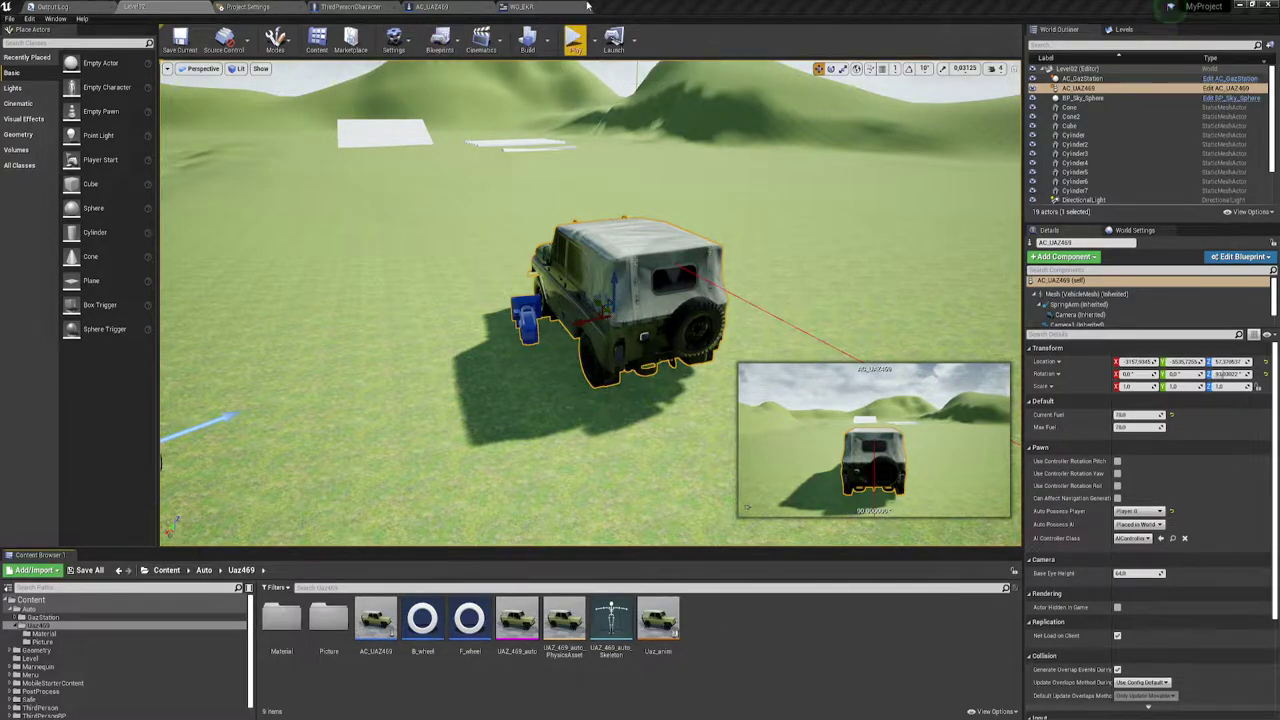
Close the WG_EKR widget editor and switch to the AC_UAZ469 blueprint's Event Graph.
{"action": "left_click", "coordinate": [581, 7]}
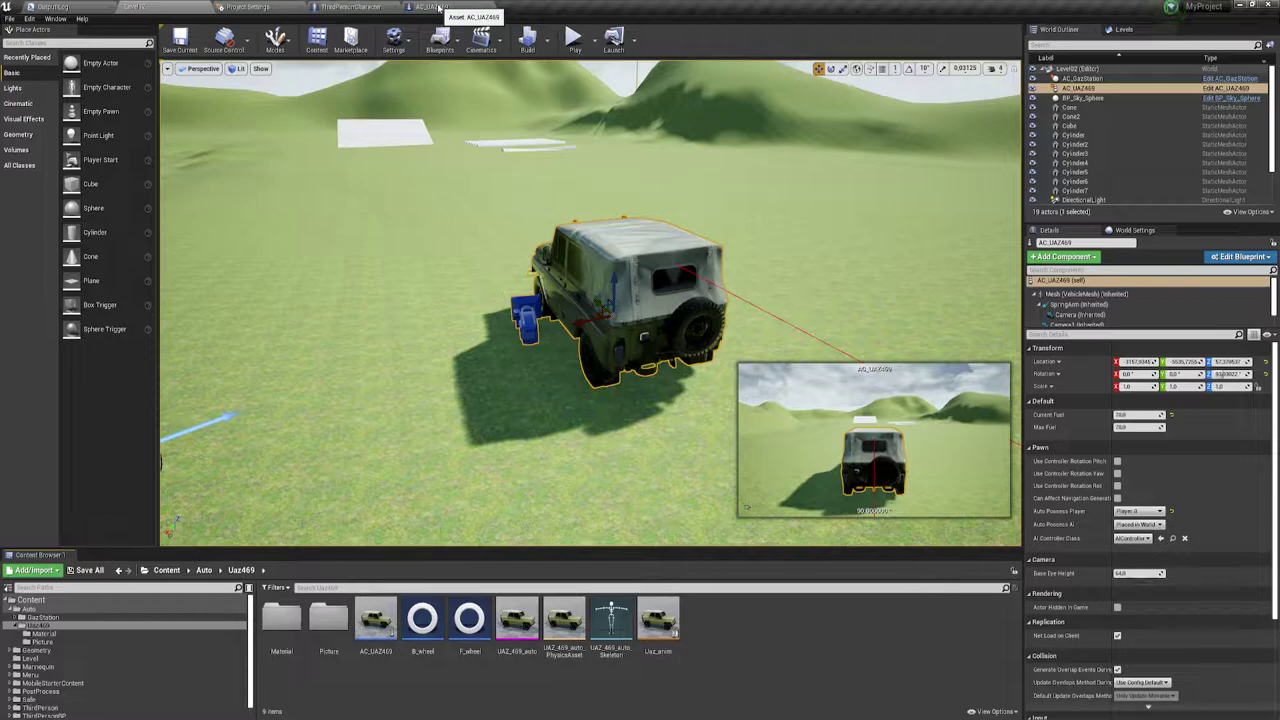
{"action": "left_click", "coordinate": [440, 8]}
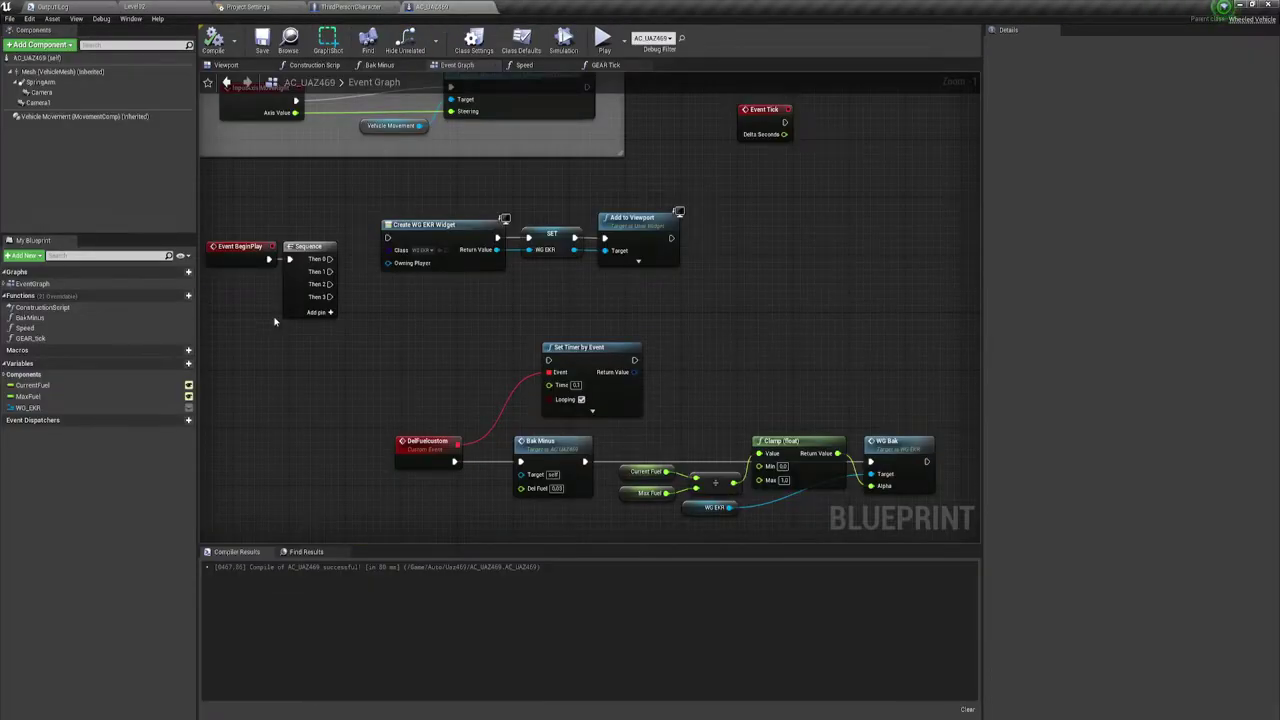
Move the Event Tick node into open graph space.
{"action": "right_click_drag", "start_coordinate": [441, 228], "coordinate": [436, 366]}
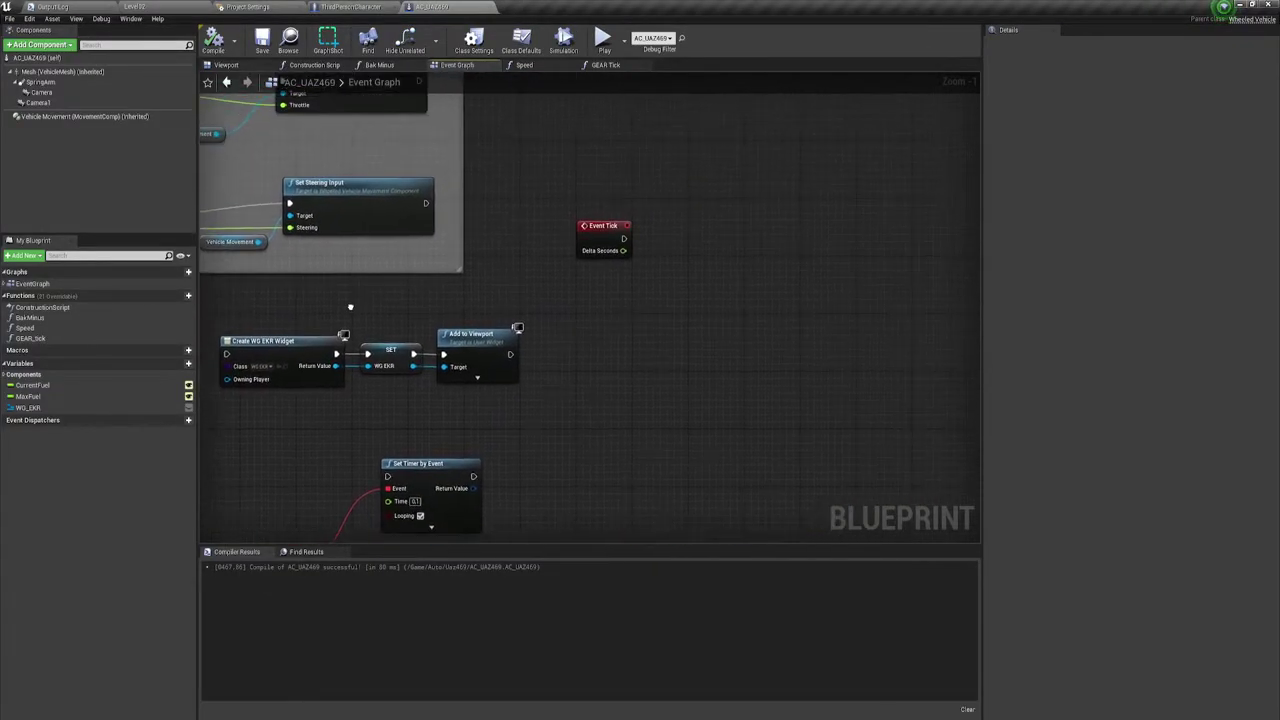
{"action": "left_click_drag", "start_coordinate": [460, 274], "coordinate": [550, 180]}
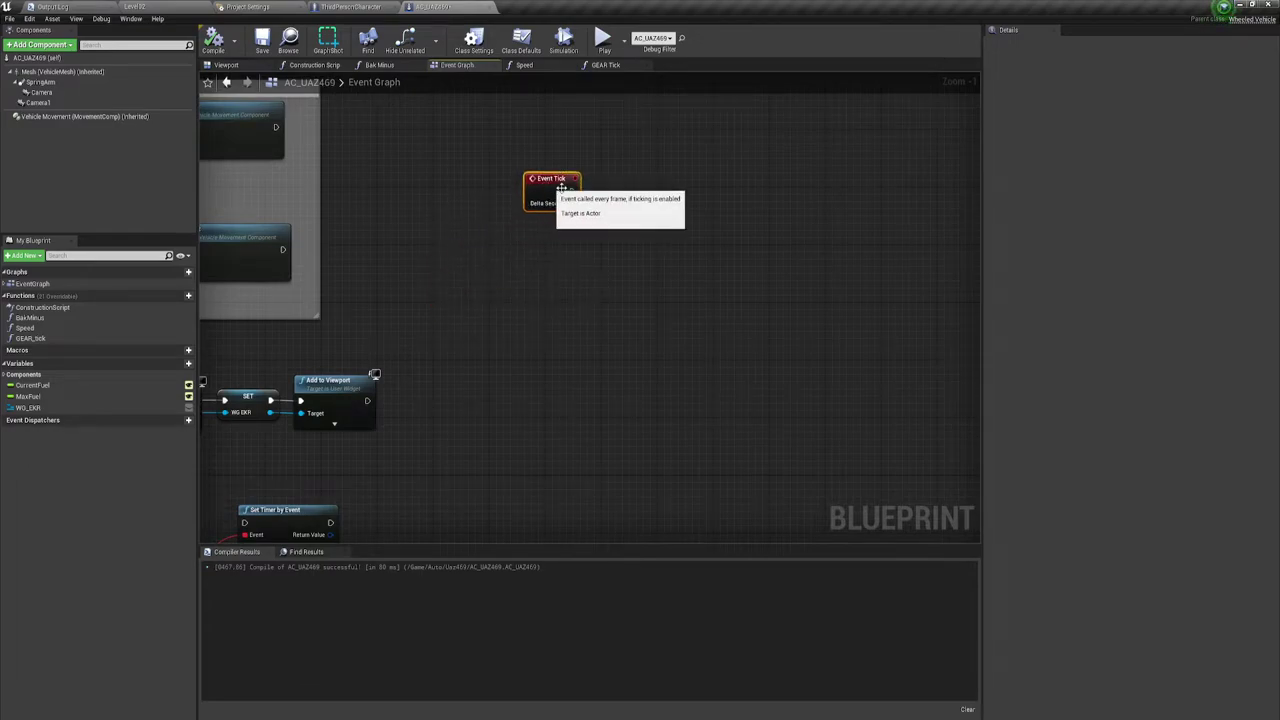
{"action": "mouse_move", "coordinate": [550, 180]}
{"action": "right_mouse_down"}
{"action": "mouse_move", "coordinate": [549, 333]}
{"action": "mouse_move", "coordinate": [533, 287]}
{"action": "right_mouse_up"}
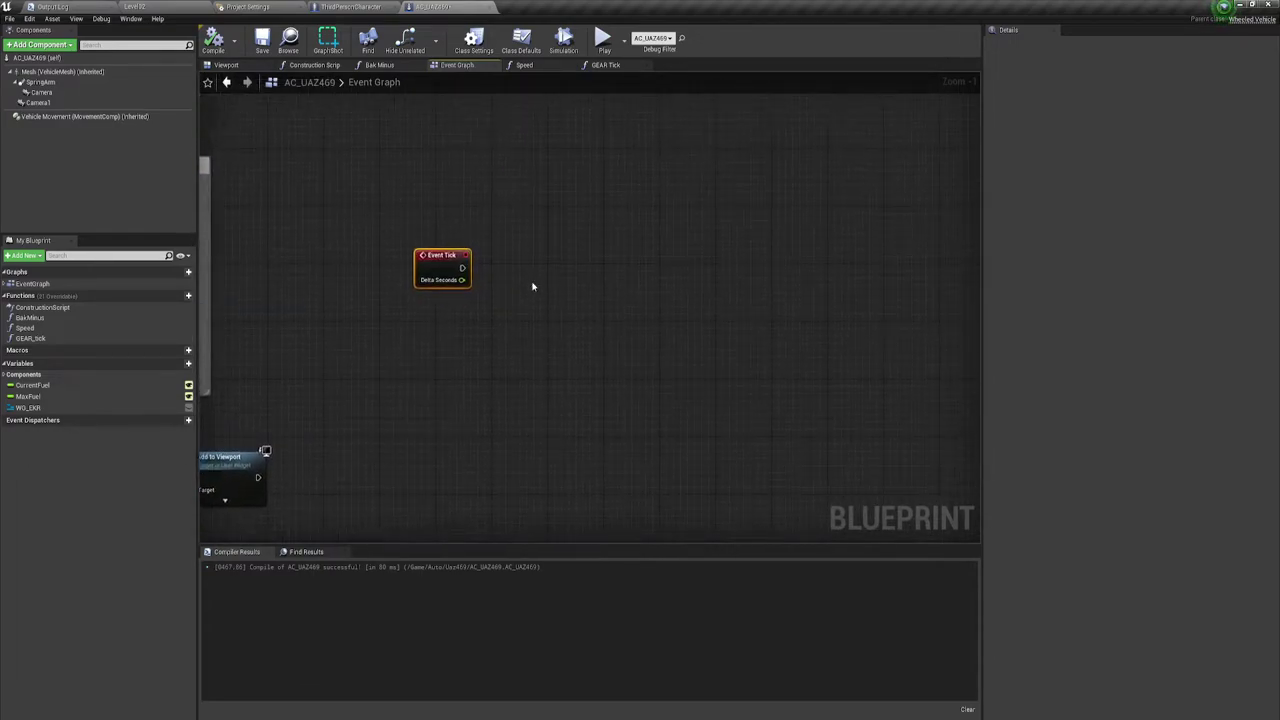
{"action": "left_click", "coordinate": [527, 280]}
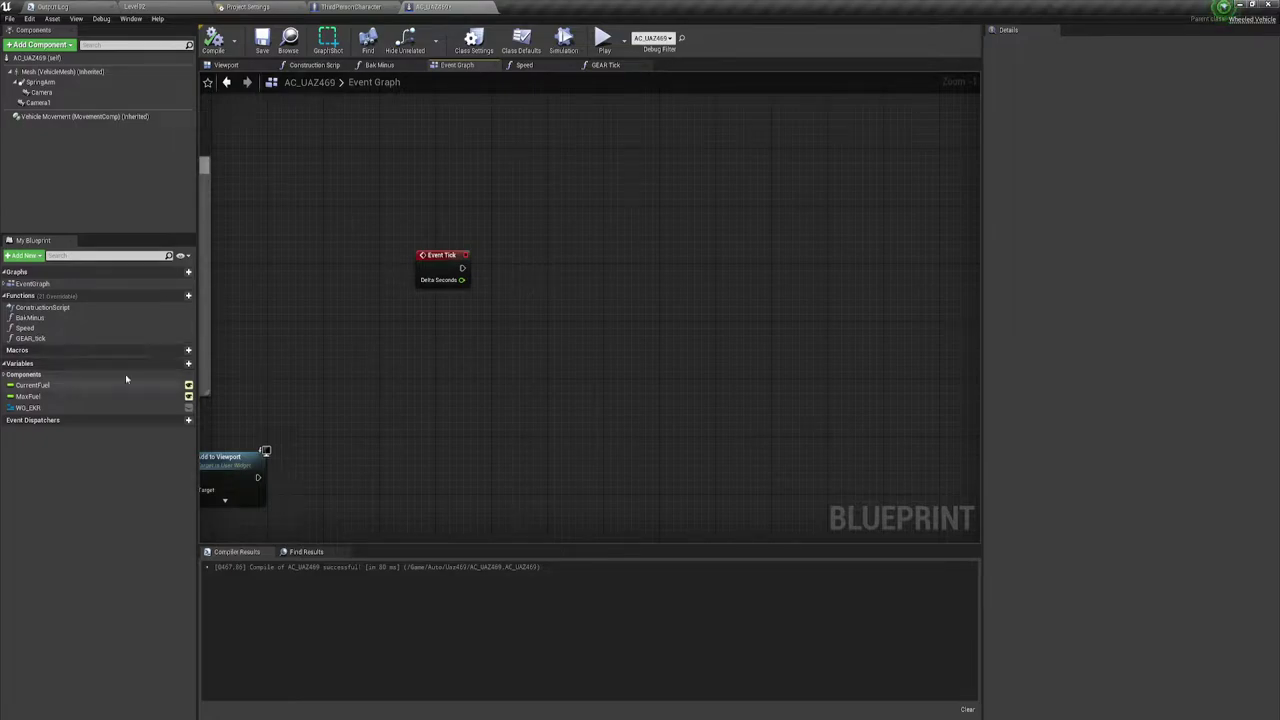
Add a Boolean variable named GoCar and place a GoCar node beside Event Tick.
{"action": "left_click", "coordinate": [170, 365]}
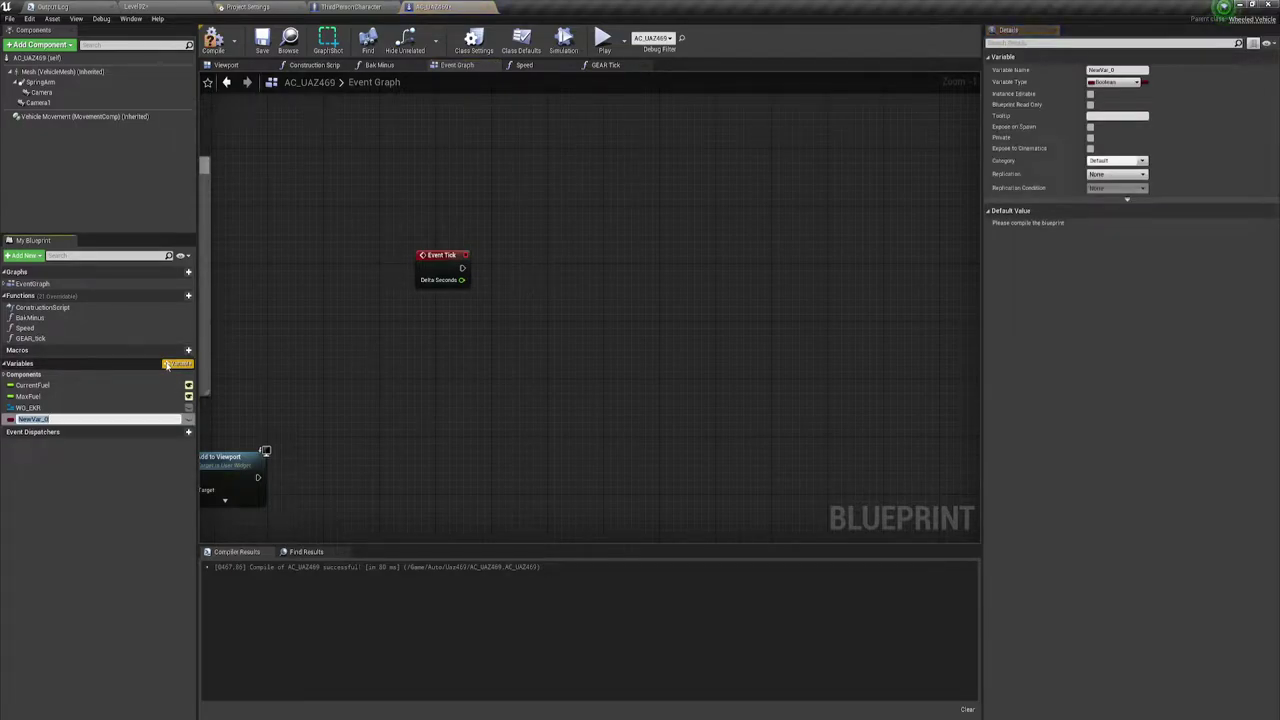
{"action": "key", "text": "BackSpace"}
{"action": "type", "text": "GoCar"}
{"action": "key", "text": "Return"}
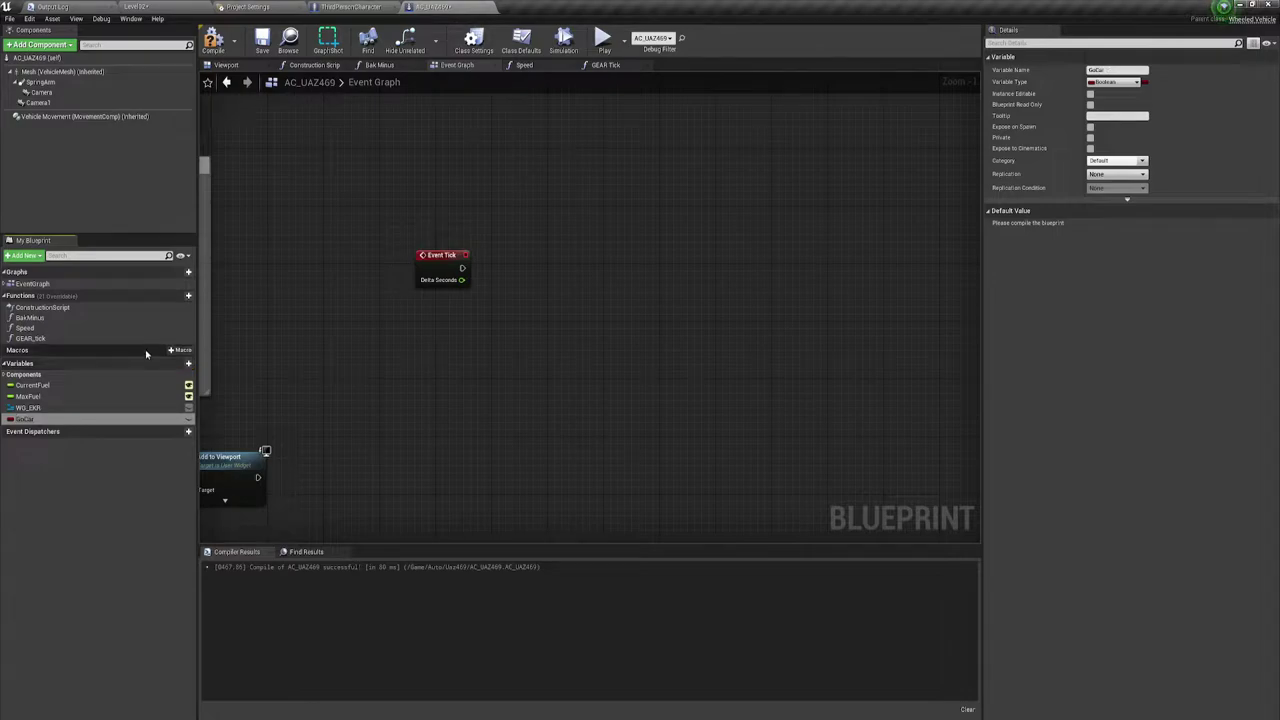
{"action": "mouse_move", "coordinate": [24, 418]}
{"action": "left_mouse_down"}
{"action": "mouse_move", "coordinate": [571, 292]}
{"action": "mouse_move", "coordinate": [489, 297]}
{"action": "left_mouse_up"}
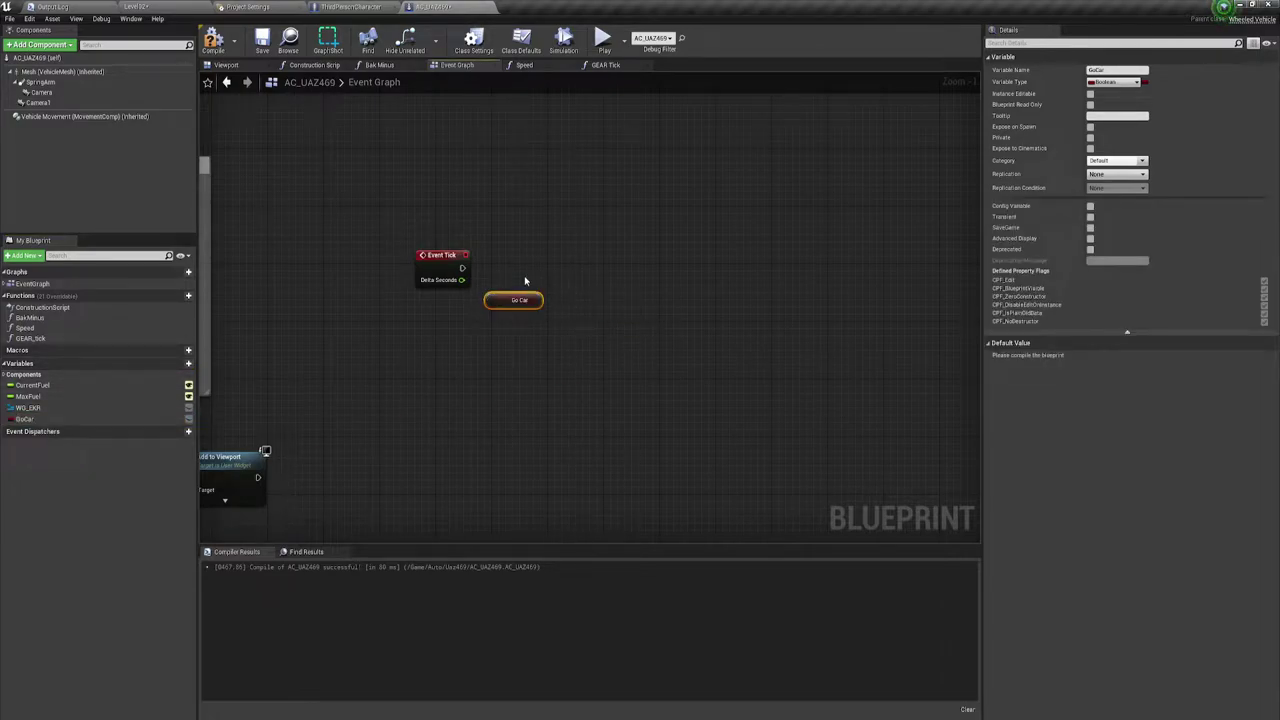
Wire Event Tick into a new Branch node and show the Class Defaults.
{"action": "left_click", "coordinate": [537, 240]}
{"action": "left_click_drag", "start_coordinate": [542, 255], "coordinate": [462, 268]}
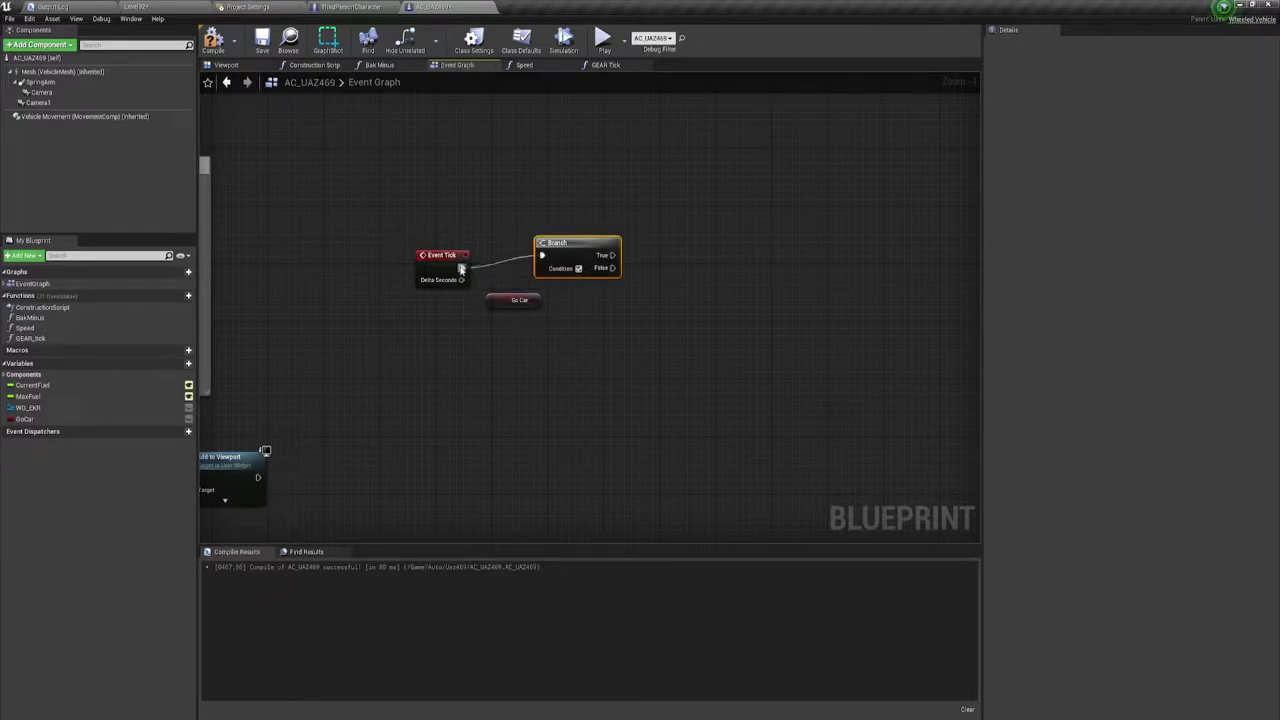
{"action": "right_click", "coordinate": [557, 266]}
{"action": "mouse_move", "coordinate": [569, 251]}
{"action": "left_mouse_down"}
{"action": "mouse_move", "coordinate": [582, 278]}
{"action": "mouse_move", "coordinate": [589, 264]}
{"action": "left_mouse_up"}
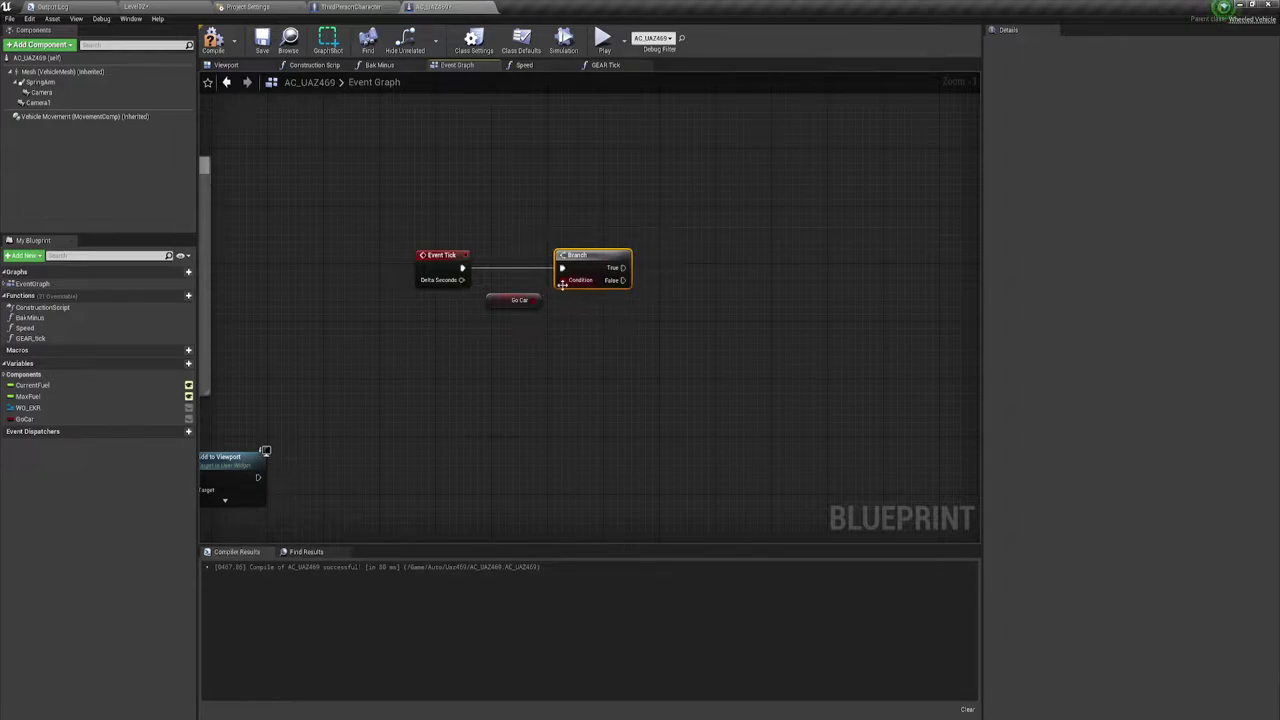
{"action": "left_click", "coordinate": [441, 256]}
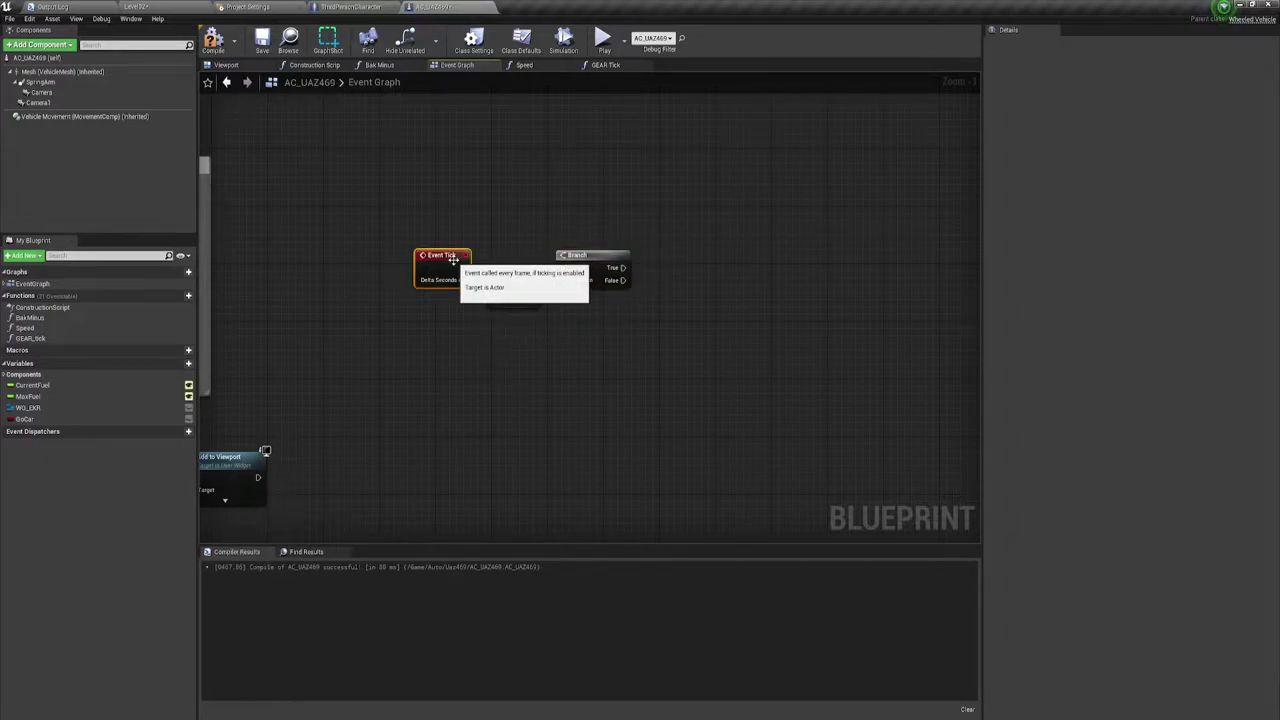
{"action": "left_click", "coordinate": [521, 40]}
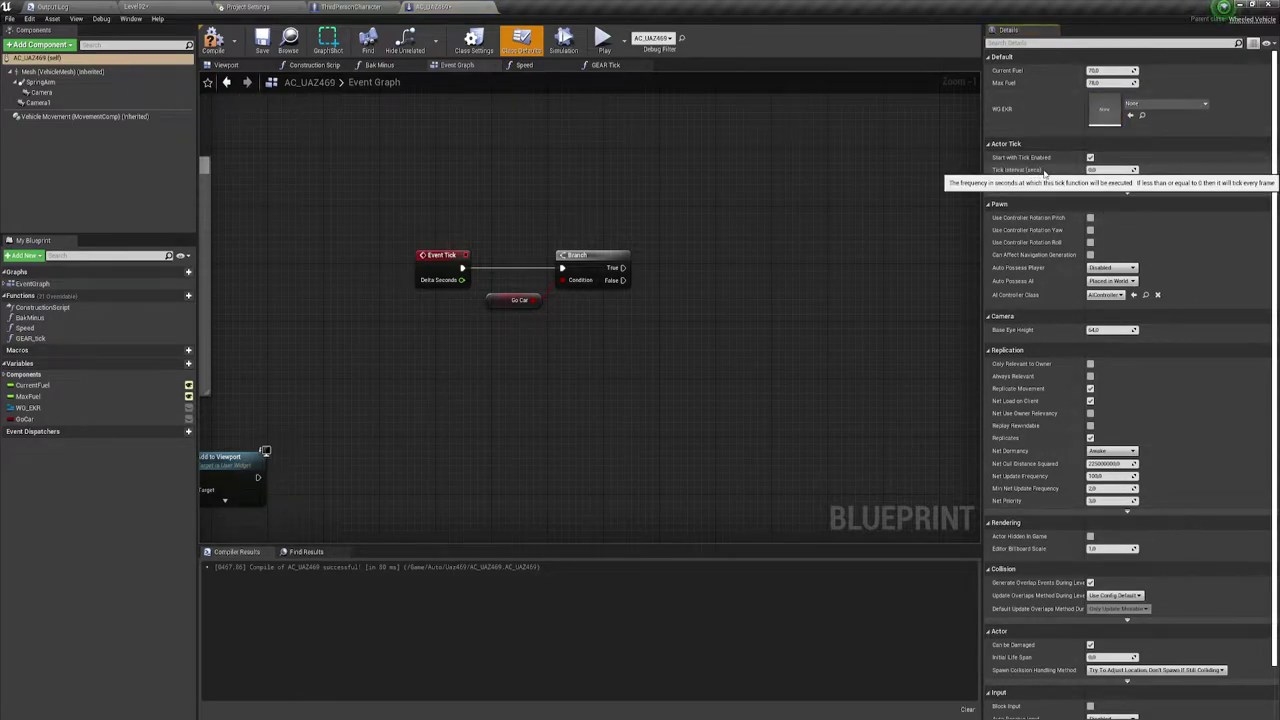
Change the Actor Tick Interval (secs) value, then select the Branch and Go Car nodes.
{"action": "left_click", "coordinate": [1107, 170]}
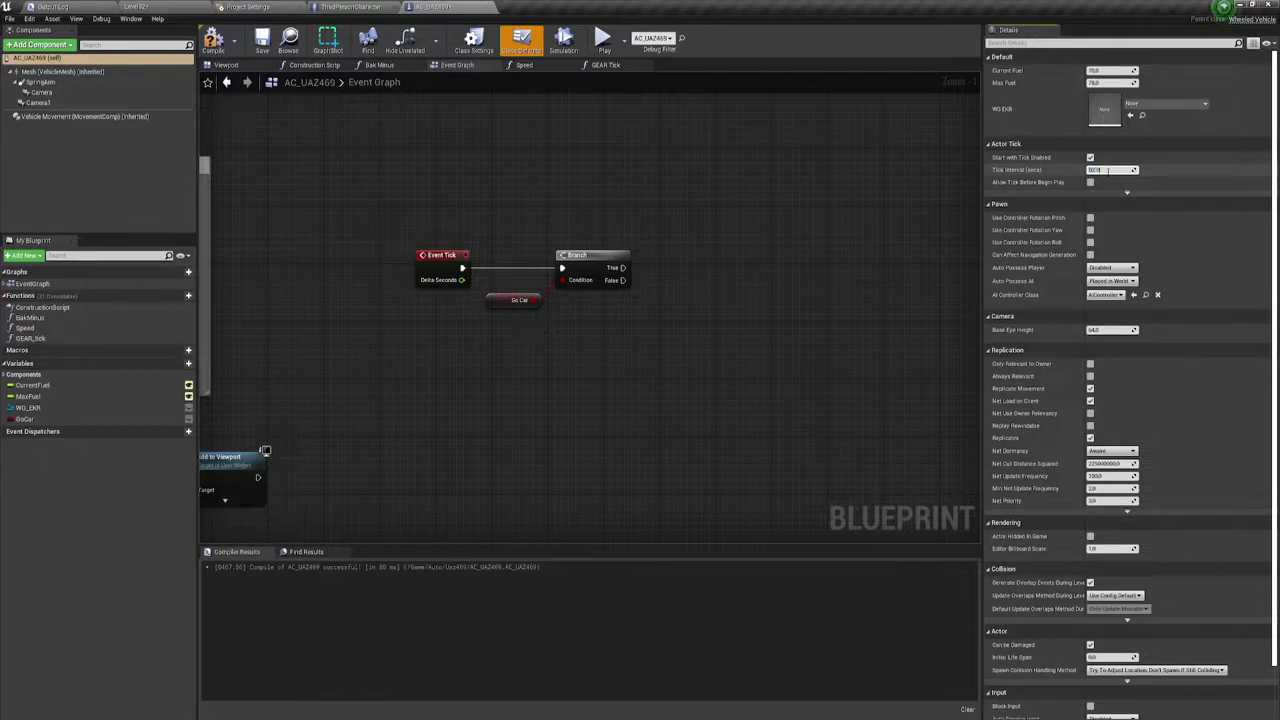
{"action": "type", "text": "5"}
{"action": "key", "text": "Return"}
{"action": "left_click_drag", "start_coordinate": [531, 183], "coordinate": [638, 320]}
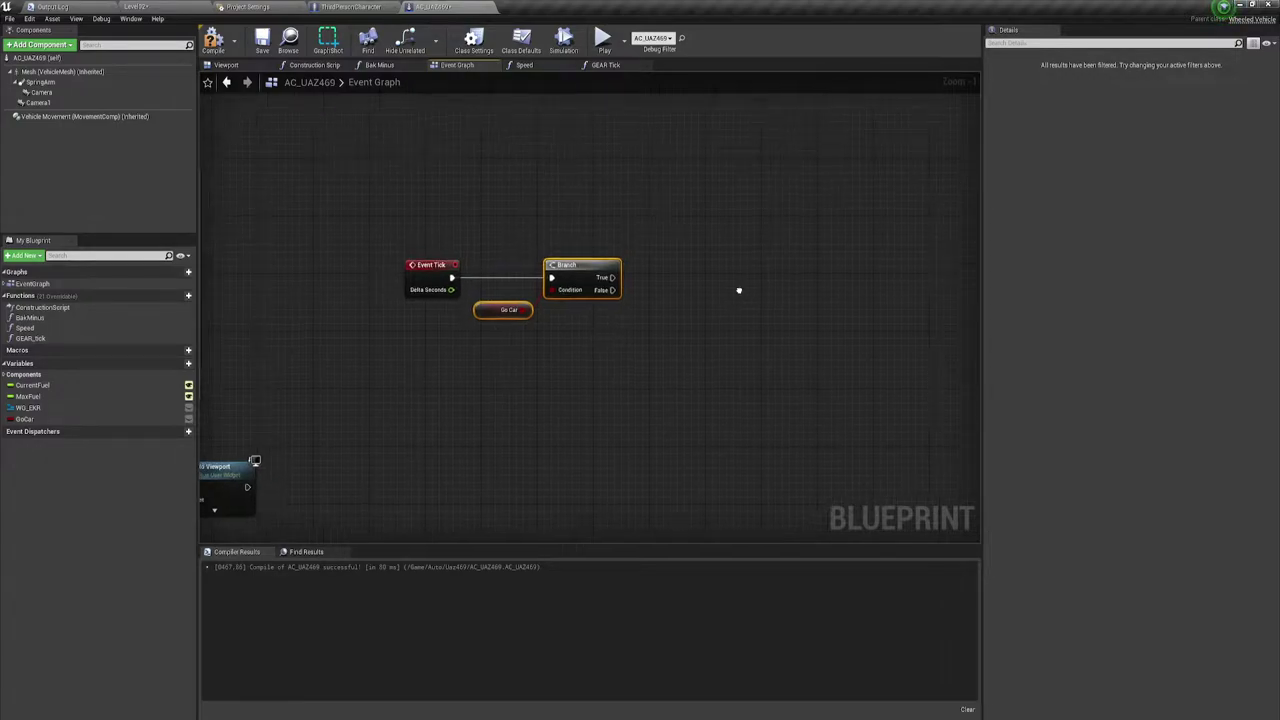
{"action": "right_click_drag", "start_coordinate": [740, 289], "coordinate": [568, 309]}
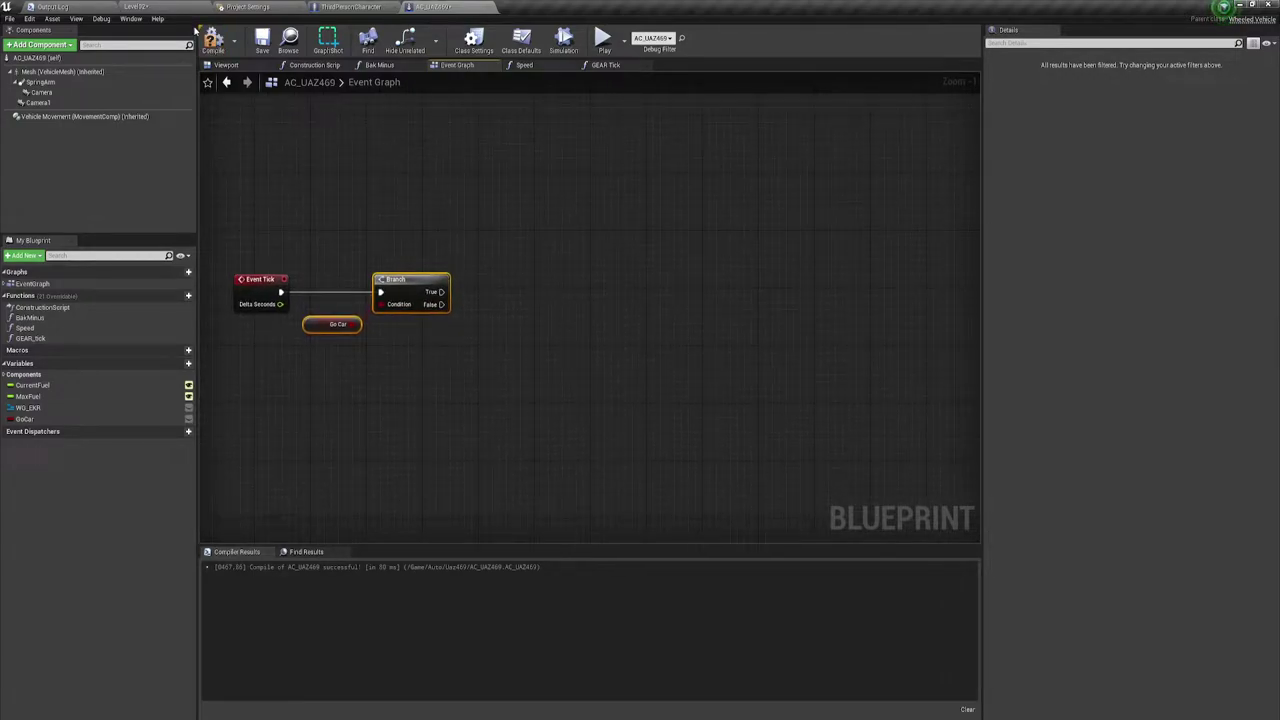
Close the ThirdPersonCharacter blueprint and return to the Level02 view.
{"action": "left_click", "coordinate": [352, 7]}
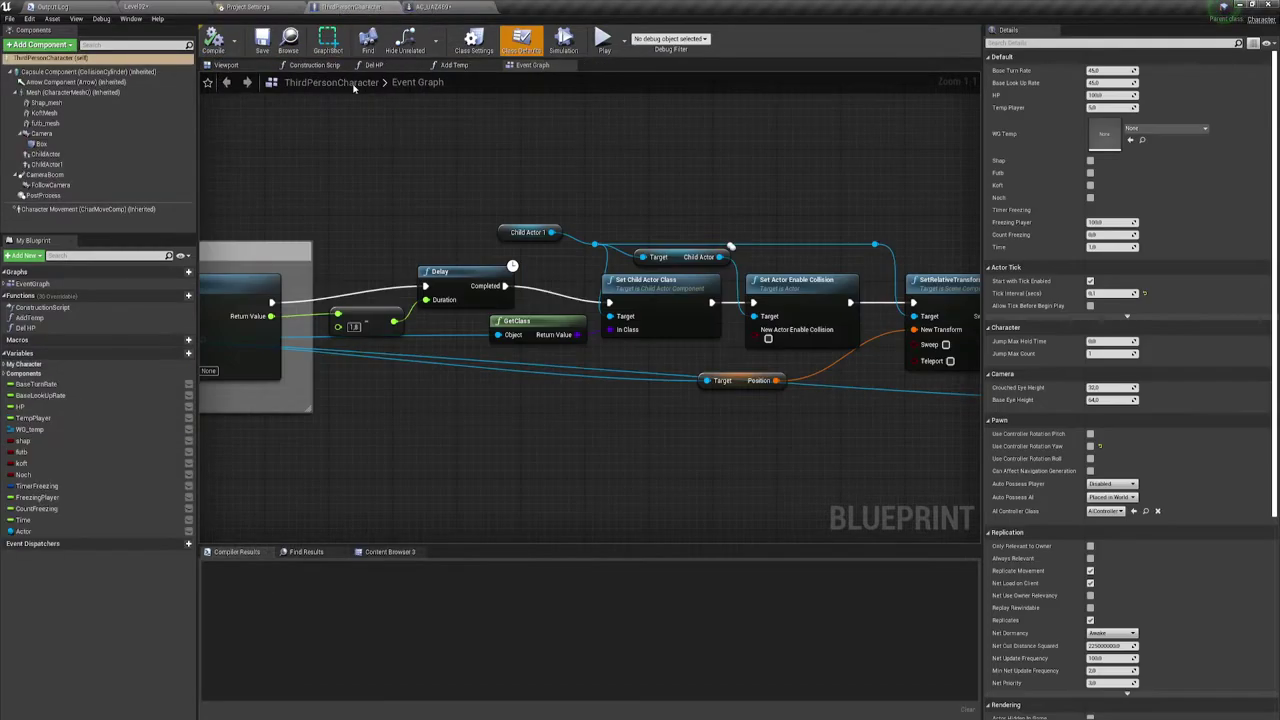
{"action": "left_click", "coordinate": [395, 8]}
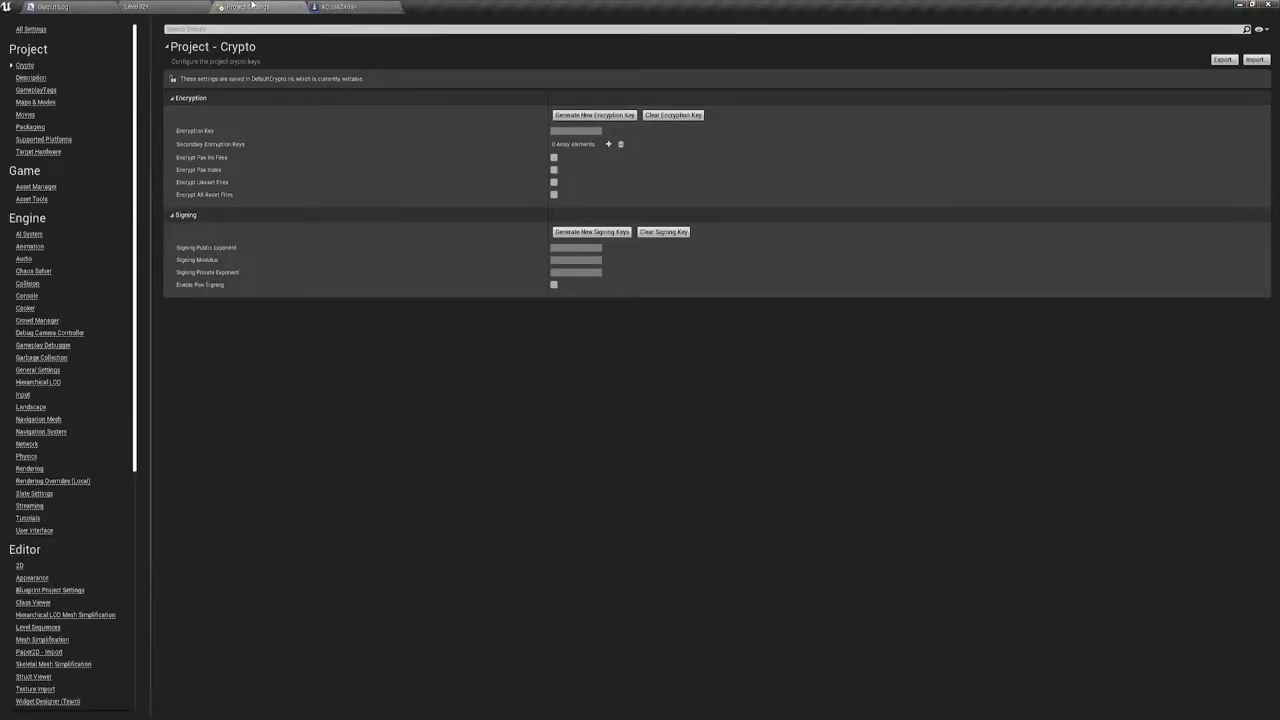
{"action": "left_click", "coordinate": [160, 5]}
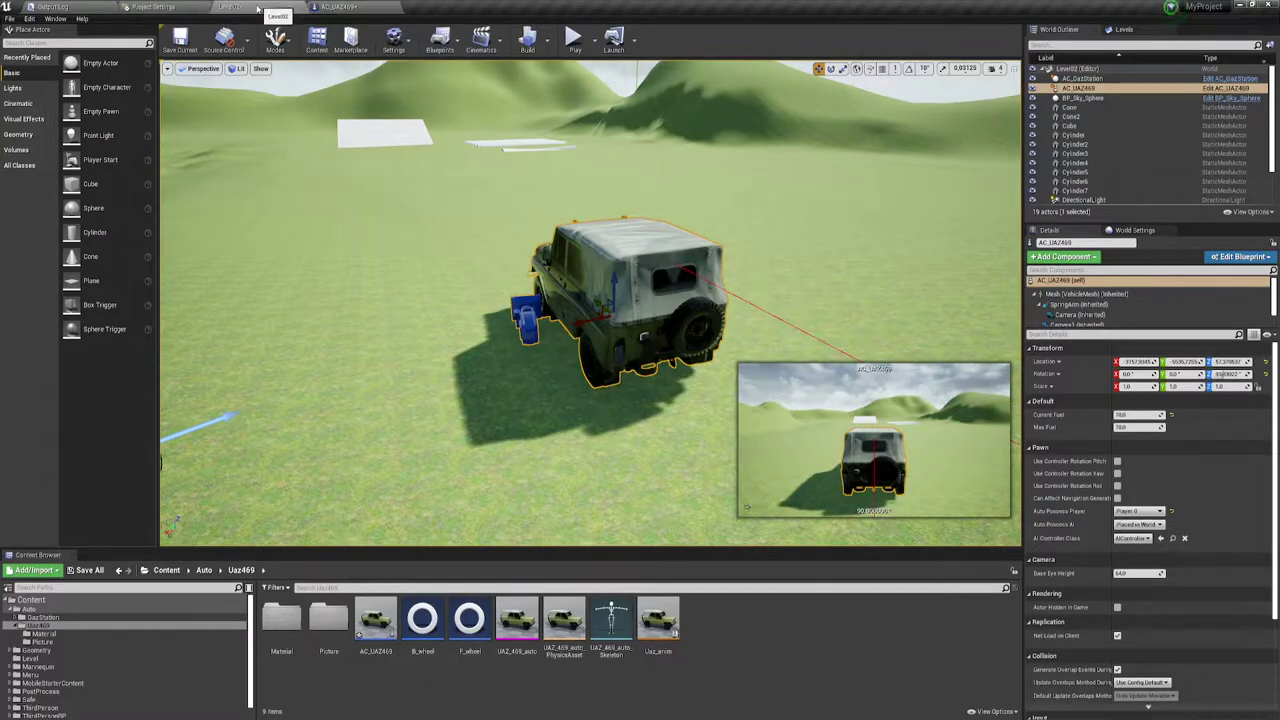
Create a folder named Sound in Uaz469 and open it.
{"action": "right_click", "coordinate": [730, 642]}
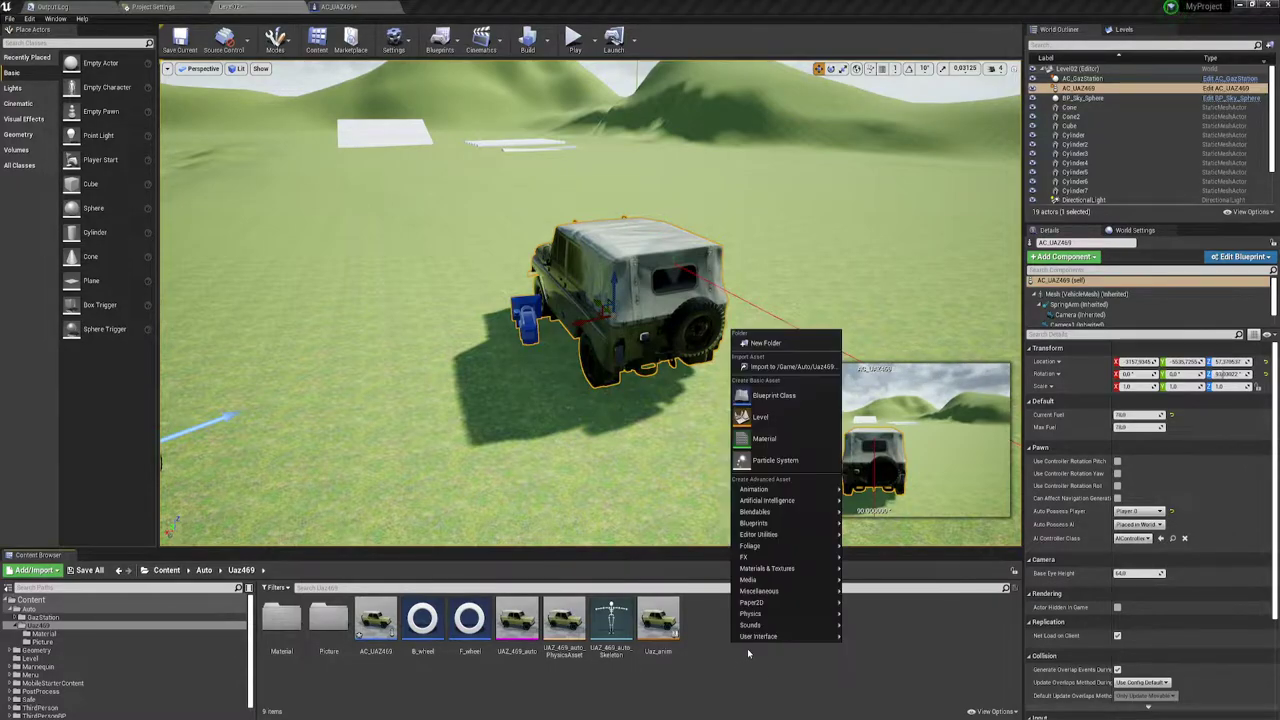
{"action": "left_click", "coordinate": [766, 343]}
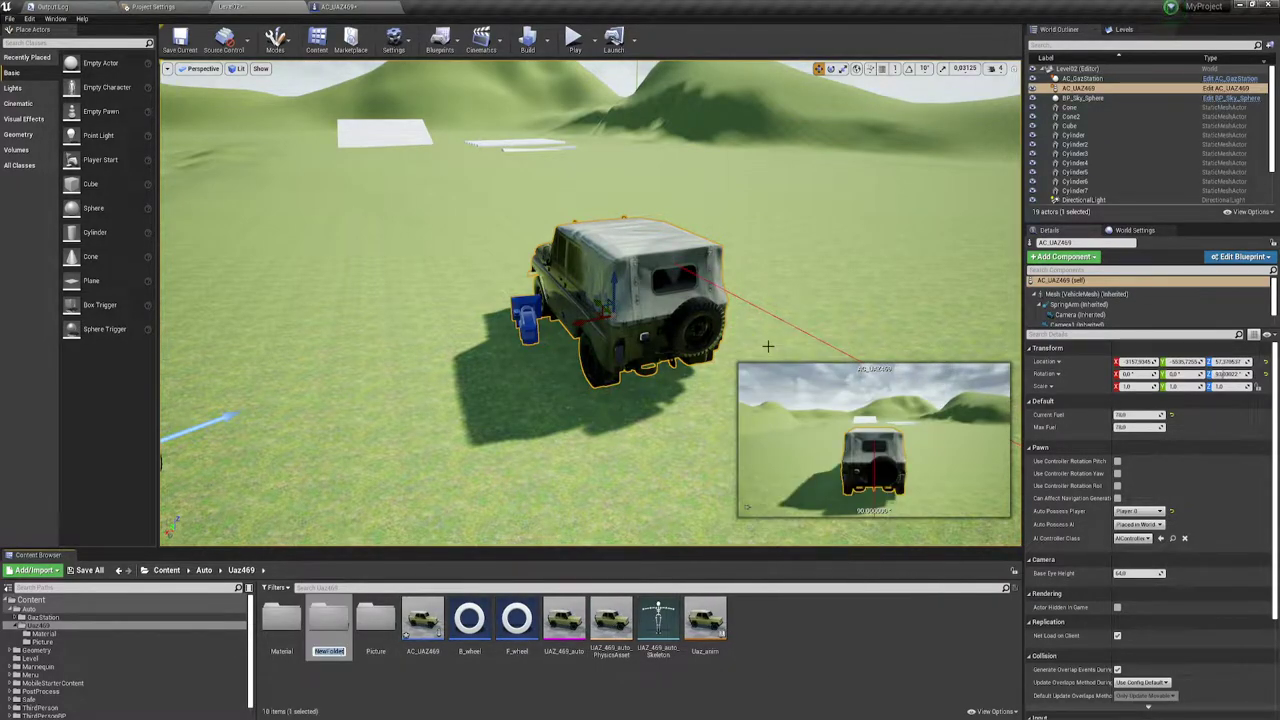
{"action": "type", "text": "Sound"}
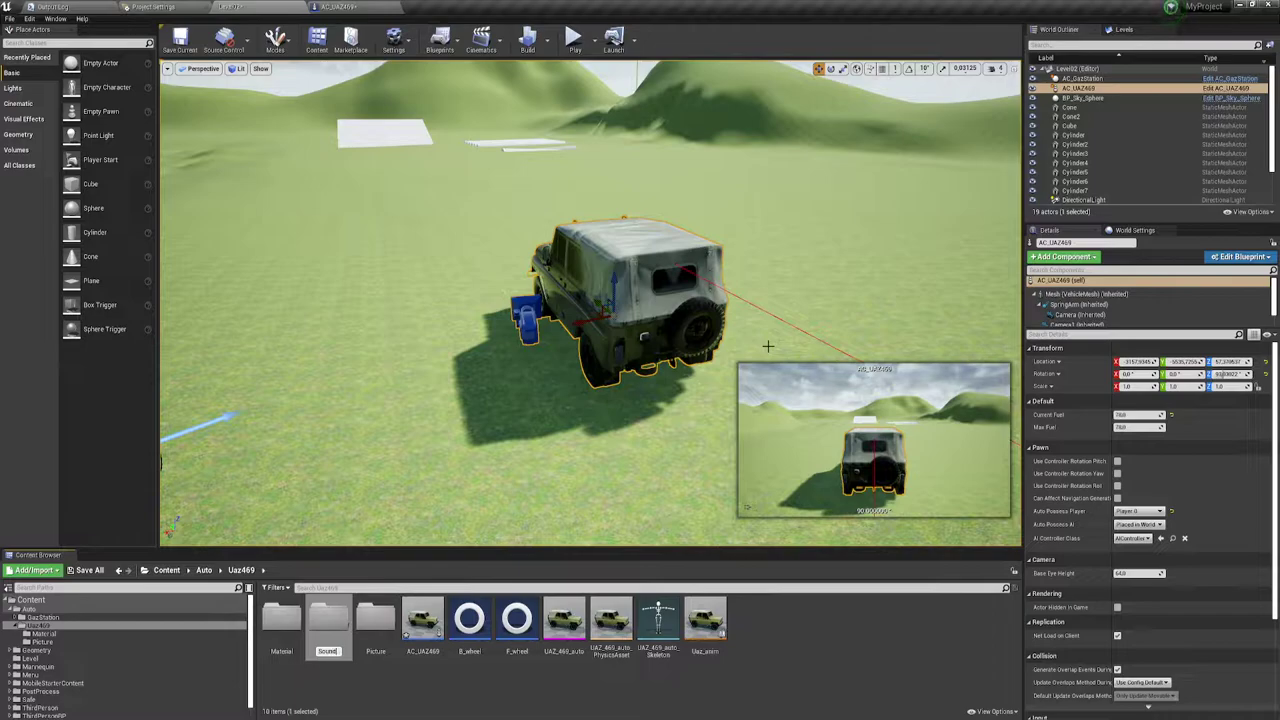
{"action": "type", "text": "s"}
{"action": "key", "text": "BackSpace"}
{"action": "key", "text": "Return"}
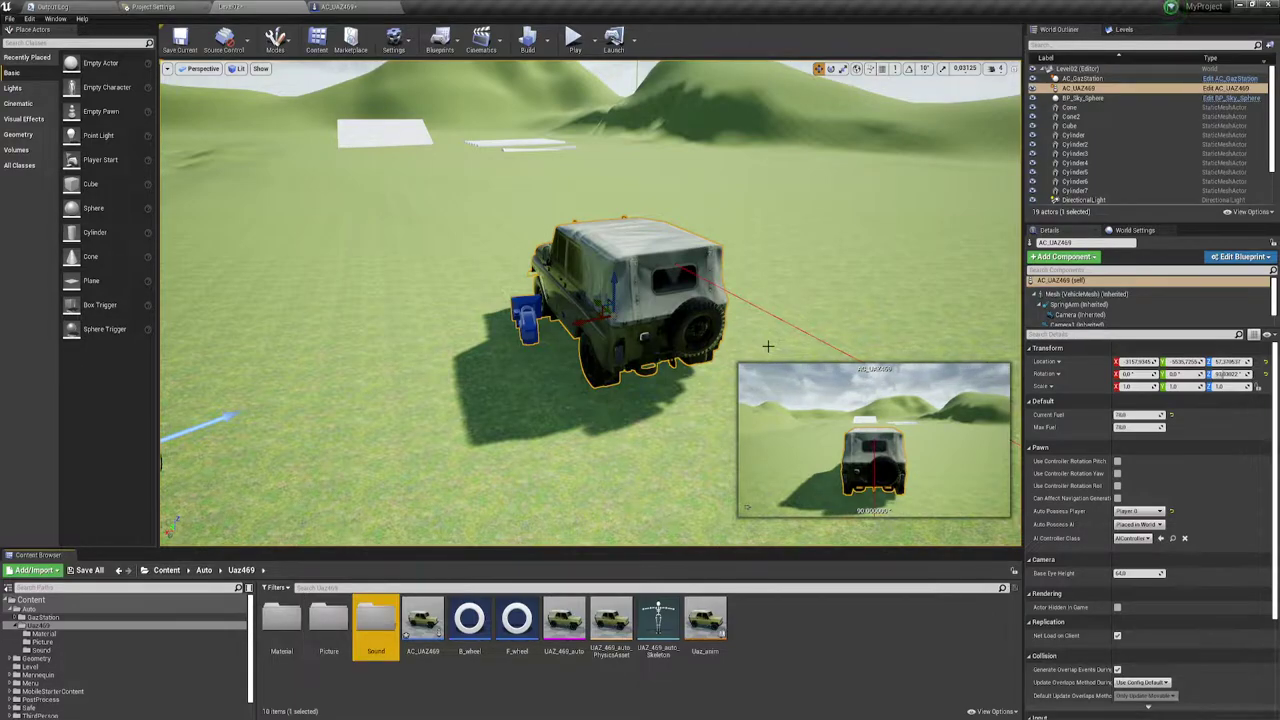
{"action": "key", "text": "Return"}
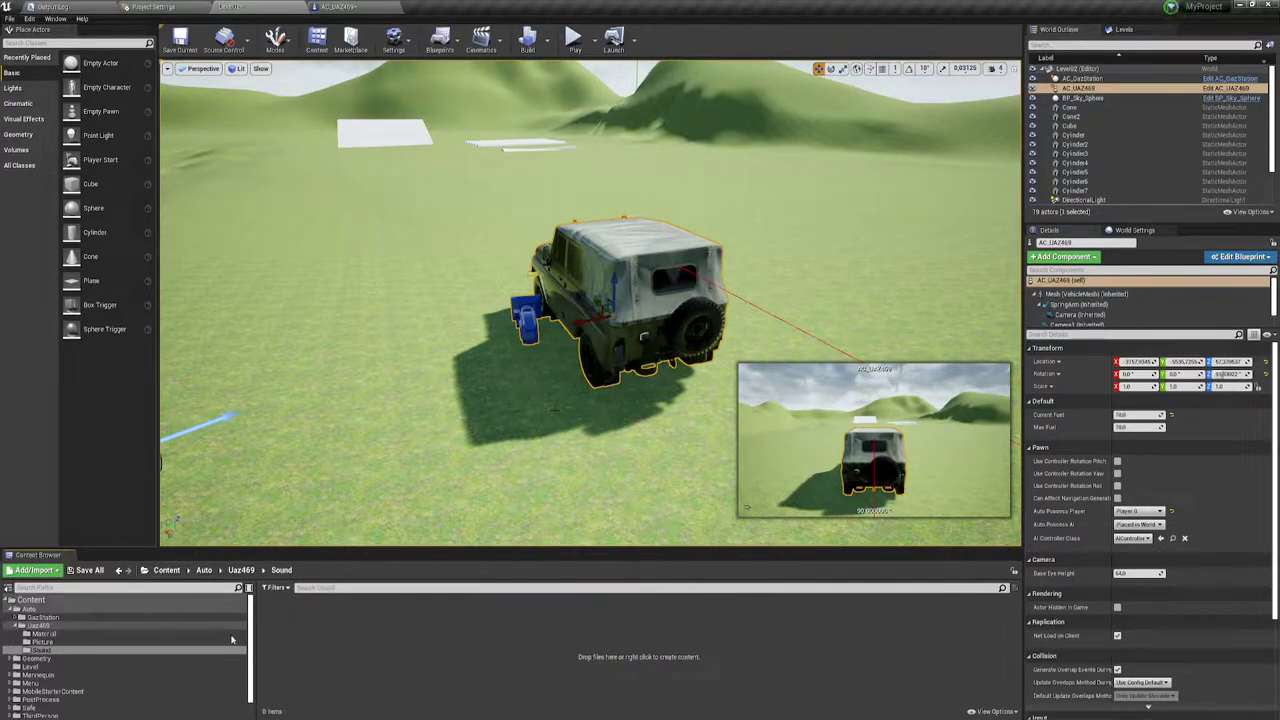
Import all six engine WAV files from SoundCar into the Sound folder.
{"action": "key", "text": "alt+Tab"}
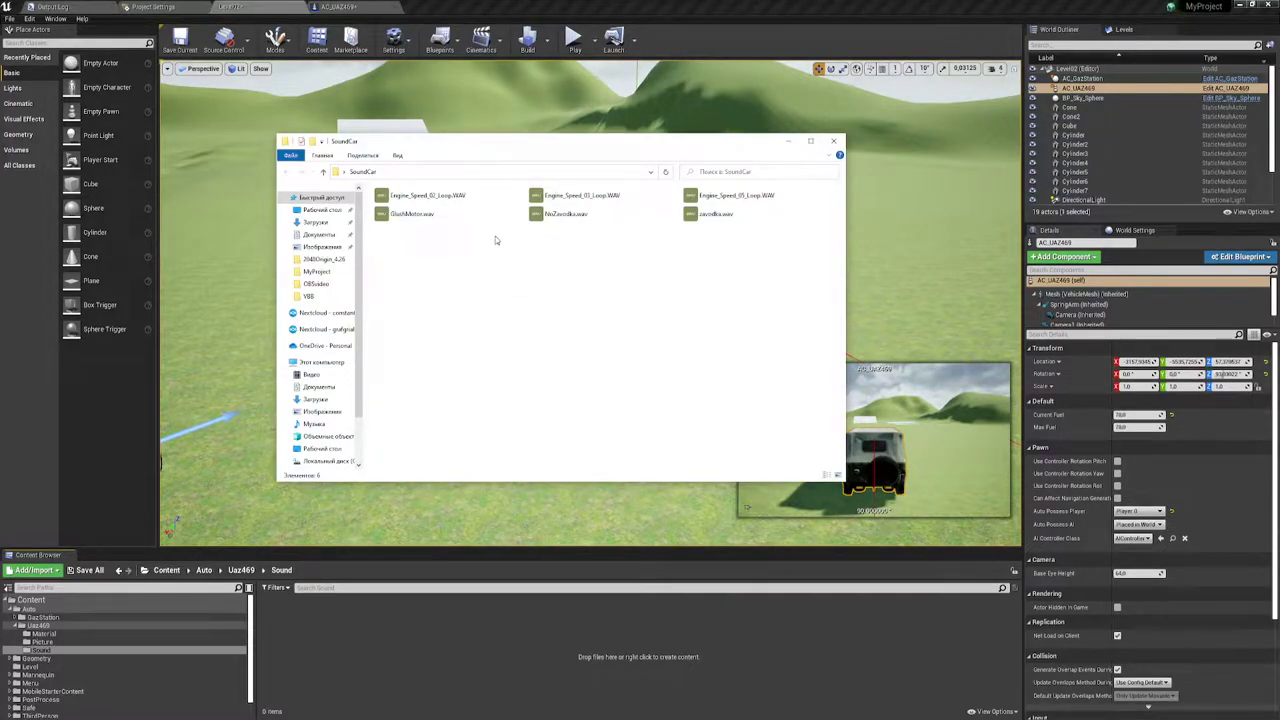
{"action": "left_click", "coordinate": [405, 195]}
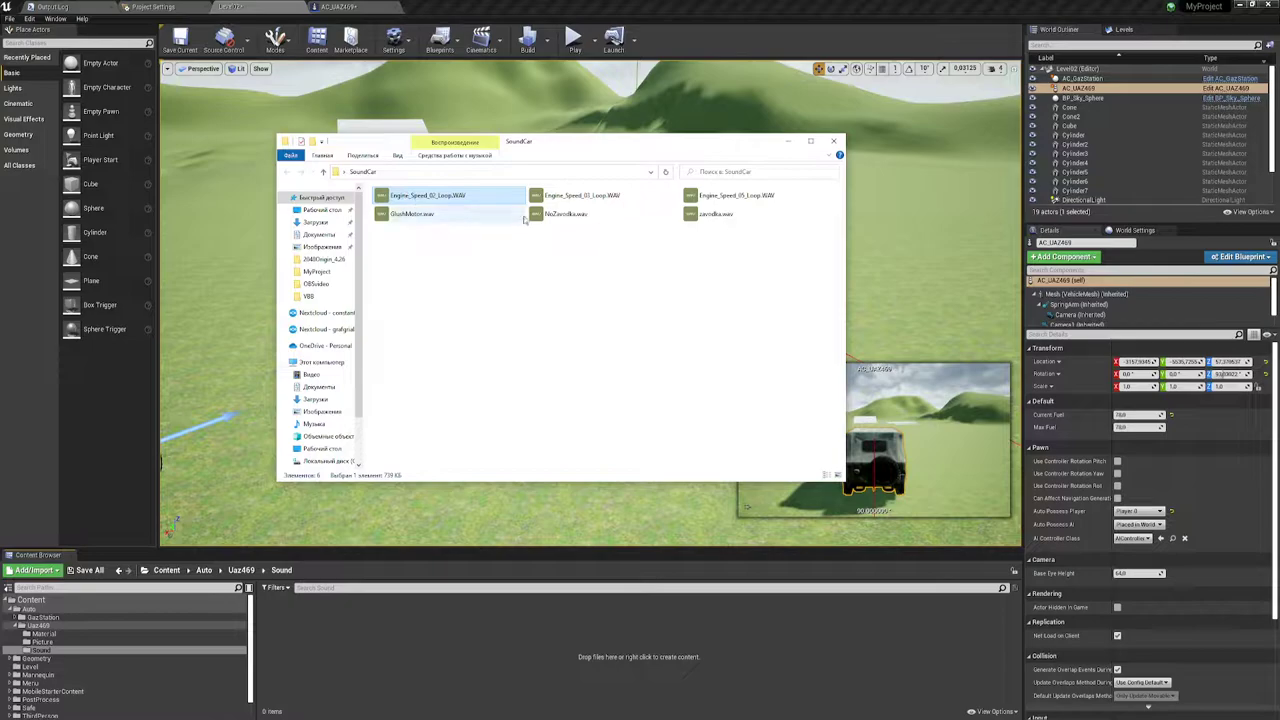
{"action": "left_click", "coordinate": [558, 199], "text": "ctrl"}
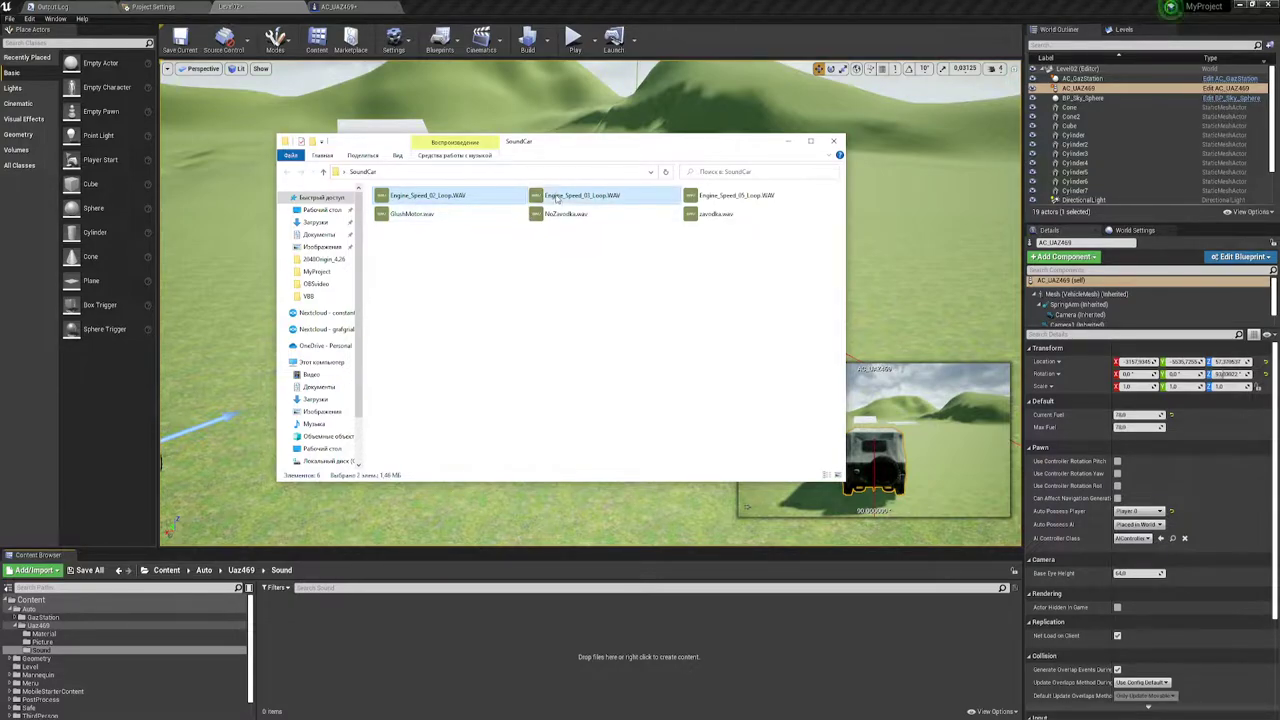
{"action": "left_click", "coordinate": [726, 200], "text": "ctrl"}
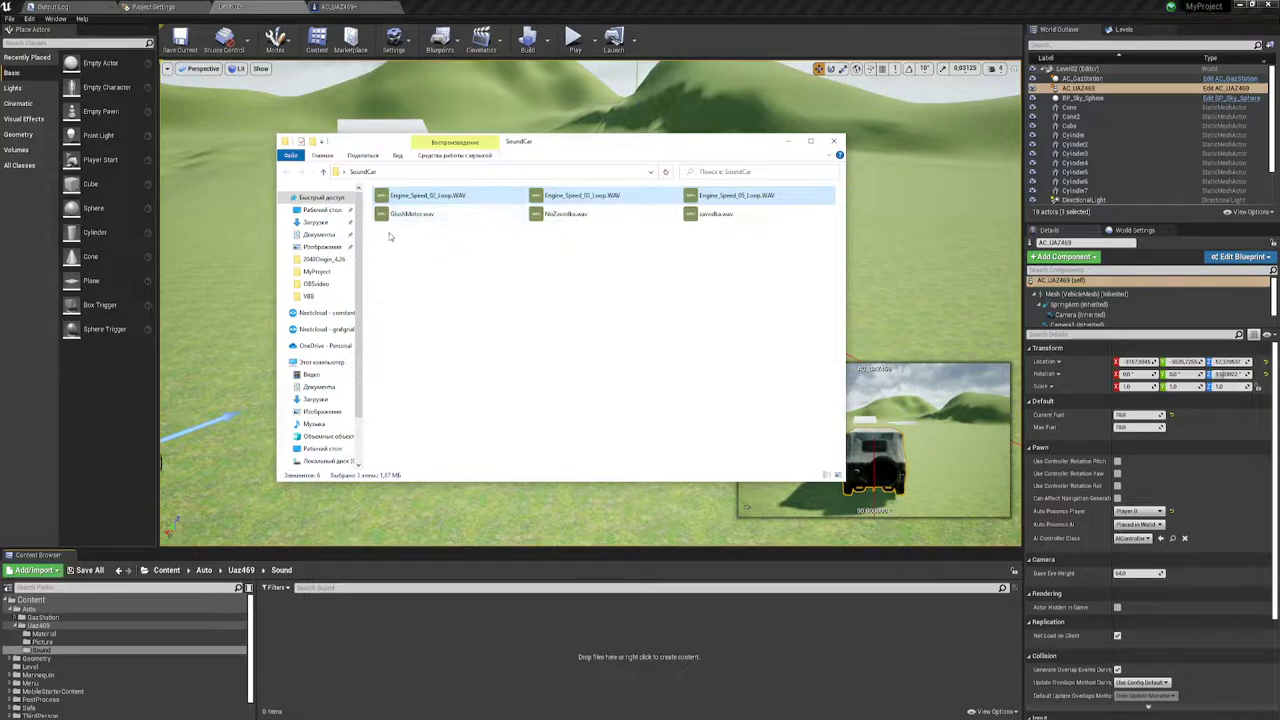
{"action": "left_click", "coordinate": [387, 242]}
{"action": "mouse_move", "coordinate": [701, 240]}
{"action": "left_mouse_down"}
{"action": "mouse_move", "coordinate": [756, 214]}
{"action": "mouse_move", "coordinate": [740, 214]}
{"action": "left_mouse_up"}
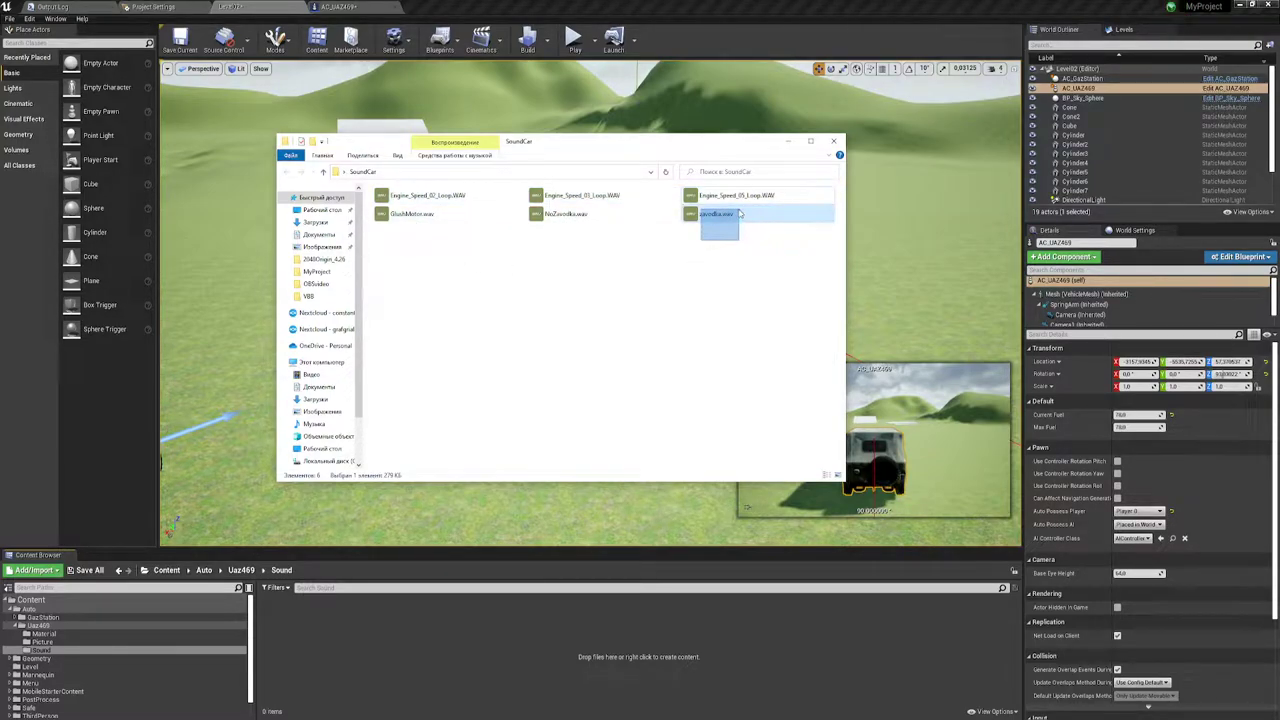
{"action": "left_click_drag", "start_coordinate": [520, 233], "coordinate": [614, 213]}
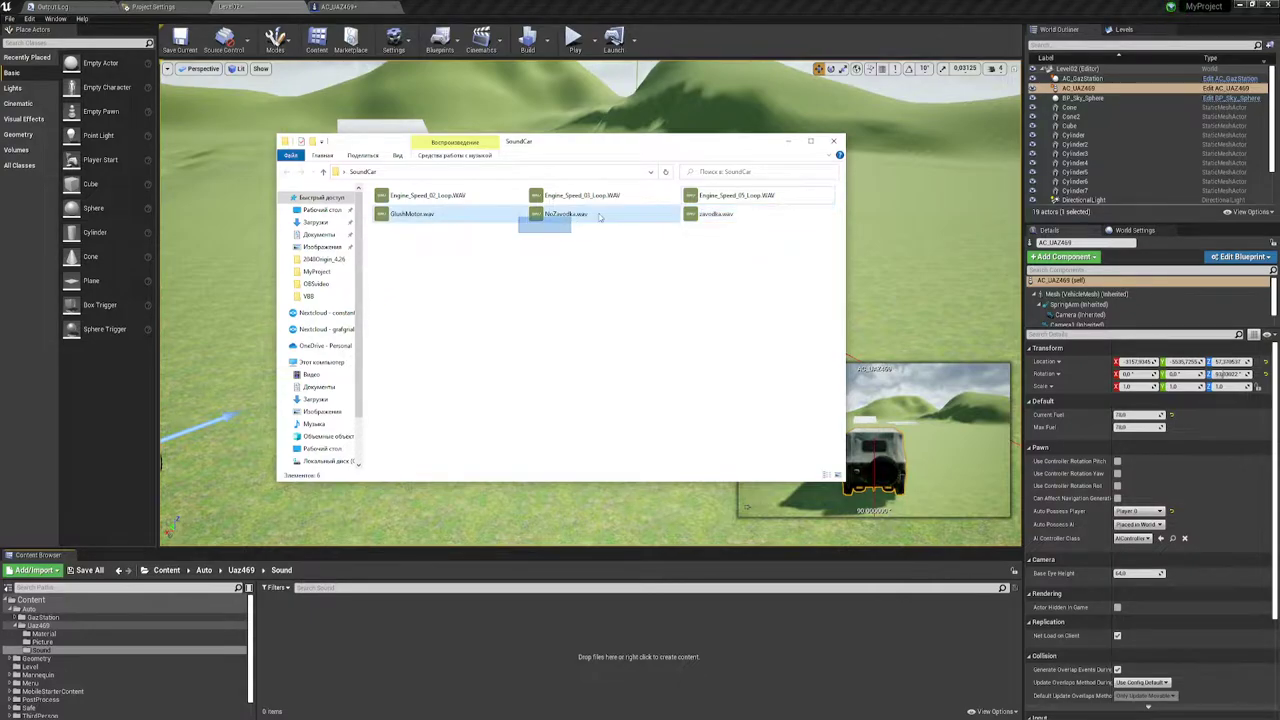
{"action": "left_click_drag", "start_coordinate": [383, 246], "coordinate": [458, 220]}
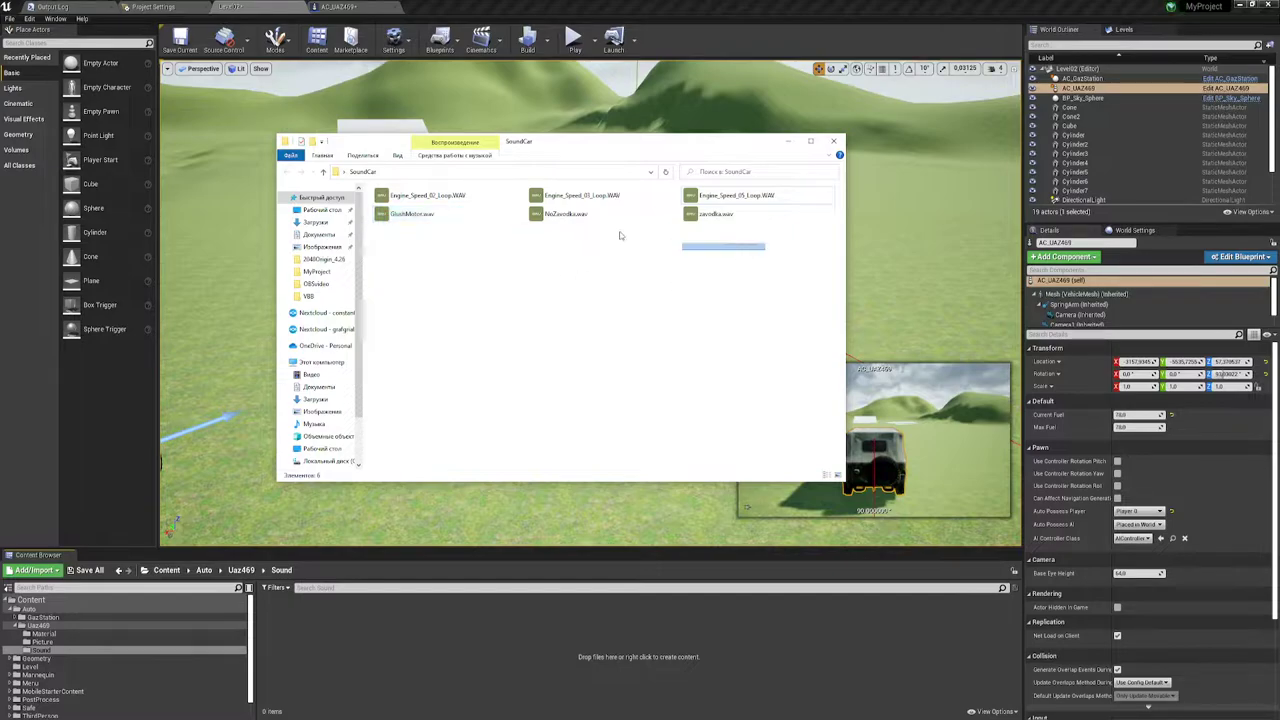
{"action": "mouse_move", "coordinate": [766, 250]}
{"action": "left_mouse_down"}
{"action": "mouse_move", "coordinate": [402, 201]}
{"action": "mouse_move", "coordinate": [402, 625]}
{"action": "left_mouse_up"}
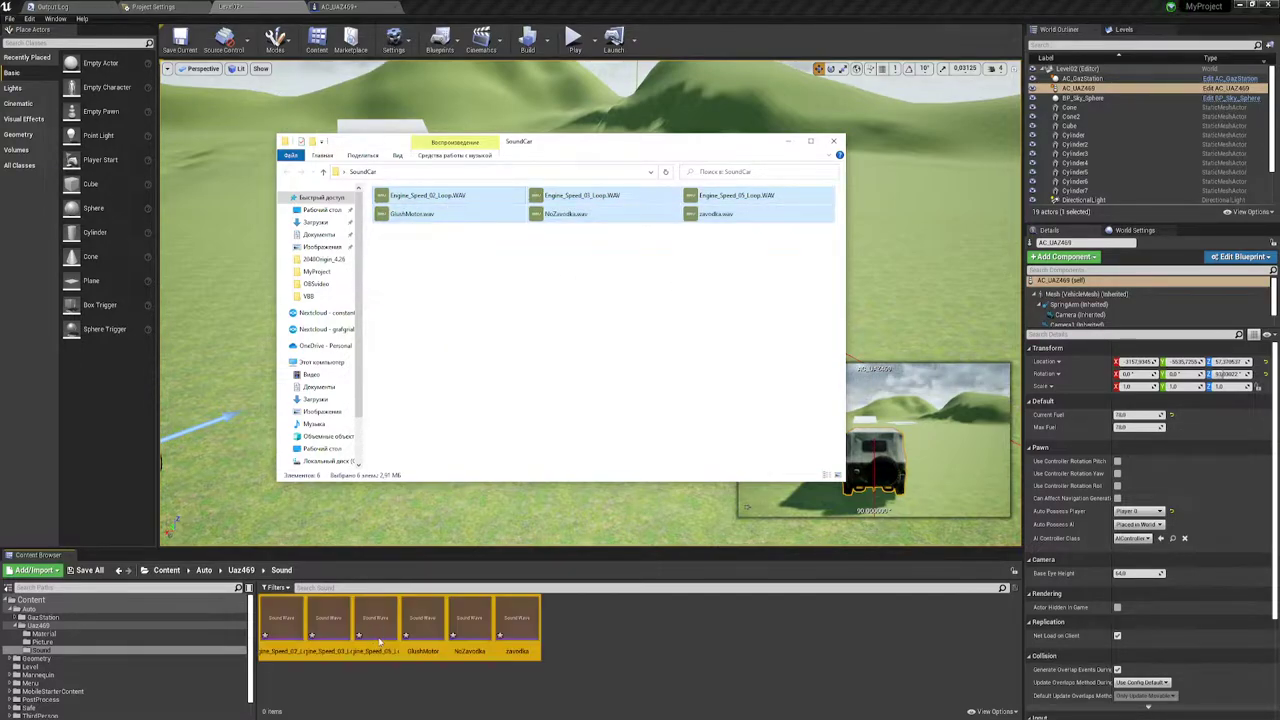
{"action": "left_click", "coordinate": [600, 657]}
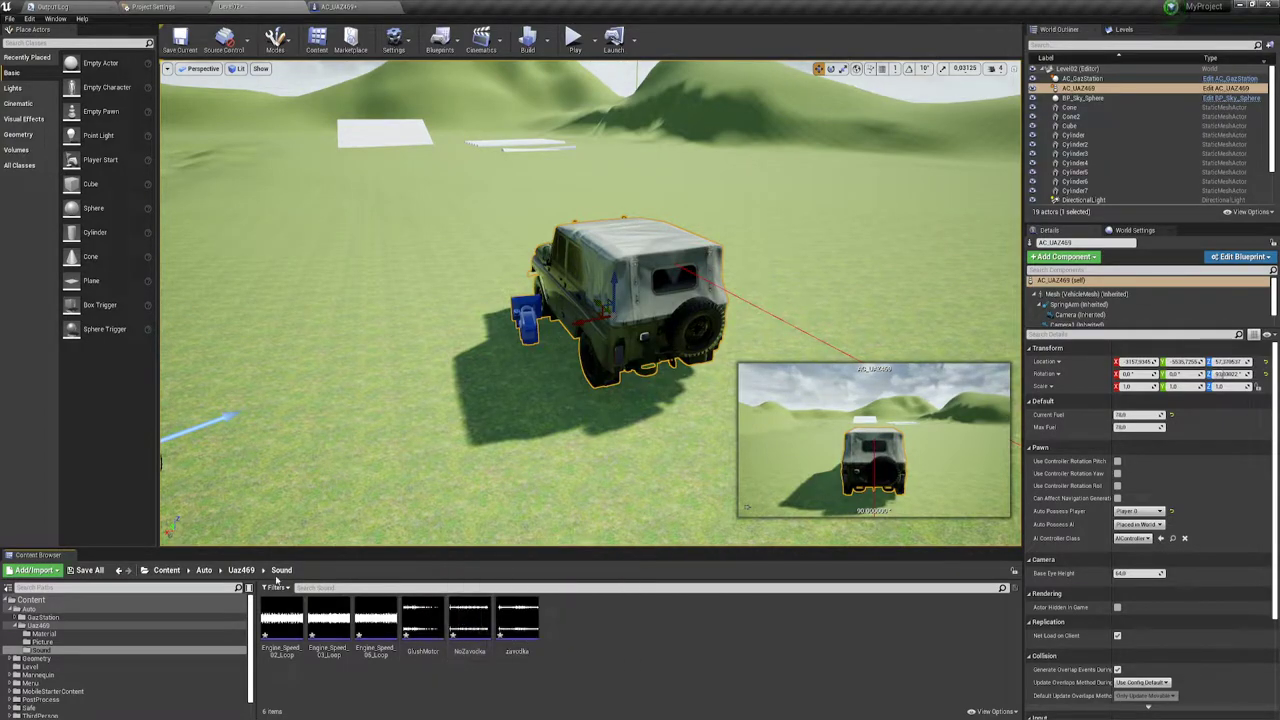
Close the SoundCar Explorer window and return to the Sound folder.
{"action": "key", "text": "alt+Tab"}
{"action": "left_click", "coordinate": [833, 141]}
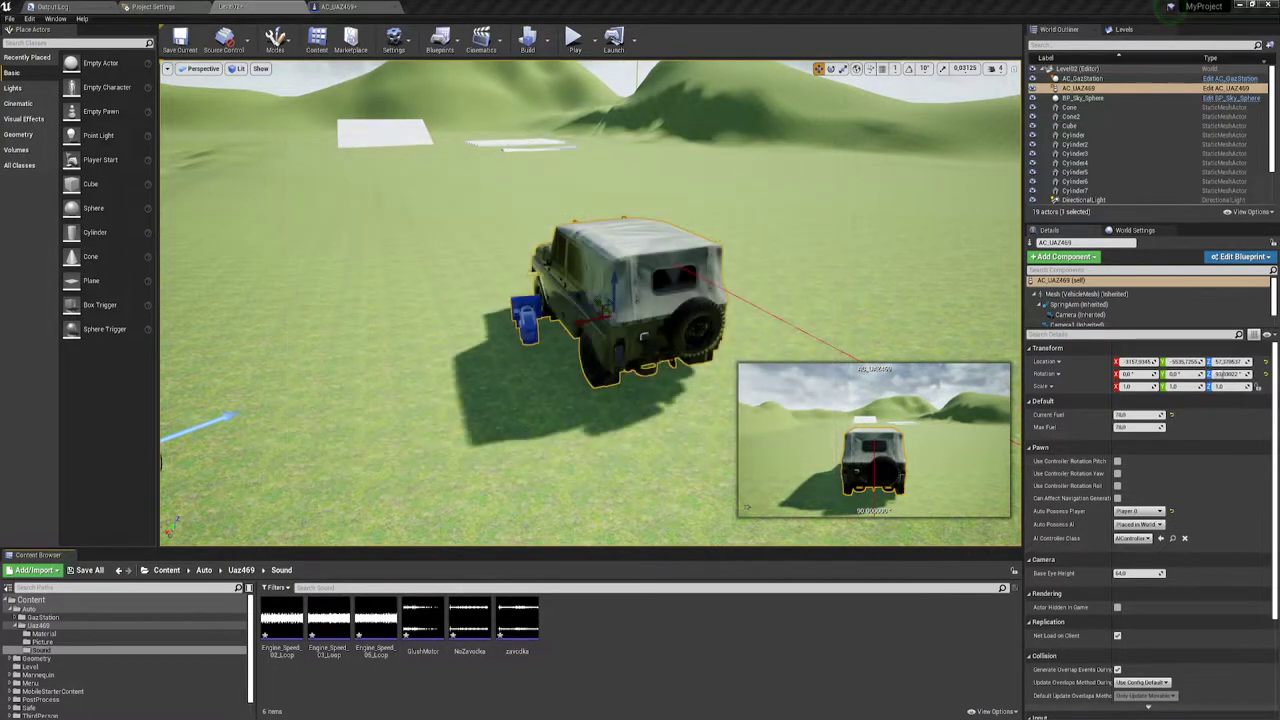
{"action": "right_click", "coordinate": [598, 645]}
{"action": "left_click", "coordinate": [373, 697]}
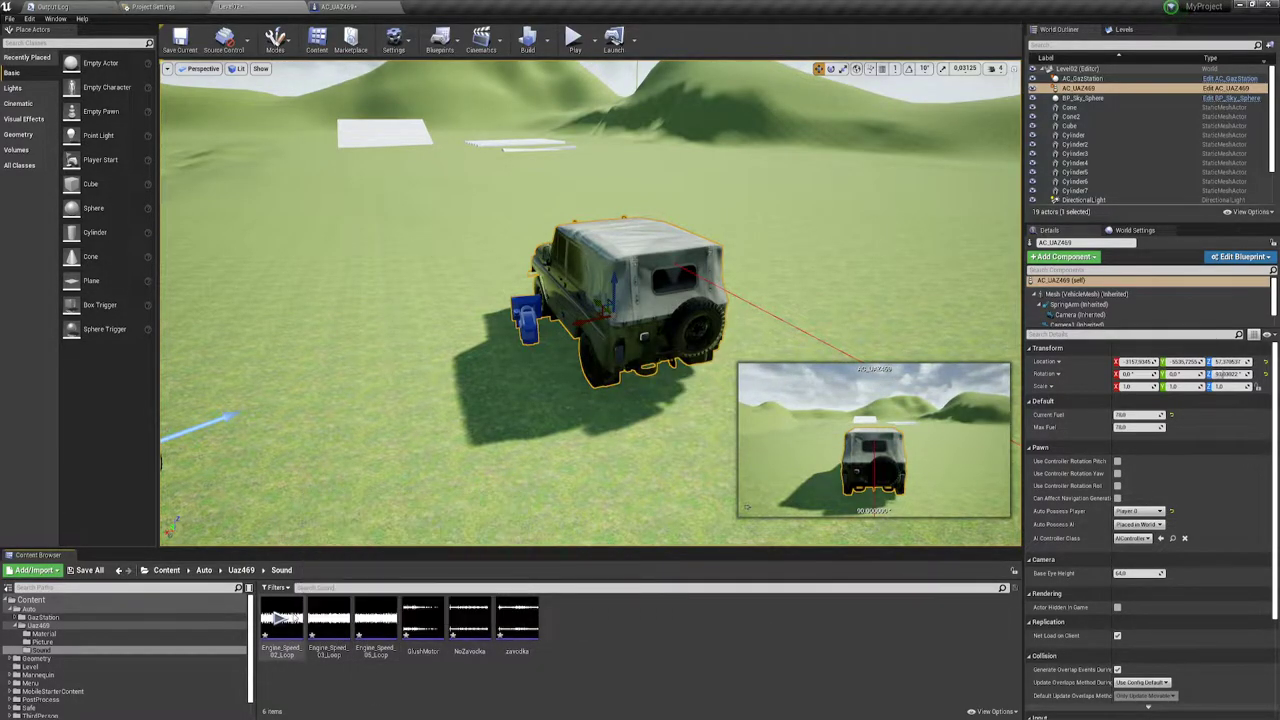
Create a Sound Cue from Engine_Speed_02_Loop named CUE_SoundEngine.
{"action": "left_click", "coordinate": [292, 604]}
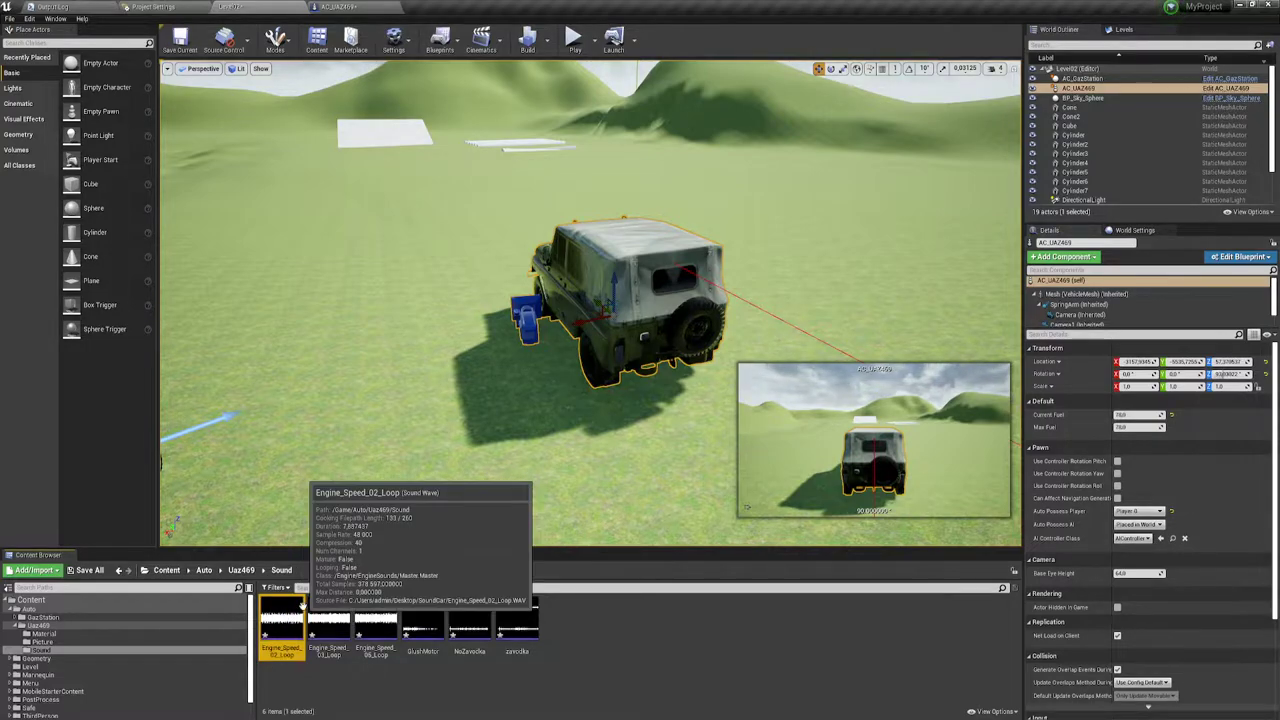
{"action": "right_click", "coordinate": [297, 600]}
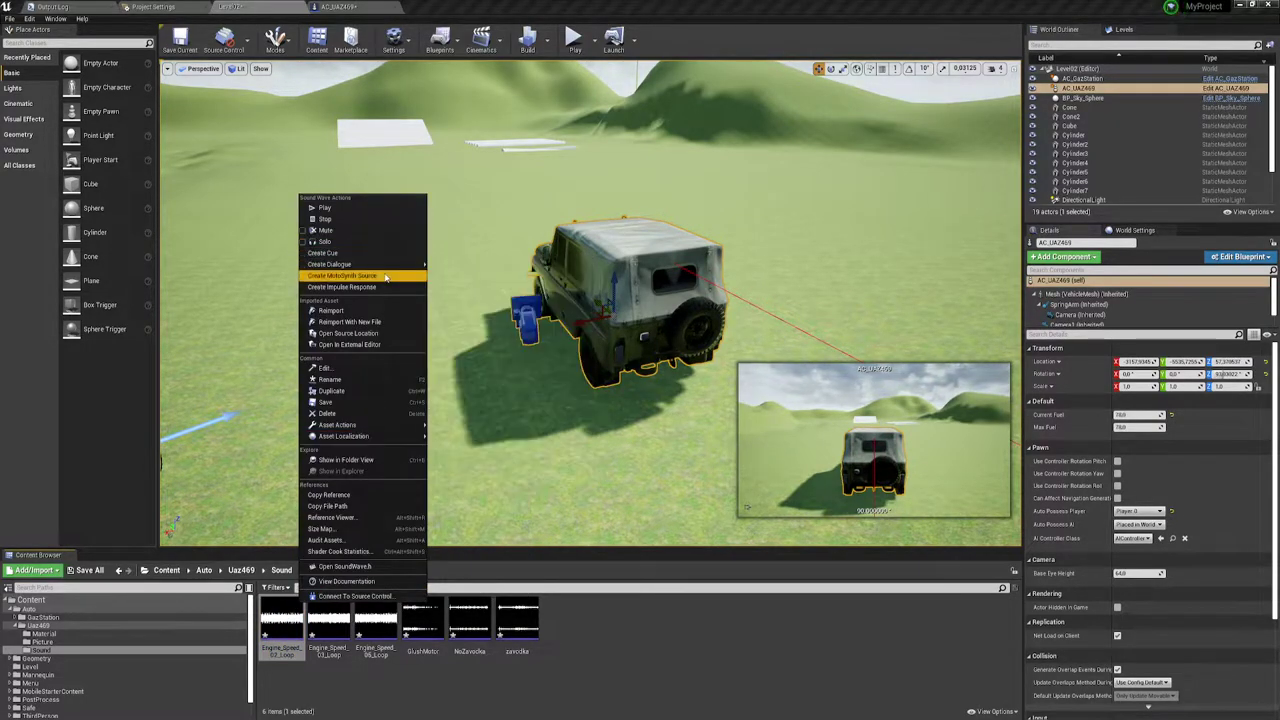
{"action": "mouse_move", "coordinate": [386, 268]}
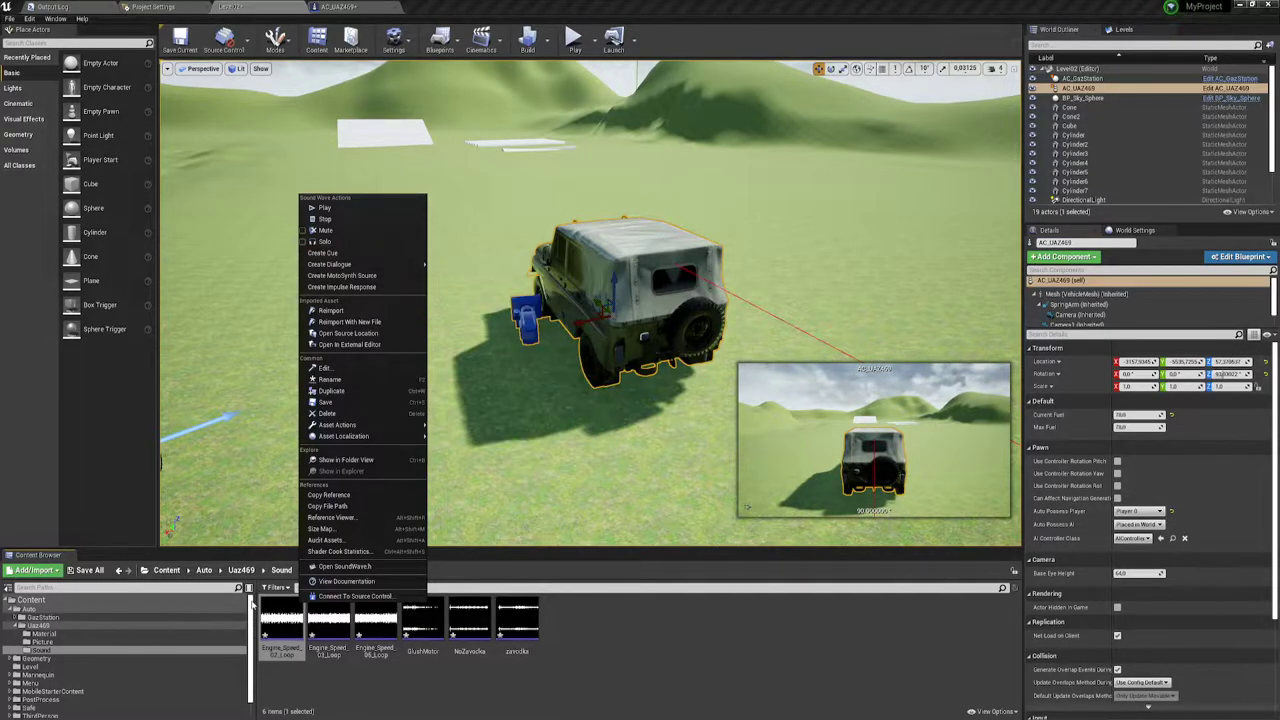
{"action": "left_click", "coordinate": [336, 254]}
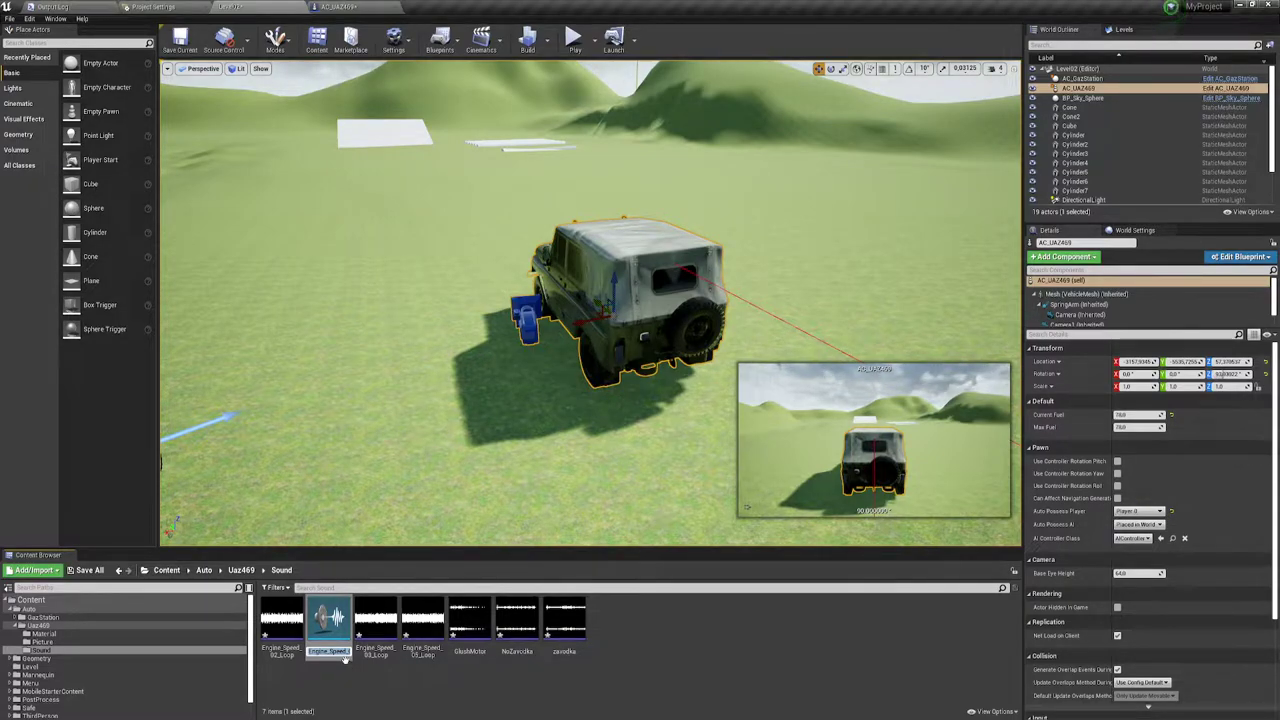
{"action": "type", "text": "Sound"}
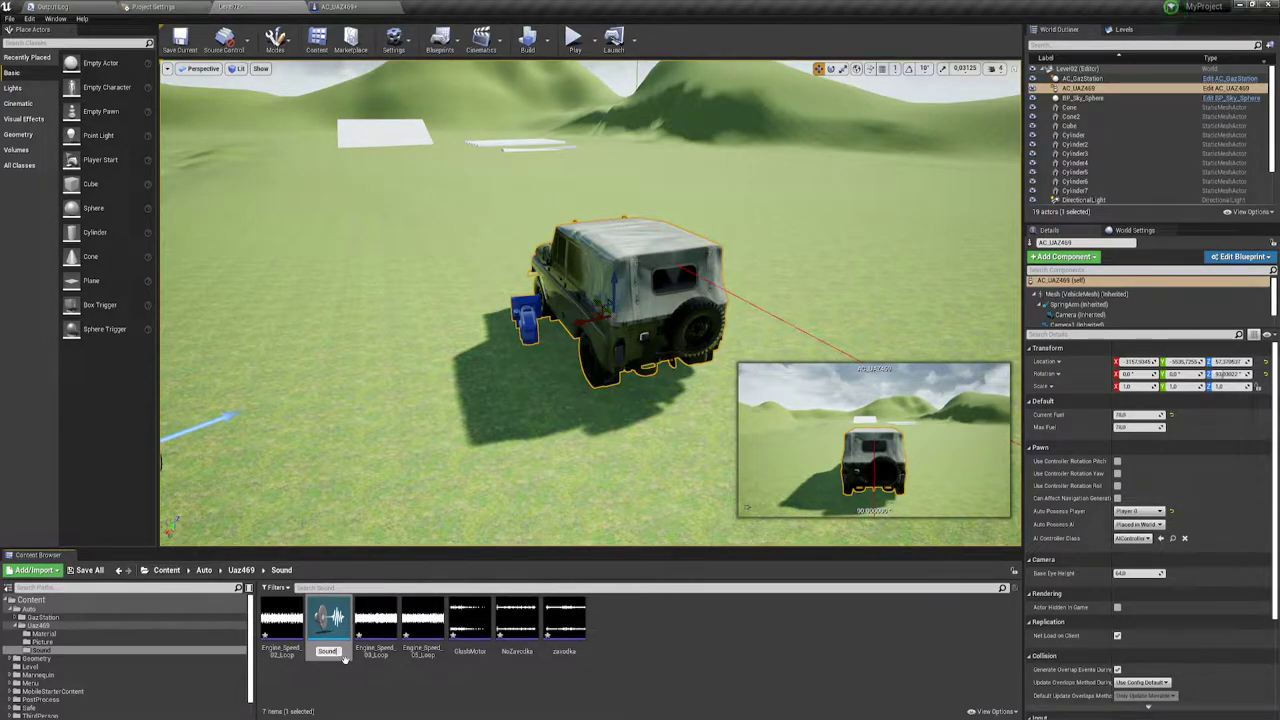
{"action": "type", "text": "Engine"}
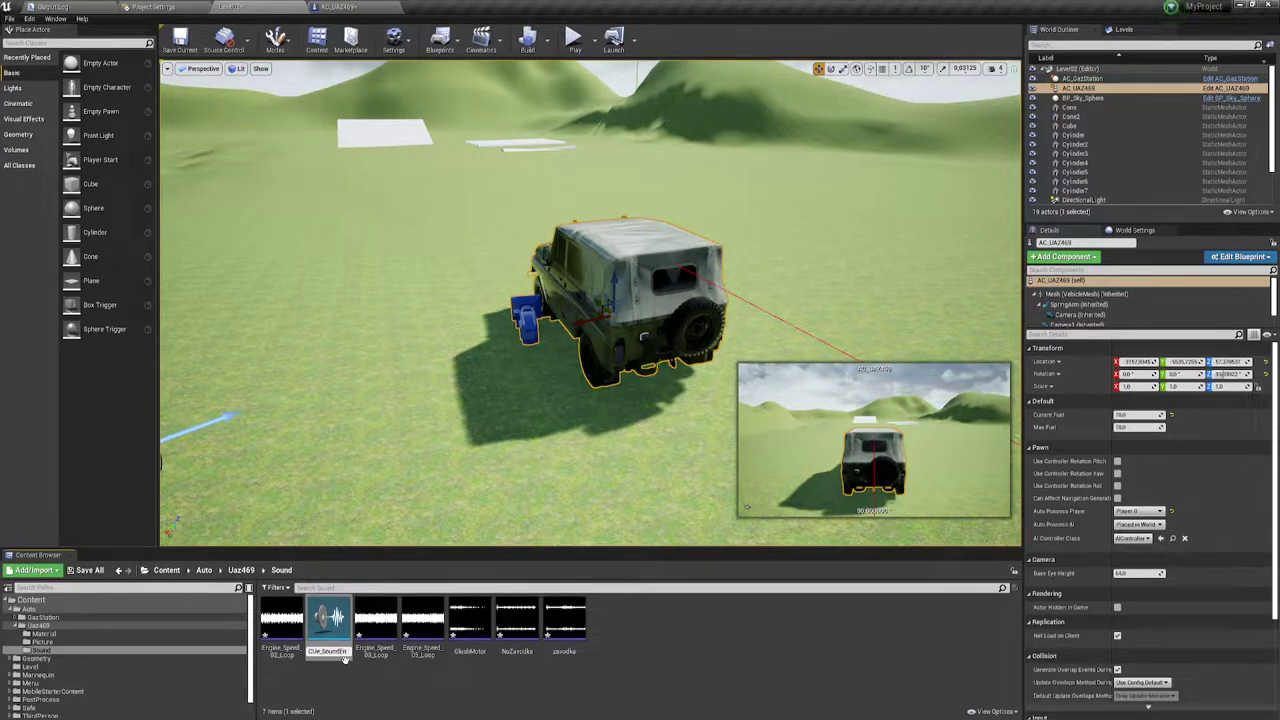
{"action": "key", "text": "BackSpace"}
{"action": "key", "text": "BackSpace"}
{"action": "type", "text": "L"}
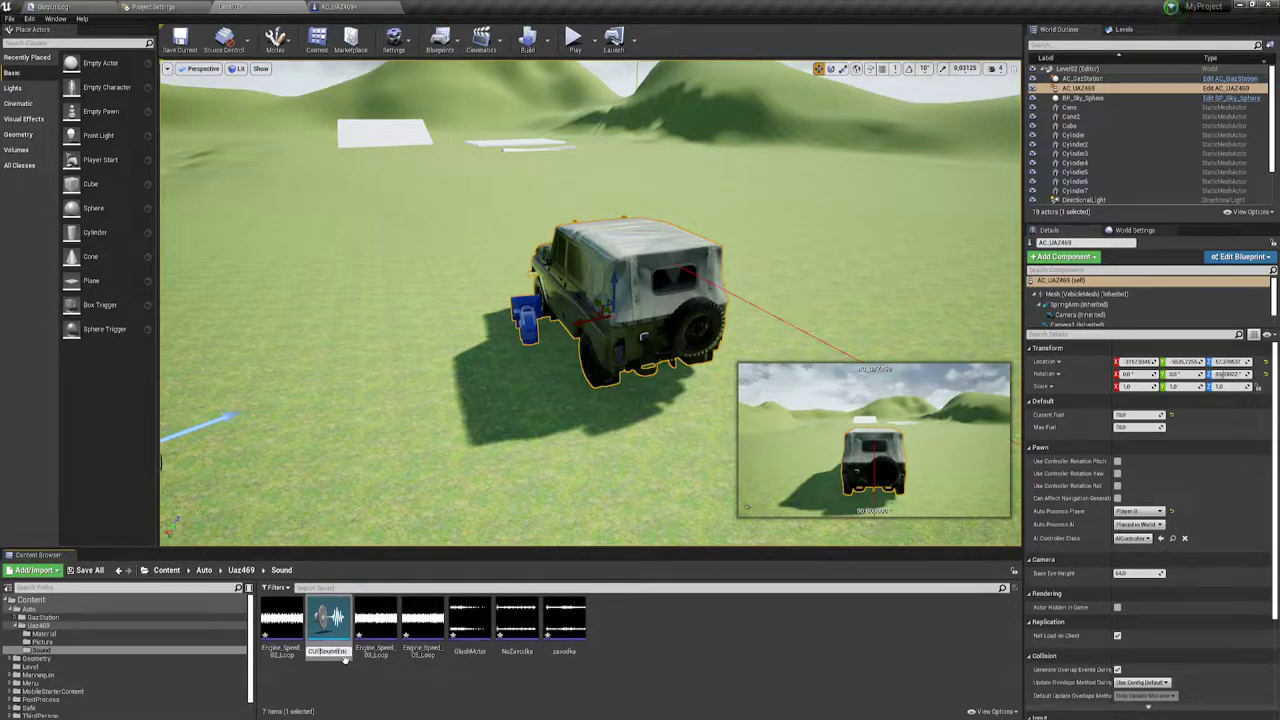
{"action": "key", "text": "Return"}
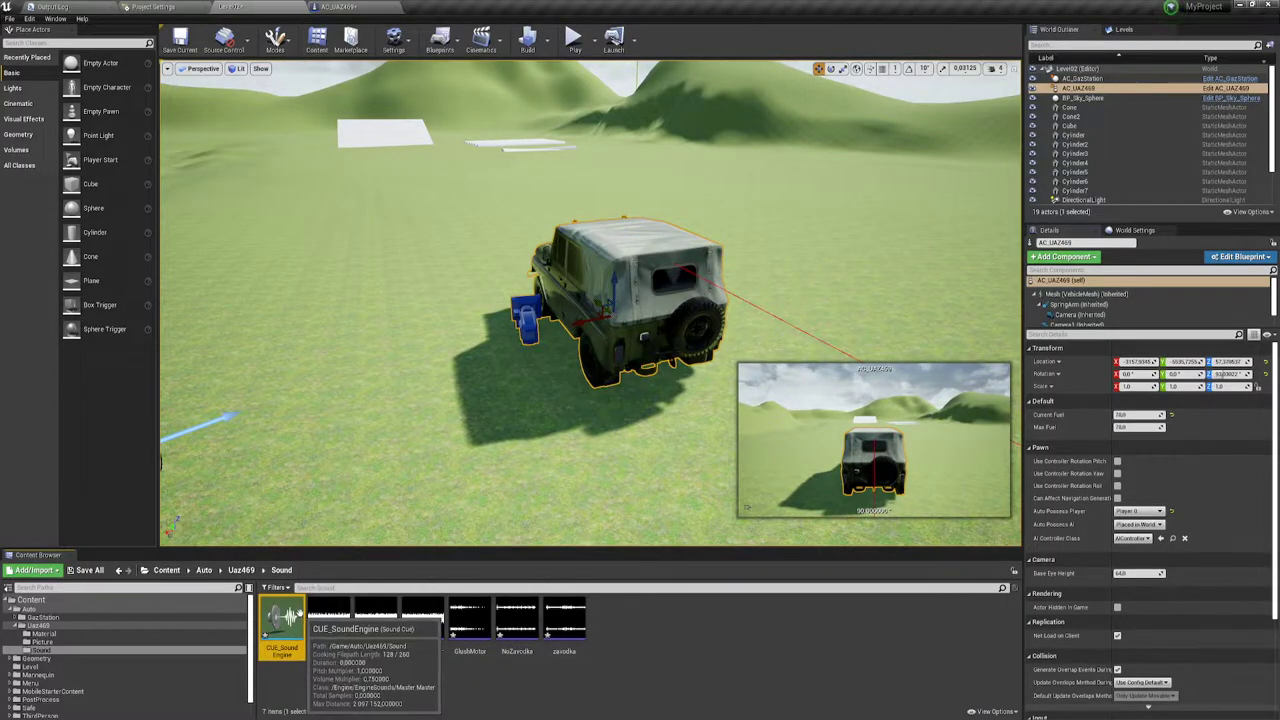
Open CUE_SoundEngine and disconnect the Engine_Speed_02 wave player from Output.
{"action": "double_click", "coordinate": [281, 622]}
{"action": "left_click_drag", "start_coordinate": [714, 412], "coordinate": [453, 397]}
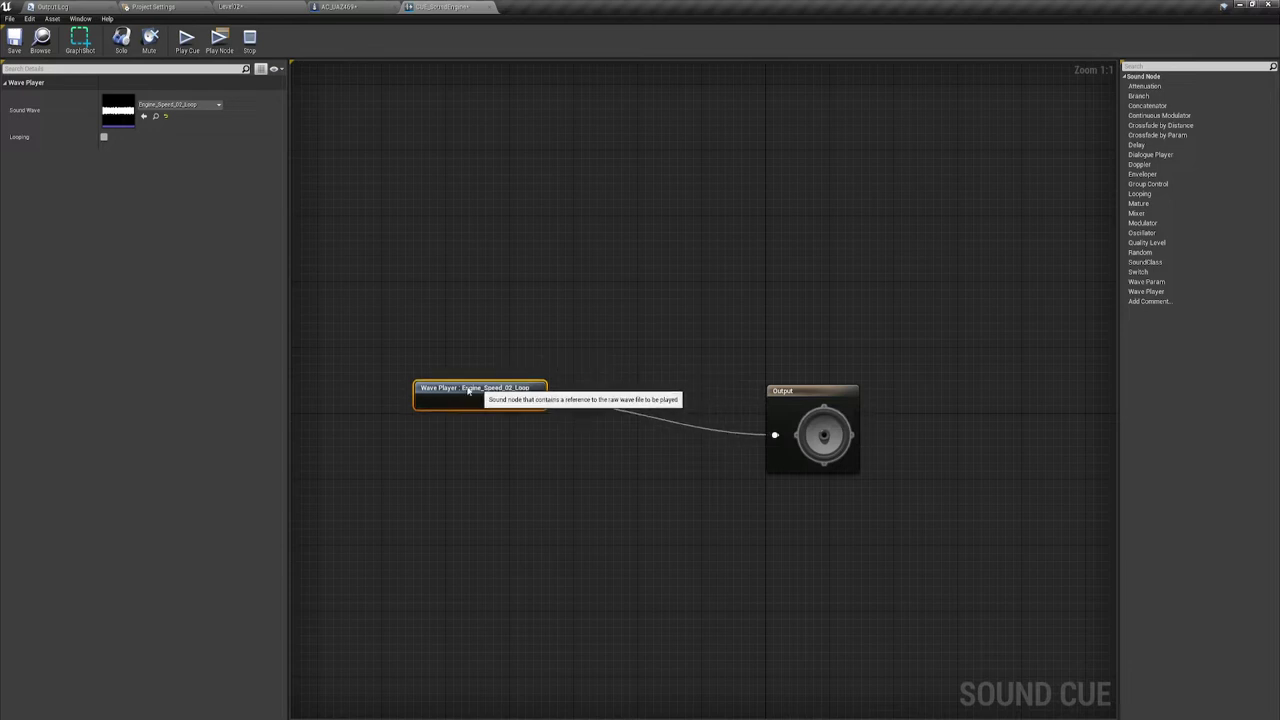
{"action": "left_click", "coordinate": [642, 421], "text": "alt"}
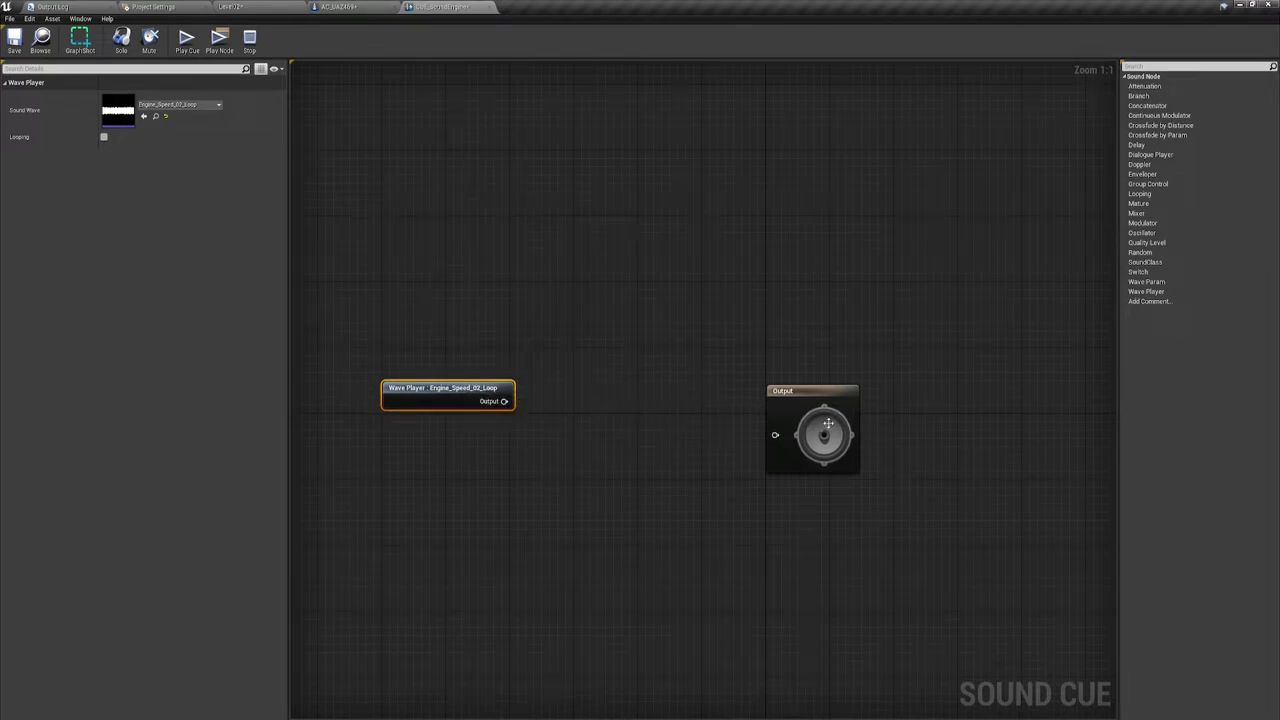
{"action": "left_click_drag", "start_coordinate": [828, 423], "coordinate": [940, 420]}
{"action": "left_click_drag", "start_coordinate": [444, 393], "coordinate": [453, 352]}
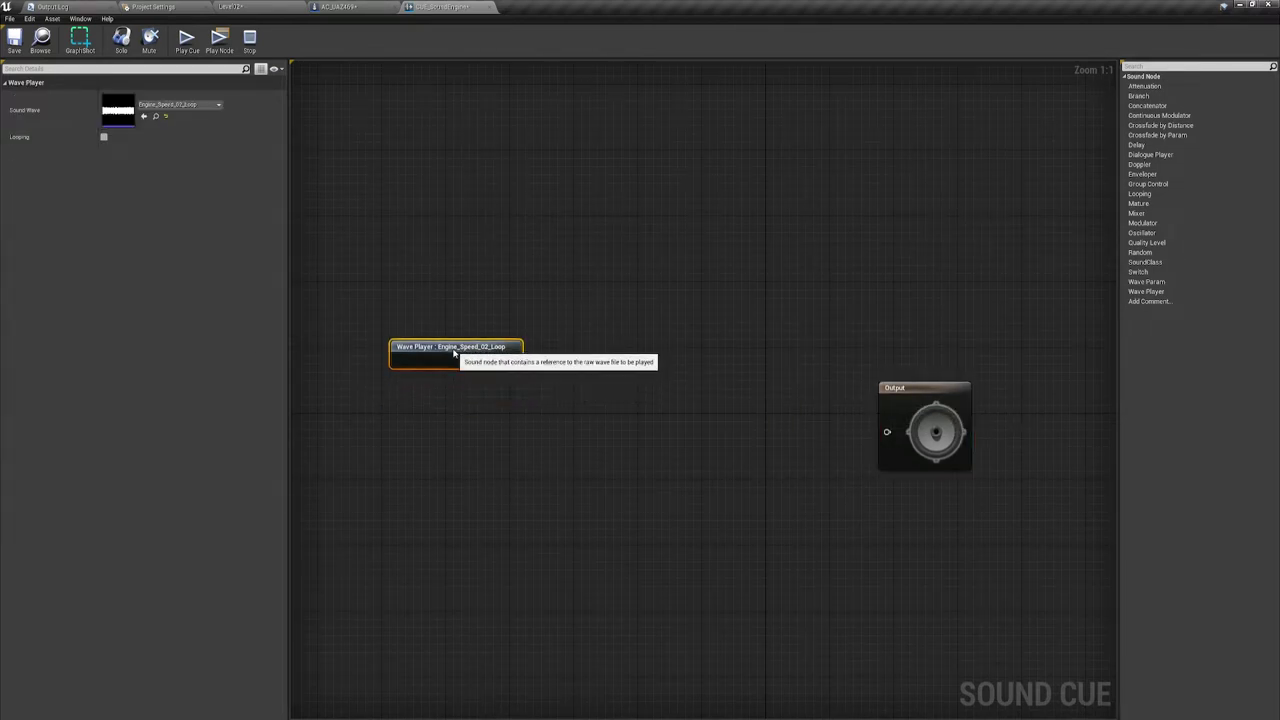
Add wave players for Engine_Speed_03_Loop and Engine_Speed_05_Loop under the first.
{"action": "left_click", "coordinate": [248, 6]}
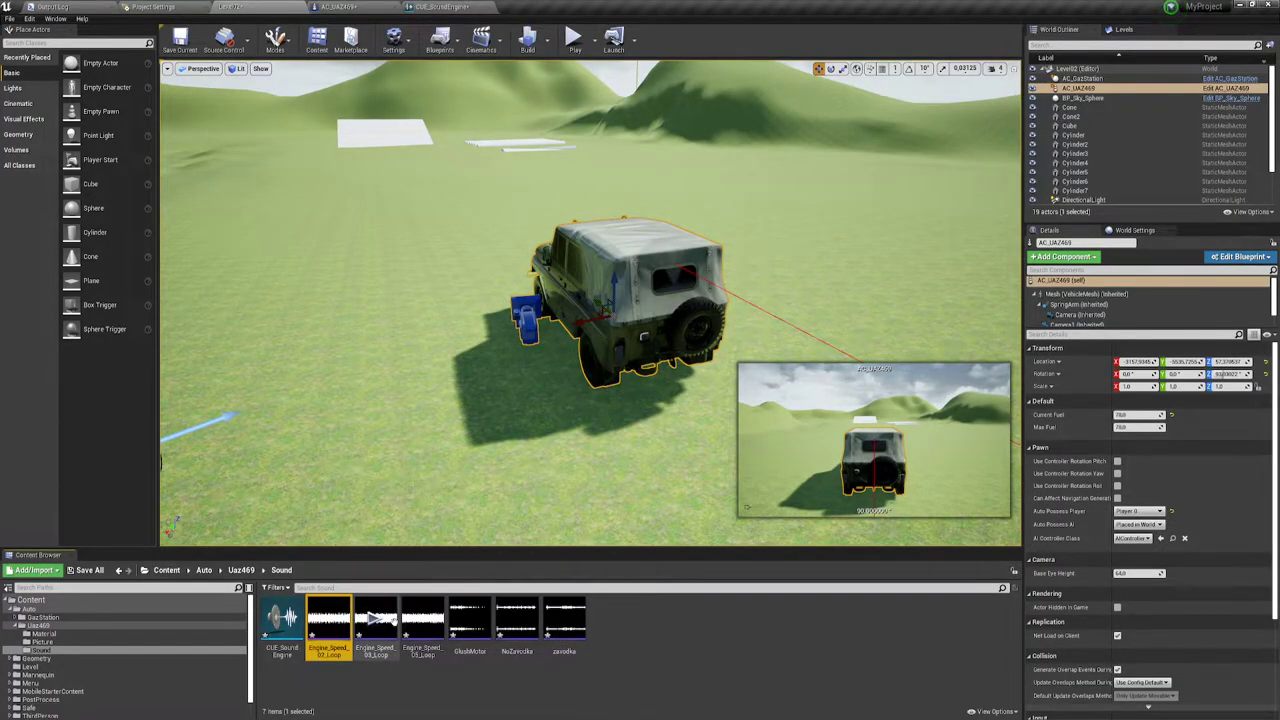
{"action": "left_click", "coordinate": [376, 620]}
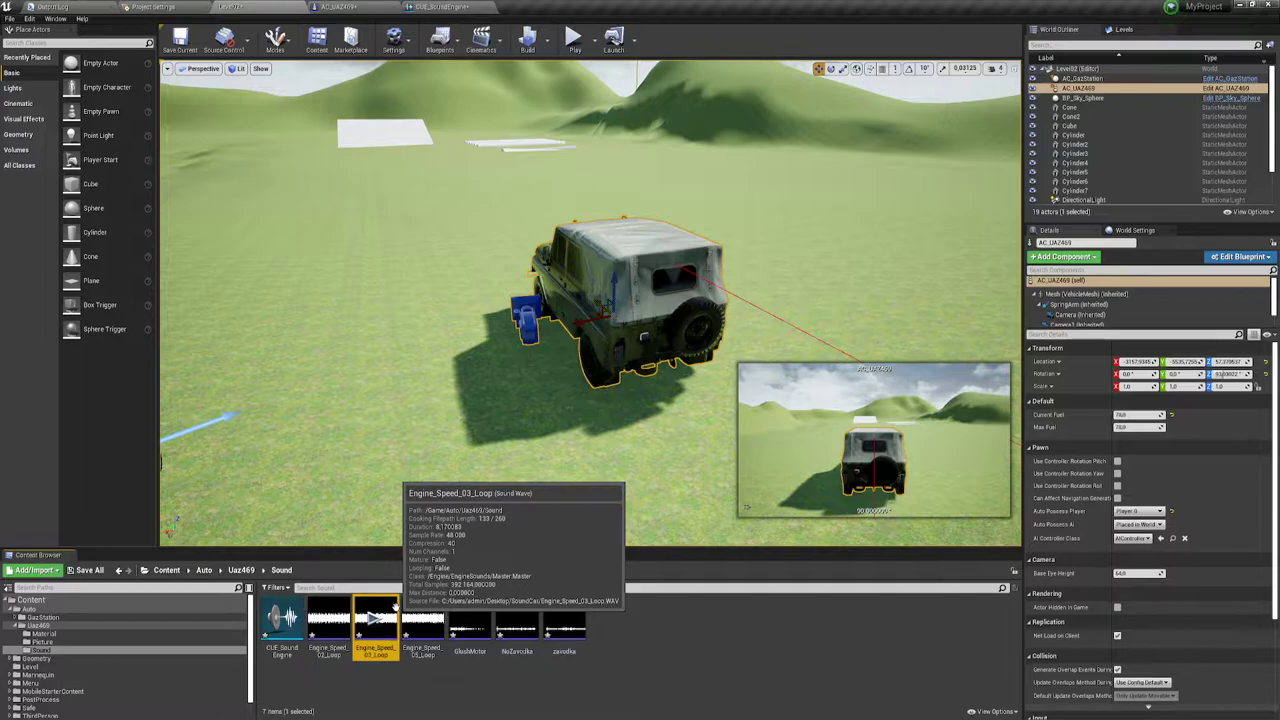
{"action": "left_click", "coordinate": [422, 620], "text": "ctrl"}
{"action": "mouse_move", "coordinate": [372, 604]}
{"action": "left_mouse_down"}
{"action": "mouse_move", "coordinate": [519, 435]}
{"action": "mouse_move", "coordinate": [416, 390]}
{"action": "left_mouse_up"}
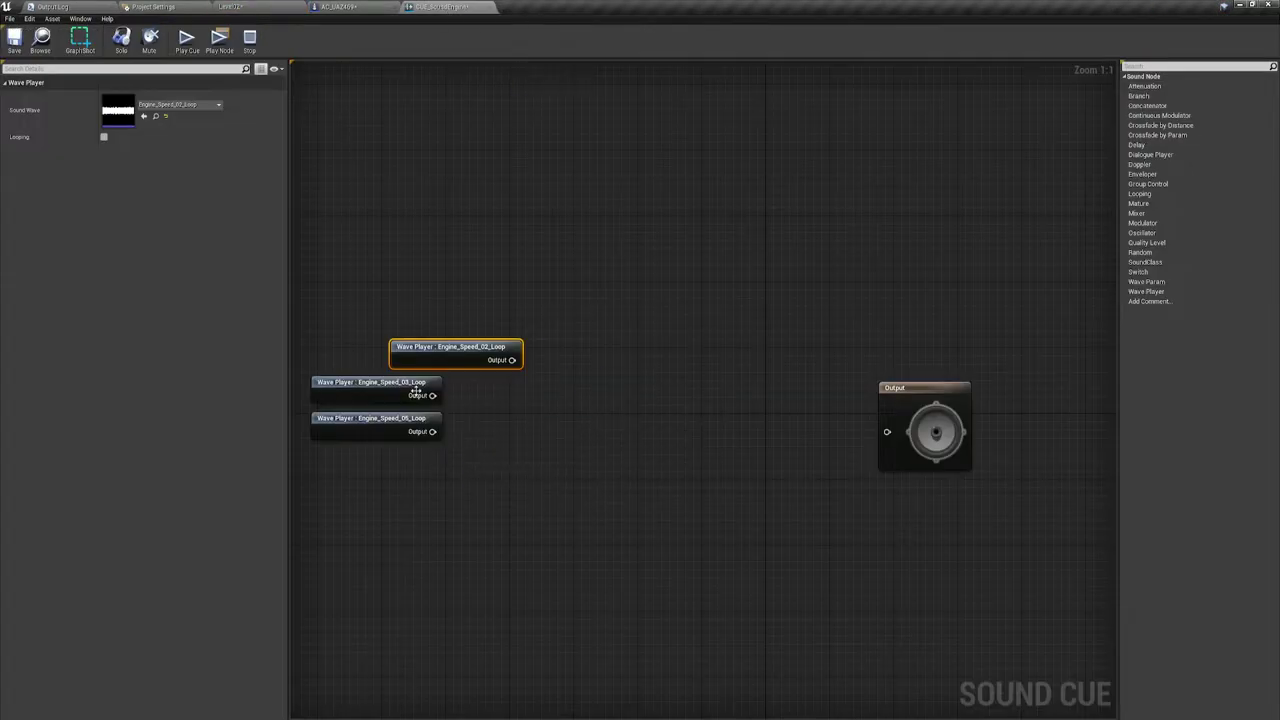
{"action": "mouse_move", "coordinate": [334, 466]}
{"action": "left_mouse_down"}
{"action": "mouse_move", "coordinate": [372, 390]}
{"action": "mouse_move", "coordinate": [453, 387]}
{"action": "left_mouse_up"}
{"action": "mouse_move", "coordinate": [418, 328]}
{"action": "left_mouse_down"}
{"action": "mouse_move", "coordinate": [431, 300]}
{"action": "mouse_move", "coordinate": [430, 420]}
{"action": "left_mouse_up"}
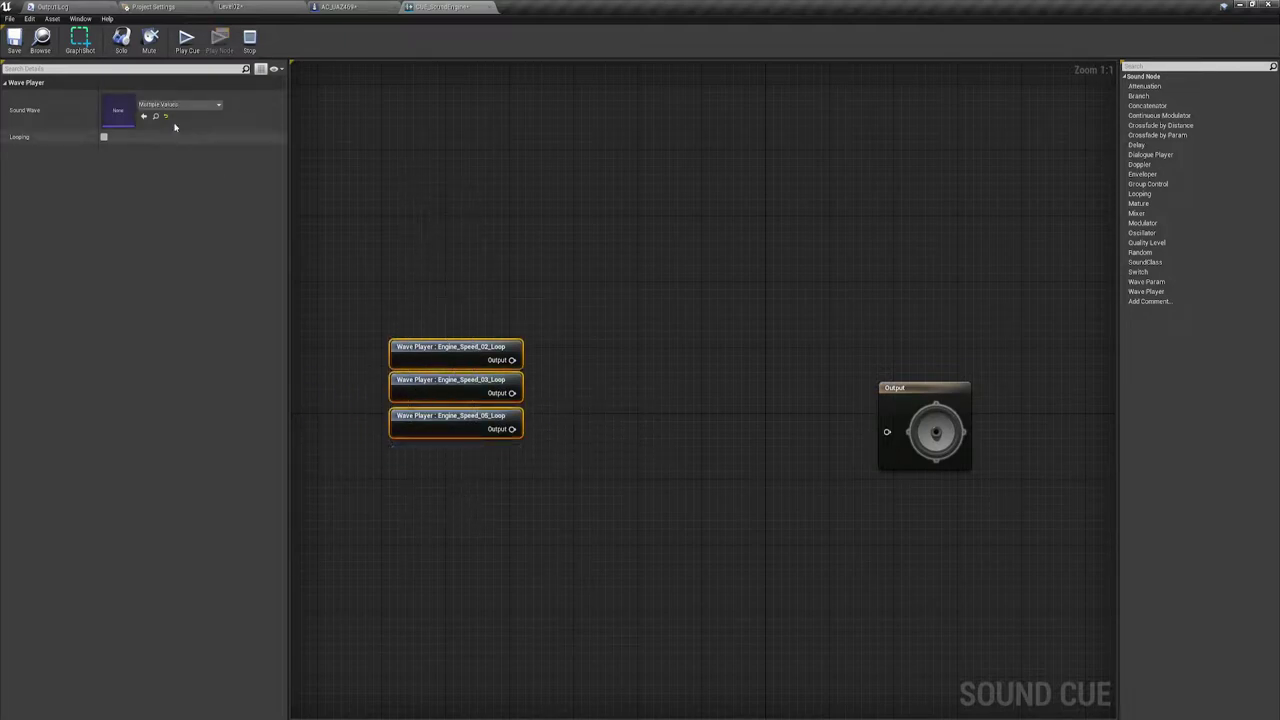
Enable Looping on all three wave players and align them.
{"action": "left_click", "coordinate": [103, 136]}
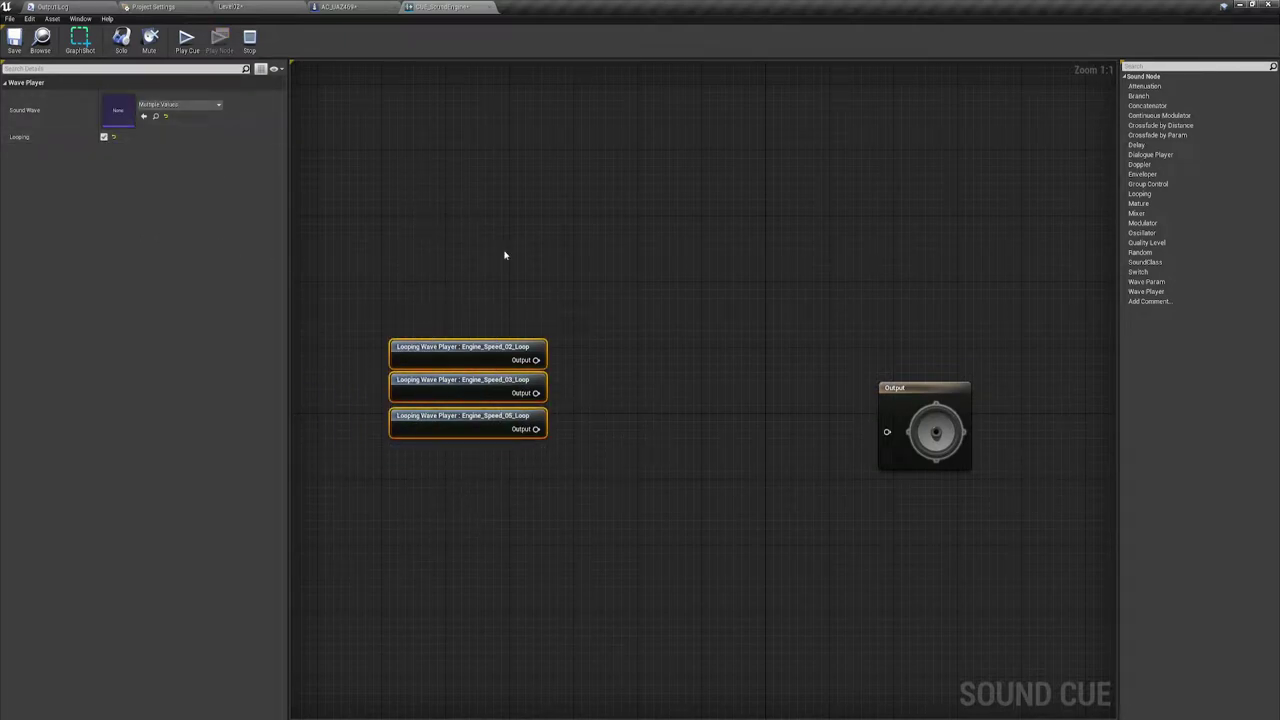
{"action": "left_click_drag", "start_coordinate": [423, 240], "coordinate": [574, 493]}
{"action": "left_click", "coordinate": [580, 388]}
{"action": "left_click", "coordinate": [458, 362]}
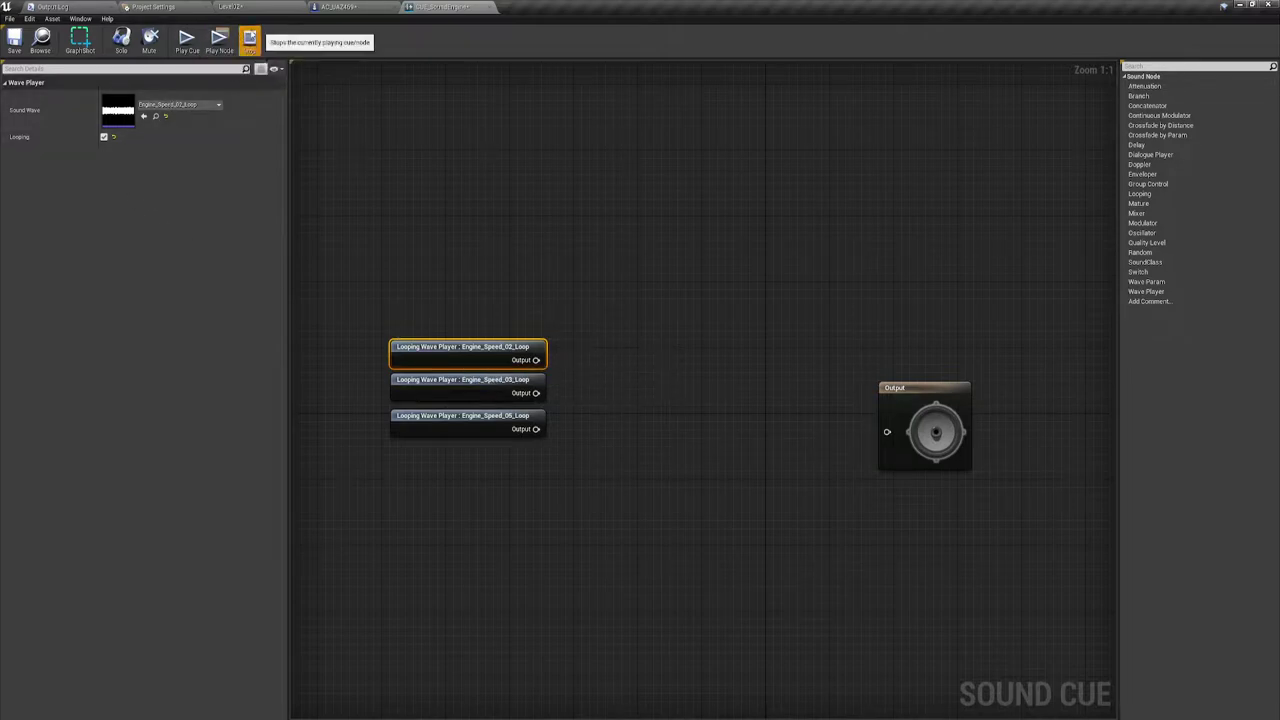
{"action": "left_click", "coordinate": [607, 298]}
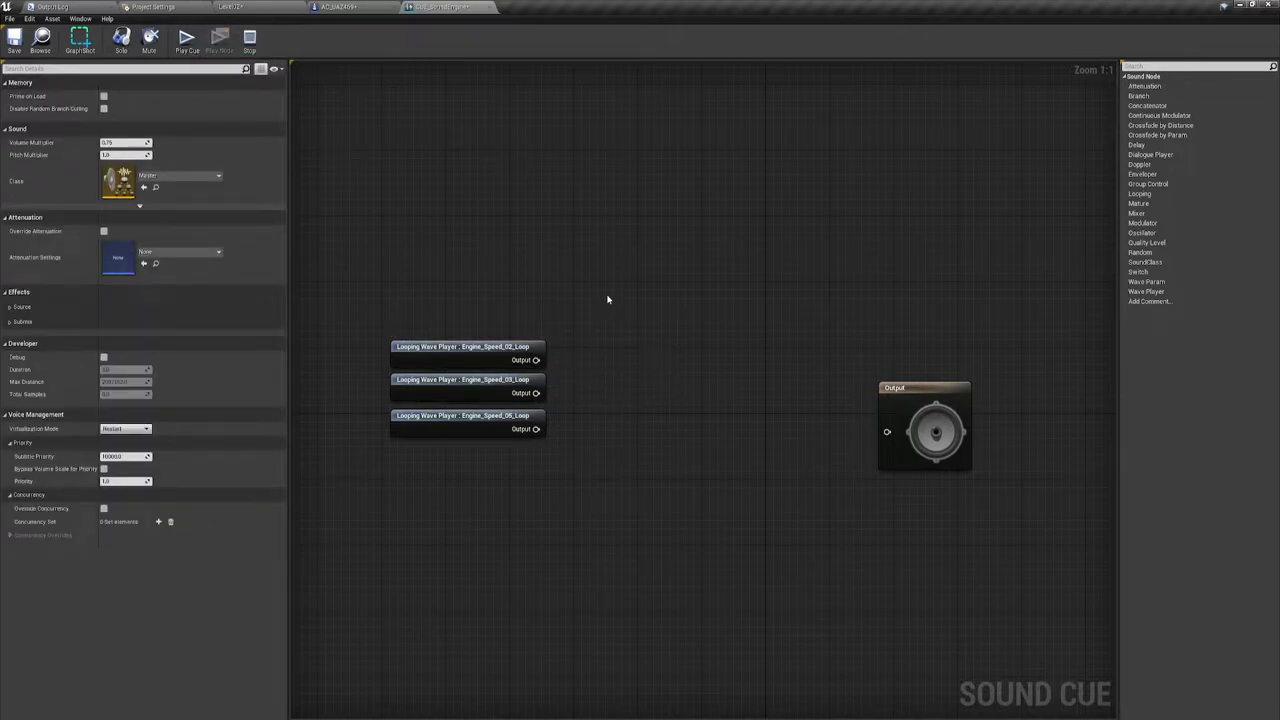
{"action": "left_click_drag", "start_coordinate": [471, 262], "coordinate": [464, 443]}
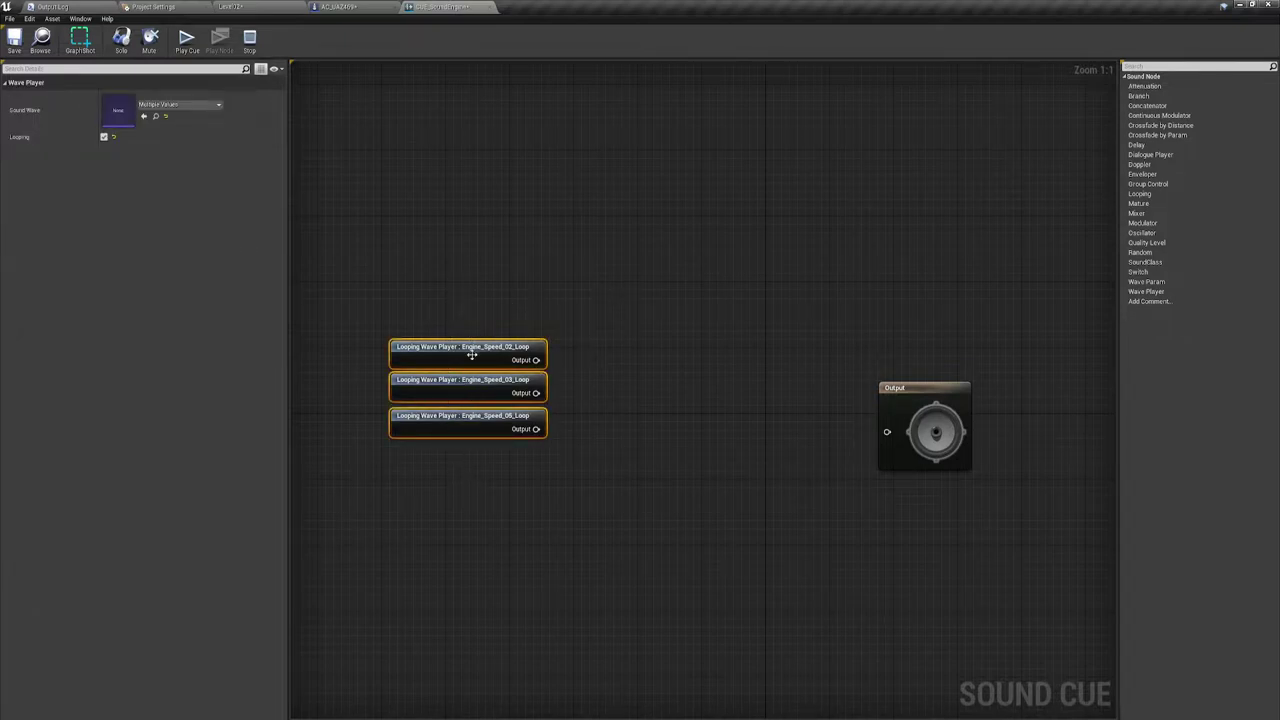
{"action": "left_click_drag", "start_coordinate": [472, 354], "coordinate": [473, 379]}
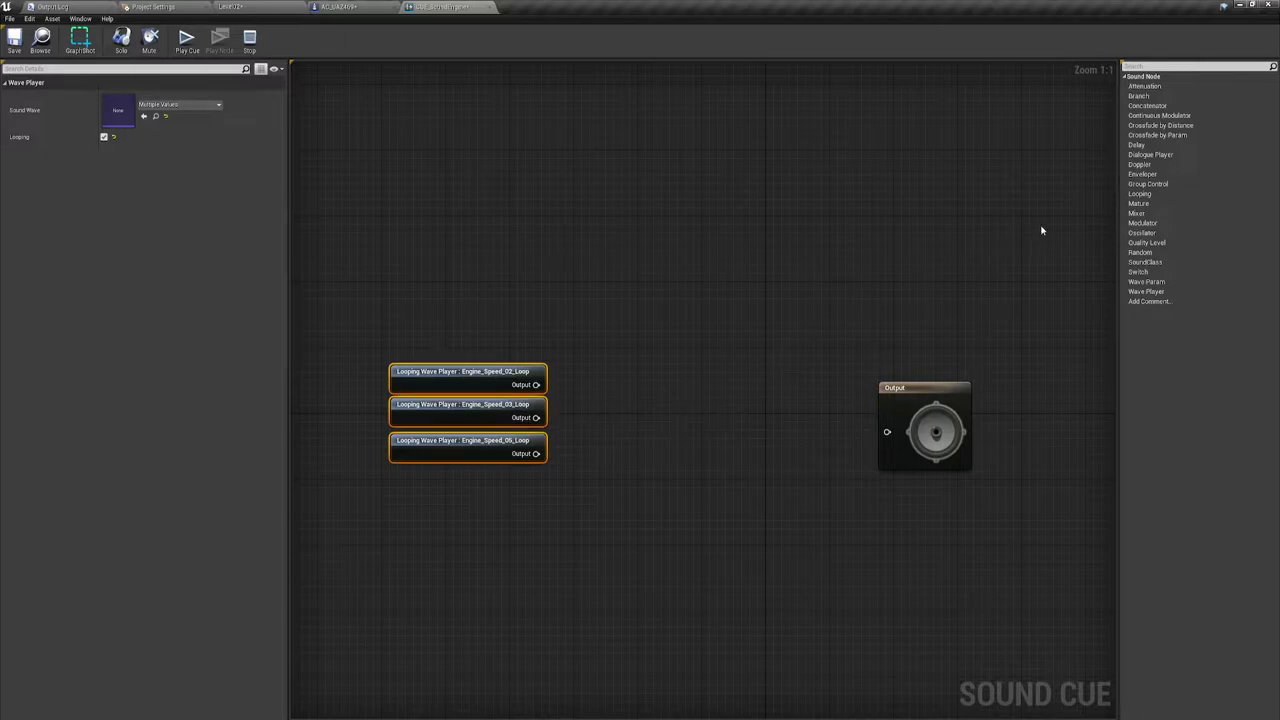
Add three stacked Continuous Modulator nodes beside the wave players.
{"action": "mouse_move", "coordinate": [1160, 116]}
{"action": "left_mouse_down"}
{"action": "mouse_move", "coordinate": [605, 377]}
{"action": "mouse_move", "coordinate": [558, 356]}
{"action": "mouse_move", "coordinate": [606, 370]}
{"action": "mouse_move", "coordinate": [575, 385]}
{"action": "left_mouse_up"}
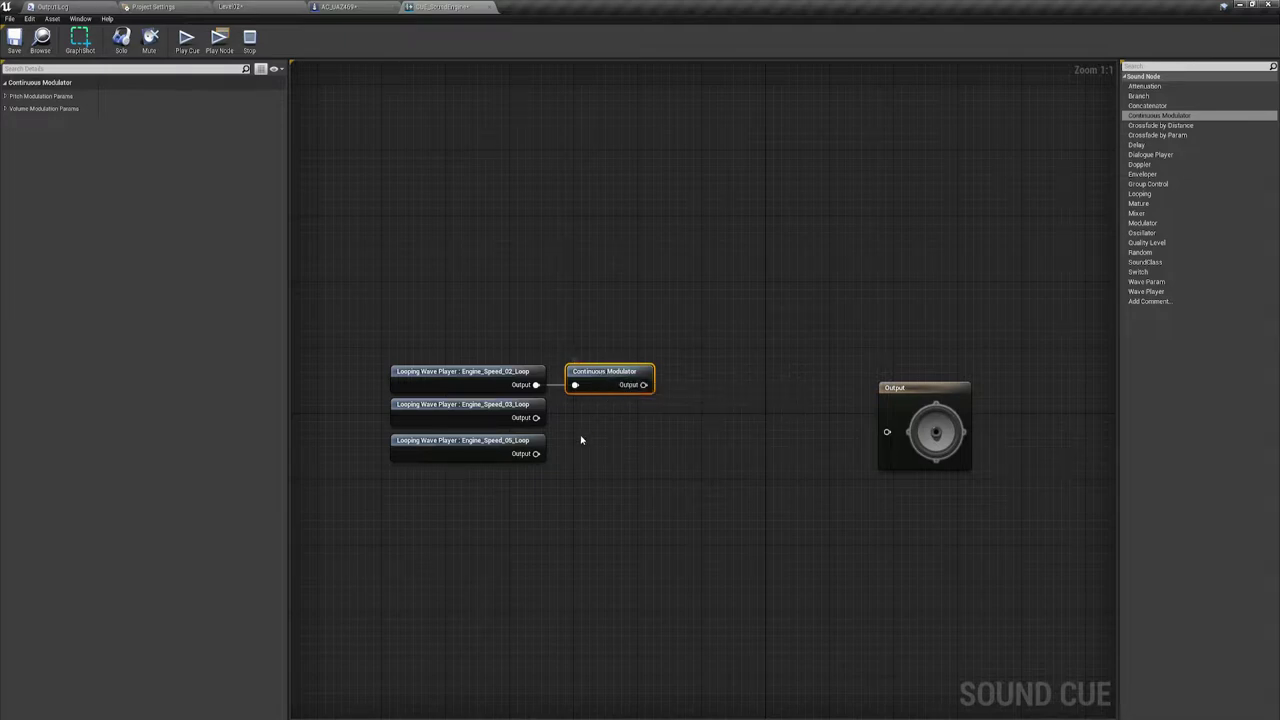
{"action": "key", "text": "ctrl+c"}
{"action": "key", "text": "ctrl+v"}
{"action": "left_click_drag", "start_coordinate": [590, 438], "coordinate": [597, 403]}
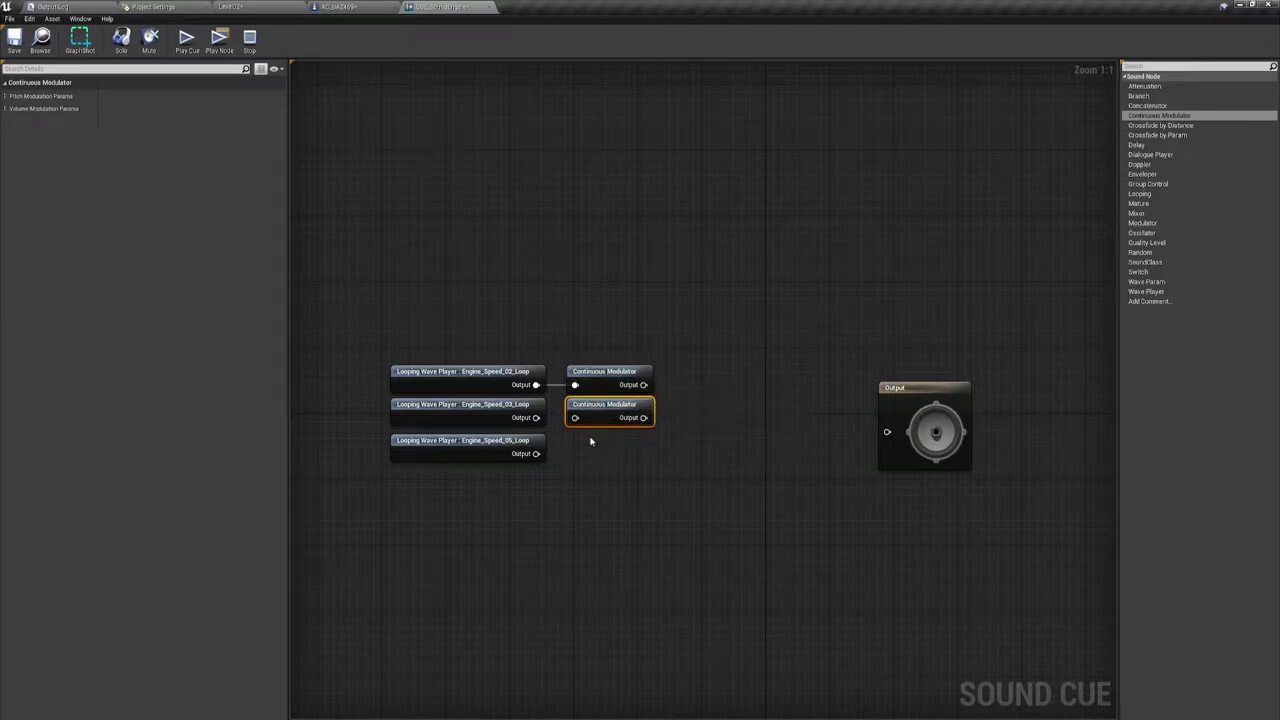
{"action": "key", "text": "ctrl+v"}
{"action": "mouse_move", "coordinate": [592, 460]}
{"action": "left_mouse_down"}
{"action": "mouse_move", "coordinate": [595, 447]}
{"action": "mouse_move", "coordinate": [576, 458]}
{"action": "left_mouse_up"}
Wire the Engine_Speed_05 player into the third modulator and select the three players.
{"action": "mouse_move", "coordinate": [539, 417]}
{"action": "left_mouse_down"}
{"action": "mouse_move", "coordinate": [575, 417]}
{"action": "mouse_move", "coordinate": [576, 451]}
{"action": "left_mouse_up"}
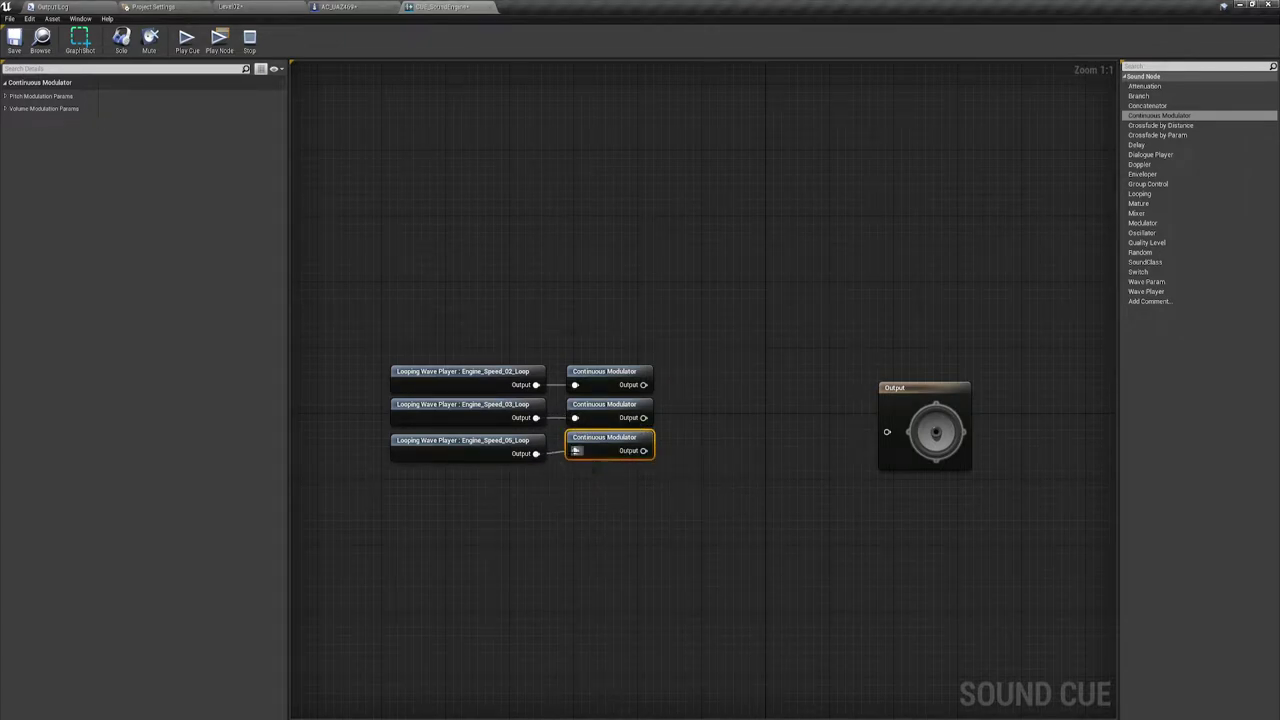
{"action": "left_click_drag", "start_coordinate": [357, 286], "coordinate": [553, 514]}
{"action": "left_click_drag", "start_coordinate": [421, 504], "coordinate": [511, 343]}
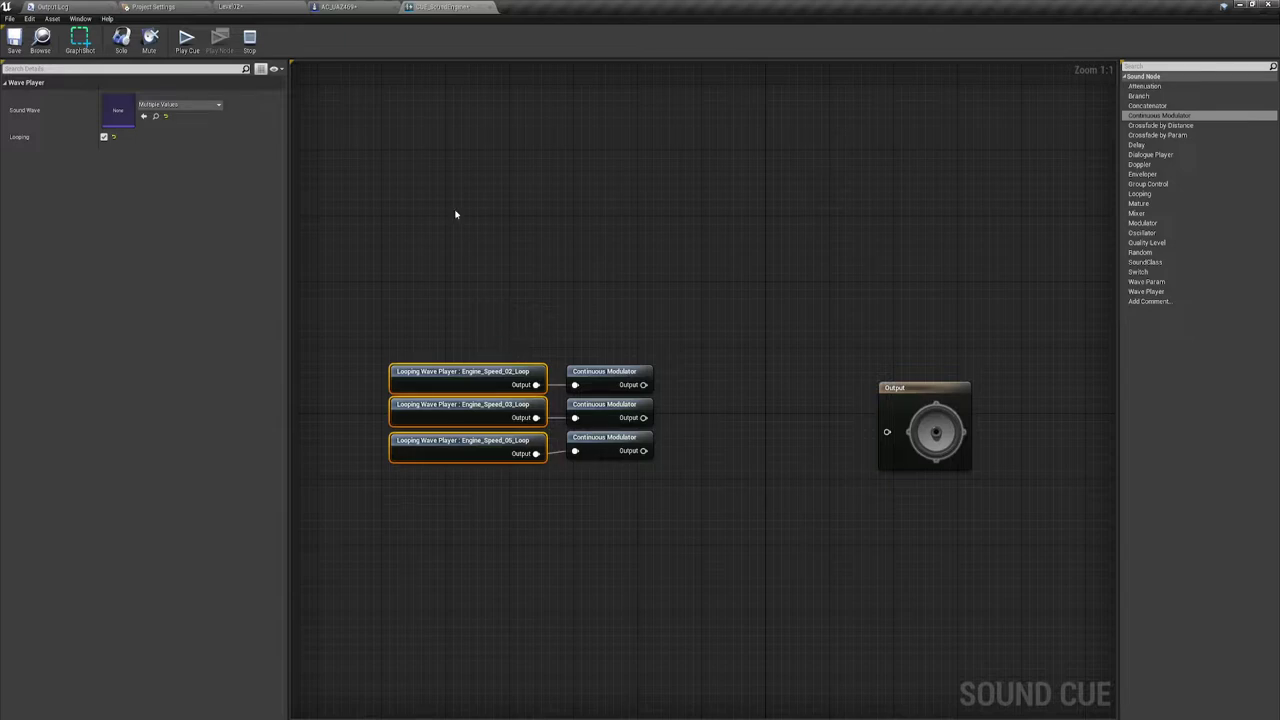
Review AC_UAZ469's Vehicle Movement Details, then return to the CUE_SoundEngine editor.
{"action": "left_click", "coordinate": [331, 5]}
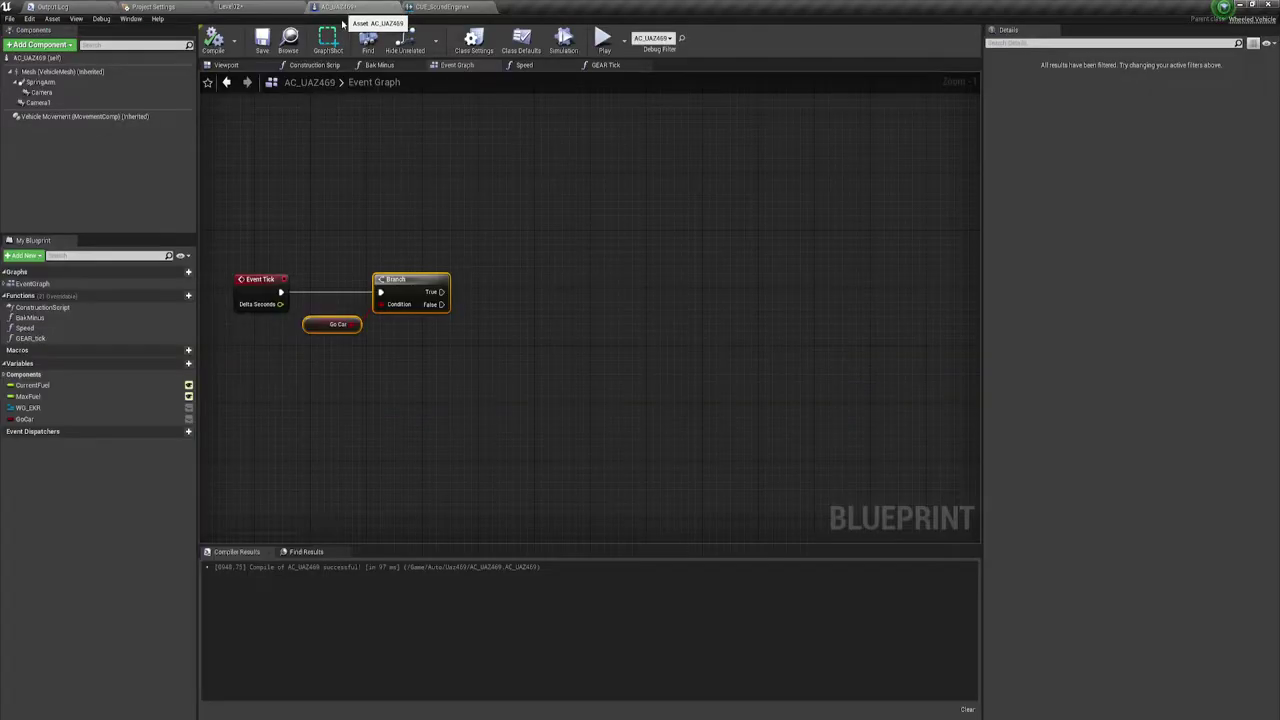
{"action": "left_click", "coordinate": [40, 117]}
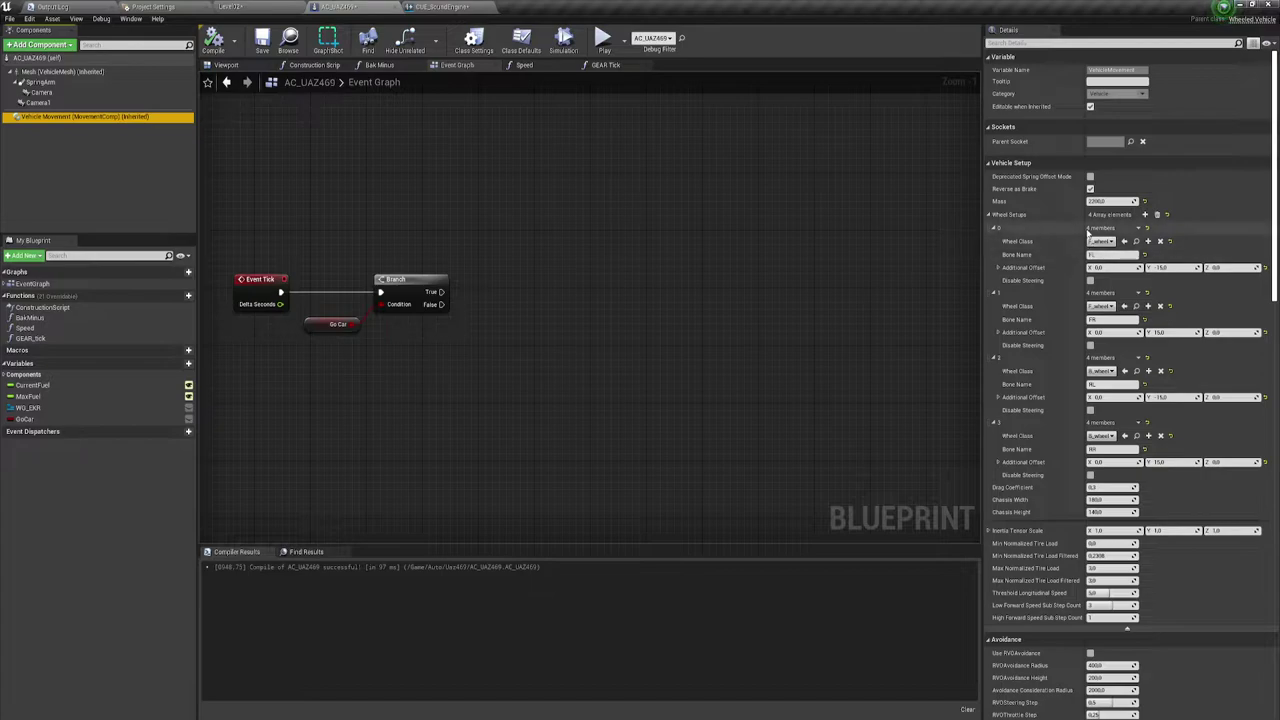
{"action": "scroll", "coordinate": [1118, 266], "scroll_direction": "down", "scroll_amount": 3}
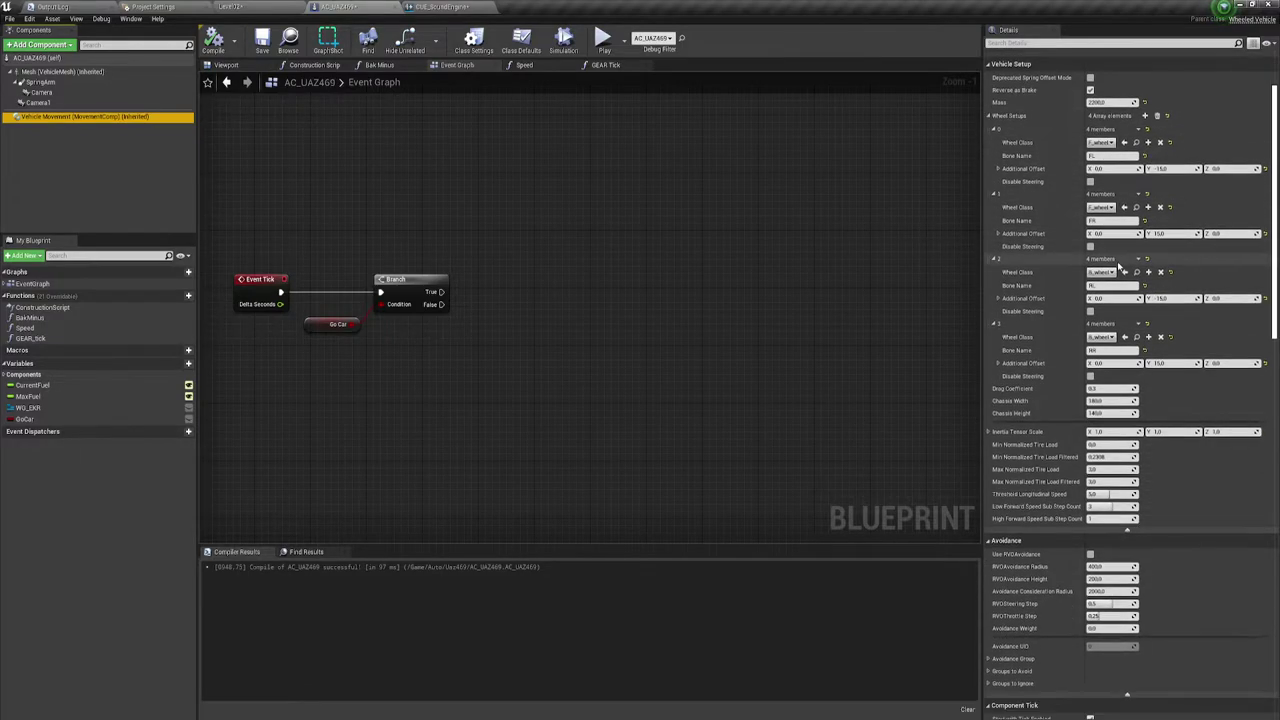
{"action": "scroll", "coordinate": [1118, 266], "scroll_direction": "down", "scroll_amount": 3}
{"action": "scroll", "coordinate": [1117, 262], "scroll_direction": "down", "scroll_amount": 3}
{"action": "scroll", "coordinate": [1116, 259], "scroll_direction": "down", "scroll_amount": 2}
{"action": "scroll", "coordinate": [1116, 260], "scroll_direction": "down", "scroll_amount": 2}
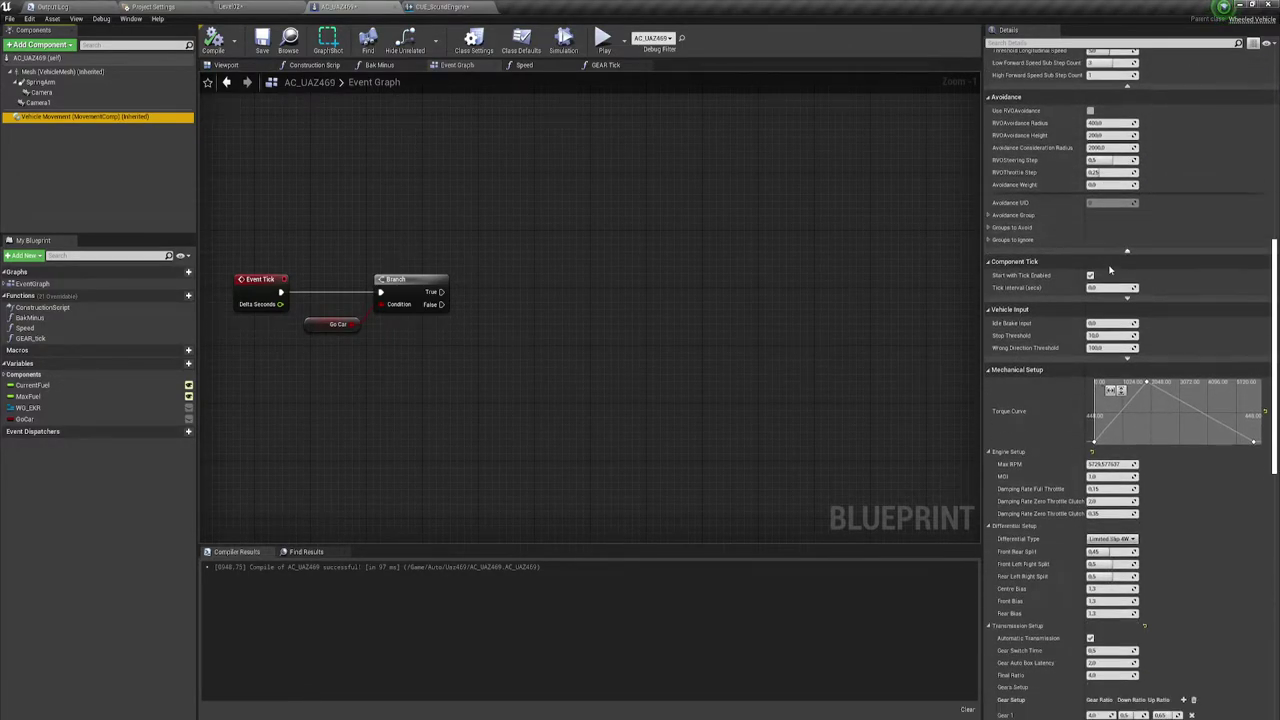
{"action": "scroll", "coordinate": [1116, 260], "scroll_direction": "down", "scroll_amount": 2}
{"action": "scroll", "coordinate": [1110, 266], "scroll_direction": "down", "scroll_amount": 2}
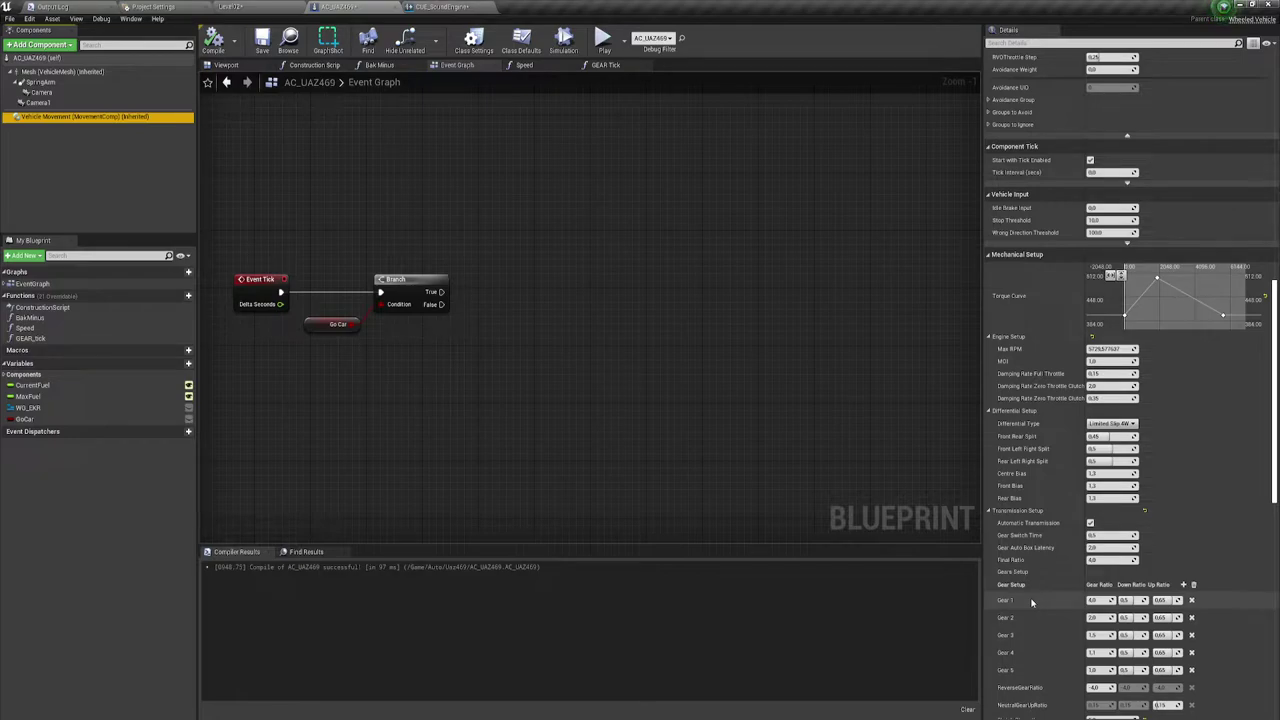
{"action": "left_click", "coordinate": [470, 7]}
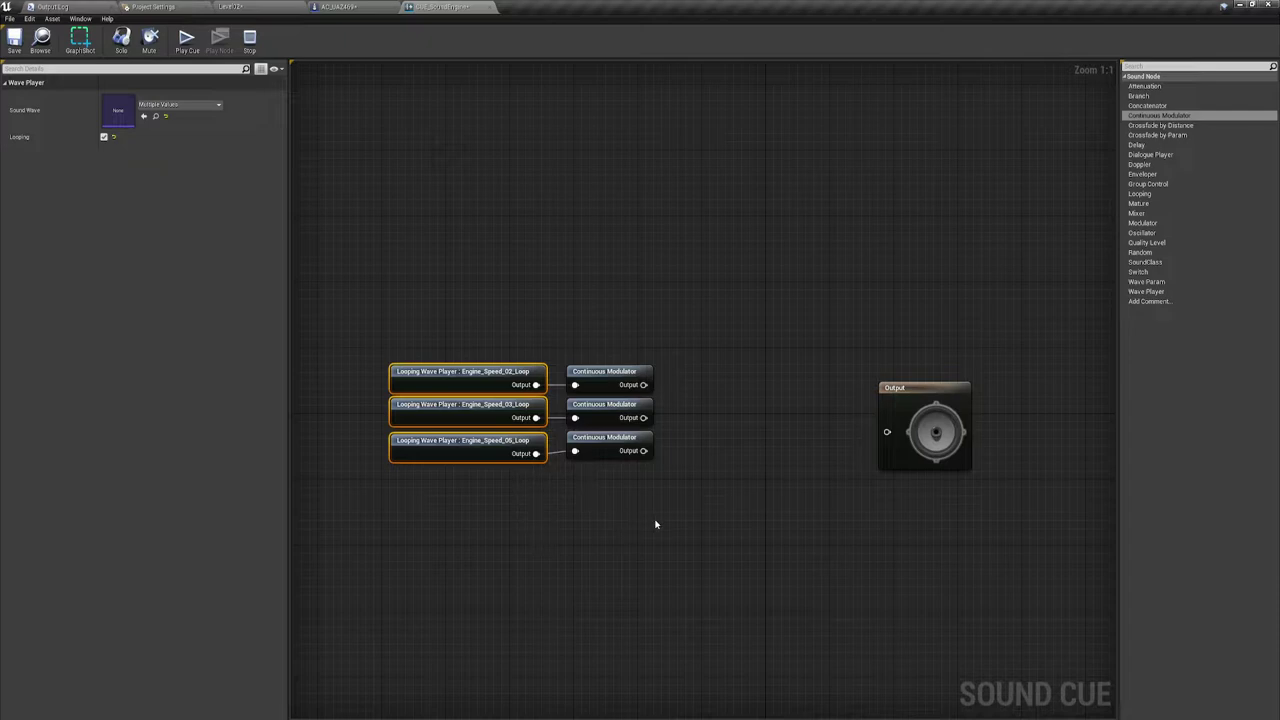
Add a Crossfade by Param node to the sound graph and give it a third input.
{"action": "left_click", "coordinate": [604, 440]}
{"action": "right_click_drag", "start_coordinate": [630, 520], "coordinate": [583, 434]}
{"action": "left_click", "coordinate": [585, 388]}
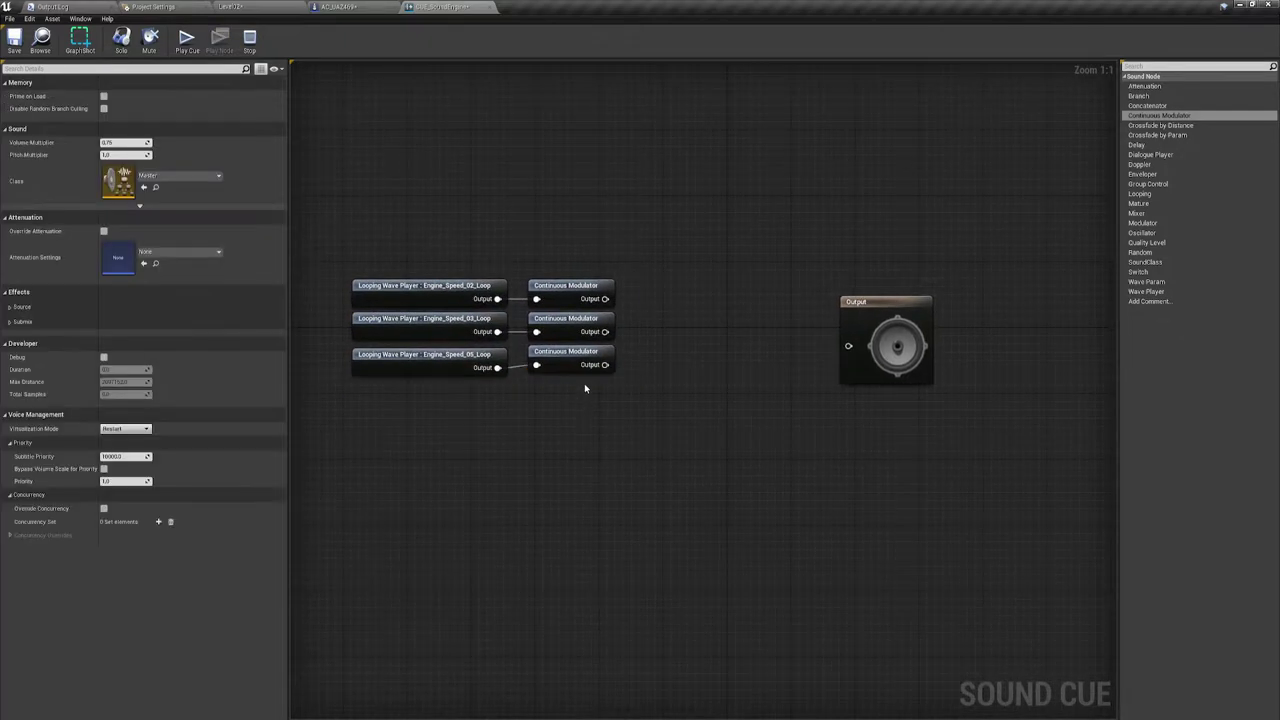
{"action": "left_click_drag", "start_coordinate": [391, 245], "coordinate": [571, 466]}
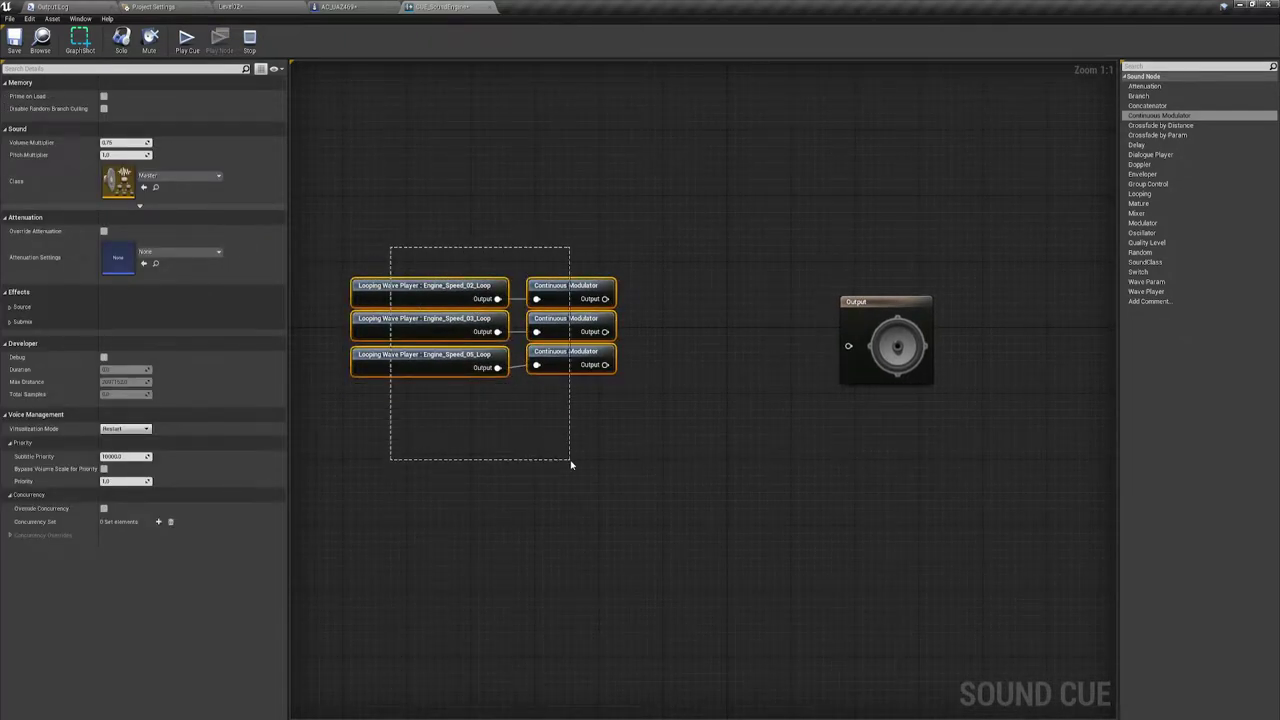
{"action": "left_click", "coordinate": [657, 441]}
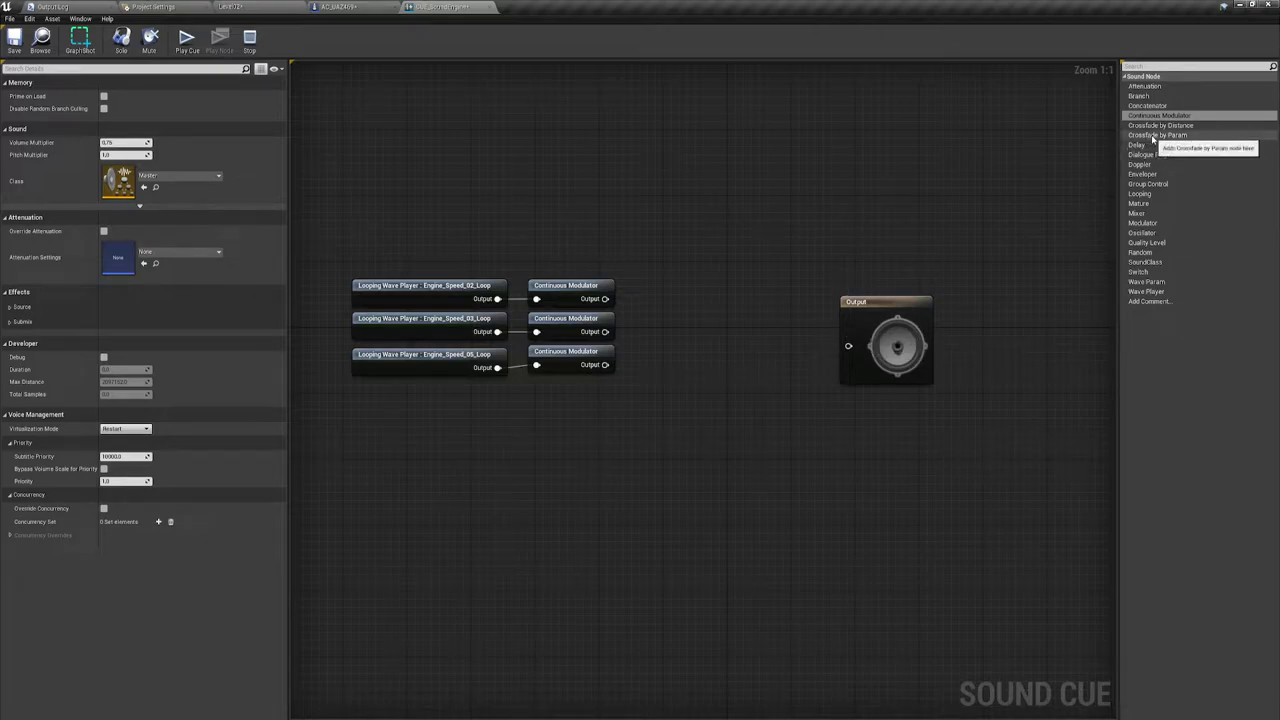
{"action": "left_click_drag", "start_coordinate": [1156, 139], "coordinate": [690, 292]}
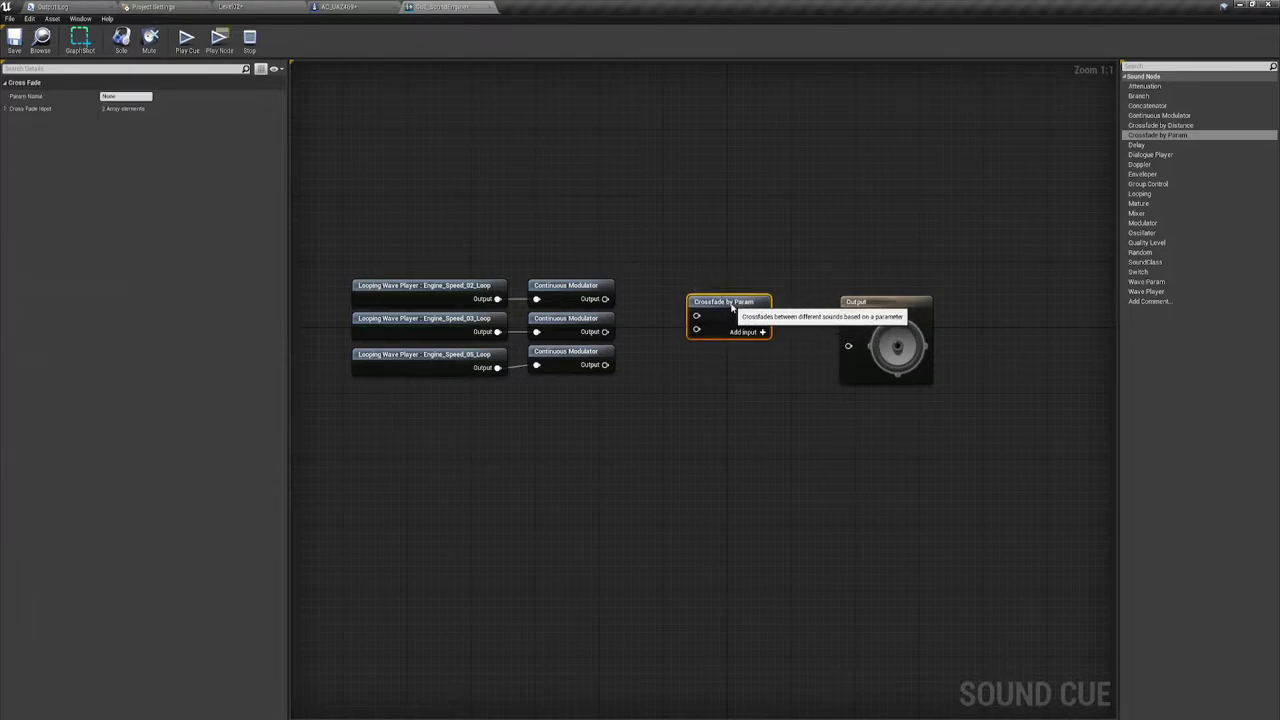
{"action": "left_click", "coordinate": [761, 332]}
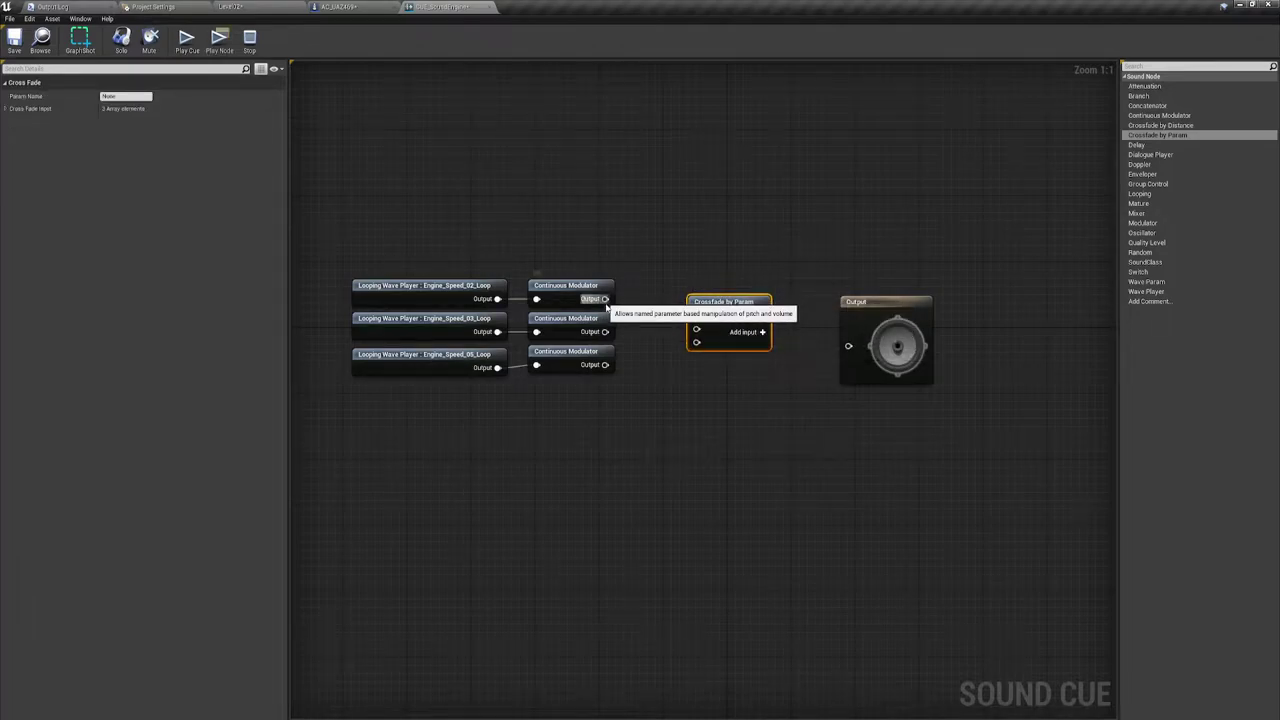
Wire the Continuous Modulators into the crossfade node's inputs.
{"action": "mouse_move", "coordinate": [605, 298]}
{"action": "left_mouse_down"}
{"action": "mouse_move", "coordinate": [697, 315]}
{"action": "mouse_move", "coordinate": [605, 331]}
{"action": "mouse_move", "coordinate": [697, 342]}
{"action": "left_mouse_up"}
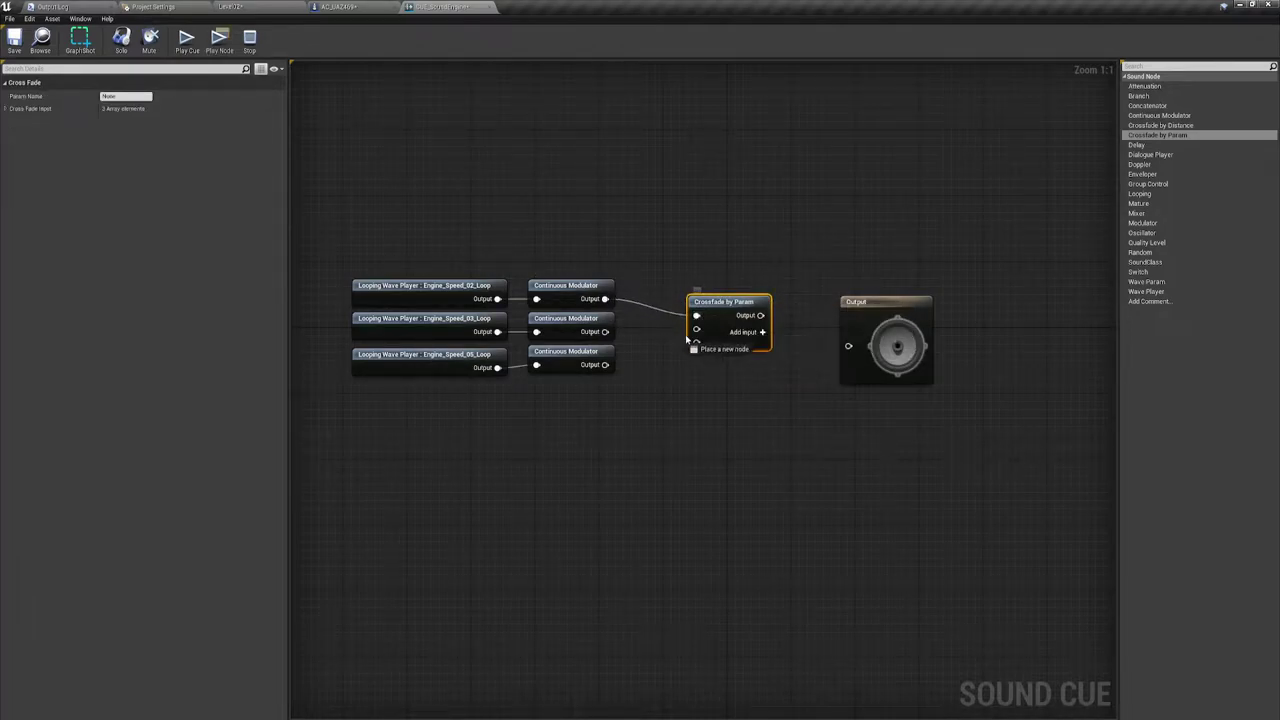
{"action": "mouse_move", "coordinate": [760, 315]}
{"action": "left_mouse_down"}
{"action": "mouse_move", "coordinate": [850, 343]}
{"action": "mouse_move", "coordinate": [845, 304]}
{"action": "left_mouse_up"}
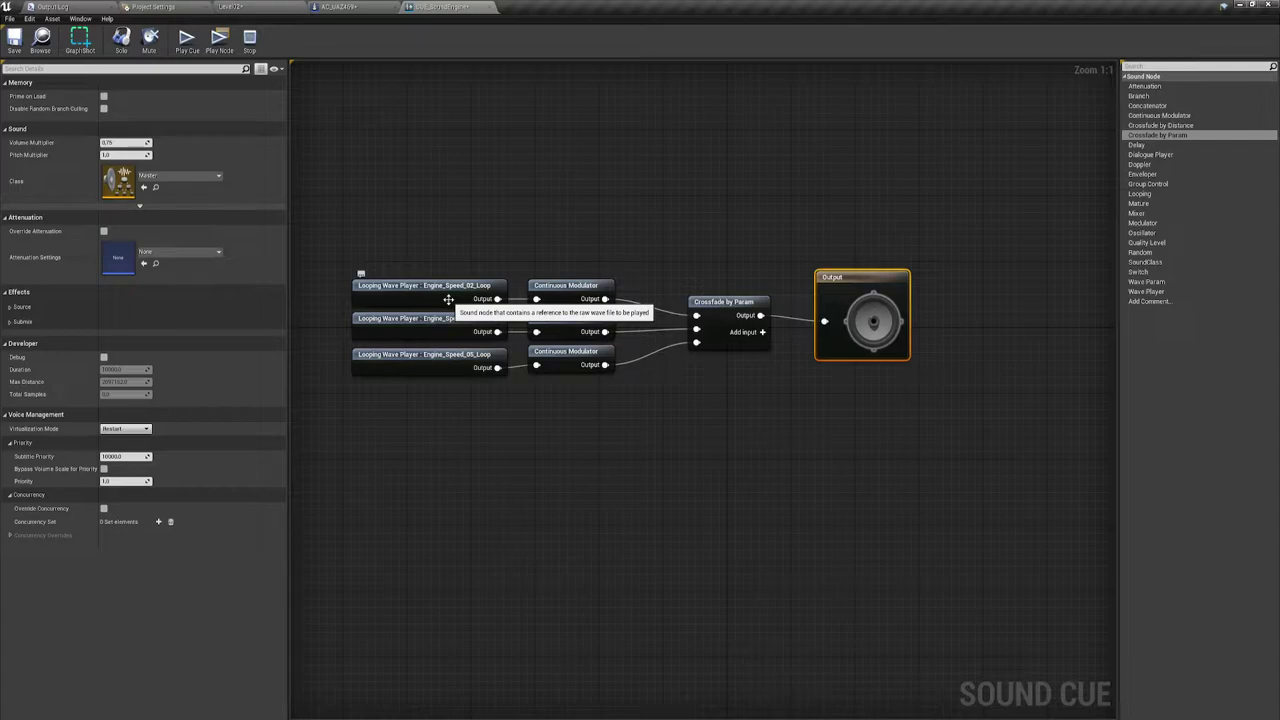
{"action": "left_click", "coordinate": [725, 312]}
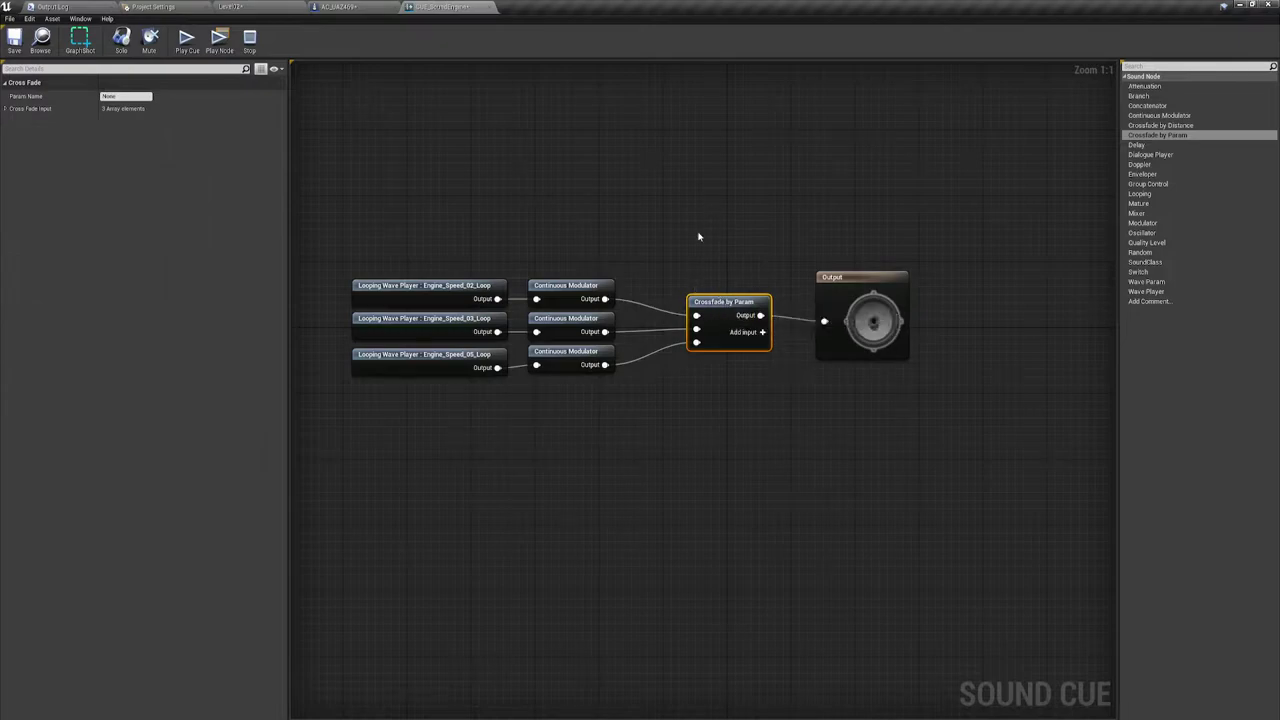
Name the crossfade parameter RPM and expand its three Cross Fade Input elements.
{"action": "left_click_drag", "start_coordinate": [668, 246], "coordinate": [776, 382]}
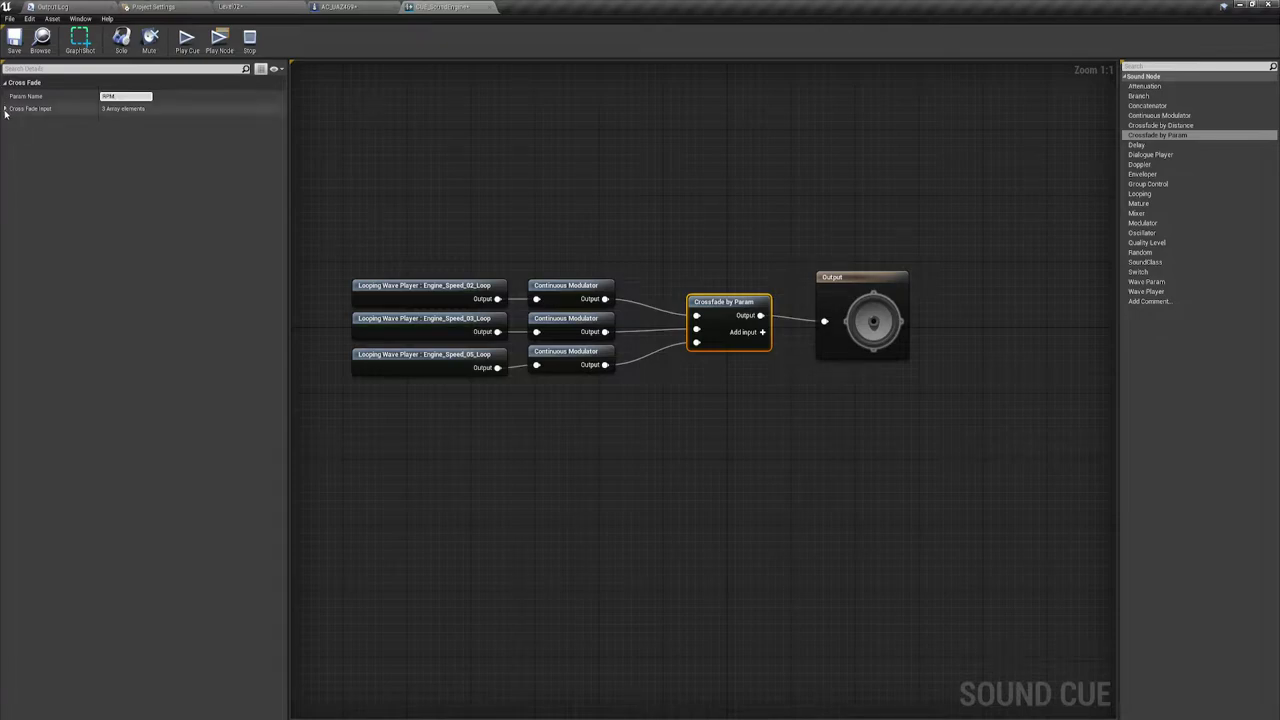
{"action": "left_click", "coordinate": [5, 108]}
{"action": "left_click", "coordinate": [10, 121]}
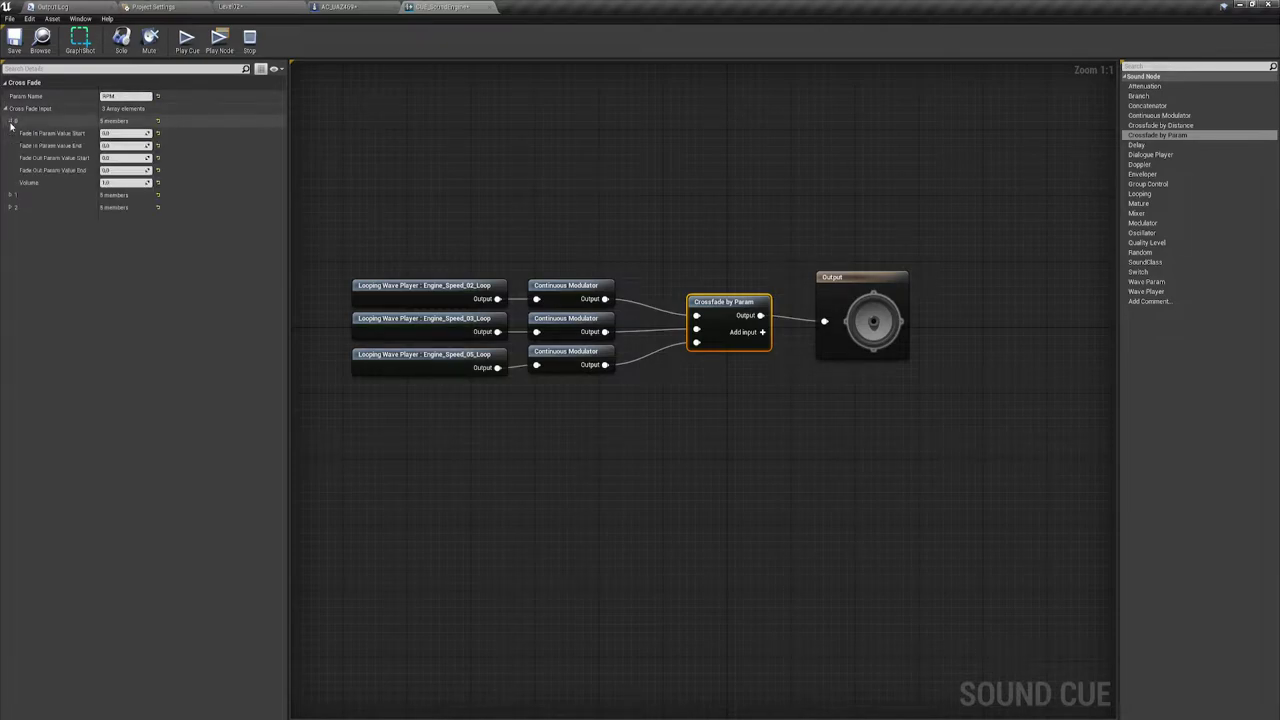
{"action": "left_click", "coordinate": [10, 195]}
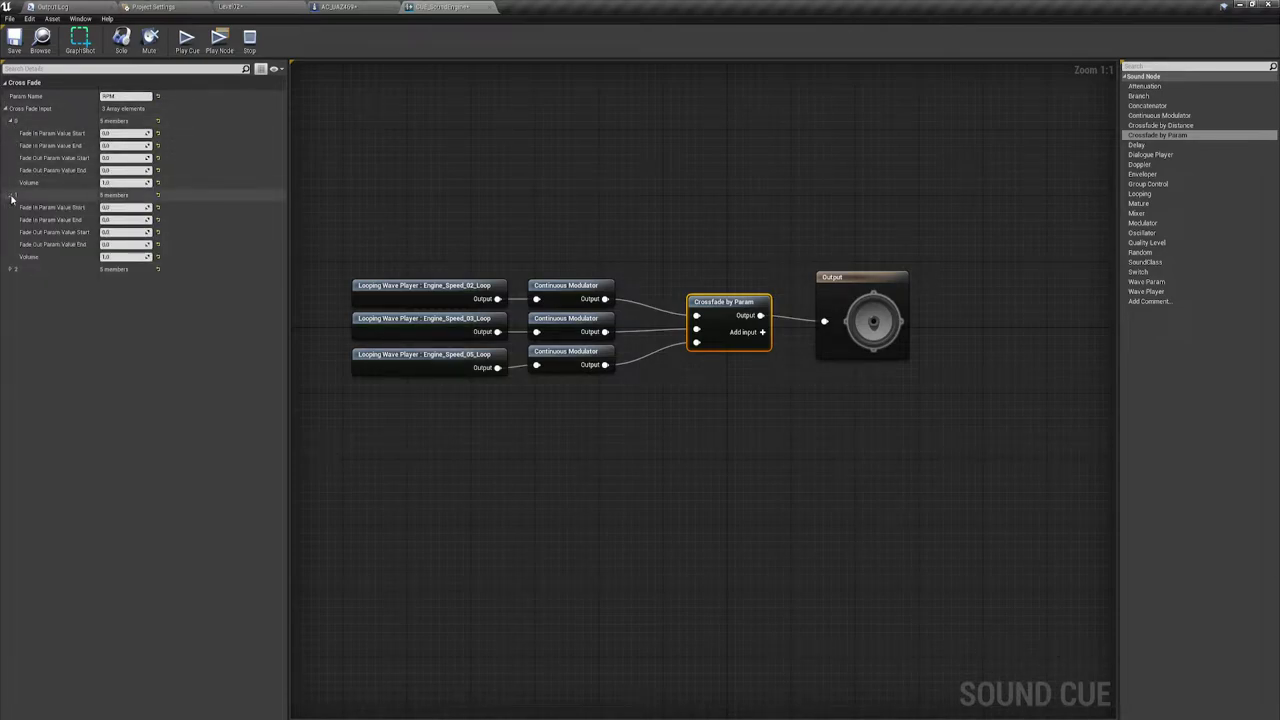
{"action": "left_click", "coordinate": [10, 270]}
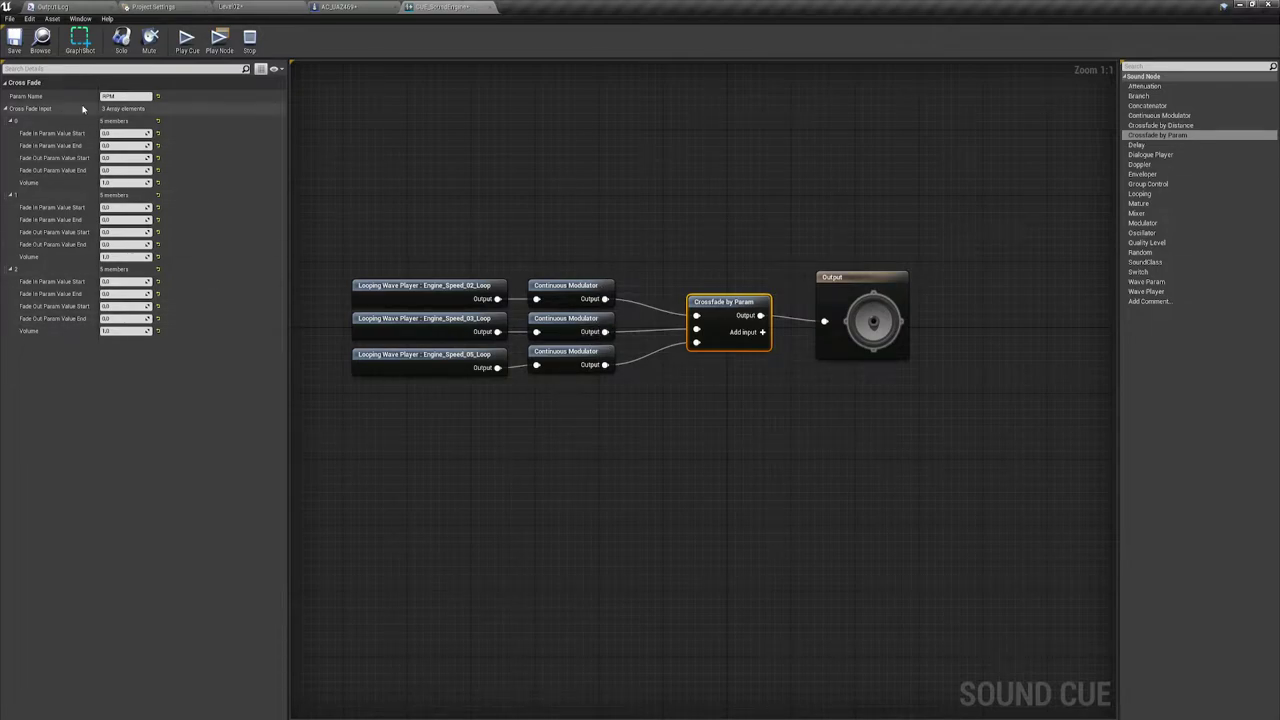
Enter the first input's fade-out start and end RPM values.
{"action": "left_click_drag", "start_coordinate": [407, 250], "coordinate": [605, 288]}
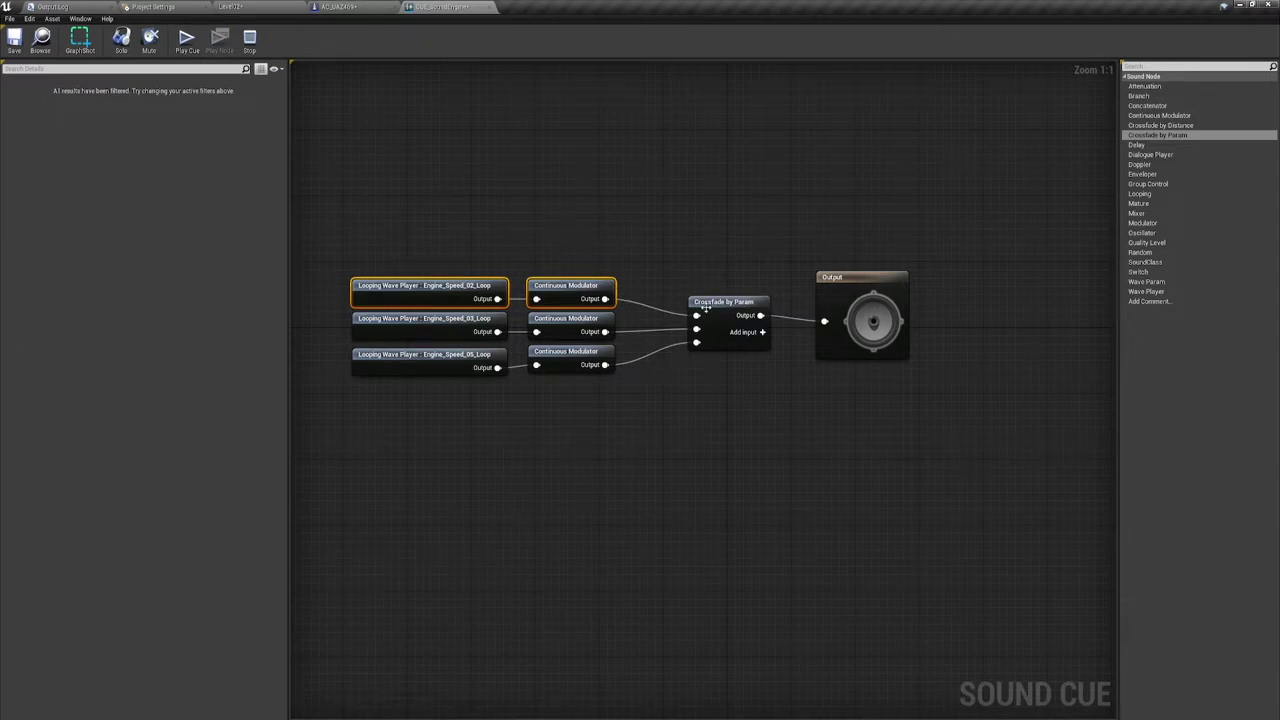
{"action": "left_click", "coordinate": [706, 308]}
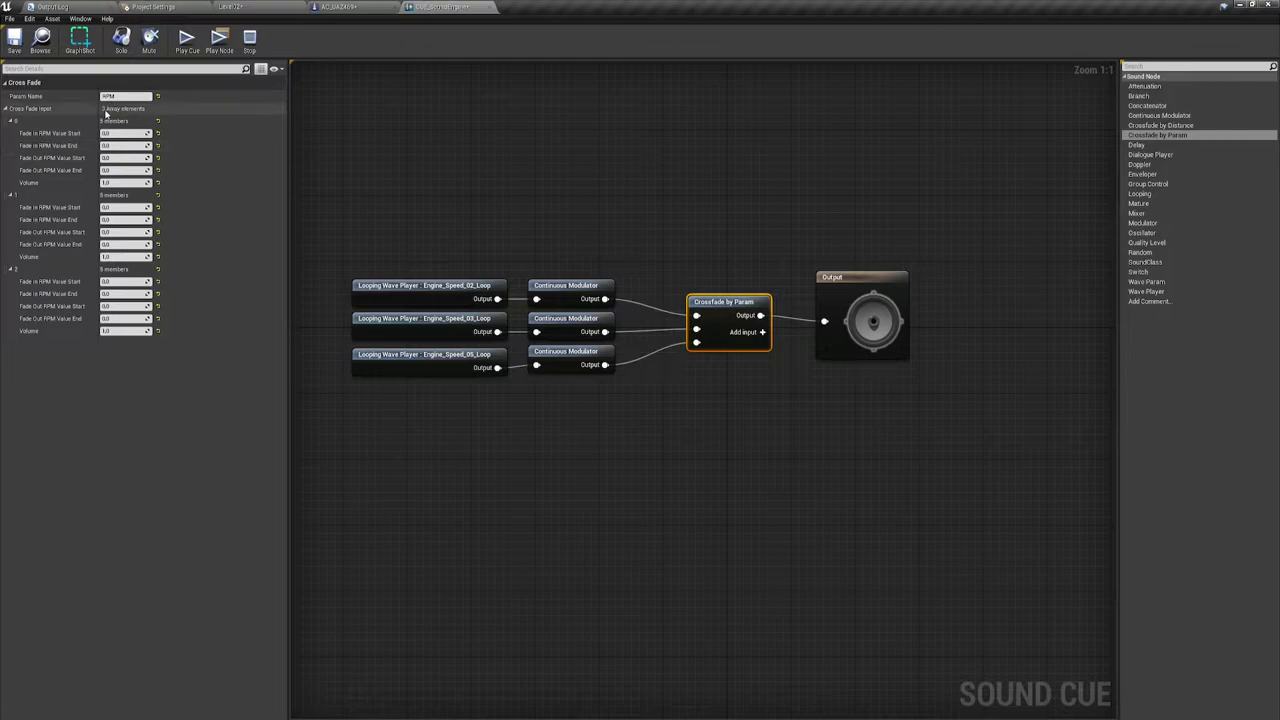
{"action": "mouse_move", "coordinate": [42, 136]}
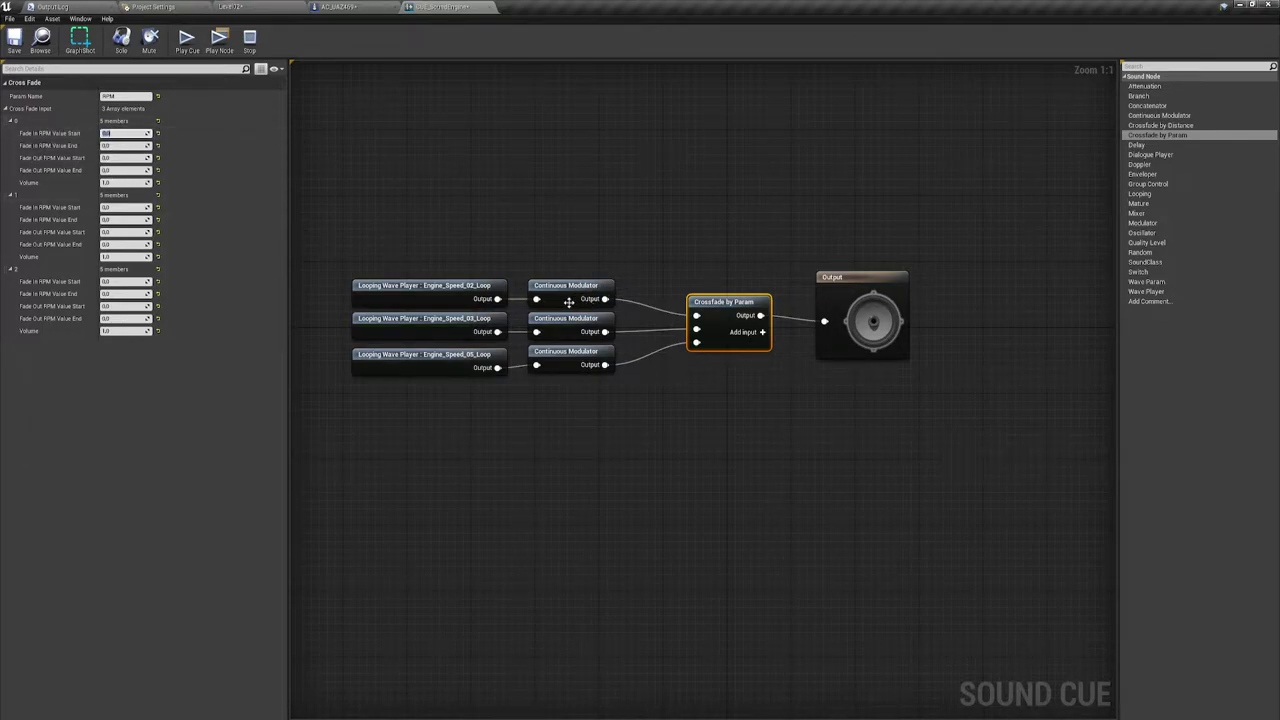
{"action": "left_click_drag", "start_coordinate": [381, 239], "coordinate": [676, 262]}
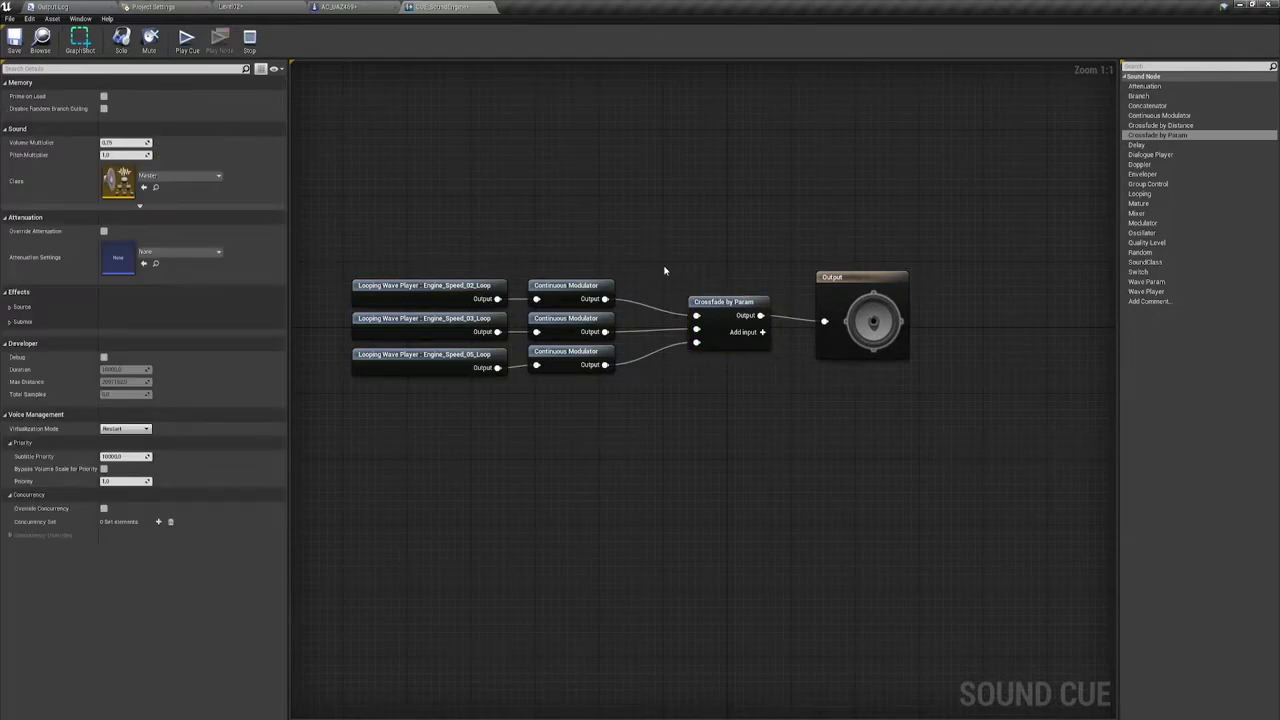
{"action": "left_click", "coordinate": [733, 318]}
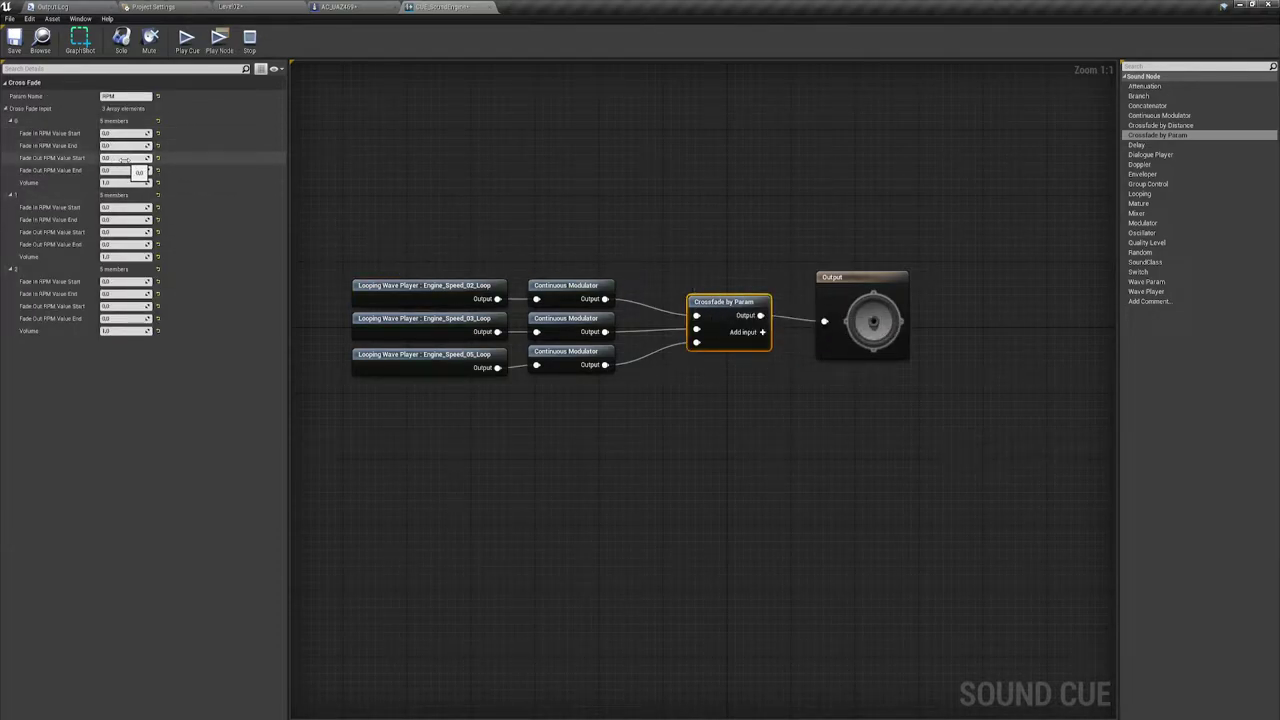
{"action": "left_click", "coordinate": [125, 158]}
{"action": "left_click", "coordinate": [118, 170]}
{"action": "type", "text": "750"}
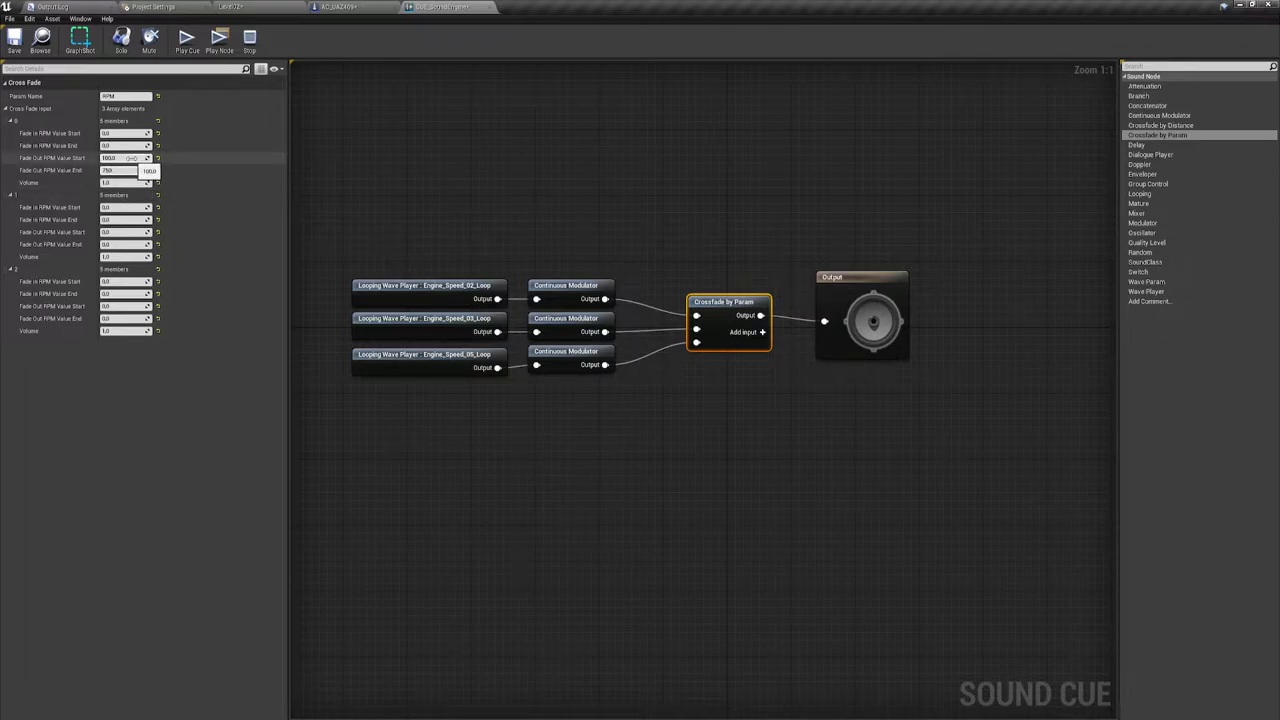
Read the vehicle's Max RPM in AC_UAZ469, then return to the engine sound cue.
{"action": "left_click", "coordinate": [340, 7]}
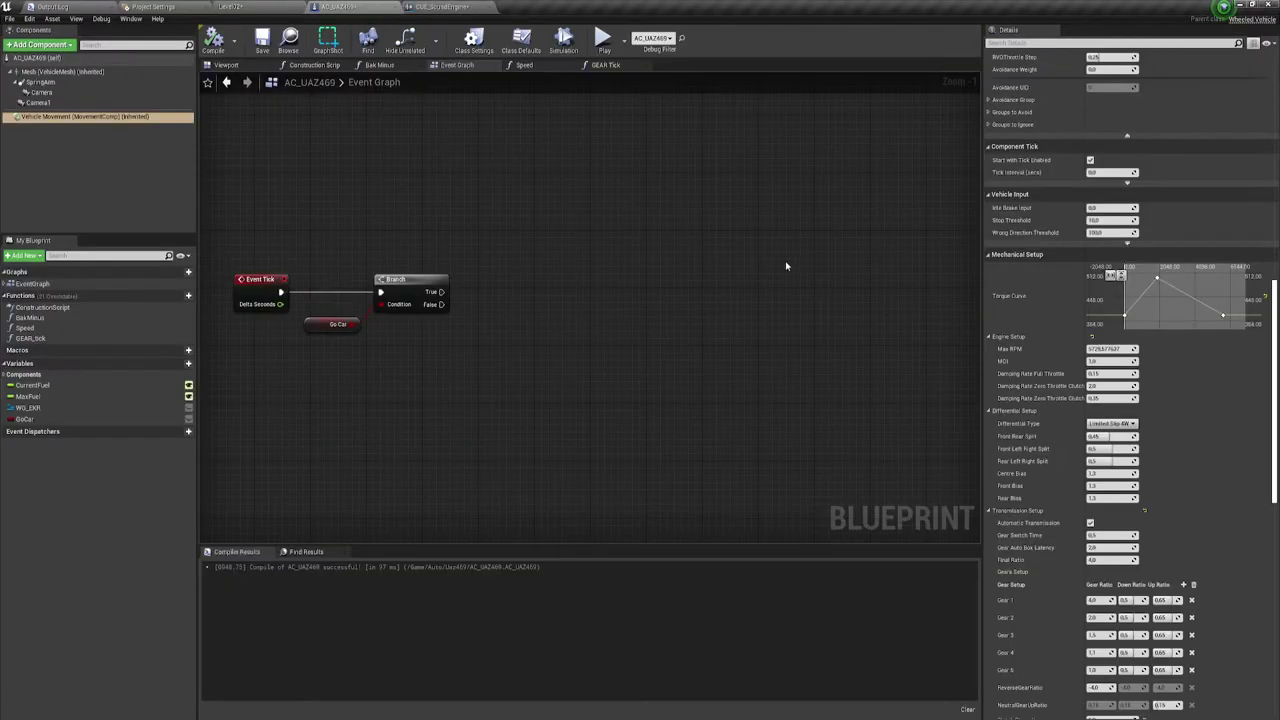
{"action": "left_click", "coordinate": [1100, 348]}
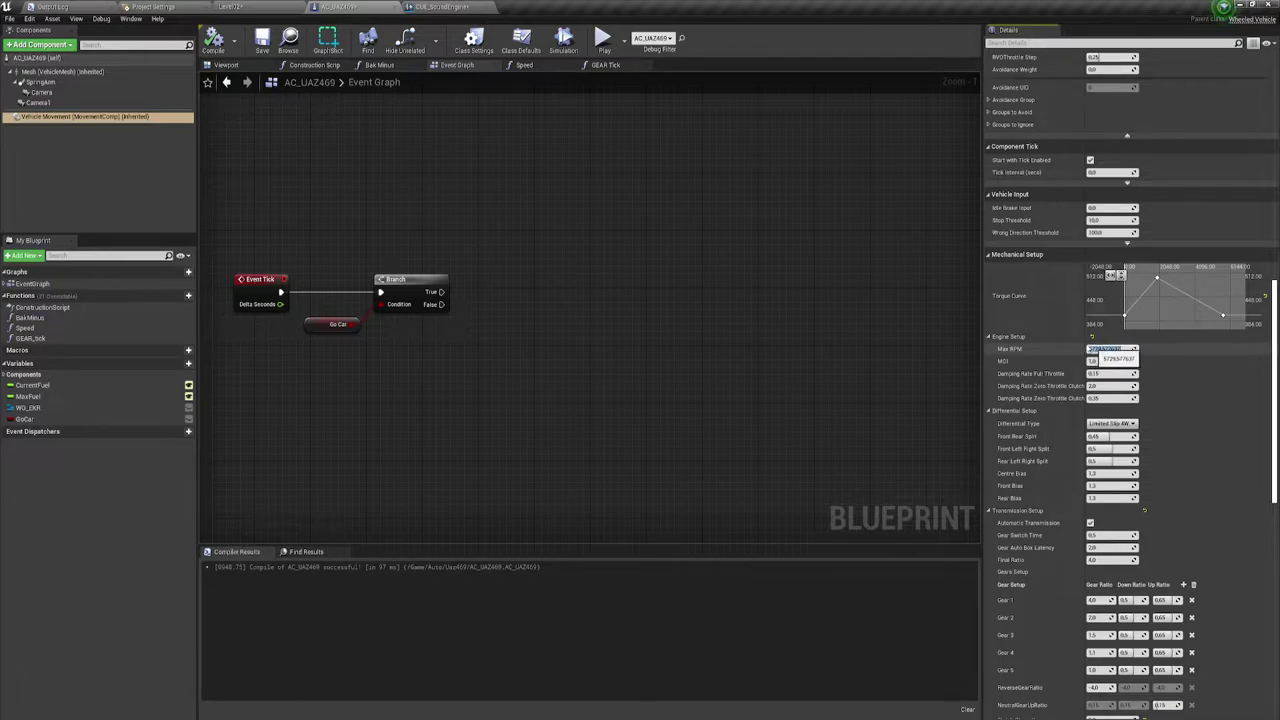
{"action": "left_click", "coordinate": [440, 7]}
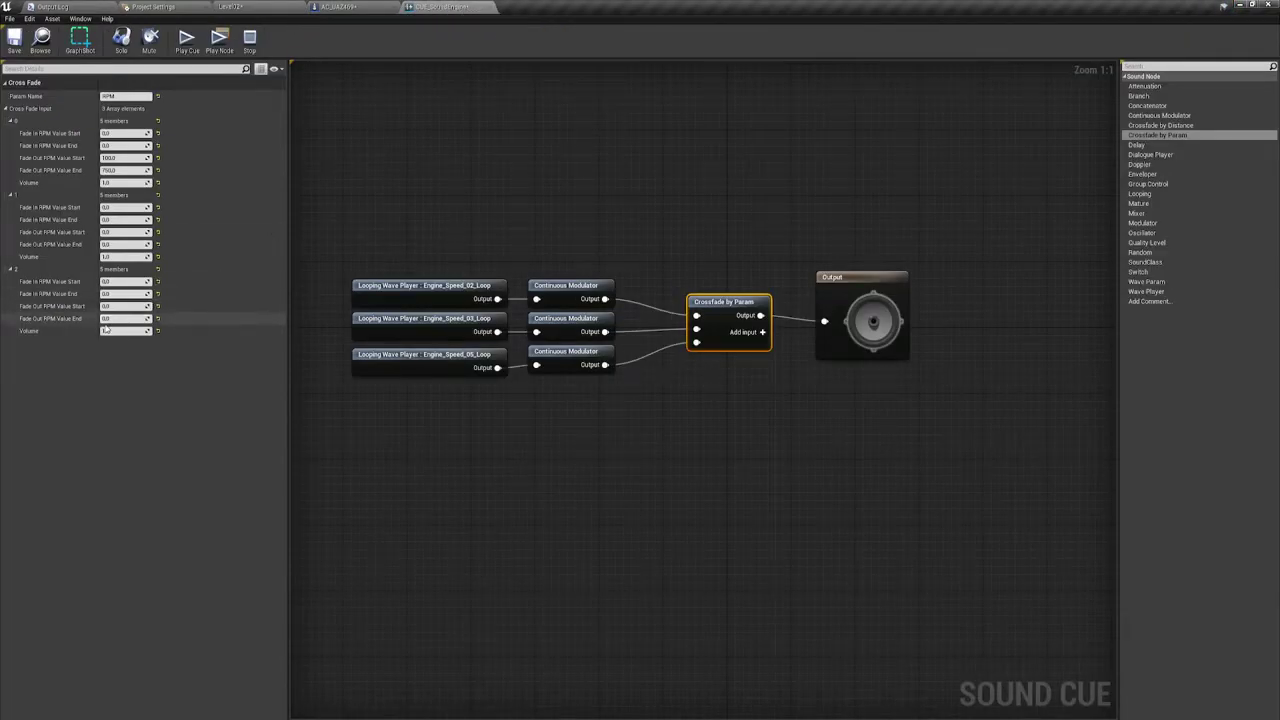
End the third input's fade-out at 5729 RPM and lower the first input's volume.
{"action": "left_click", "coordinate": [120, 318]}
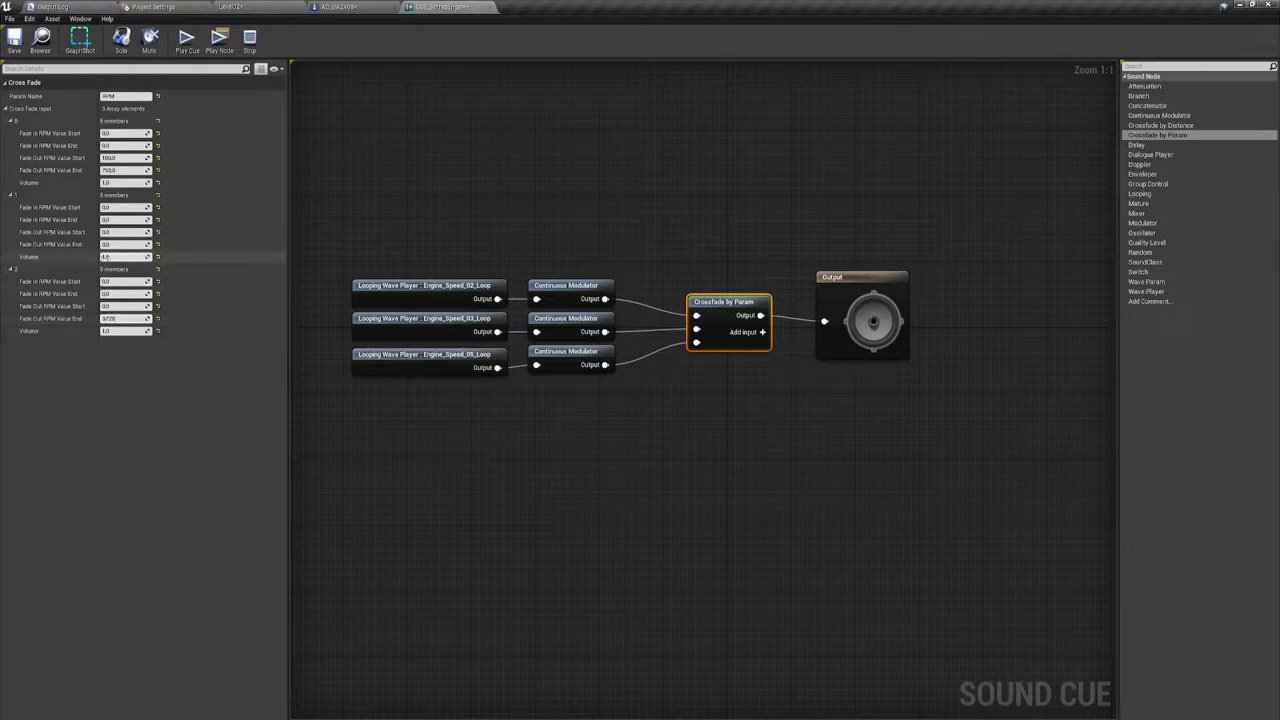
{"action": "left_click", "coordinate": [126, 183]}
{"action": "type", "text": "0.65"}
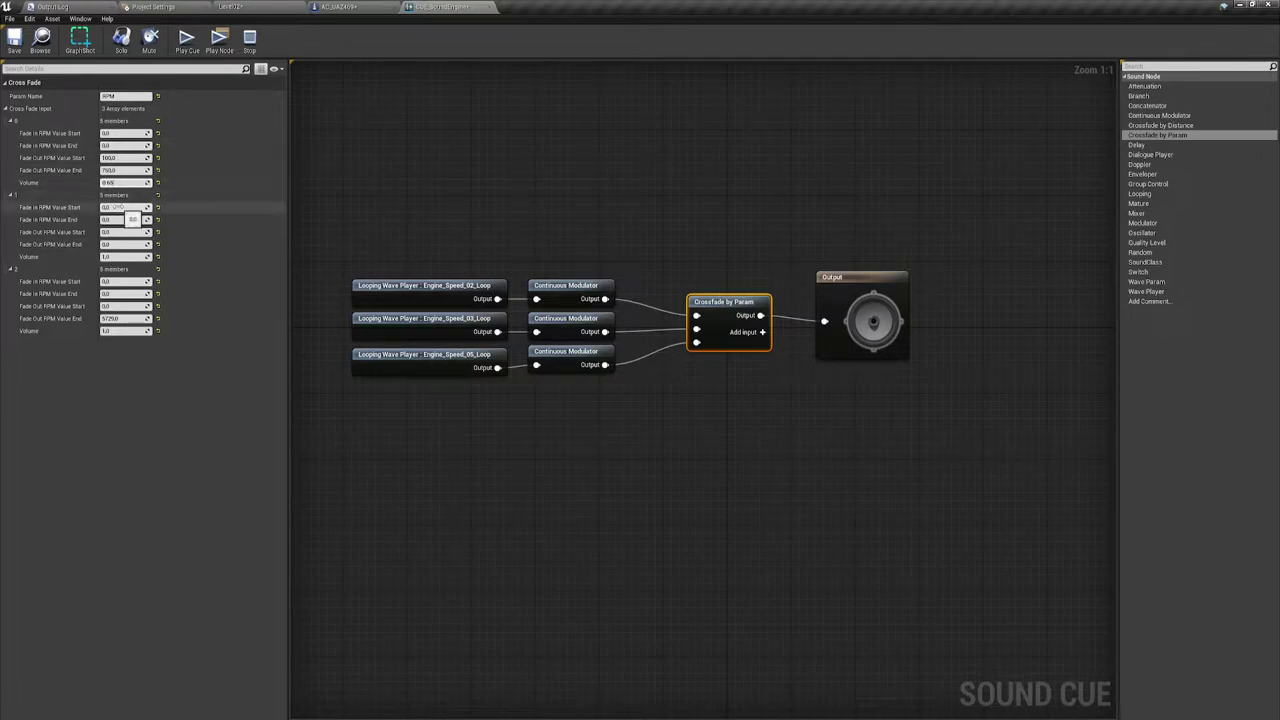
{"action": "left_click_drag", "start_coordinate": [410, 214], "coordinate": [510, 165]}
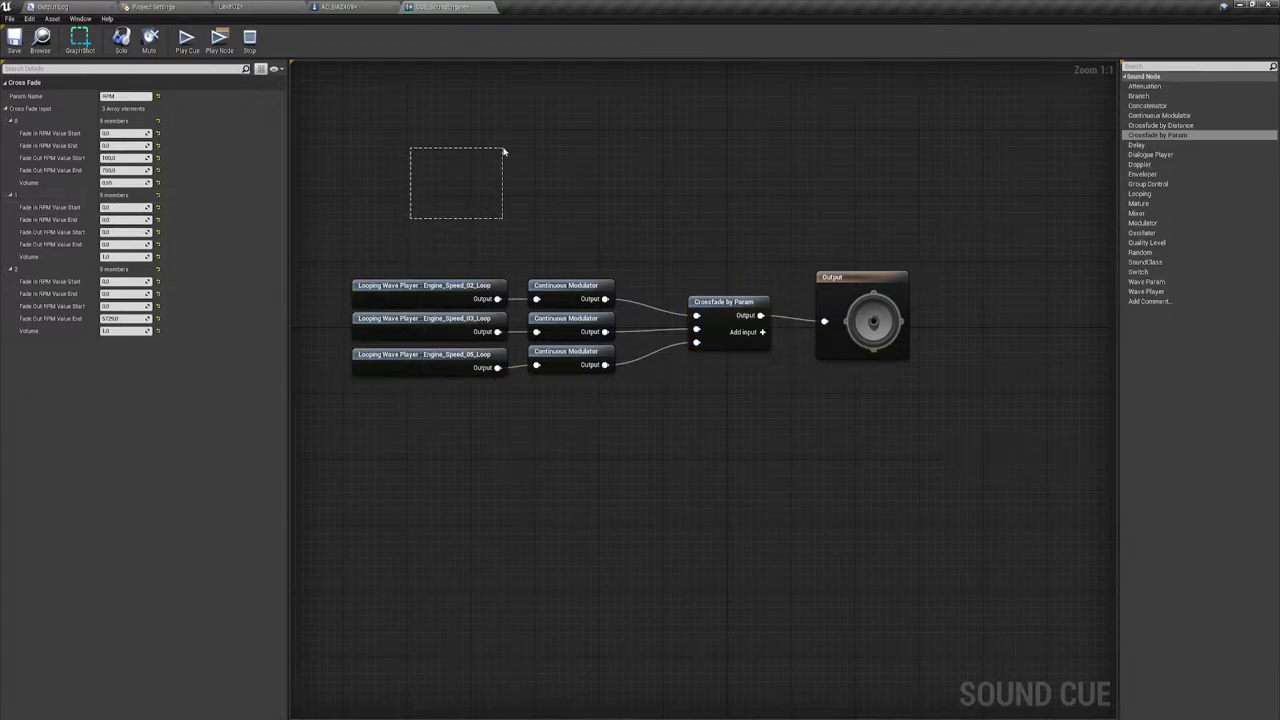
{"action": "left_click", "coordinate": [705, 299]}
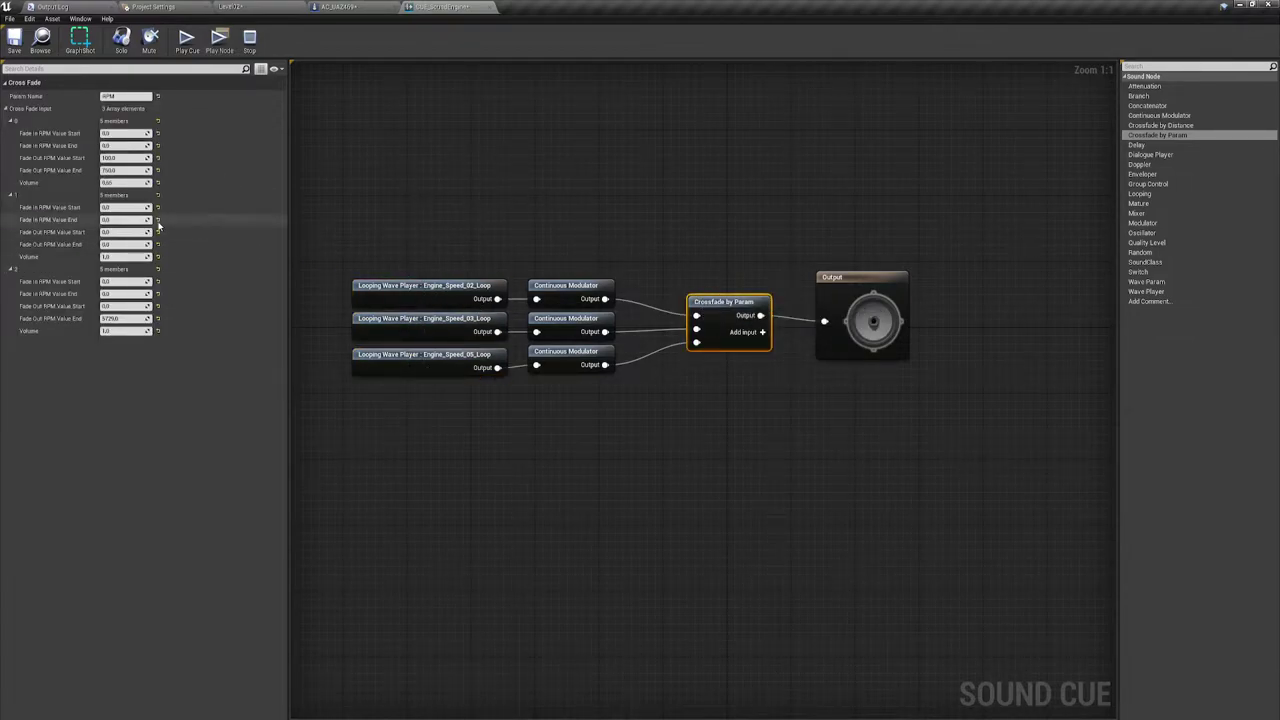
Give the second input a 500–800 RPM fade-in and a 2000–3000 RPM fade-out.
{"action": "left_click", "coordinate": [126, 208]}
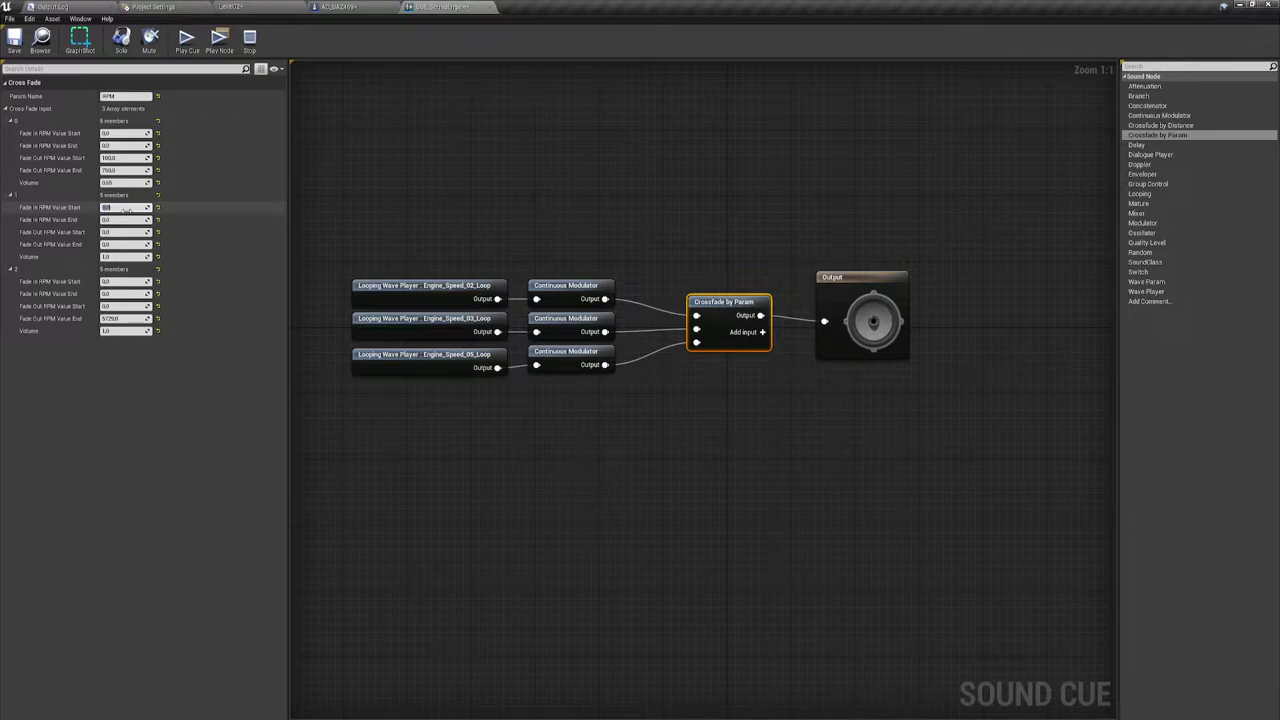
{"action": "type", "text": "15"}
{"action": "left_click", "coordinate": [126, 219]}
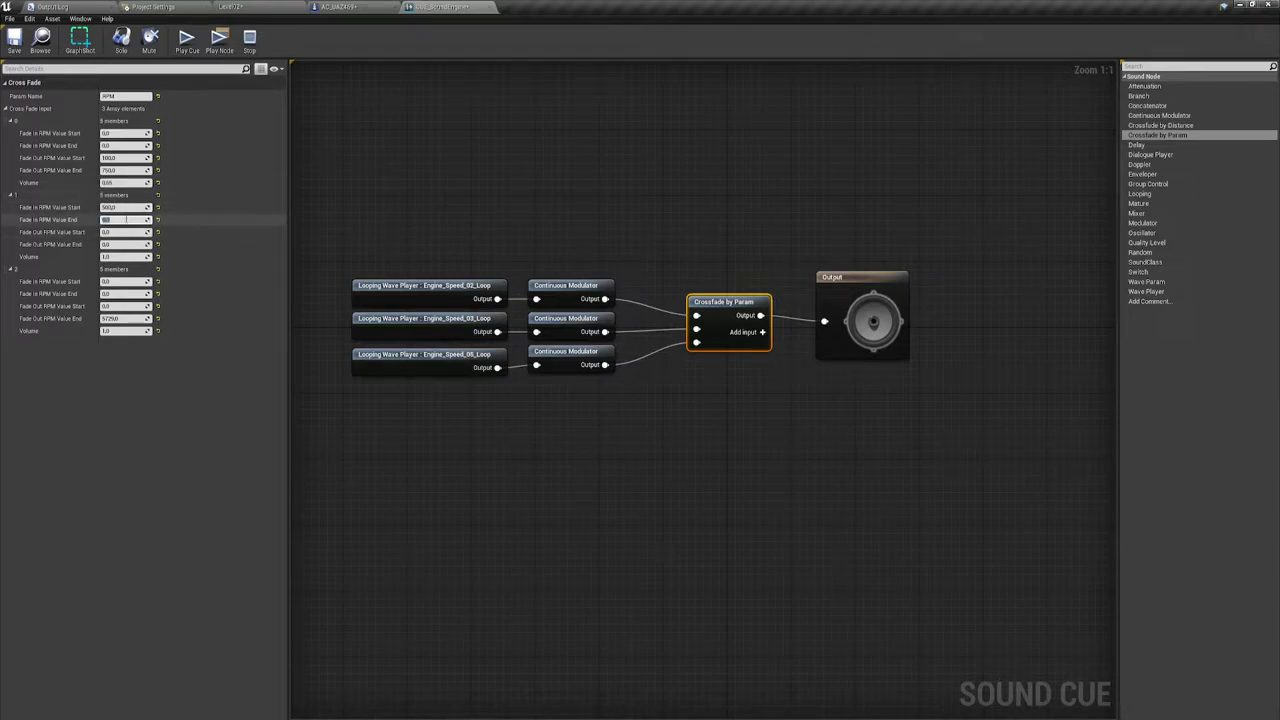
{"action": "type", "text": "800"}
{"action": "left_click", "coordinate": [129, 232]}
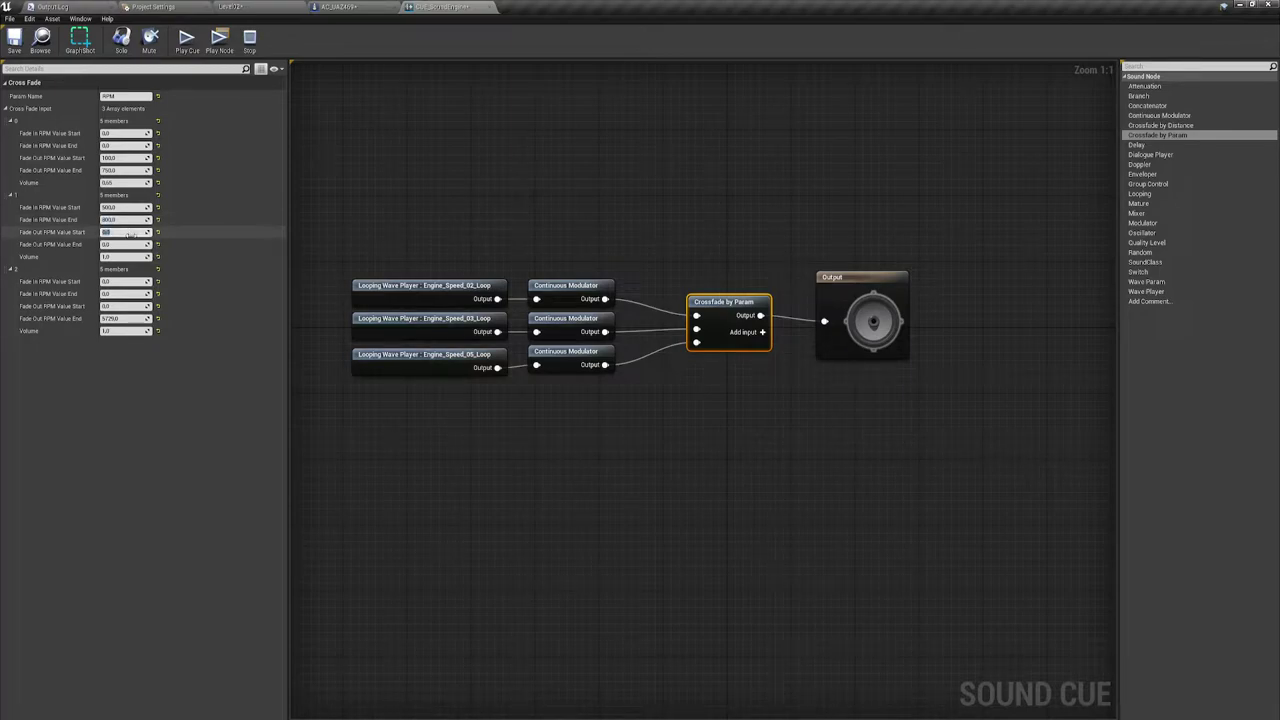
{"action": "type", "text": "1"}
{"action": "left_click", "coordinate": [124, 244]}
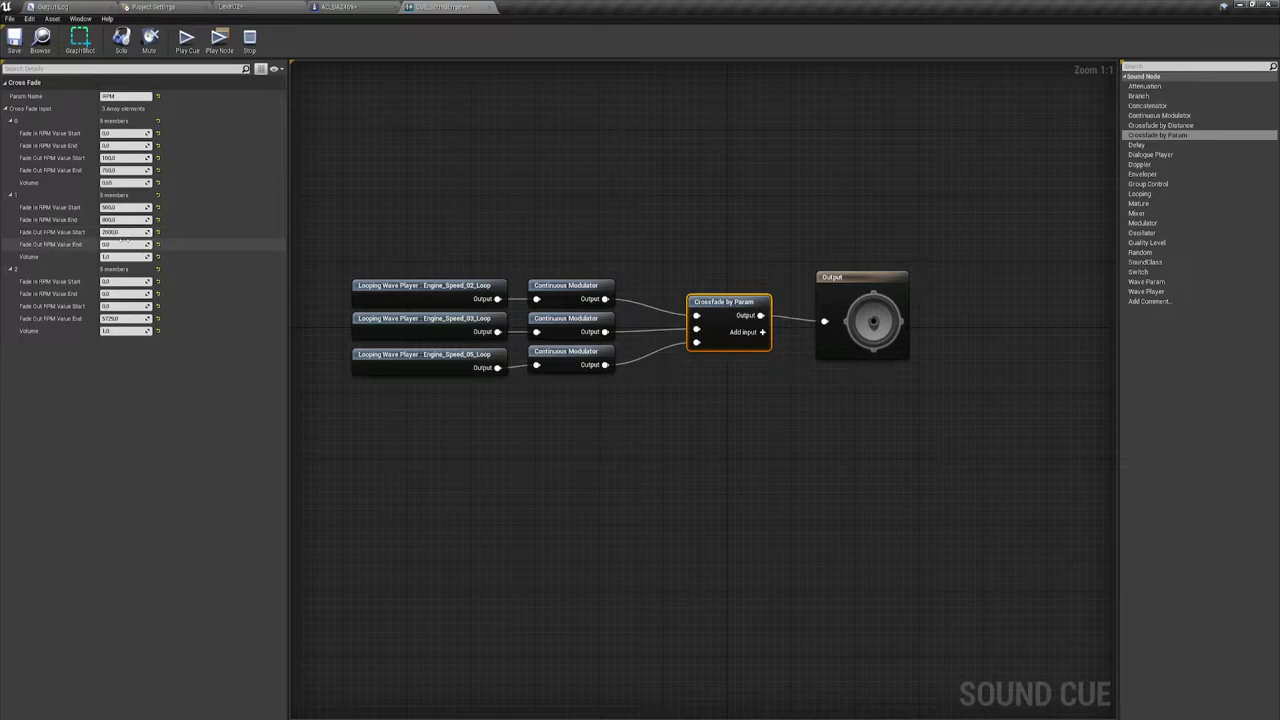
{"action": "type", "text": "3000"}
{"action": "key", "text": "Return"}
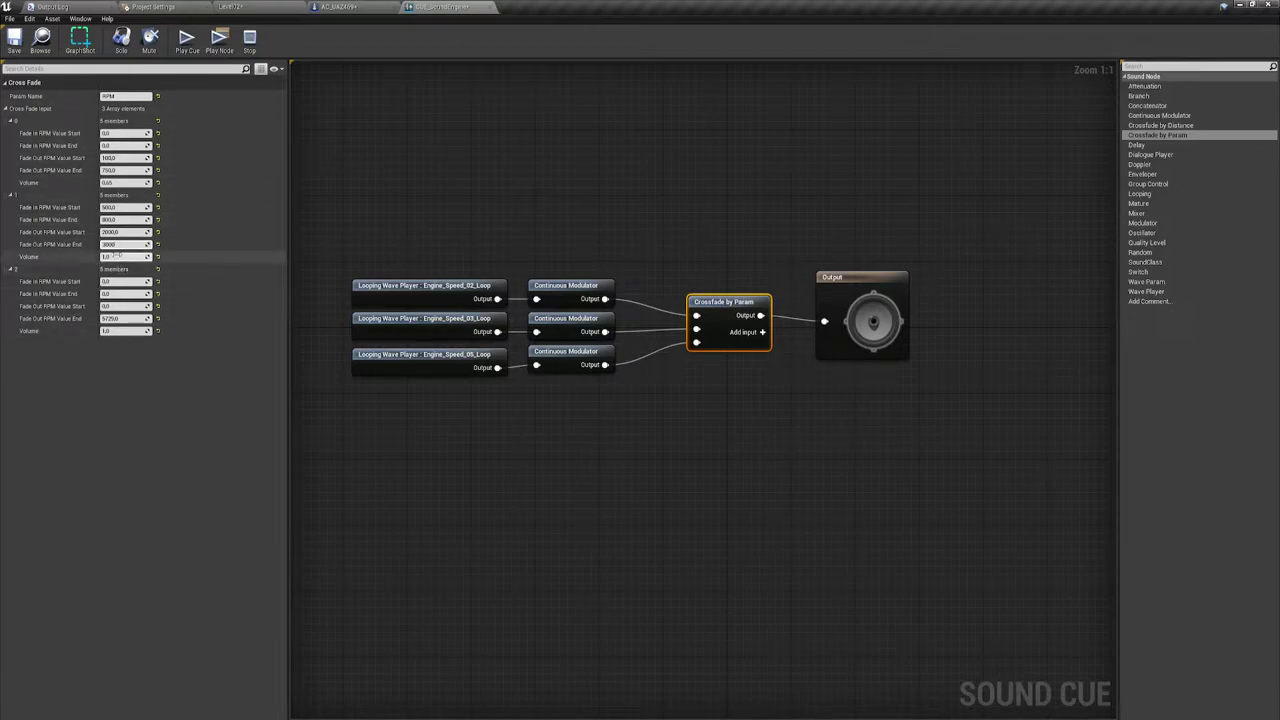
Set the second input's volume to 0.6 and the third input's to 0.55.
{"action": "left_click", "coordinate": [117, 257]}
{"action": "type", "text": "0.6"}
{"action": "key", "text": "Return"}
{"action": "left_click", "coordinate": [115, 331]}
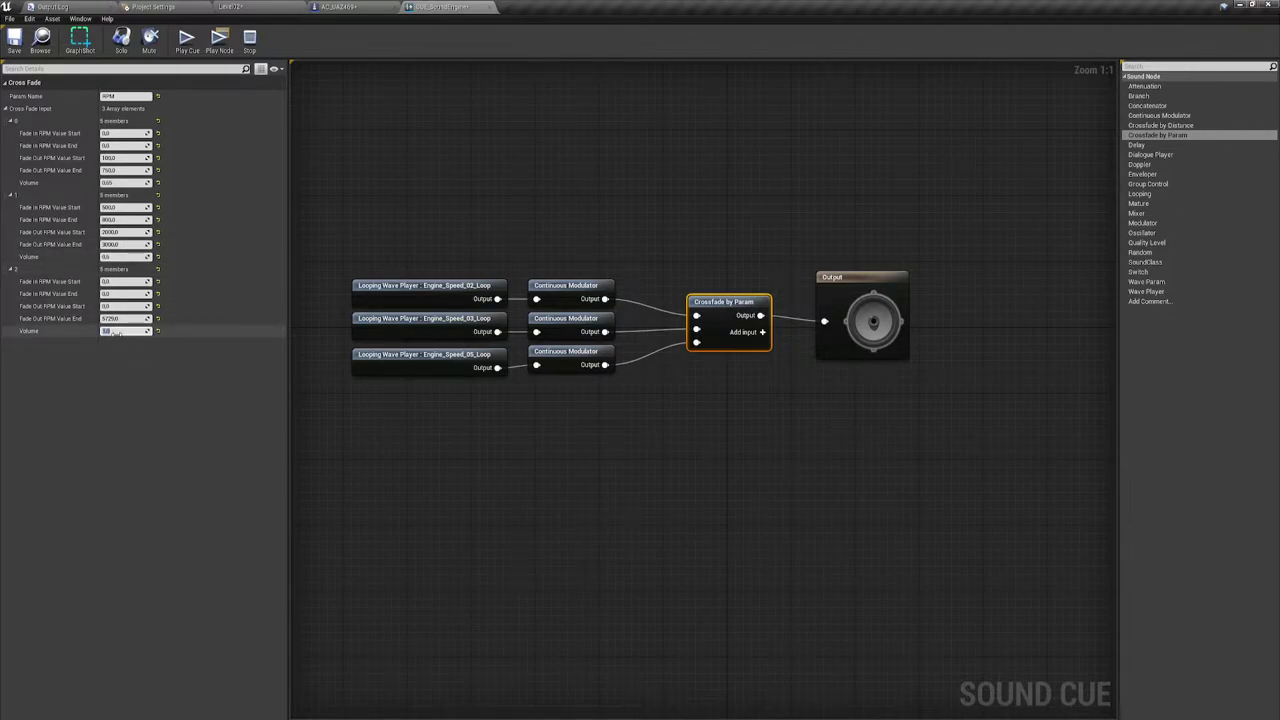
{"action": "type", "text": "0.55"}
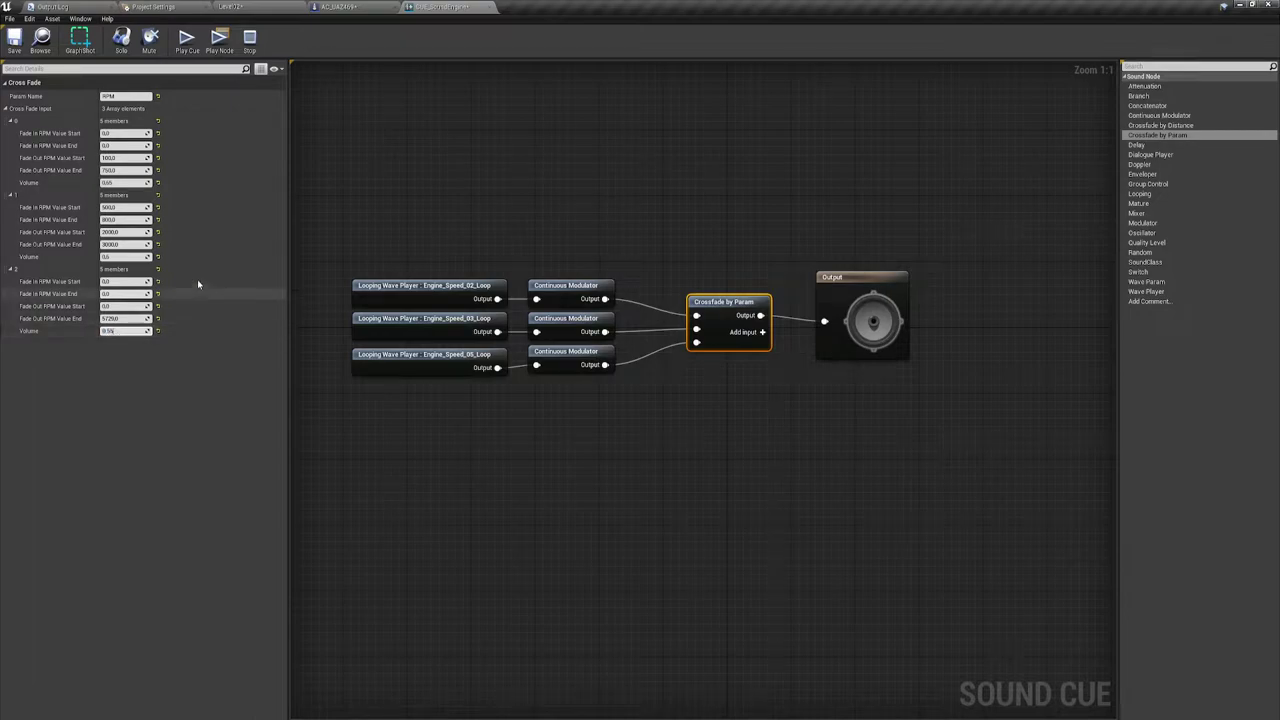
{"action": "key", "text": "Return"}
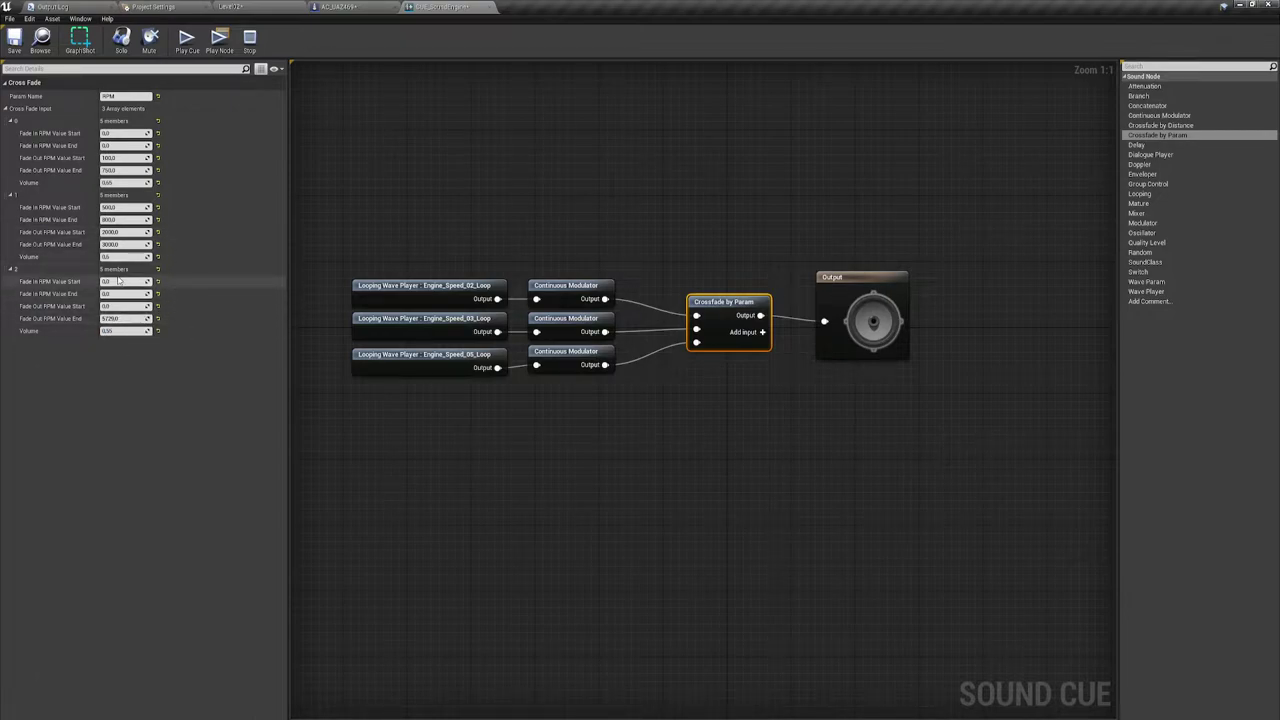
Set the third input's fade-in to 2000–3000 RPM and fade-out start to 4500.
{"action": "left_click", "coordinate": [118, 284]}
{"action": "type", "text": "25"}
{"action": "type", "text": "900"}
{"action": "left_click", "coordinate": [127, 294]}
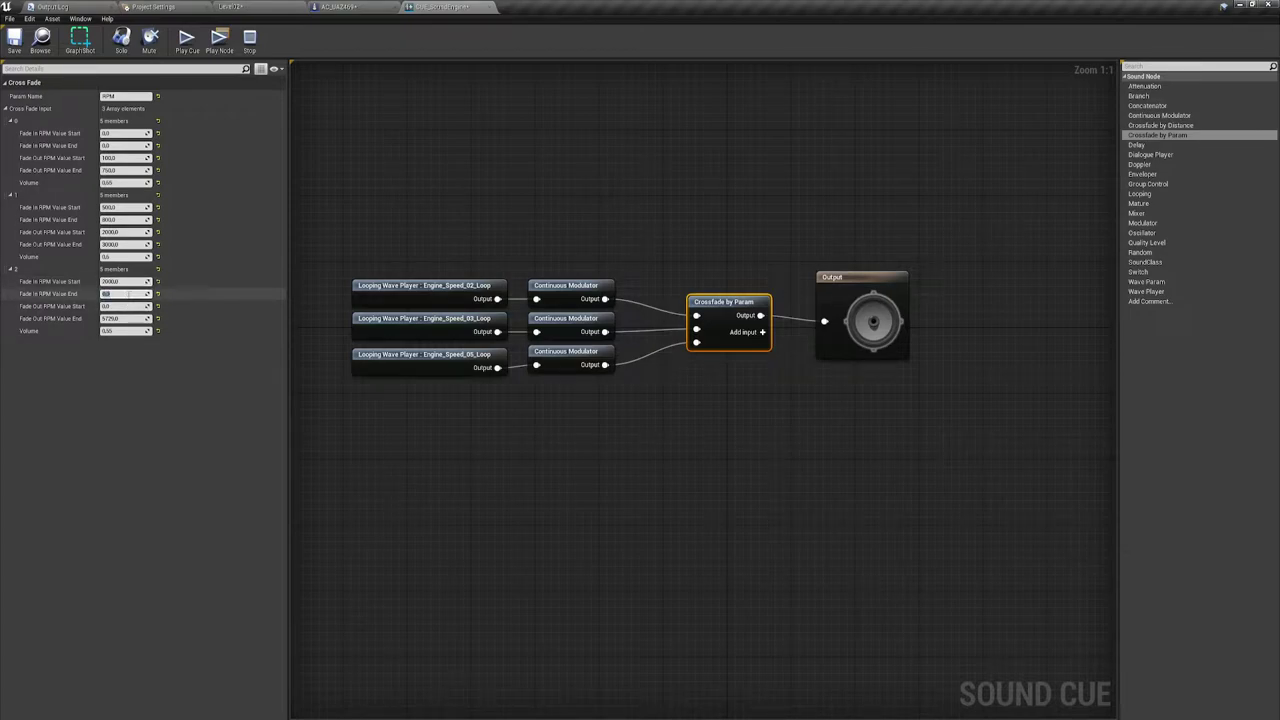
{"action": "type", "text": "3000"}
{"action": "left_click", "coordinate": [125, 306]}
{"action": "double_click", "coordinate": [118, 306]}
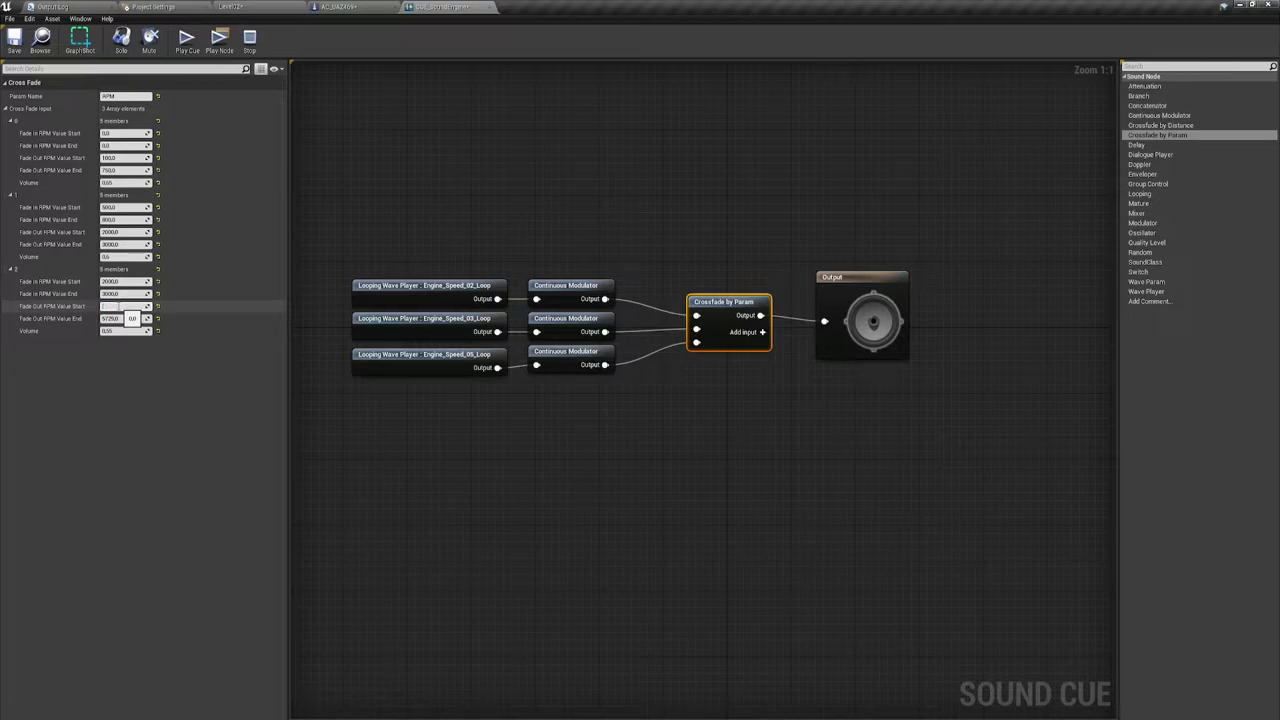
{"action": "type", "text": "4500"}
{"action": "key", "text": "Return"}
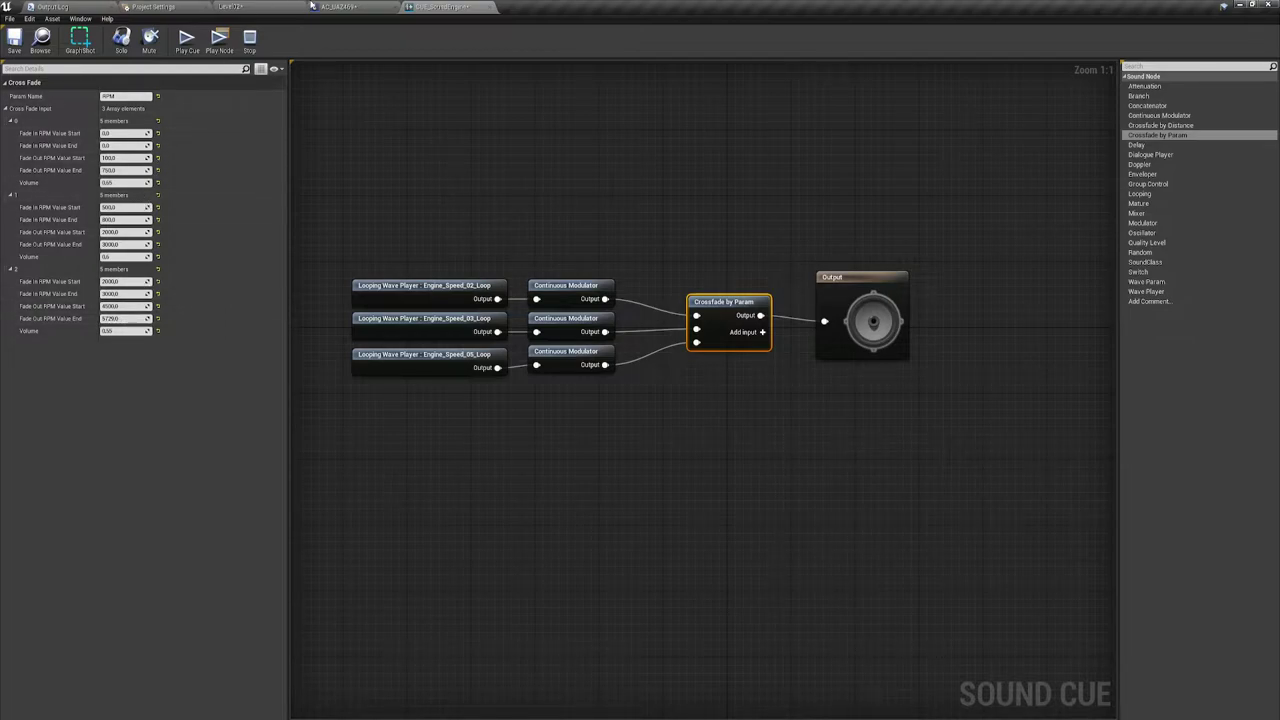
{"action": "left_click", "coordinate": [350, 7]}
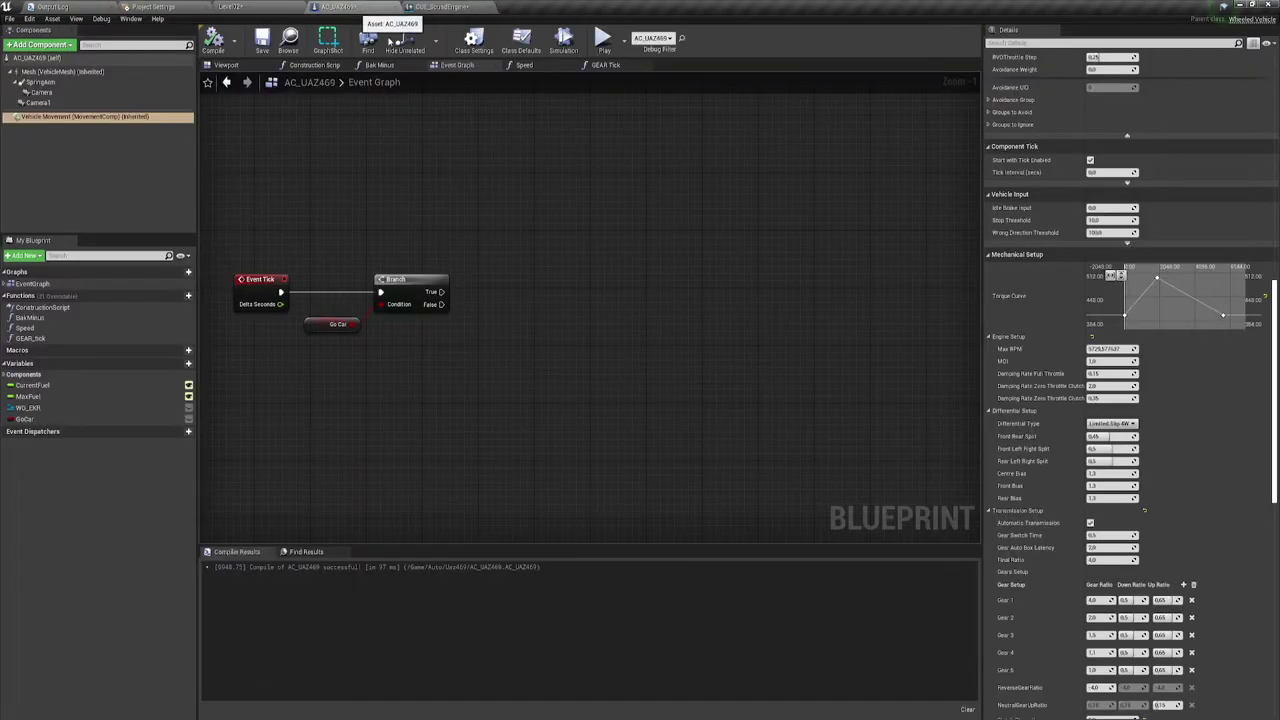
Set Max RPM to 6000 and the third input's fade-out end to 6000.
{"action": "left_click", "coordinate": [1110, 348]}
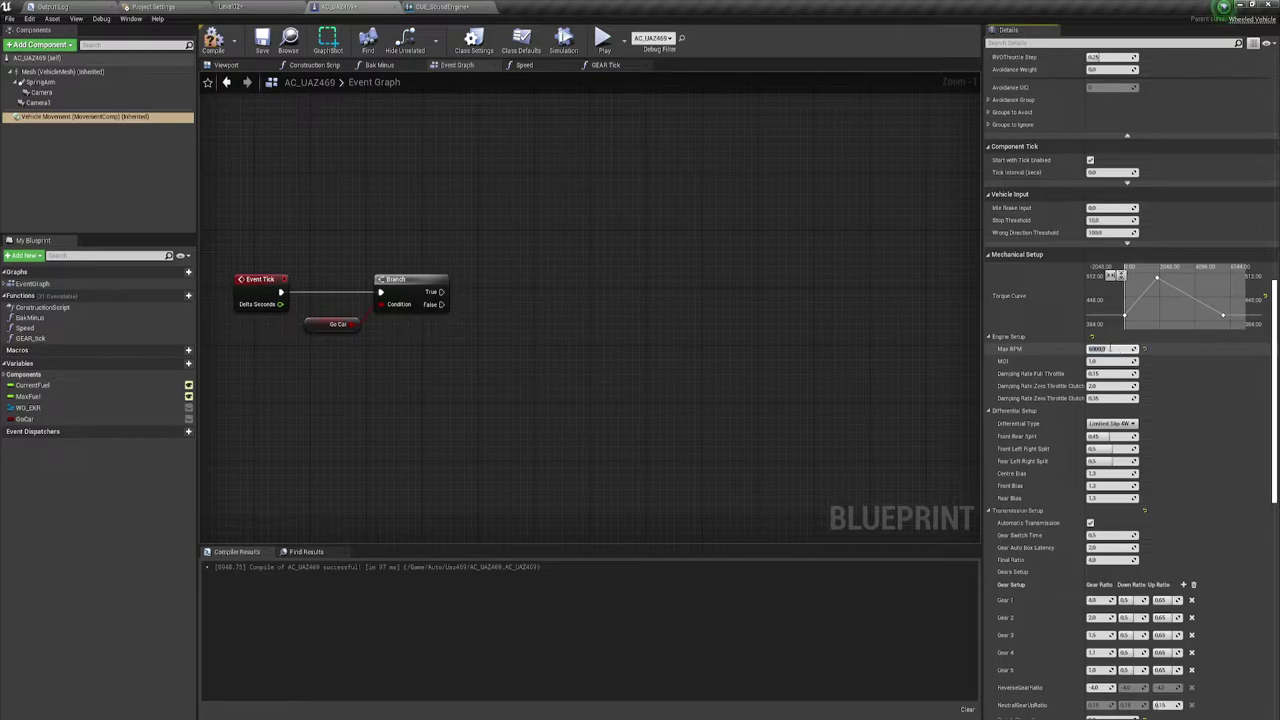
{"action": "key", "text": "Return"}
{"action": "left_click", "coordinate": [478, 9]}
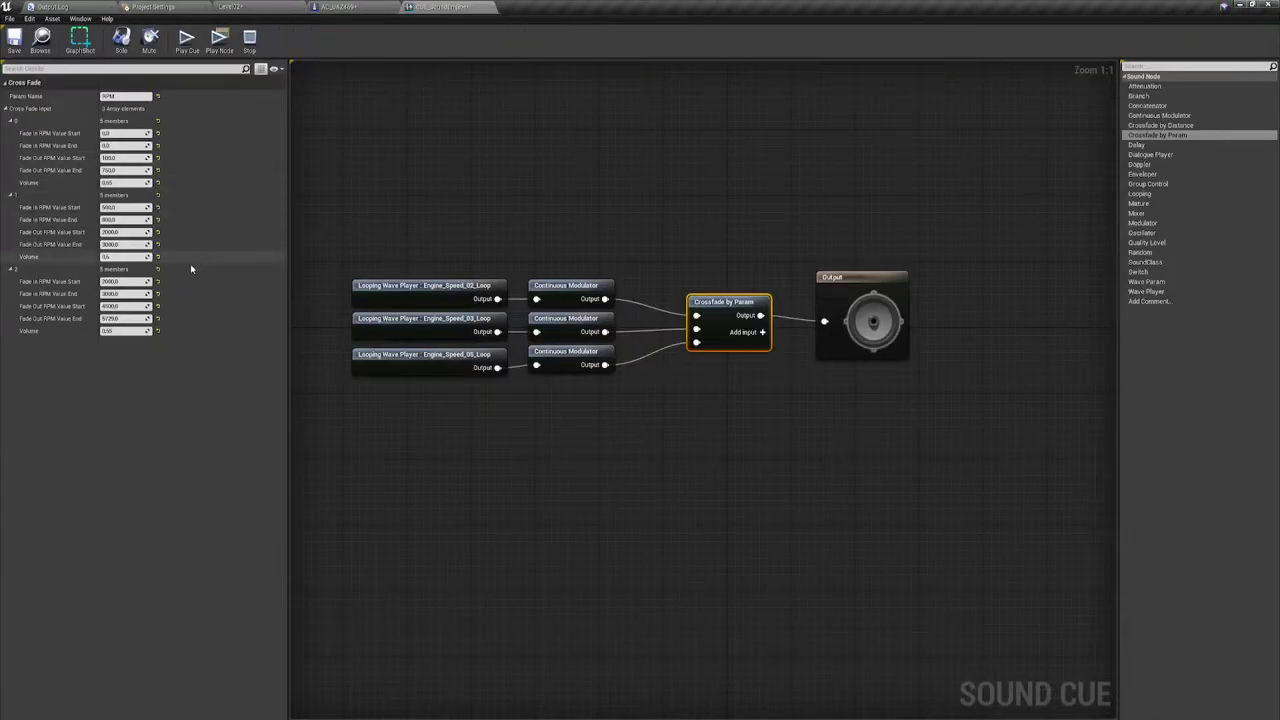
{"action": "left_click", "coordinate": [125, 318]}
{"action": "type", "text": "6"}
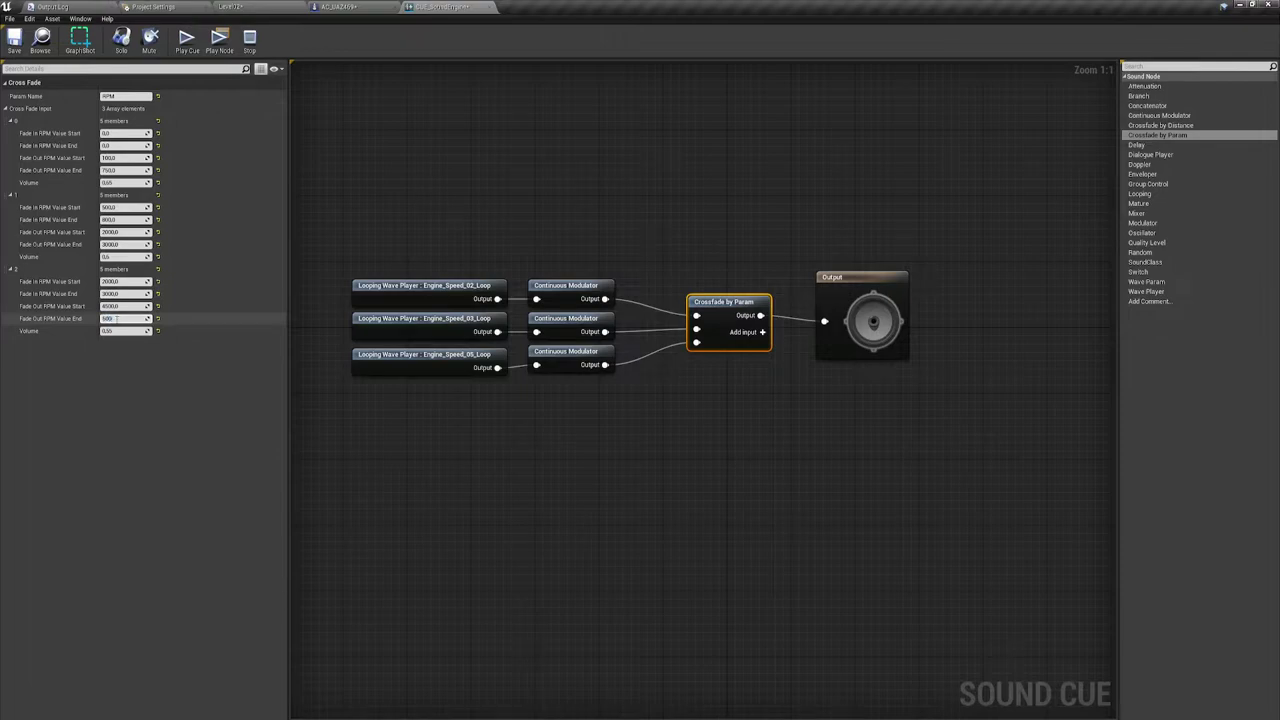
{"action": "type", "text": "0"}
{"action": "type", "text": "6"}
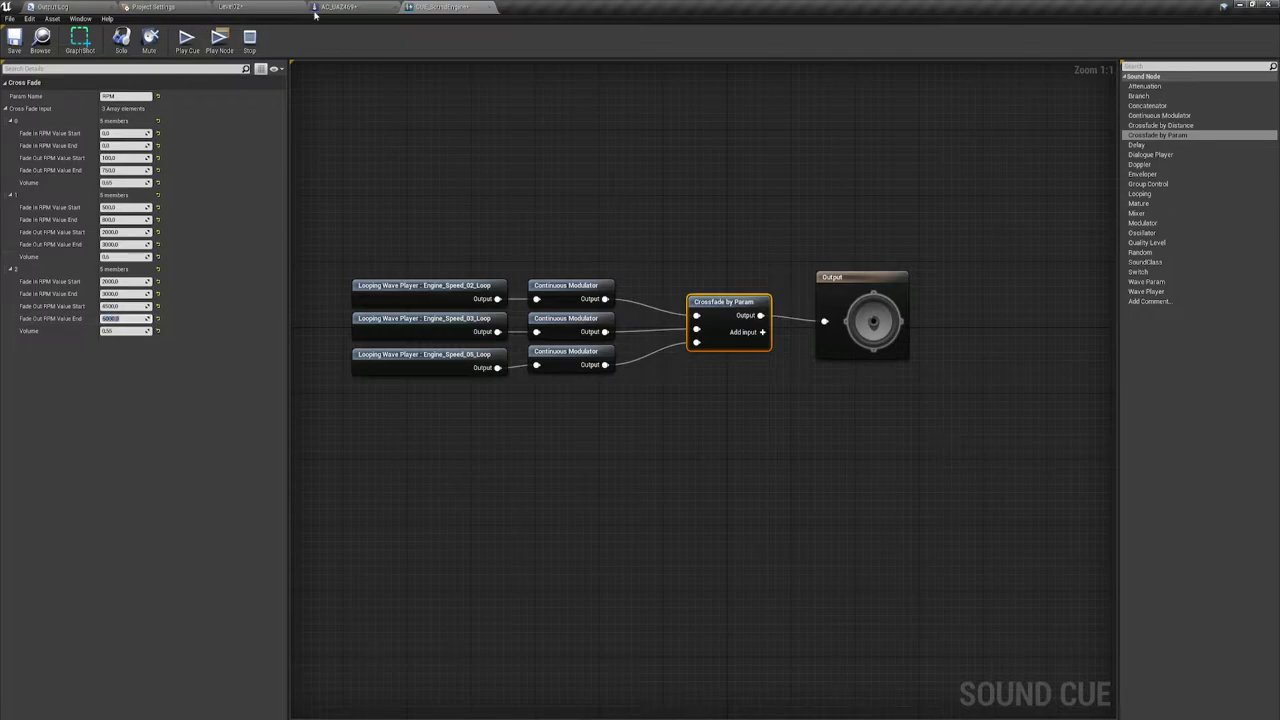
Move the torque curve's last key to time 6000 and recompile AC_UAZ469.
{"action": "left_click", "coordinate": [367, 10]}
{"action": "mouse_move", "coordinate": [1225, 318]}
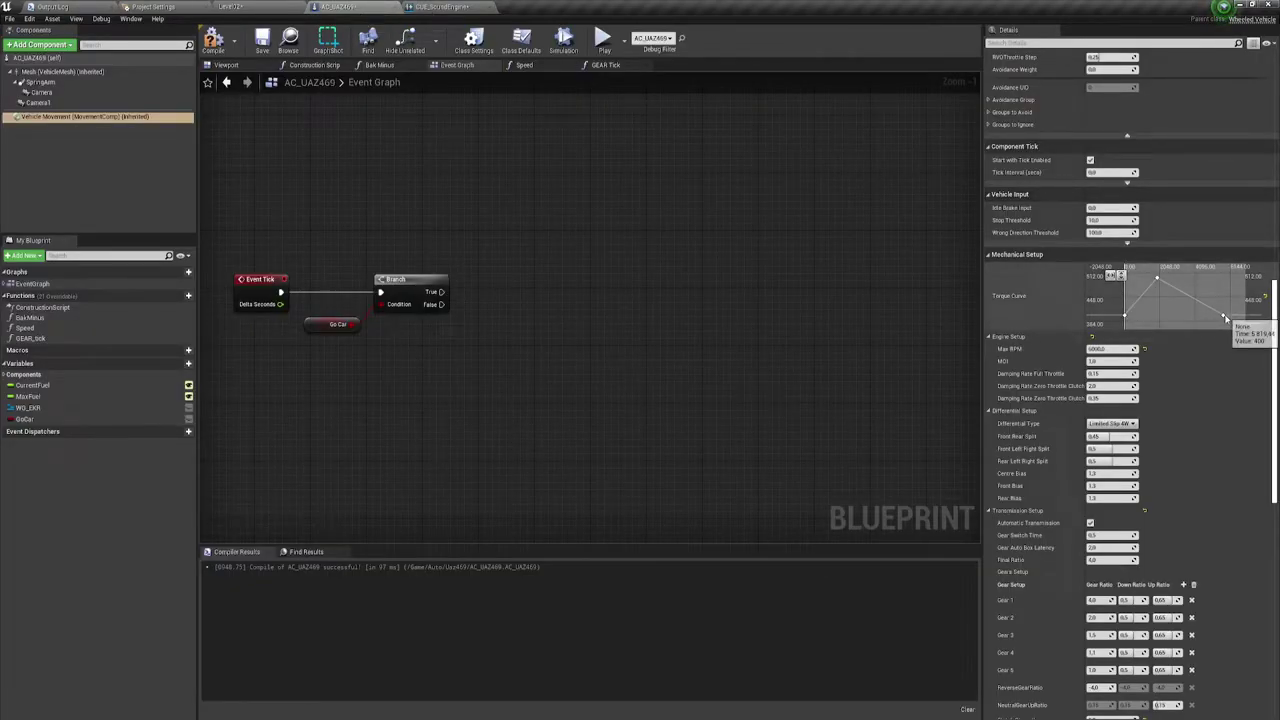
{"action": "left_click", "coordinate": [1225, 318]}
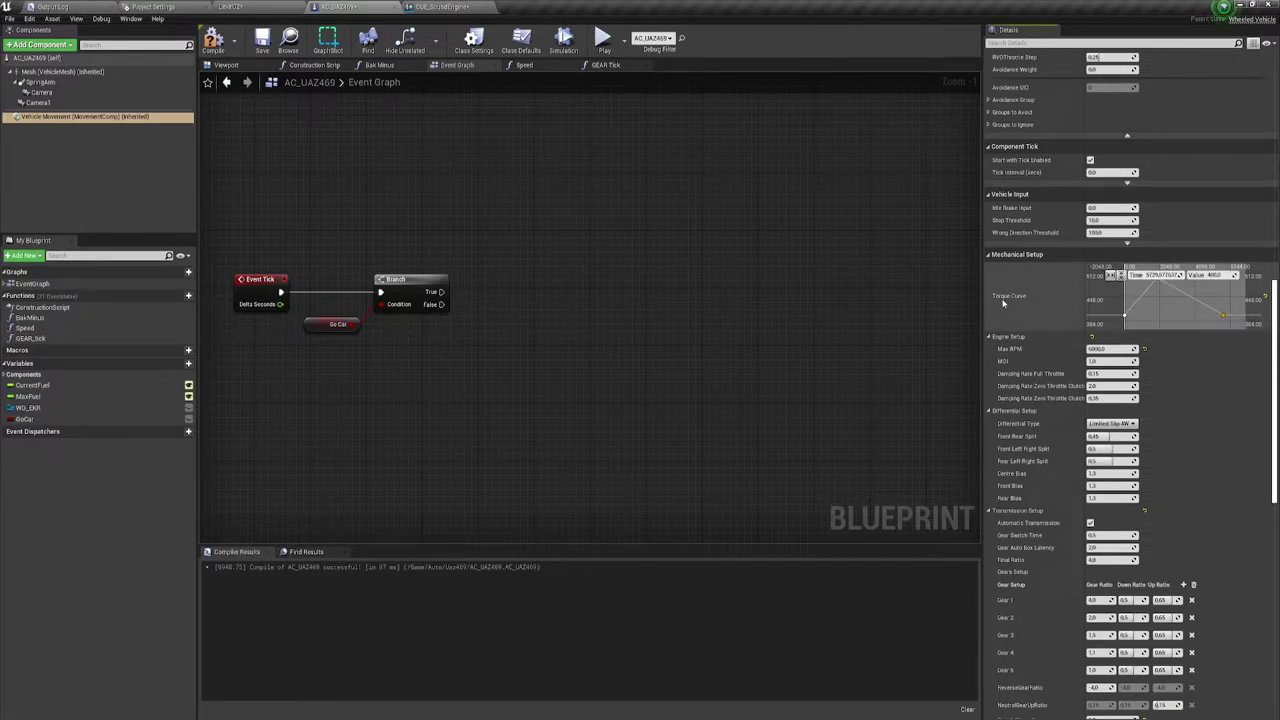
{"action": "left_click", "coordinate": [1160, 275]}
{"action": "type", "text": "6000"}
{"action": "key", "text": "Return"}
{"action": "left_click", "coordinate": [214, 43]}
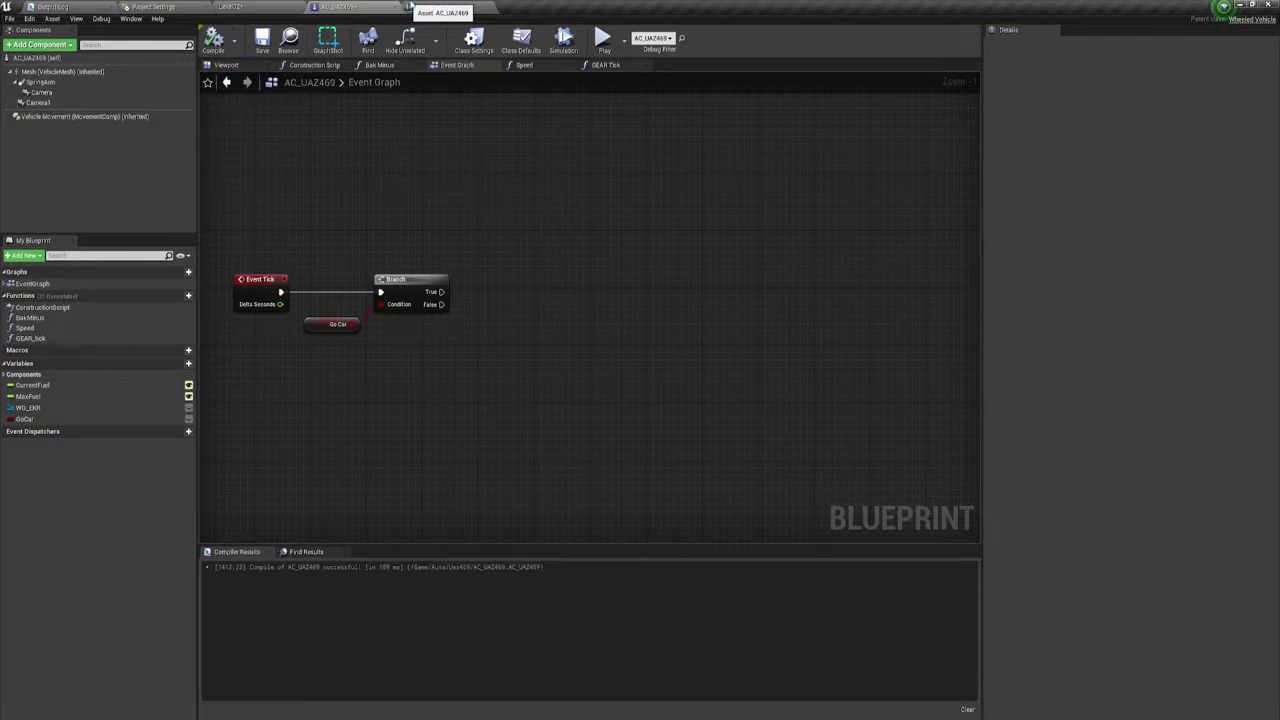
{"action": "left_click", "coordinate": [436, 8]}
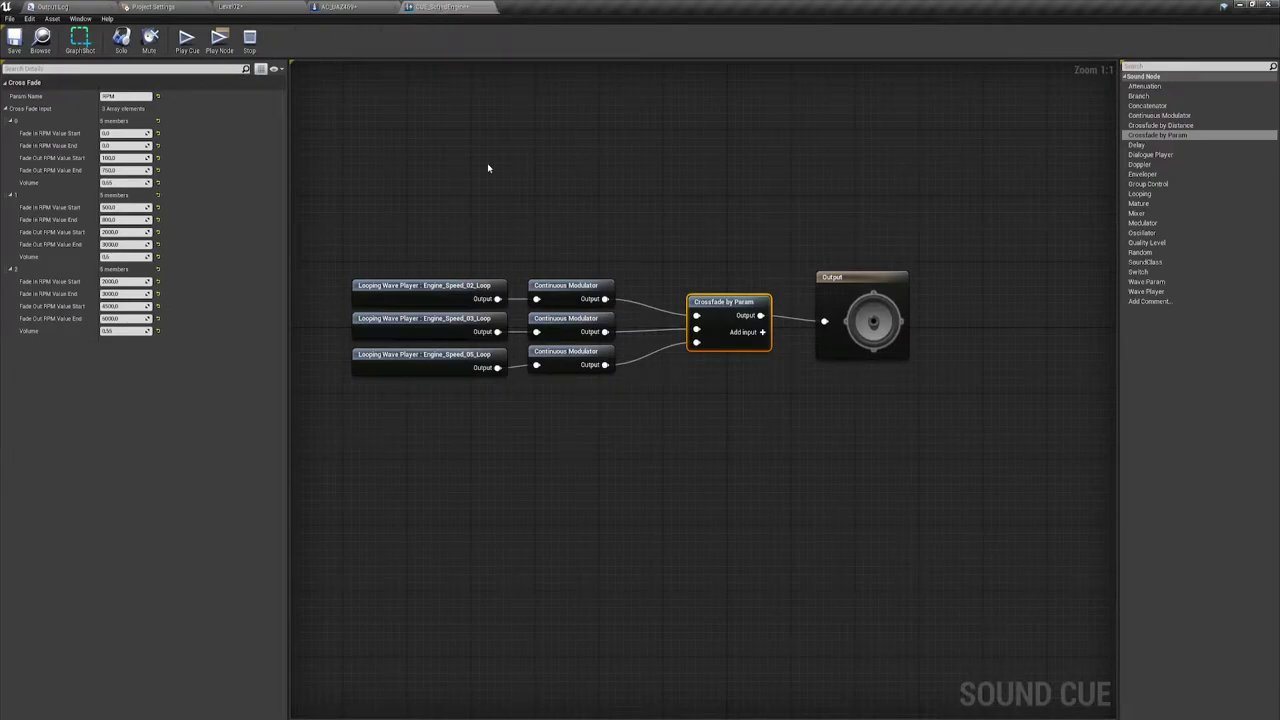
Select the three Continuous Modulators and show their pitch modulation parameters.
{"action": "left_click", "coordinate": [523, 205]}
{"action": "left_click", "coordinate": [570, 286]}
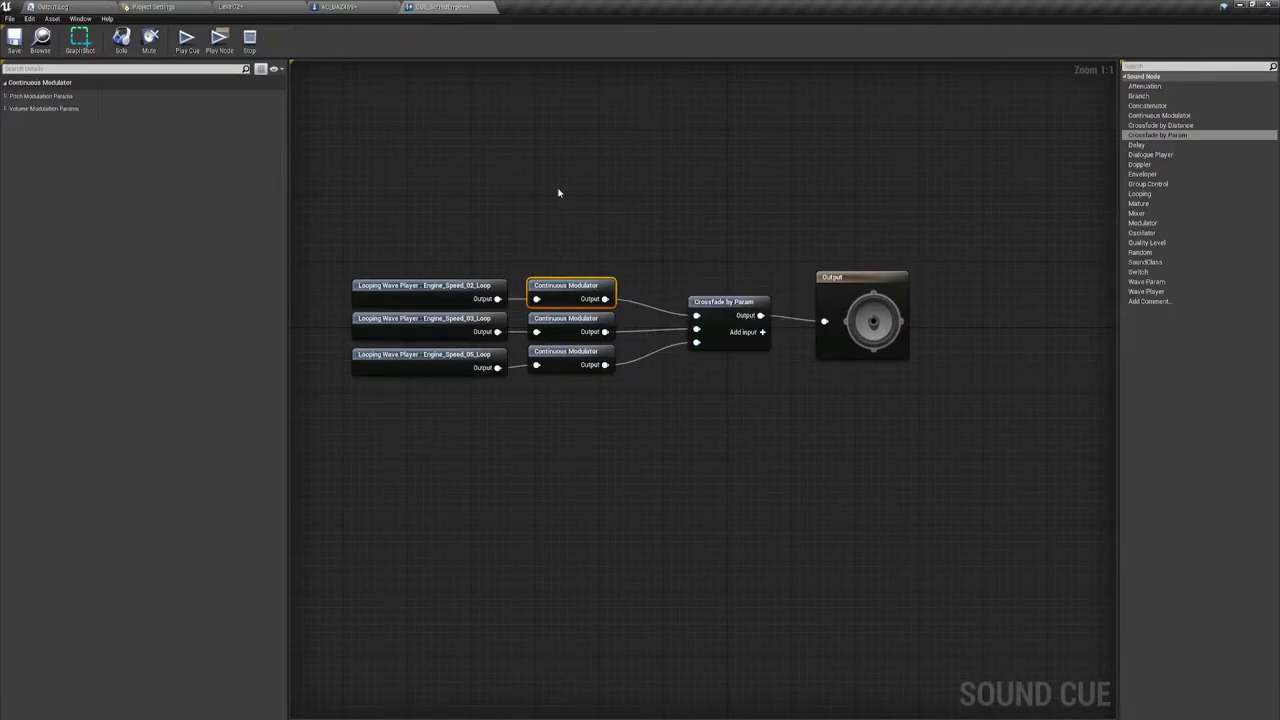
{"action": "right_click_drag", "start_coordinate": [584, 199], "coordinate": [679, 173]}
{"action": "left_click_drag", "start_coordinate": [630, 166], "coordinate": [711, 423]}
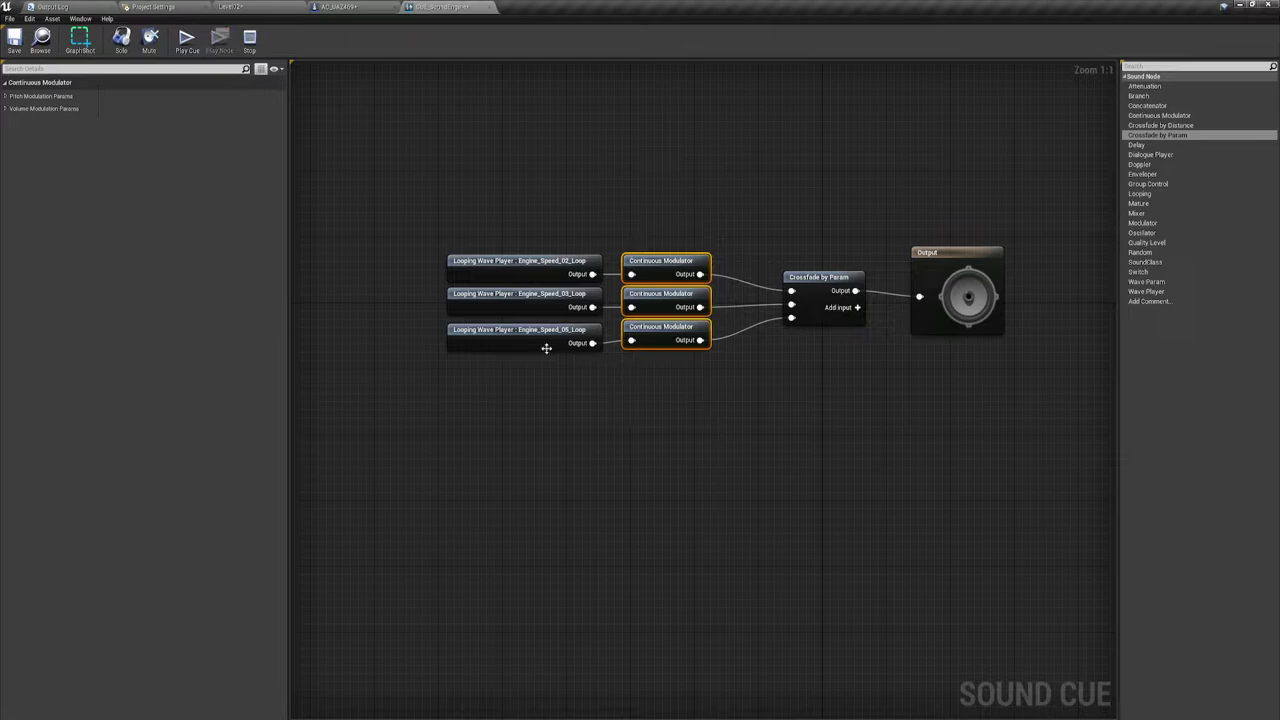
{"action": "left_click", "coordinate": [6, 96]}
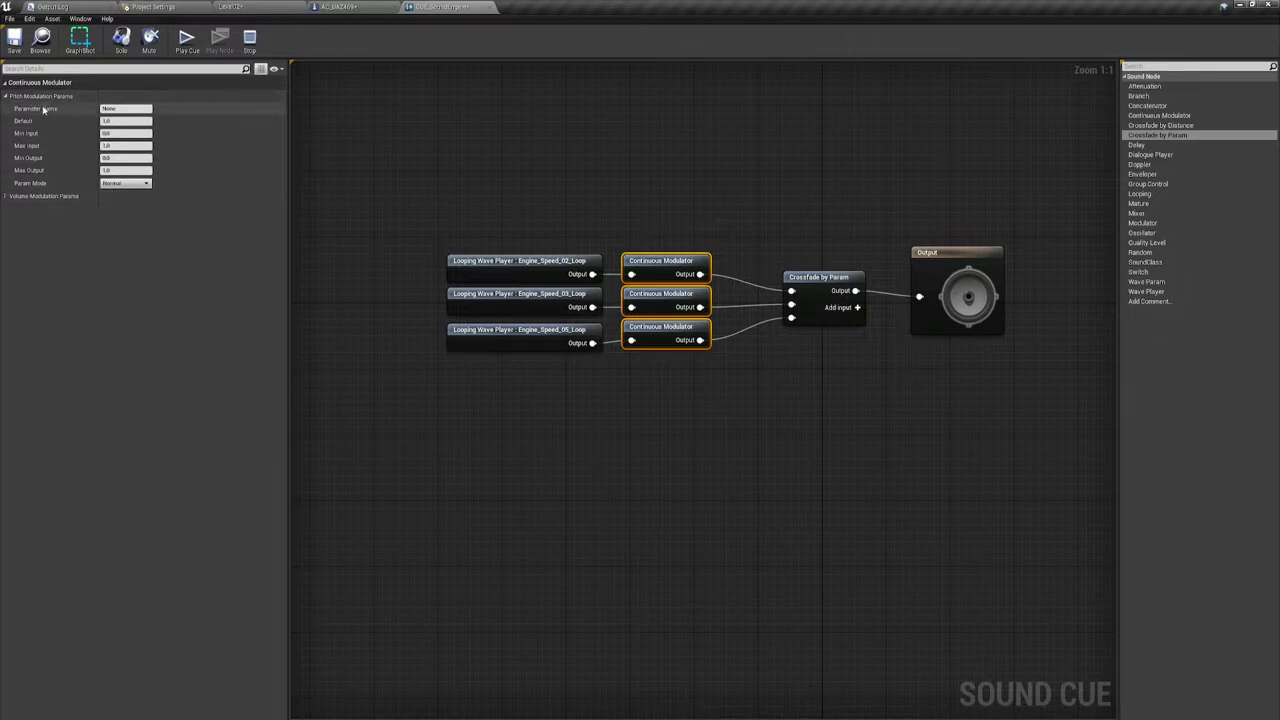
{"action": "left_click", "coordinate": [666, 295]}
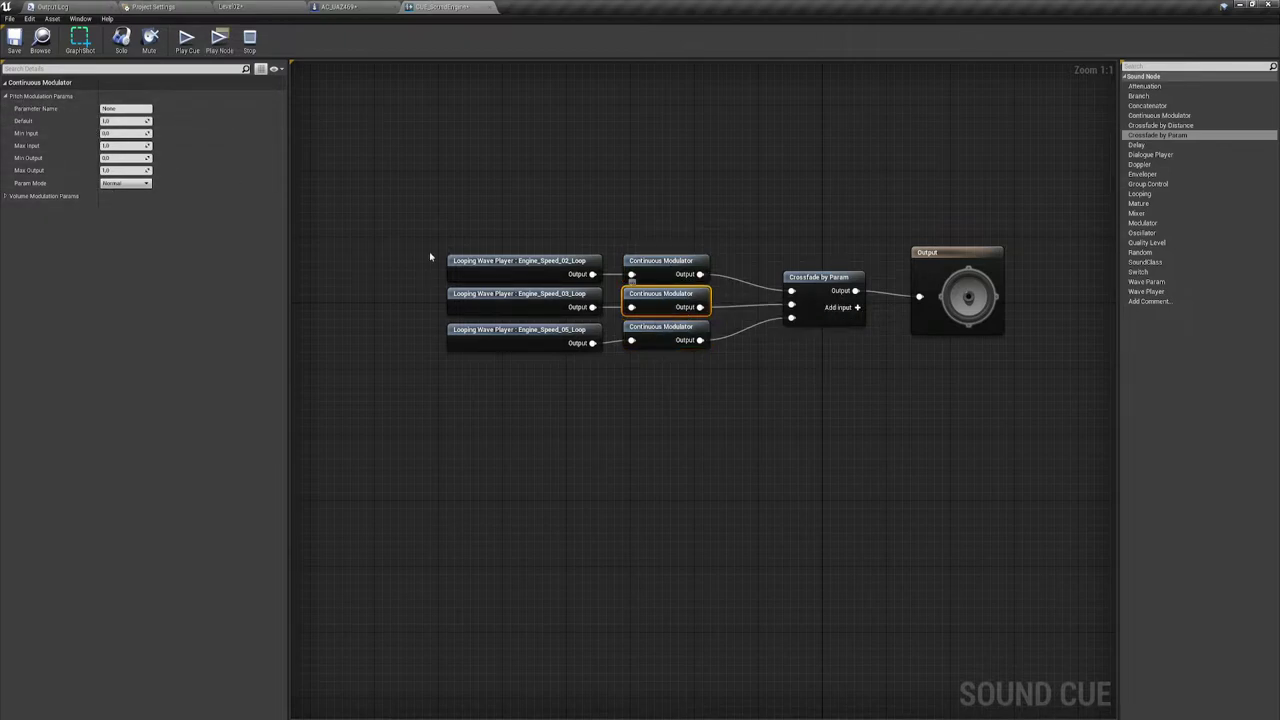
{"action": "left_click", "coordinate": [662, 336]}
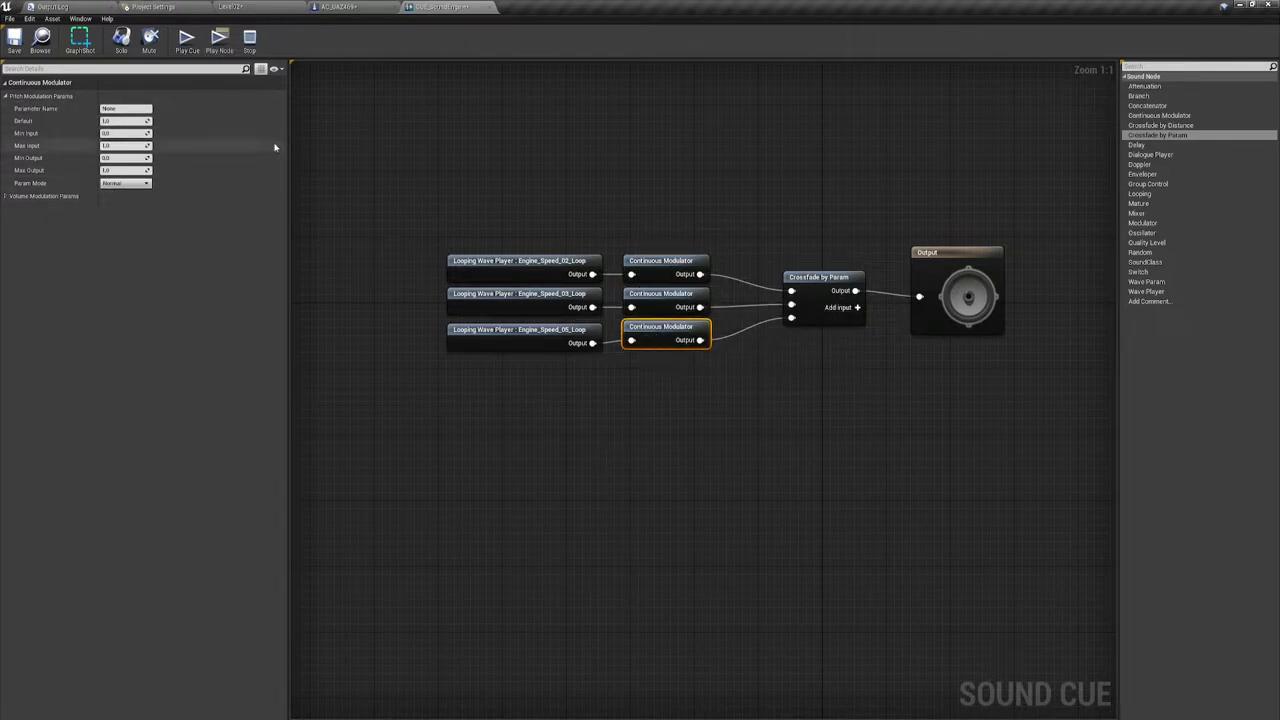
{"action": "left_click", "coordinate": [667, 272]}
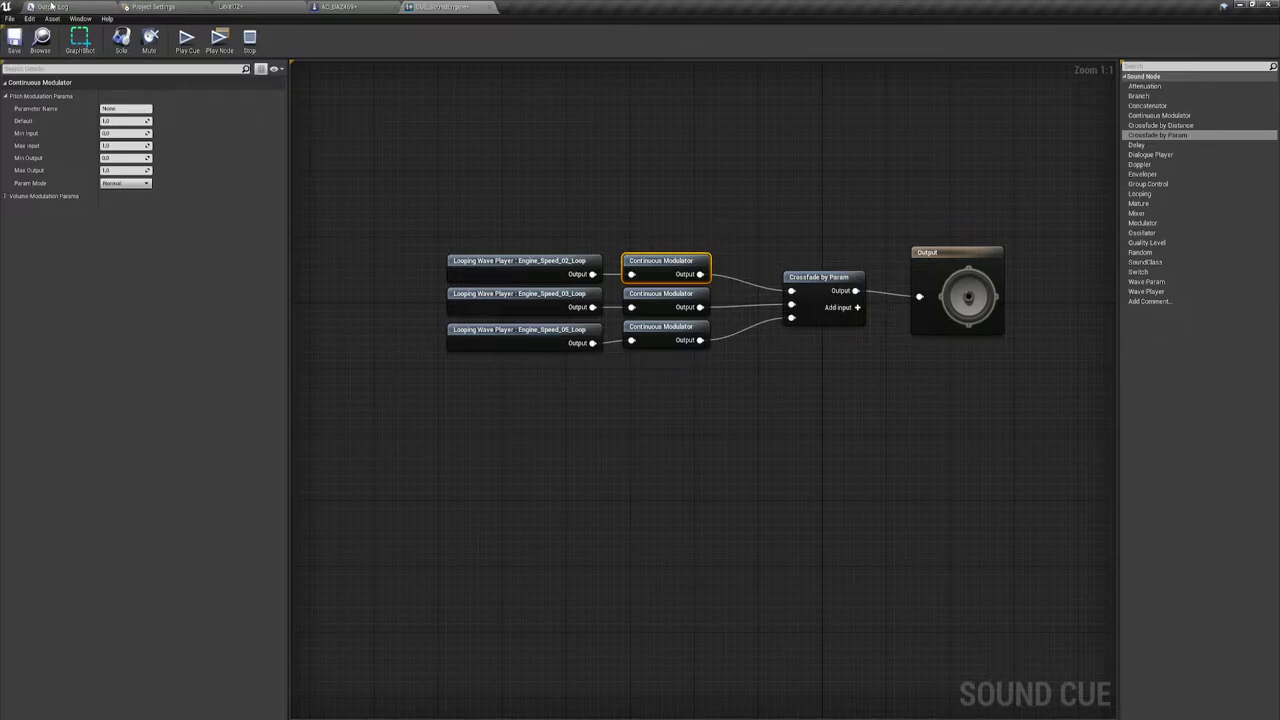
{"action": "left_click", "coordinate": [119, 109]}
{"action": "left_click", "coordinate": [510, 265]}
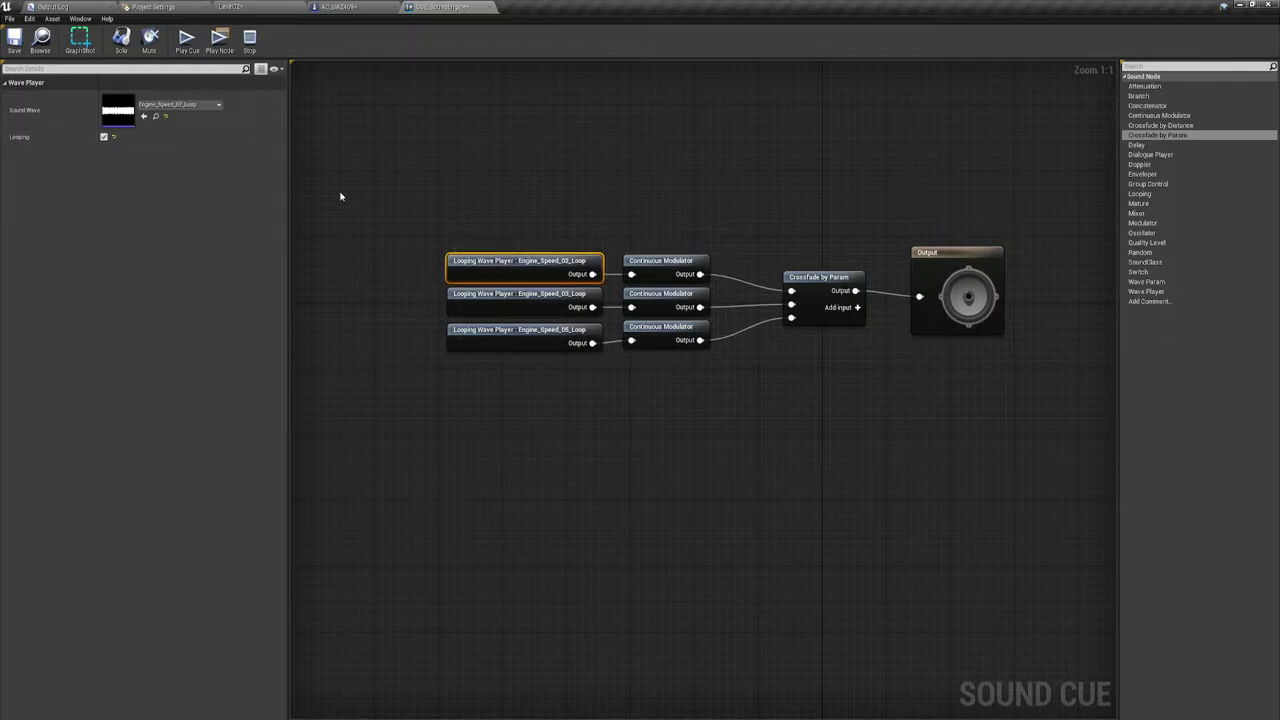
{"action": "left_click", "coordinate": [514, 202]}
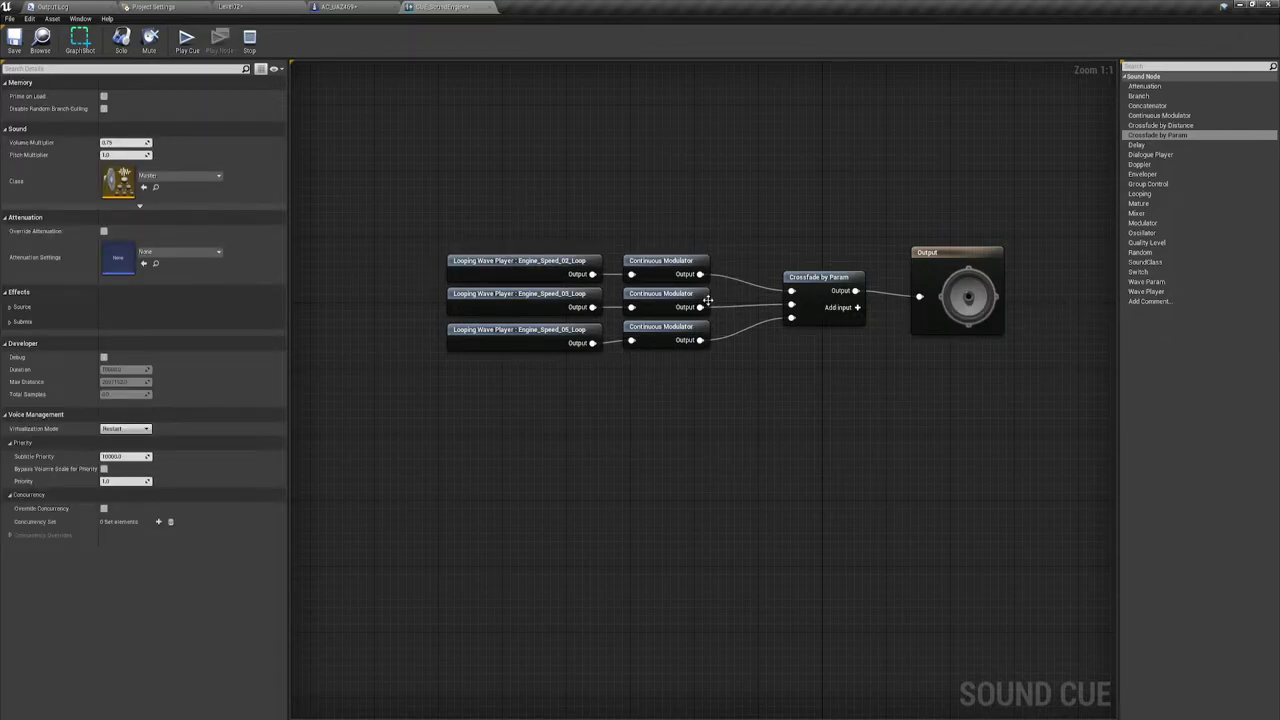
Enter RPM as the Parameter Name on the Continuous Modulators one by one.
{"action": "left_click", "coordinate": [656, 273]}
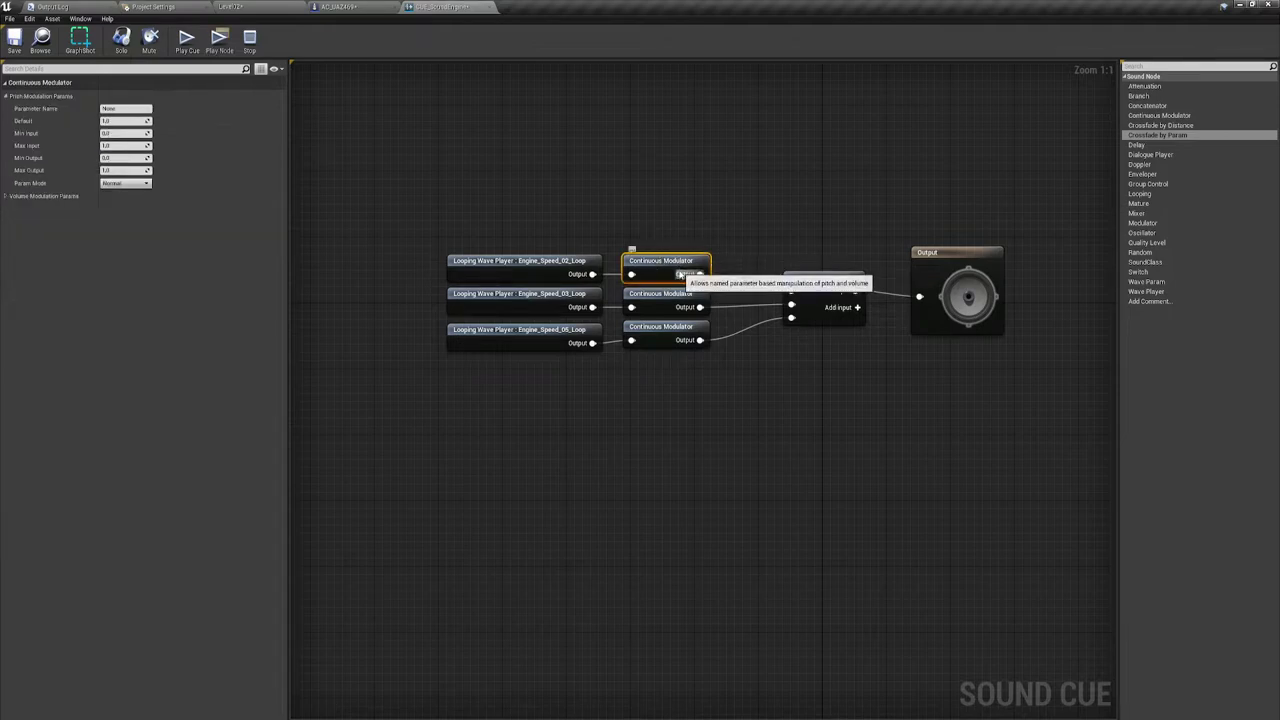
{"action": "left_click", "coordinate": [125, 109]}
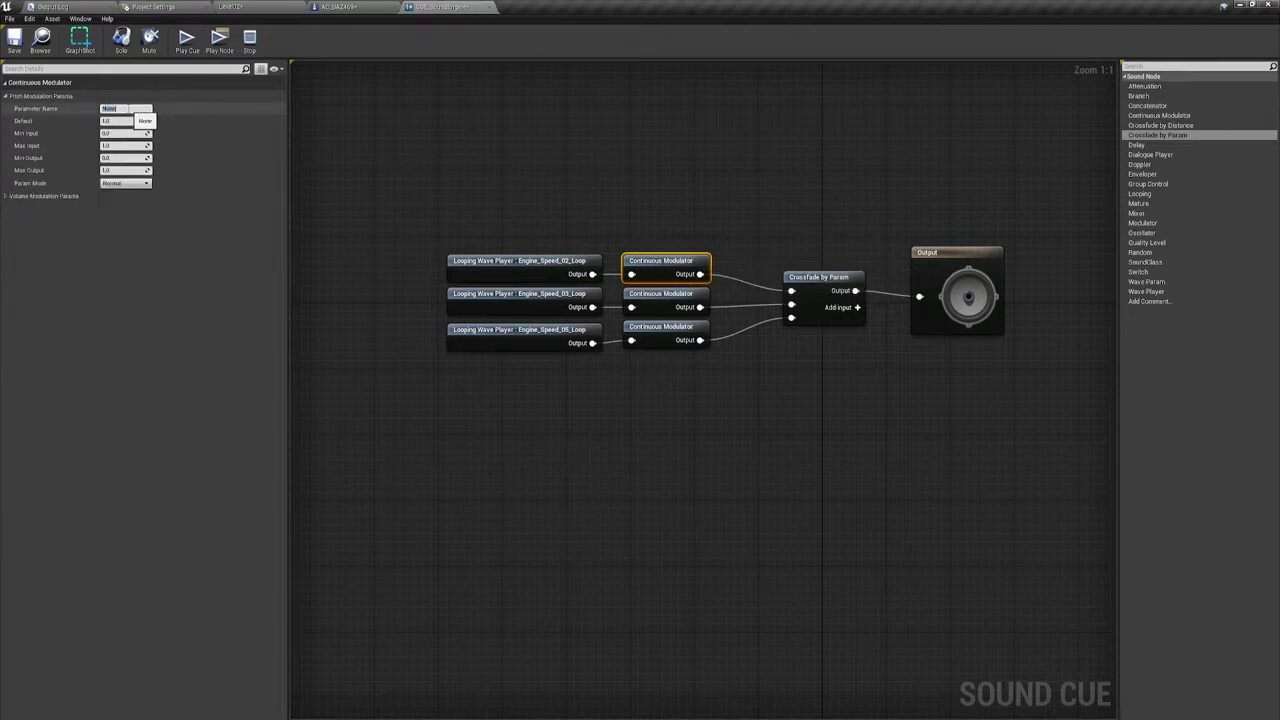
{"action": "type", "text": "RP"}
{"action": "type", "text": "M"}
{"action": "key", "text": "Return"}
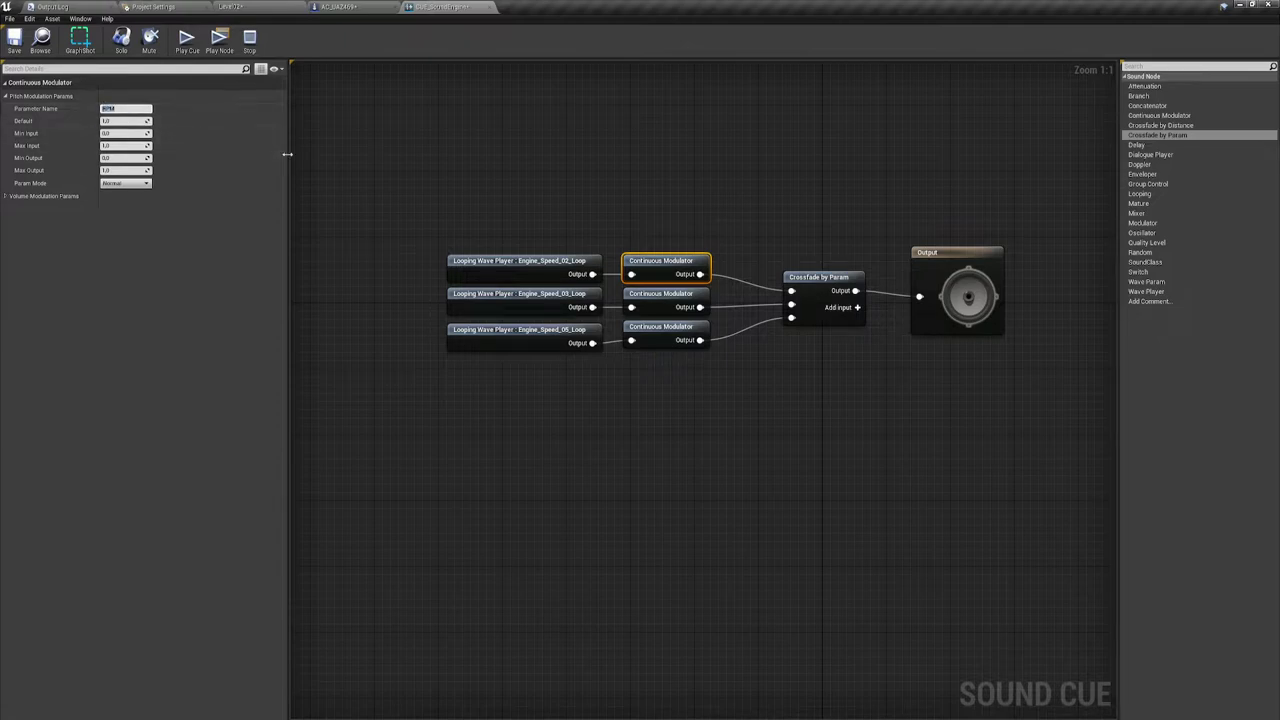
{"action": "left_click", "coordinate": [845, 330]}
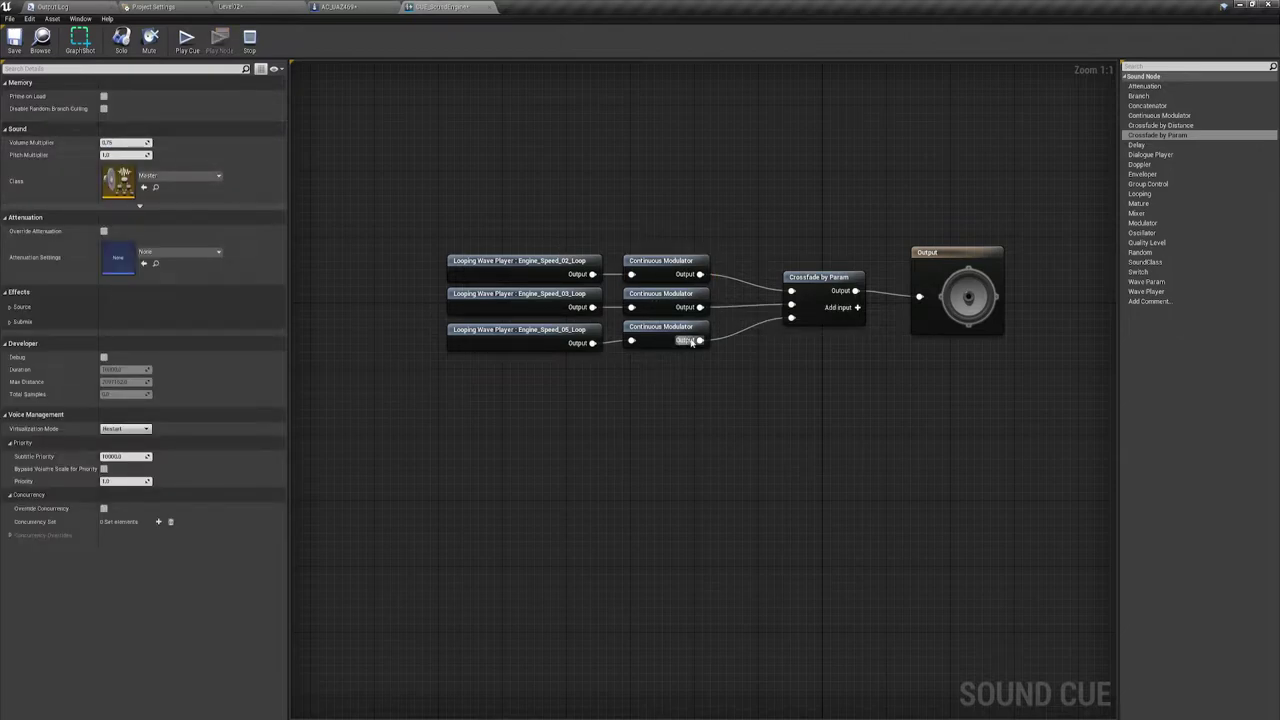
{"action": "left_click", "coordinate": [655, 296]}
{"action": "type", "text": "RPM"}
{"action": "key", "text": "Return"}
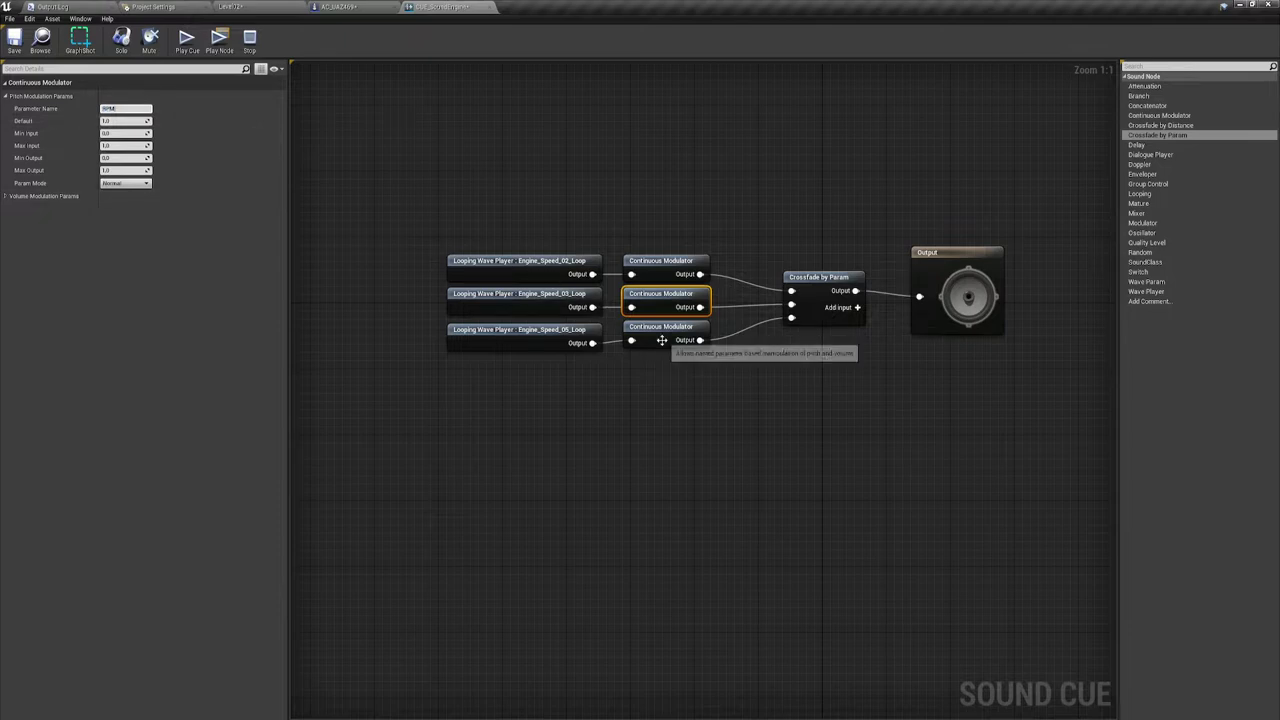
{"action": "left_click", "coordinate": [424, 243]}
{"action": "left_click", "coordinate": [654, 340]}
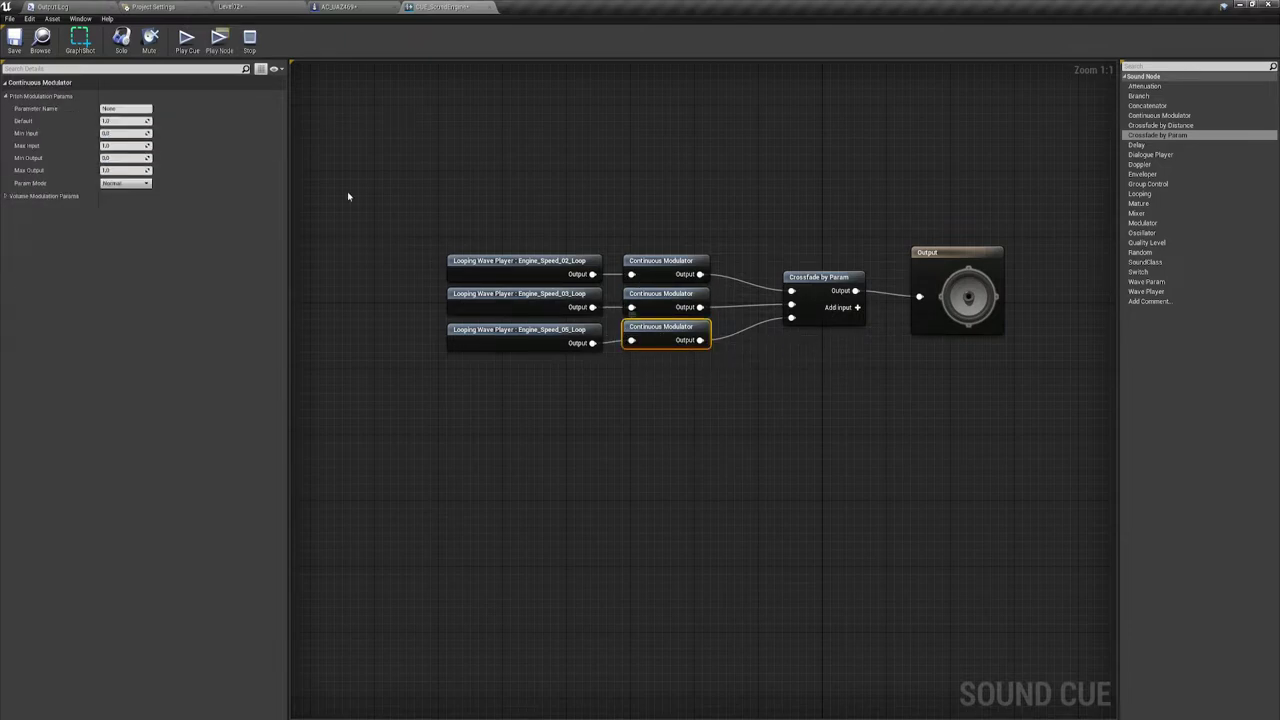
{"action": "left_click", "coordinate": [535, 335]}
{"action": "left_click", "coordinate": [655, 275]}
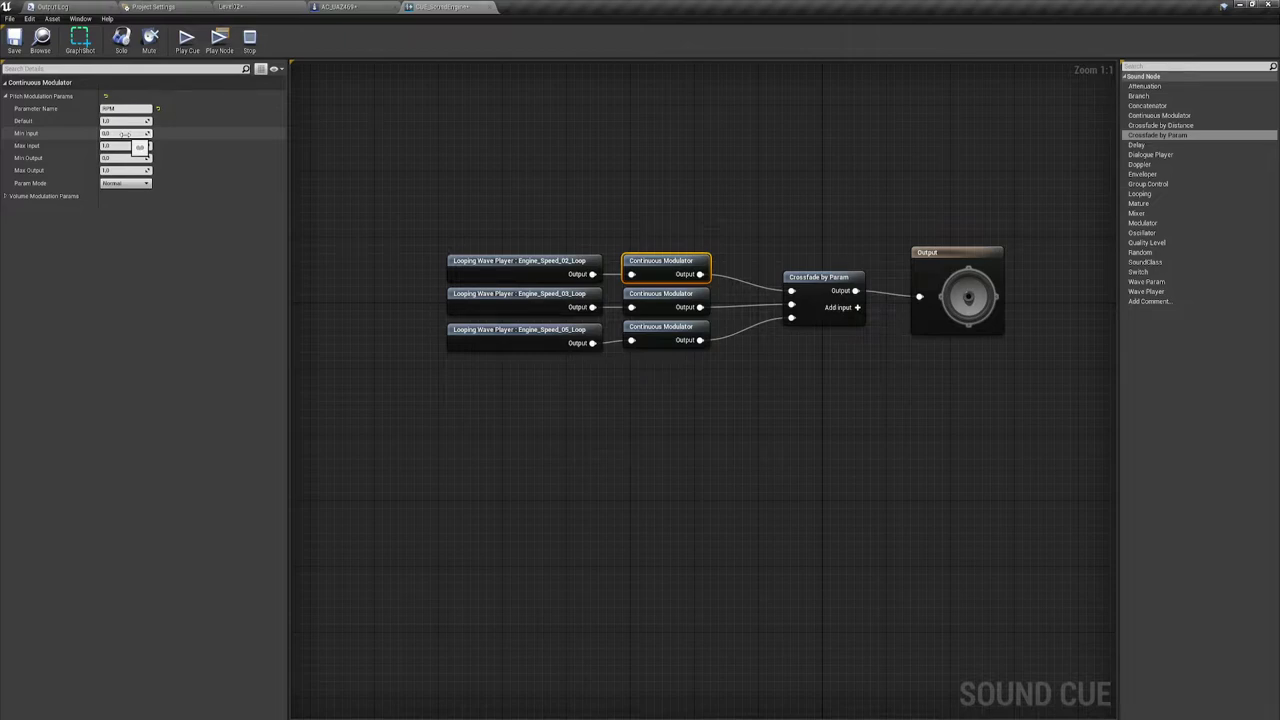
Set the first modulator's Max Input to 2500 and Min Output to 0.6.
{"action": "left_click", "coordinate": [119, 146]}
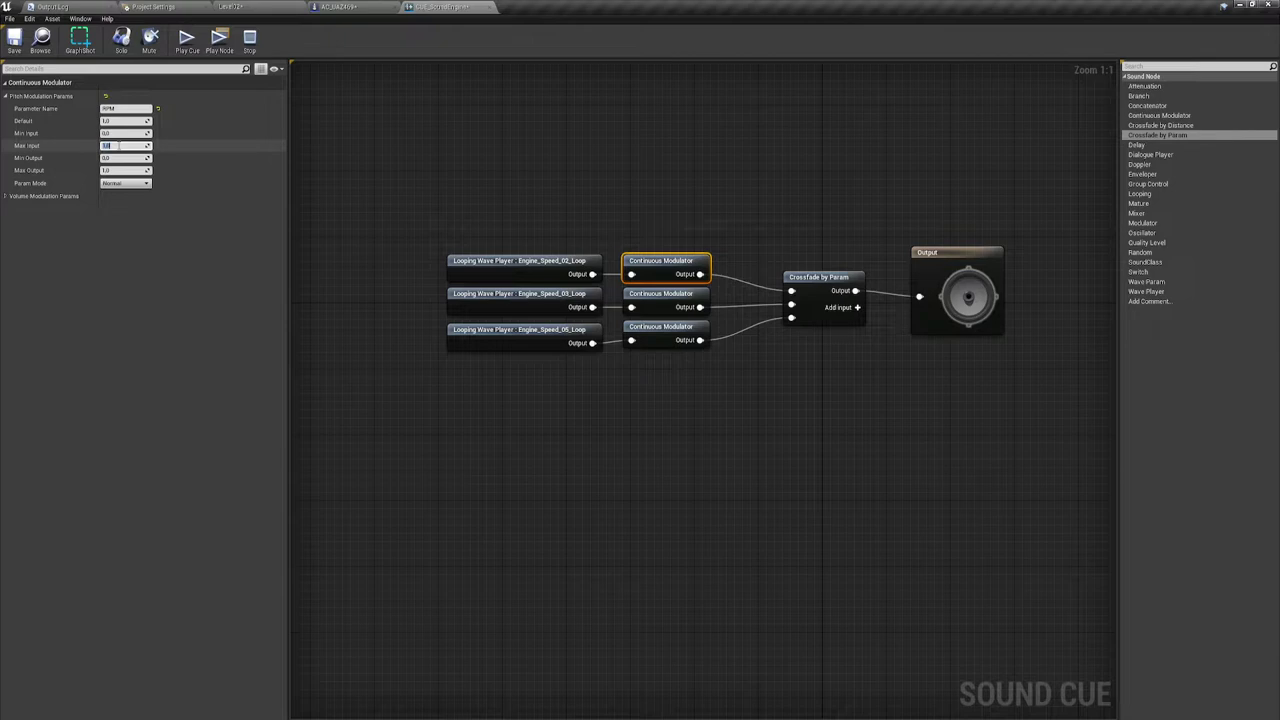
{"action": "type", "text": "25"}
{"action": "type", "text": "0"}
{"action": "left_click", "coordinate": [126, 158]}
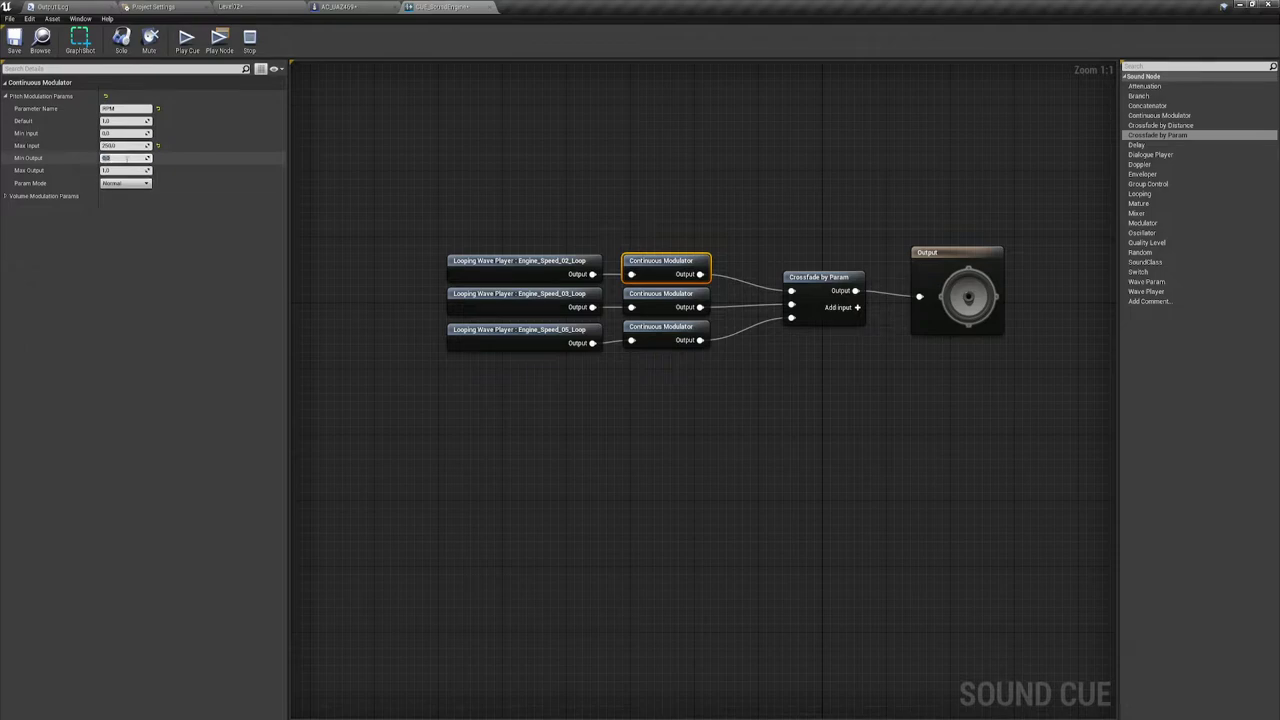
{"action": "type", "text": "0"}
{"action": "key", "text": "Return"}
{"action": "type", "text": "0.65"}
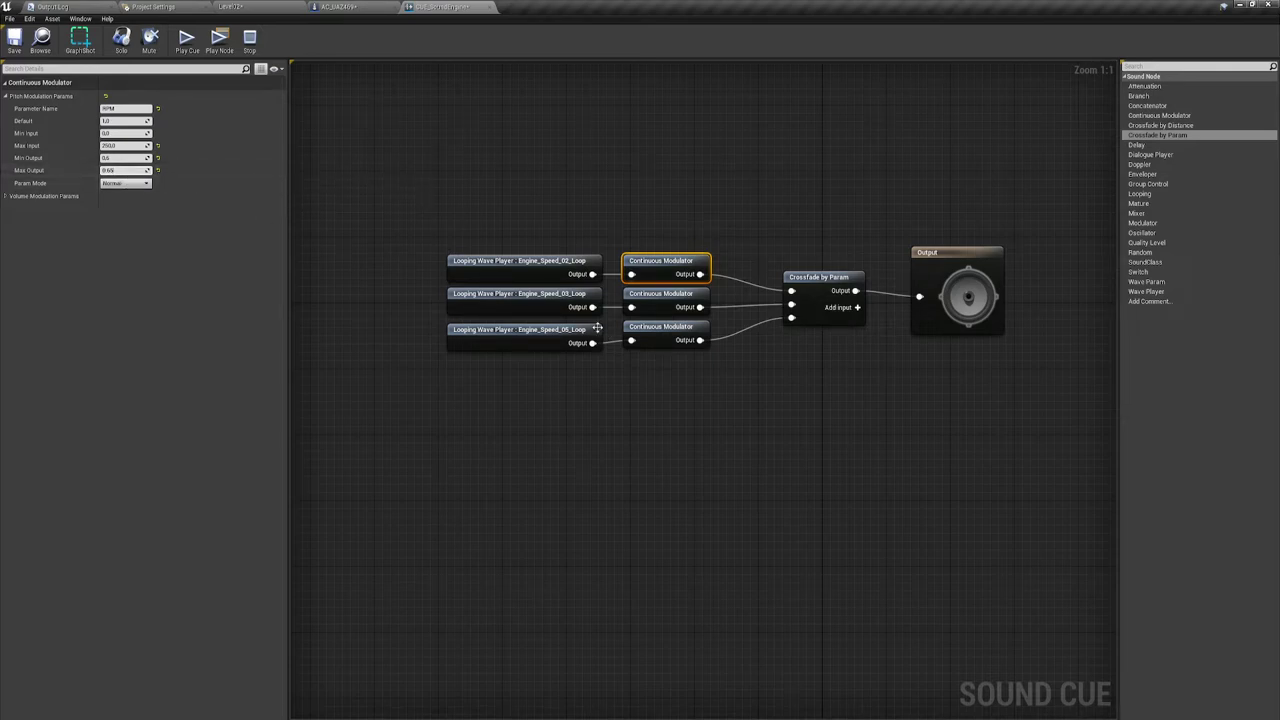
{"action": "left_click", "coordinate": [655, 307]}
{"action": "left_click", "coordinate": [656, 301]}
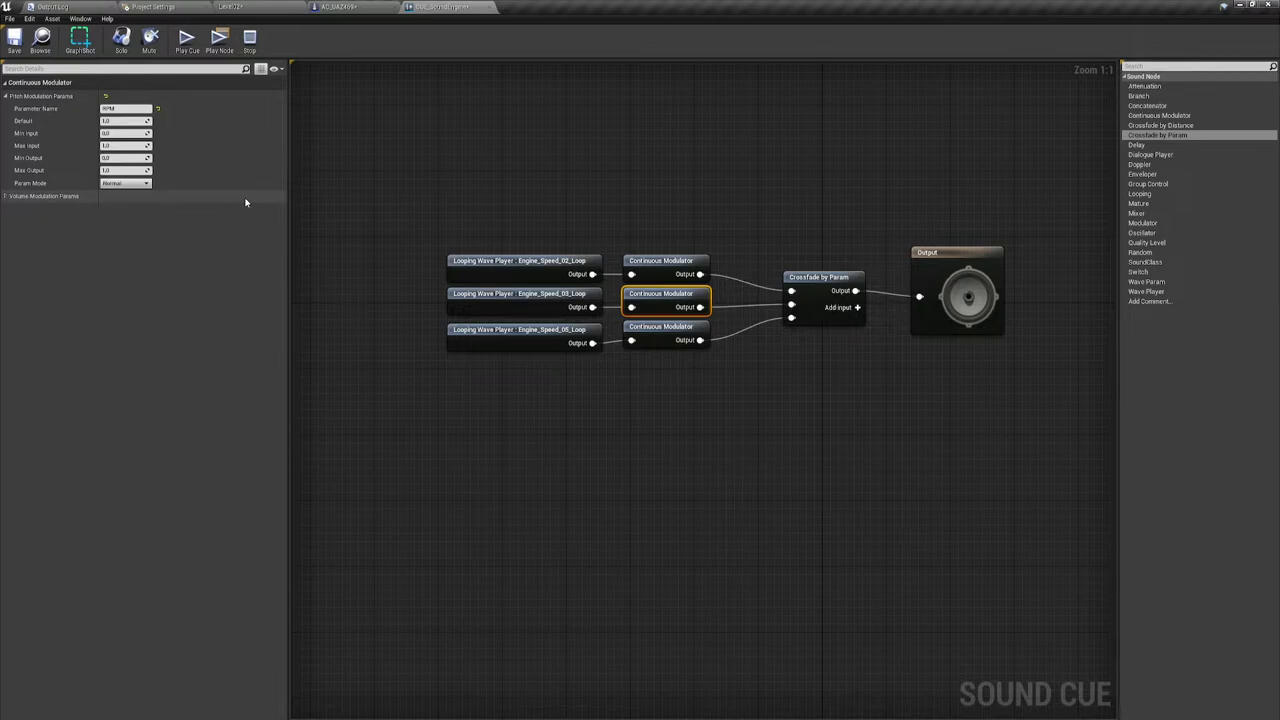
Give the middle modulator Max Input 3000, output 0.55–0.6, and Absolute param mode.
{"action": "left_click", "coordinate": [124, 134]}
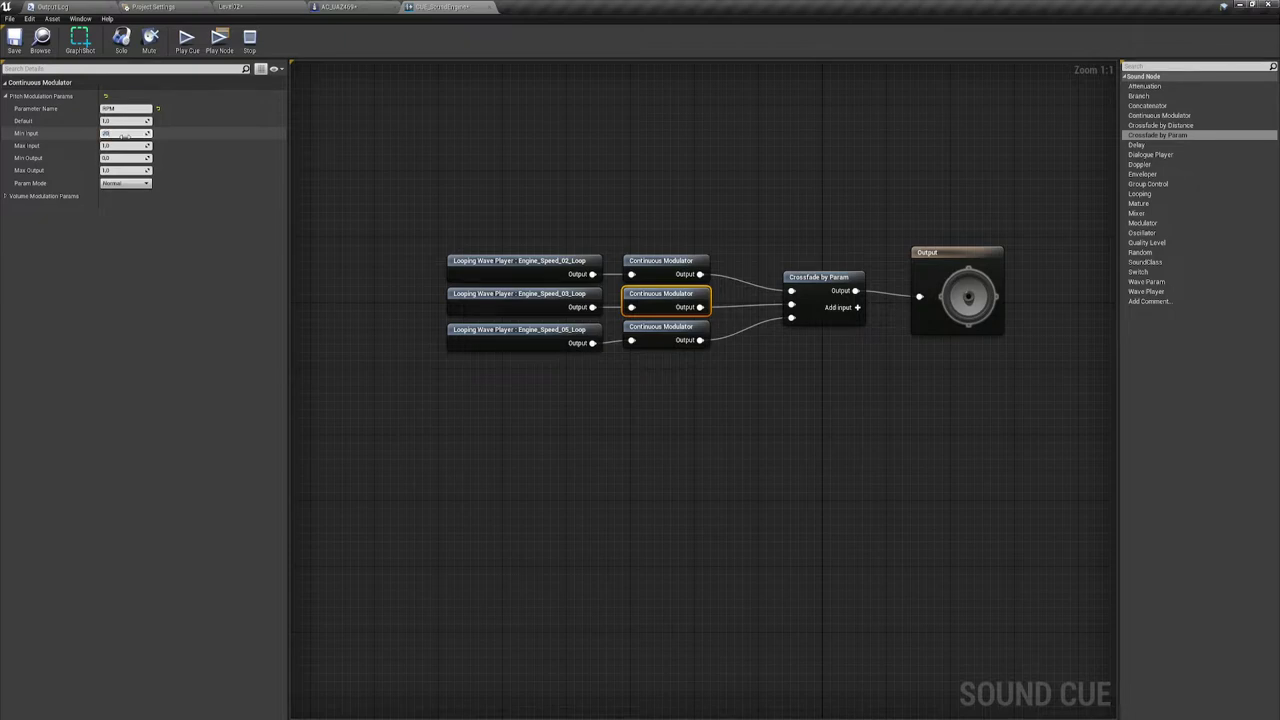
{"action": "left_click", "coordinate": [126, 145]}
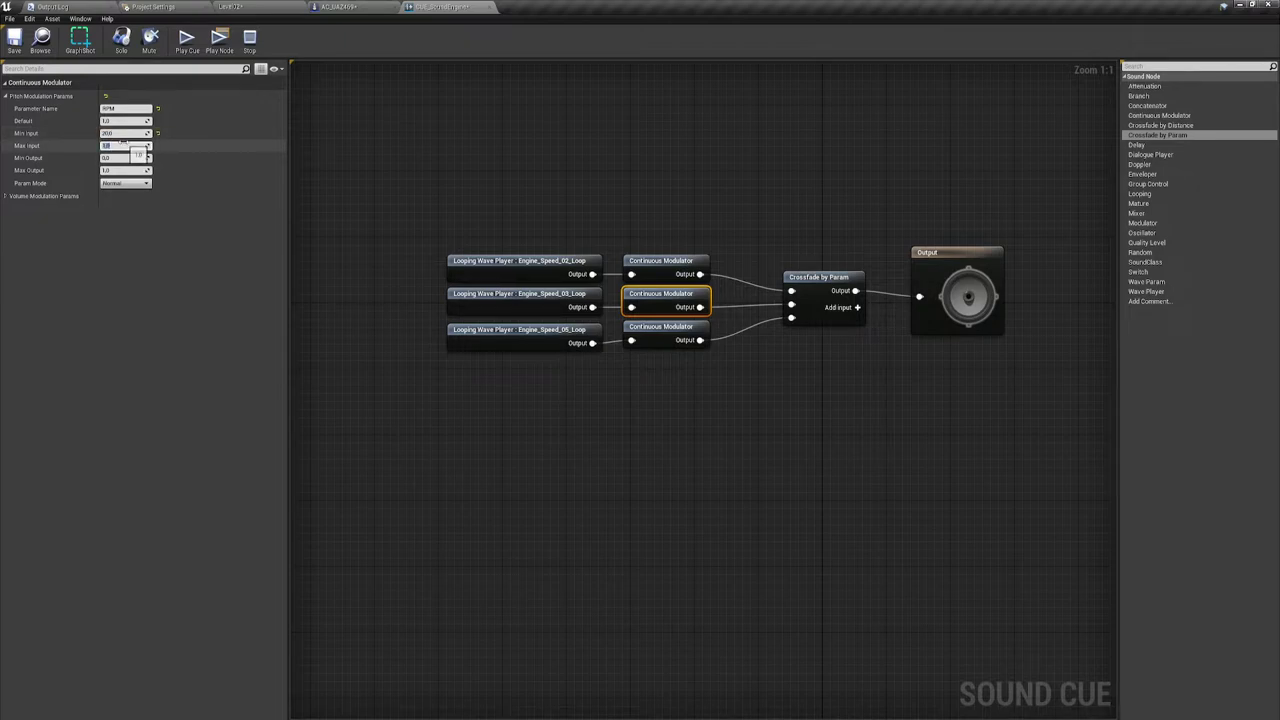
{"action": "type", "text": "3000"}
{"action": "left_click", "coordinate": [120, 158]}
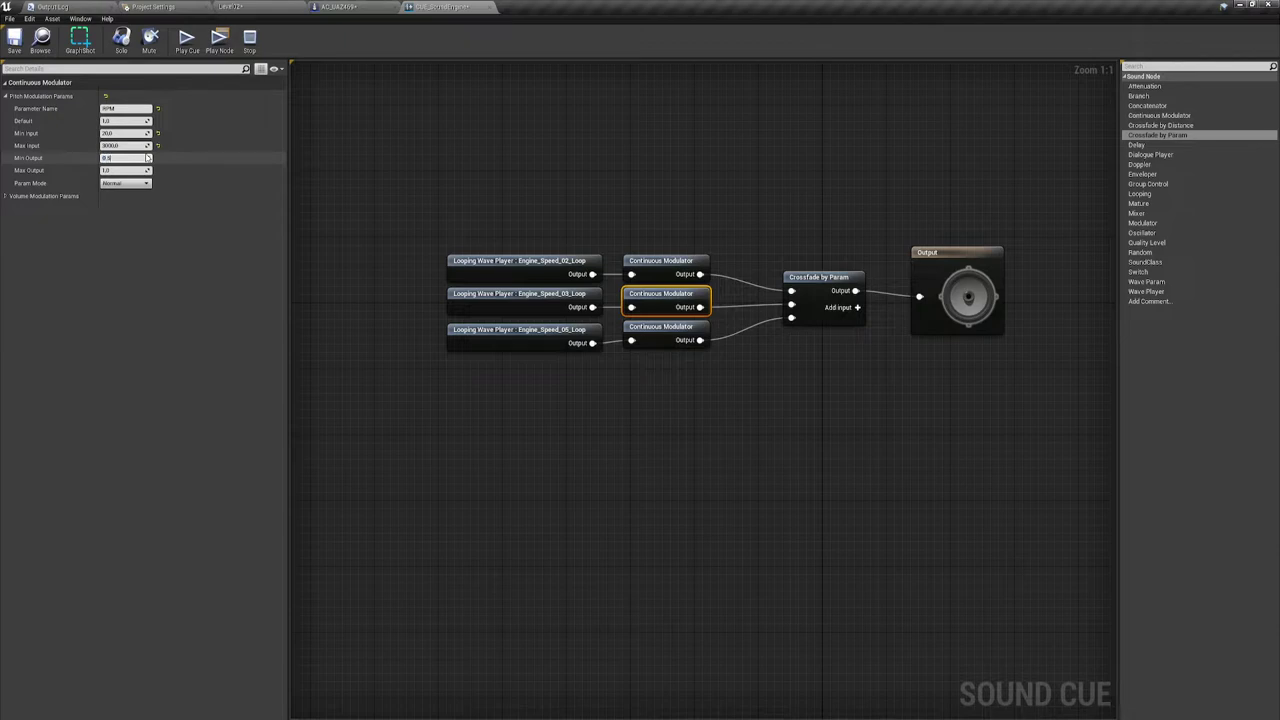
{"action": "left_click", "coordinate": [132, 170]}
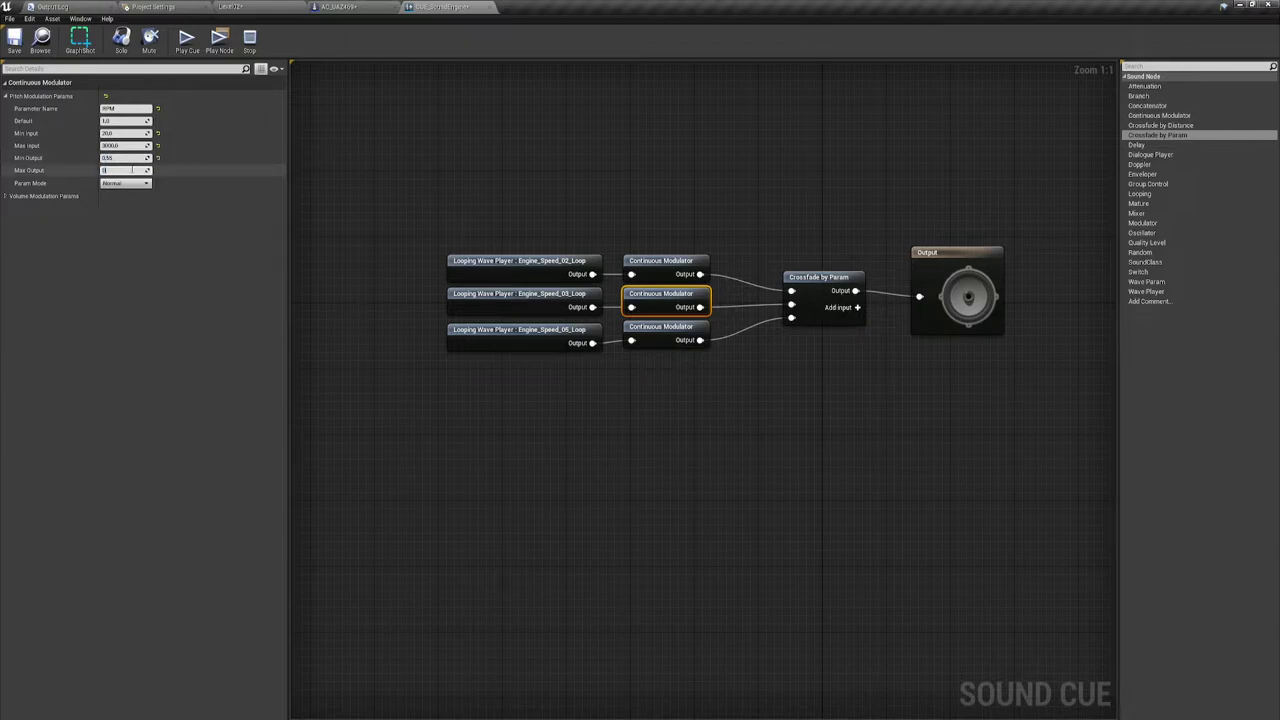
{"action": "double_click", "coordinate": [132, 170]}
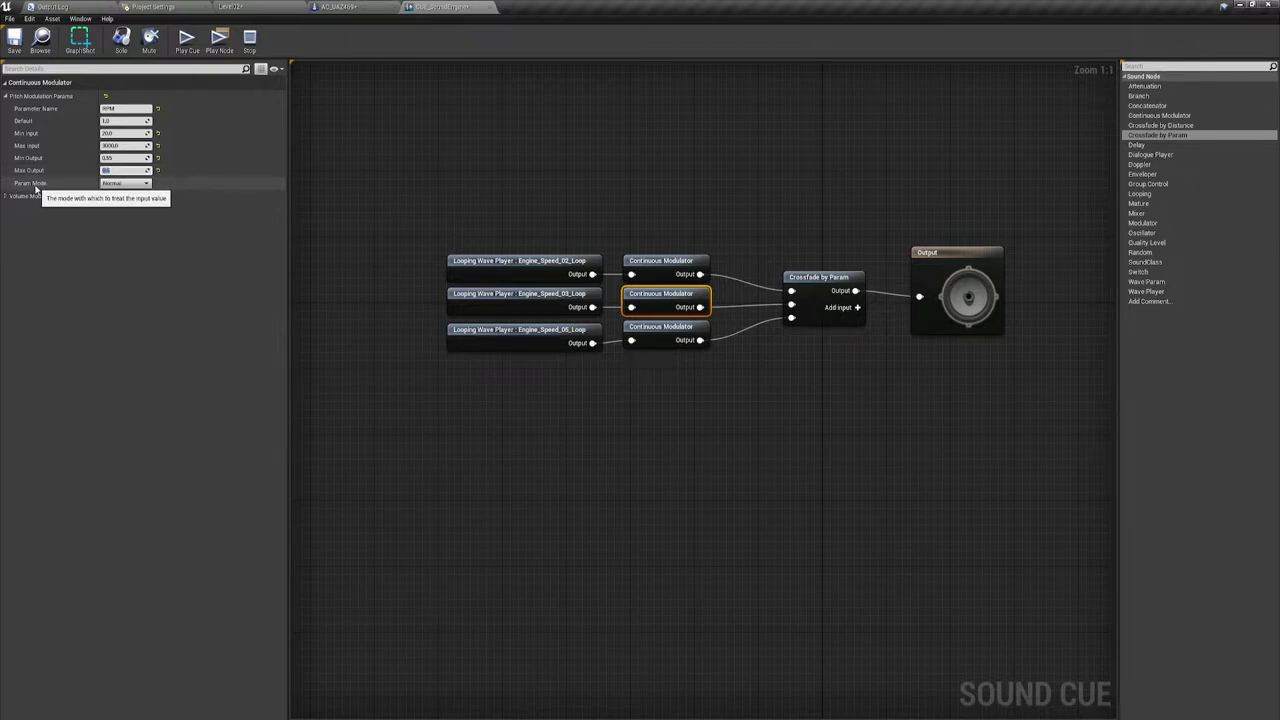
{"action": "left_click", "coordinate": [115, 184]}
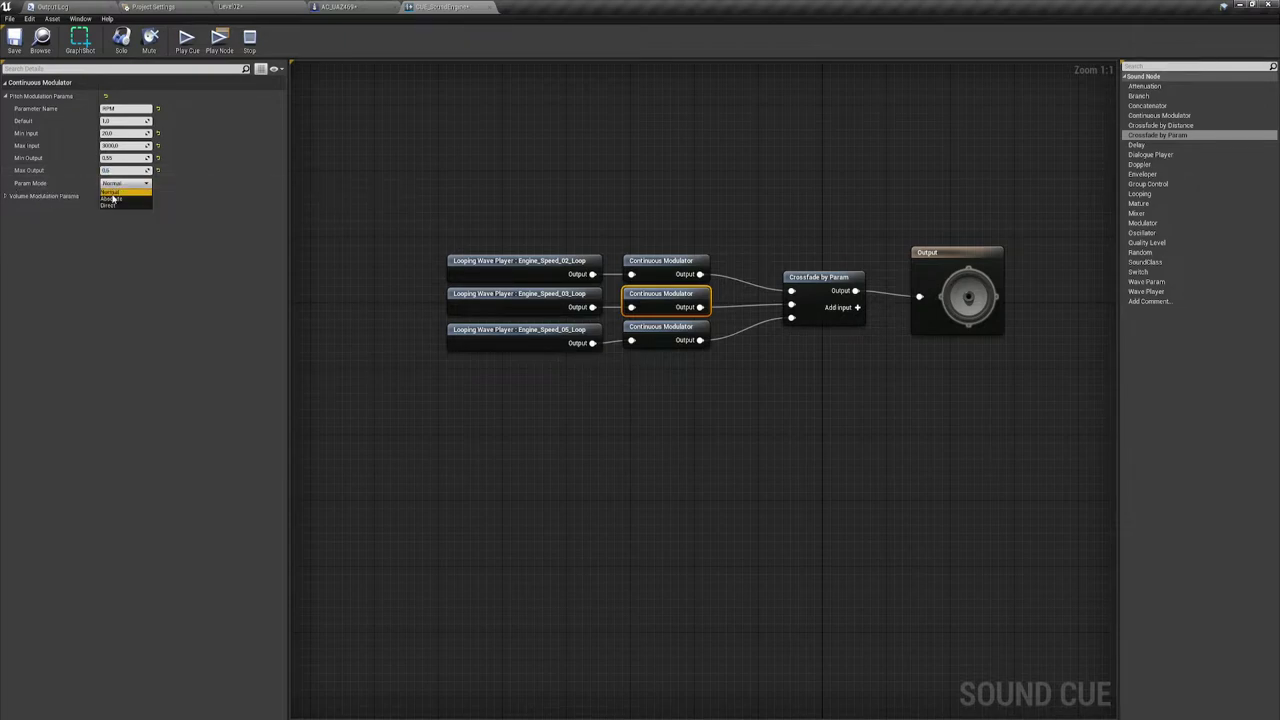
{"action": "left_click", "coordinate": [117, 204]}
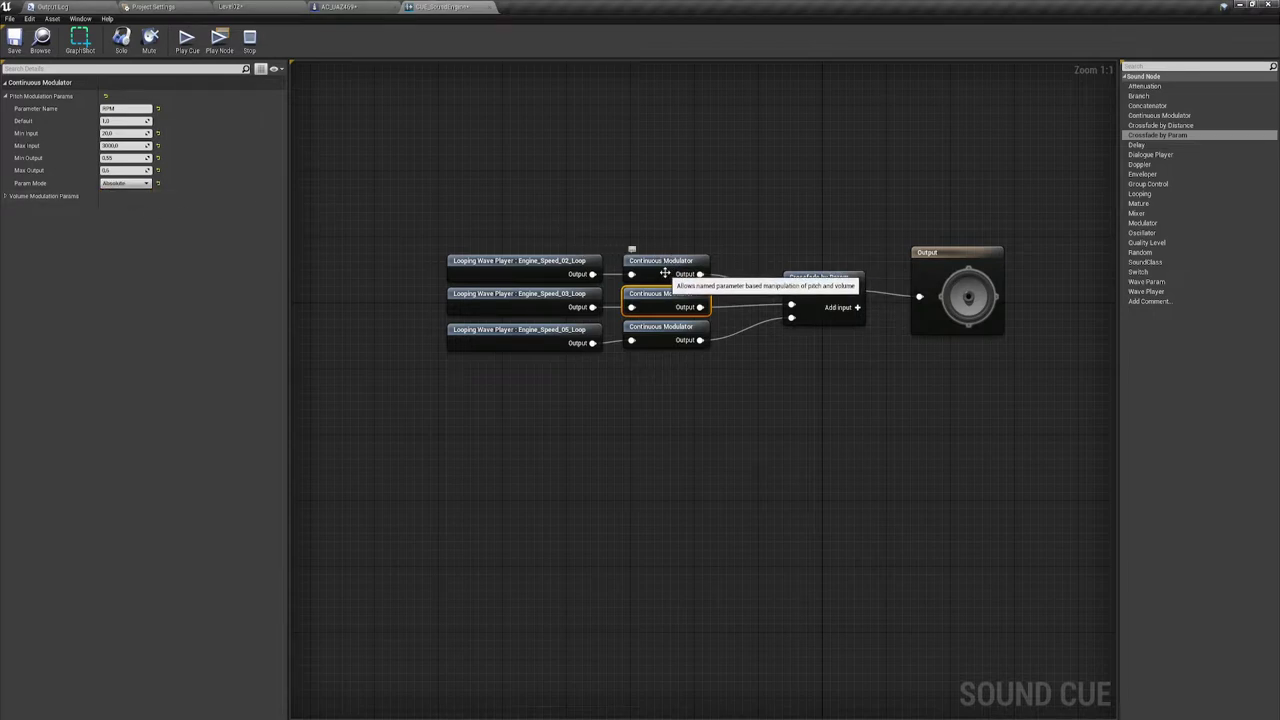
Switch the top modulator's Param Mode to Absolute as well.
{"action": "left_click", "coordinate": [660, 261]}
{"action": "left_click", "coordinate": [125, 184]}
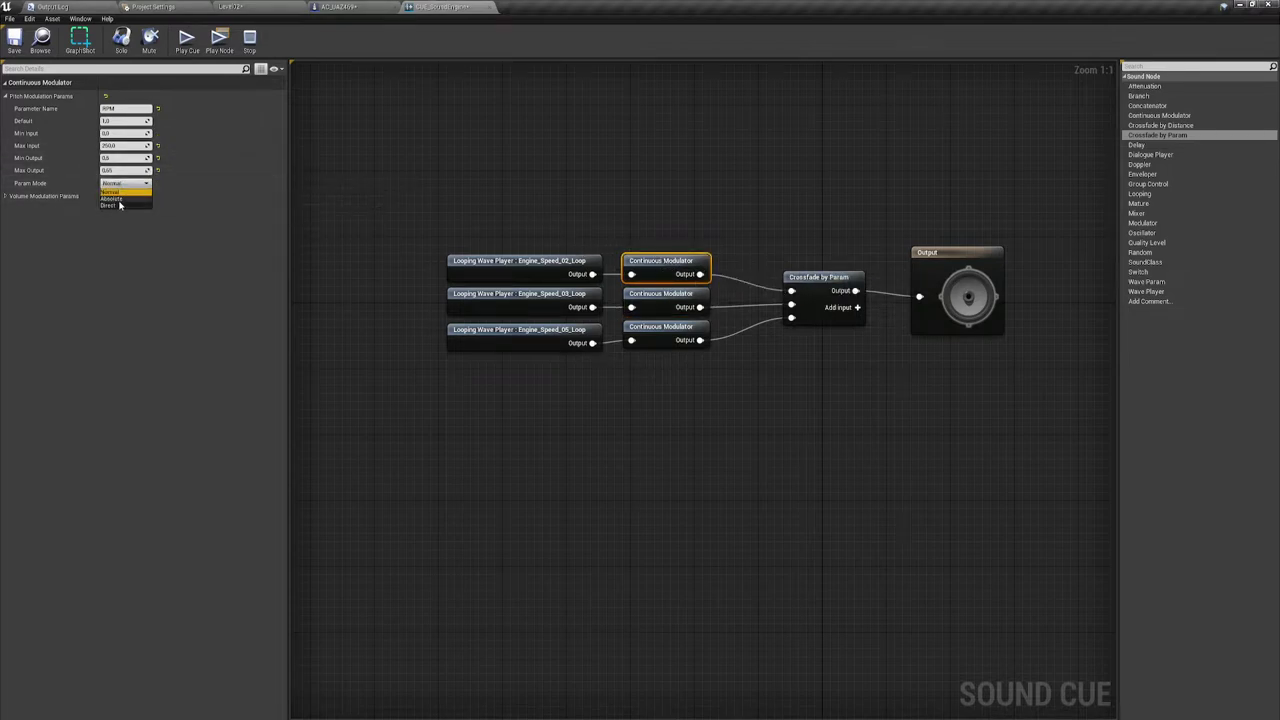
{"action": "left_click", "coordinate": [120, 205]}
{"action": "left_click", "coordinate": [665, 340]}
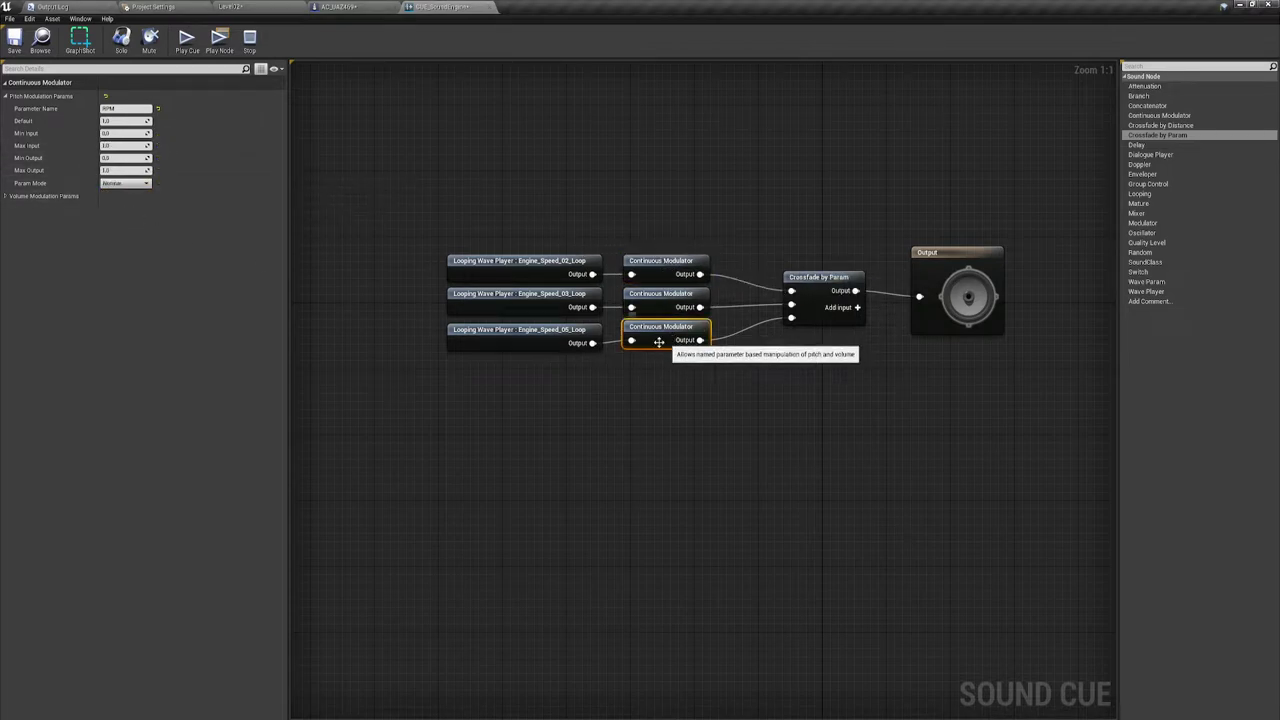
Set the bottom Continuous Modulator's Param Mode to Absolute.
{"action": "left_click", "coordinate": [125, 184]}
{"action": "left_click", "coordinate": [113, 198]}
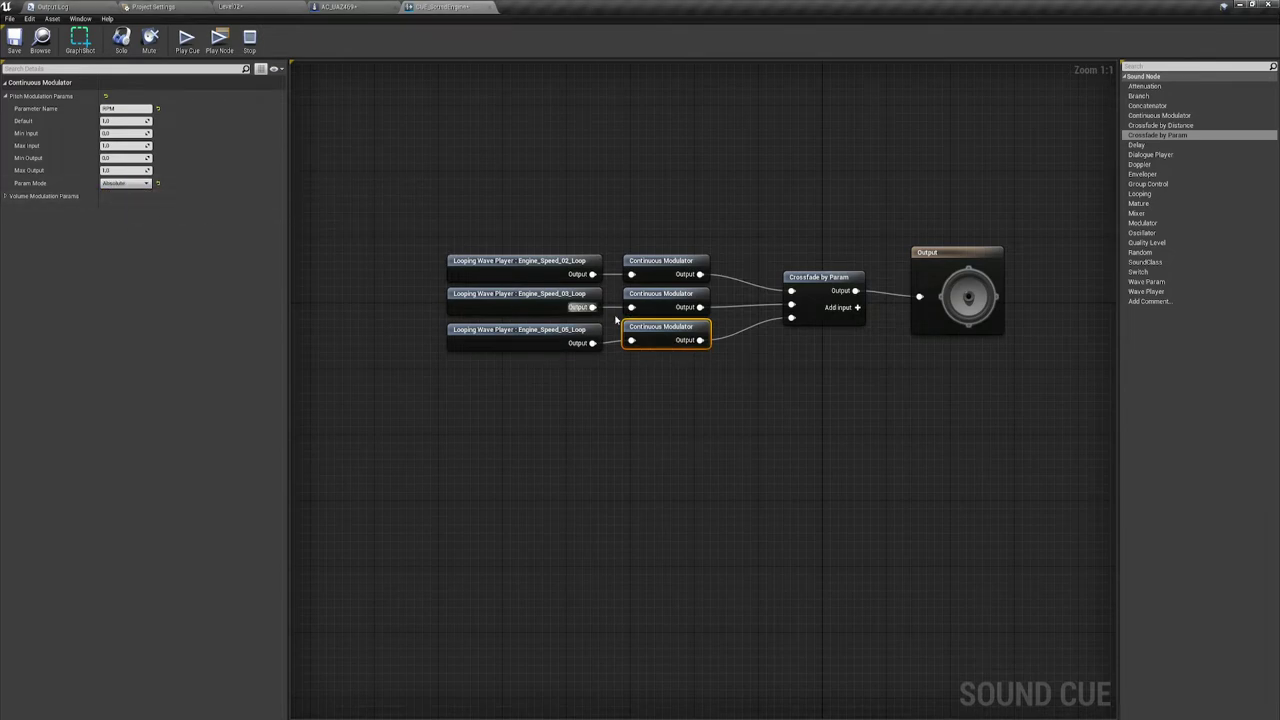
{"action": "left_click", "coordinate": [667, 294]}
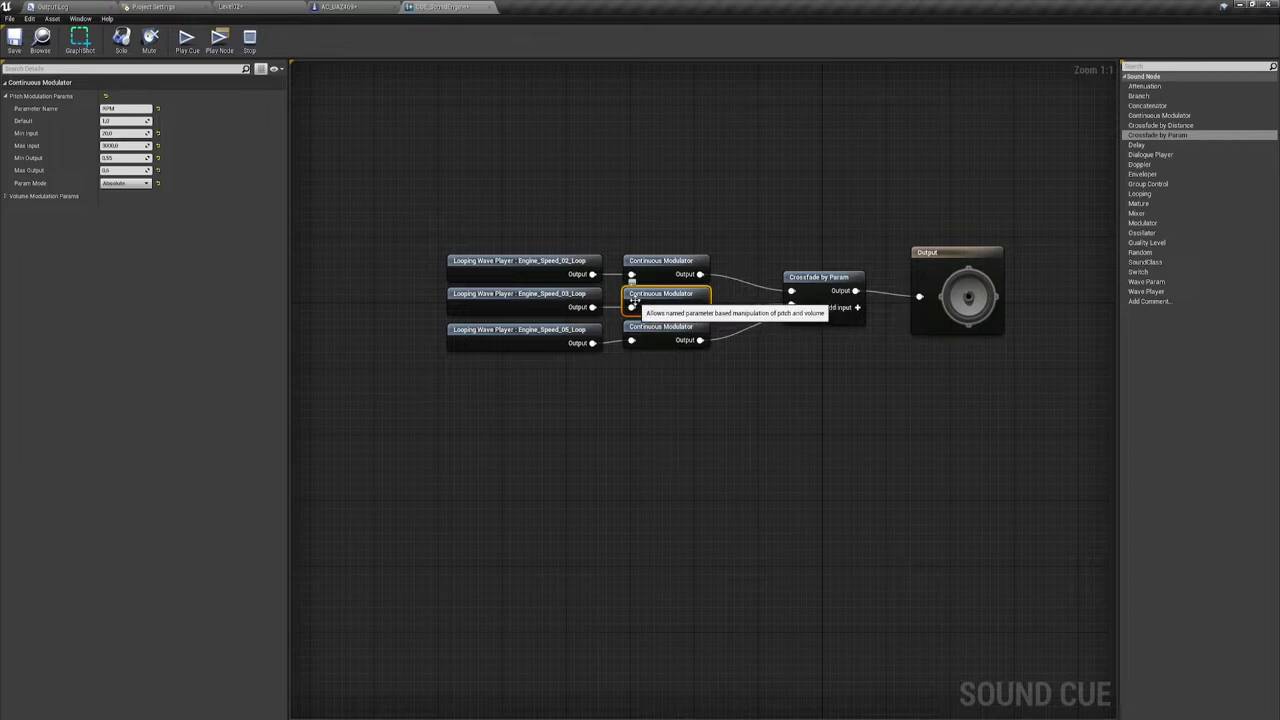
{"action": "left_click", "coordinate": [661, 338]}
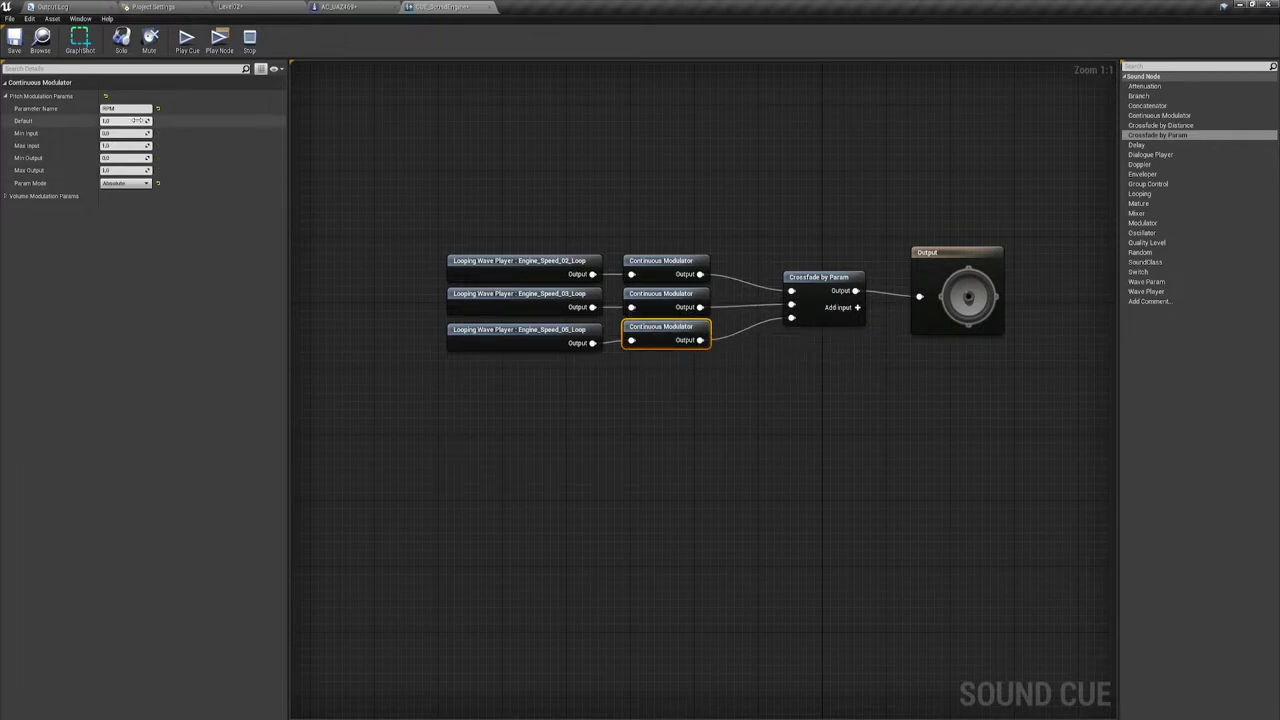
Give the bottom modulator Min Input 3000 and Max Input 6000.
{"action": "left_click", "coordinate": [122, 133]}
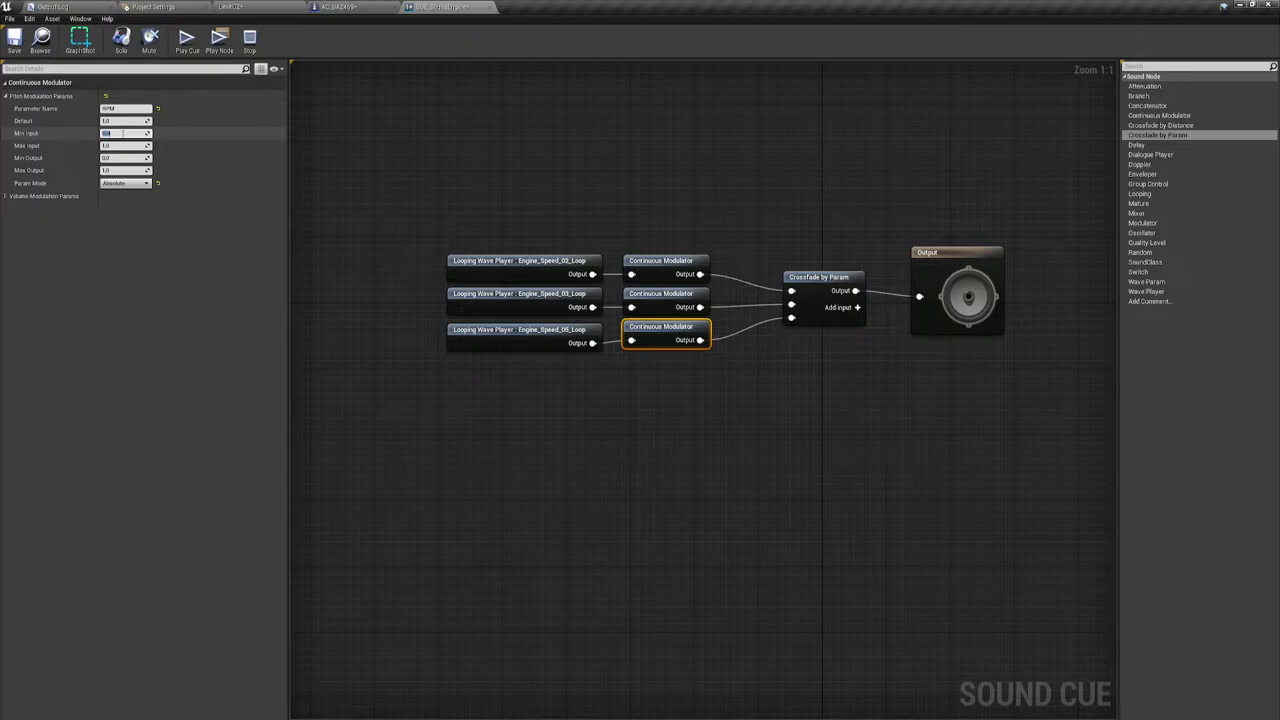
{"action": "type", "text": "3000"}
{"action": "left_click", "coordinate": [122, 145]}
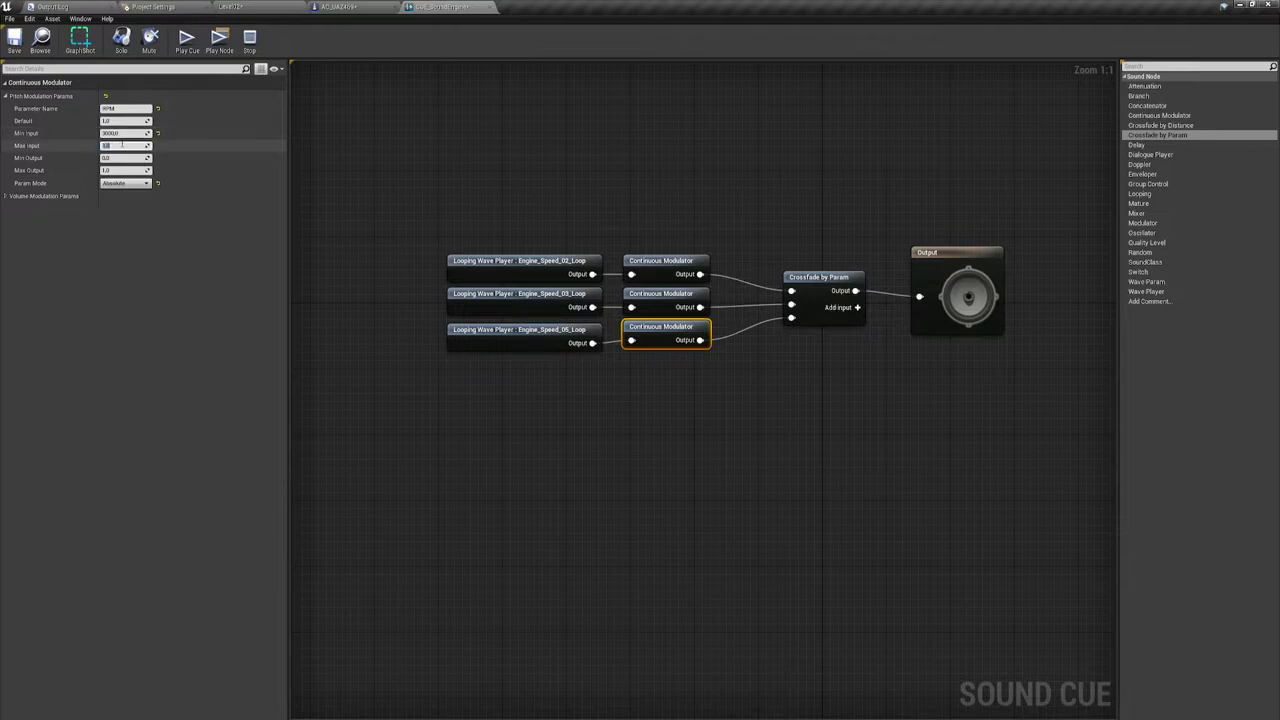
{"action": "type", "text": "5000"}
{"action": "key", "text": "Return"}
Set the bottom modulator's output range to Min 0.65 and Max 0.7.
{"action": "left_click", "coordinate": [135, 157]}
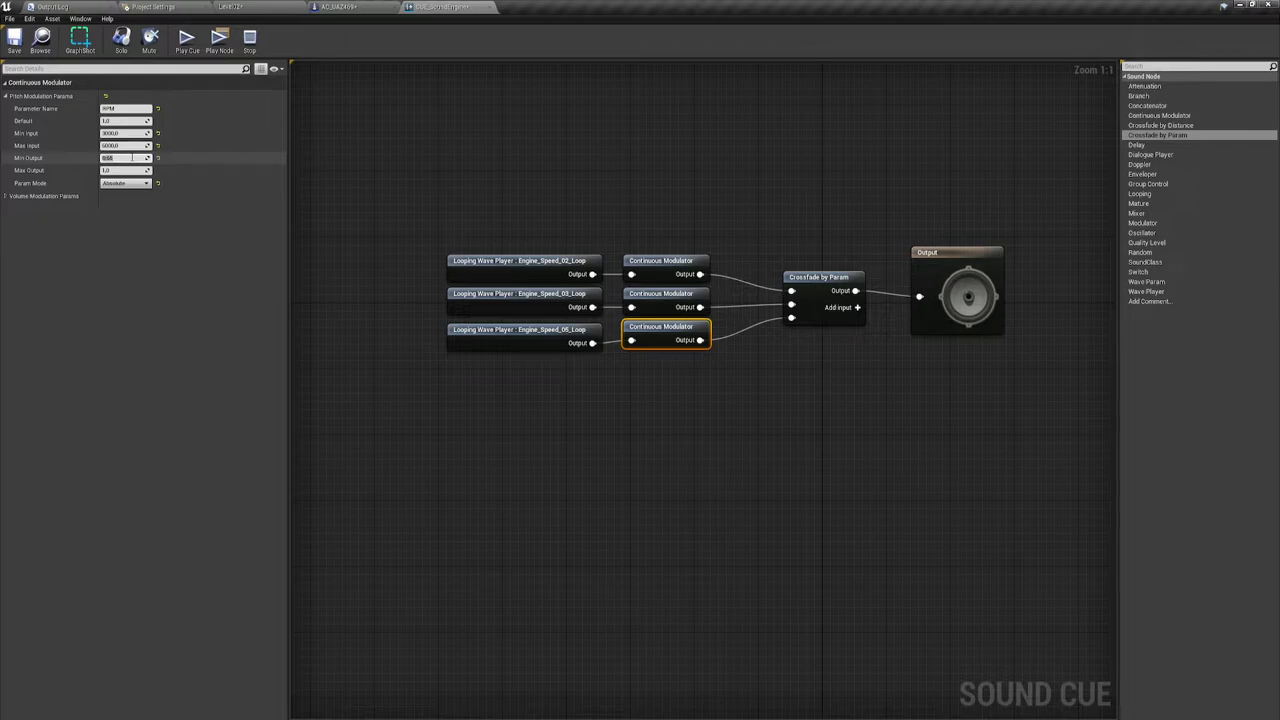
{"action": "left_click", "coordinate": [120, 171]}
{"action": "type", "text": "0.7"}
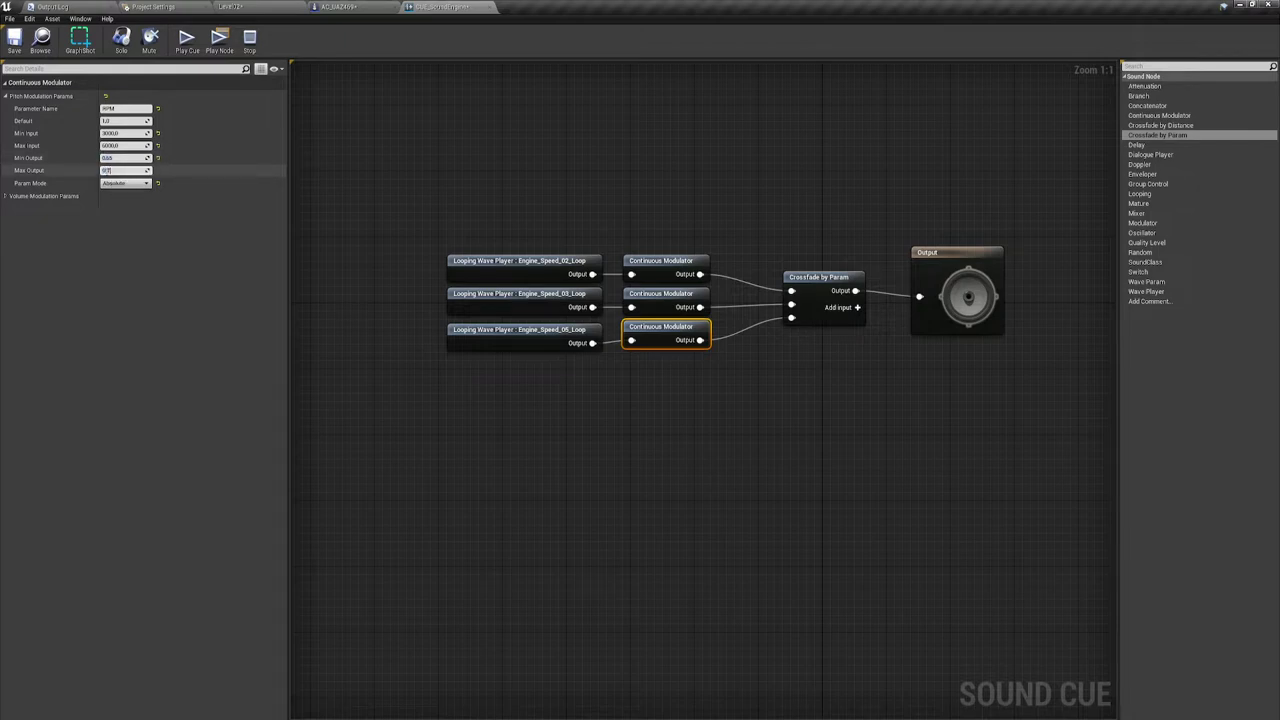
{"action": "key", "text": "Return"}
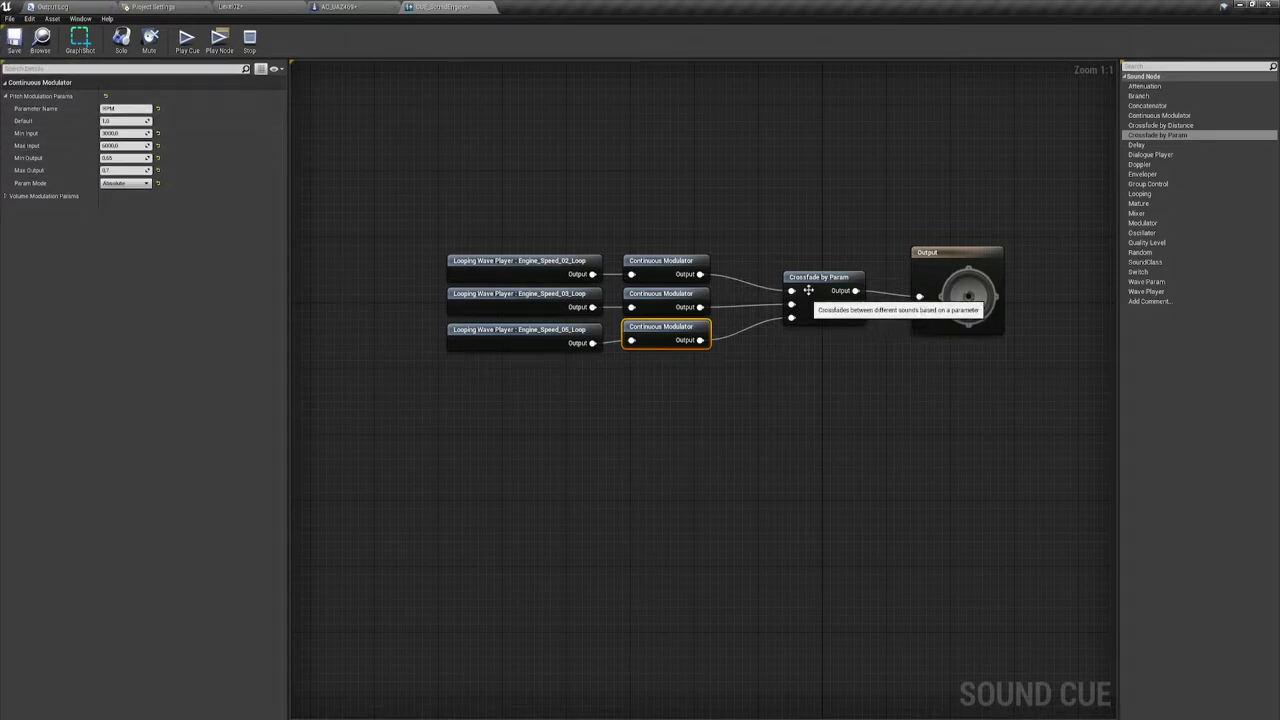
{"action": "left_click_drag", "start_coordinate": [791, 196], "coordinate": [823, 366]}
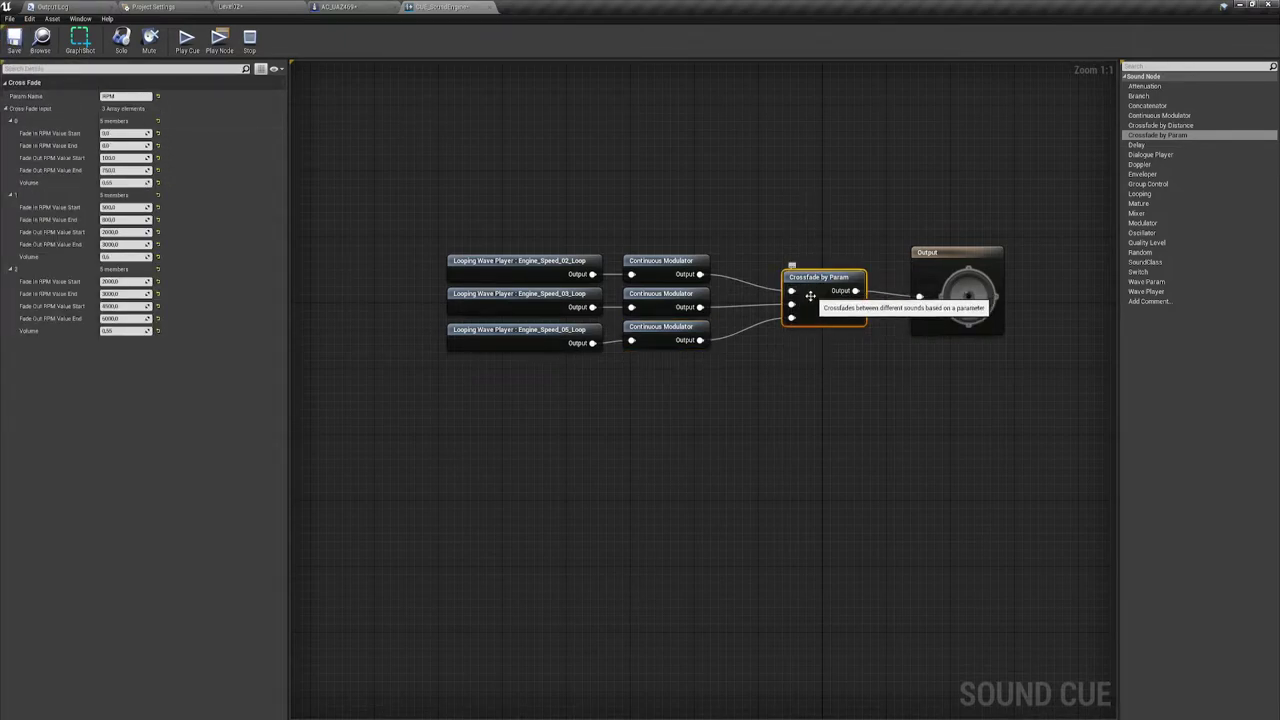
{"action": "left_click", "coordinate": [648, 338]}
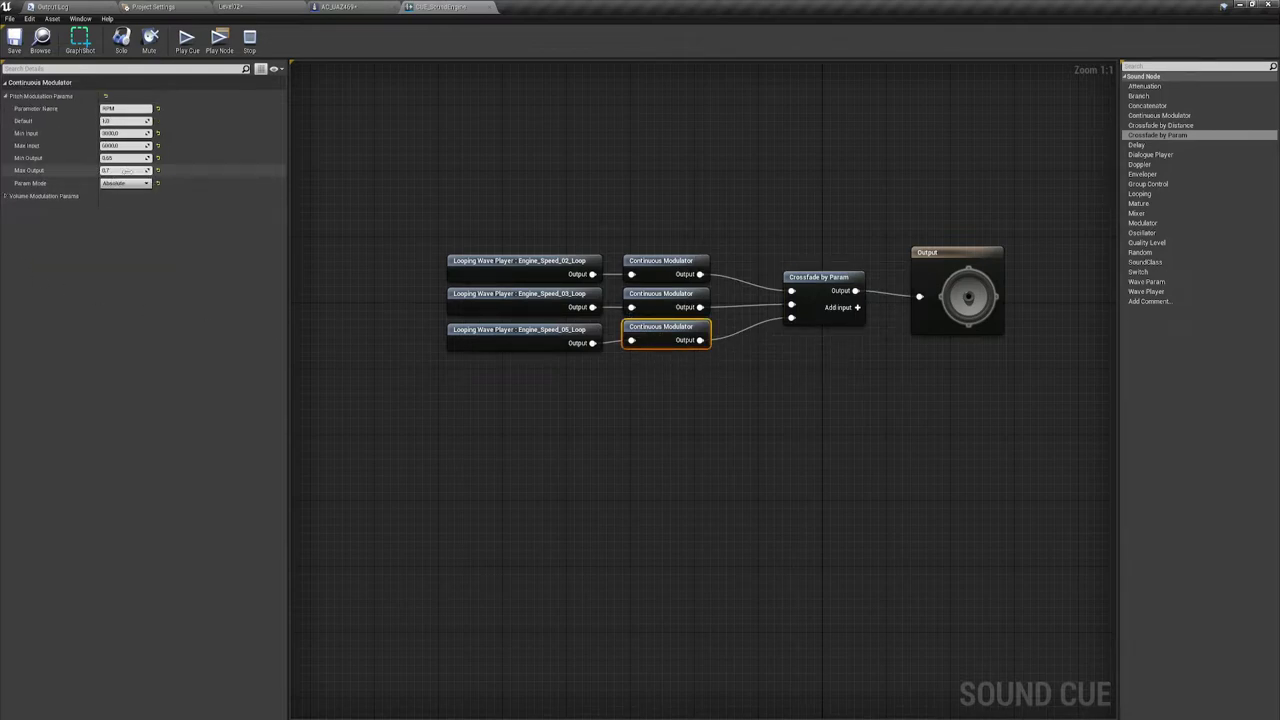
{"action": "left_click", "coordinate": [116, 158]}
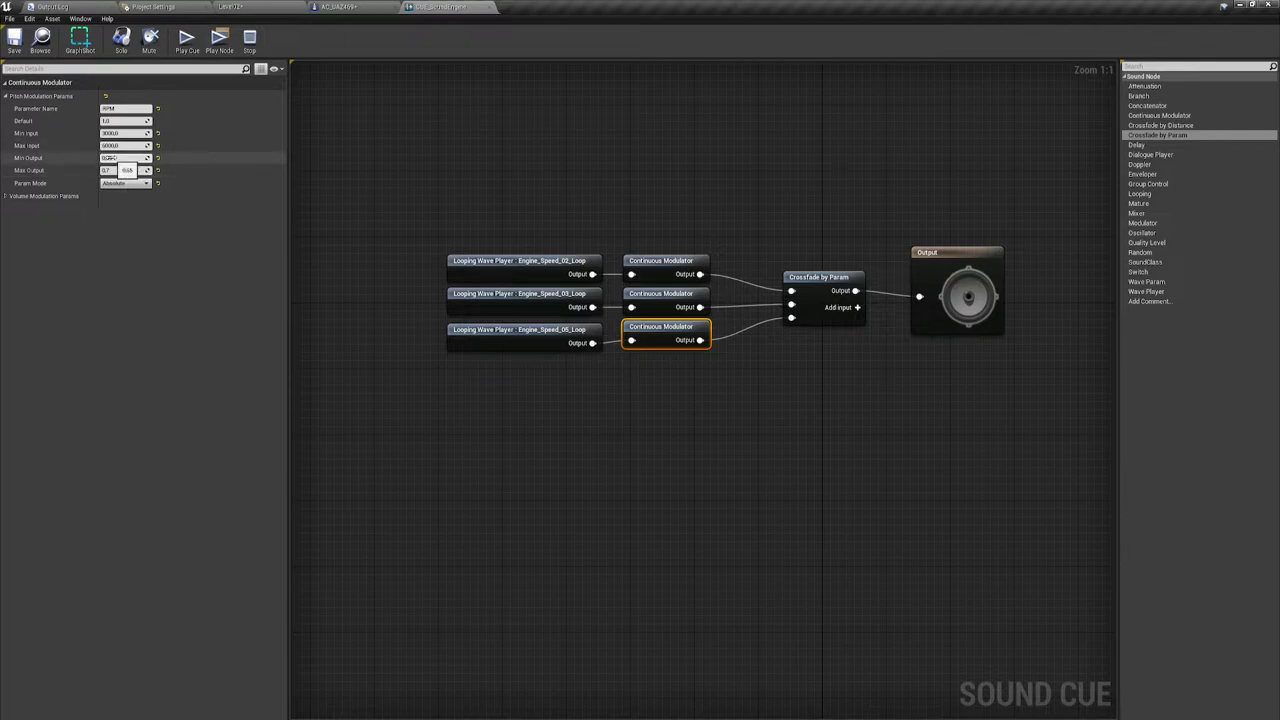
{"action": "key", "text": "Return"}
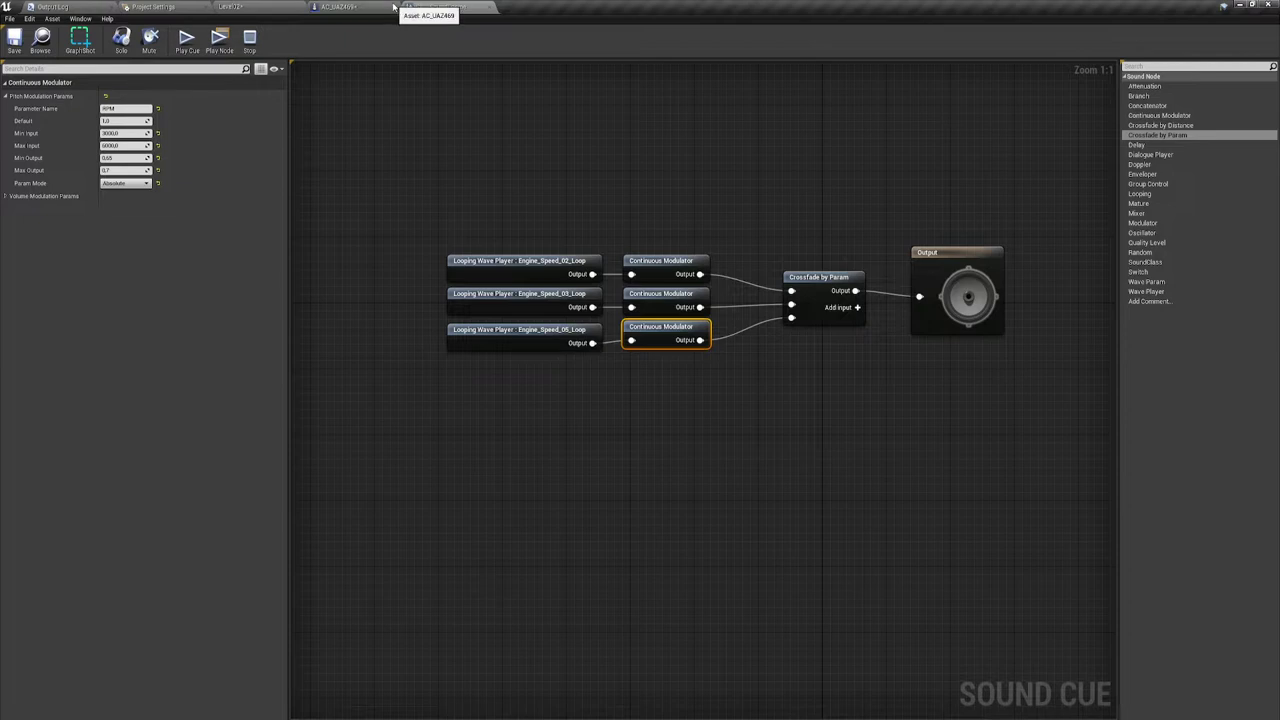
Return to the AC_UAZ469 event graph and frame the Event Tick, Go Car and Branch nodes.
{"action": "left_click", "coordinate": [362, 7]}
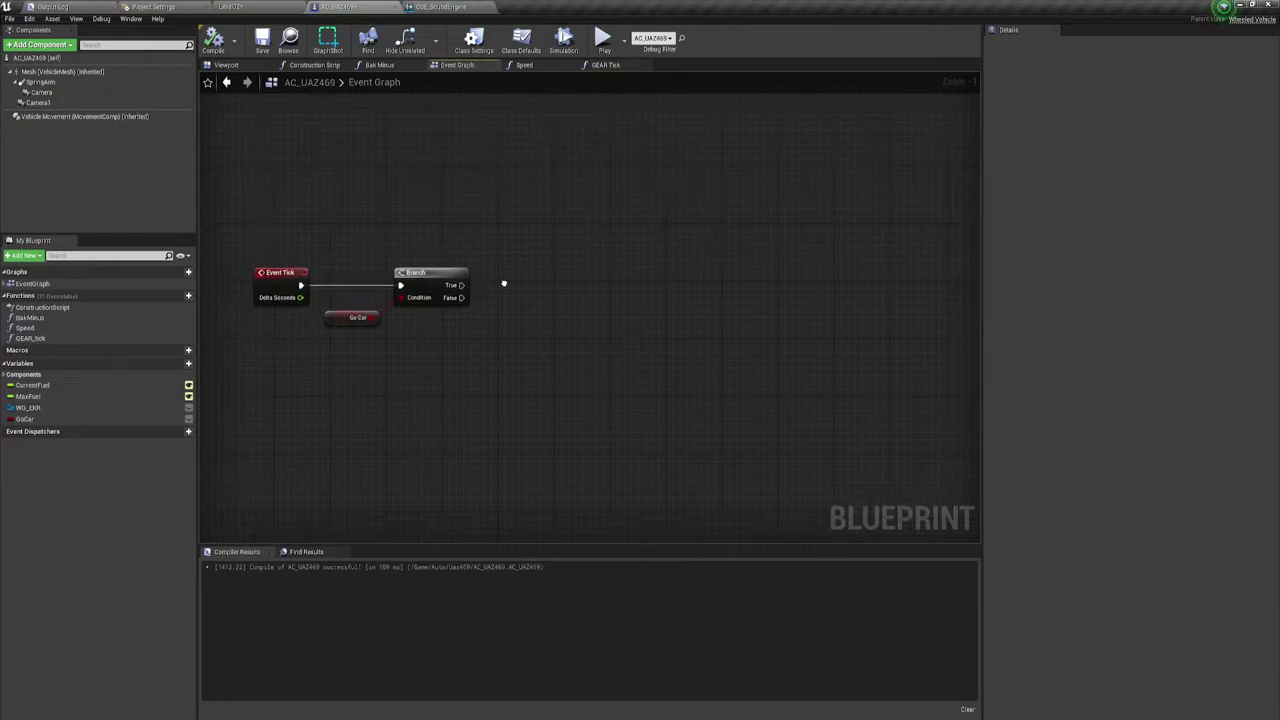
{"action": "right_click_drag", "start_coordinate": [445, 242], "coordinate": [586, 306]}
{"action": "mouse_move", "coordinate": [346, 212]}
{"action": "left_mouse_down"}
{"action": "mouse_move", "coordinate": [490, 381]}
{"action": "mouse_move", "coordinate": [646, 389]}
{"action": "left_mouse_up"}
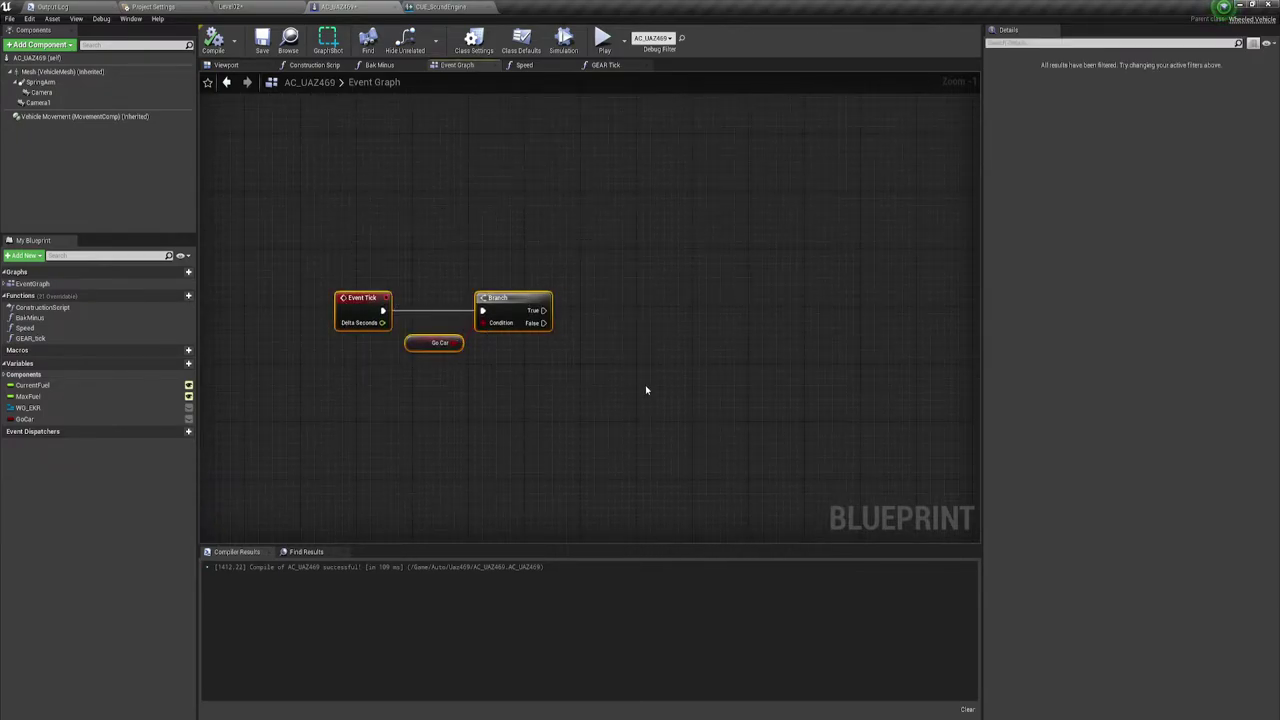
{"action": "right_click_drag", "start_coordinate": [690, 350], "coordinate": [623, 344]}
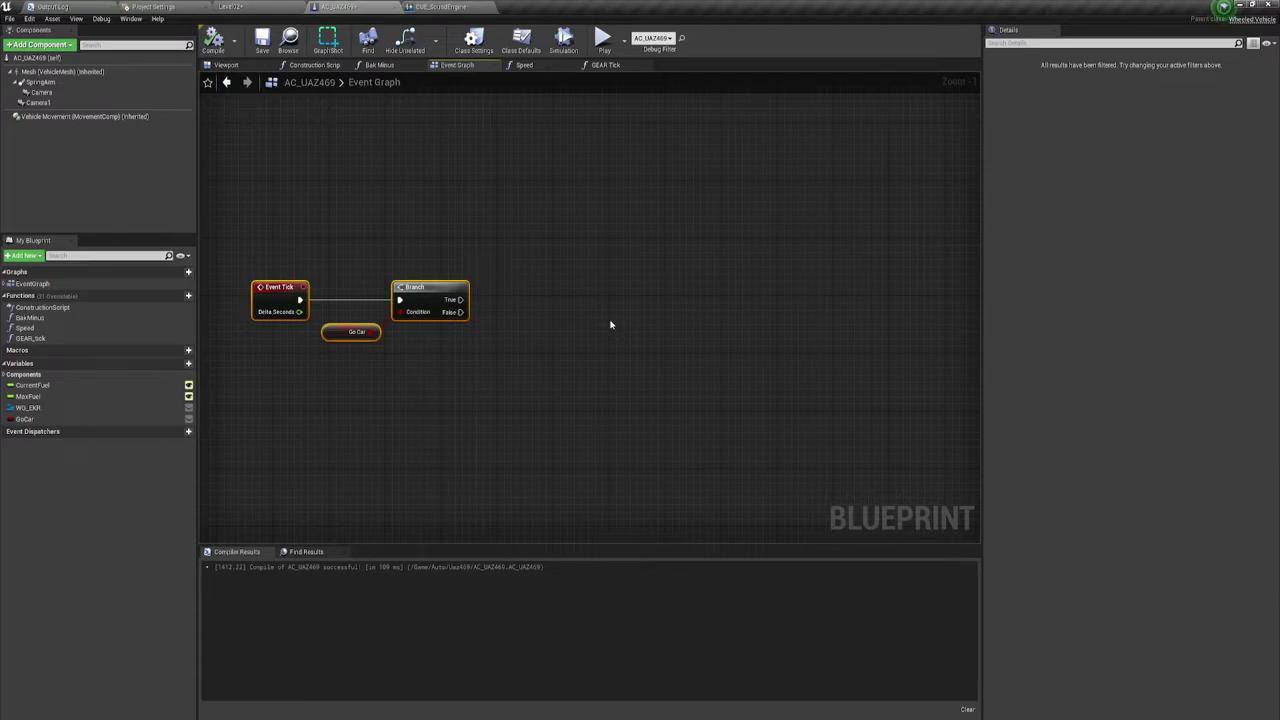
{"action": "right_click_drag", "start_coordinate": [610, 295], "coordinate": [590, 316]}
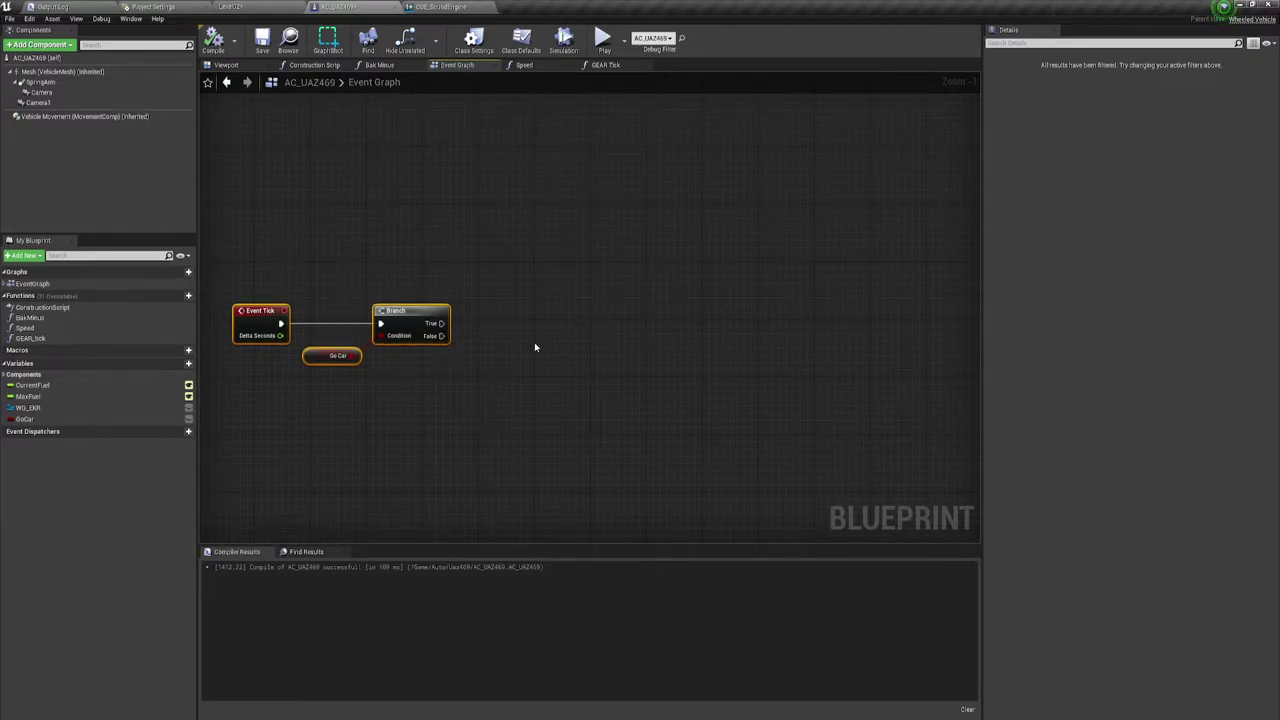
{"action": "right_click_drag", "start_coordinate": [534, 347], "coordinate": [509, 370]}
Select Go Car and Branch, zoom out and push the nodes to the top of the graph.
{"action": "mouse_move", "coordinate": [324, 399]}
{"action": "left_mouse_down"}
{"action": "mouse_move", "coordinate": [400, 277]}
{"action": "mouse_move", "coordinate": [417, 301]}
{"action": "left_mouse_up"}
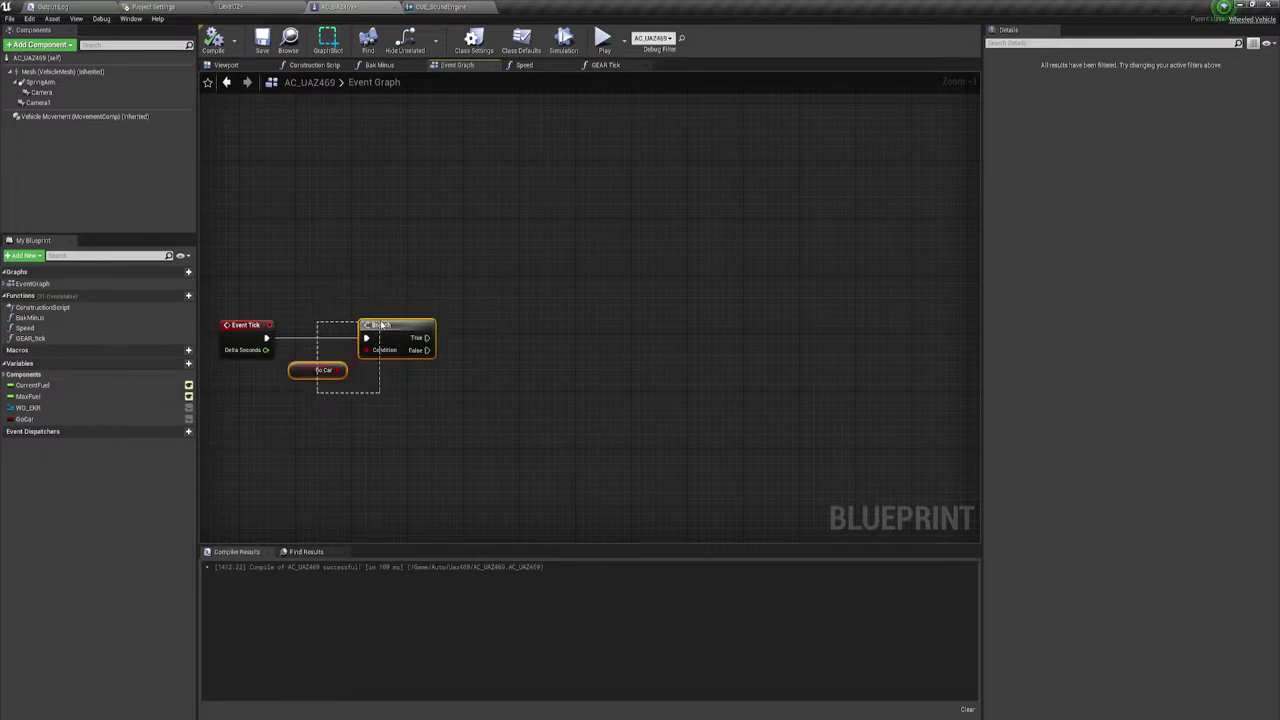
{"action": "left_click_drag", "start_coordinate": [300, 406], "coordinate": [340, 282]}
{"action": "left_click_drag", "start_coordinate": [379, 405], "coordinate": [397, 316]}
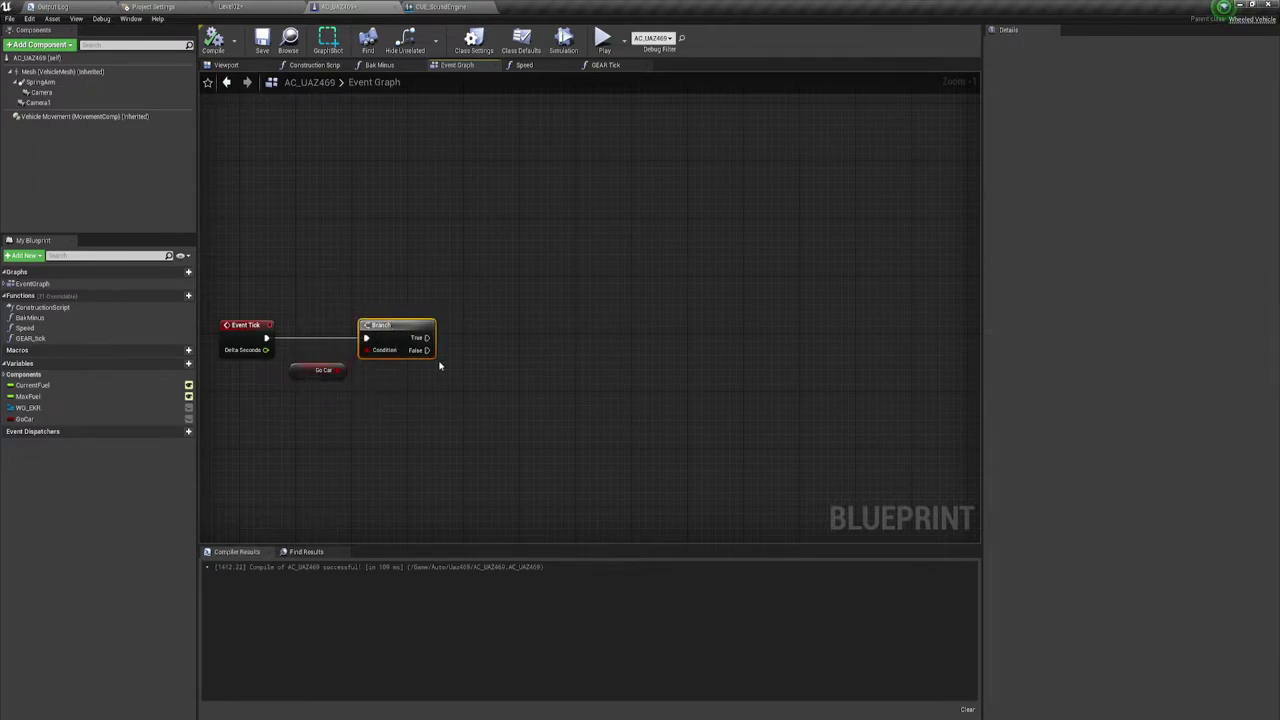
{"action": "scroll", "coordinate": [437, 363], "scroll_direction": "down", "scroll_amount": 3}
{"action": "mouse_move", "coordinate": [529, 363]}
{"action": "right_mouse_down"}
{"action": "mouse_move", "coordinate": [549, 146]}
{"action": "mouse_move", "coordinate": [386, 168]}
{"action": "right_mouse_up"}
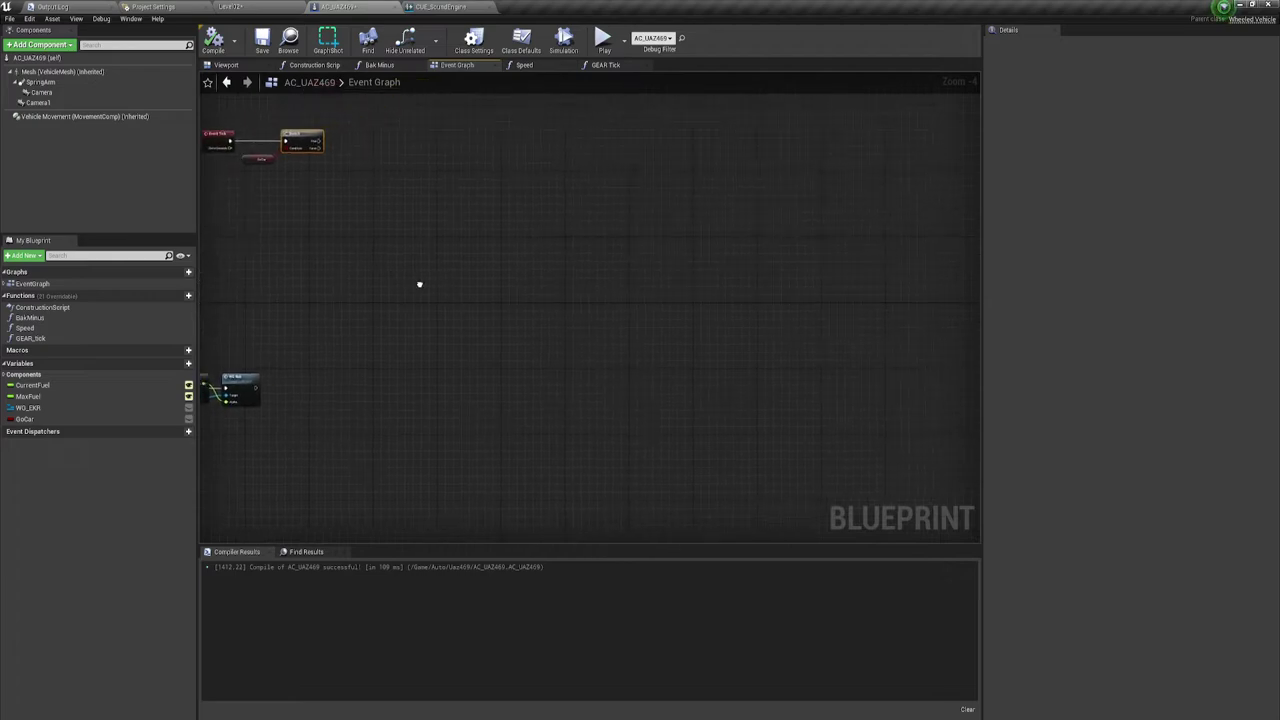
Add a Q key event node to the event graph via a 'q key' search.
{"action": "right_click", "coordinate": [430, 297]}
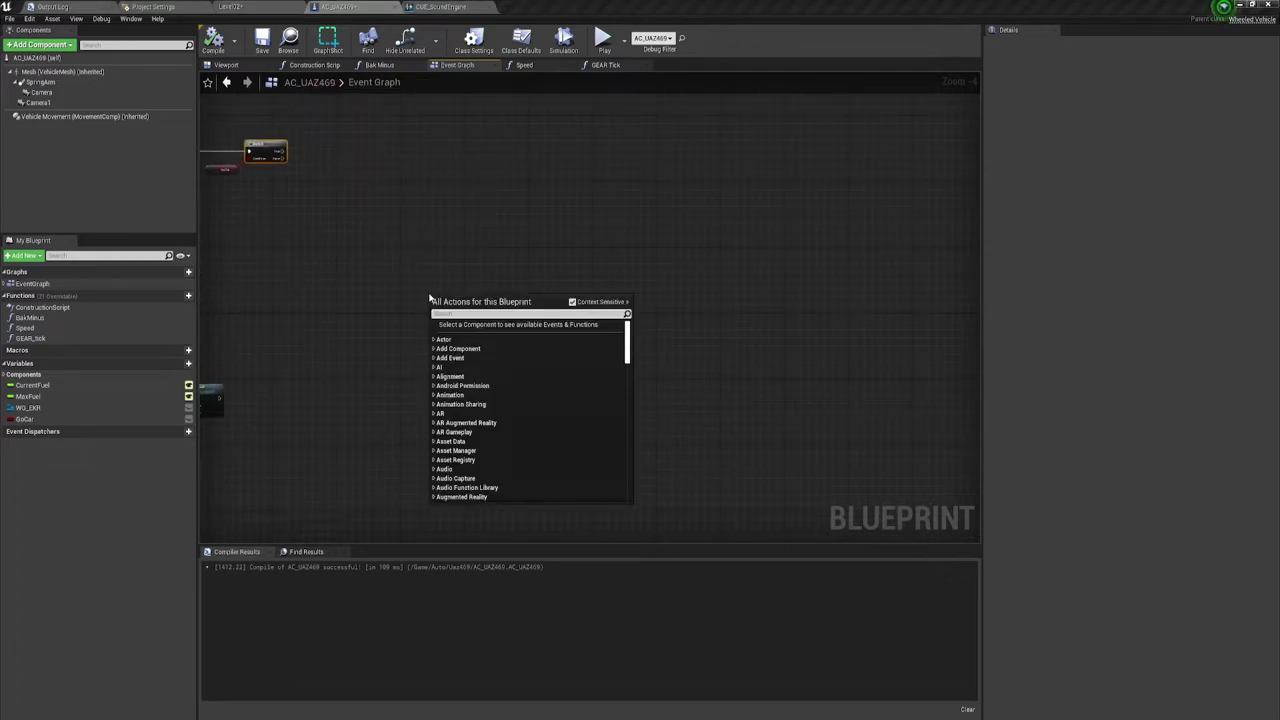
{"action": "type", "text": "q"}
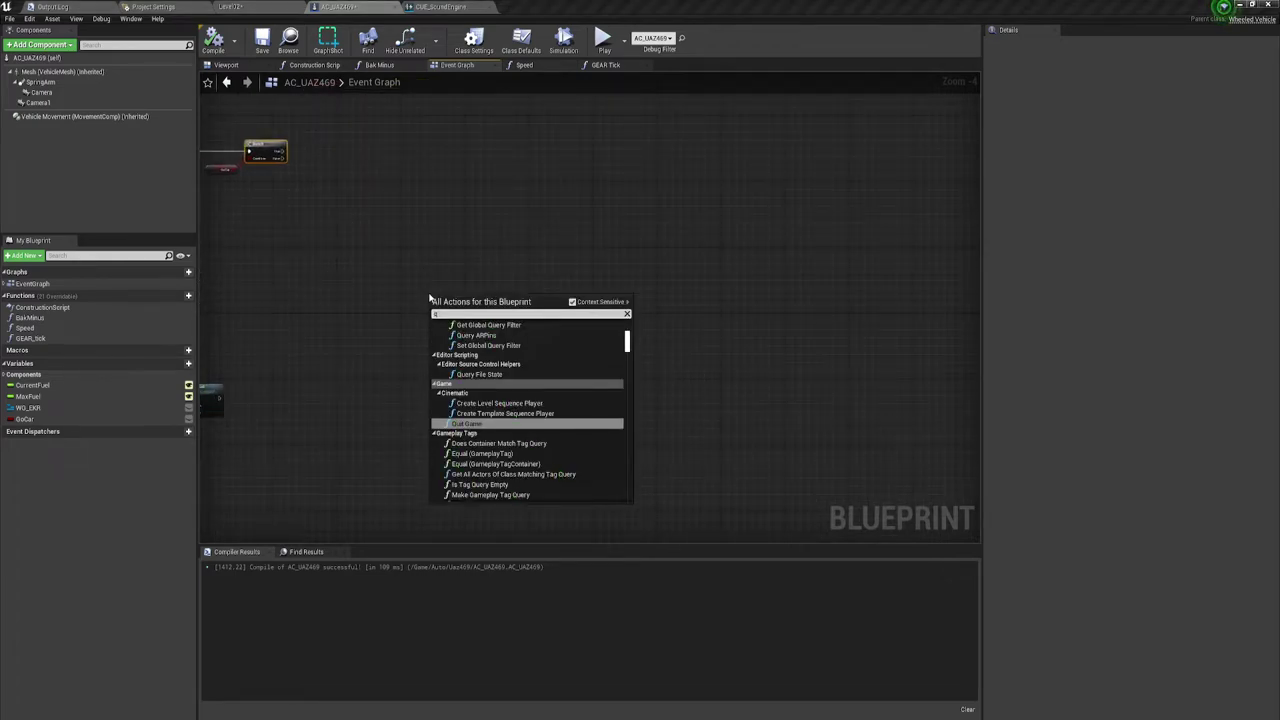
{"action": "type", "text": " key"}
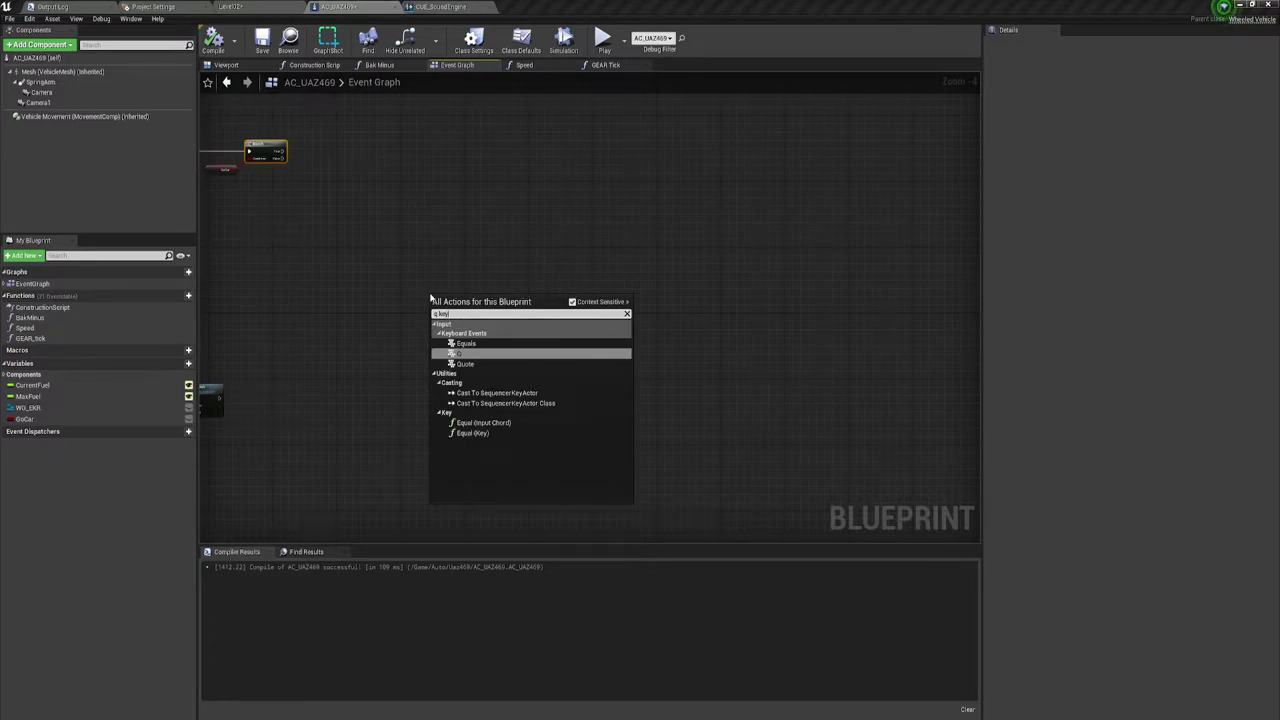
{"action": "left_click", "coordinate": [463, 354]}
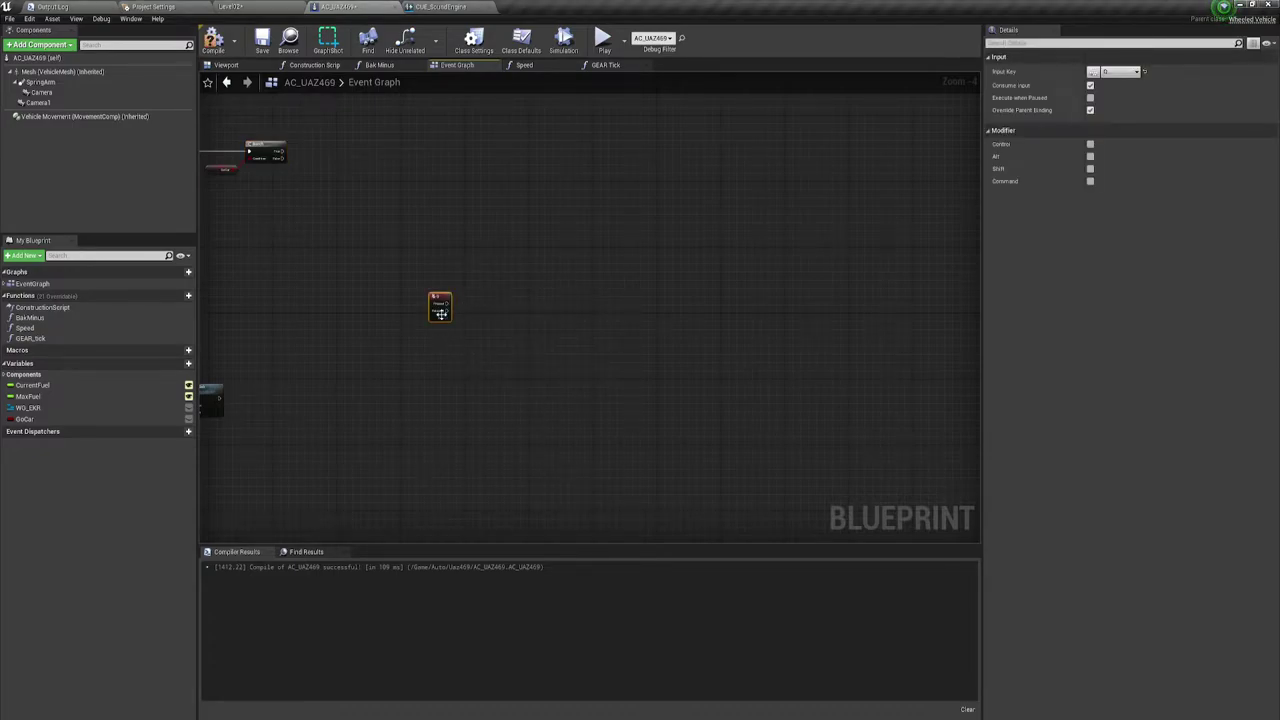
{"action": "scroll", "coordinate": [464, 356], "scroll_direction": "up", "scroll_amount": 4}
{"action": "right_click_drag", "start_coordinate": [491, 334], "coordinate": [339, 331]}
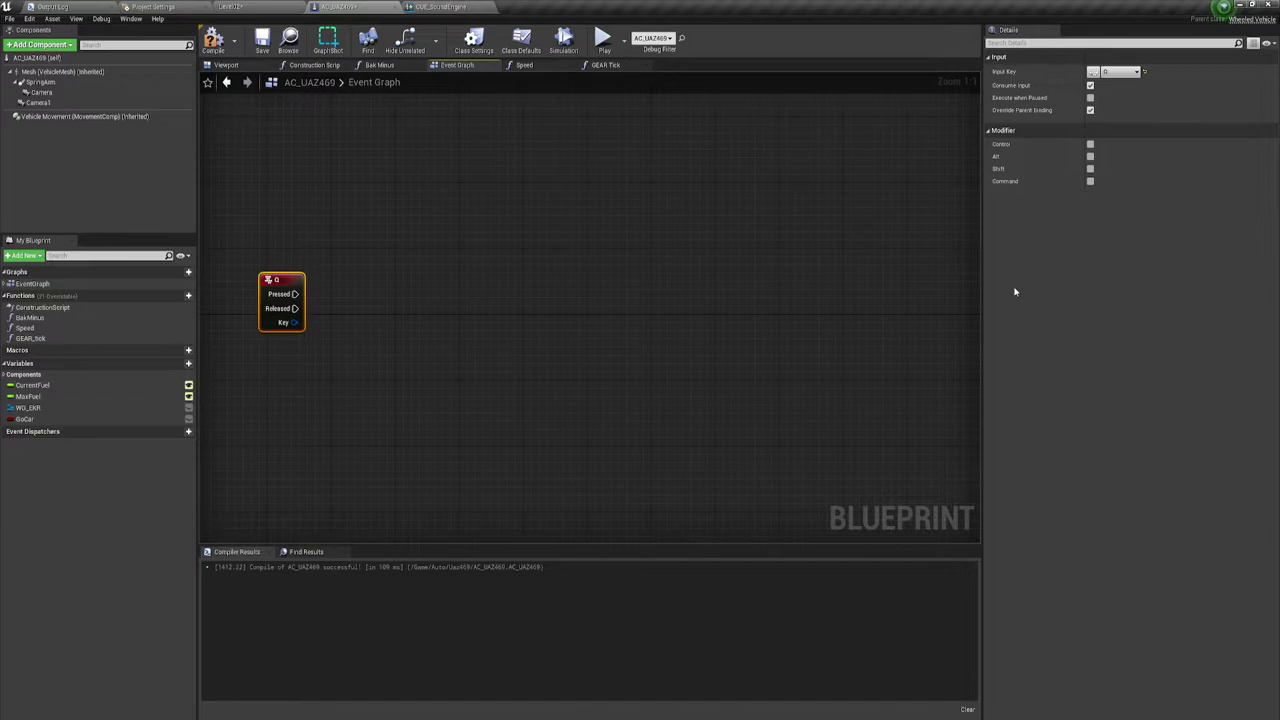
{"action": "left_click_drag", "start_coordinate": [981, 287], "coordinate": [1068, 287]}
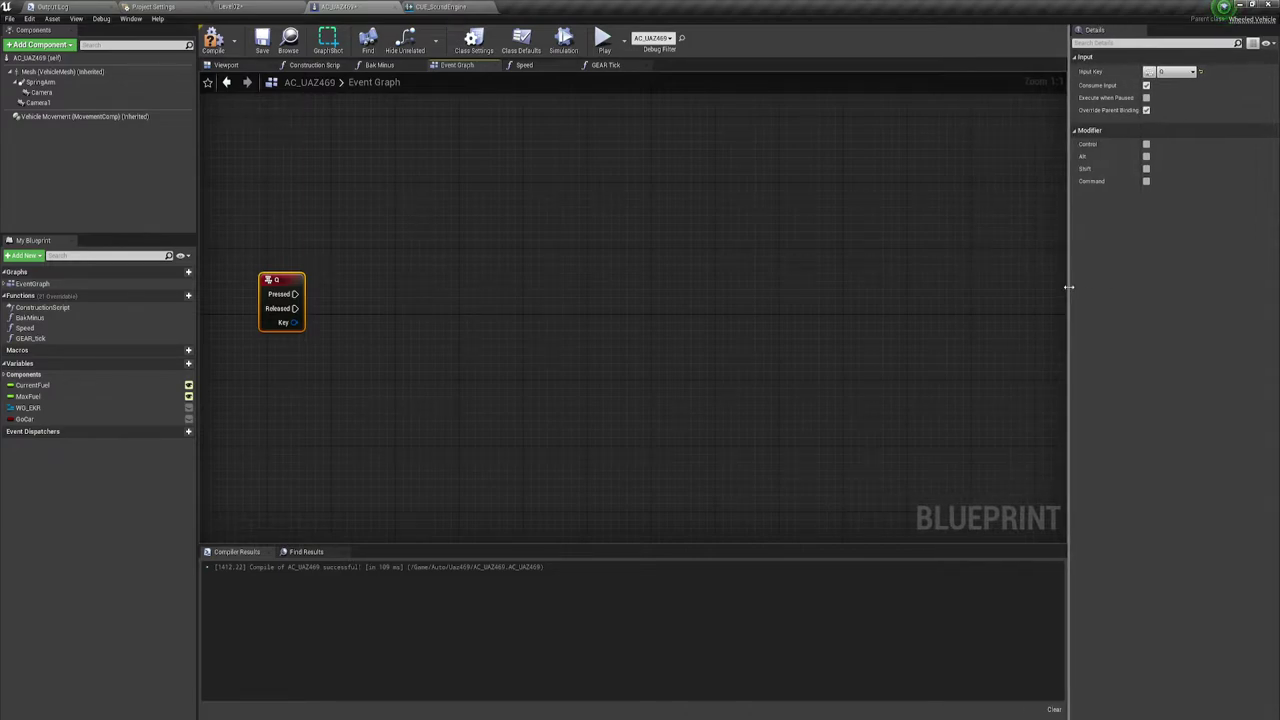
{"action": "right_click_drag", "start_coordinate": [382, 323], "coordinate": [391, 338]}
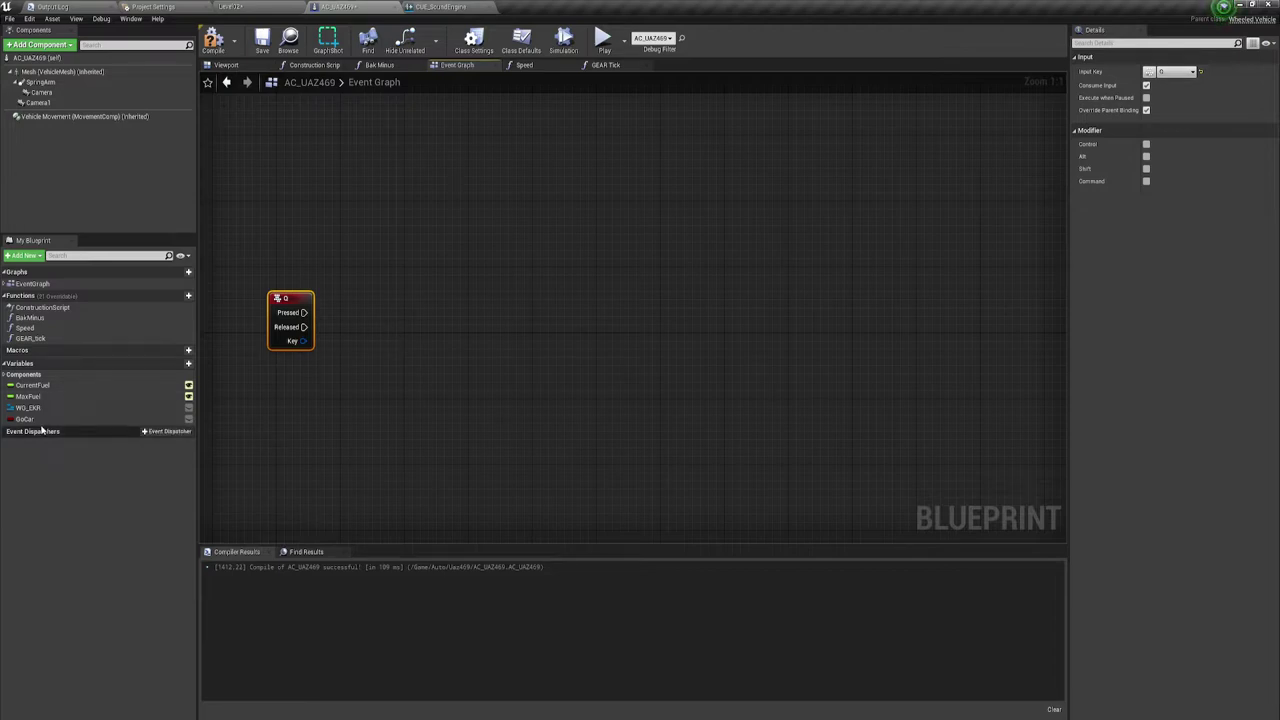
Add a Go Car getter and a Branch driven by Q's Pressed, with Go Car as Condition.
{"action": "left_click_drag", "start_coordinate": [24, 419], "coordinate": [330, 355], "text": "ctrl"}
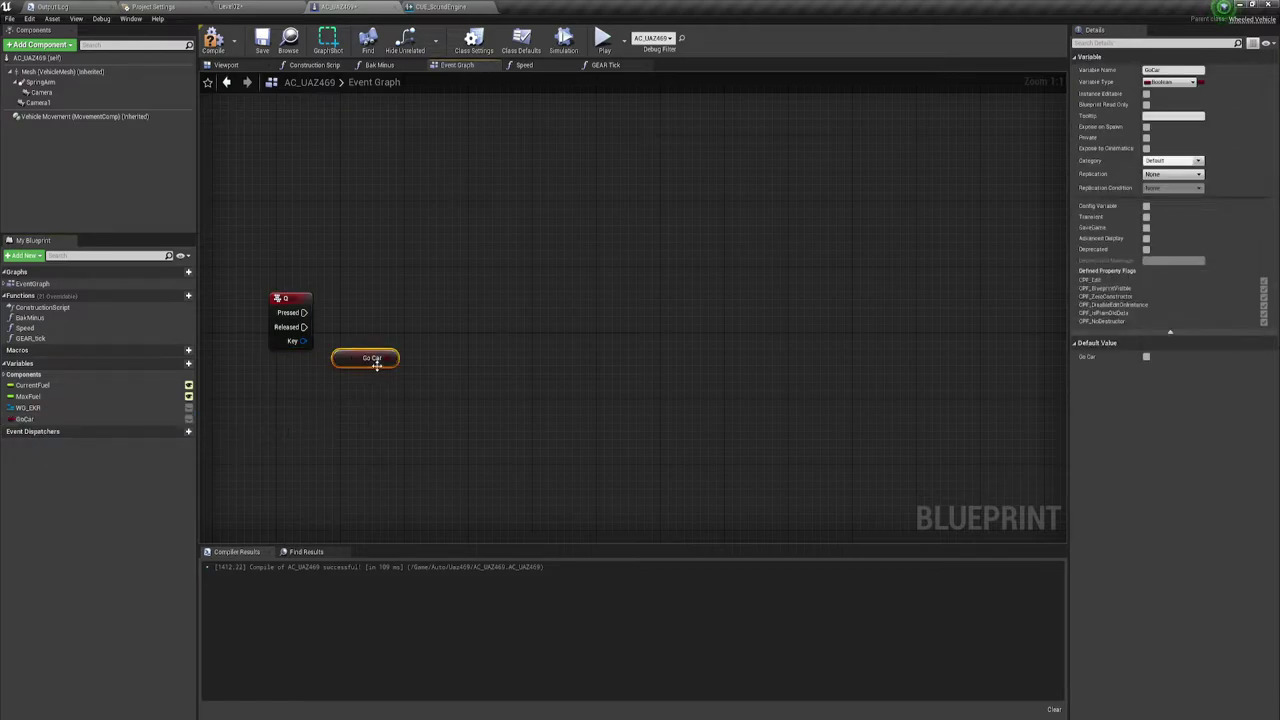
{"action": "left_click", "coordinate": [389, 293]}
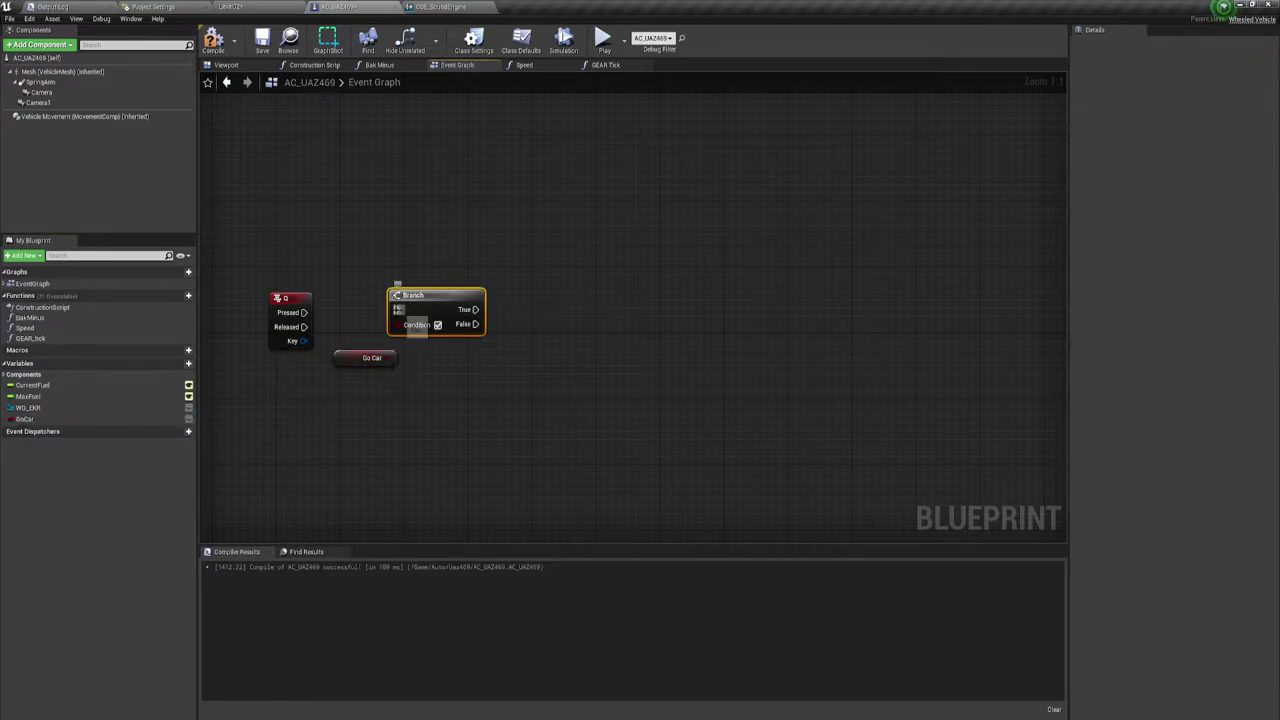
{"action": "left_click_drag", "start_coordinate": [396, 310], "coordinate": [304, 312]}
{"action": "left_click_drag", "start_coordinate": [377, 360], "coordinate": [400, 325]}
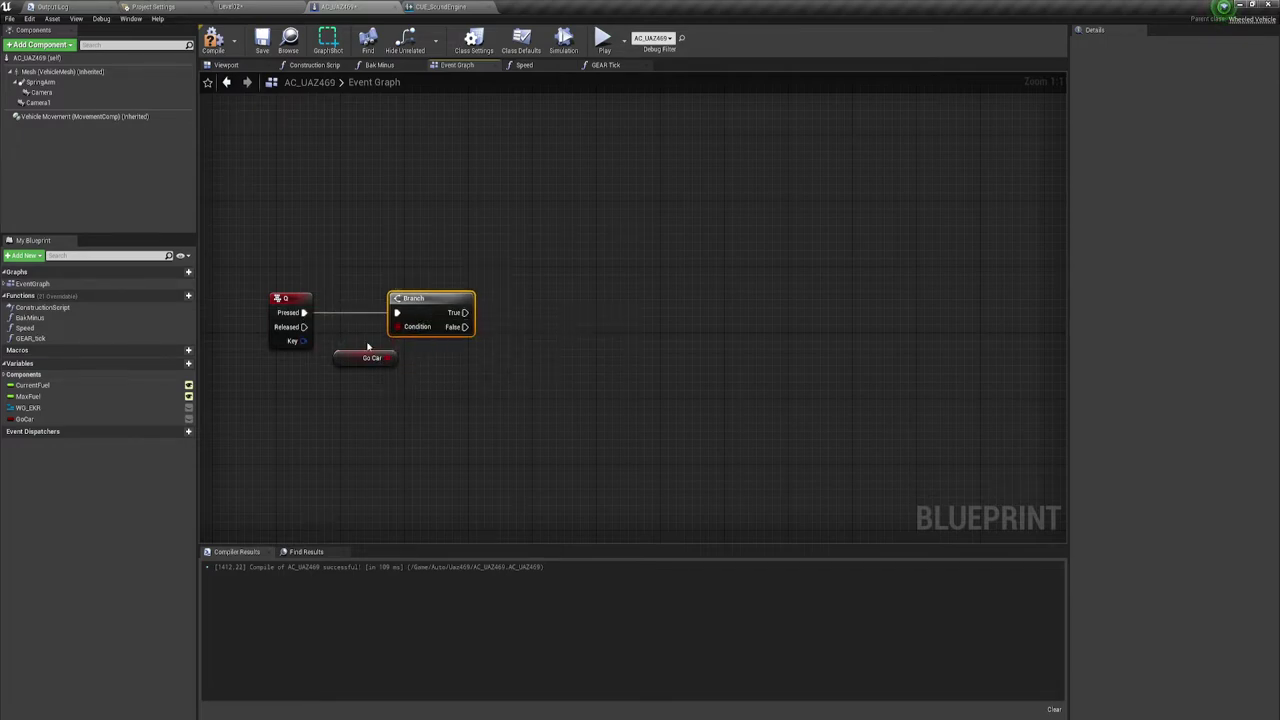
Arrange the Go Car and Branch nodes neatly beside the Q event.
{"action": "left_click_drag", "start_coordinate": [342, 358], "coordinate": [278, 366]}
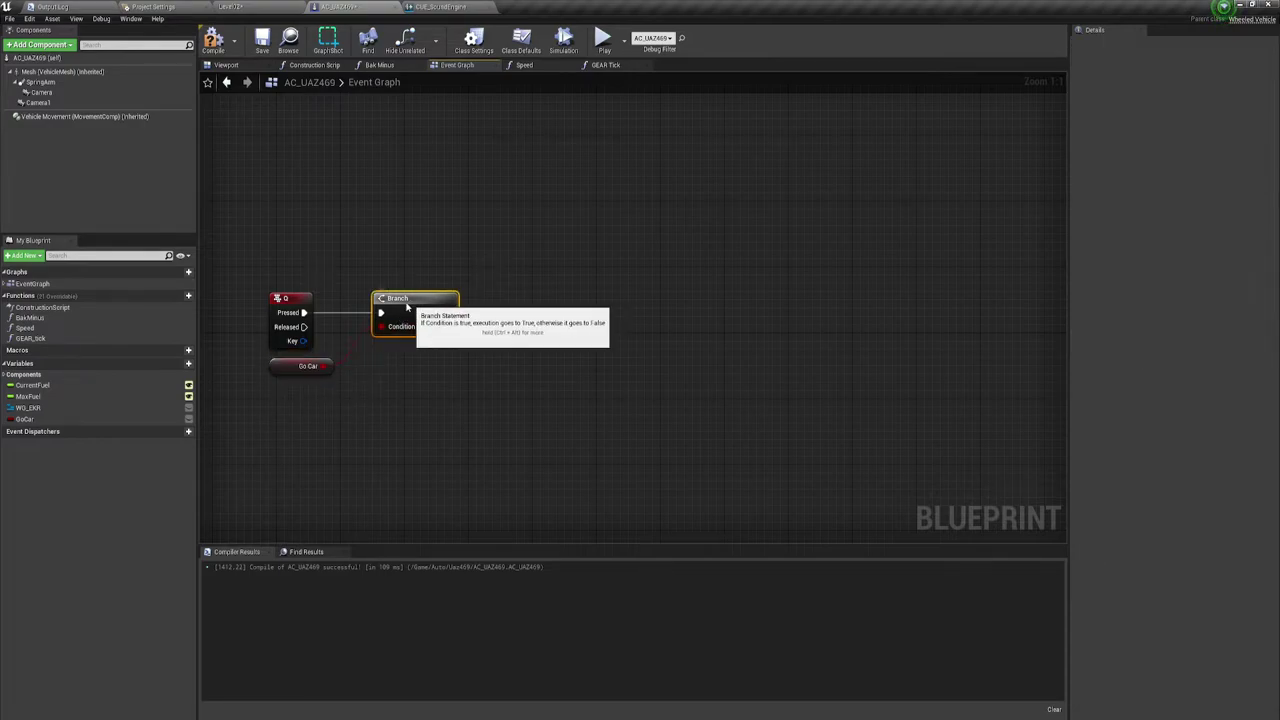
{"action": "left_click_drag", "start_coordinate": [415, 327], "coordinate": [375, 327]}
{"action": "right_click_drag", "start_coordinate": [420, 374], "coordinate": [423, 357]}
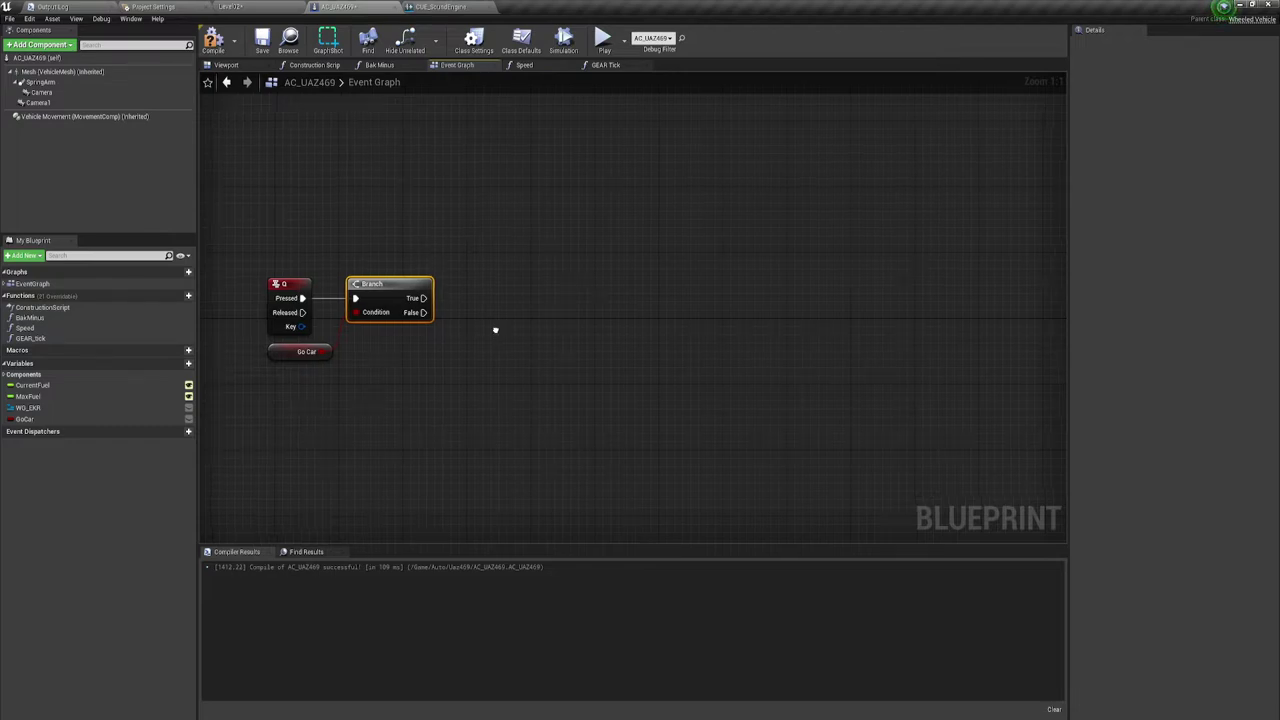
{"action": "right_click_drag", "start_coordinate": [497, 329], "coordinate": [489, 335]}
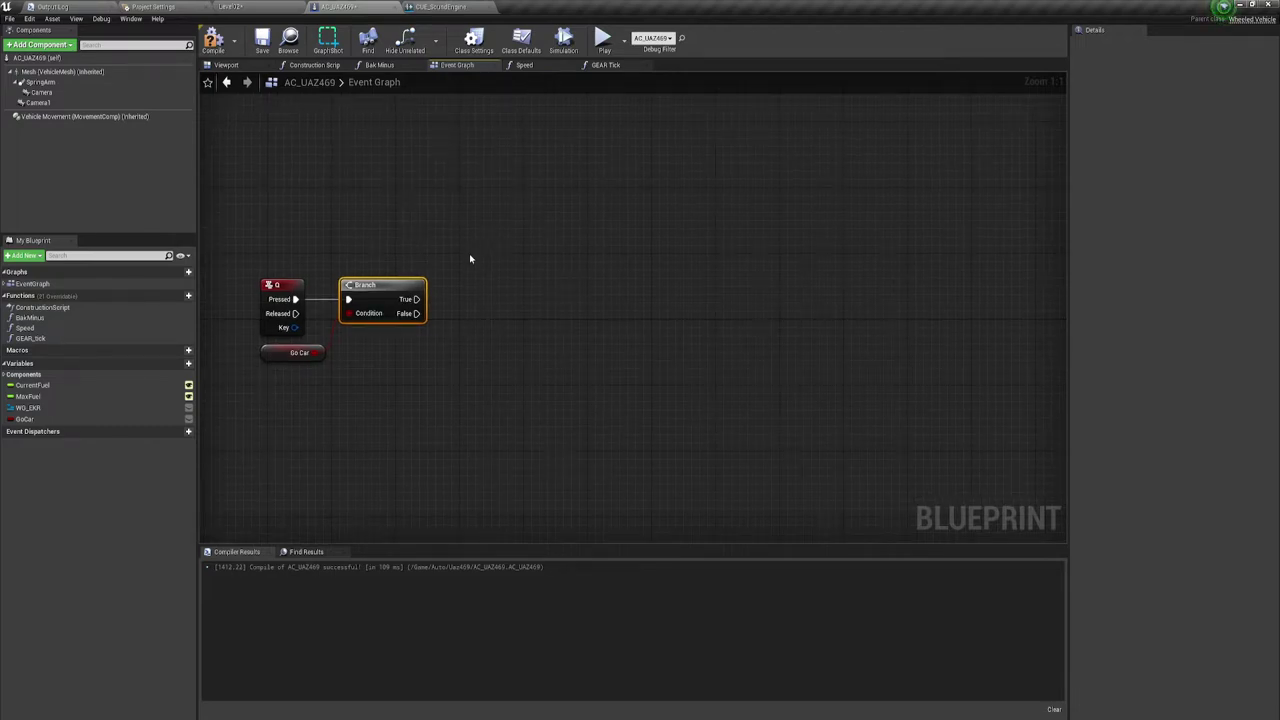
{"action": "right_click_drag", "start_coordinate": [509, 274], "coordinate": [523, 294]}
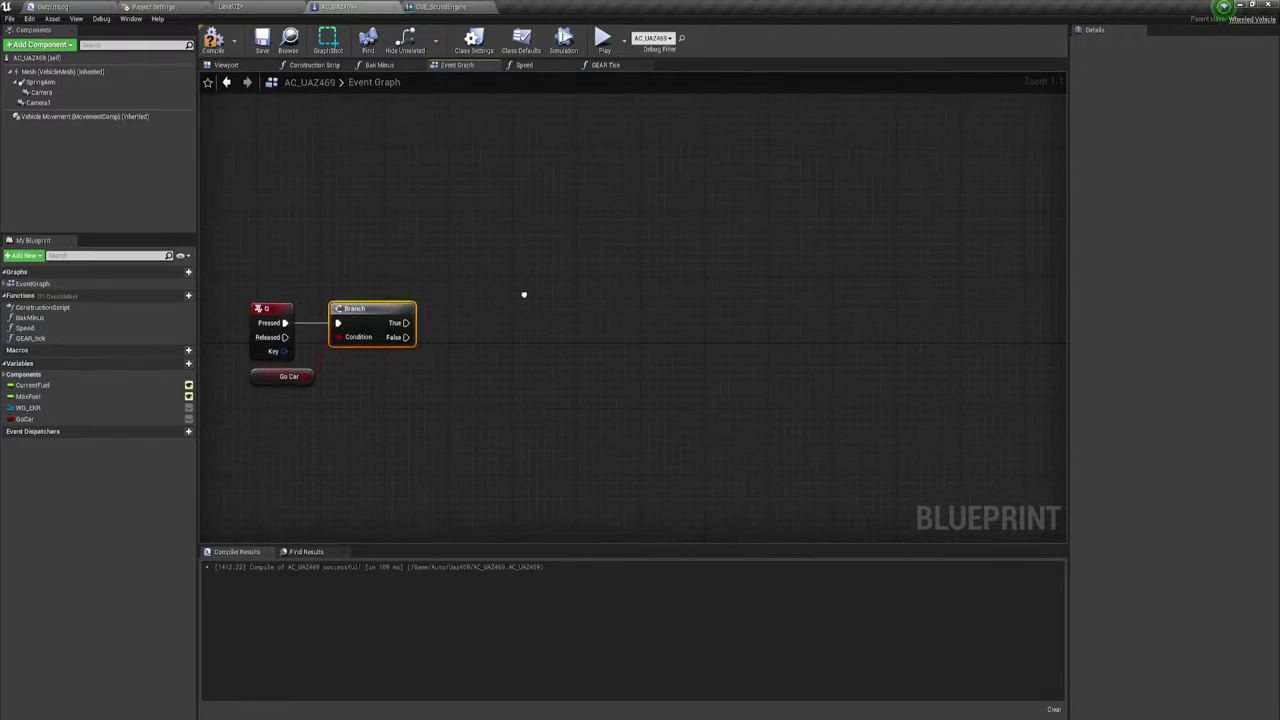
{"action": "left_click", "coordinate": [523, 294]}
Show the UAZ vehicle mesh in the Viewport from a front three-quarter angle.
{"action": "left_click", "coordinate": [58, 72]}
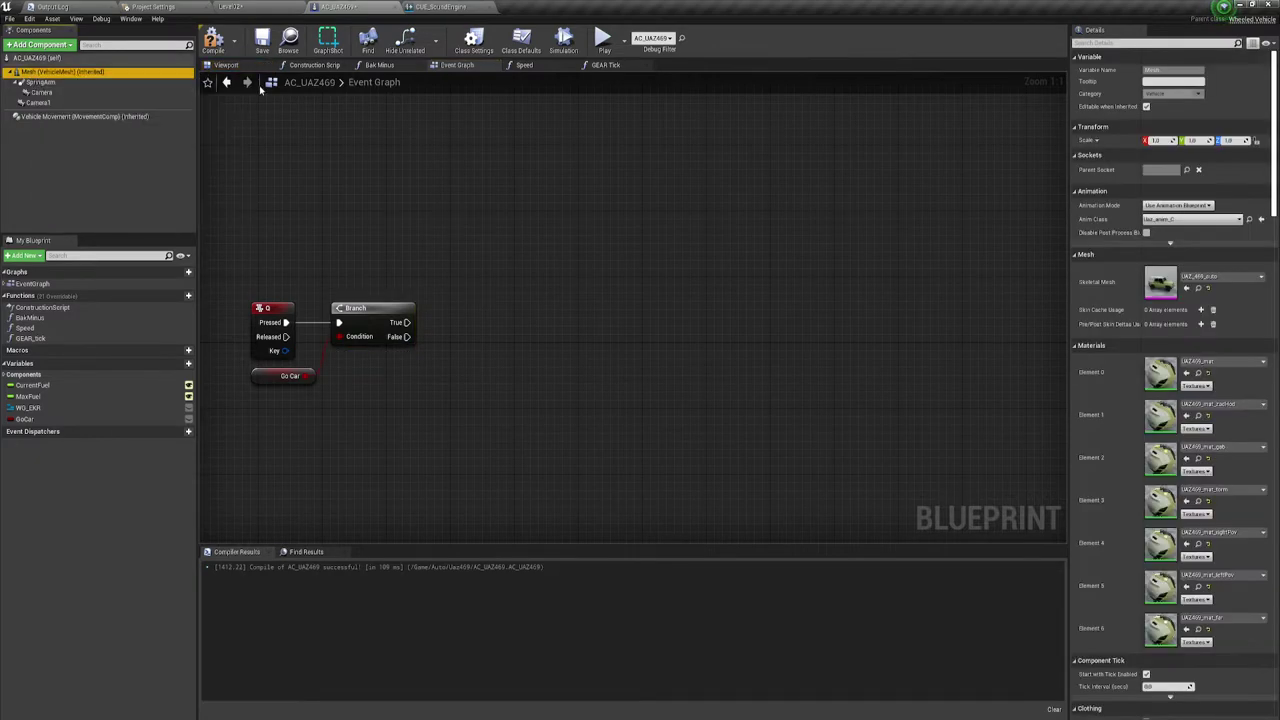
{"action": "left_click", "coordinate": [226, 64]}
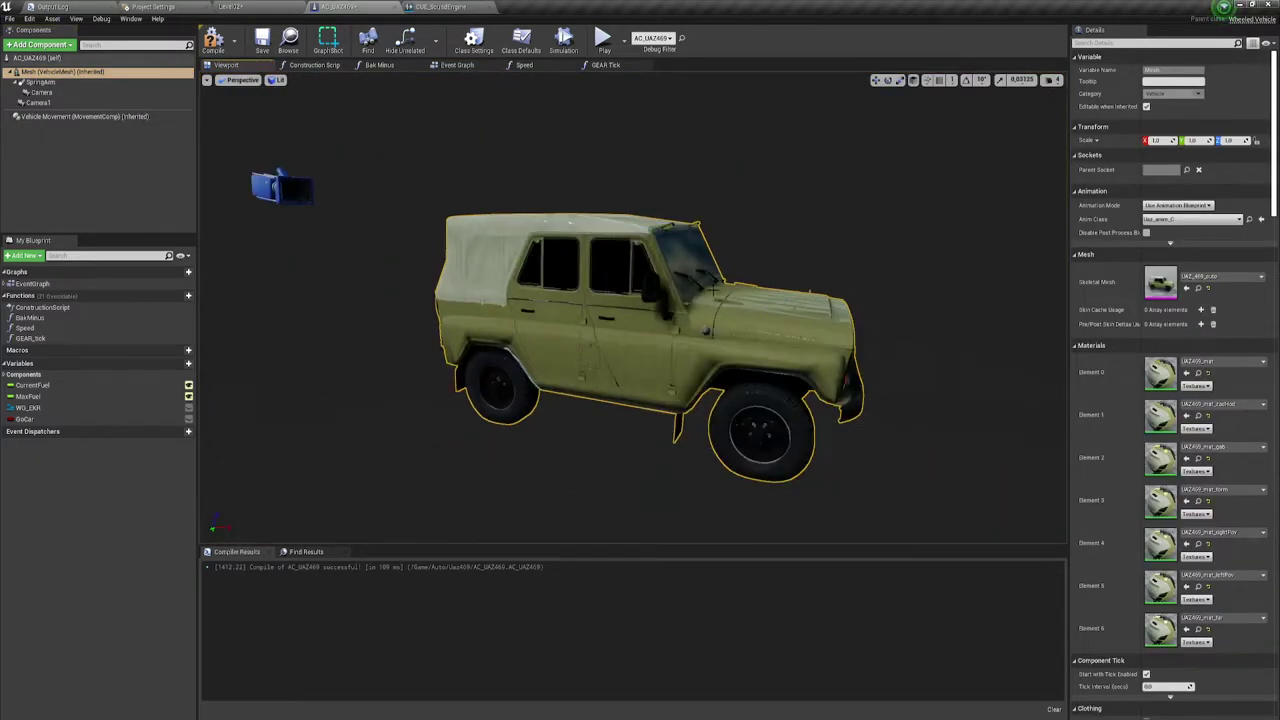
{"action": "left_click_drag", "start_coordinate": [674, 260], "coordinate": [640, 262]}
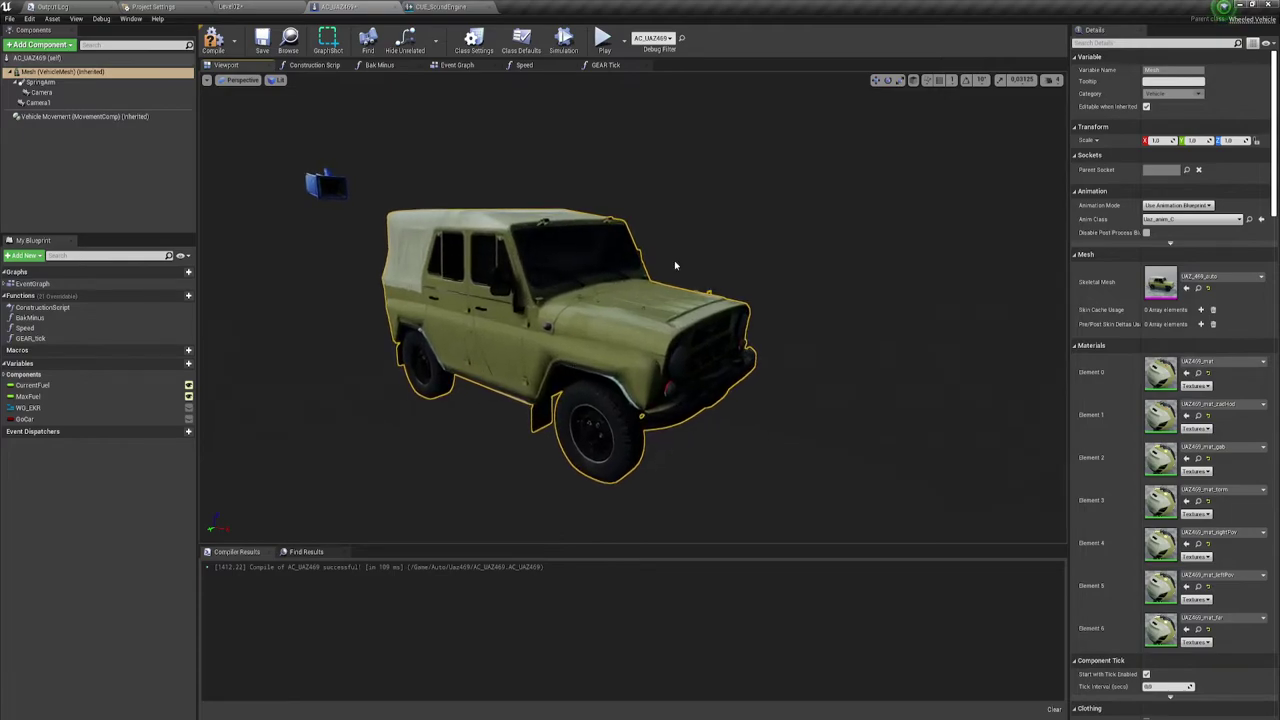
Add an Audio Curve Source component and rename it SoundEngine.
{"action": "left_click", "coordinate": [40, 44]}
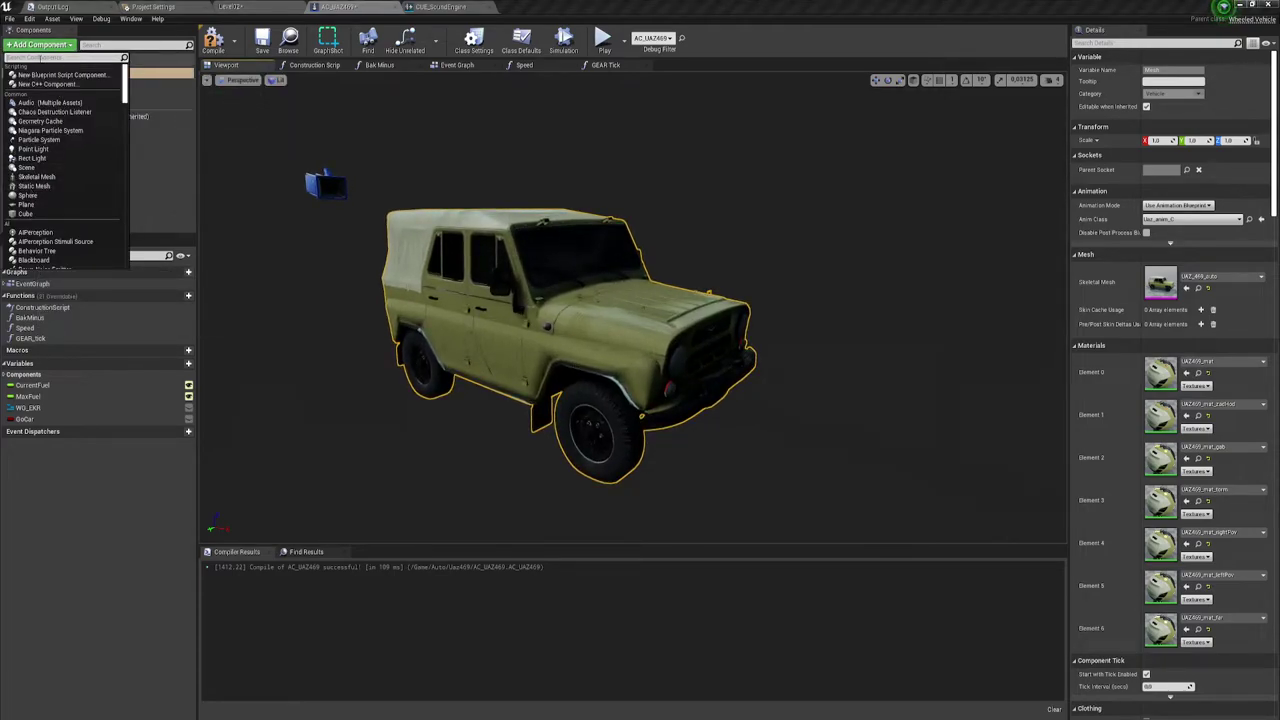
{"action": "type", "text": "sou"}
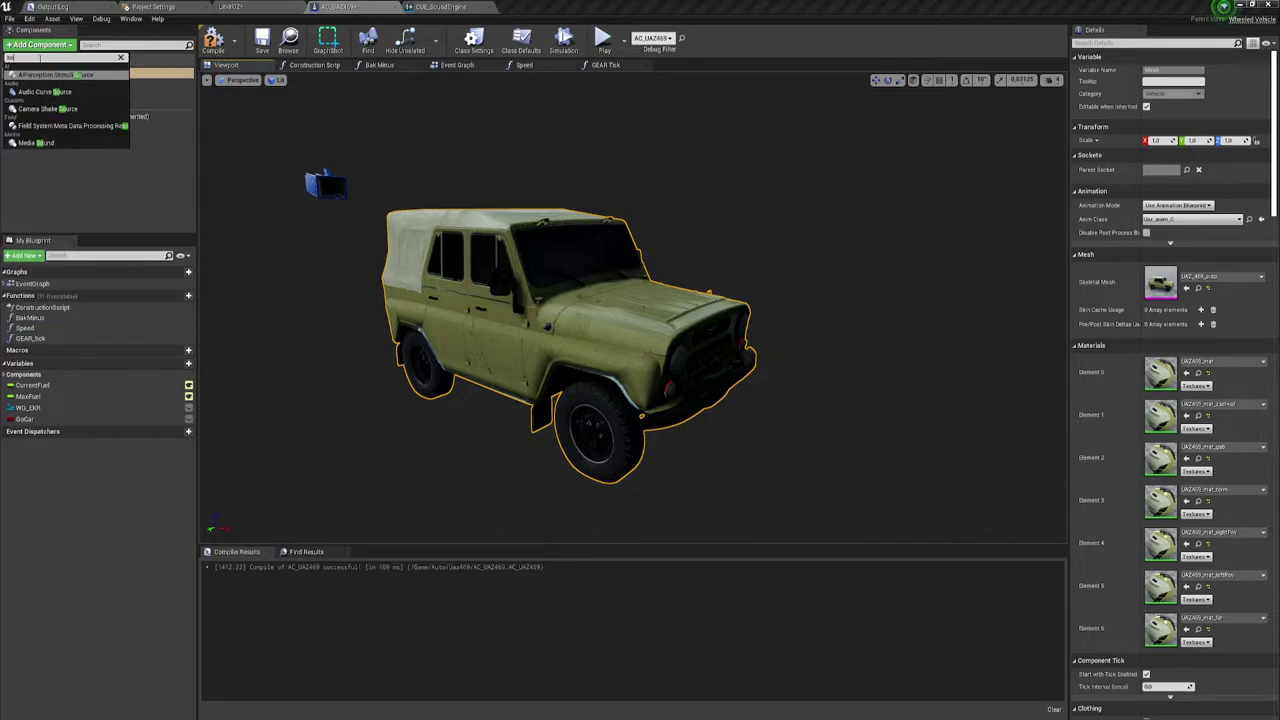
{"action": "left_click", "coordinate": [51, 96]}
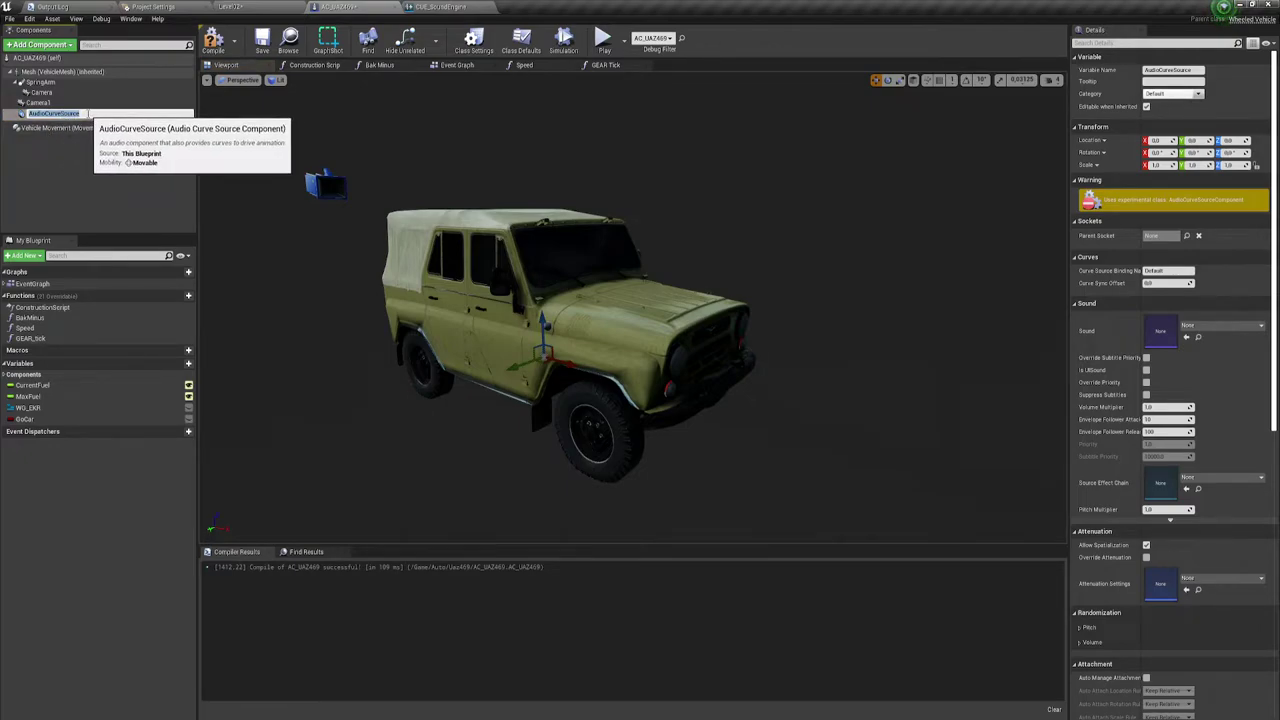
{"action": "type", "text": "2"}
{"action": "type", "text": "SoundEngine"}
{"action": "key", "text": "Return"}
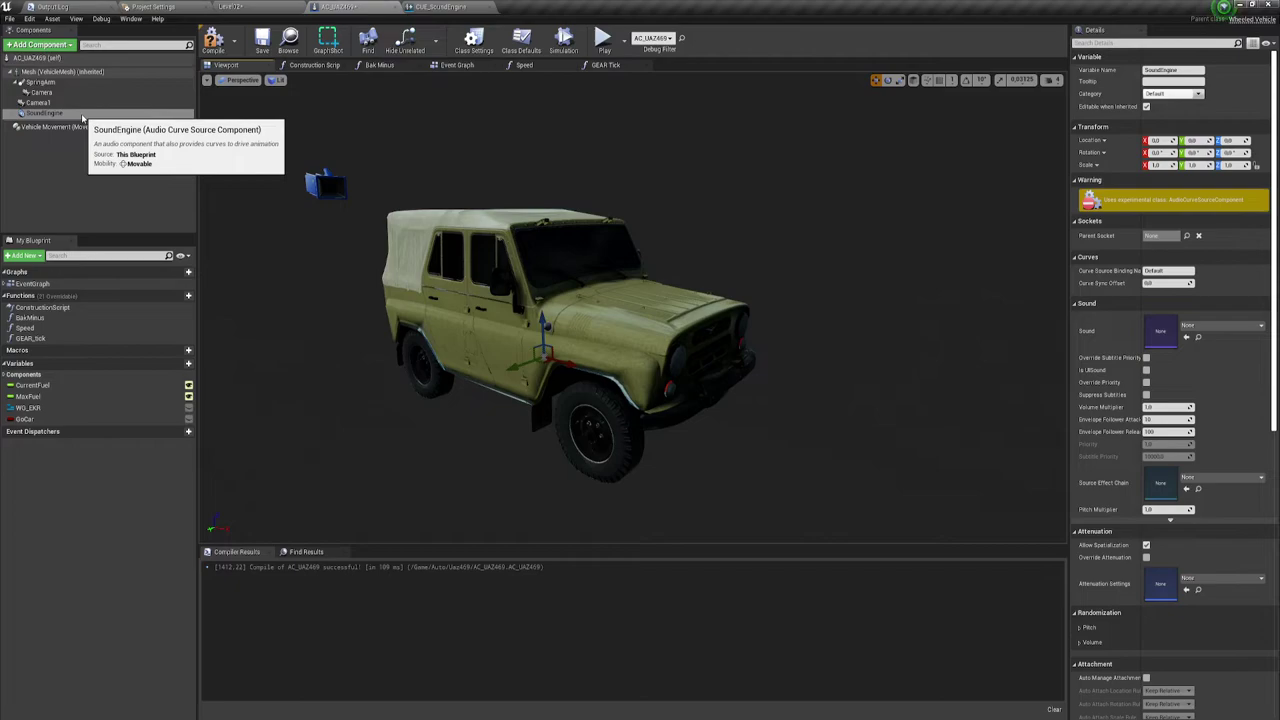
{"action": "left_click", "coordinate": [96, 117]}
Assign CUE_SoundEngine as SoundEngine's Sound via a 'cue' search, then view the Speed graph.
{"action": "left_click", "coordinate": [1203, 327]}
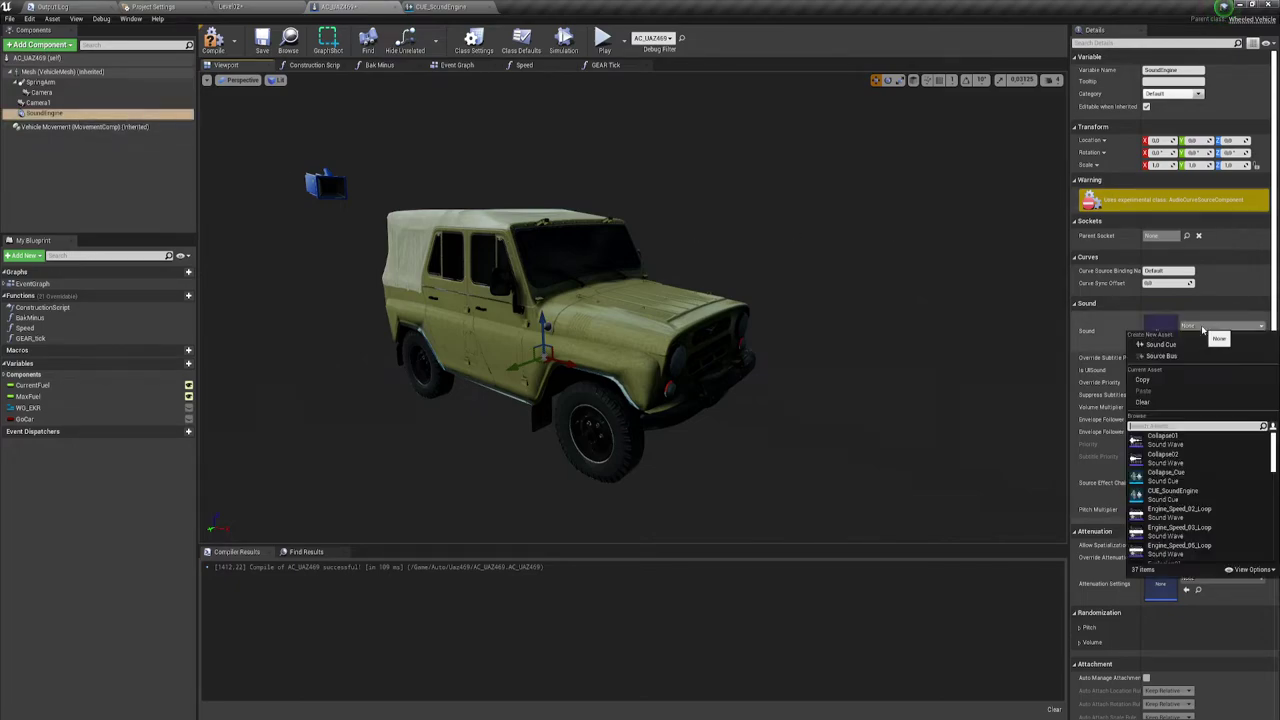
{"action": "type", "text": "cool"}
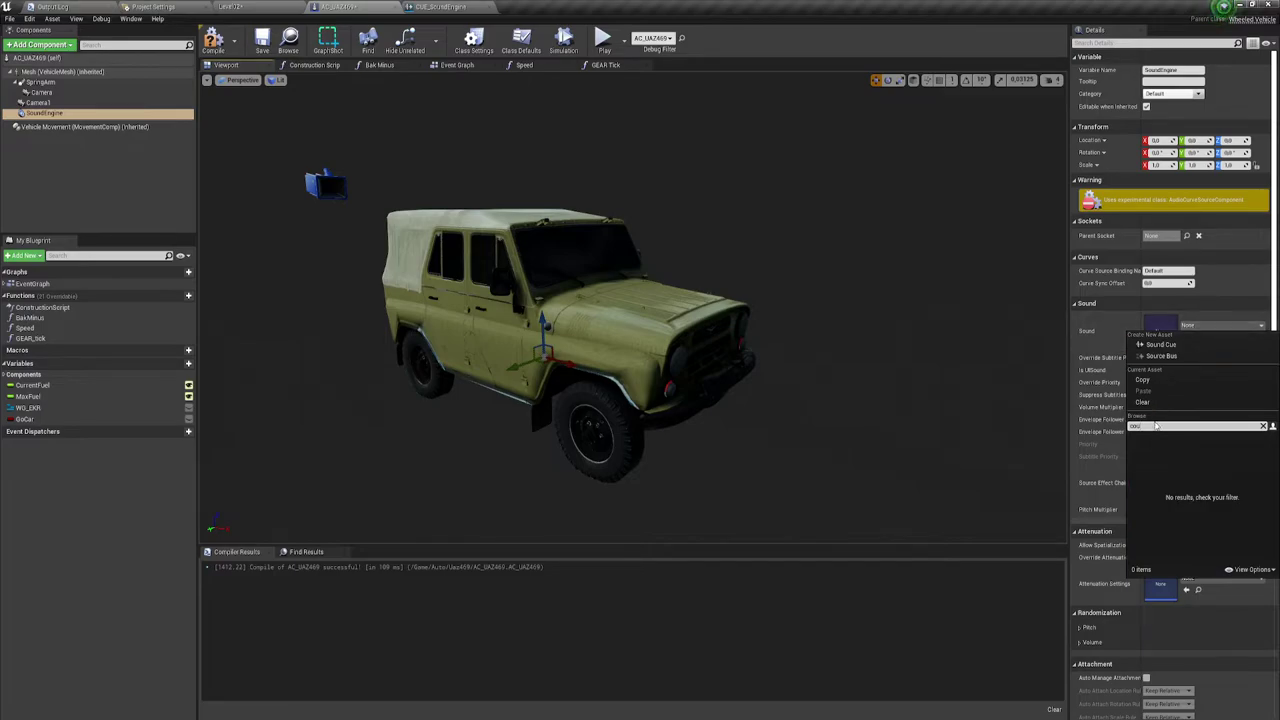
{"action": "key", "text": "BackSpace"}
{"action": "key", "text": "BackSpace"}
{"action": "key", "text": "BackSpace"}
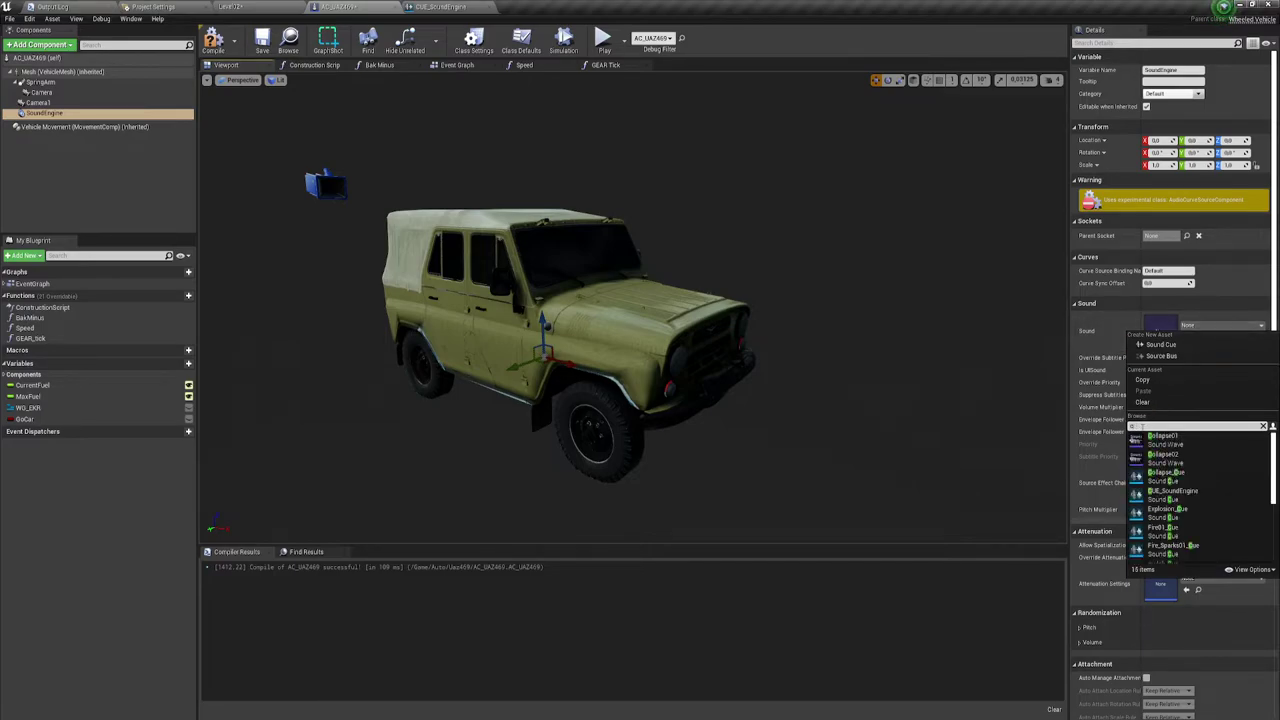
{"action": "type", "text": "ue"}
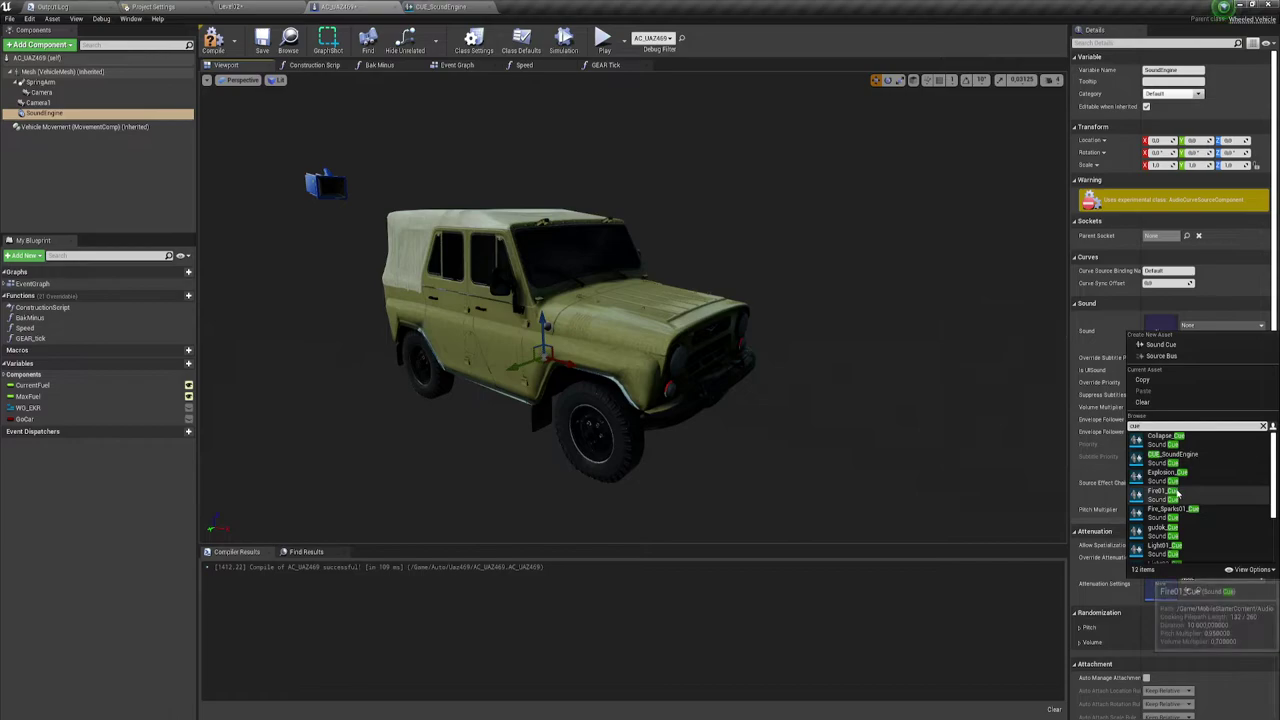
{"action": "scroll", "coordinate": [1170, 519], "scroll_direction": "down", "scroll_amount": 3}
{"action": "scroll", "coordinate": [1175, 519], "scroll_direction": "up", "scroll_amount": 3}
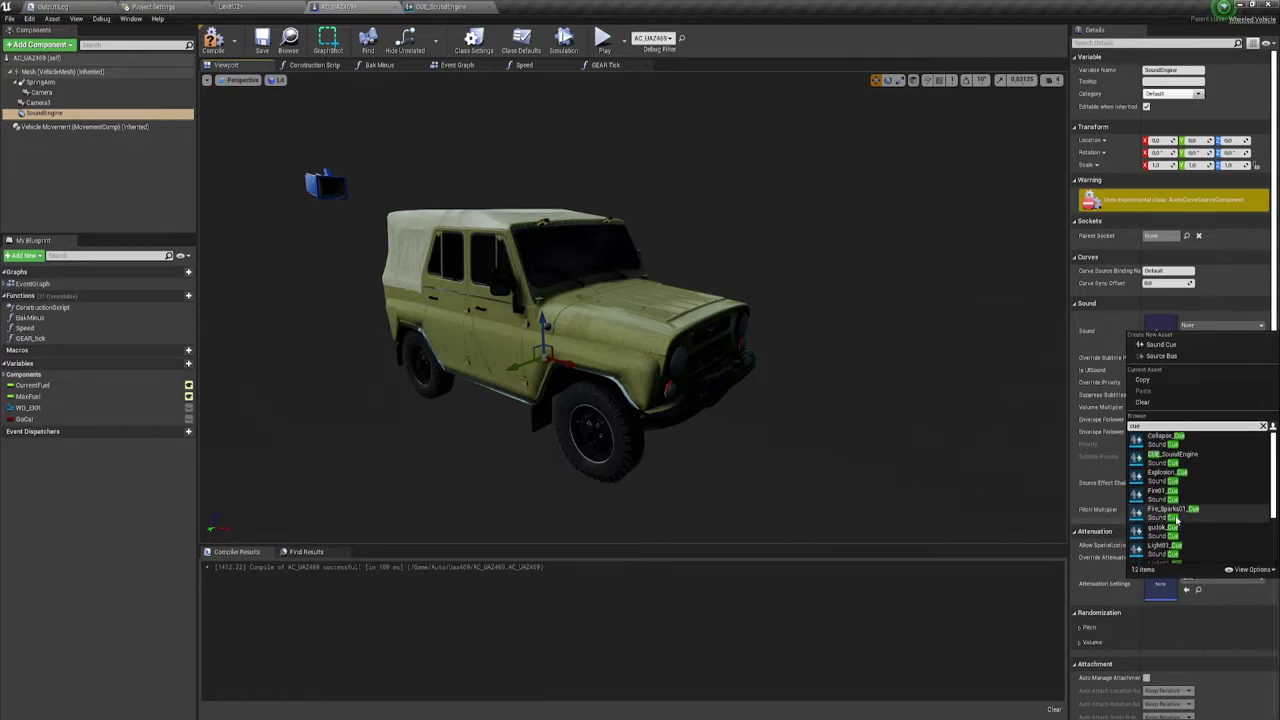
{"action": "left_click", "coordinate": [1170, 458]}
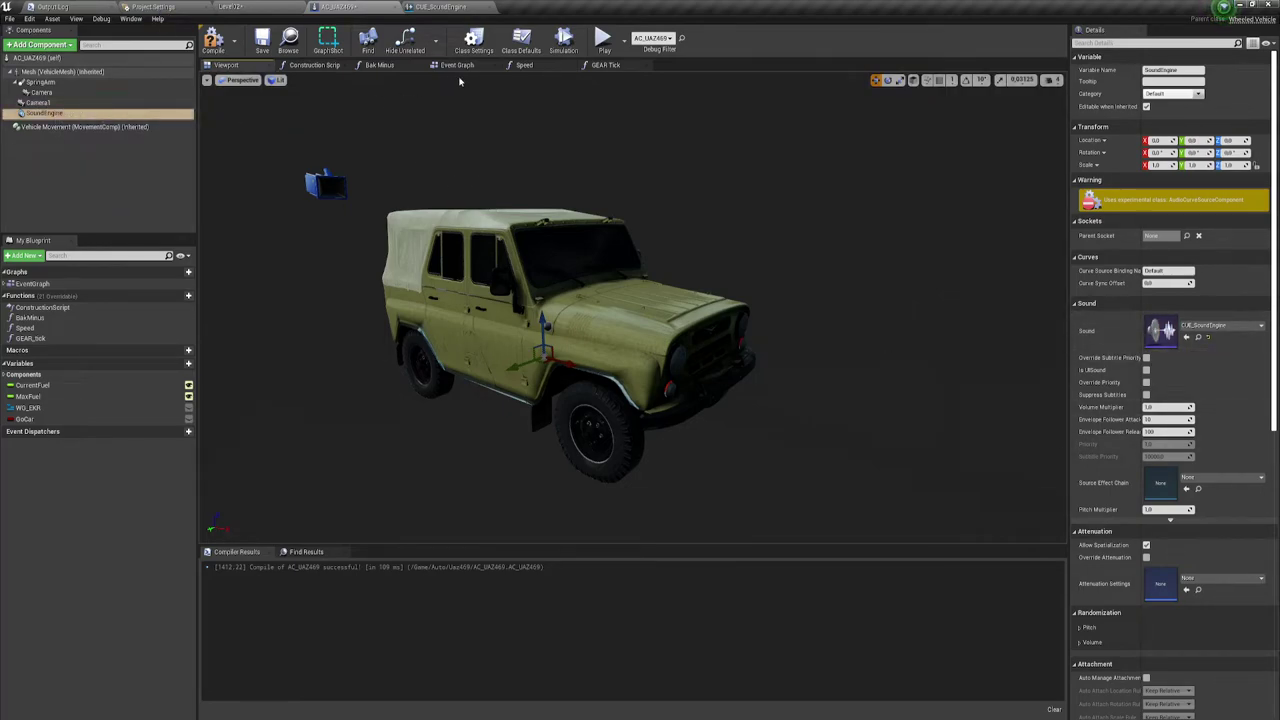
{"action": "left_click", "coordinate": [525, 65]}
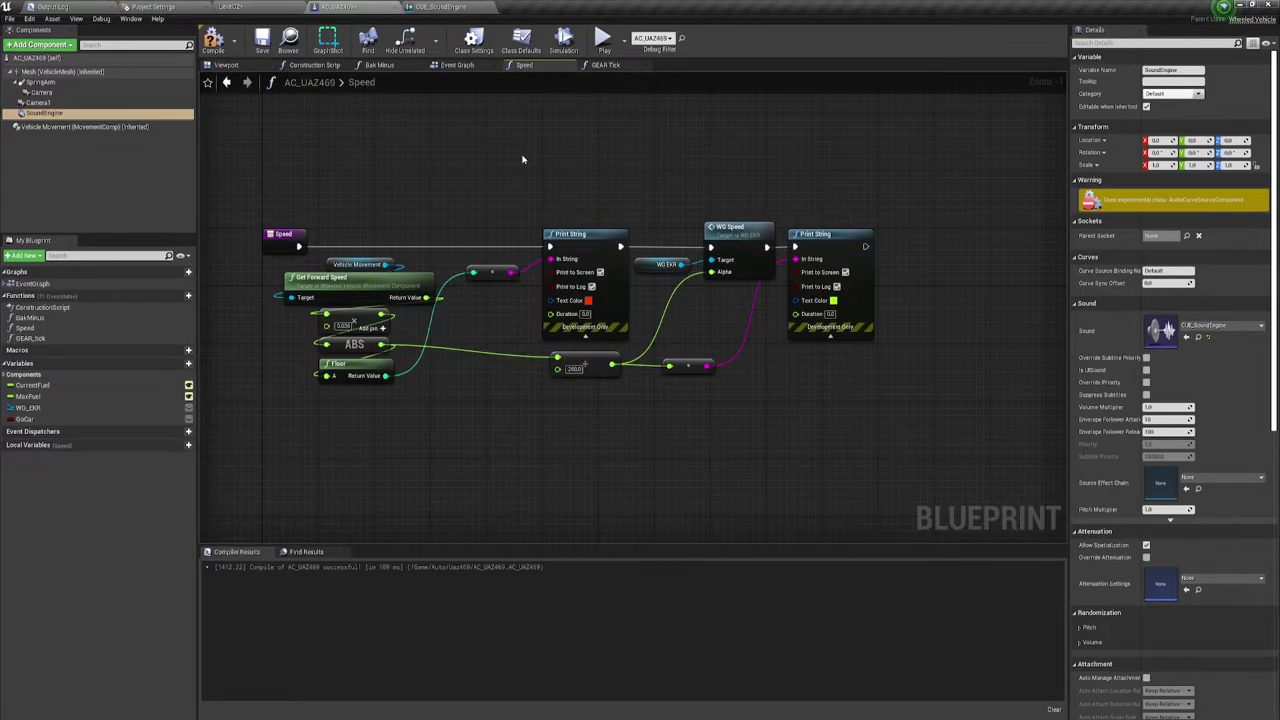
Return to the Event Graph and frame the Q key, Branch and Go Car nodes.
{"action": "left_click", "coordinate": [486, 65]}
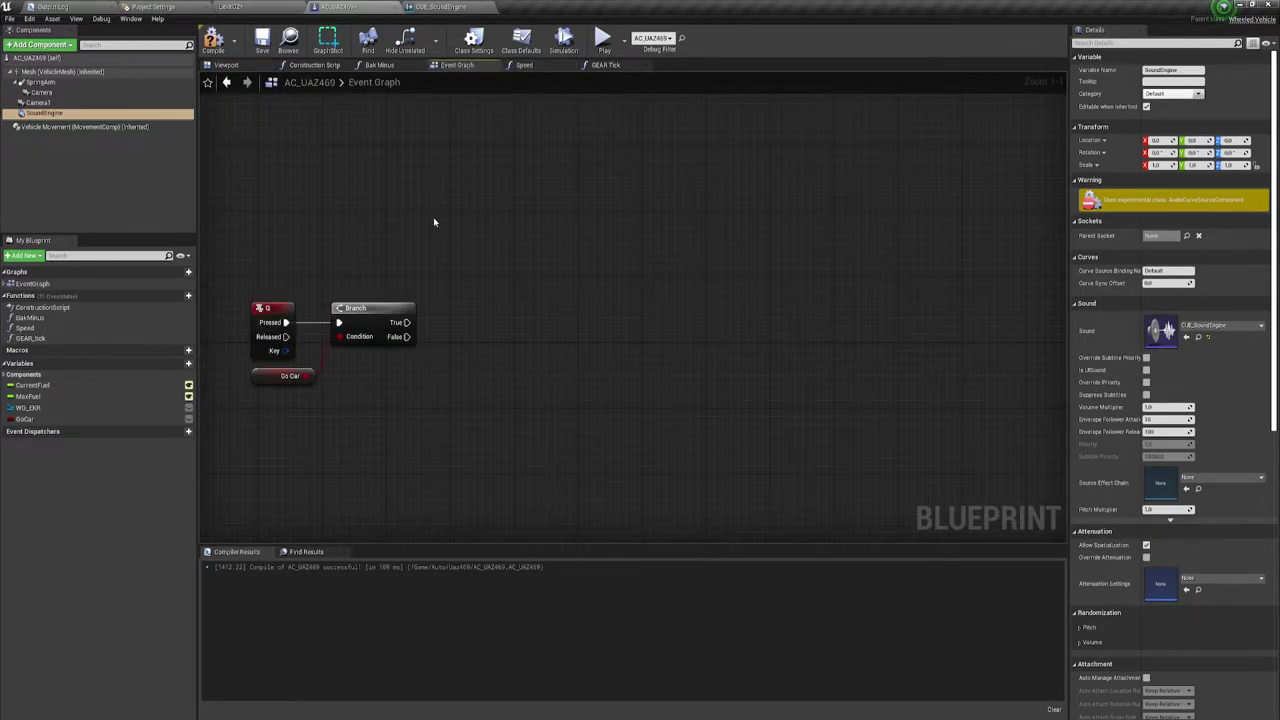
{"action": "right_click_drag", "start_coordinate": [433, 222], "coordinate": [471, 249]}
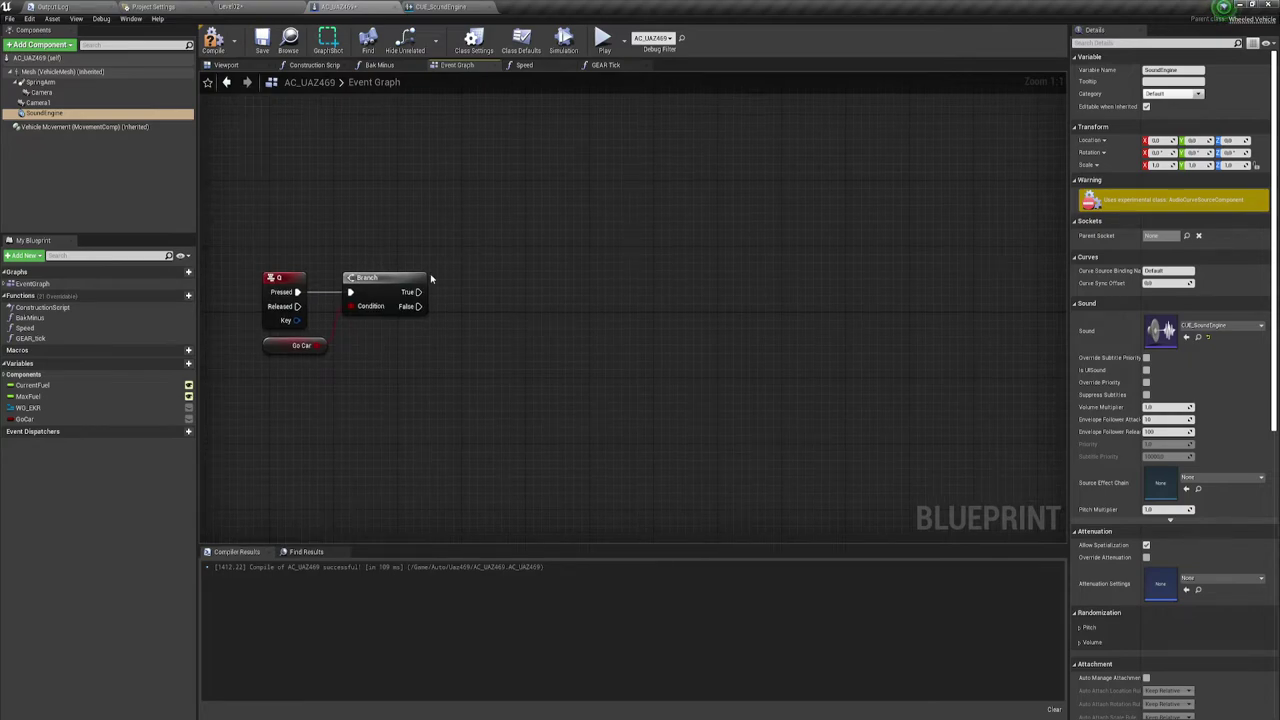
{"action": "left_click_drag", "start_coordinate": [286, 189], "coordinate": [492, 358]}
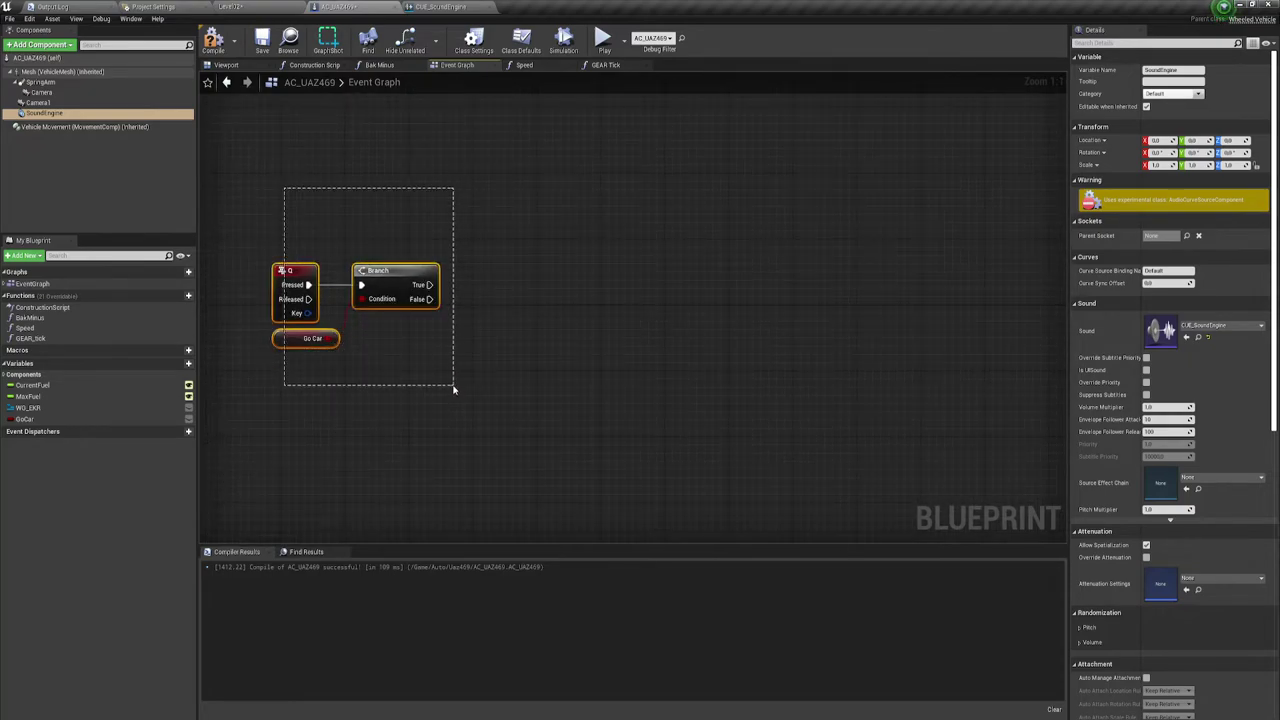
{"action": "left_click", "coordinate": [492, 358]}
{"action": "right_click_drag", "start_coordinate": [492, 358], "coordinate": [475, 366]}
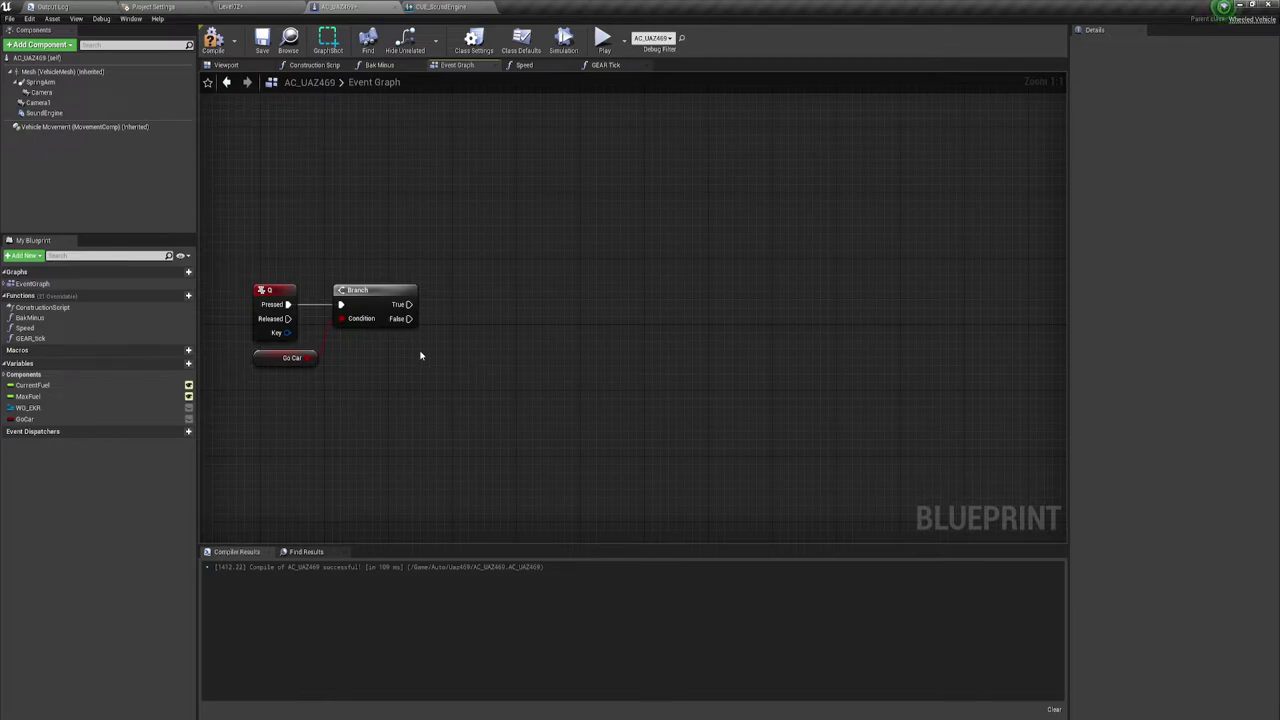
{"action": "right_click_drag", "start_coordinate": [420, 355], "coordinate": [415, 358]}
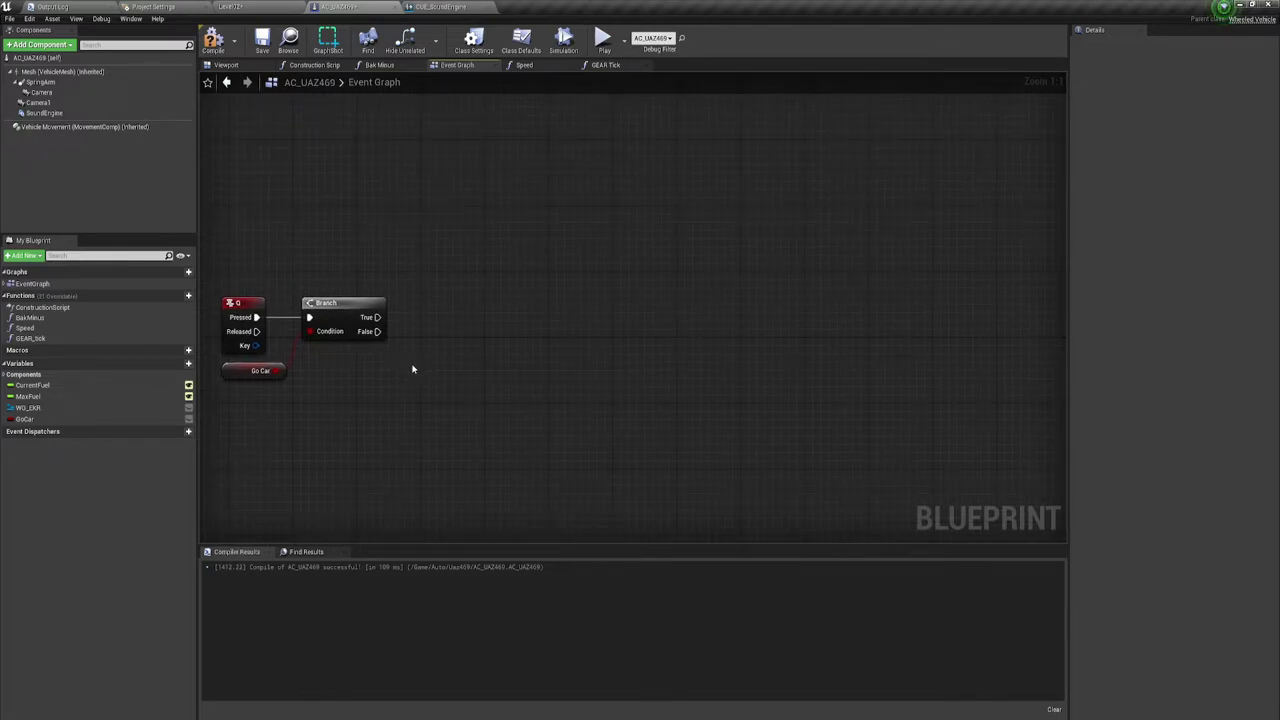
{"action": "right_click_drag", "start_coordinate": [404, 421], "coordinate": [414, 371]}
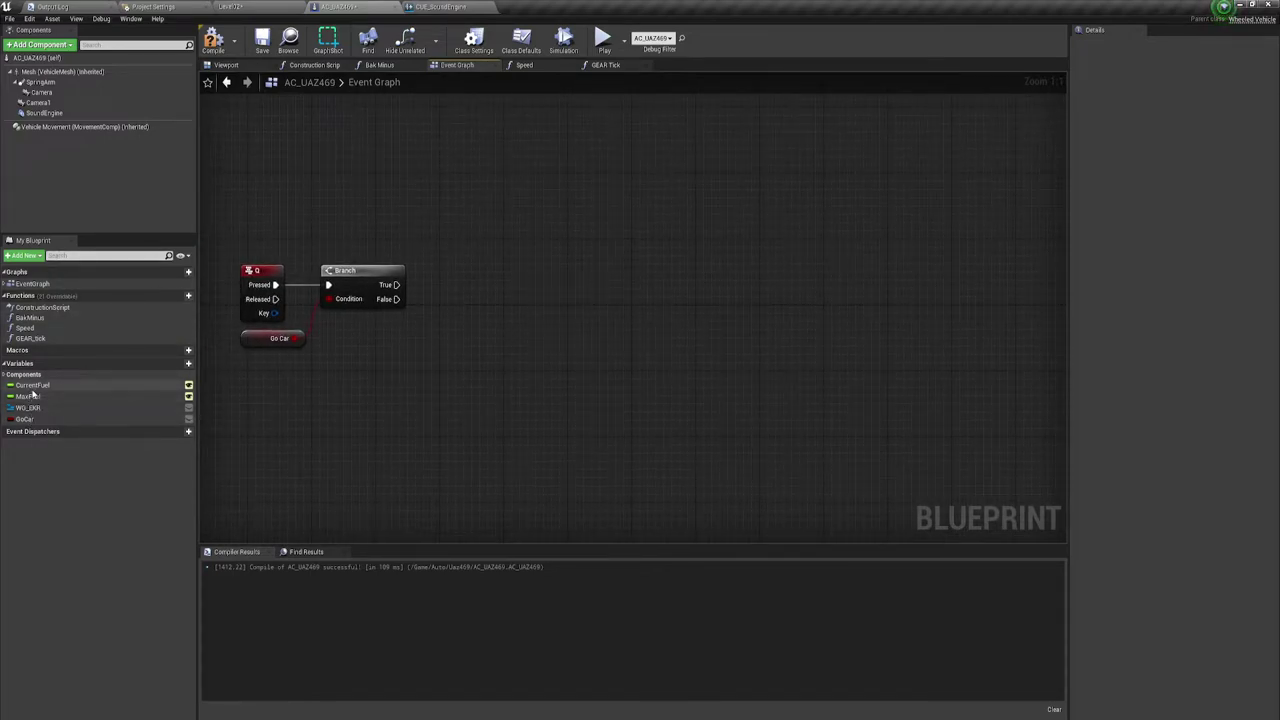
Add a Current Fuel getter feeding a float > 0.0 comparison node.
{"action": "mouse_move", "coordinate": [32, 385]}
{"action": "left_mouse_down", "text": "ctrl"}
{"action": "mouse_move", "coordinate": [430, 371]}
{"action": "mouse_move", "coordinate": [436, 347]}
{"action": "left_mouse_up", "text": "ctrl"}
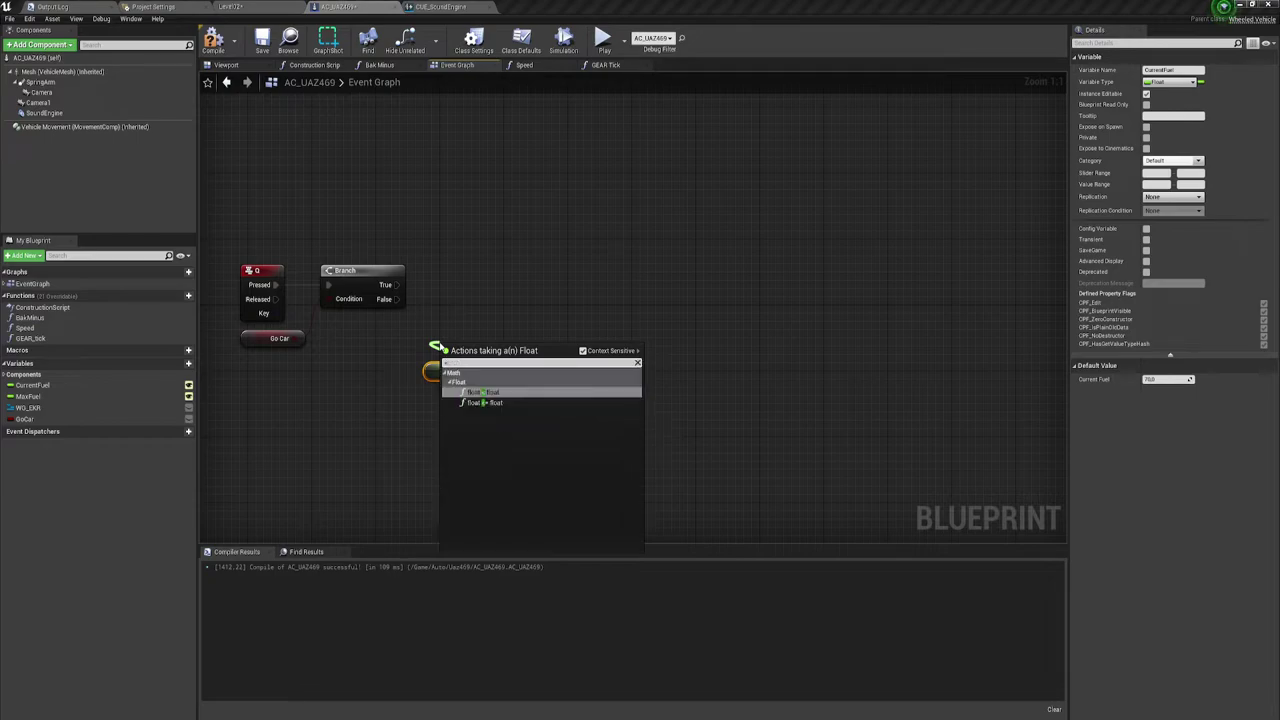
{"action": "type", "text": "+"}
{"action": "left_click", "coordinate": [481, 392]}
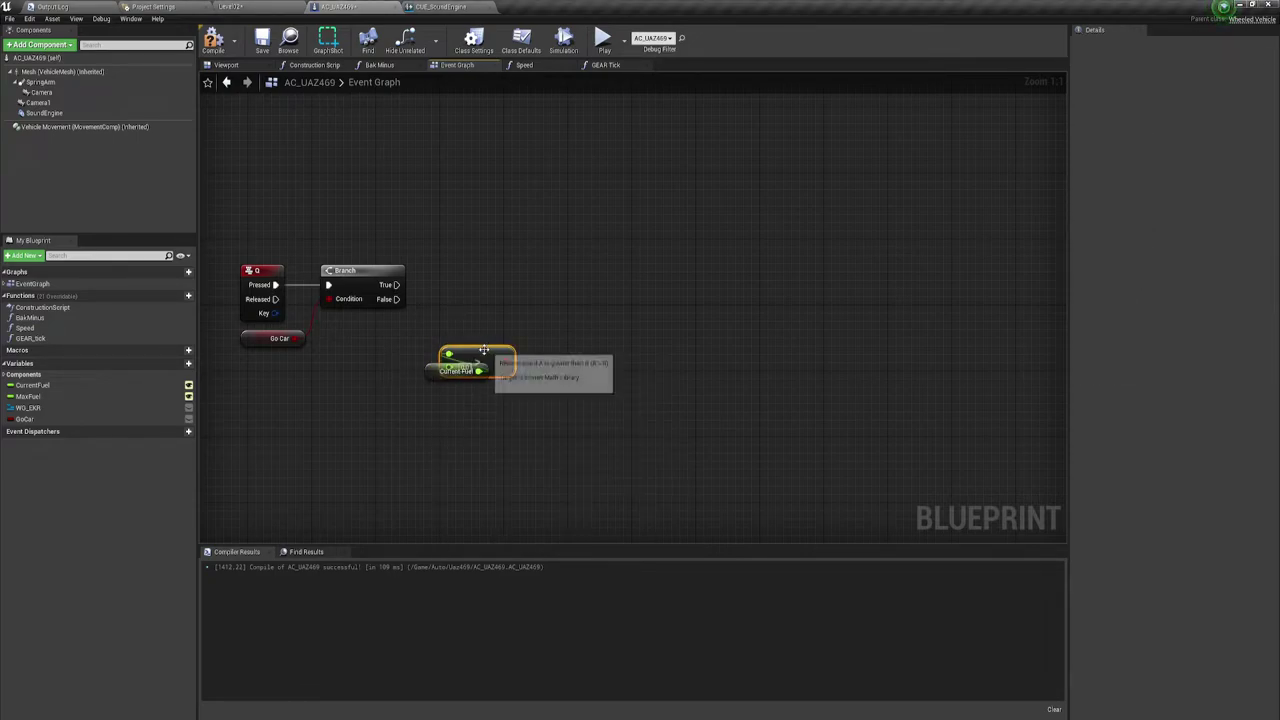
{"action": "left_click_drag", "start_coordinate": [474, 342], "coordinate": [466, 331]}
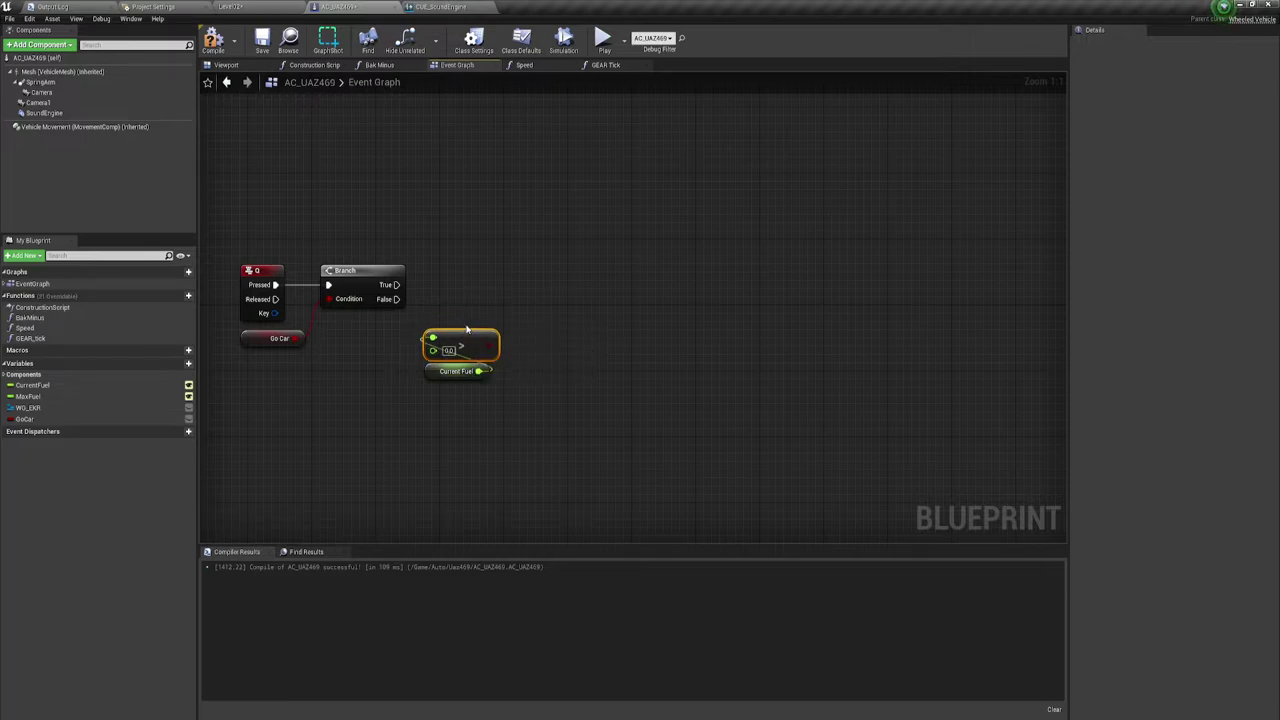
Add a second Branch on the first Branch's False output, using the comparison as Condition.
{"action": "left_click", "coordinate": [448, 290]}
{"action": "left_click_drag", "start_coordinate": [450, 307], "coordinate": [396, 299]}
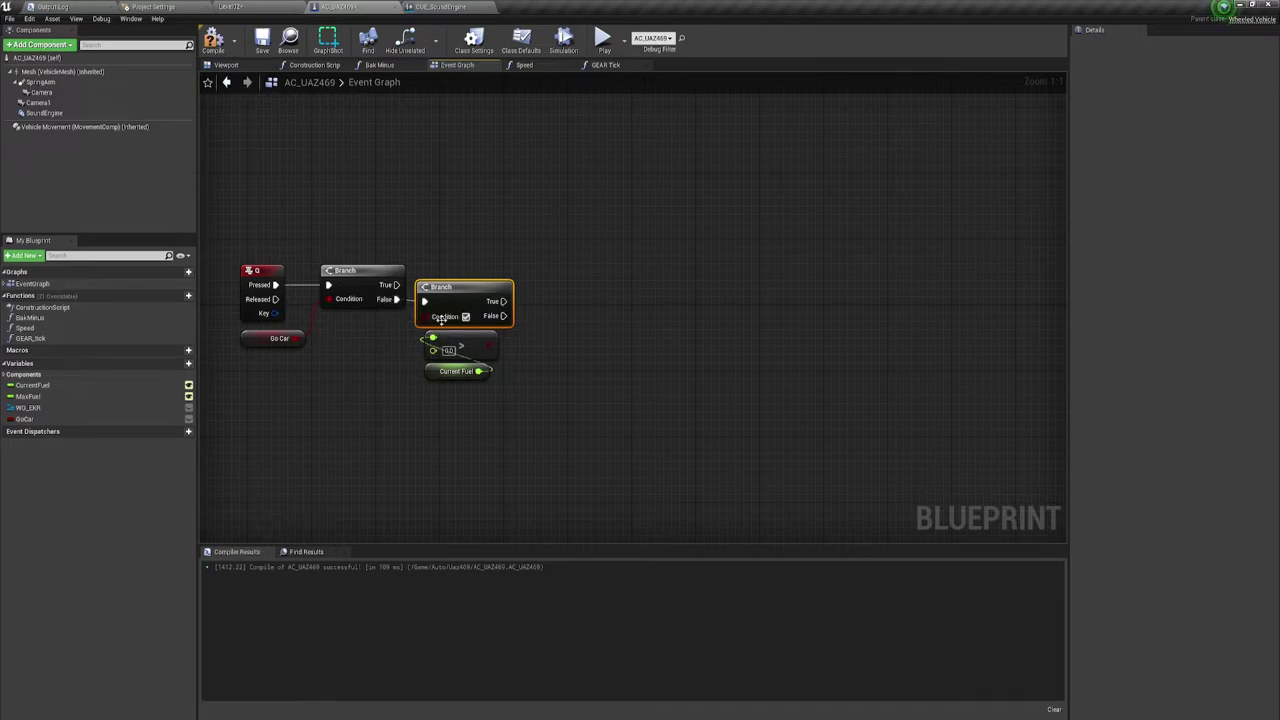
{"action": "left_click_drag", "start_coordinate": [455, 267], "coordinate": [483, 418]}
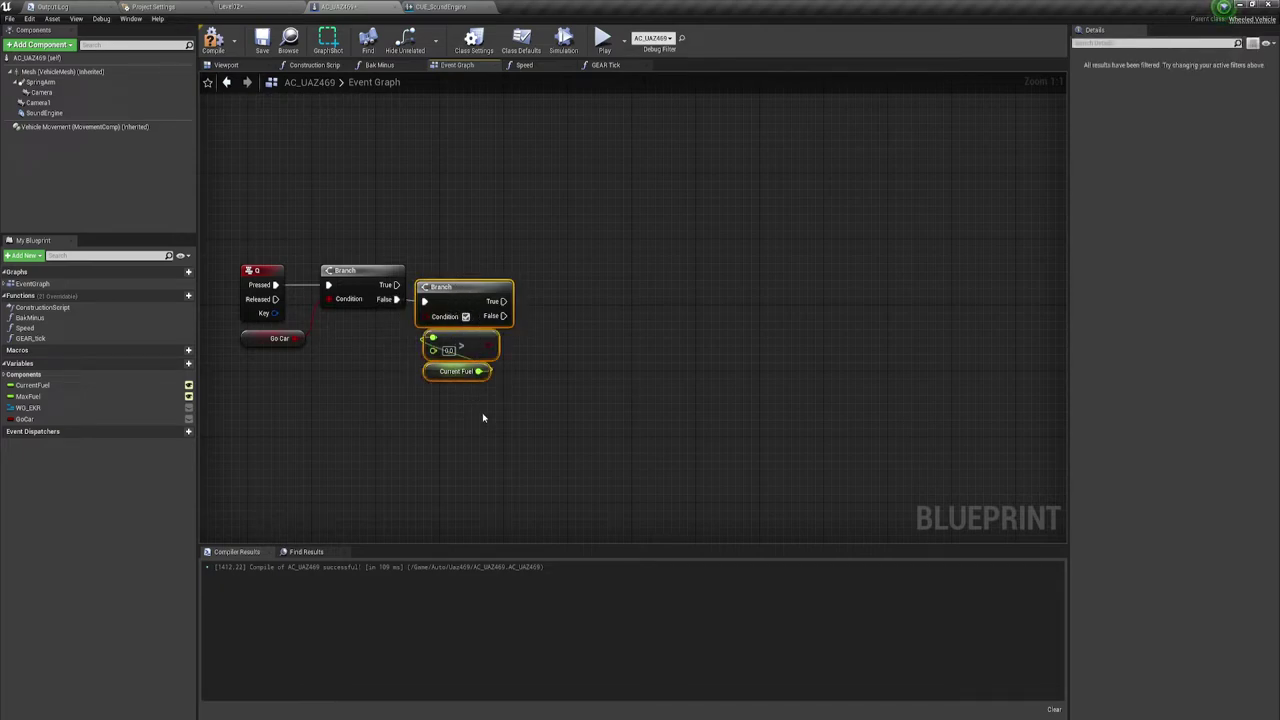
{"action": "left_click_drag", "start_coordinate": [459, 298], "coordinate": [467, 334]}
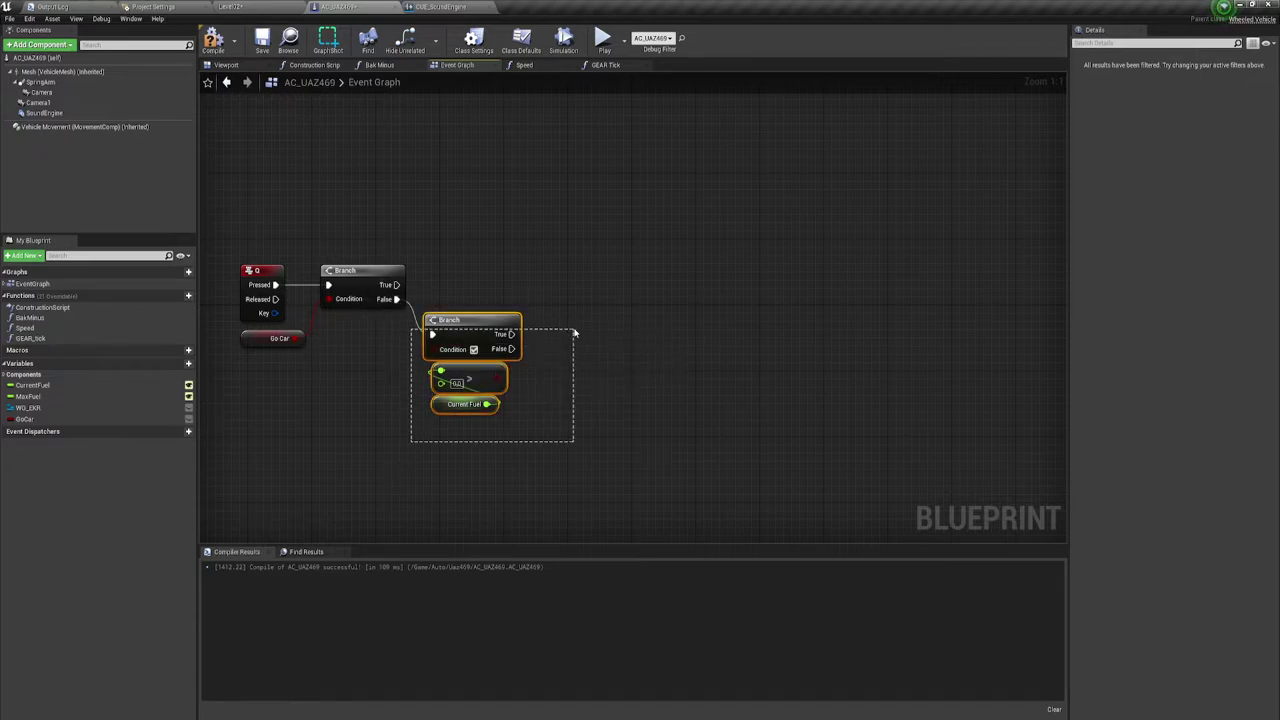
{"action": "right_click_drag", "start_coordinate": [553, 367], "coordinate": [577, 369]}
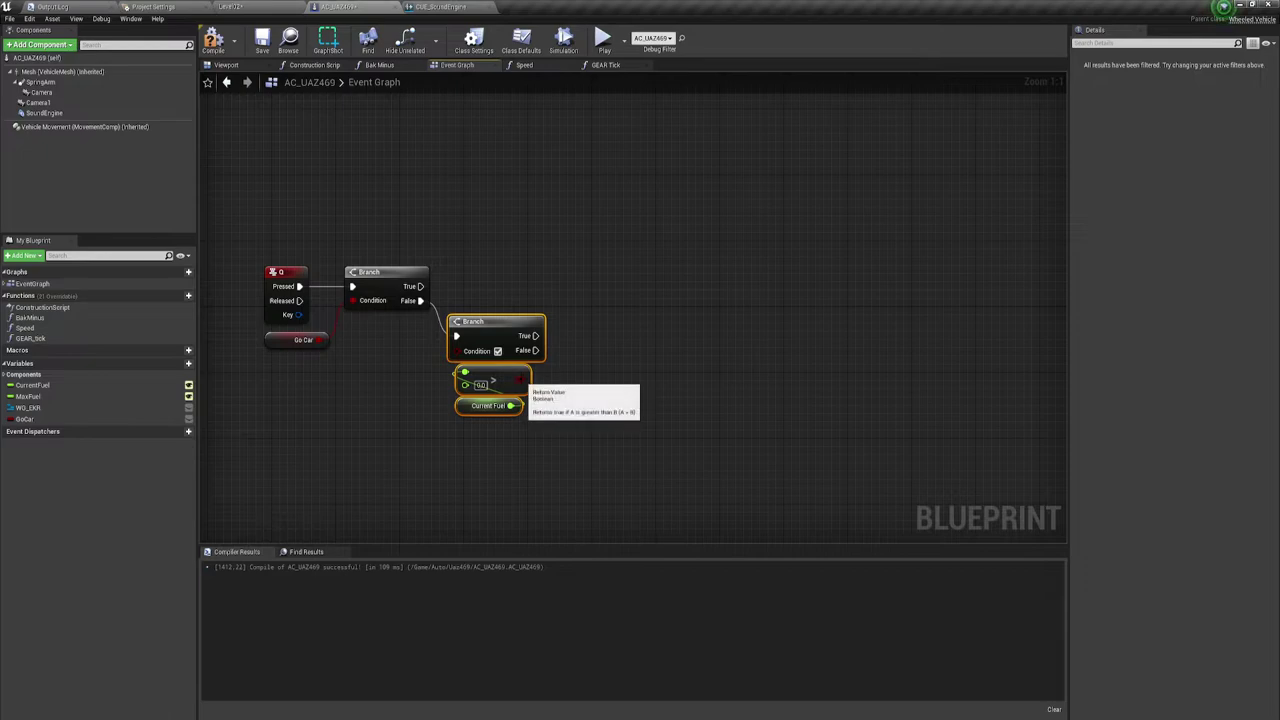
{"action": "left_click_drag", "start_coordinate": [531, 378], "coordinate": [453, 357]}
{"action": "mouse_move", "coordinate": [606, 393]}
{"action": "right_mouse_down"}
{"action": "mouse_move", "coordinate": [516, 369]}
{"action": "mouse_move", "coordinate": [523, 360]}
{"action": "right_mouse_up"}
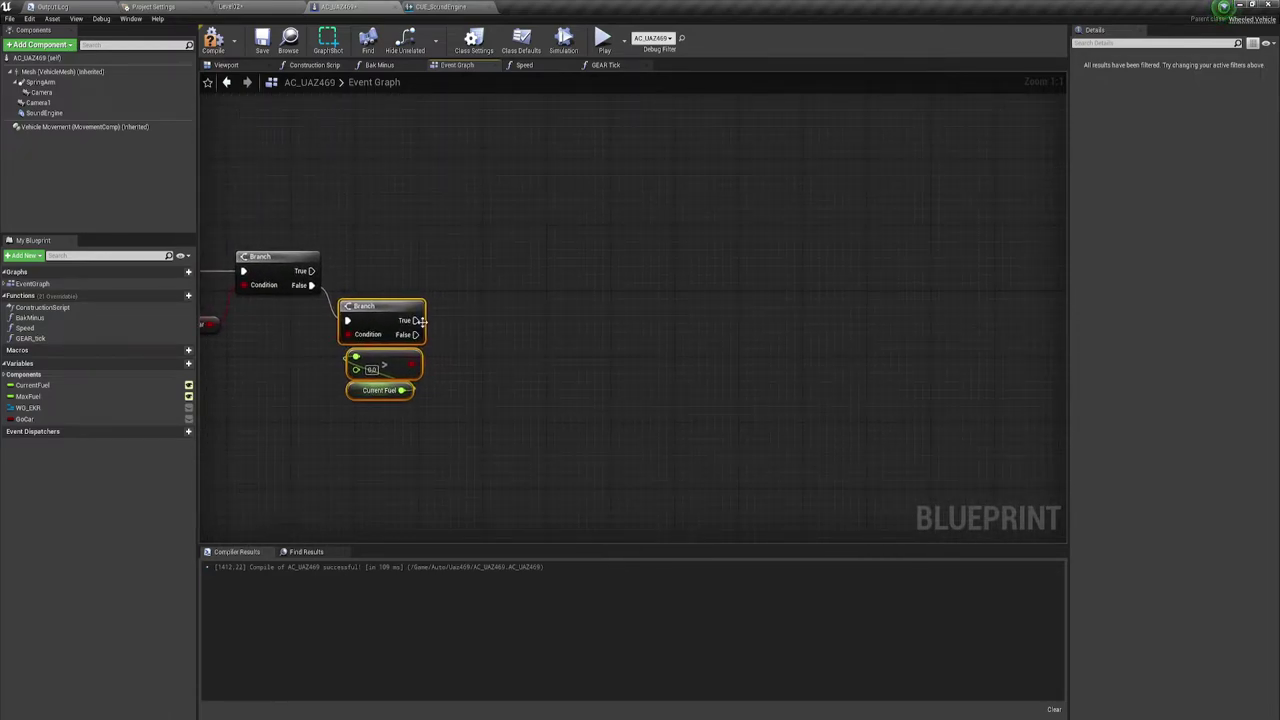
{"action": "left_click_drag", "start_coordinate": [418, 321], "coordinate": [455, 307]}
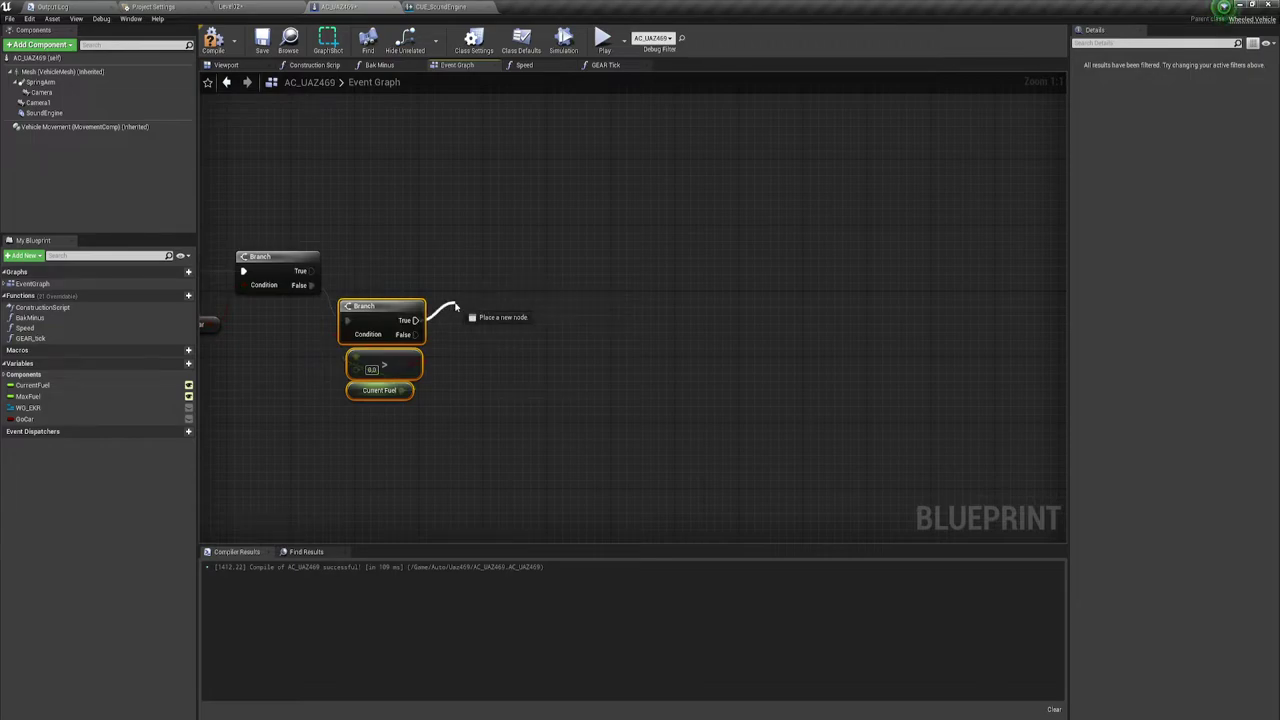
Add a reroute node on the second Branch's True wire.
{"action": "type", "text": "time"}
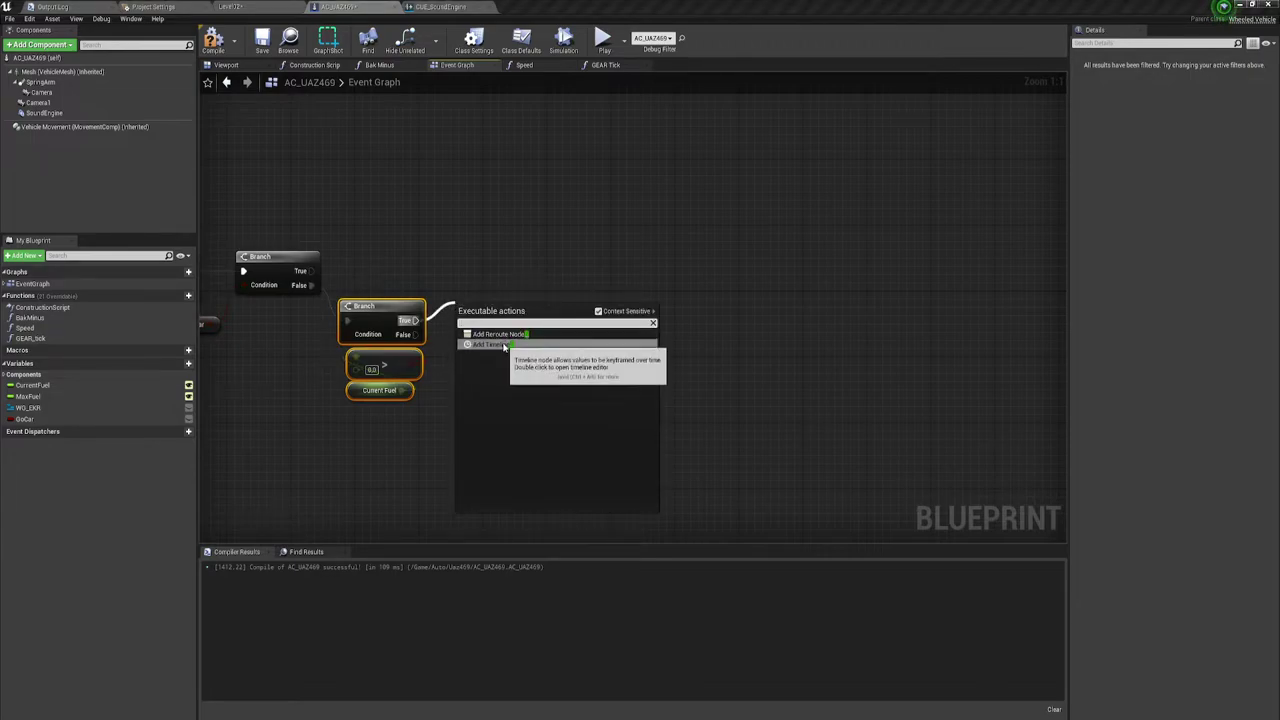
{"action": "left_click", "coordinate": [505, 346]}
{"action": "right_click_drag", "start_coordinate": [508, 340], "coordinate": [434, 266]}
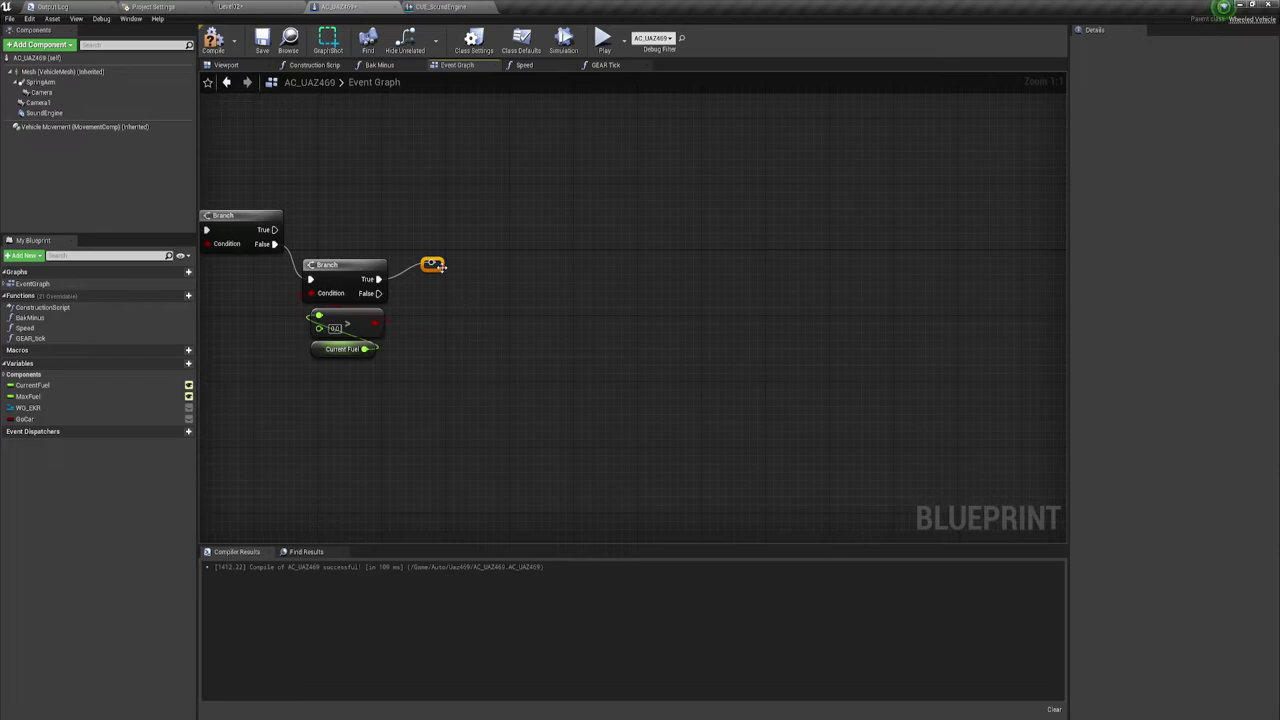
{"action": "left_click_drag", "start_coordinate": [428, 280], "coordinate": [743, 214]}
Wrap the reroute in a wide comment titled 'Автомобиль заводится'.
{"action": "key", "text": "c"}
{"action": "left_click_drag", "start_coordinate": [468, 297], "coordinate": [941, 323]}
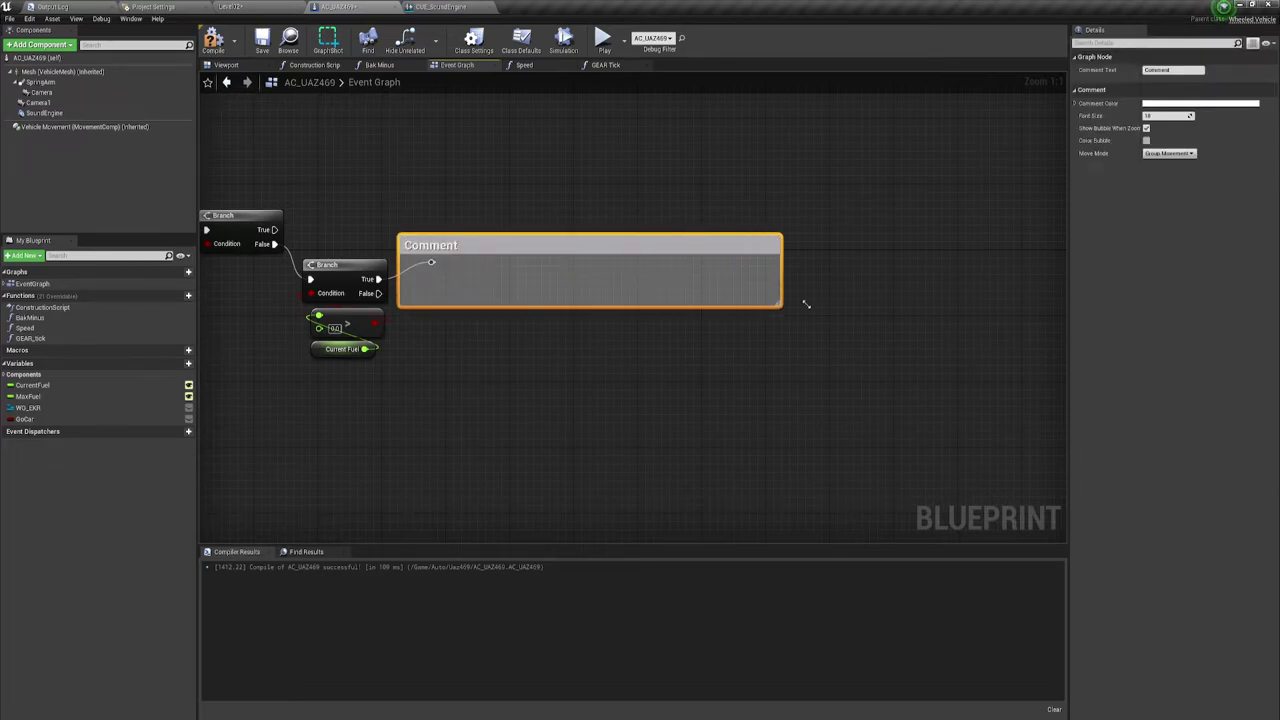
{"action": "double_click", "coordinate": [474, 247]}
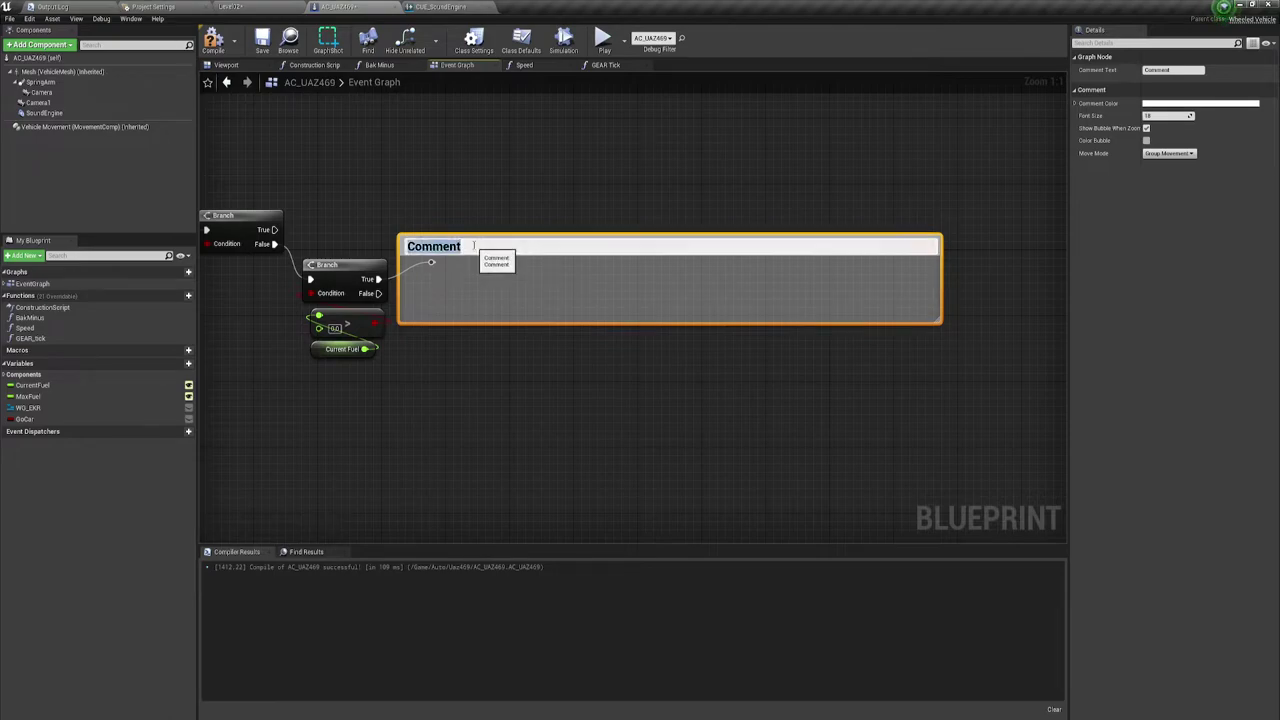
{"action": "type", "text": "Ав"}
{"action": "type", "text": "томоби"}
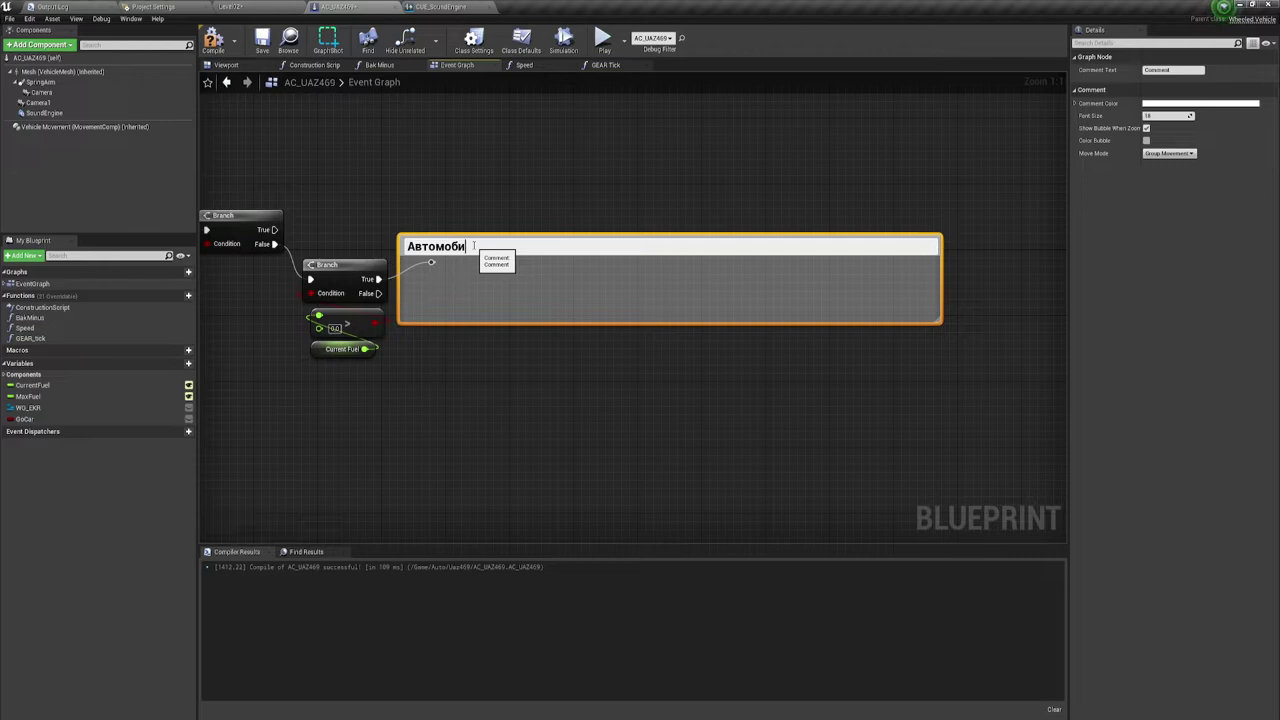
{"action": "type", "text": "ль заво"}
{"action": "type", "text": "дит"}
{"action": "type", "text": "ся"}
{"action": "key", "text": "Return"}
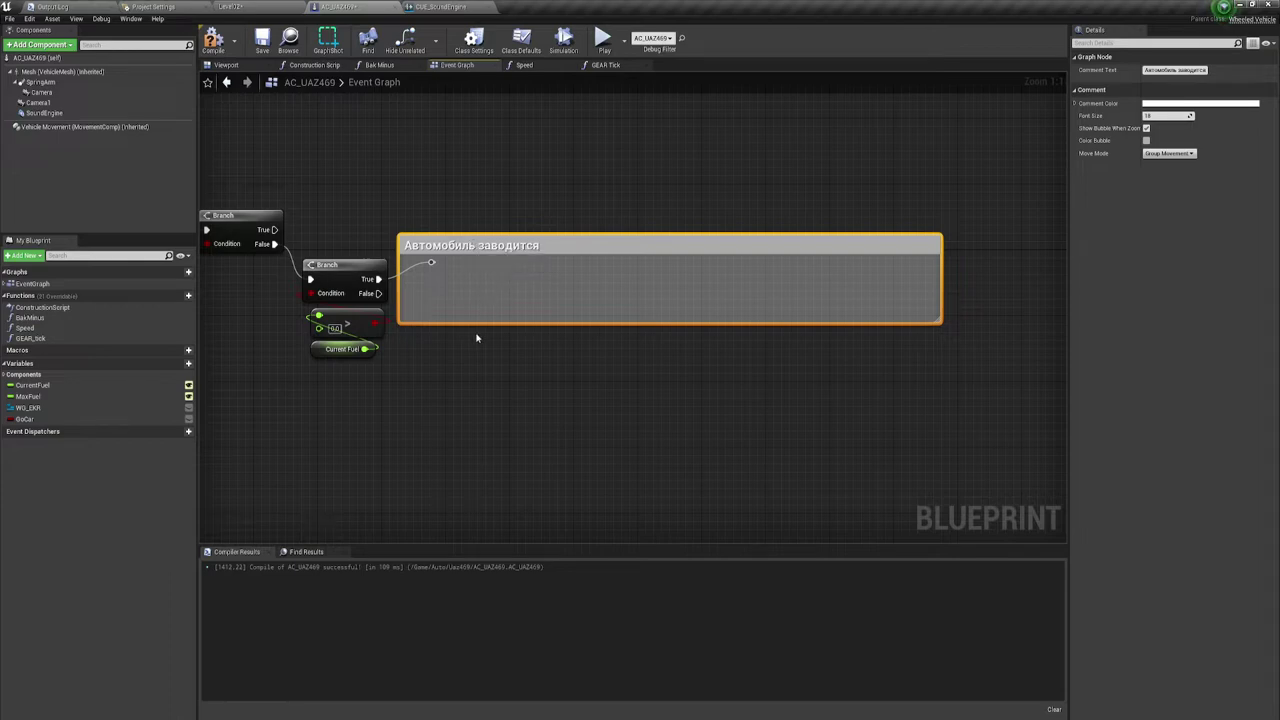
{"action": "left_click_drag", "start_coordinate": [532, 236], "coordinate": [546, 202]}
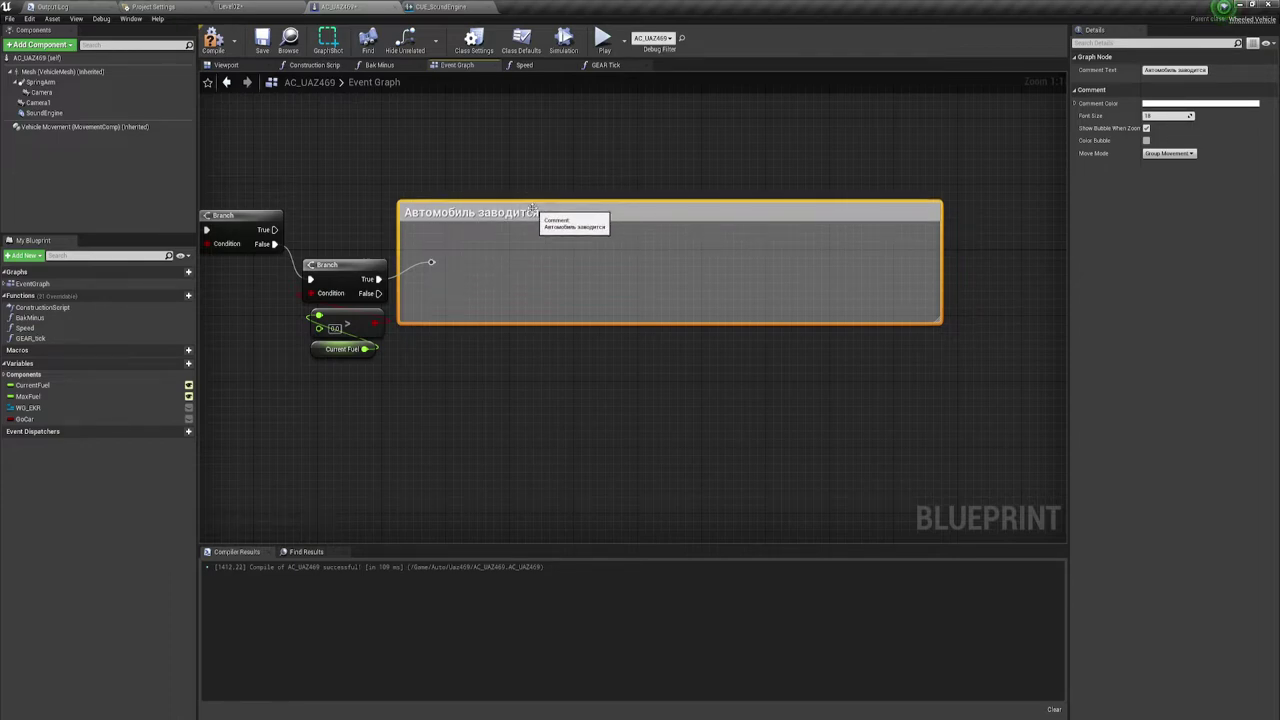
{"action": "mouse_move", "coordinate": [569, 288]}
{"action": "right_mouse_down"}
{"action": "mouse_move", "coordinate": [606, 296]}
{"action": "mouse_move", "coordinate": [608, 229]}
{"action": "right_mouse_up"}
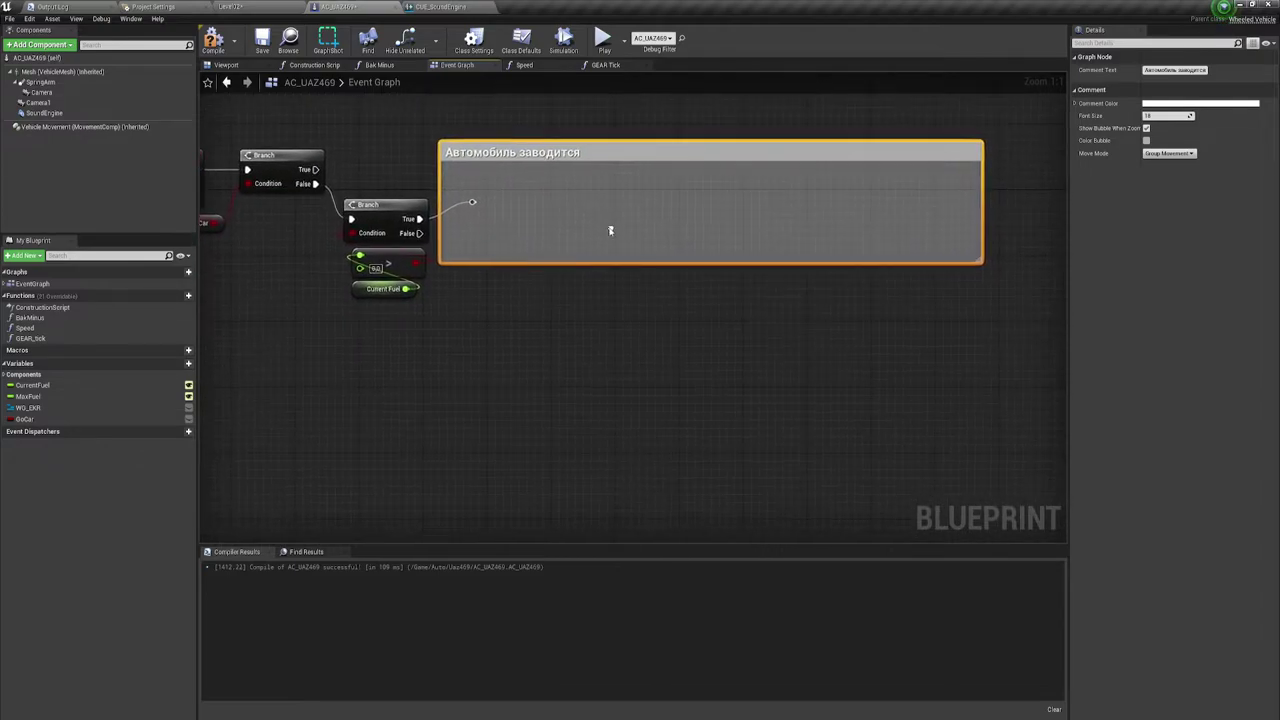
{"action": "mouse_move", "coordinate": [418, 233]}
{"action": "left_mouse_down"}
{"action": "mouse_move", "coordinate": [510, 335]}
{"action": "mouse_move", "coordinate": [474, 320]}
{"action": "left_mouse_up"}
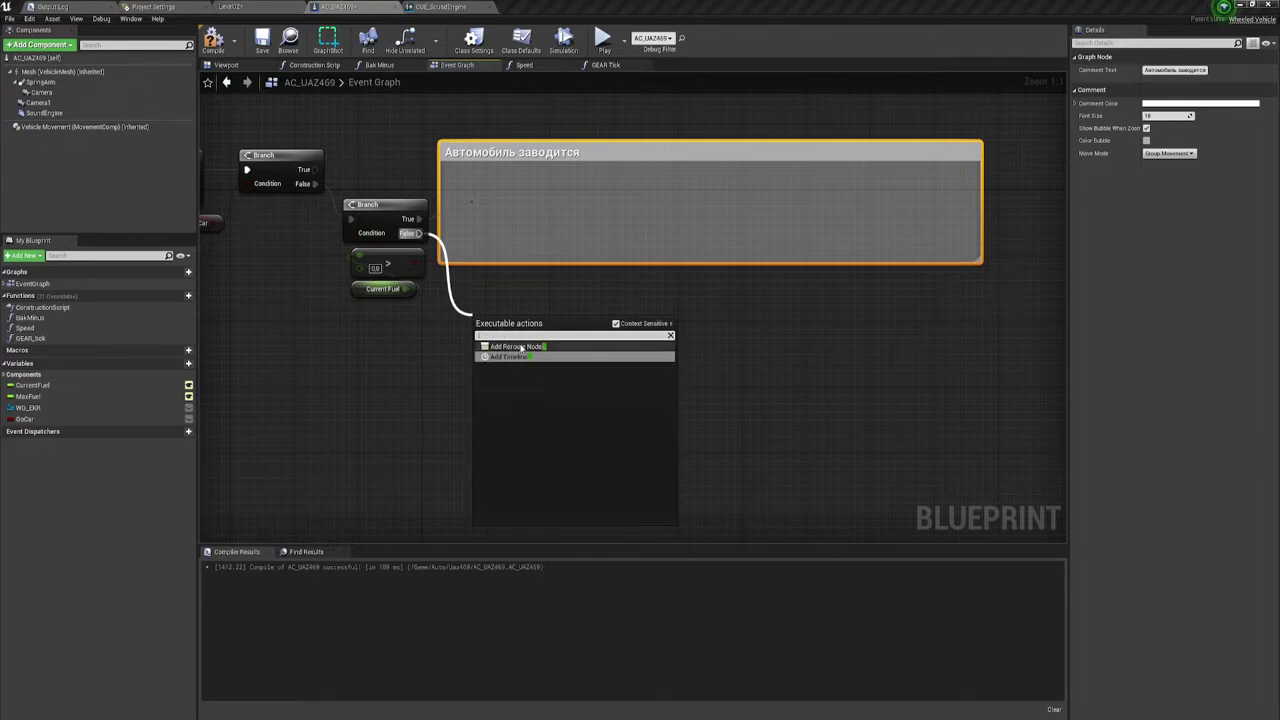
Add a reroute on the False wire inside a comment titled 'Автомобиль не заводится'.
{"action": "left_click", "coordinate": [518, 346]}
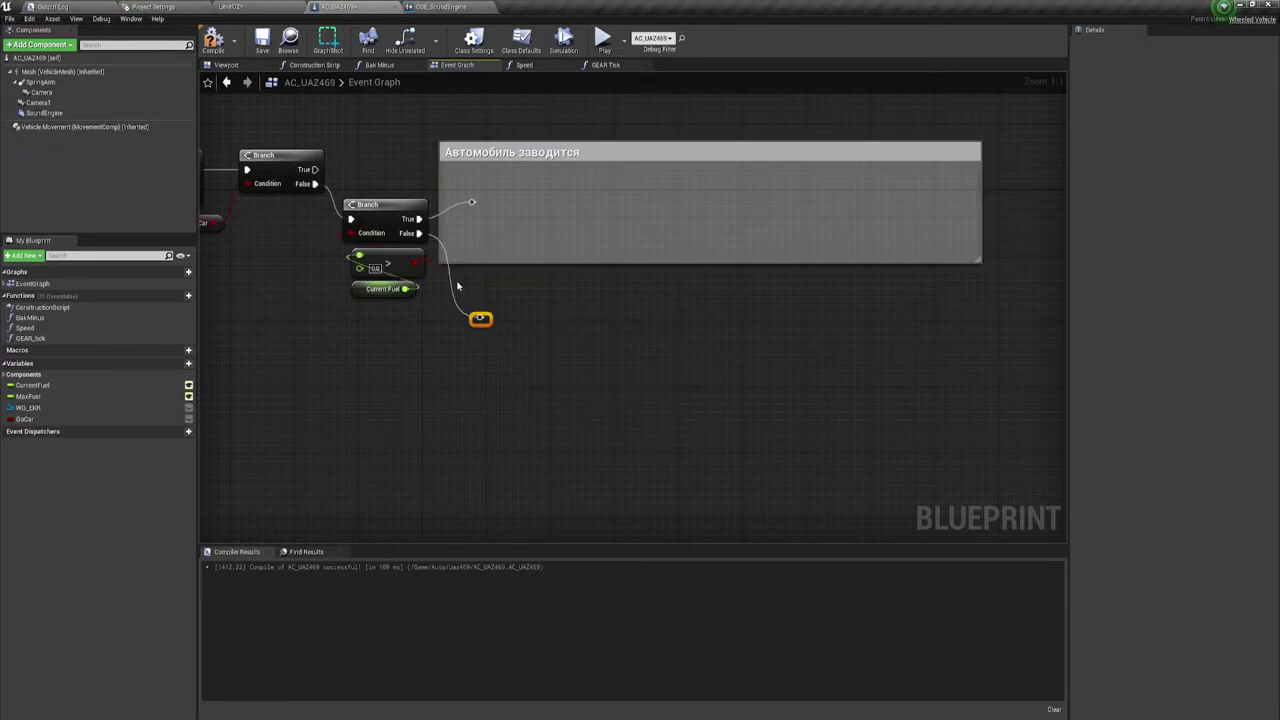
{"action": "left_click_drag", "start_coordinate": [458, 287], "coordinate": [600, 328]}
{"action": "key", "text": "c"}
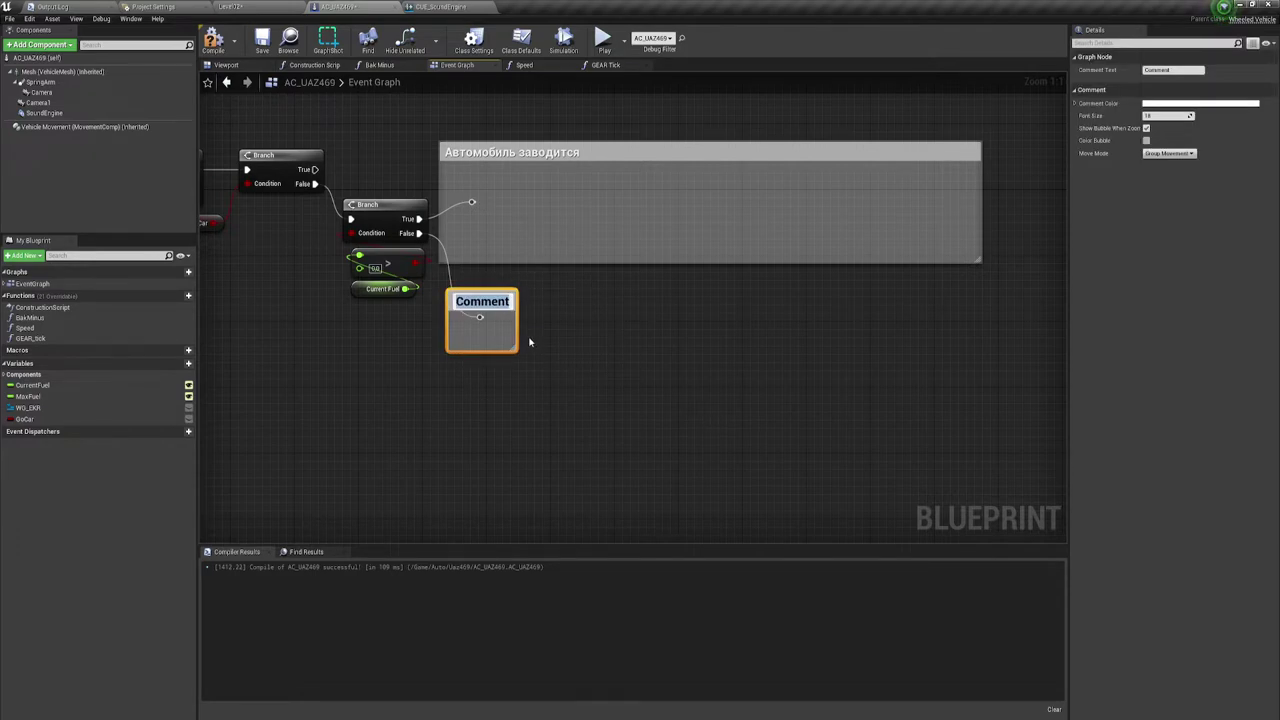
{"action": "type", "text": "Авто"}
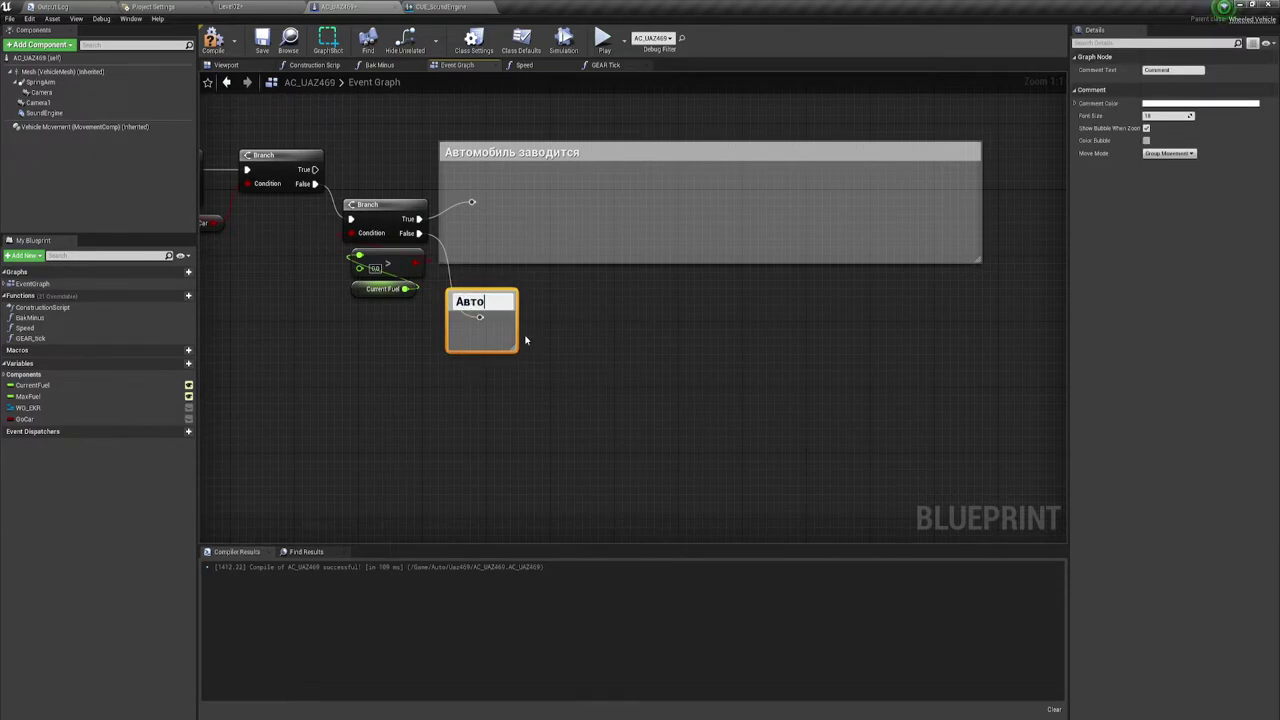
{"action": "type", "text": "мобиль"}
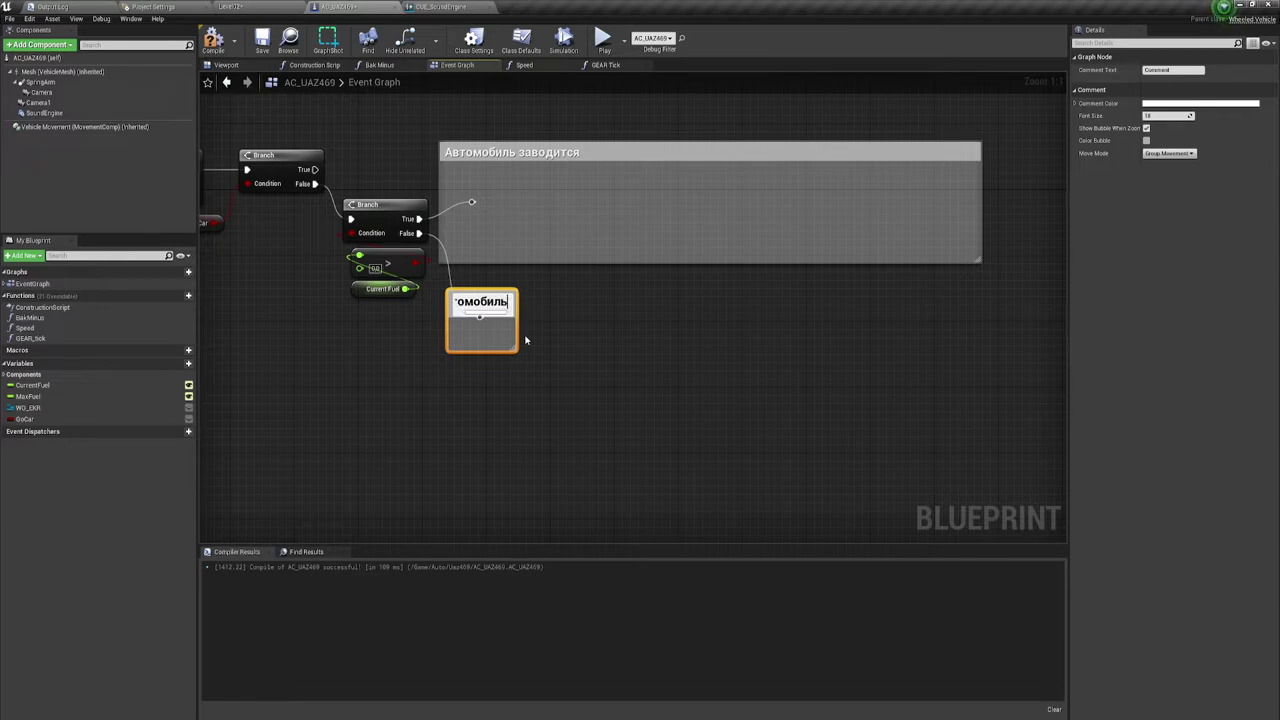
{"action": "type", "text": " не з"}
{"action": "type", "text": "ав"}
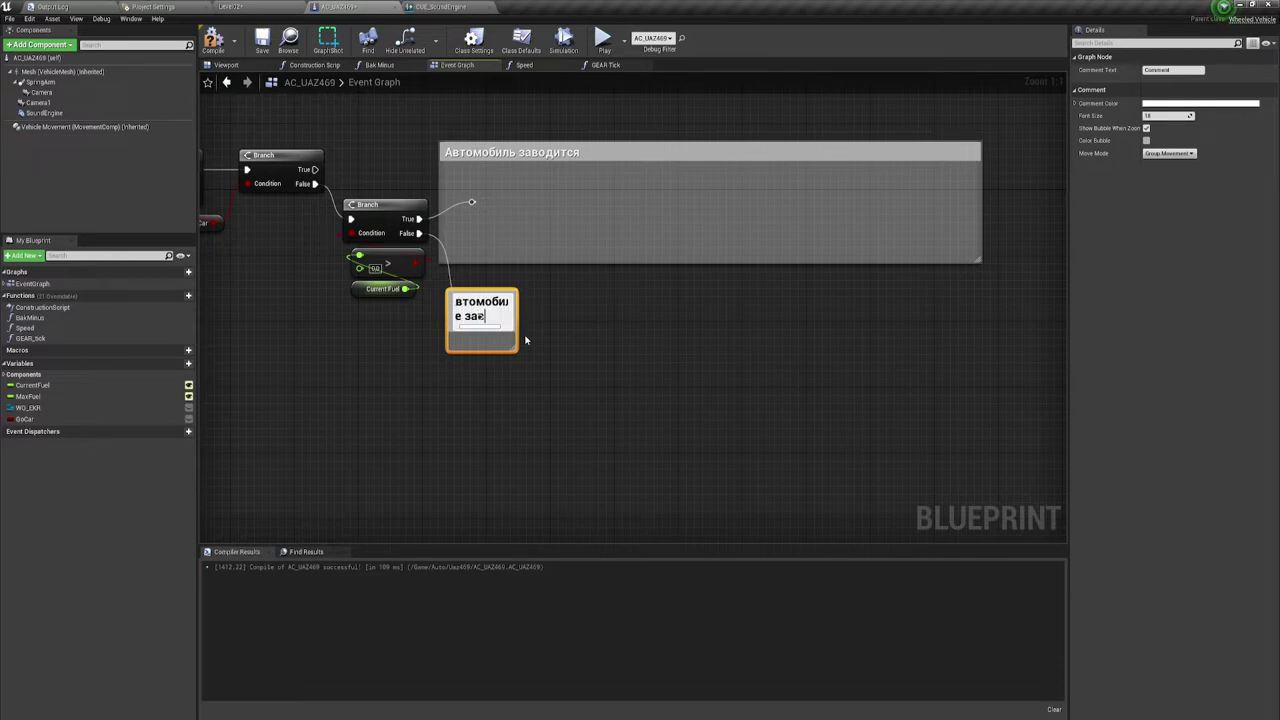
{"action": "type", "text": "о"}
{"action": "type", "text": "ди"}
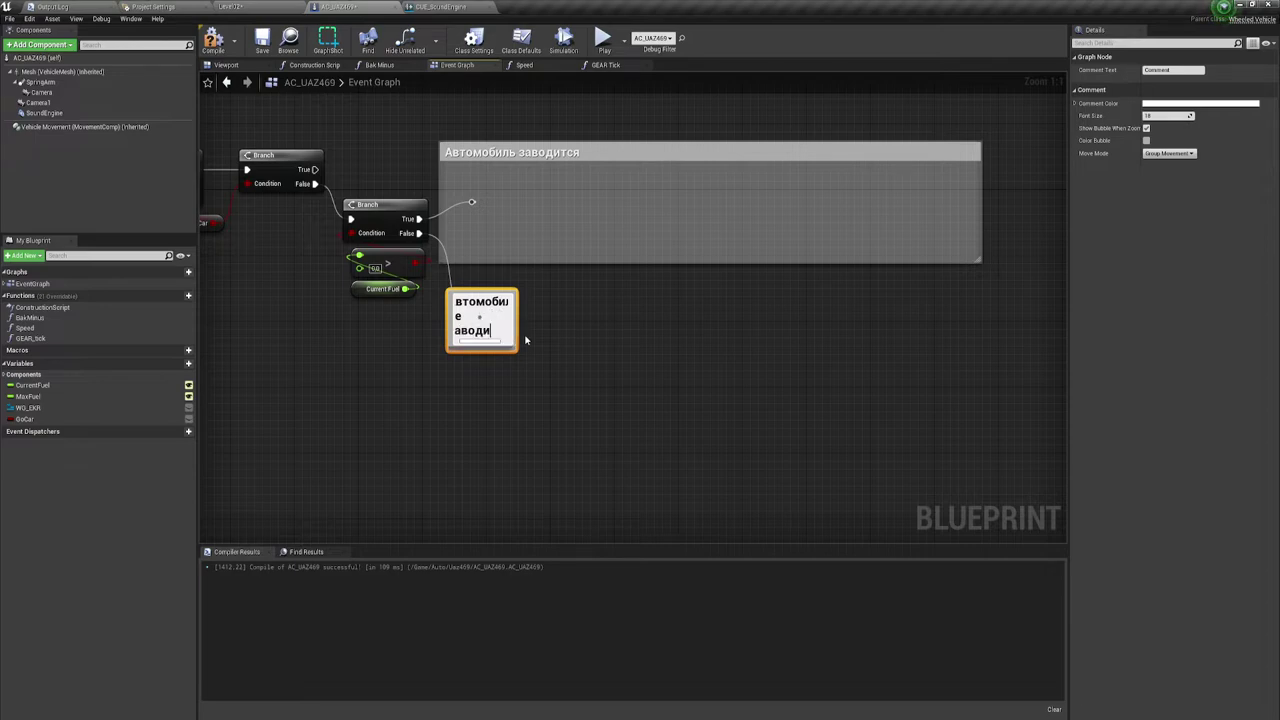
{"action": "type", "text": "тся"}
{"action": "key", "text": "Return"}
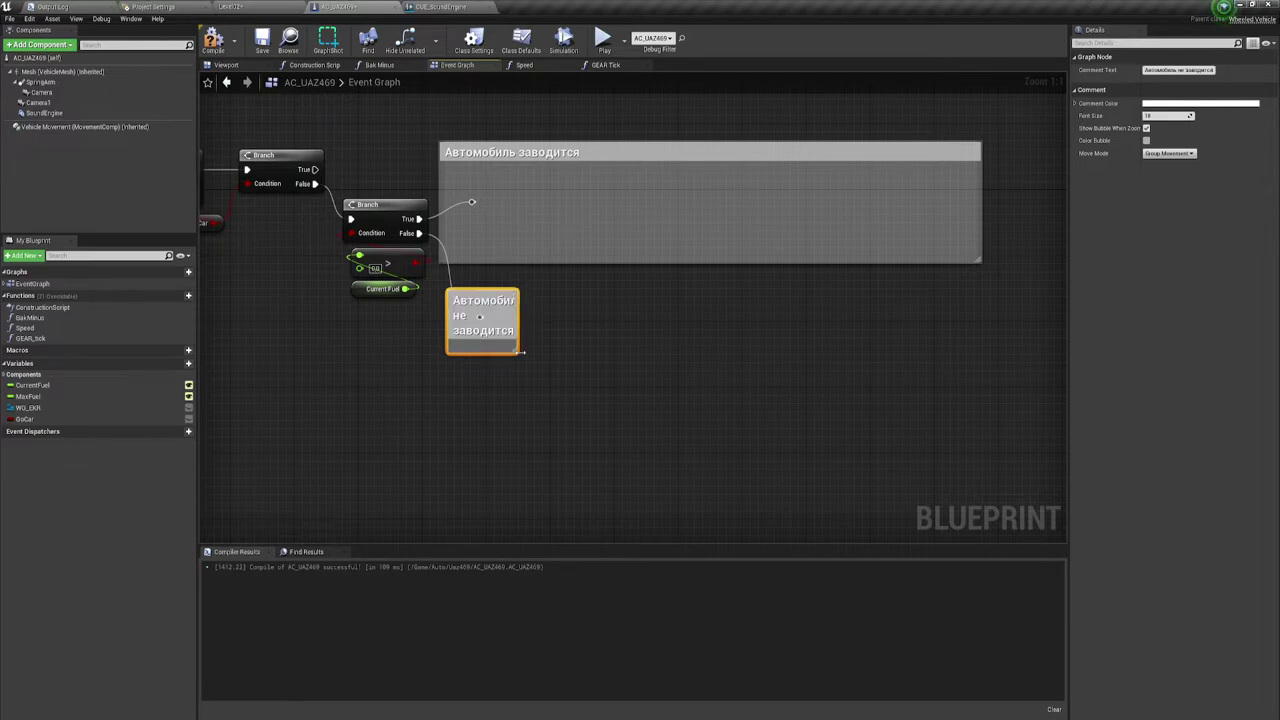
Widen and heighten the 'Автомобиль не заводится' comment box.
{"action": "left_click_drag", "start_coordinate": [518, 350], "coordinate": [1008, 432]}
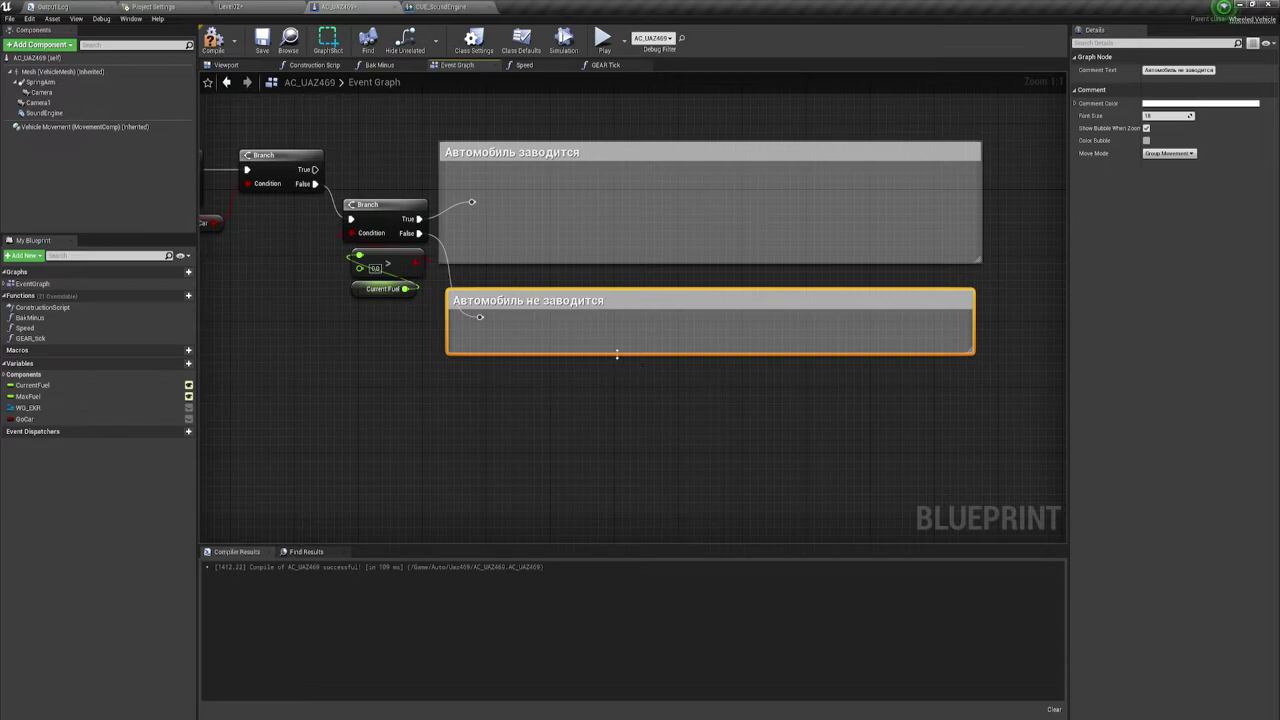
{"action": "left_click_drag", "start_coordinate": [617, 353], "coordinate": [615, 432]}
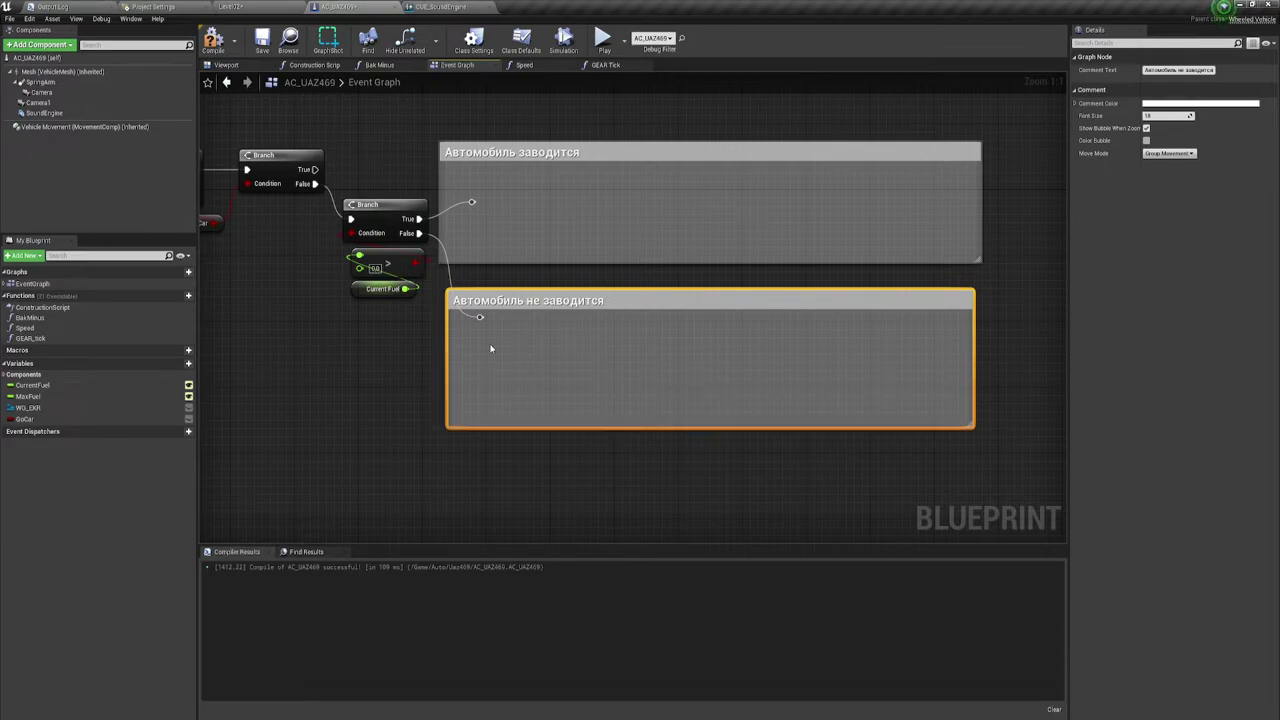
{"action": "left_click_drag", "start_coordinate": [450, 343], "coordinate": [437, 343]}
{"action": "right_click_drag", "start_coordinate": [467, 324], "coordinate": [520, 447]}
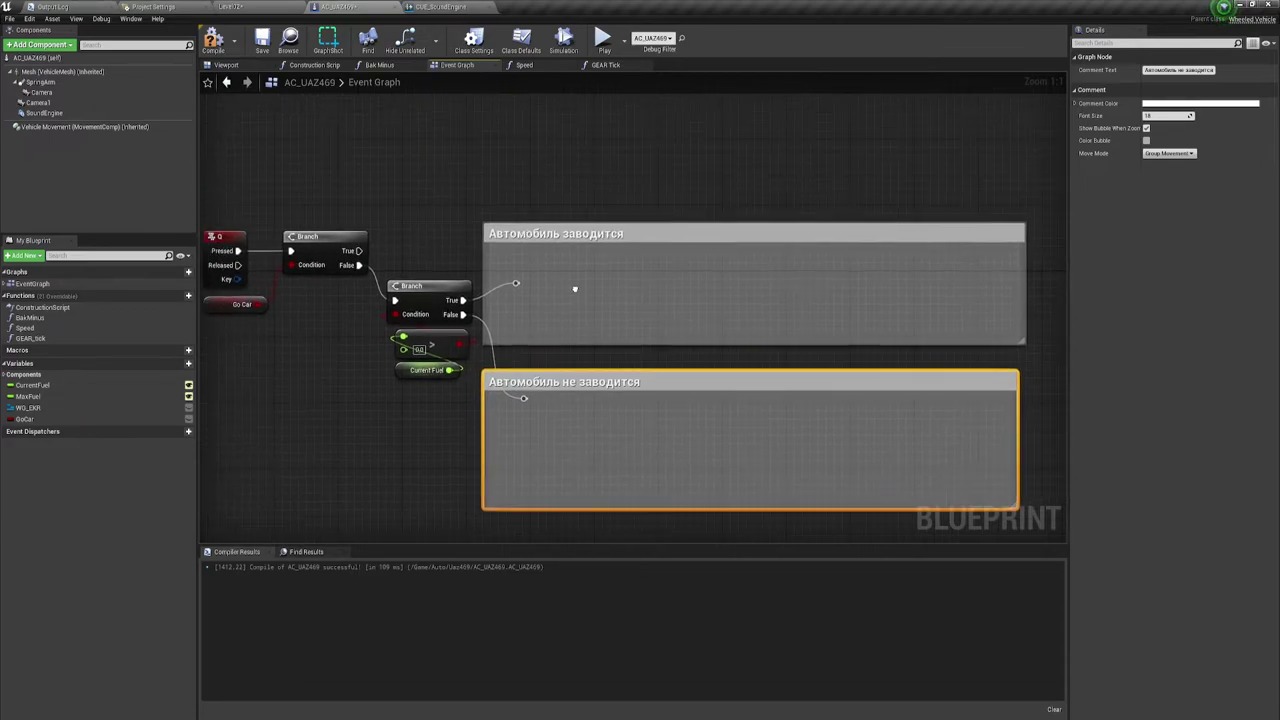
{"action": "left_click_drag", "start_coordinate": [368, 294], "coordinate": [483, 157]}
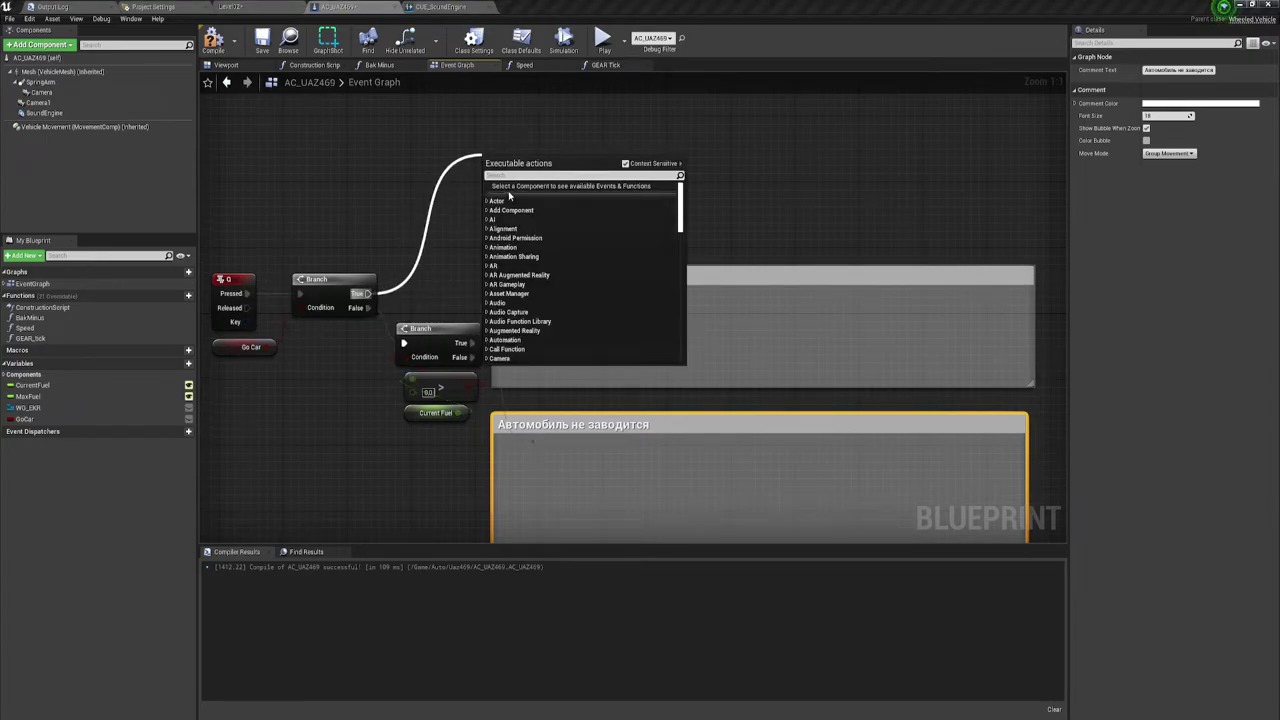
Add a reroute node at the end of the first Branch's True wire.
{"action": "type", "text": "w"}
{"action": "key", "text": "BackSpace"}
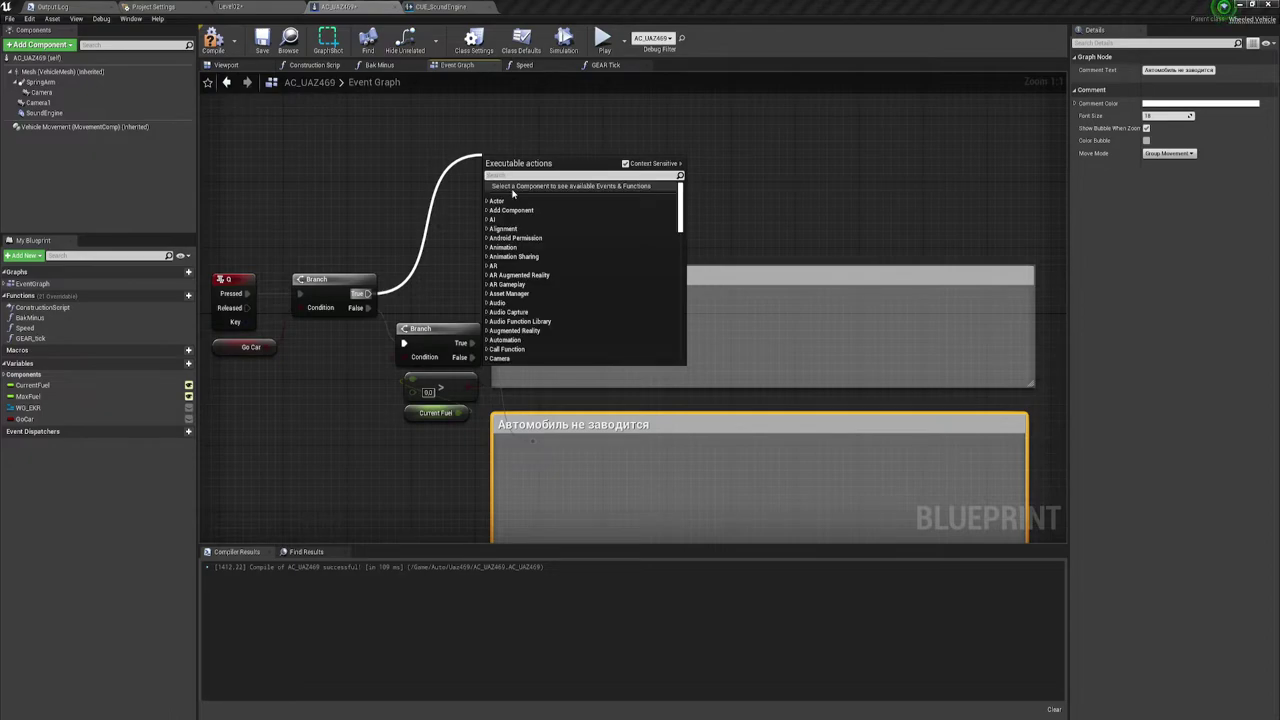
{"action": "type", "text": "e"}
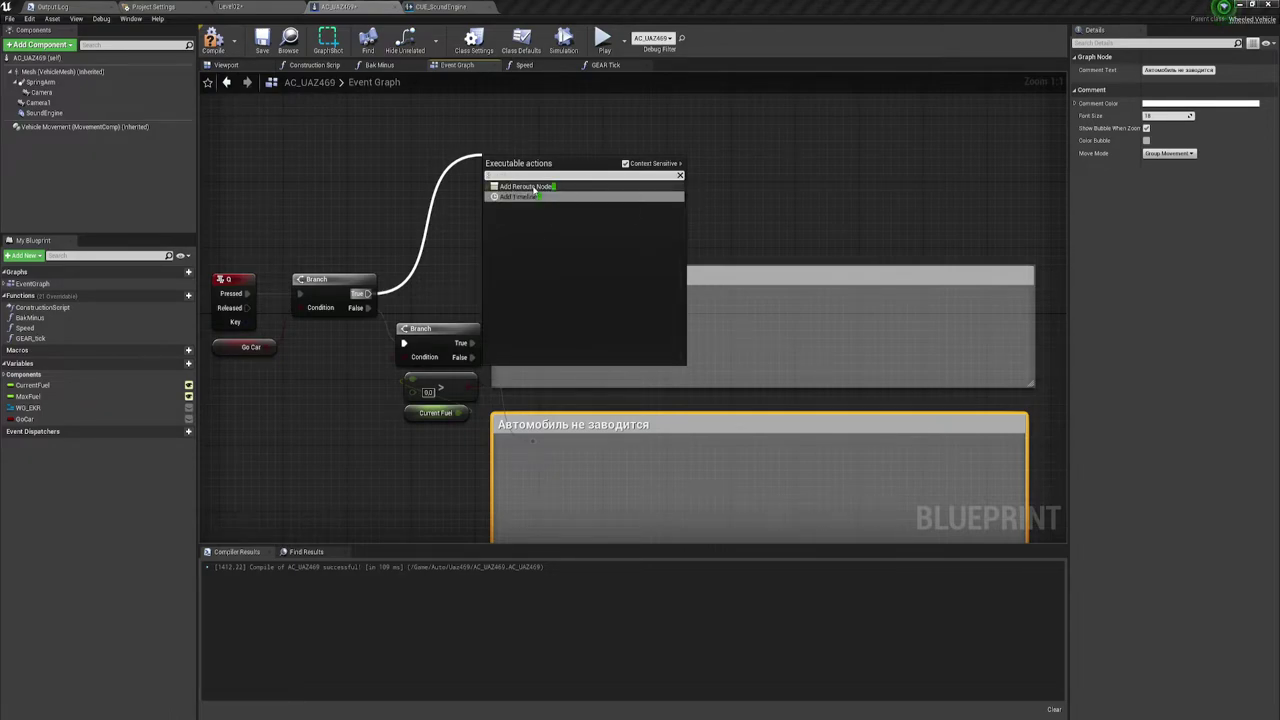
{"action": "left_click", "coordinate": [530, 187]}
Wrap the reroute in a large comment titled 'Автомобиль заведенный'.
{"action": "key", "text": "c"}
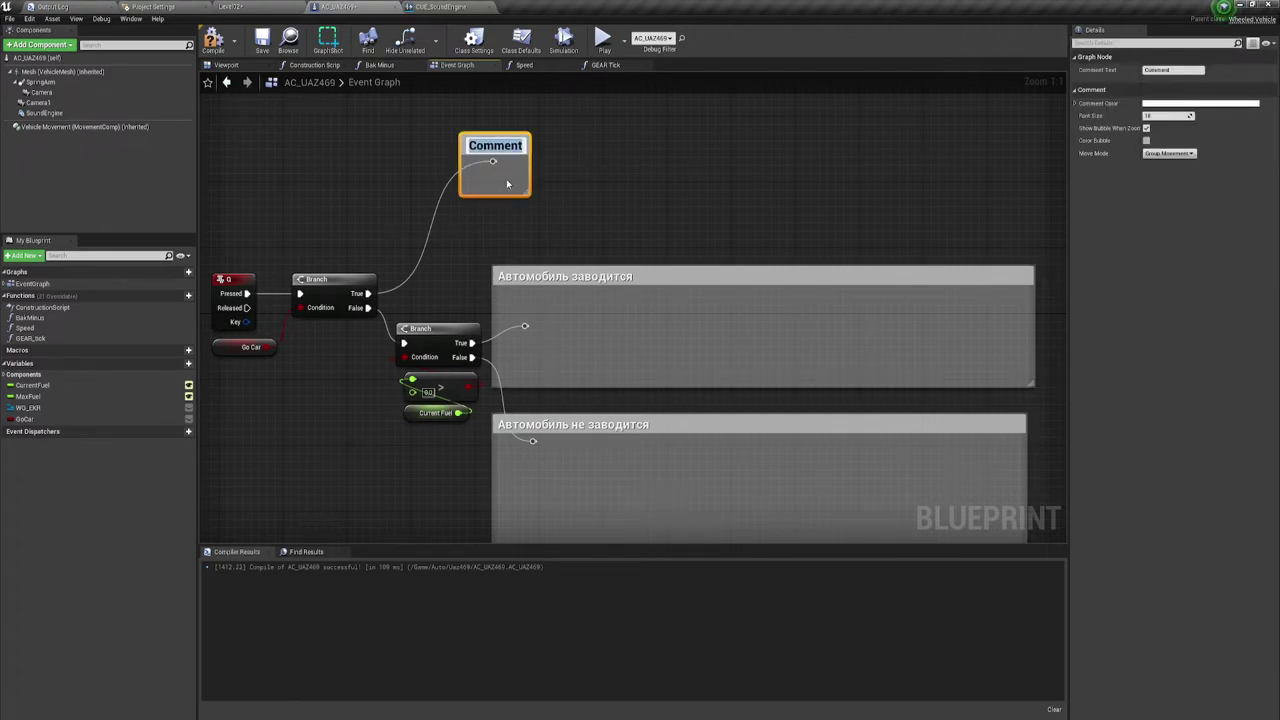
{"action": "type", "text": "Ав"}
{"action": "type", "text": "томобиль "}
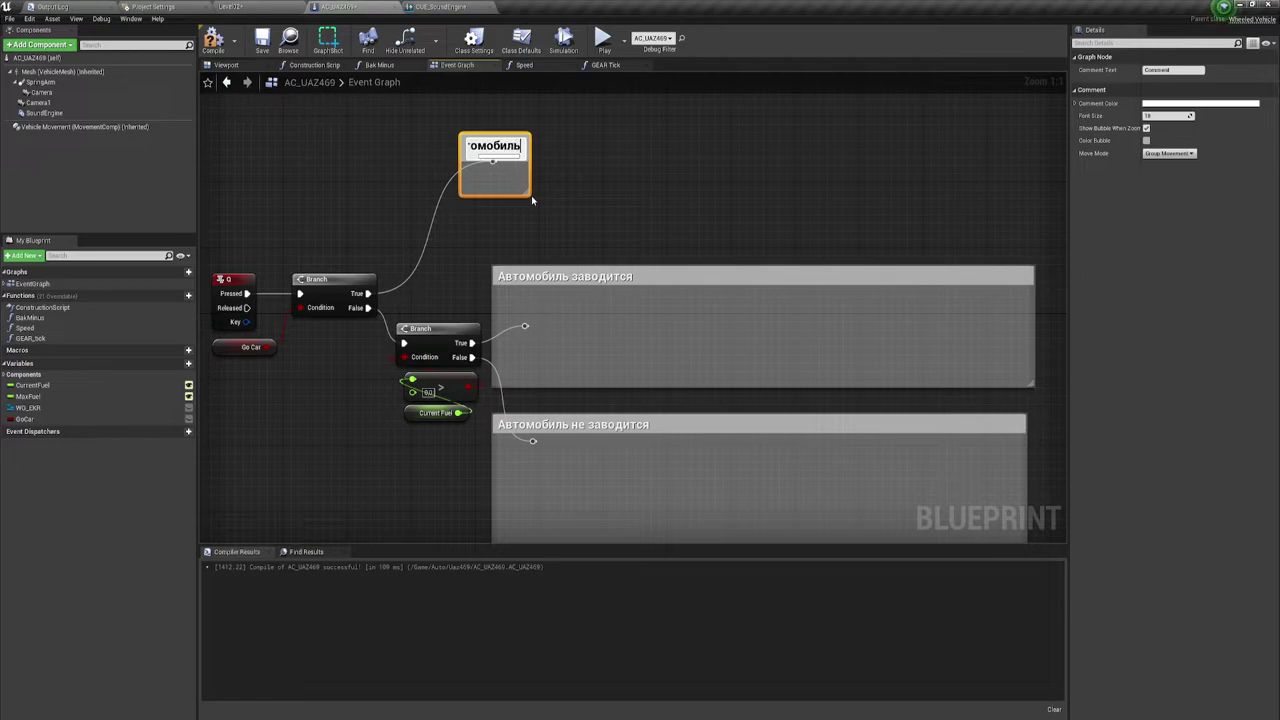
{"action": "type", "text": "заведе"}
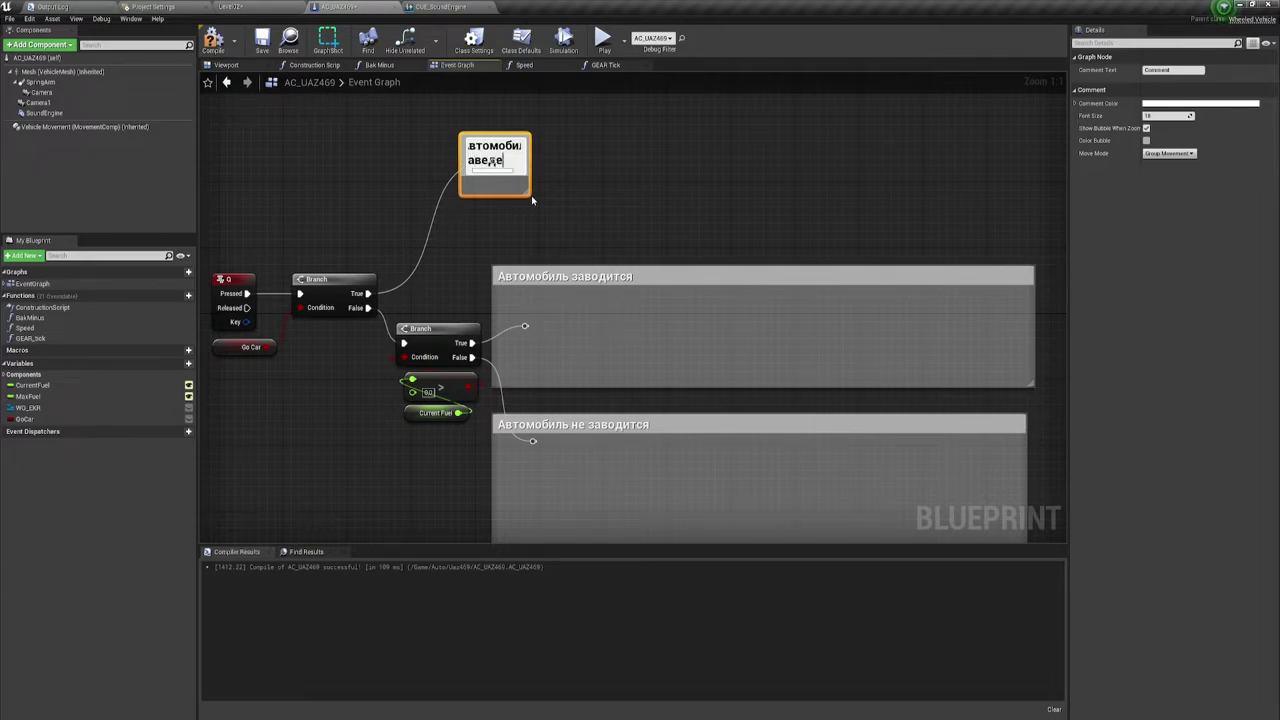
{"action": "type", "text": "нный"}
{"action": "key", "text": "Return"}
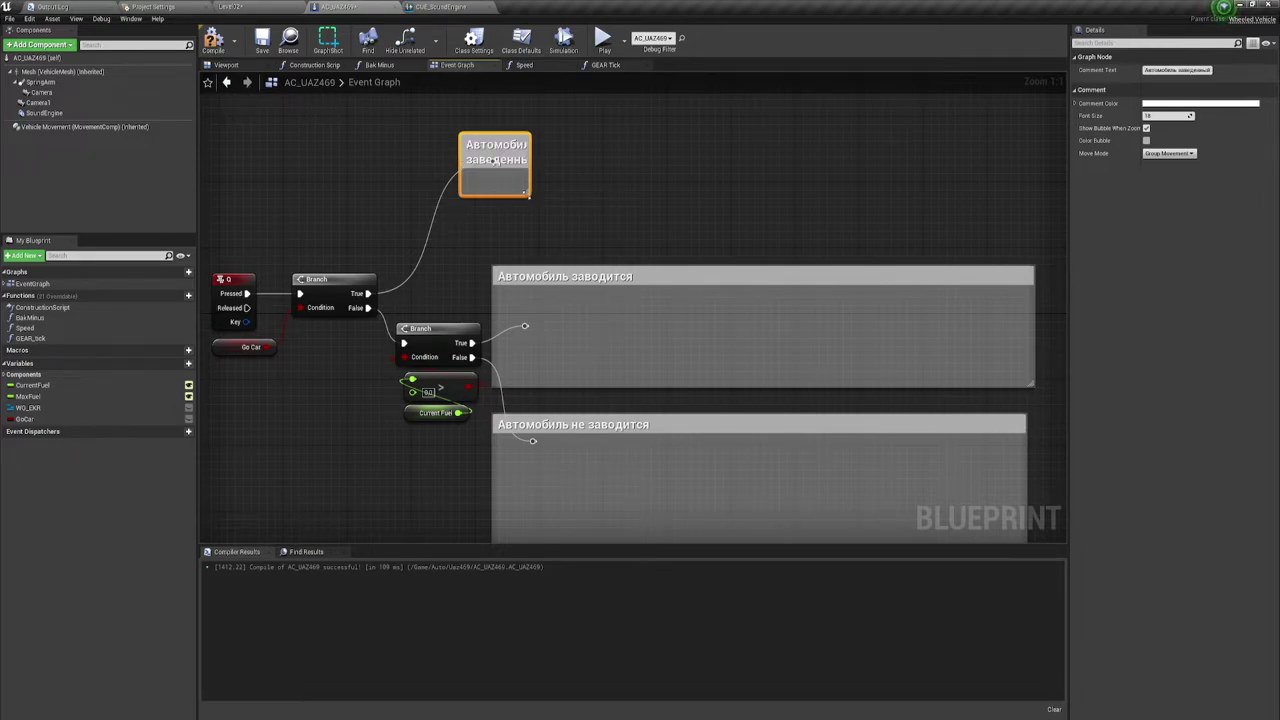
{"action": "left_click_drag", "start_coordinate": [527, 194], "coordinate": [1027, 254]}
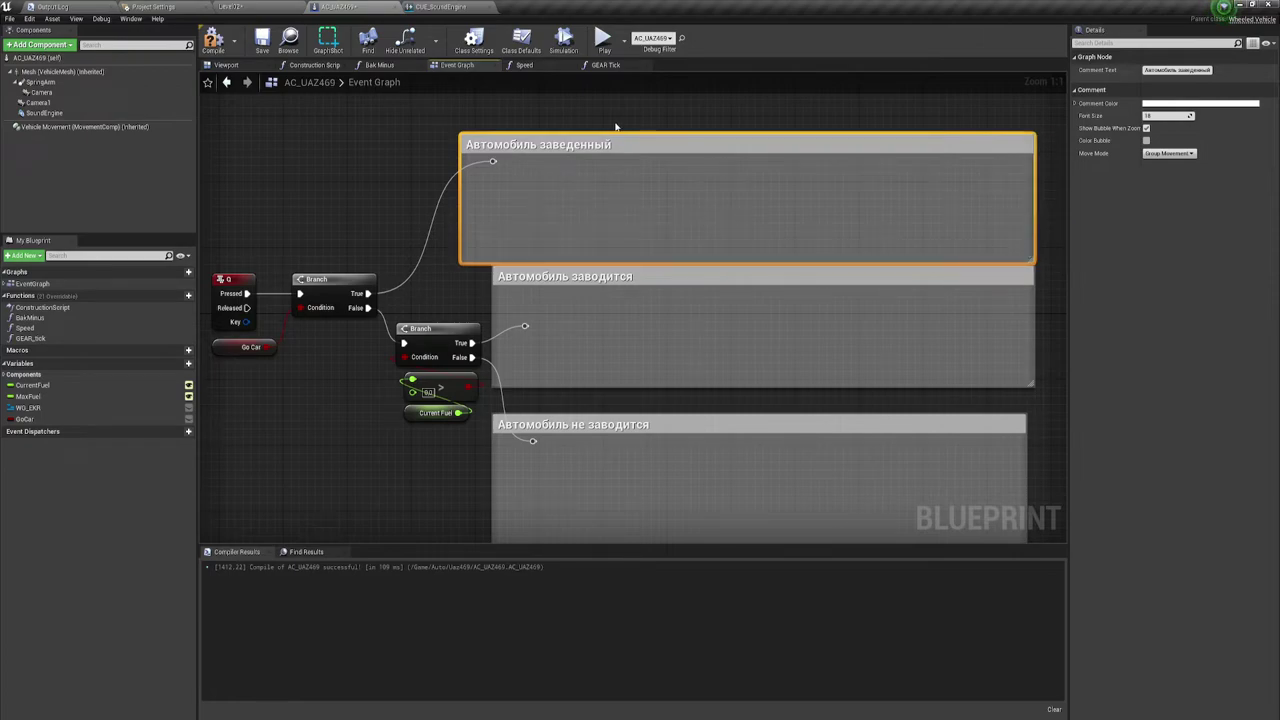
{"action": "left_click_drag", "start_coordinate": [609, 131], "coordinate": [634, 91]}
{"action": "right_click_drag", "start_coordinate": [629, 405], "coordinate": [656, 378]}
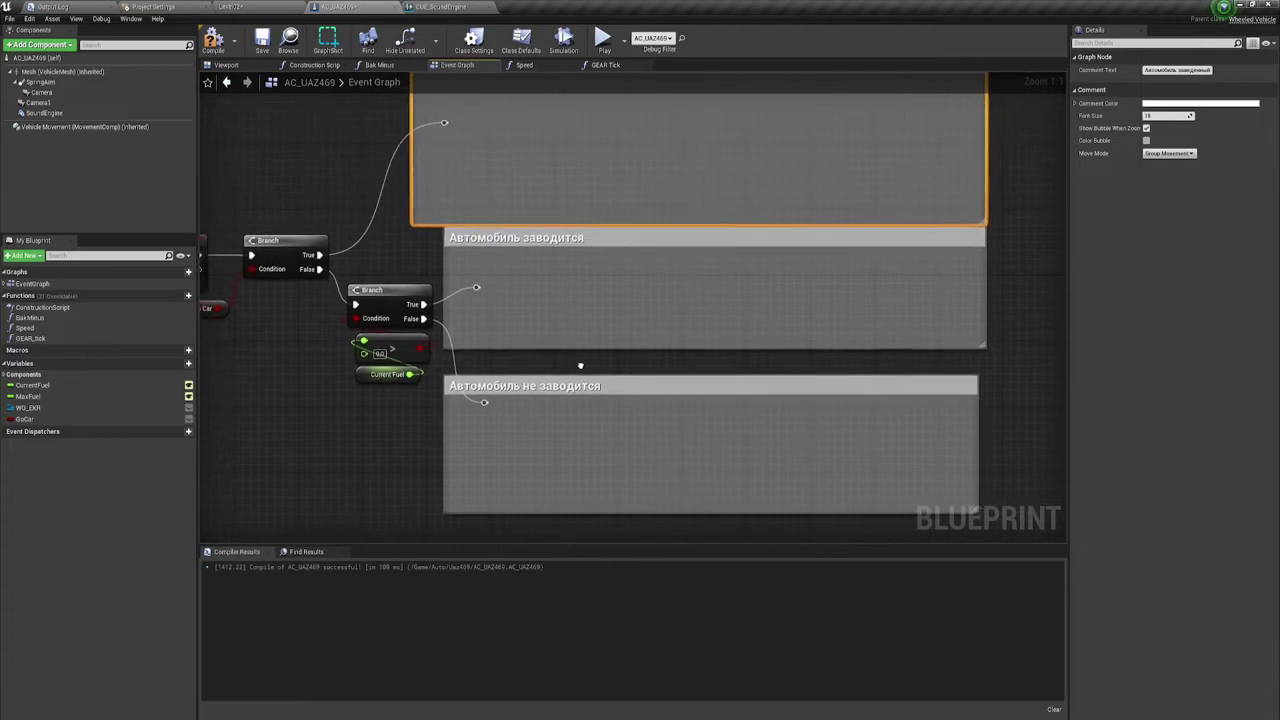
Move the second Branch with its > and Current Fuel nodes down-left.
{"action": "left_click", "coordinate": [352, 258]}
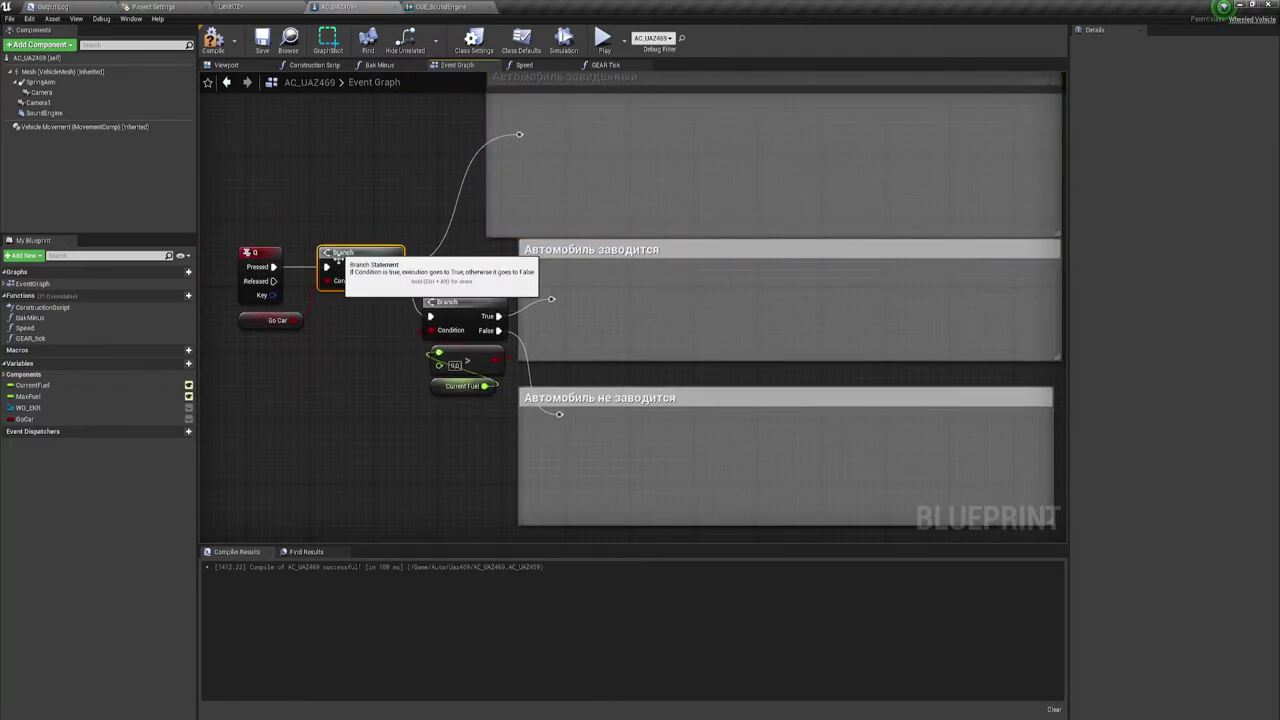
{"action": "scroll", "coordinate": [375, 356], "scroll_direction": "down", "scroll_amount": 1}
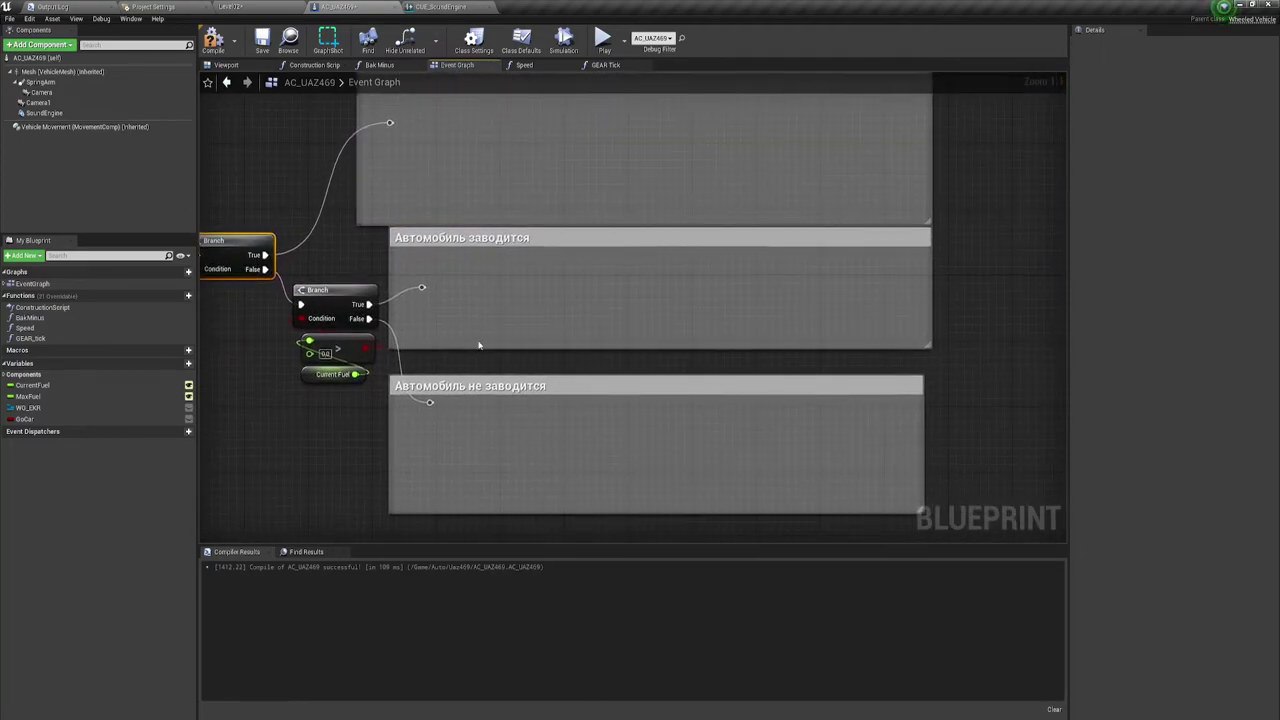
{"action": "scroll", "coordinate": [563, 300], "scroll_direction": "up", "scroll_amount": 1}
{"action": "mouse_move", "coordinate": [475, 335]}
{"action": "left_mouse_down"}
{"action": "mouse_move", "coordinate": [372, 222]}
{"action": "mouse_move", "coordinate": [416, 283]}
{"action": "left_mouse_up"}
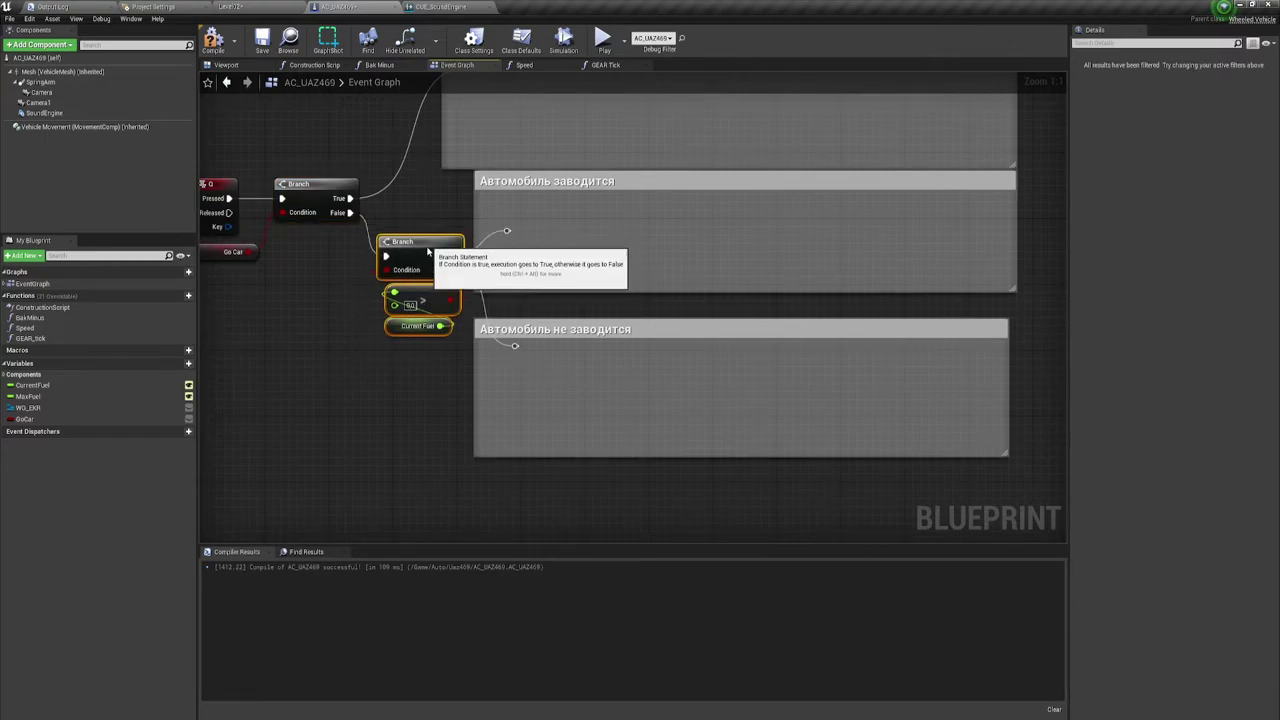
Make the 'Автомобиль заводится' comment slightly taller and pull a wire from its reroute.
{"action": "right_click_drag", "start_coordinate": [543, 286], "coordinate": [434, 284]}
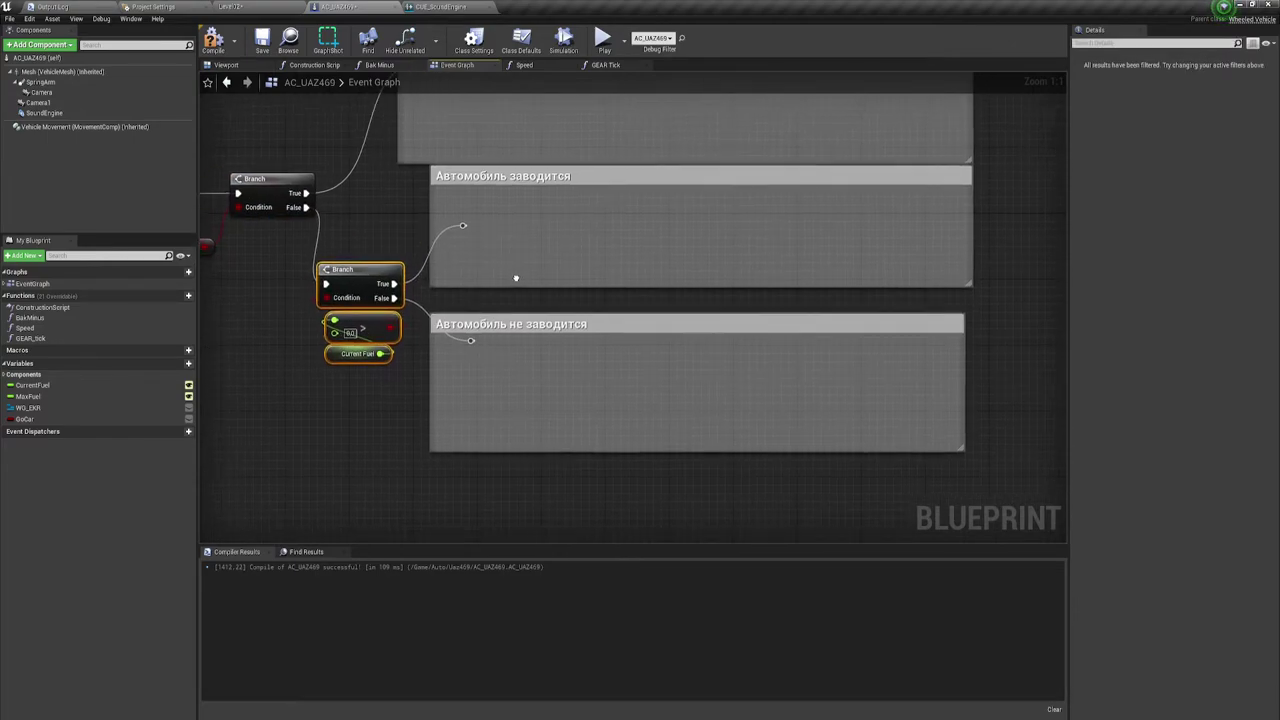
{"action": "left_click_drag", "start_coordinate": [434, 284], "coordinate": [414, 292]}
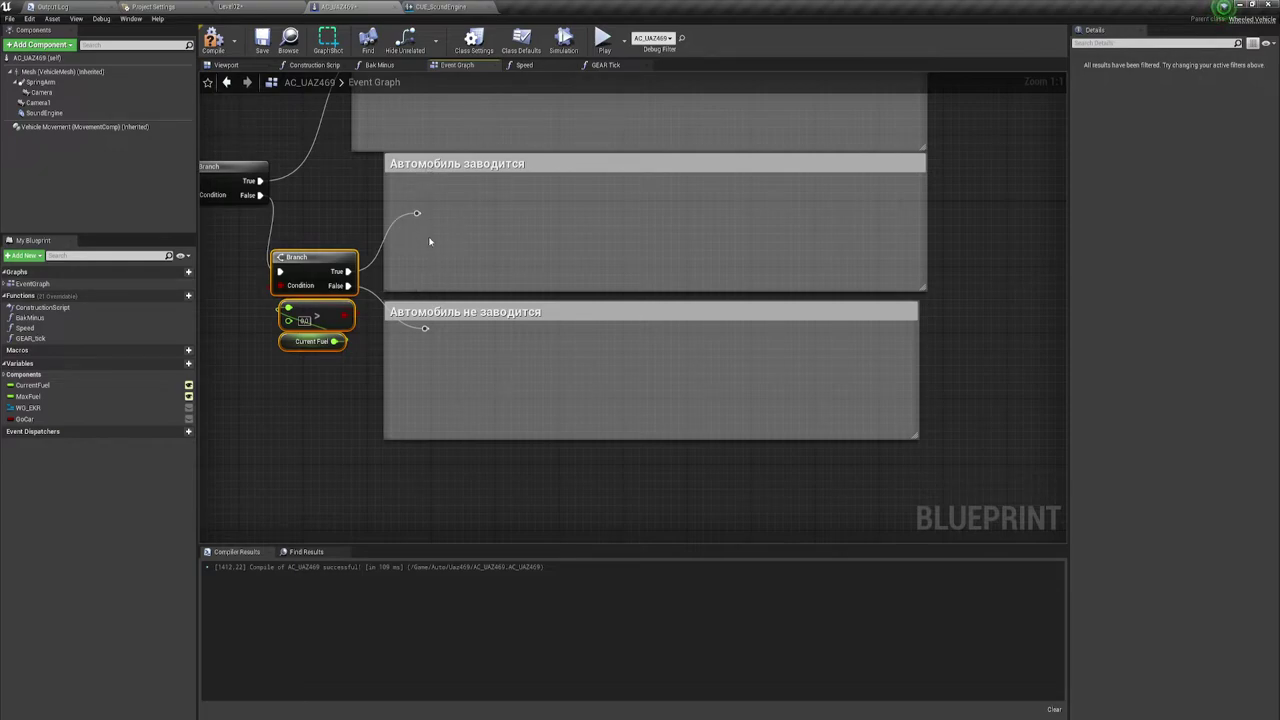
{"action": "left_click_drag", "start_coordinate": [417, 213], "coordinate": [493, 216]}
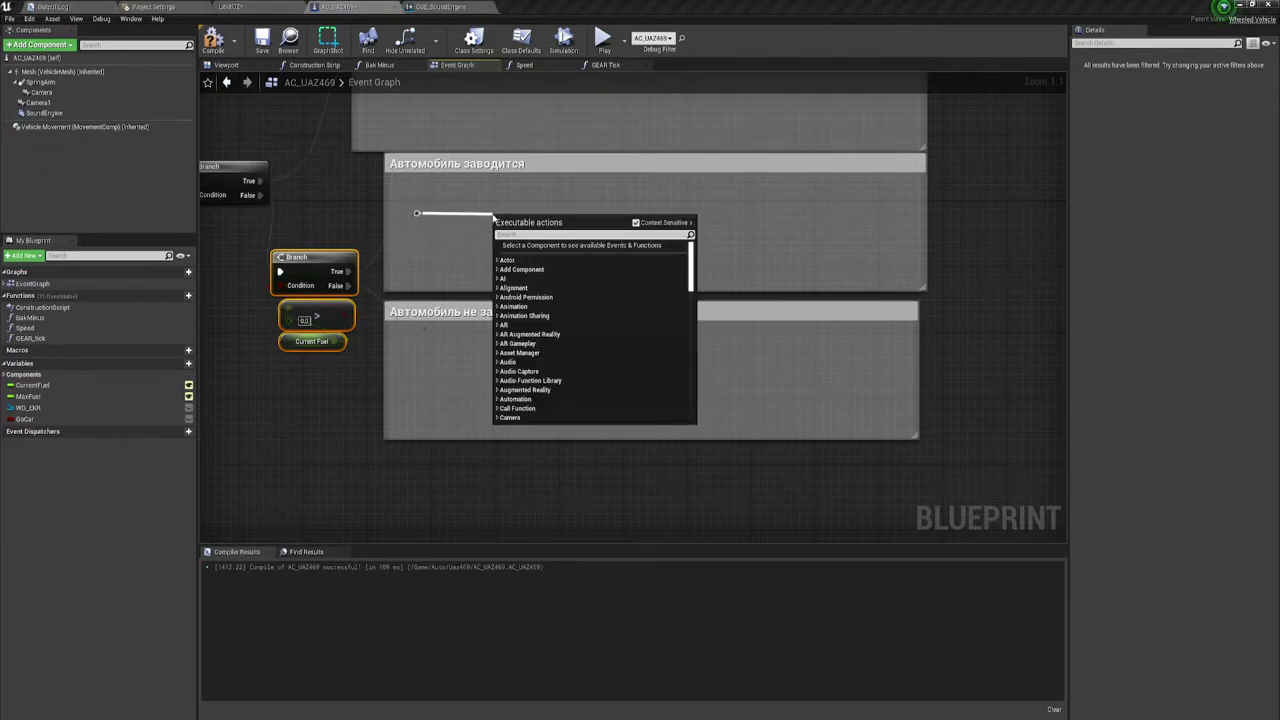
Cancel the pending node placement and delete the SoundEngine reference dropped into the graph.
{"action": "type", "text": "ш"}
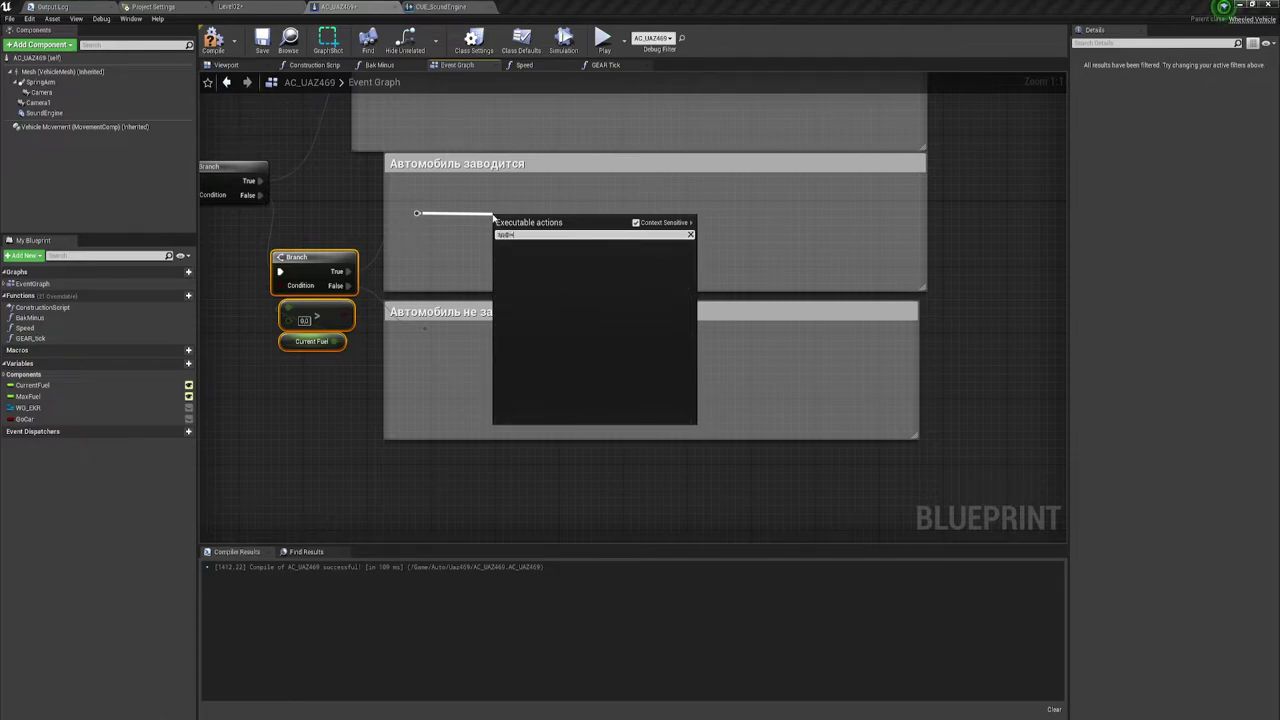
{"action": "key", "text": "BackSpace"}
{"action": "left_click", "coordinate": [450, 257]}
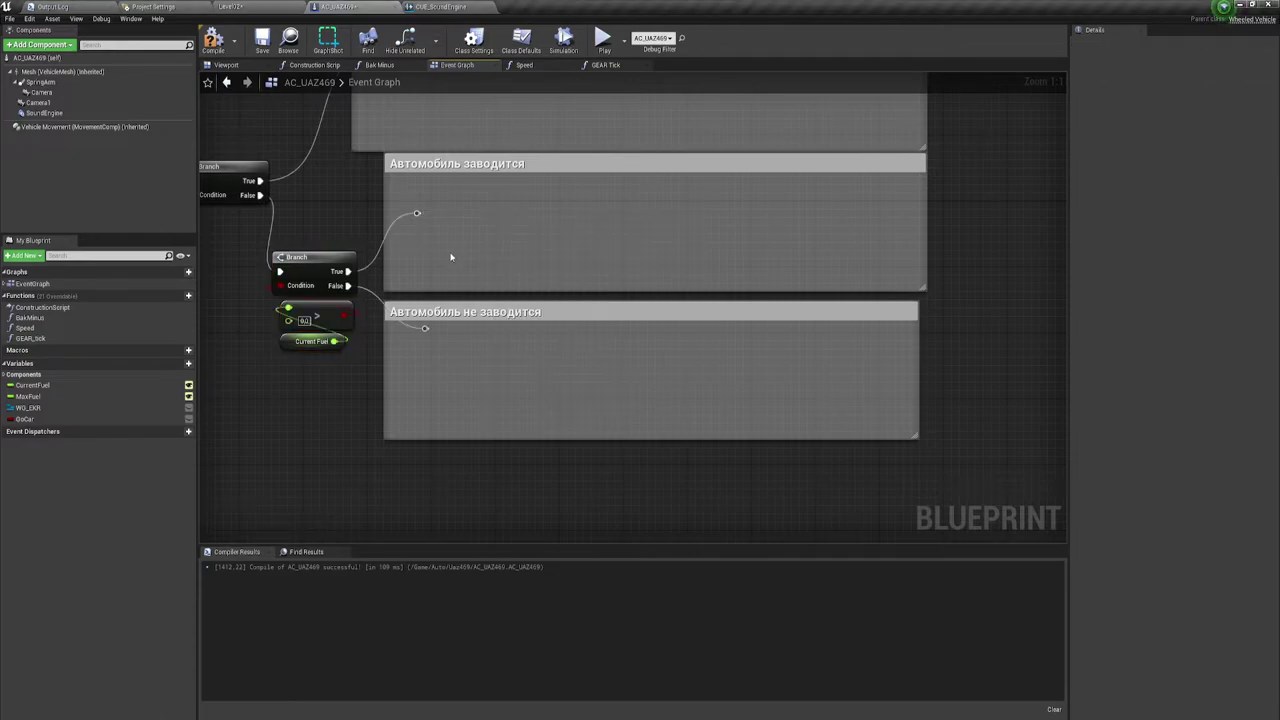
{"action": "mouse_move", "coordinate": [44, 113]}
{"action": "left_mouse_down"}
{"action": "mouse_move", "coordinate": [415, 251]}
{"action": "mouse_move", "coordinate": [432, 237]}
{"action": "left_mouse_up"}
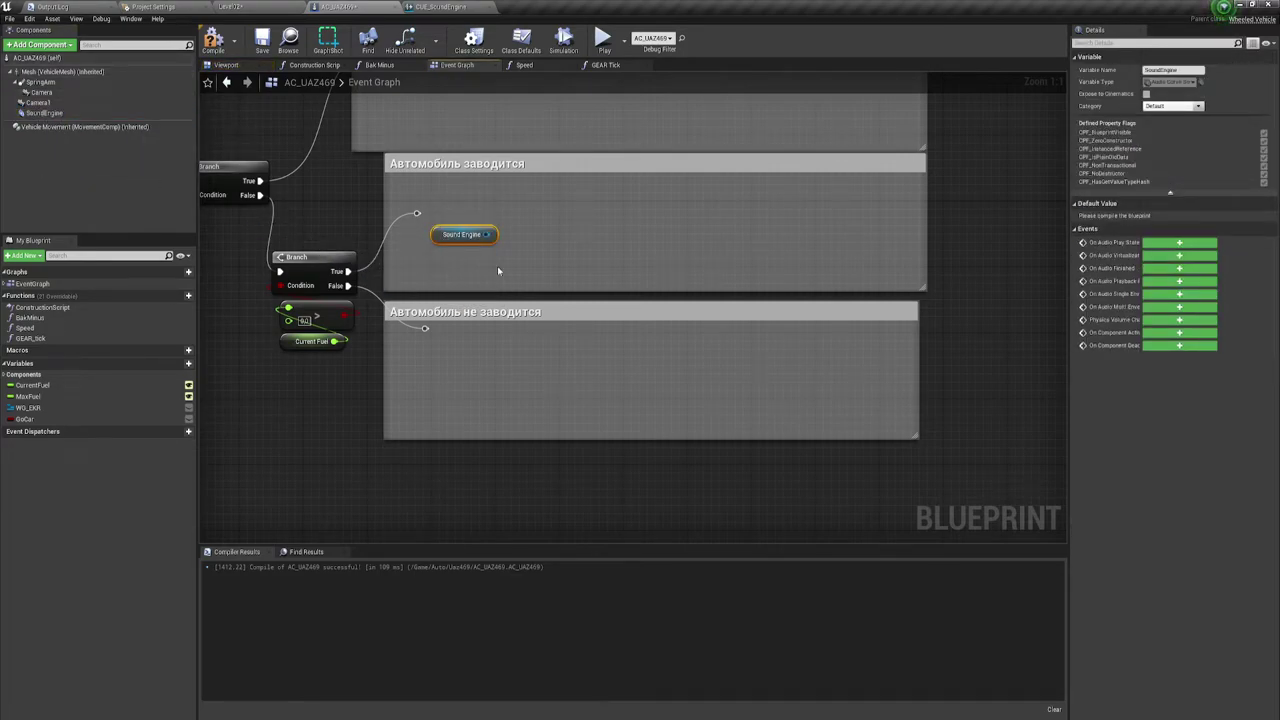
{"action": "key", "text": "Delete"}
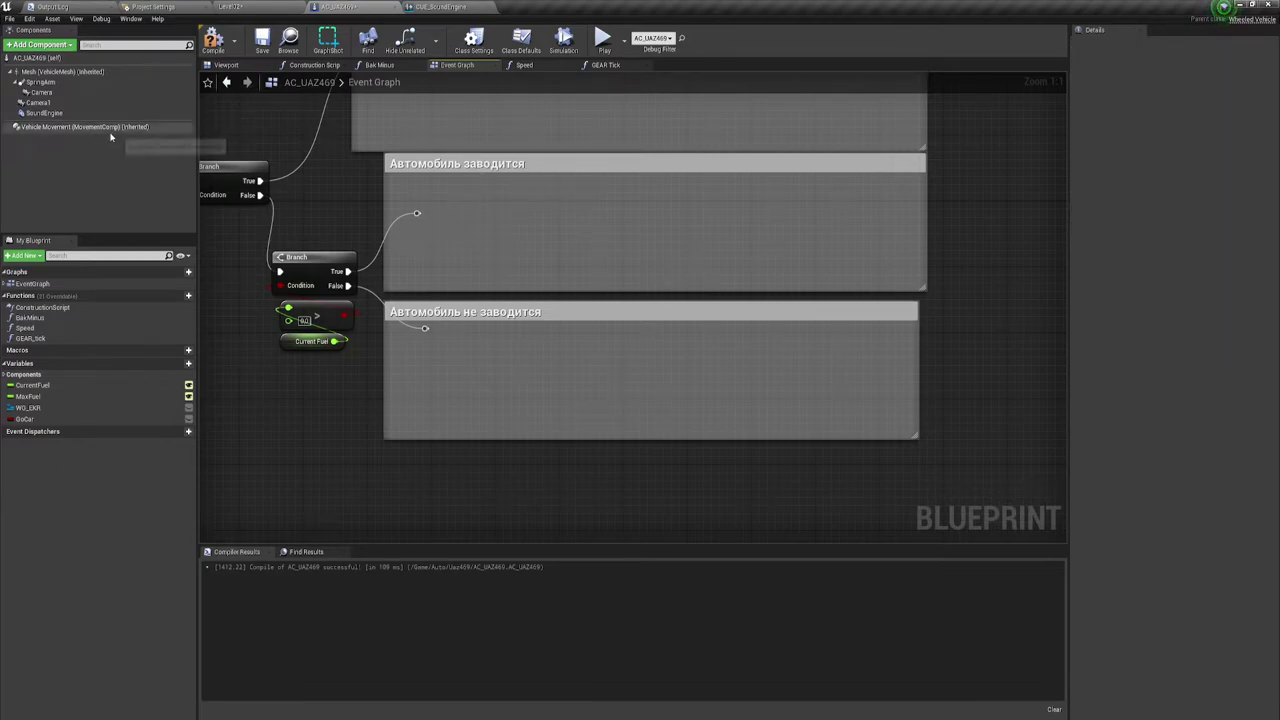
Duplicate the SoundEngine component into SoundEngine1 and begin editing the copy's name.
{"action": "left_click", "coordinate": [42, 112]}
{"action": "right_click", "coordinate": [44, 112]}
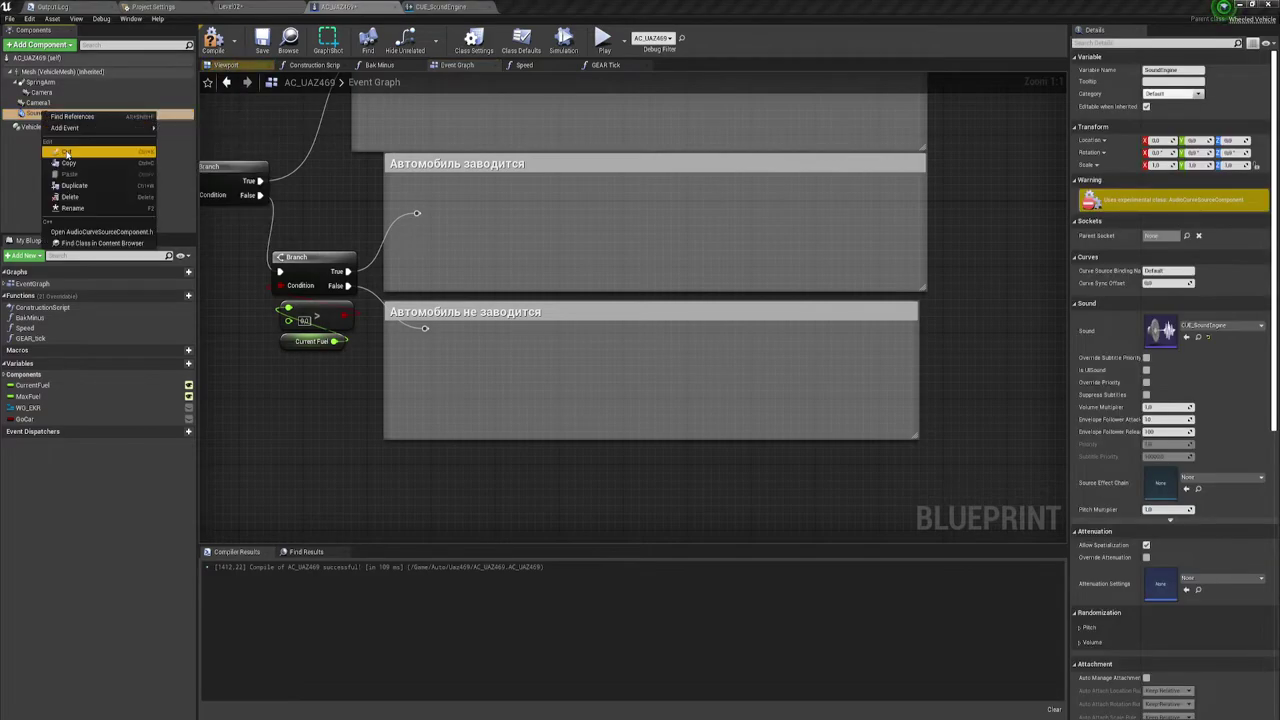
{"action": "left_click", "coordinate": [74, 185]}
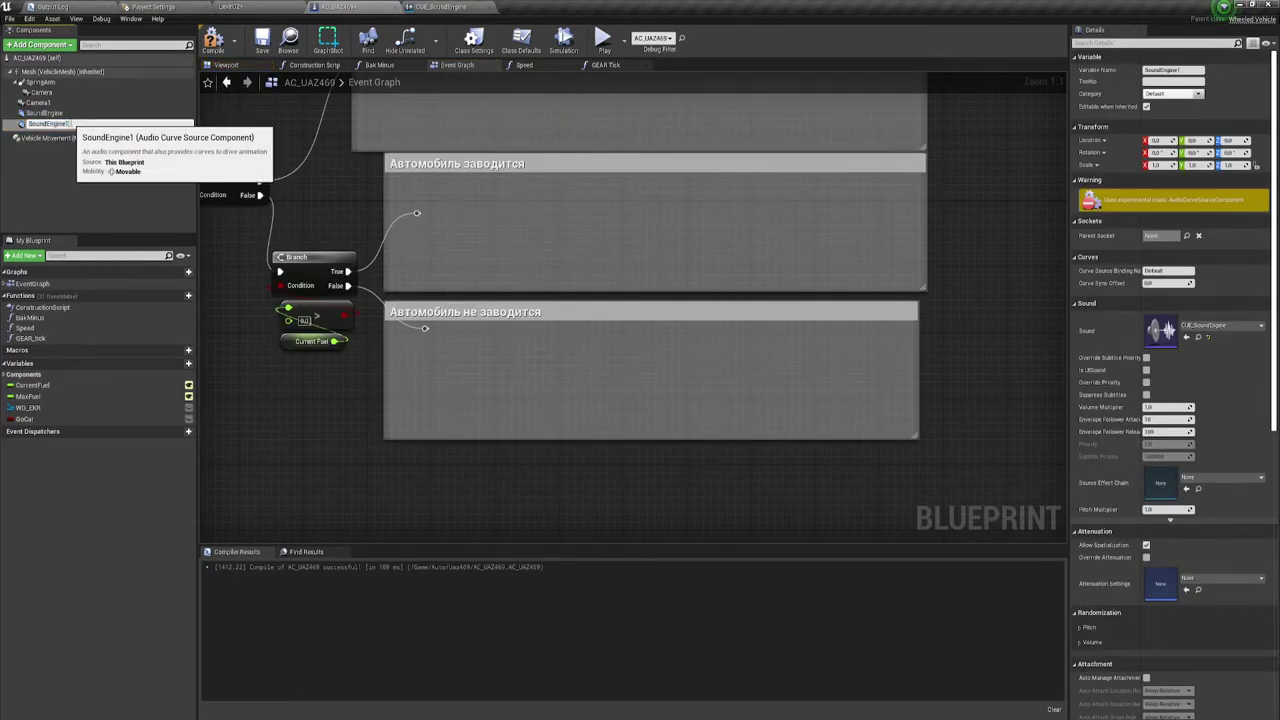
{"action": "key", "text": "BackSpace"}
{"action": "key", "text": "BackSpace"}
{"action": "key", "text": "BackSpace"}
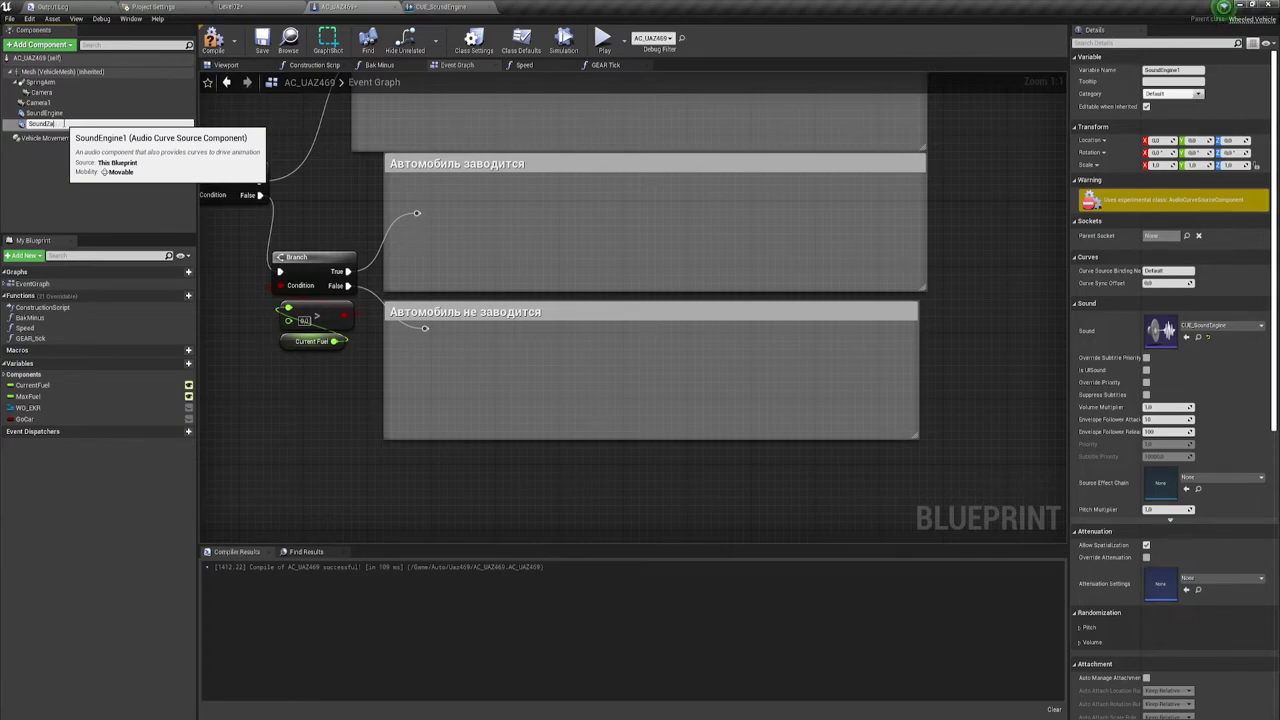
Place a SoundZav reference in the graph and reset the component's Sound to None.
{"action": "mouse_move", "coordinate": [45, 123]}
{"action": "left_mouse_down"}
{"action": "mouse_move", "coordinate": [425, 228]}
{"action": "mouse_move", "coordinate": [417, 254]}
{"action": "left_mouse_up"}
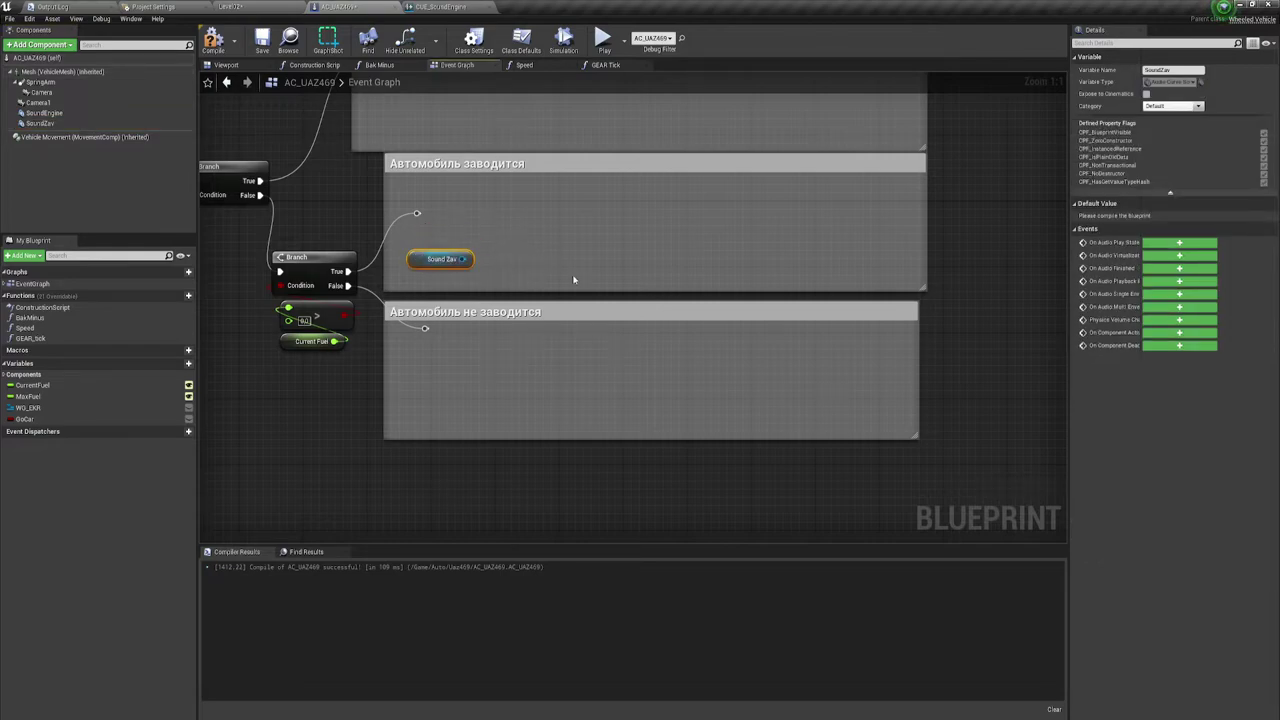
{"action": "left_click", "coordinate": [40, 123]}
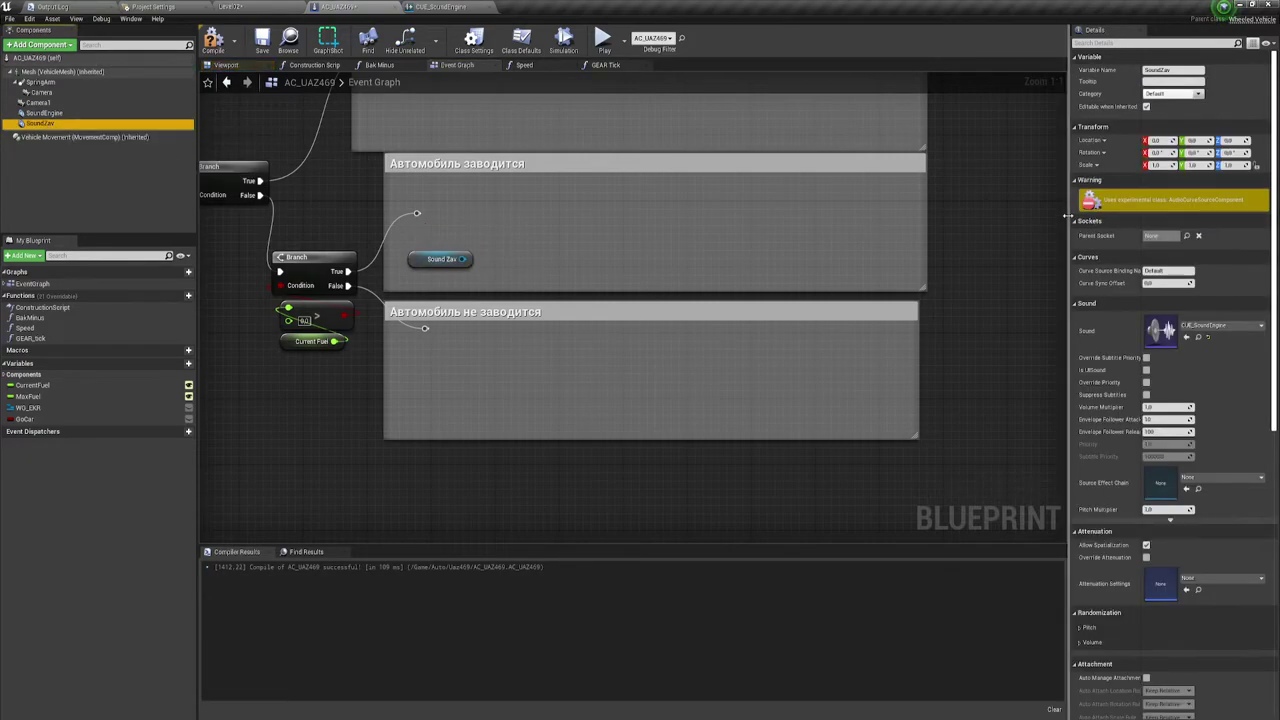
{"action": "left_click", "coordinate": [1266, 337]}
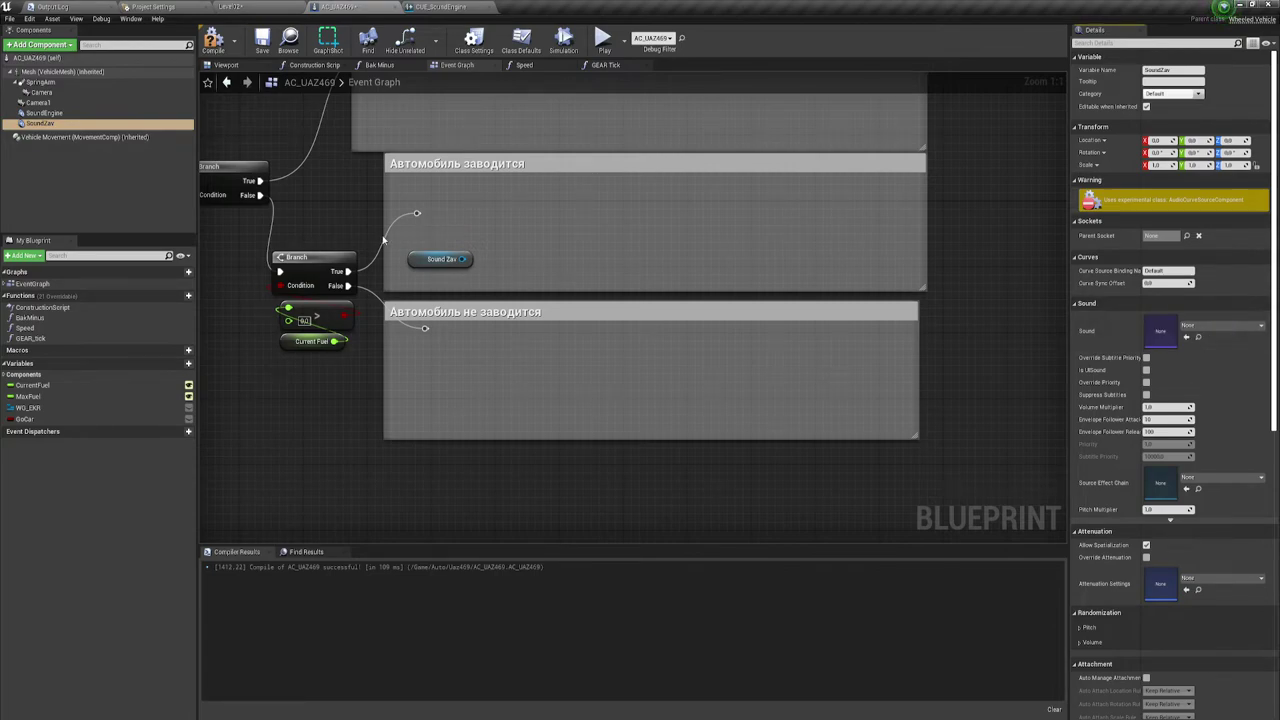
Add a Play node targeting Sound Zav and remove the duplicate Sound Zav getter.
{"action": "right_click_drag", "start_coordinate": [521, 237], "coordinate": [537, 257]}
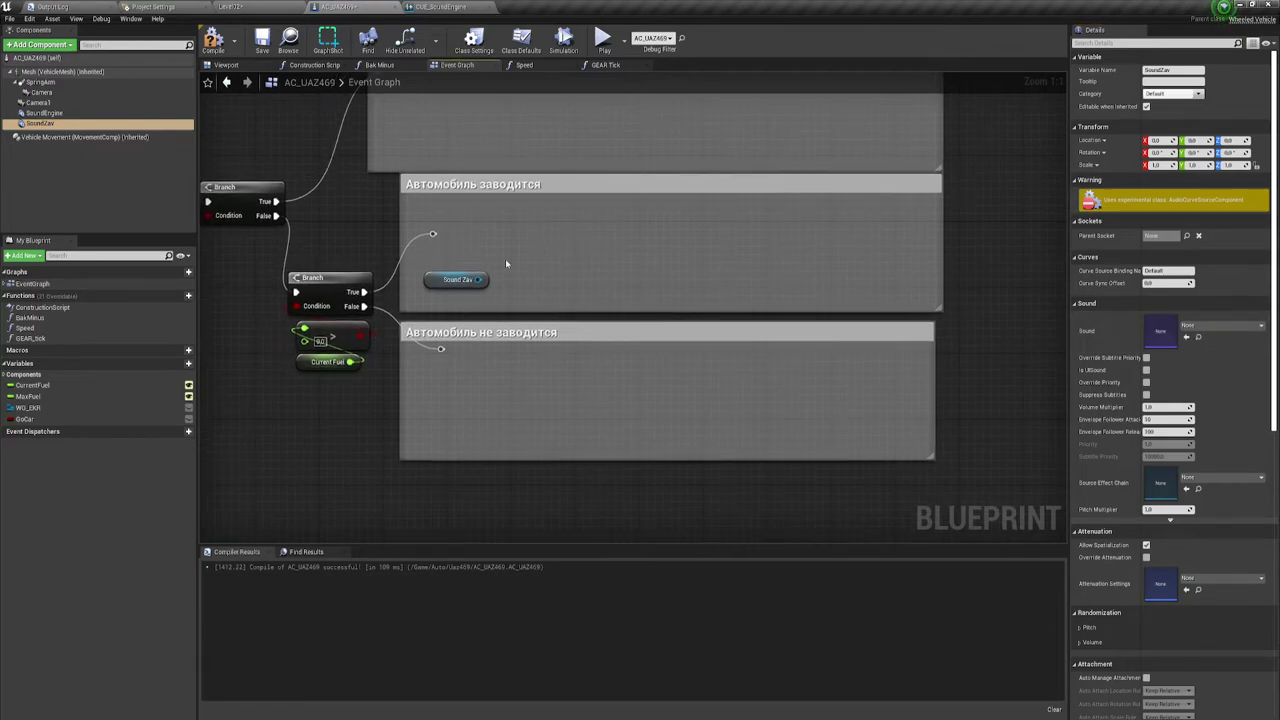
{"action": "left_click_drag", "start_coordinate": [481, 279], "coordinate": [516, 233]}
{"action": "type", "text": "play"}
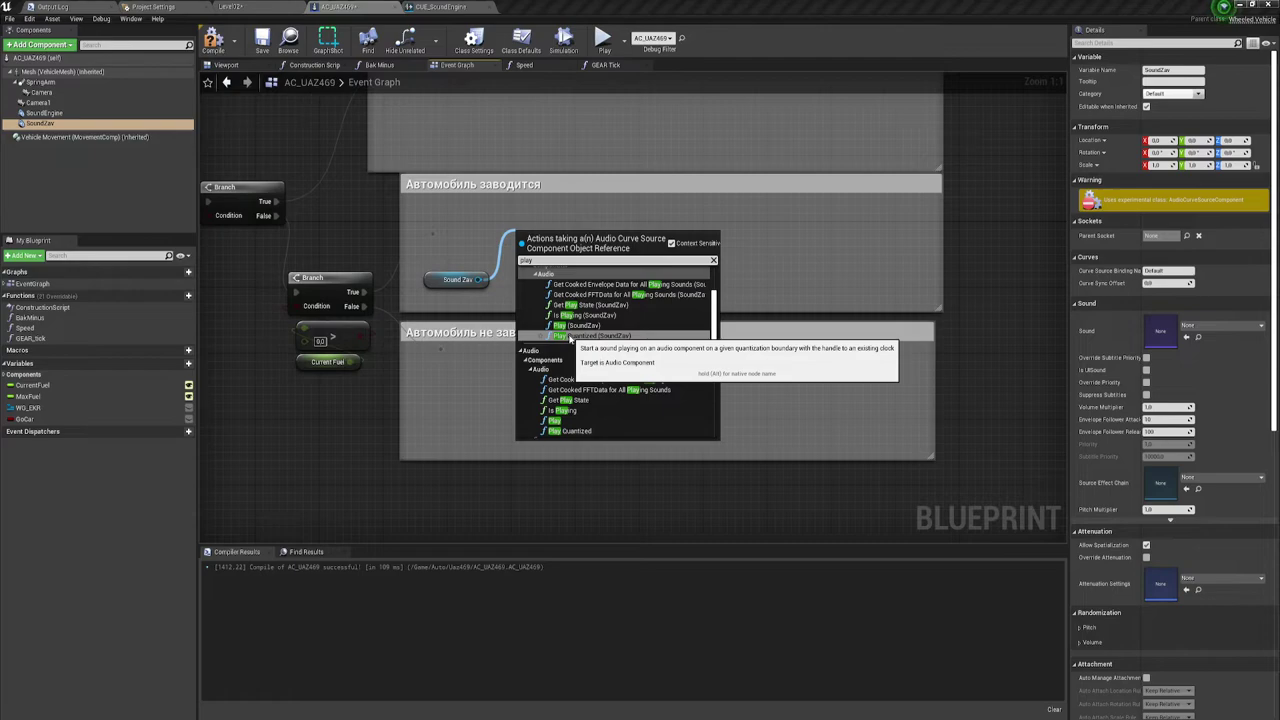
{"action": "left_click", "coordinate": [570, 325]}
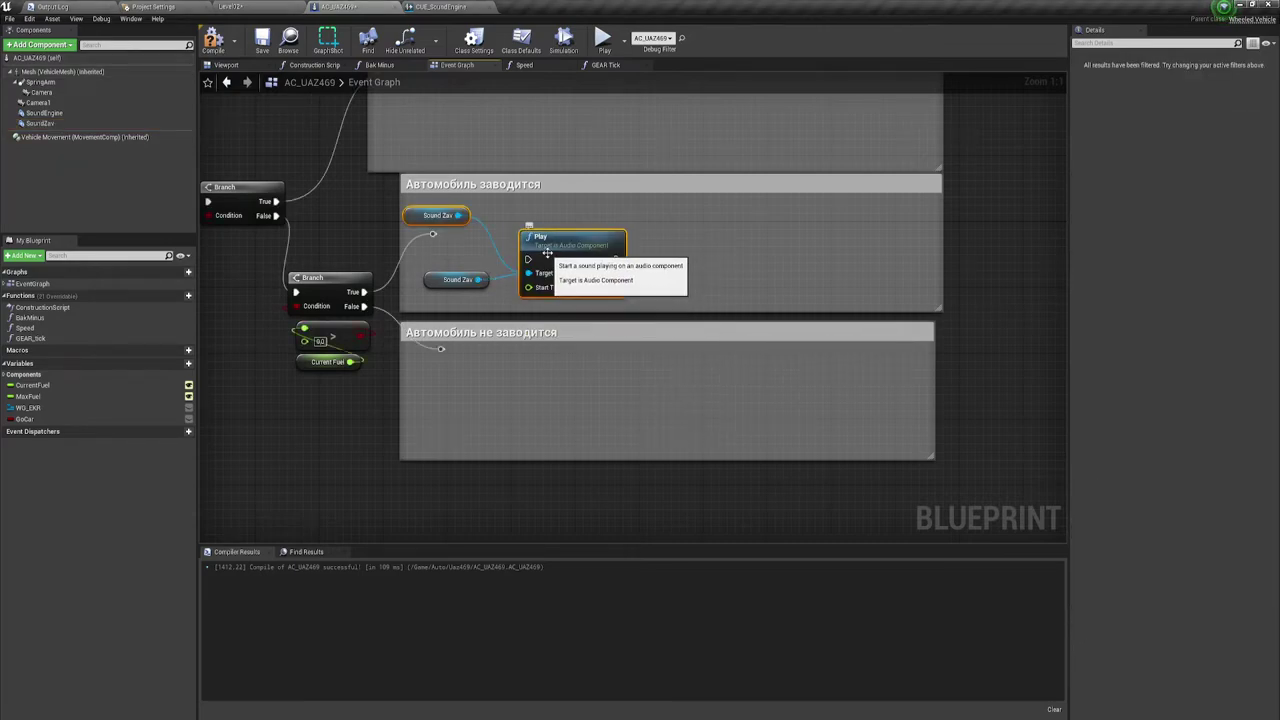
{"action": "mouse_move", "coordinate": [547, 254]}
{"action": "left_mouse_down"}
{"action": "mouse_move", "coordinate": [555, 246]}
{"action": "mouse_move", "coordinate": [536, 228]}
{"action": "left_mouse_up"}
{"action": "left_click", "coordinate": [450, 210]}
{"action": "key", "text": "Delete"}
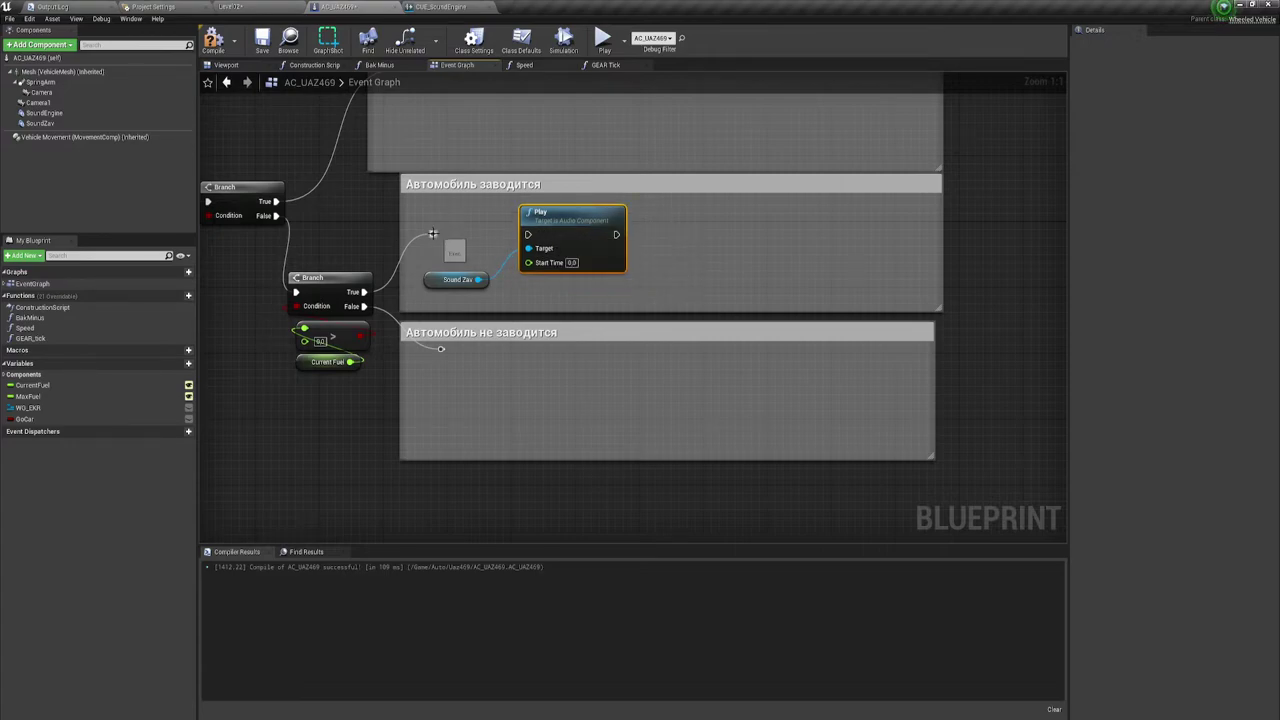
Wire Branch True to Play, then delete both the Play and Sound Zav nodes.
{"action": "left_click_drag", "start_coordinate": [432, 234], "coordinate": [527, 234]}
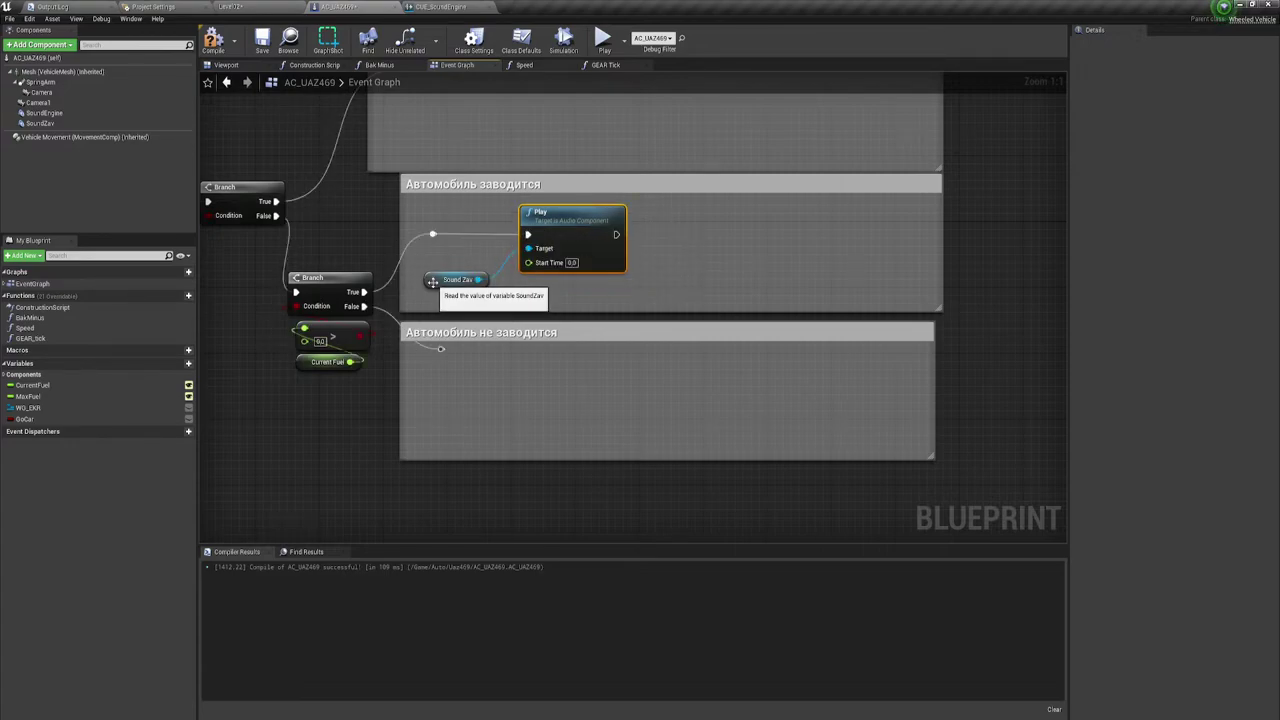
{"action": "left_click_drag", "start_coordinate": [432, 280], "coordinate": [543, 289]}
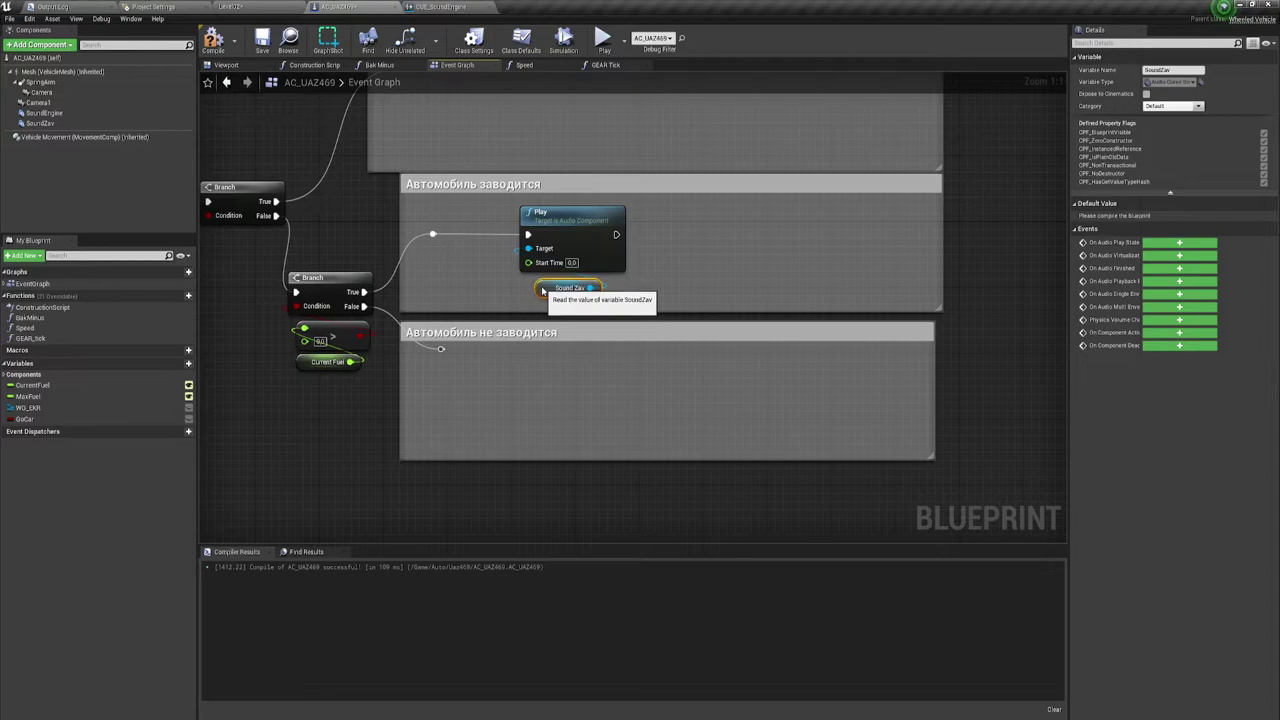
{"action": "left_click_drag", "start_coordinate": [612, 298], "coordinate": [561, 231]}
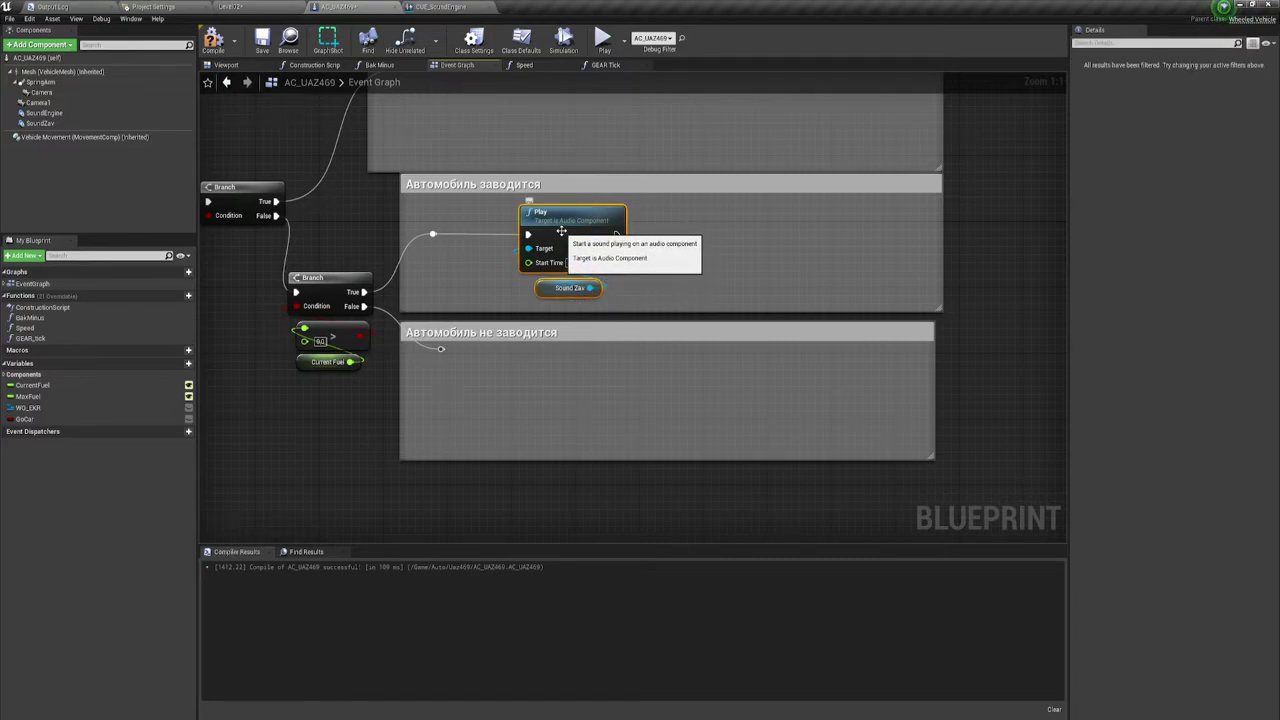
{"action": "key", "text": "Delete"}
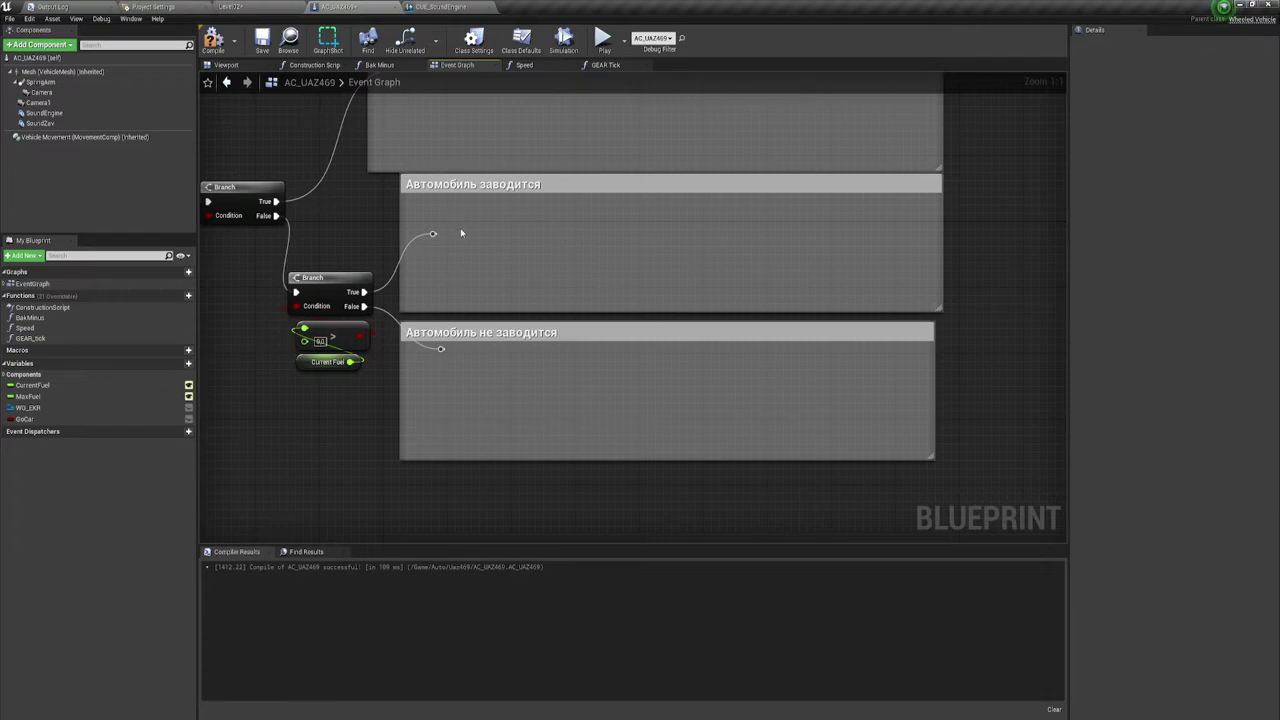
Delete the SoundZav component and widen the Автомобиль заводится comment box leftward.
{"action": "left_click", "coordinate": [40, 123]}
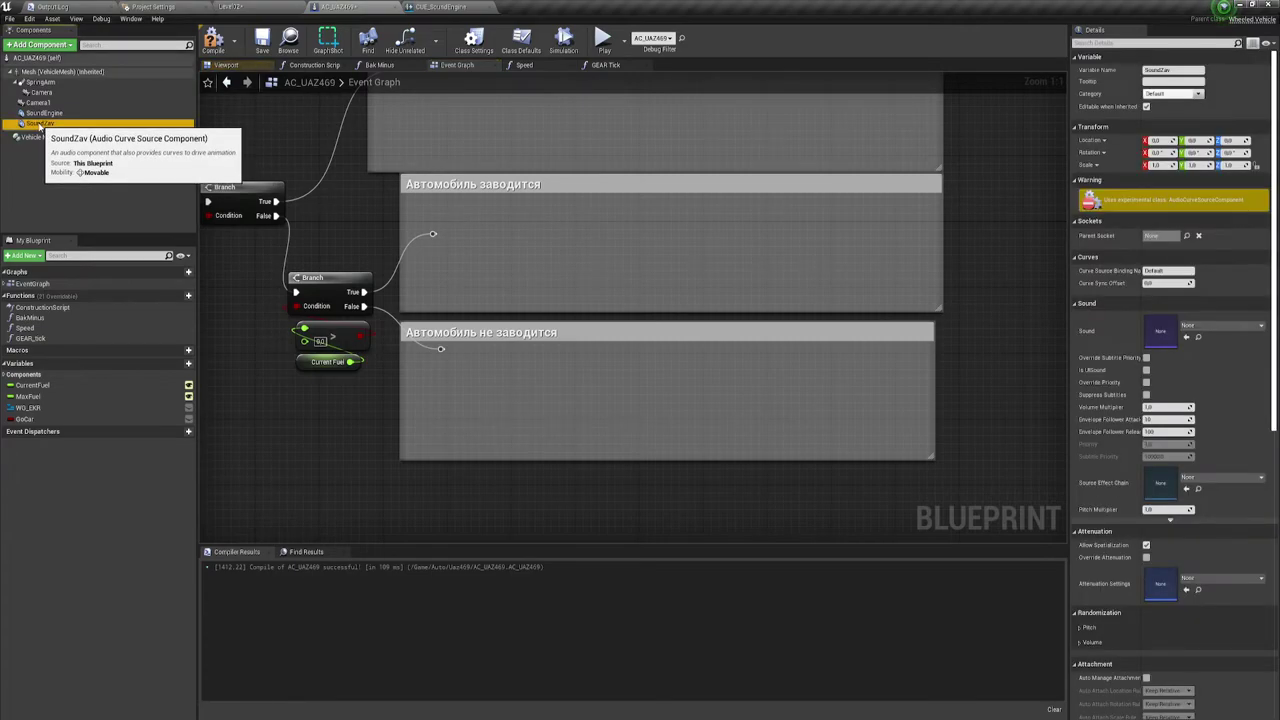
{"action": "key", "text": "Delete"}
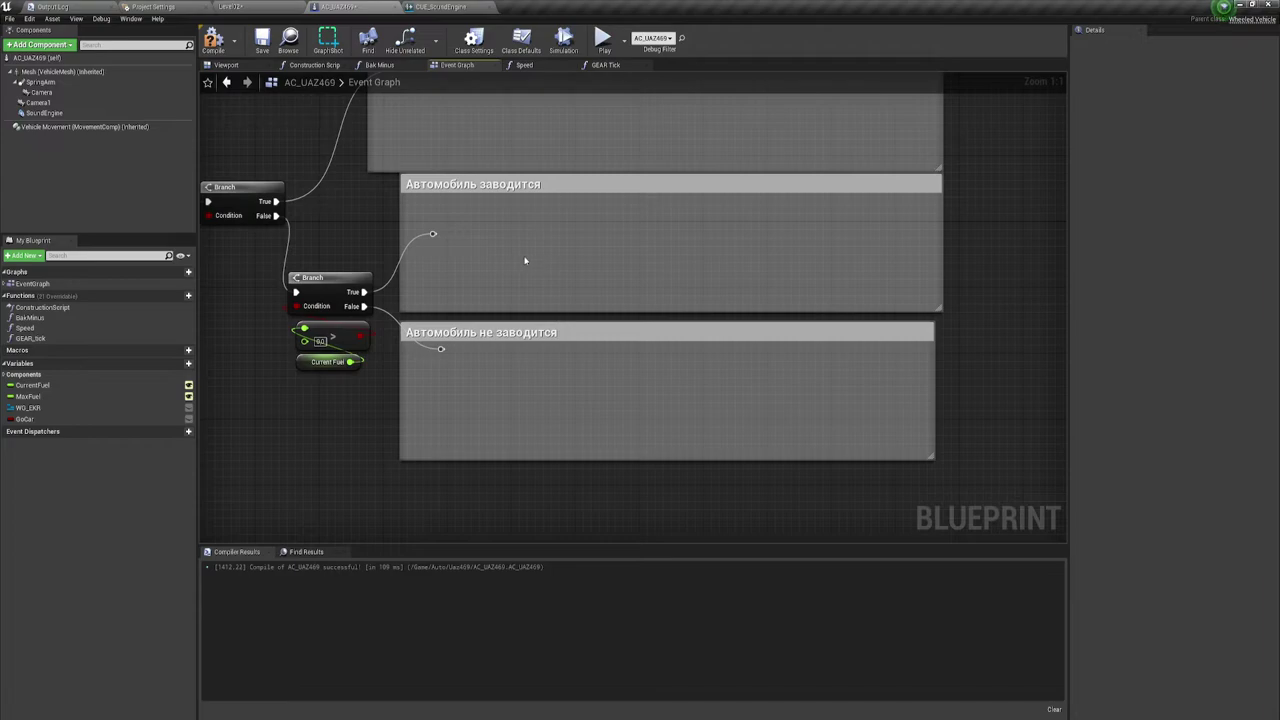
{"action": "left_click_drag", "start_coordinate": [399, 197], "coordinate": [382, 197]}
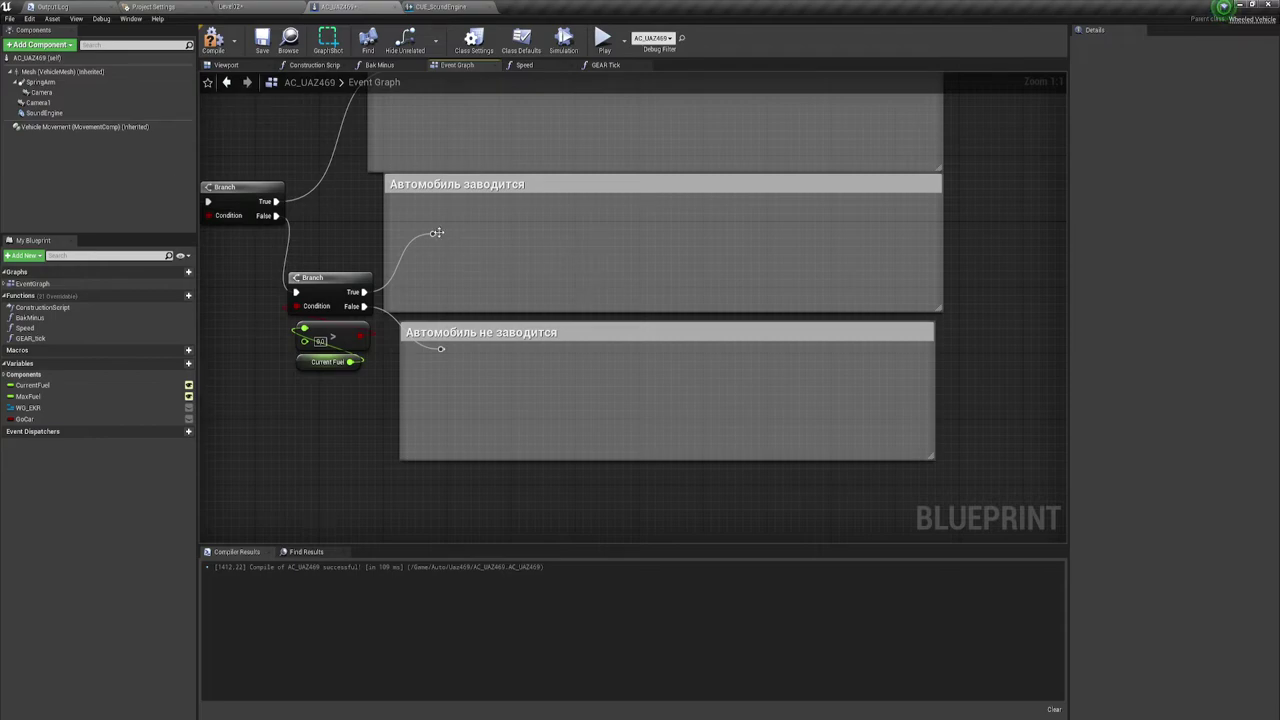
Add a Play Sound 2D node wired from the reroute point's execution output.
{"action": "left_click_drag", "start_coordinate": [437, 232], "coordinate": [575, 236]}
{"action": "type", "text": "play"}
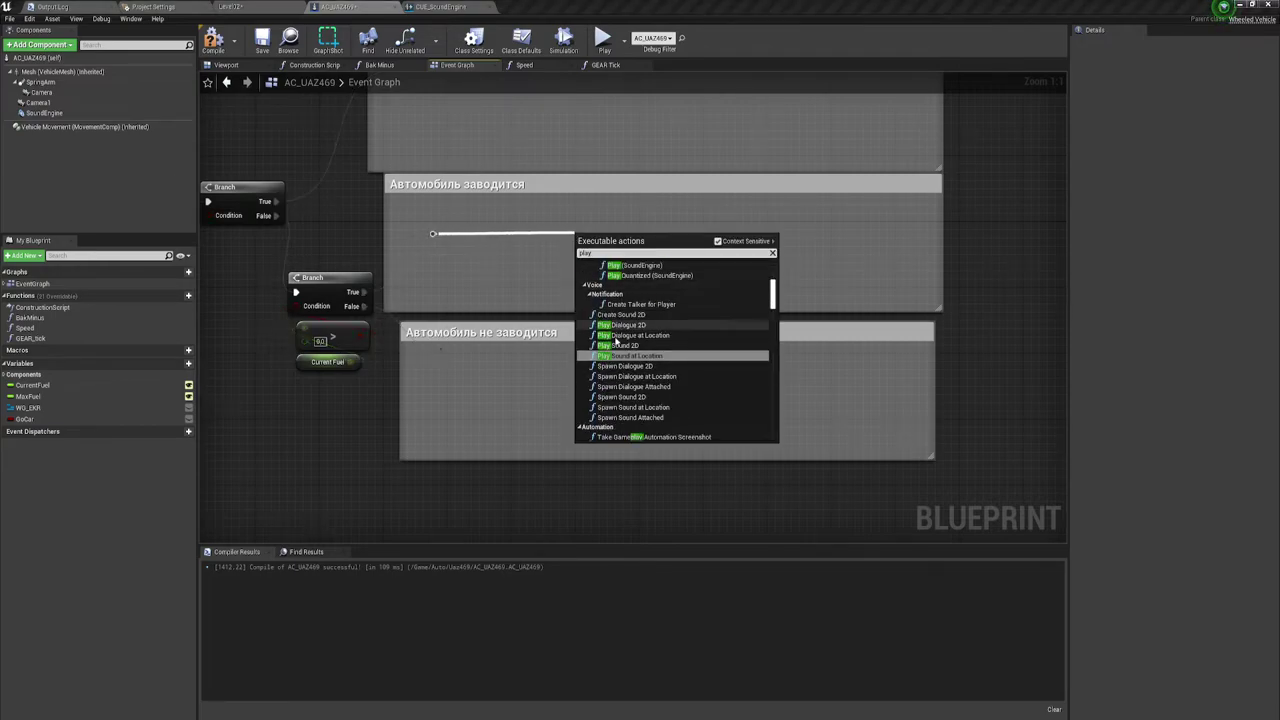
{"action": "left_click", "coordinate": [630, 346]}
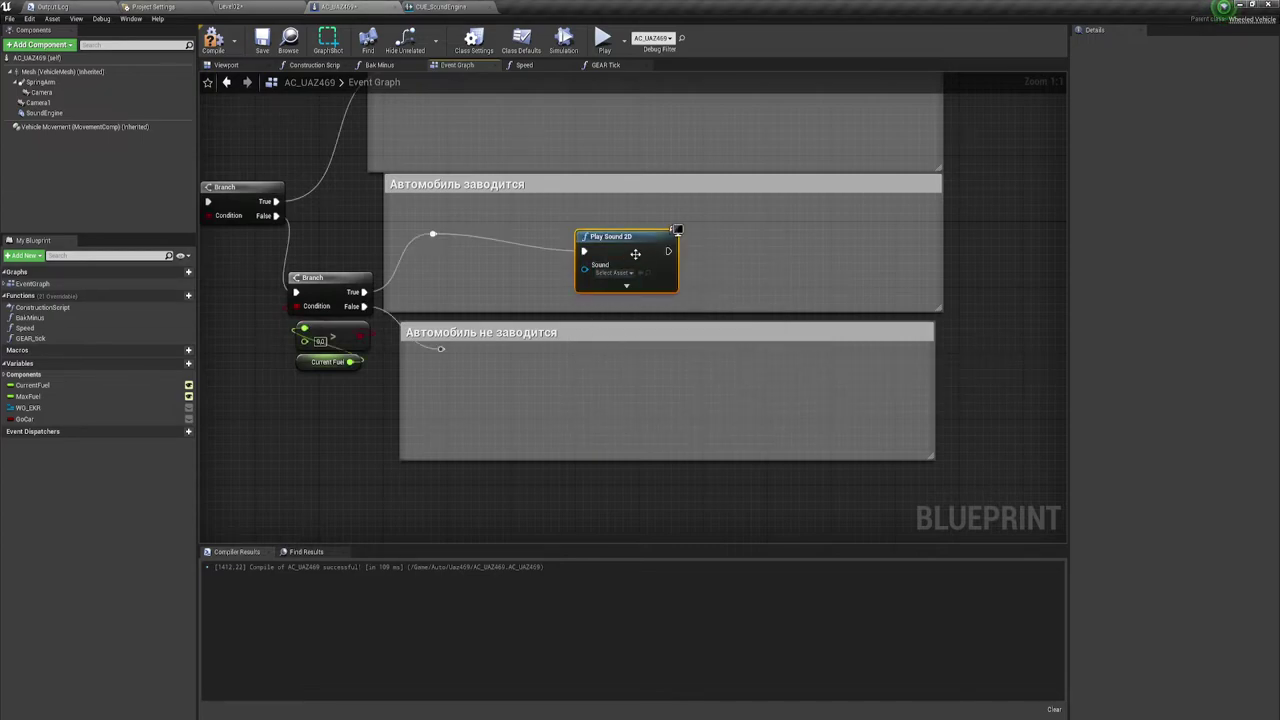
{"action": "left_click_drag", "start_coordinate": [635, 254], "coordinate": [619, 237]}
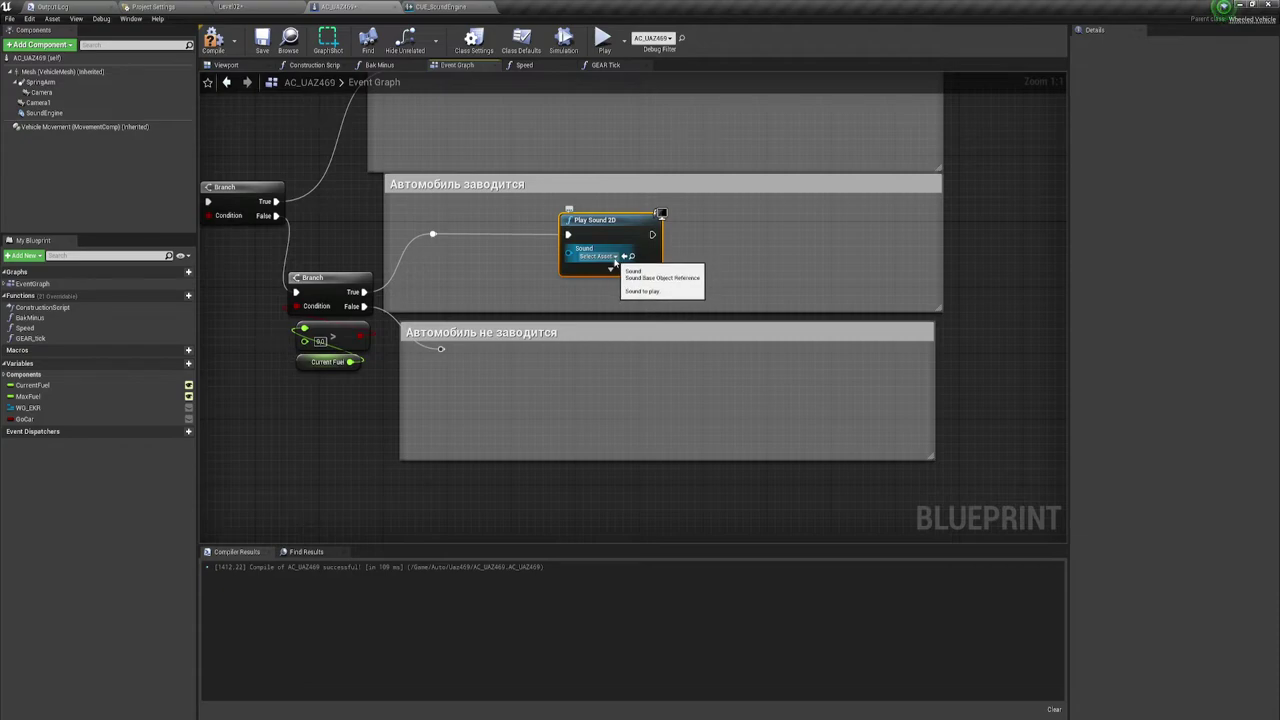
Select the zavodka sound in the Content Browser and assign it to Play Sound 2D's Sound pin.
{"action": "left_click", "coordinate": [238, 7]}
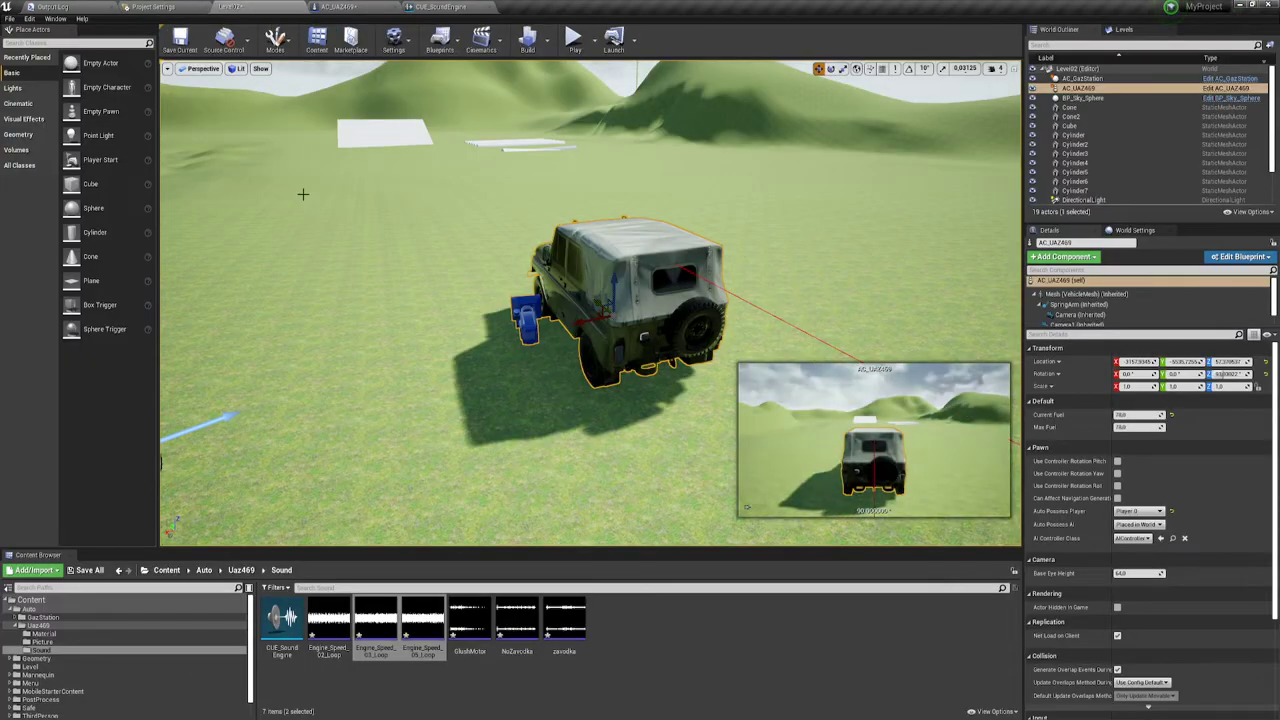
{"action": "left_click", "coordinate": [598, 680]}
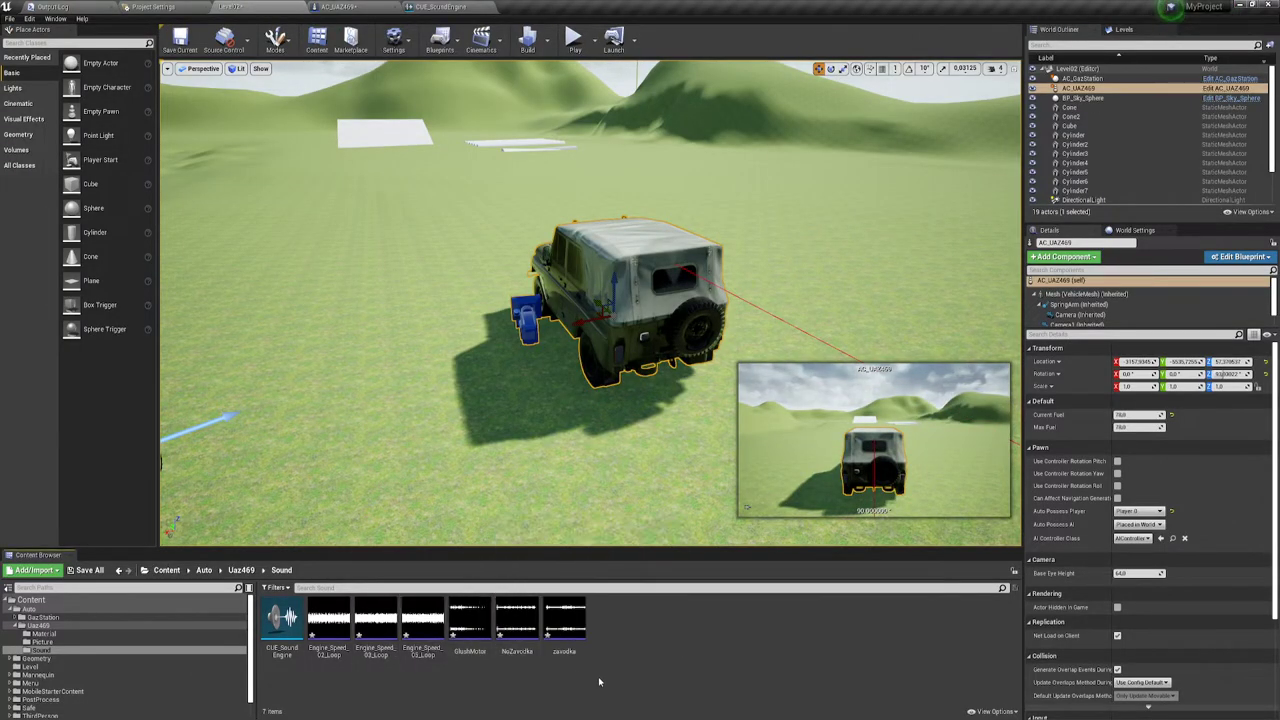
{"action": "left_click", "coordinate": [581, 607]}
{"action": "left_click", "coordinate": [440, 7]}
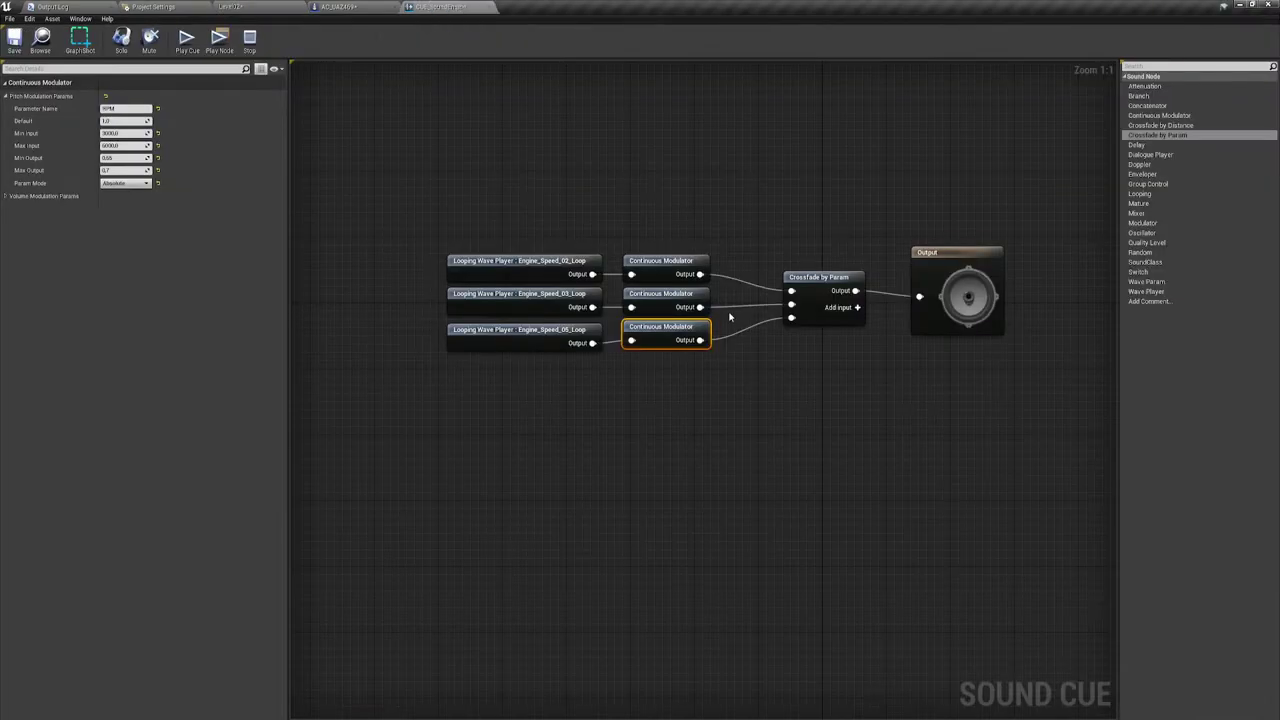
{"action": "left_click", "coordinate": [489, 7]}
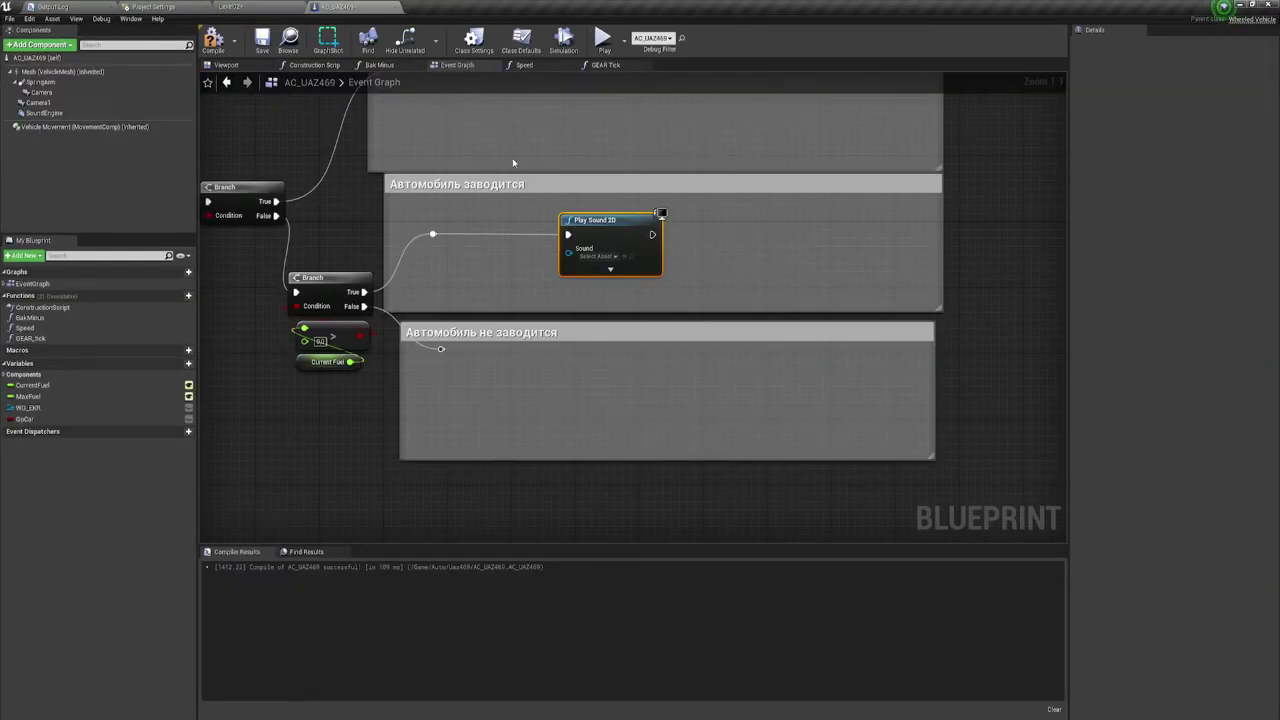
{"action": "left_click", "coordinate": [620, 262]}
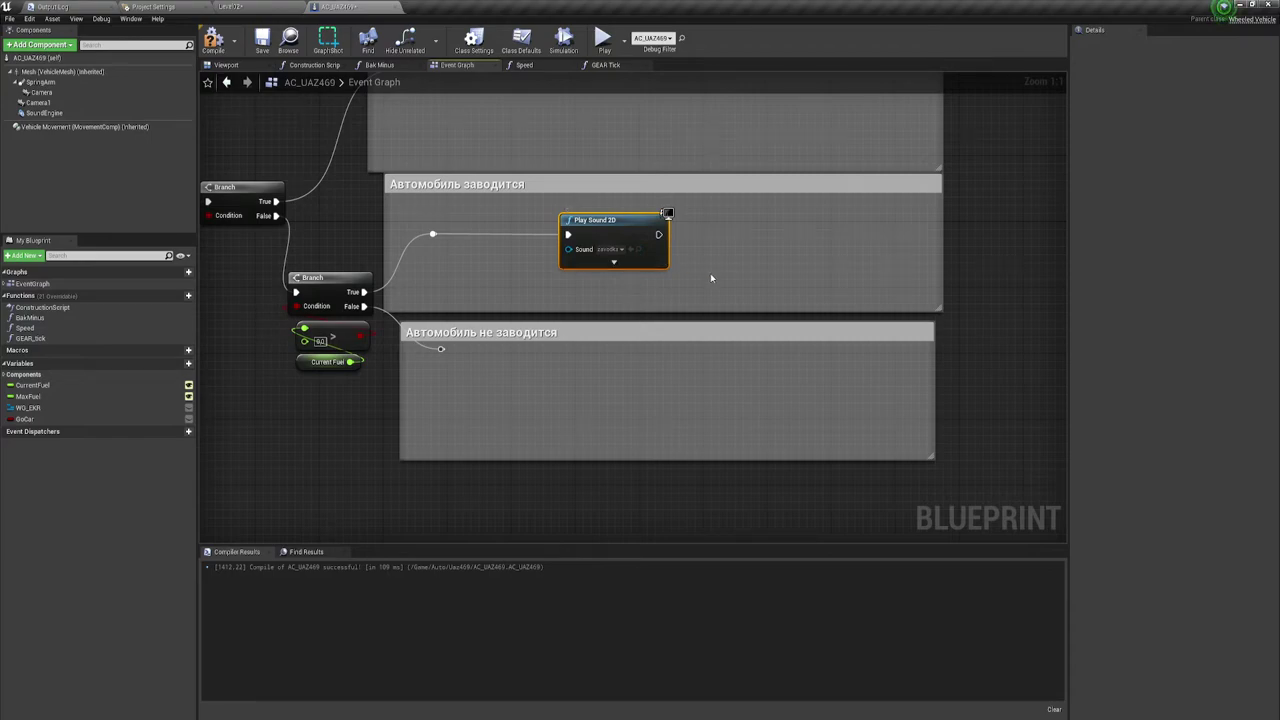
Expand and collapse Play Sound 2D's extra inputs, then return to the level editor.
{"action": "right_click_drag", "start_coordinate": [711, 278], "coordinate": [654, 252]}
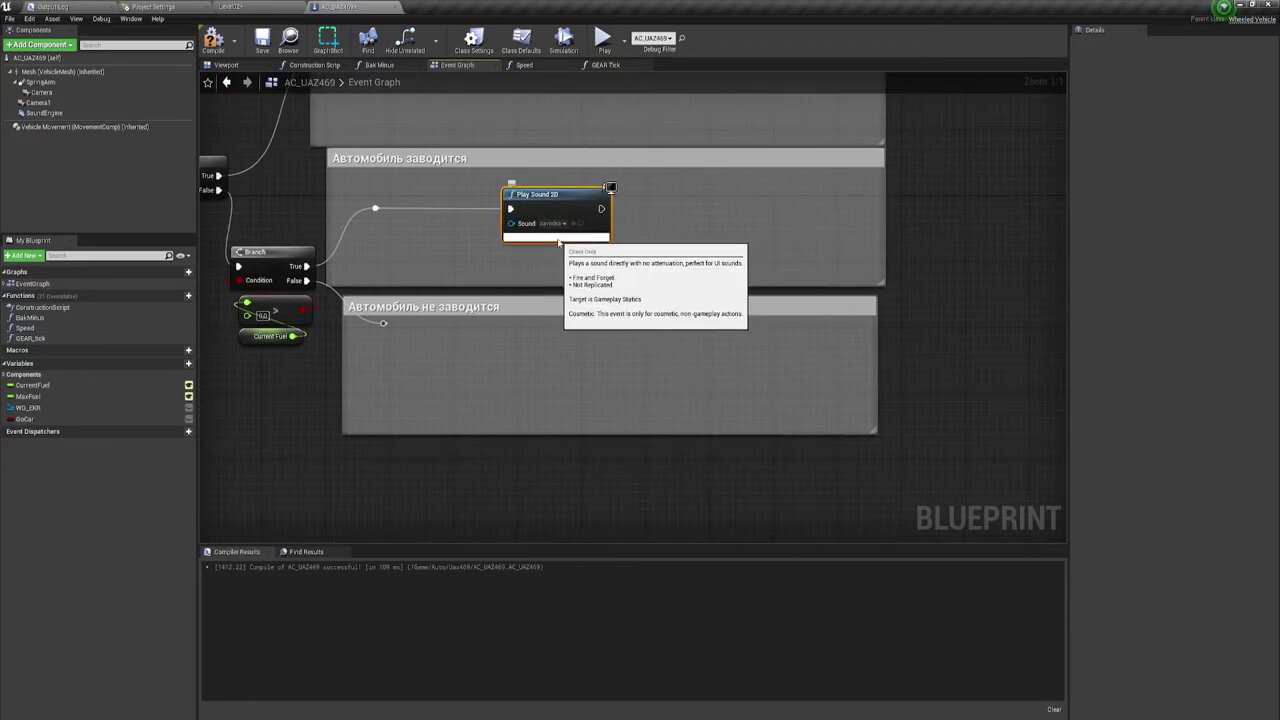
{"action": "left_click", "coordinate": [558, 238]}
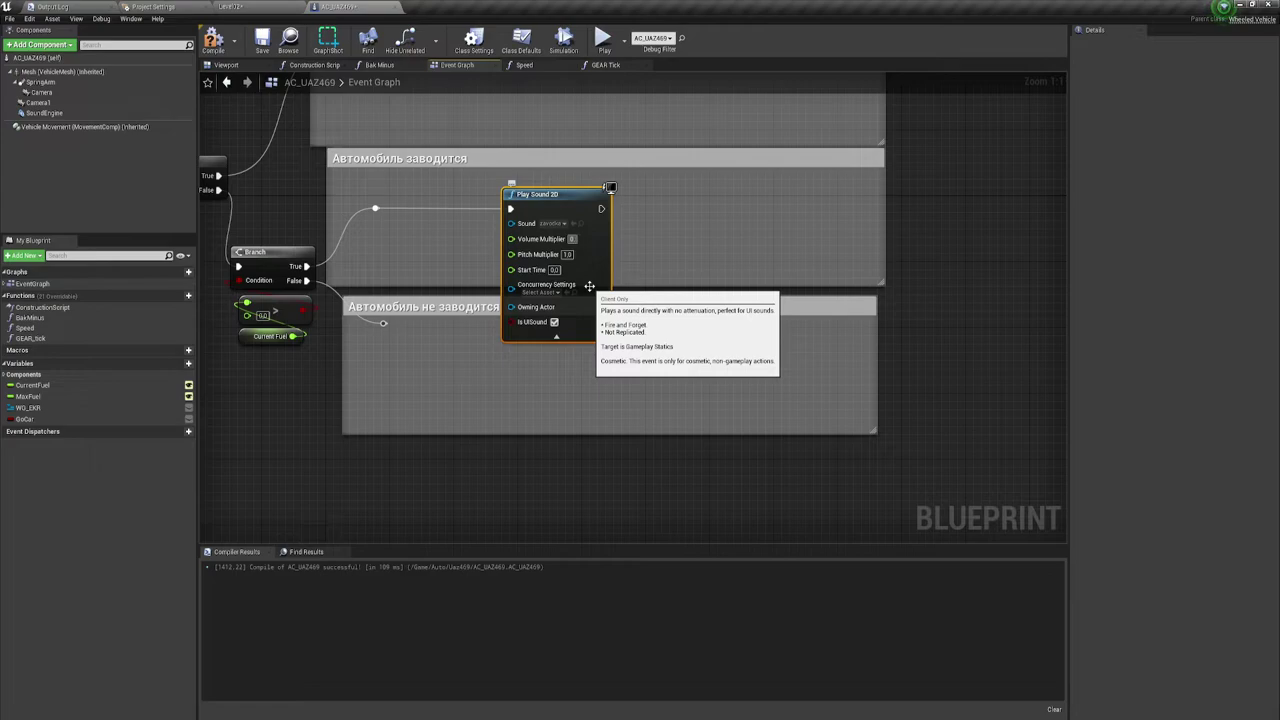
{"action": "left_click", "coordinate": [570, 335]}
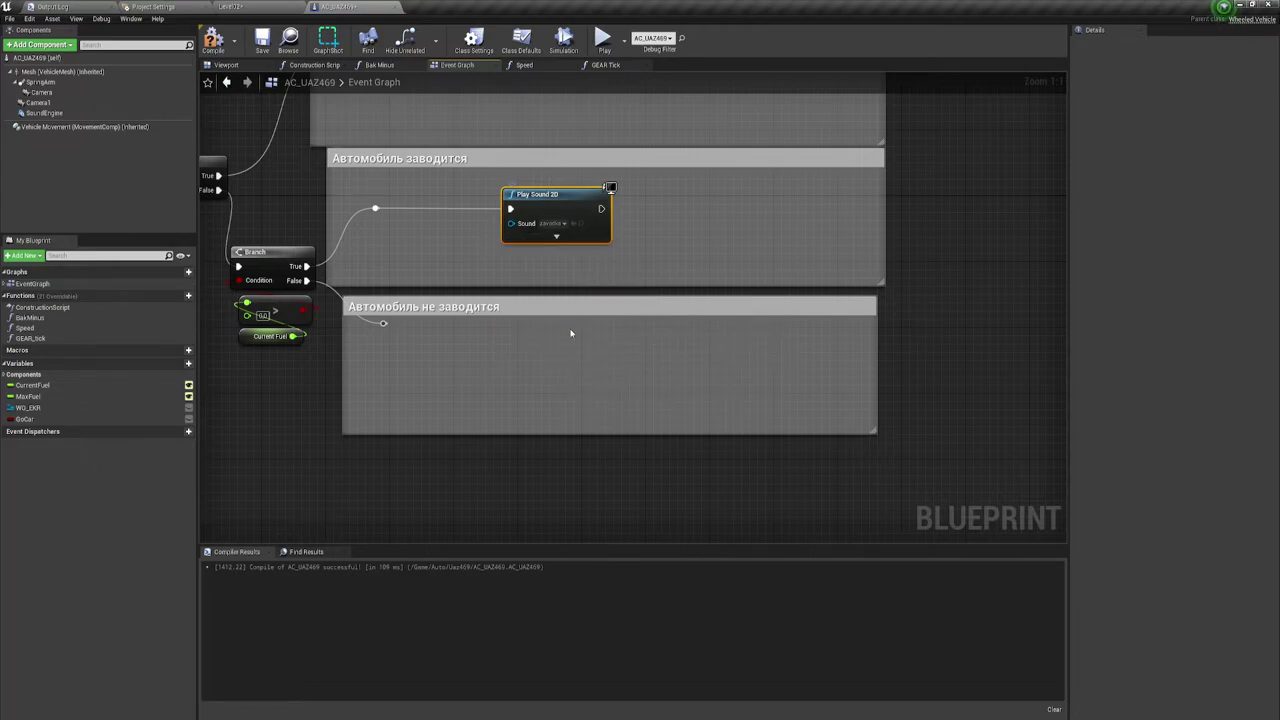
{"action": "right_click_drag", "start_coordinate": [645, 258], "coordinate": [632, 267]}
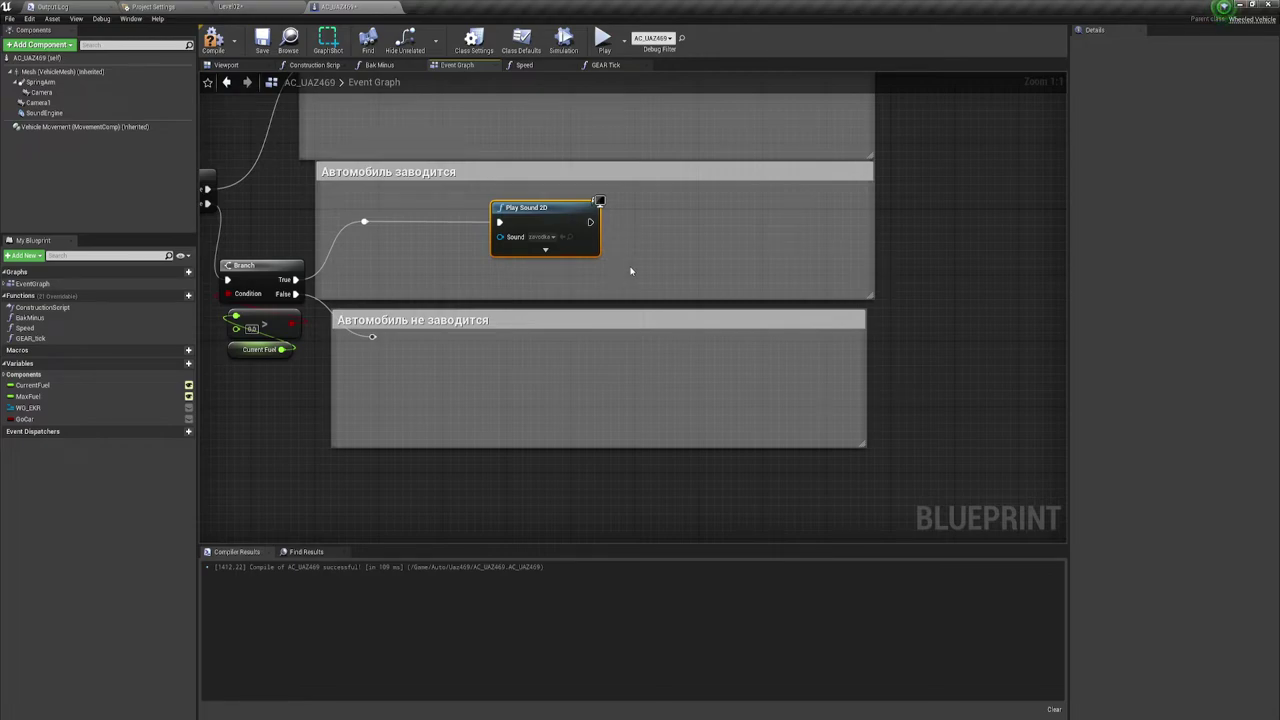
{"action": "right_click_drag", "start_coordinate": [633, 265], "coordinate": [621, 267]}
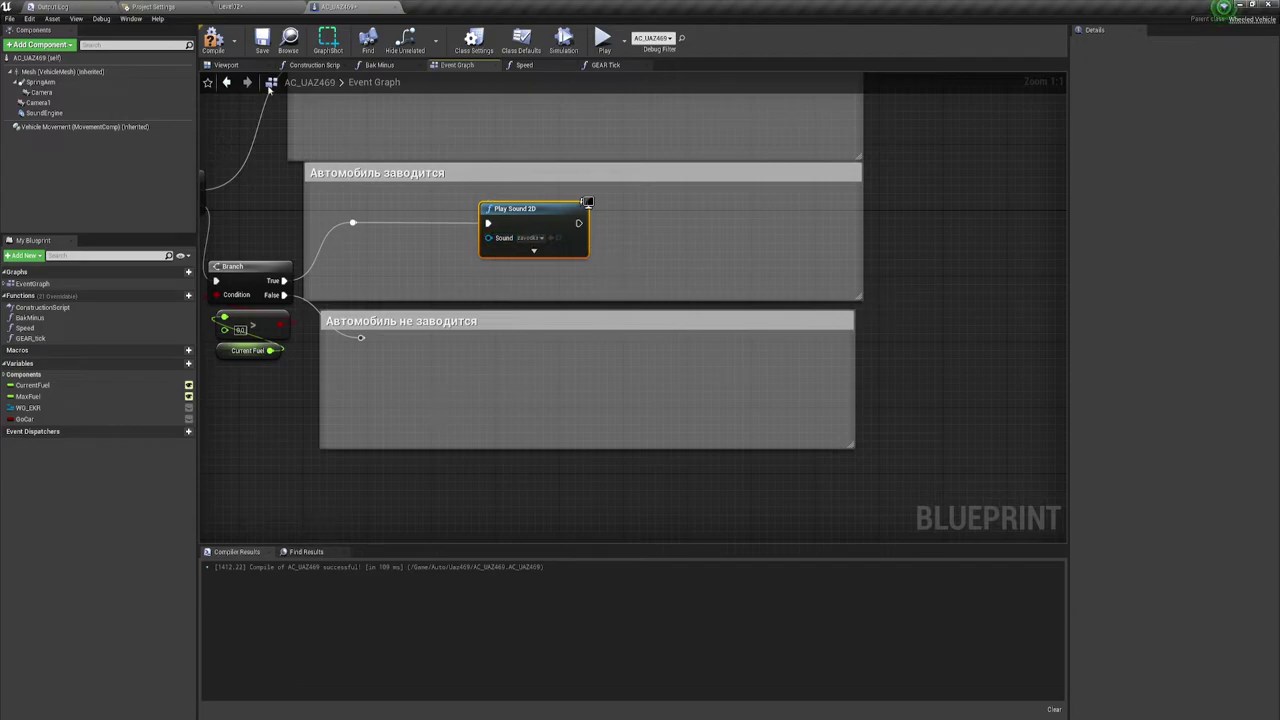
{"action": "left_click", "coordinate": [251, 13]}
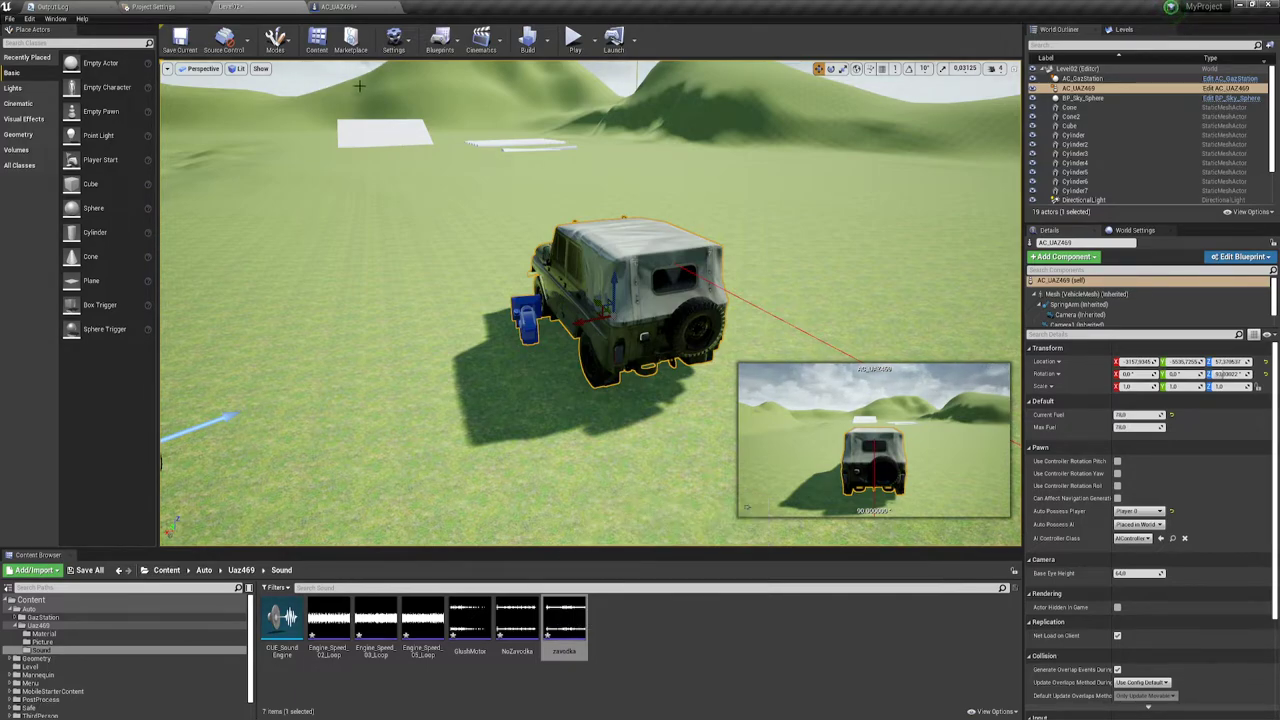
Add a Delay node after Play Sound 2D with Duration 1.62.
{"action": "left_click", "coordinate": [338, 7]}
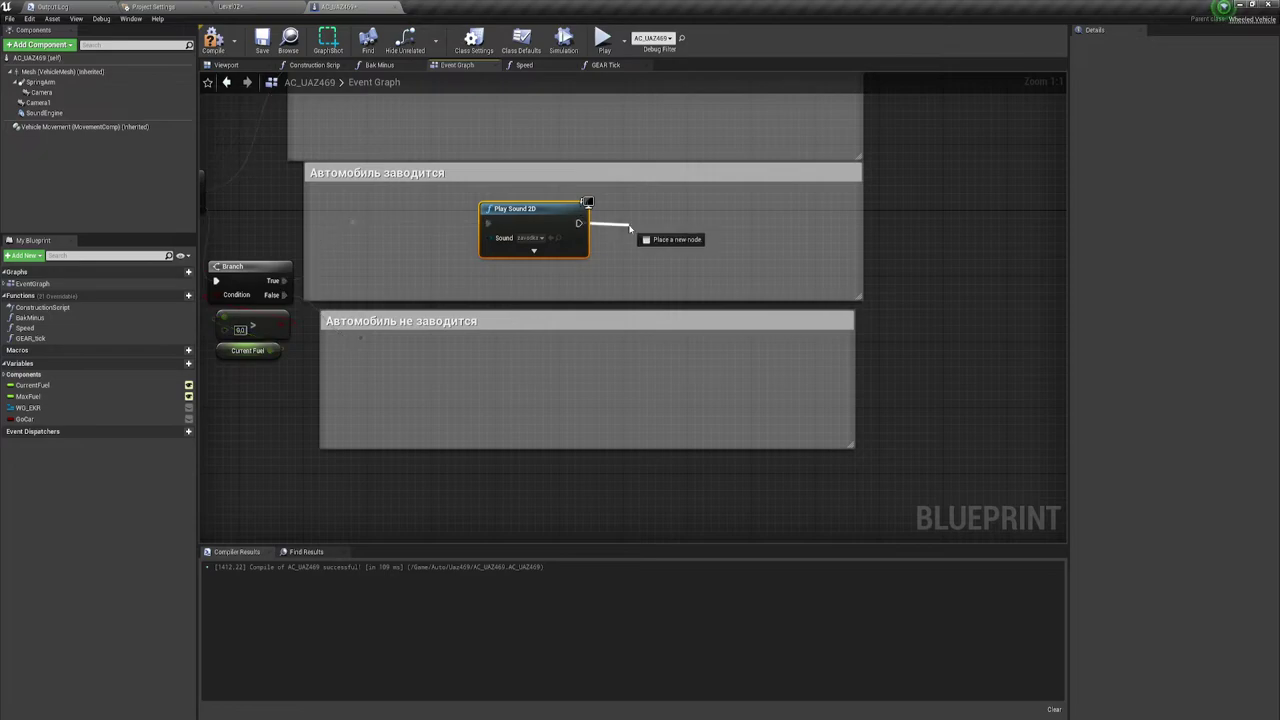
{"action": "left_click_drag", "start_coordinate": [581, 222], "coordinate": [630, 229]}
{"action": "type", "text": "dela"}
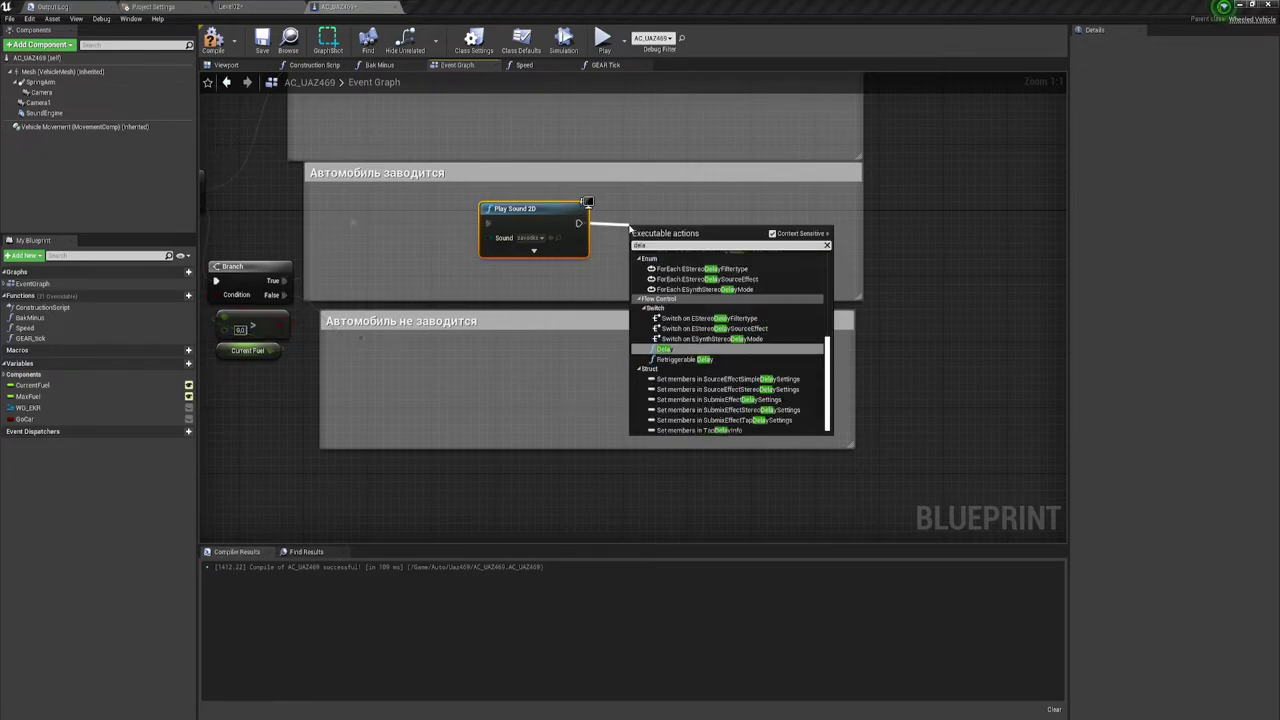
{"action": "left_click", "coordinate": [668, 349]}
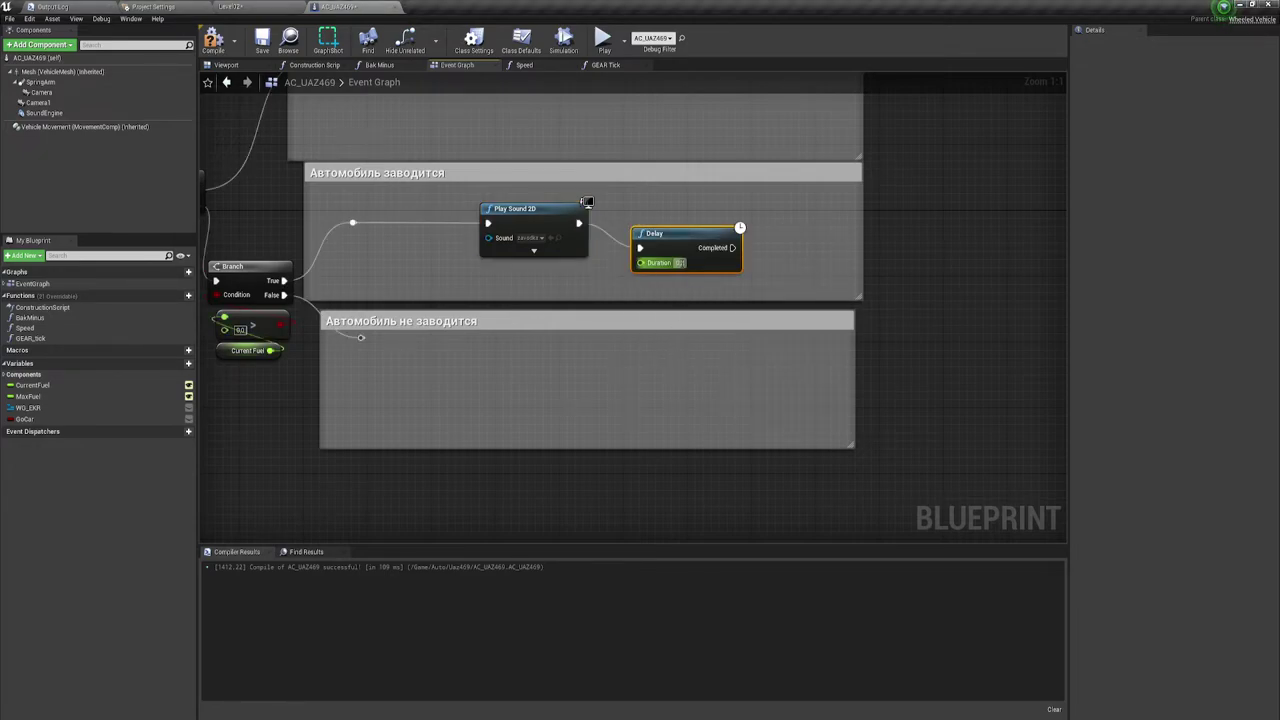
{"action": "left_click_drag", "start_coordinate": [680, 263], "coordinate": [682, 266]}
{"action": "key", "text": "BackSpace"}
{"action": "type", "text": "1"}
{"action": "type", "text": ".52"}
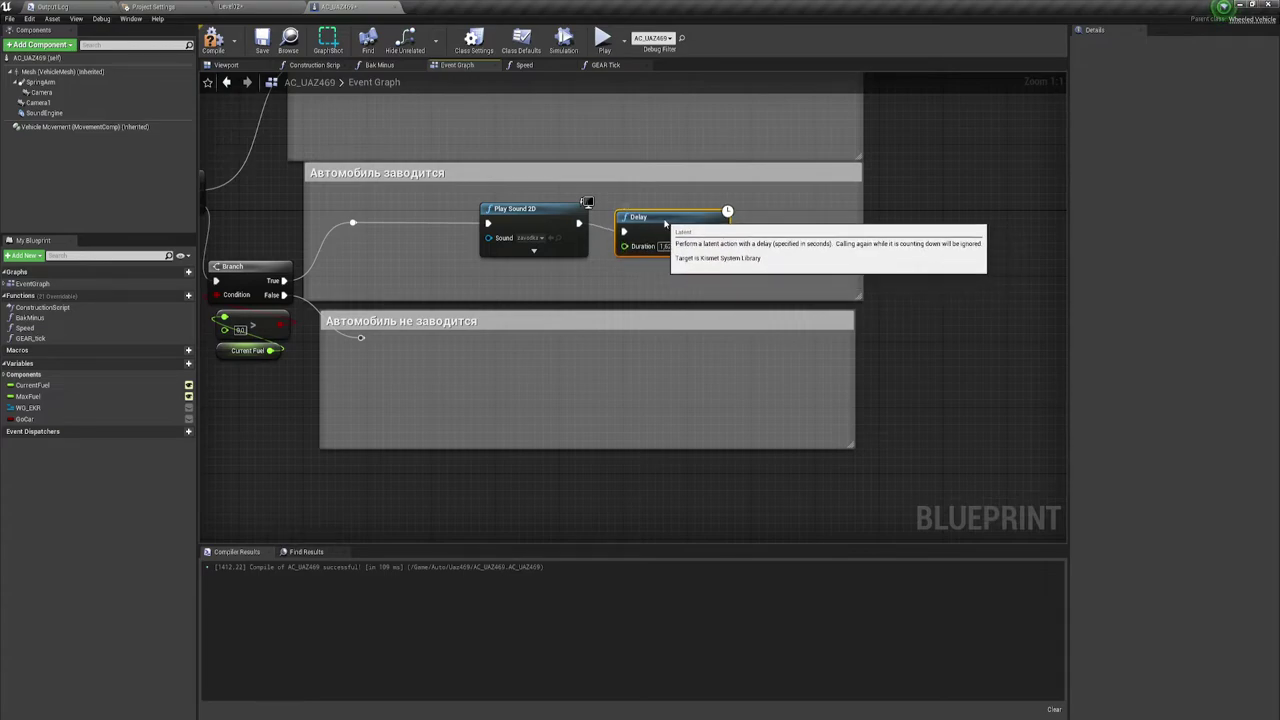
Move the Delay beside Play Sound 2D and widen the Автомобиль заводится comment box.
{"action": "left_click_drag", "start_coordinate": [682, 238], "coordinate": [642, 213]}
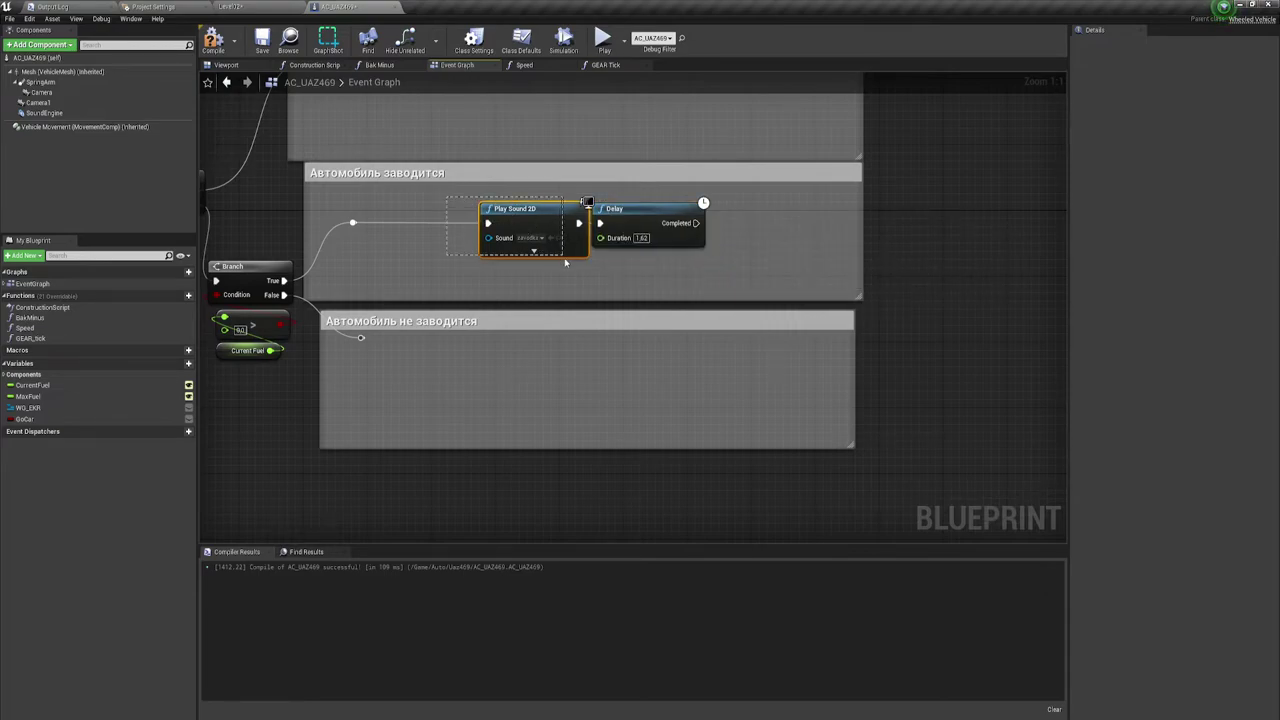
{"action": "left_click_drag", "start_coordinate": [454, 204], "coordinate": [700, 275]}
{"action": "mouse_move", "coordinate": [716, 274]}
{"action": "right_mouse_down"}
{"action": "mouse_move", "coordinate": [657, 263]}
{"action": "mouse_move", "coordinate": [687, 247]}
{"action": "right_mouse_up"}
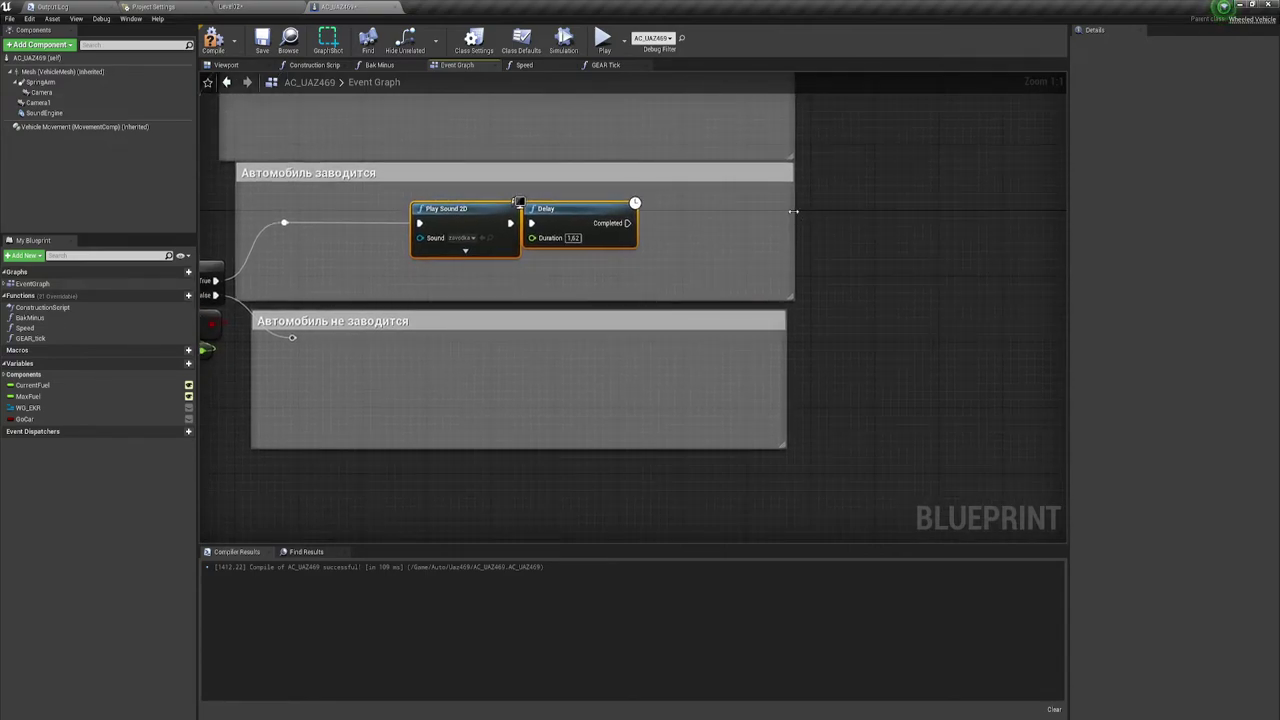
{"action": "left_click_drag", "start_coordinate": [793, 211], "coordinate": [878, 215]}
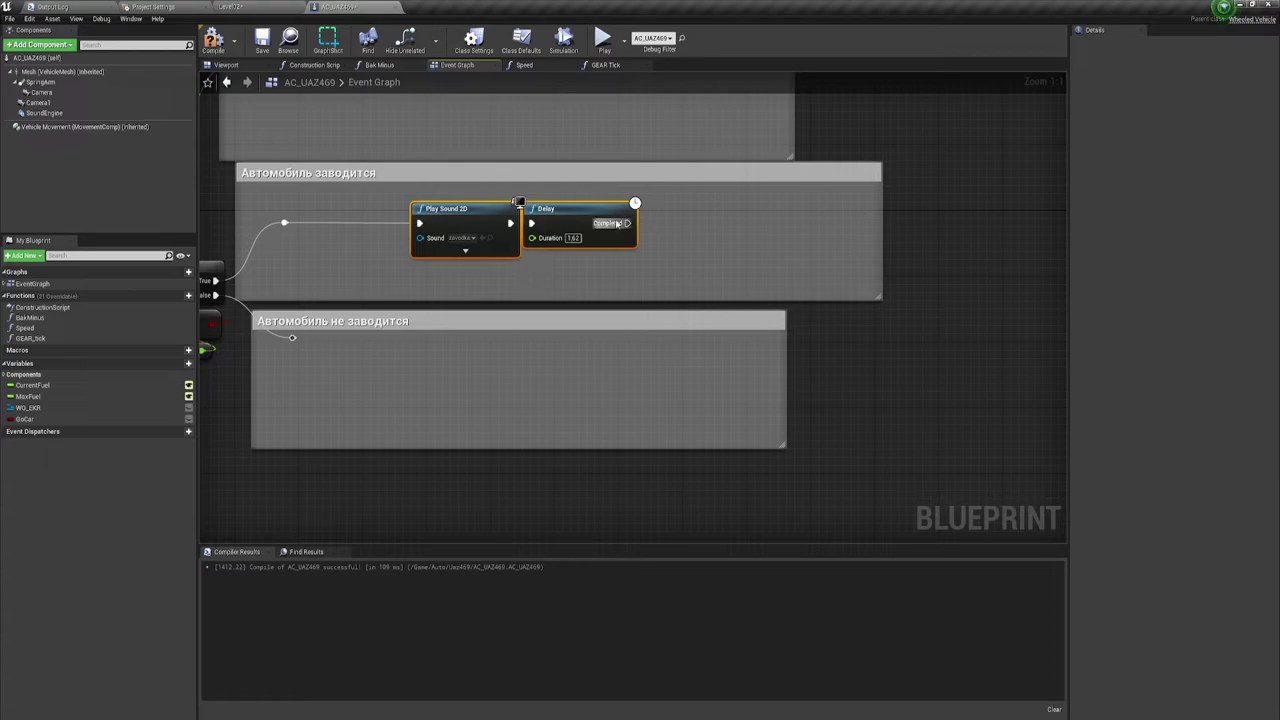
{"action": "left_click", "coordinate": [584, 220]}
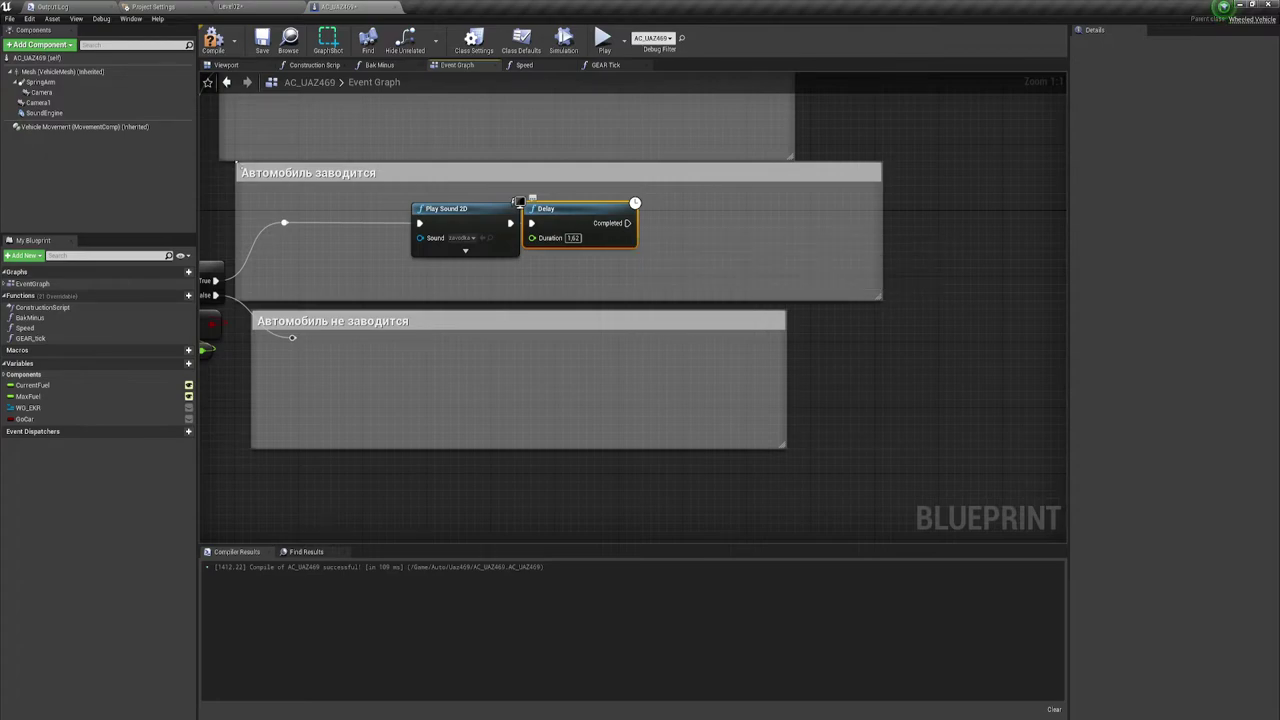
Add a SET Go Car node after the Delay with Go Car set to true.
{"action": "mouse_move", "coordinate": [25, 419]}
{"action": "left_mouse_down"}
{"action": "mouse_move", "coordinate": [552, 244]}
{"action": "mouse_move", "coordinate": [672, 216]}
{"action": "mouse_move", "coordinate": [684, 230]}
{"action": "left_mouse_up"}
{"action": "left_click", "coordinate": [685, 238]}
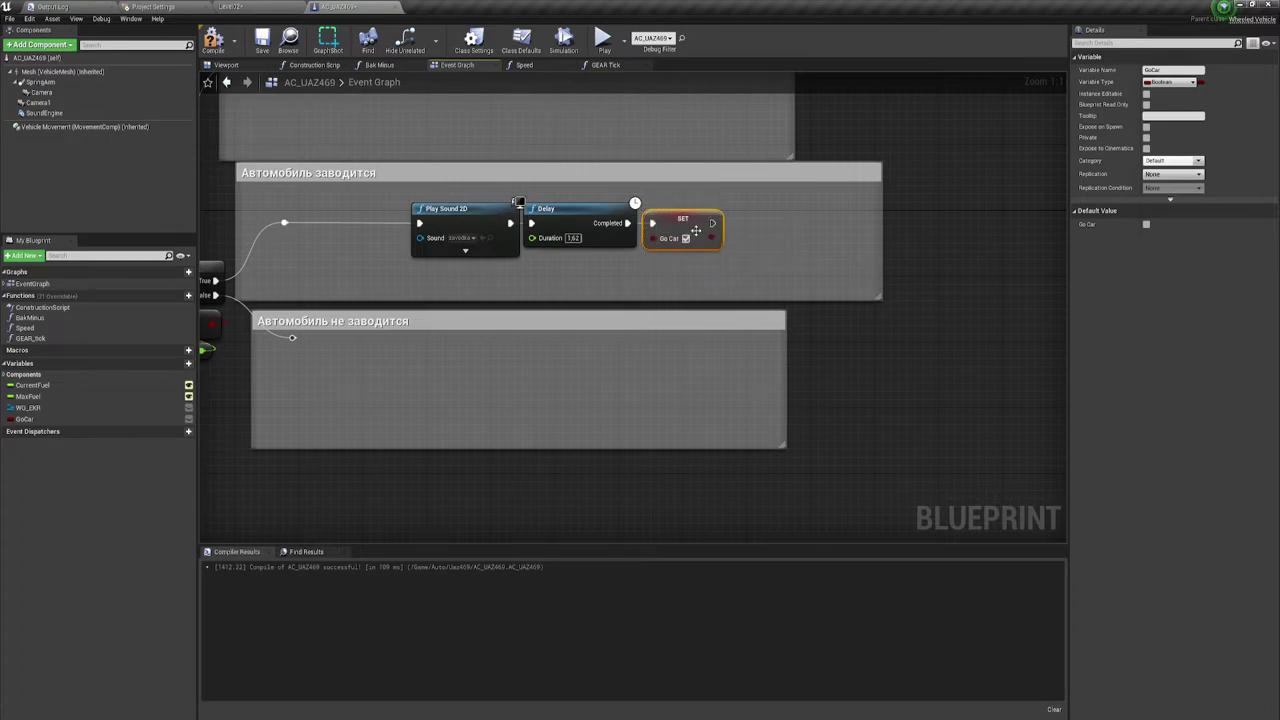
{"action": "right_click_drag", "start_coordinate": [669, 262], "coordinate": [776, 277]}
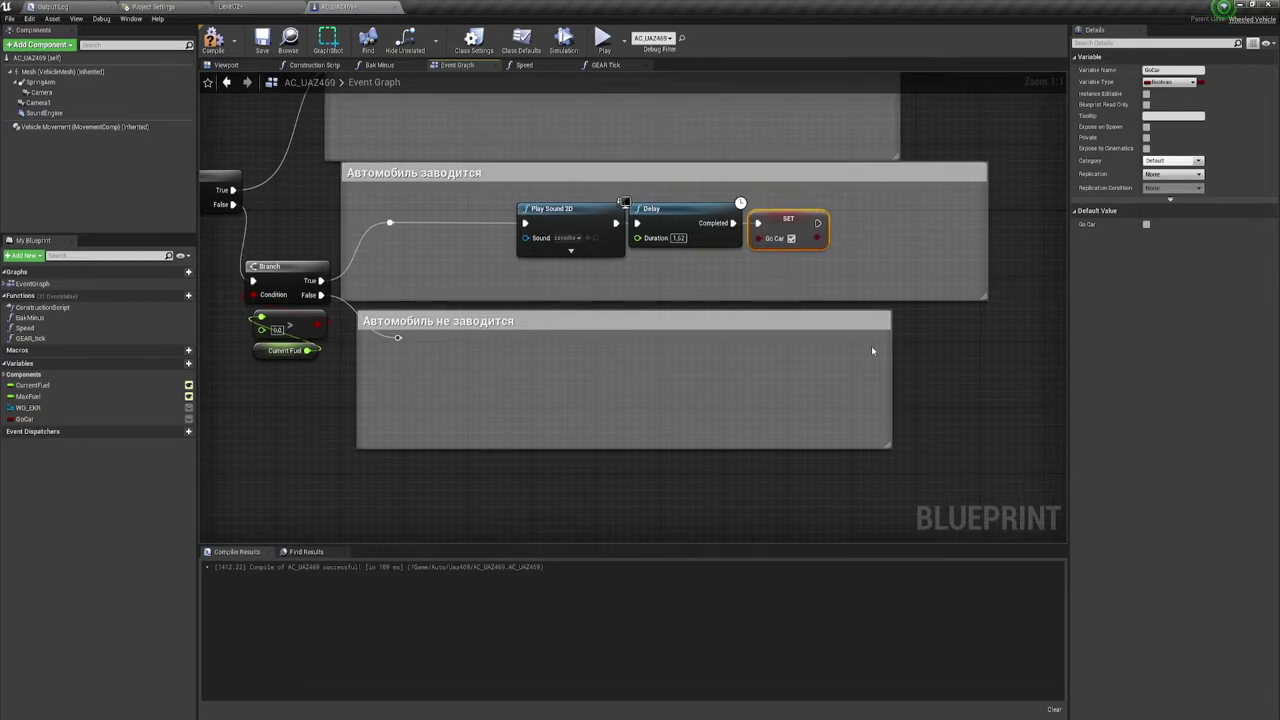
Widen both comment boxes and move the False-wire reroute lower.
{"action": "left_click_drag", "start_coordinate": [889, 350], "coordinate": [987, 350]}
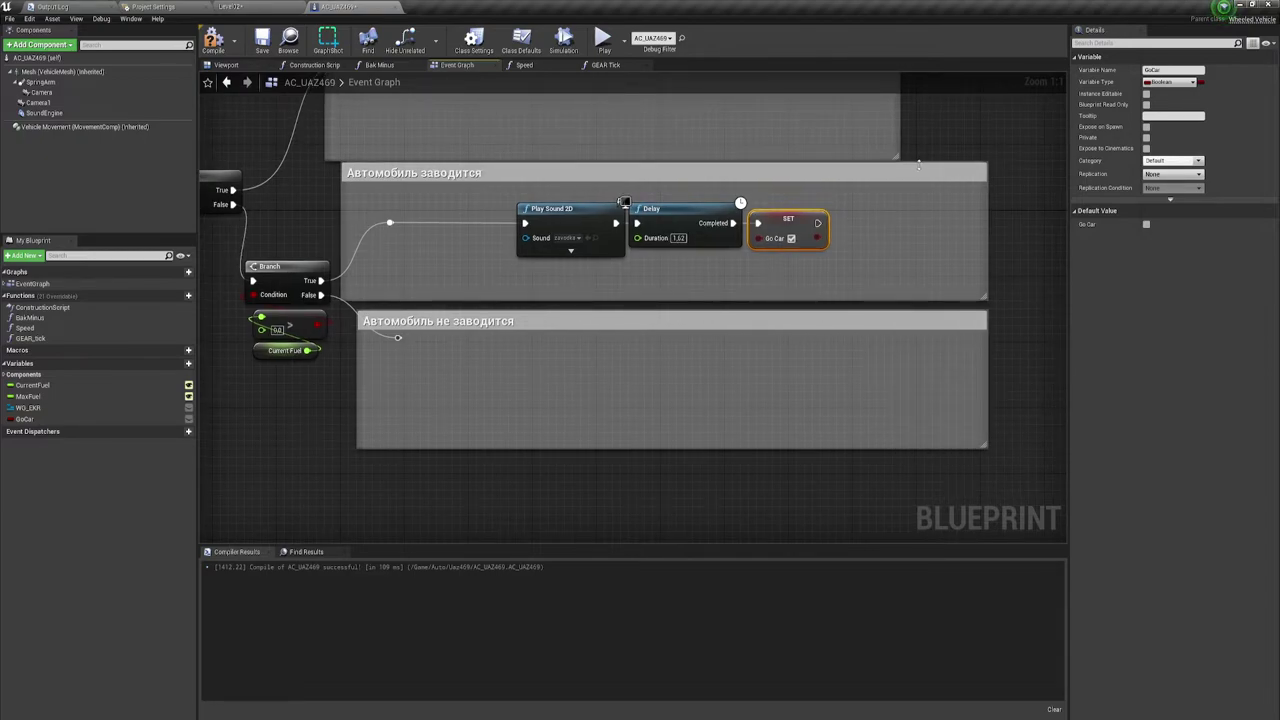
{"action": "right_click_drag", "start_coordinate": [918, 163], "coordinate": [871, 187]}
{"action": "left_click_drag", "start_coordinate": [857, 172], "coordinate": [945, 172]}
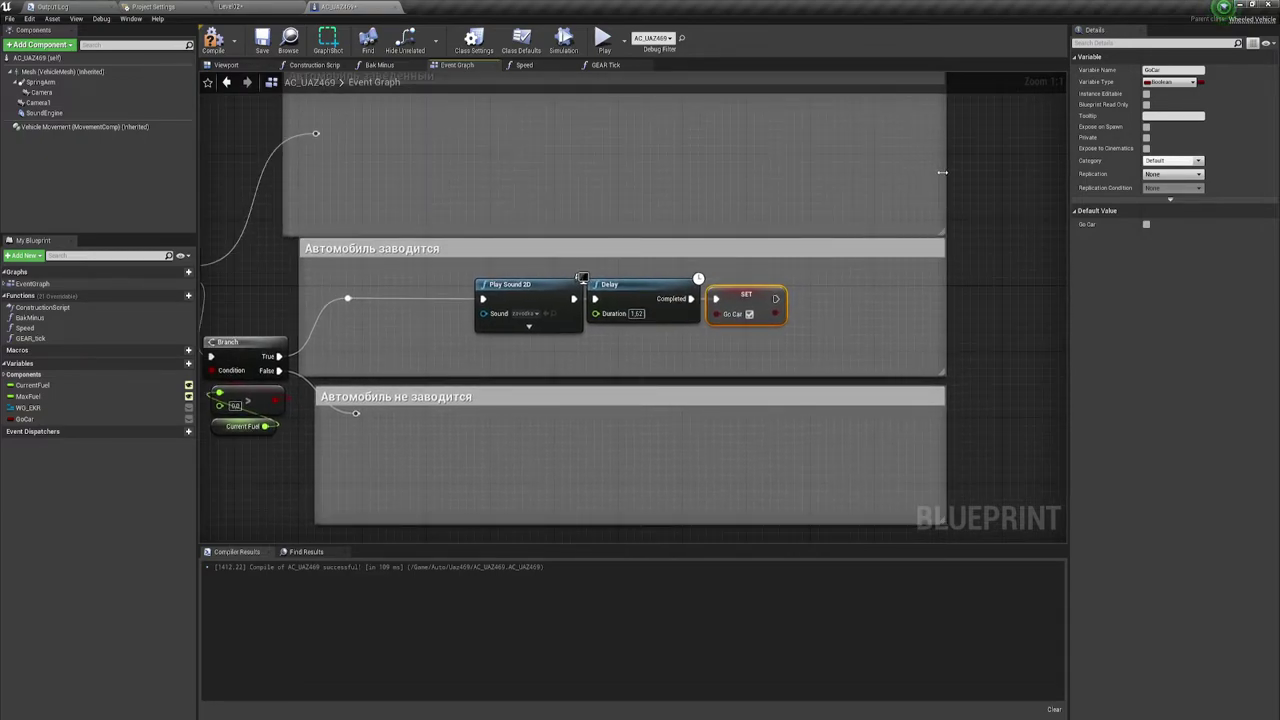
{"action": "mouse_move", "coordinate": [470, 416]}
{"action": "right_mouse_down"}
{"action": "mouse_move", "coordinate": [575, 302]}
{"action": "mouse_move", "coordinate": [428, 289]}
{"action": "right_mouse_up"}
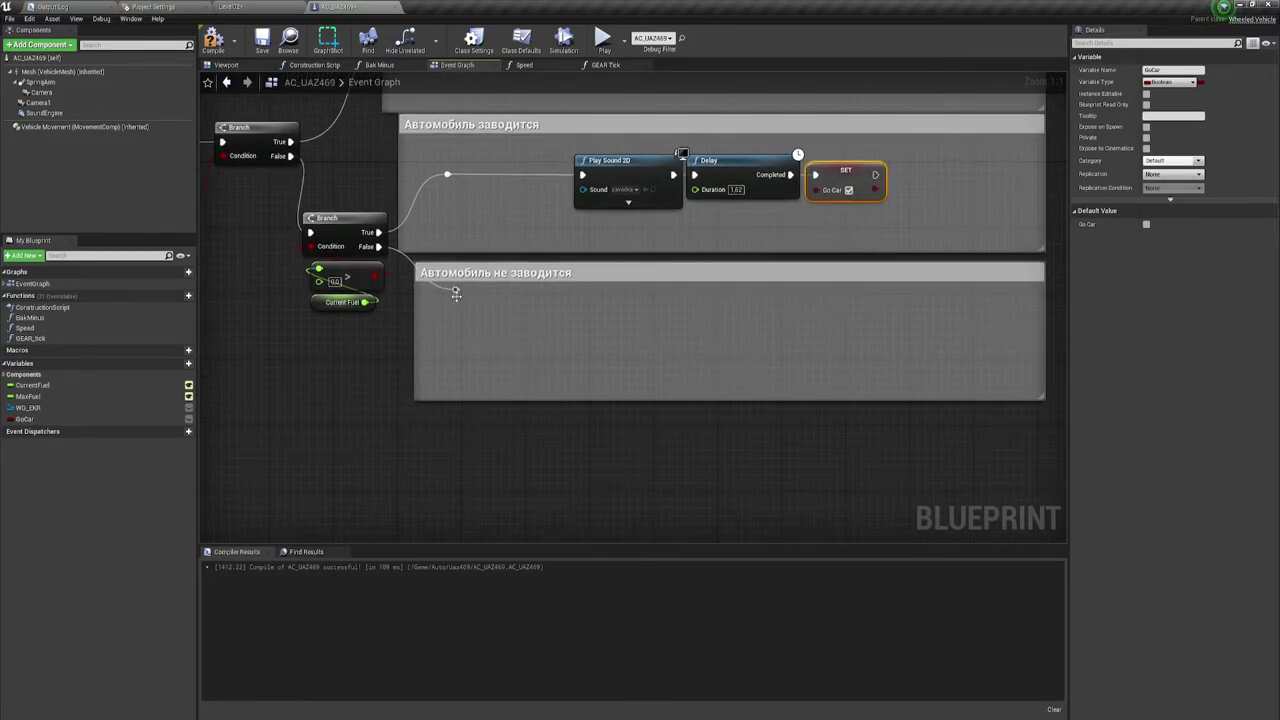
{"action": "mouse_move", "coordinate": [455, 293]}
{"action": "left_mouse_down"}
{"action": "mouse_move", "coordinate": [443, 334]}
{"action": "mouse_move", "coordinate": [455, 340]}
{"action": "left_mouse_up"}
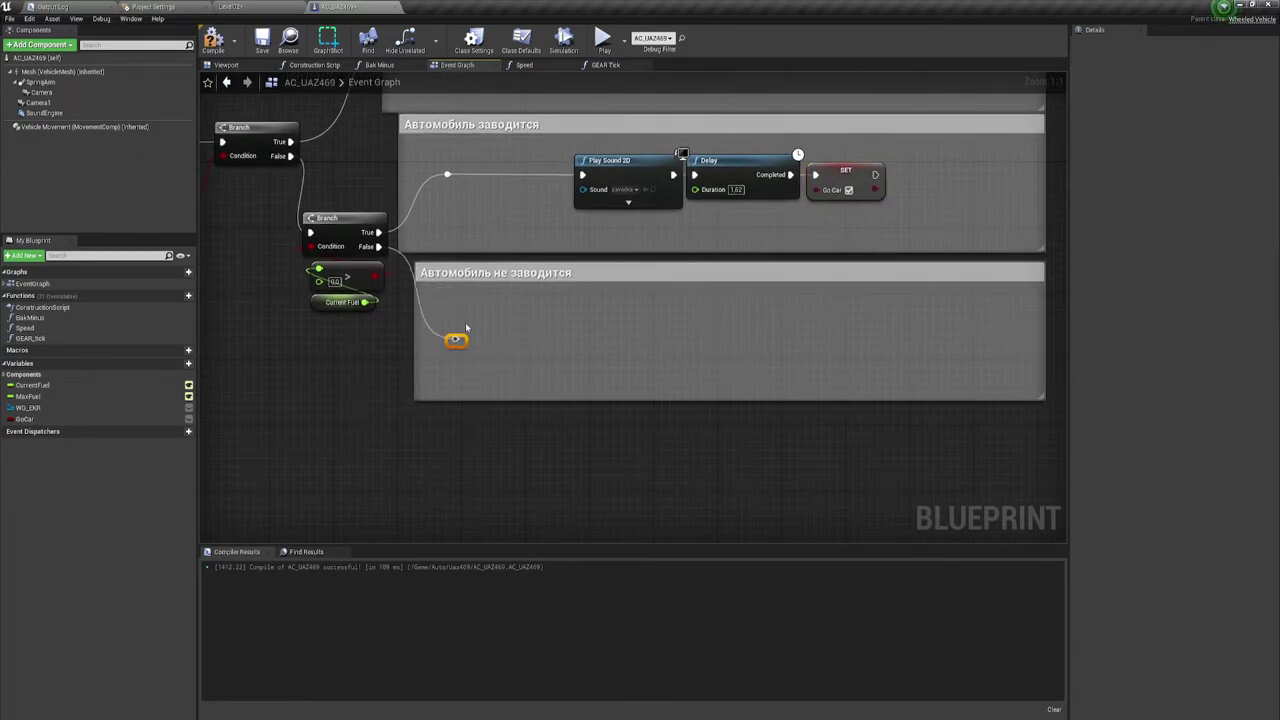
{"action": "right_click_drag", "start_coordinate": [466, 328], "coordinate": [555, 257]}
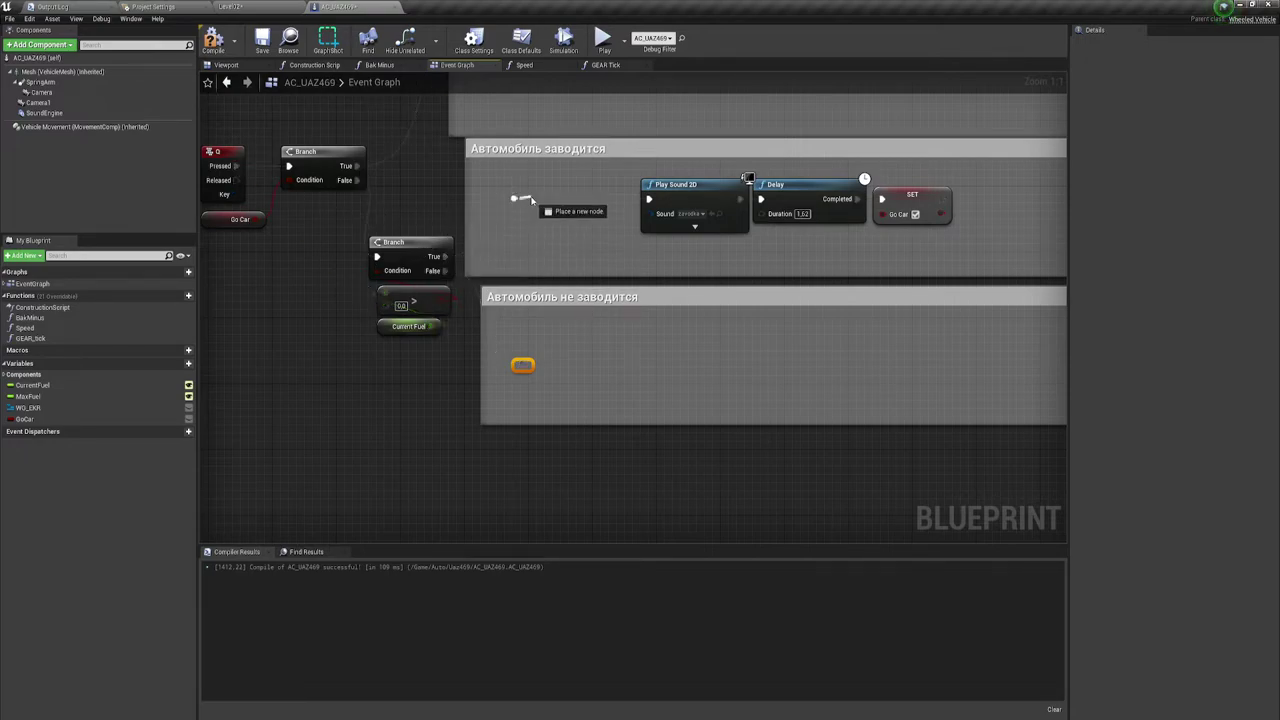
Search for a Do Once node from the reroute pin's wire.
{"action": "left_click_drag", "start_coordinate": [514, 199], "coordinate": [531, 203]}
{"action": "type", "text": "de"}
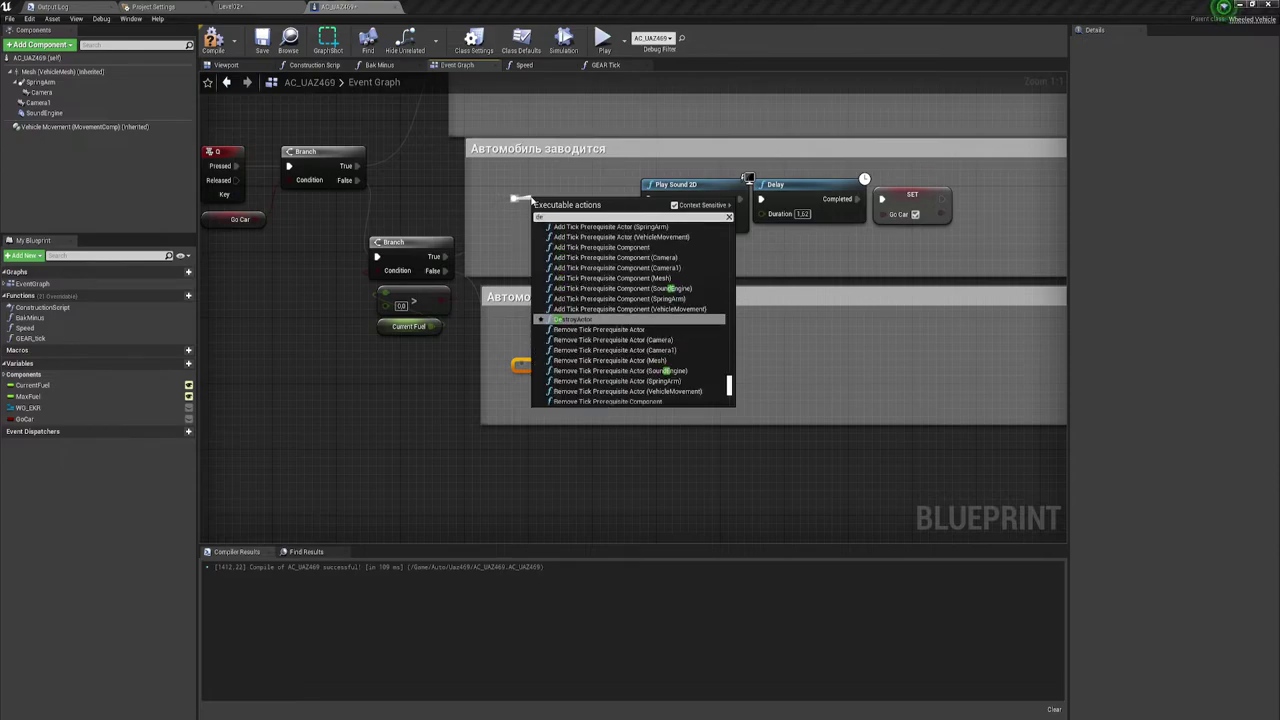
{"action": "key", "text": "BackSpace"}
{"action": "type", "text": "o"}
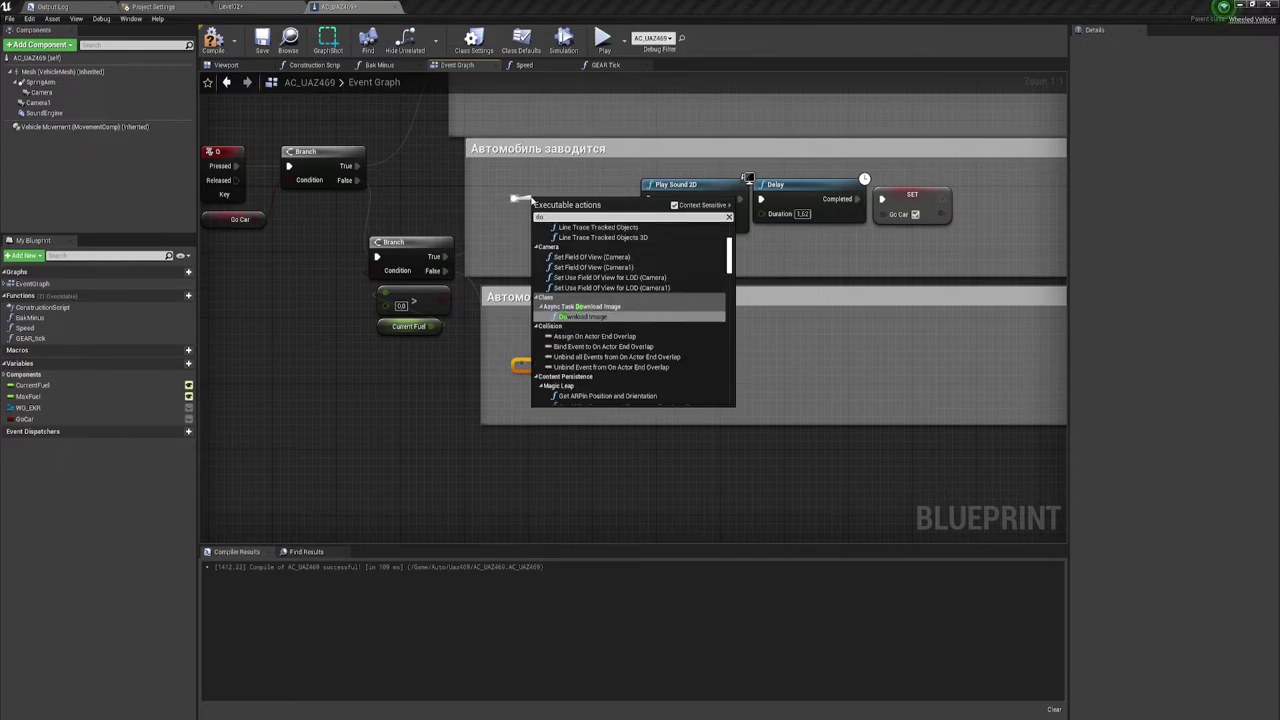
{"action": "type", "text": "on"}
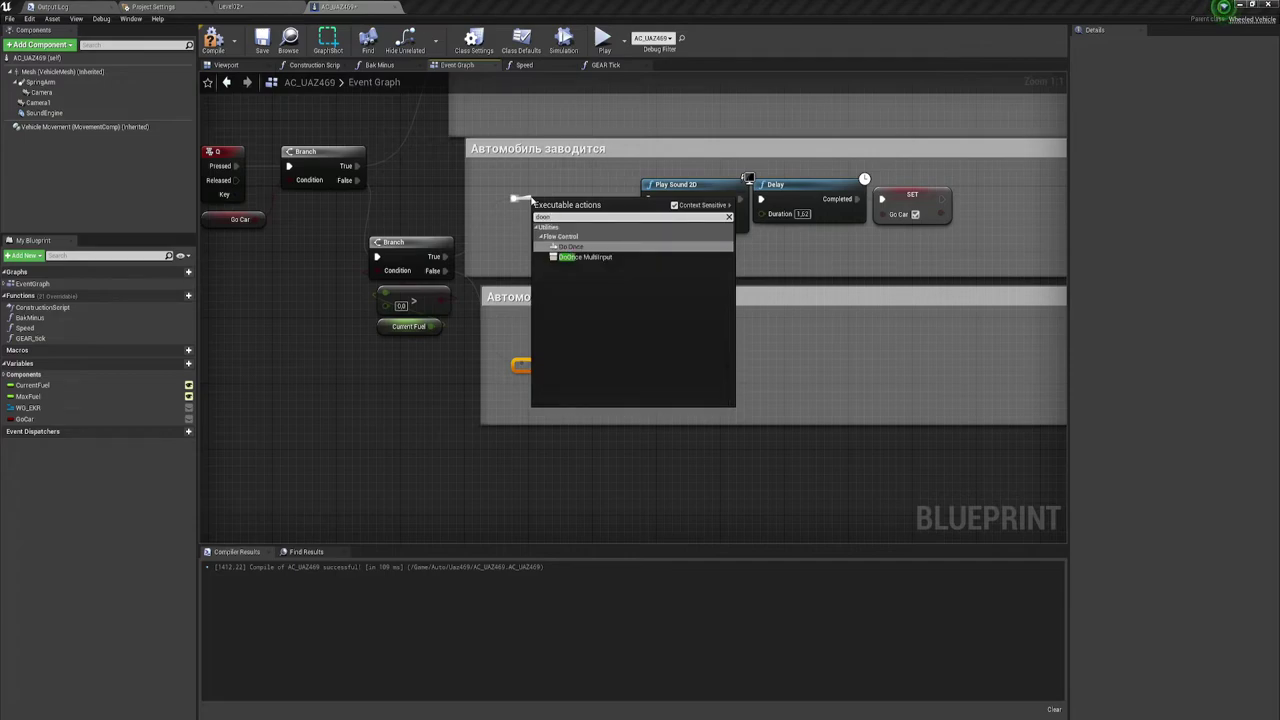
Insert a Do Once node before Play Sound 2D and shift the following nodes right to fit.
{"action": "left_click", "coordinate": [716, 246]}
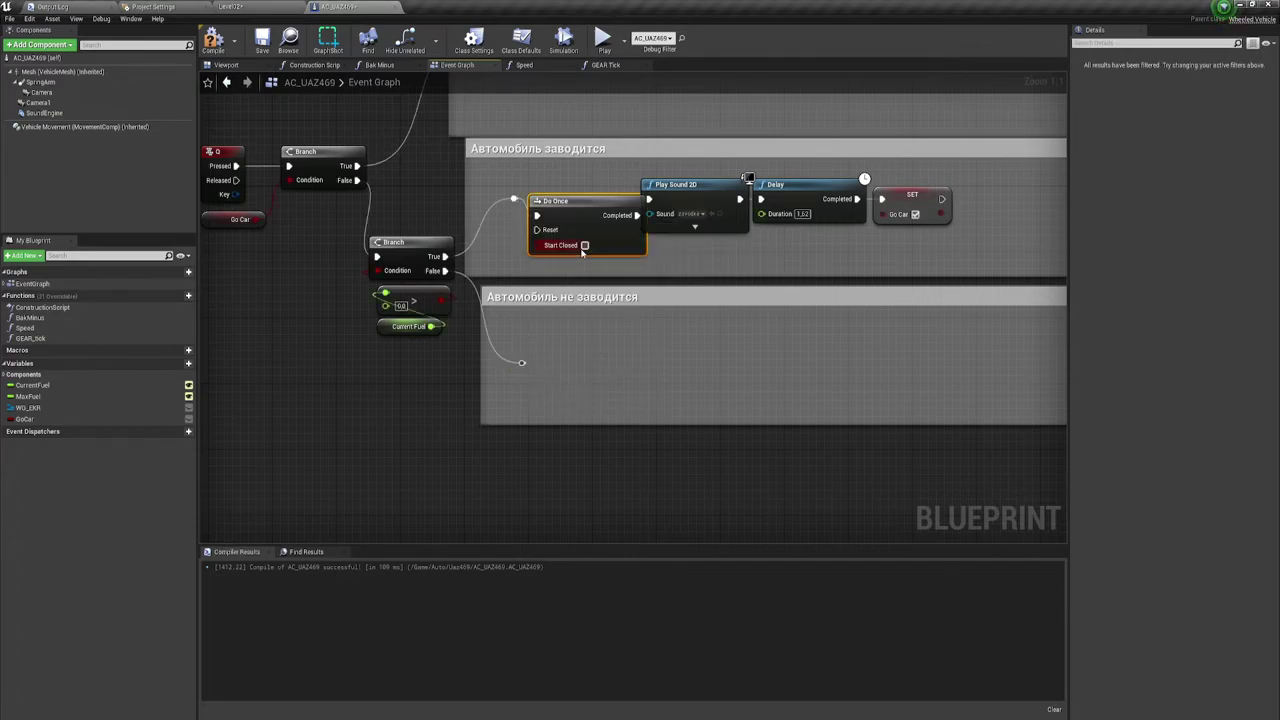
{"action": "left_click_drag", "start_coordinate": [716, 246], "coordinate": [940, 180]}
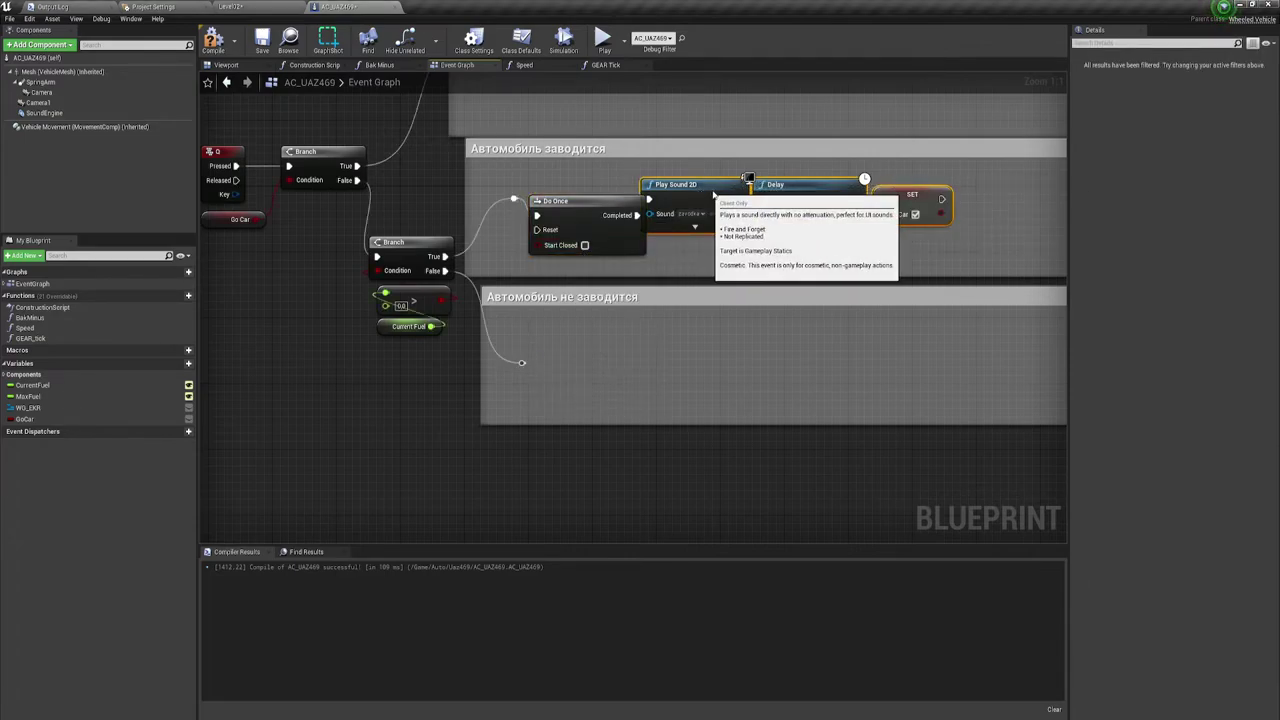
{"action": "mouse_move", "coordinate": [695, 193]}
{"action": "left_mouse_down"}
{"action": "mouse_move", "coordinate": [783, 193]}
{"action": "mouse_move", "coordinate": [759, 201]}
{"action": "left_mouse_up"}
{"action": "left_click_drag", "start_coordinate": [556, 201], "coordinate": [563, 184]}
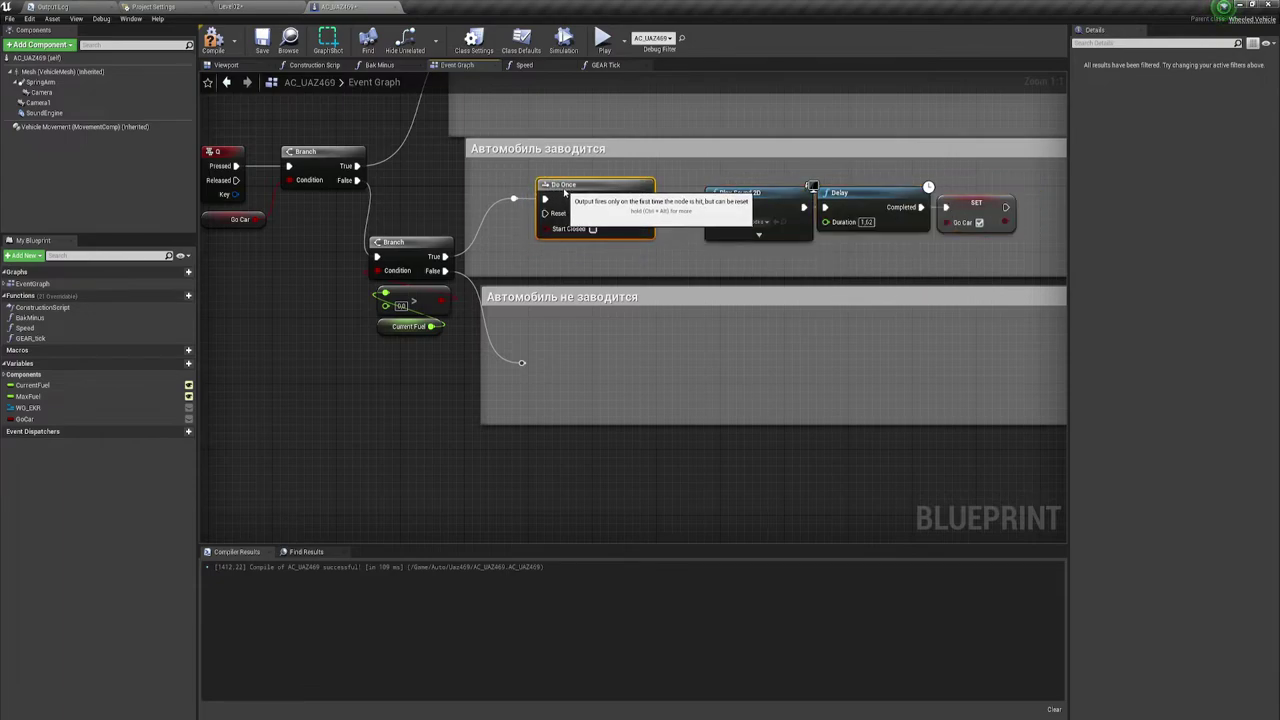
Paste a copy of the 1.62-second Delay right after the SET Go Car node.
{"action": "mouse_move", "coordinate": [700, 248]}
{"action": "left_mouse_down"}
{"action": "mouse_move", "coordinate": [976, 203]}
{"action": "mouse_move", "coordinate": [944, 195]}
{"action": "left_mouse_up"}
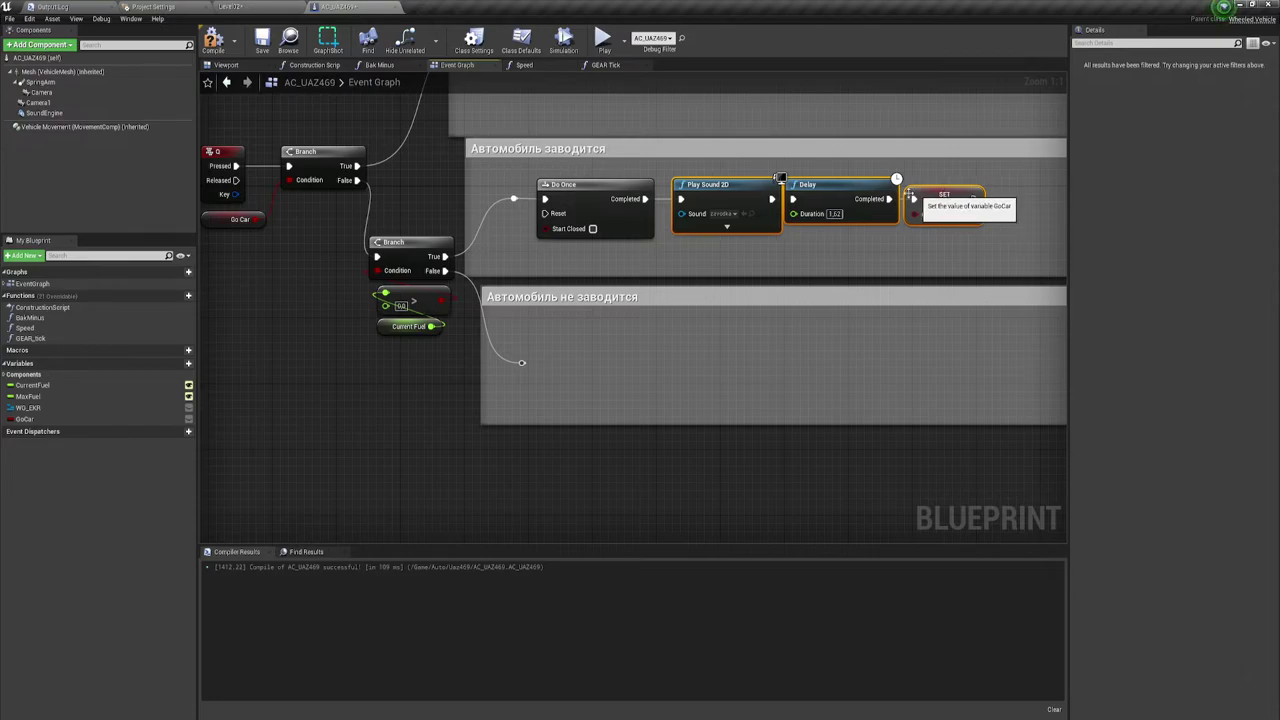
{"action": "right_click_drag", "start_coordinate": [806, 242], "coordinate": [548, 257]}
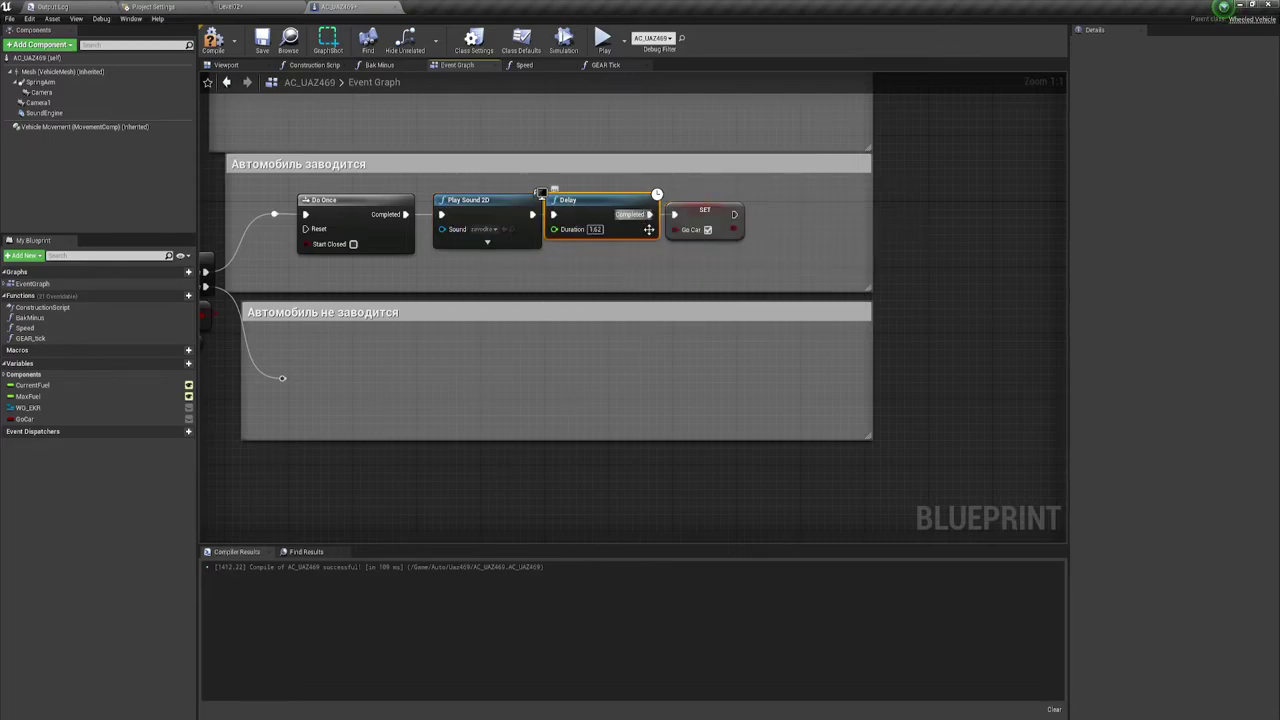
{"action": "key", "text": "ctrl+v"}
{"action": "mouse_move", "coordinate": [755, 246]}
{"action": "left_mouse_down"}
{"action": "mouse_move", "coordinate": [803, 222]}
{"action": "mouse_move", "coordinate": [795, 208]}
{"action": "left_mouse_up"}
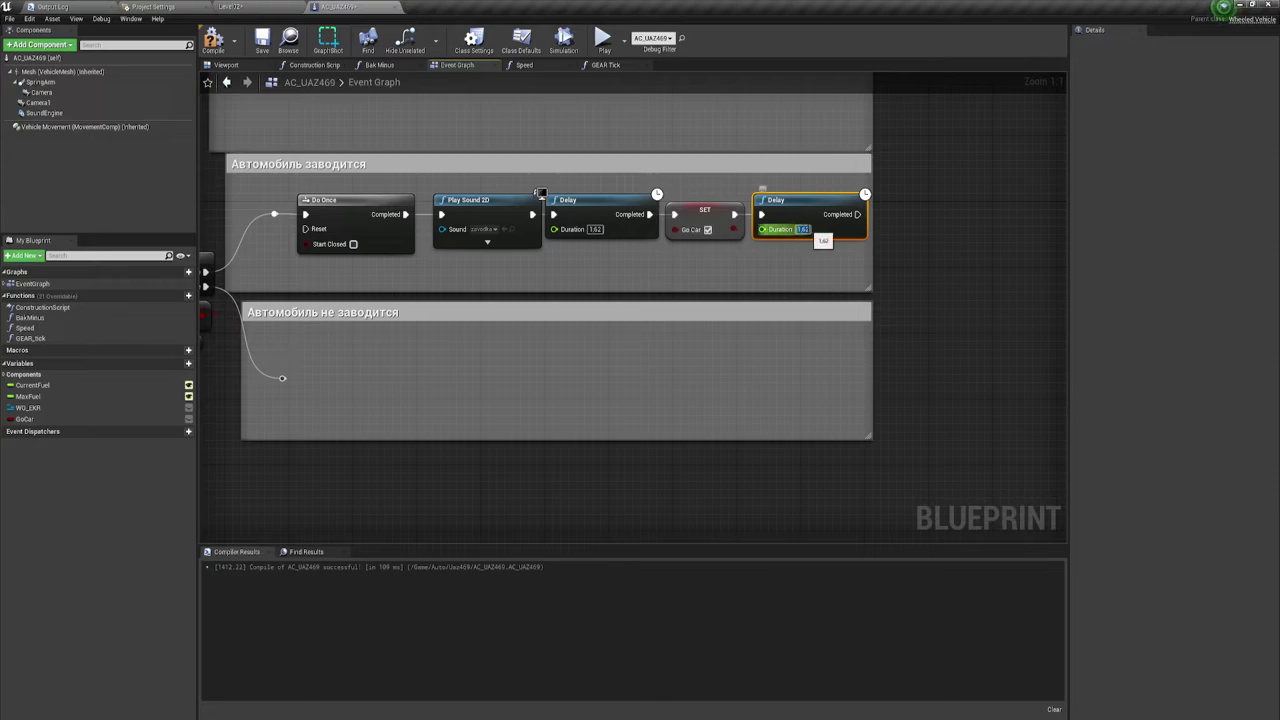
Set the second Delay to 1 second and connect its Completed output to Do Once Reset.
{"action": "type", "text": "1"}
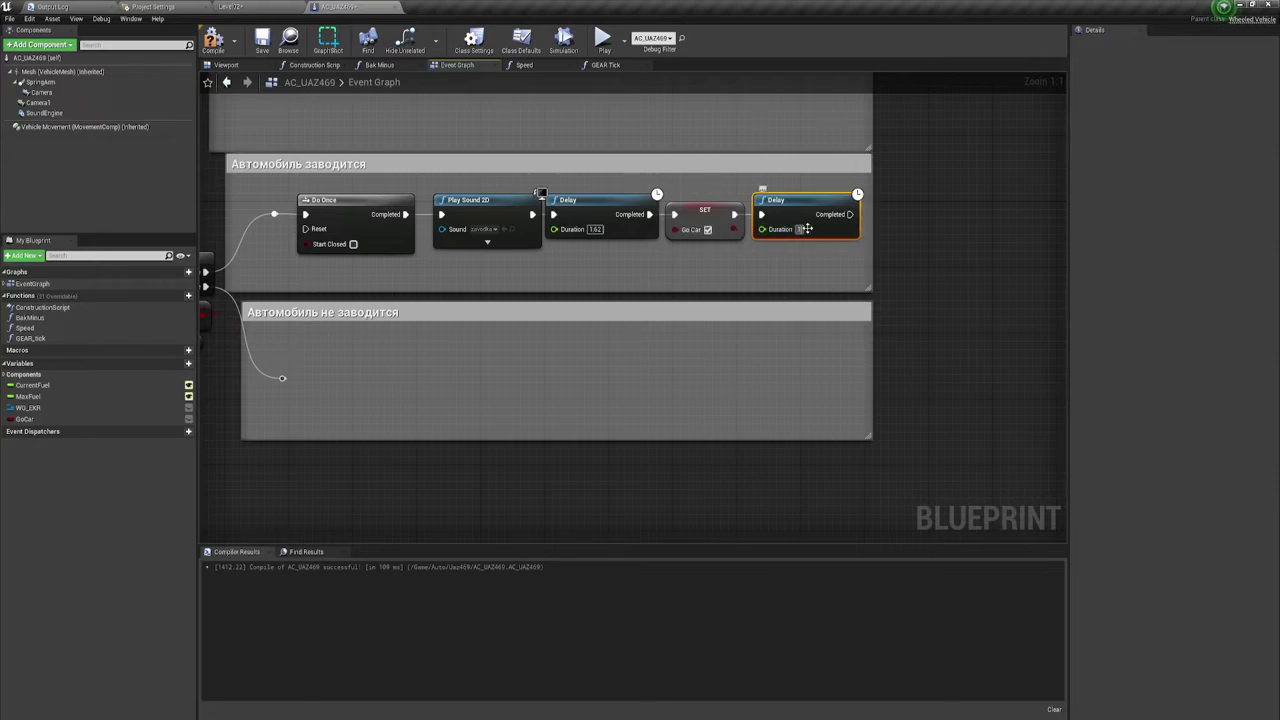
{"action": "right_click_drag", "start_coordinate": [805, 228], "coordinate": [834, 228]}
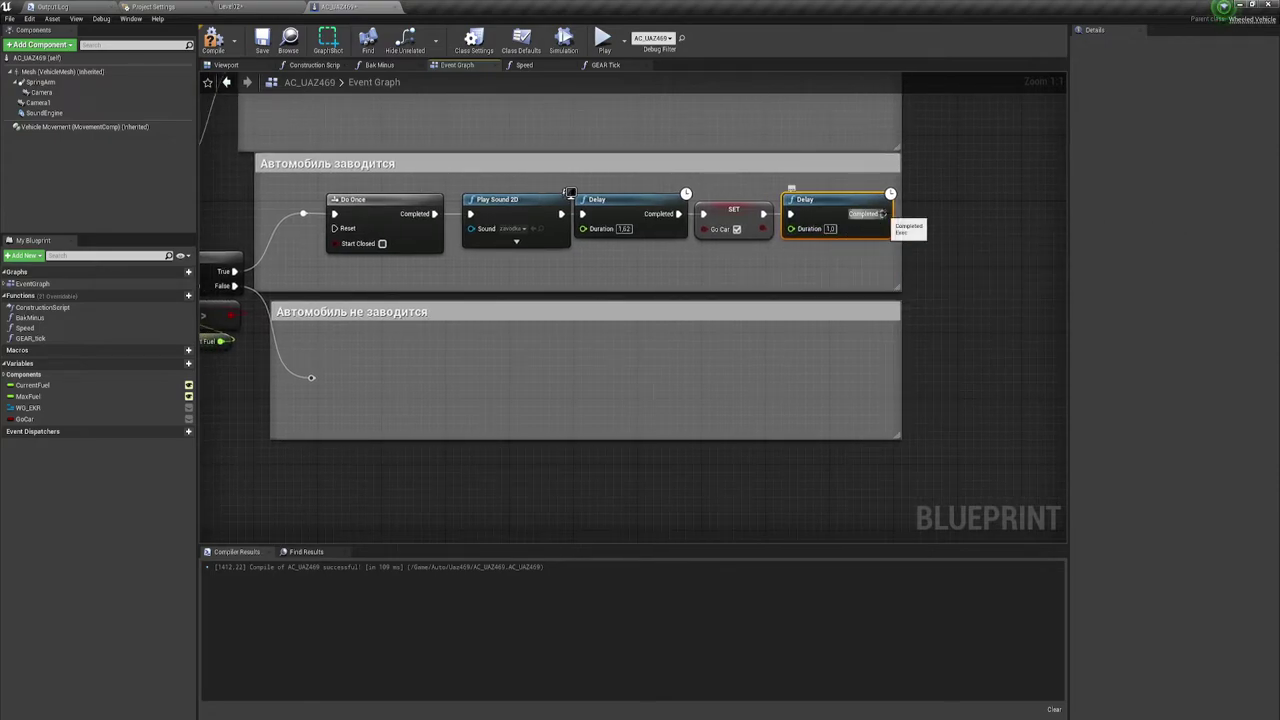
{"action": "left_click_drag", "start_coordinate": [882, 213], "coordinate": [334, 230]}
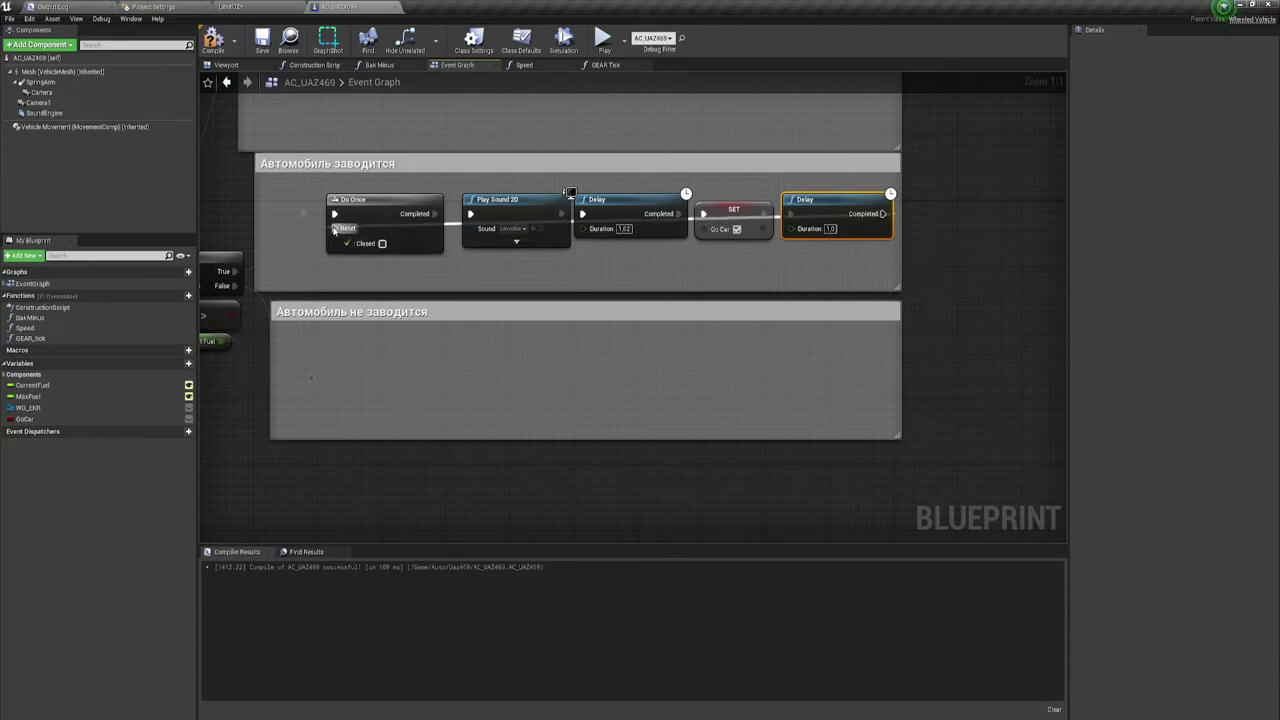
{"action": "left_click", "coordinate": [450, 225]}
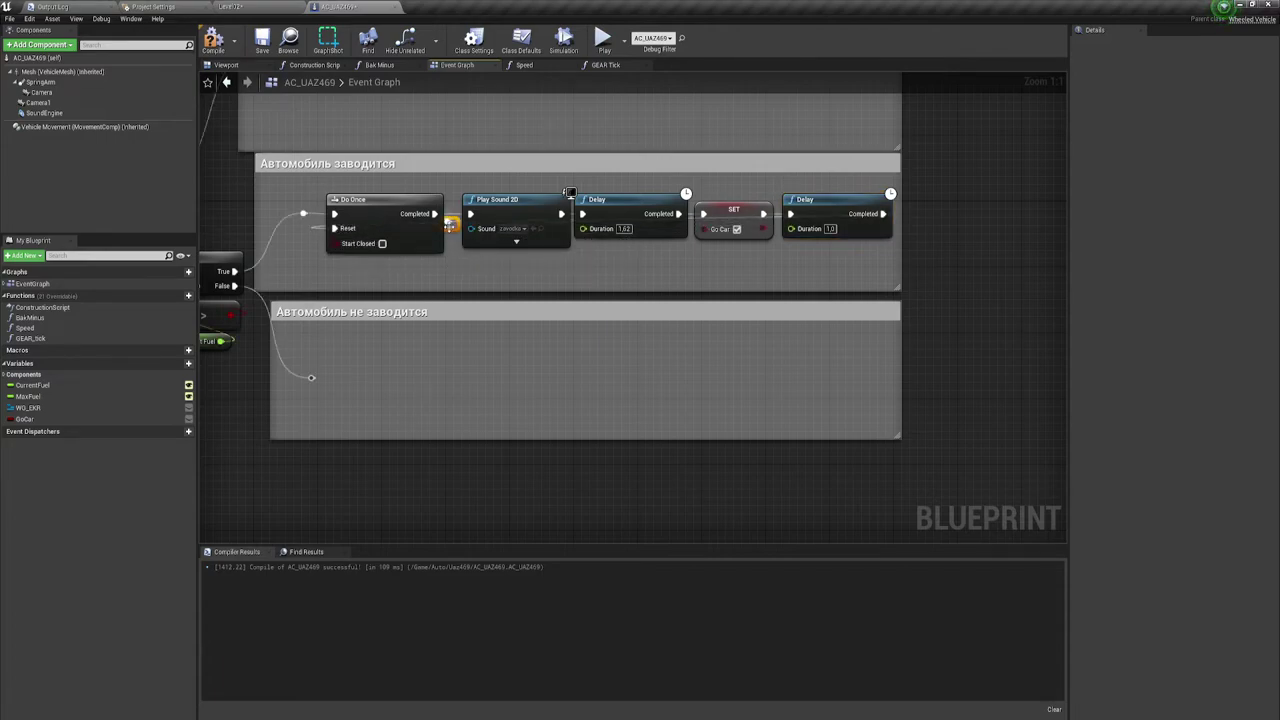
Route the Reset loop under the nodes with reroute knots and widen the Автомобиль заводится box.
{"action": "double_click", "coordinate": [450, 225]}
{"action": "left_click_drag", "start_coordinate": [450, 225], "coordinate": [329, 279]}
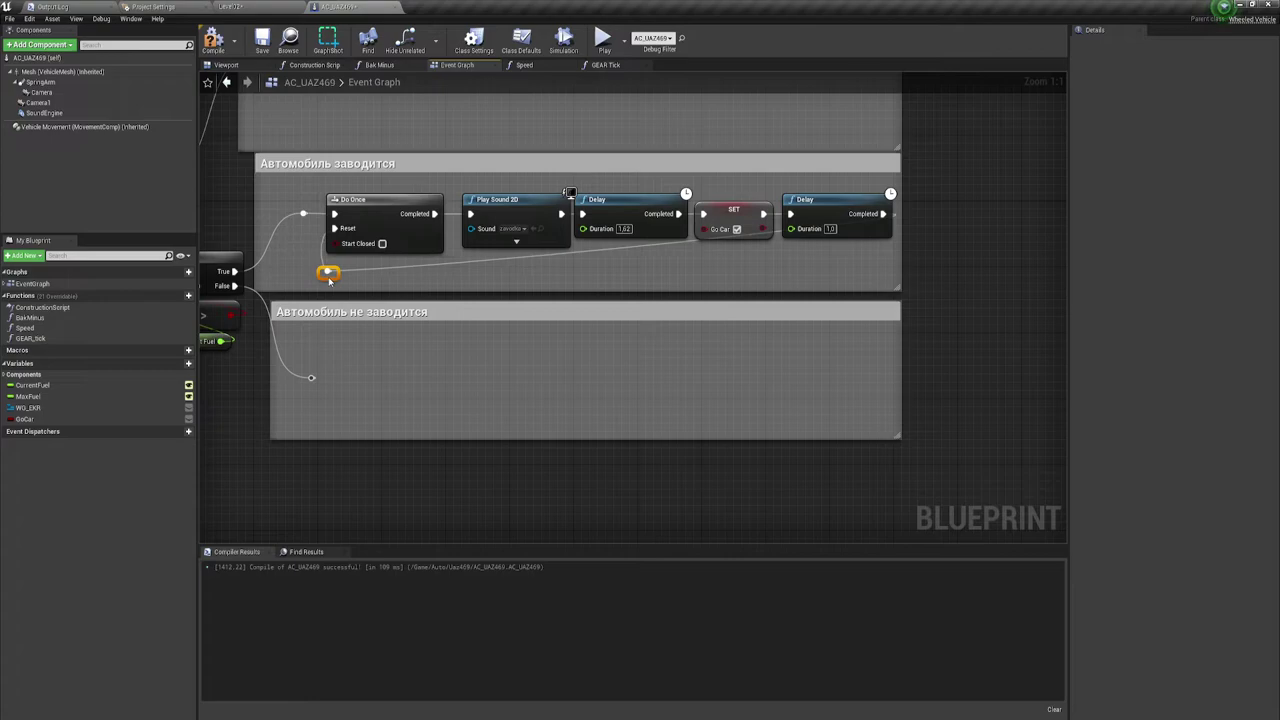
{"action": "double_click", "coordinate": [546, 260]}
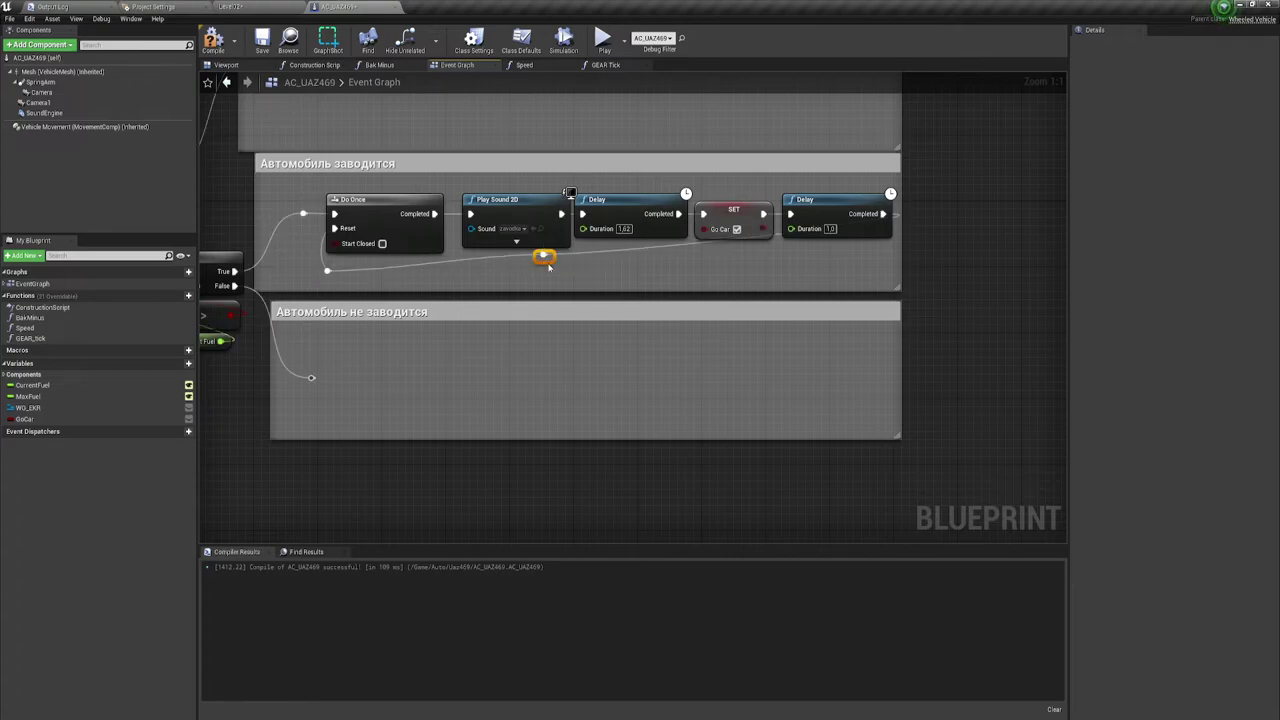
{"action": "left_click_drag", "start_coordinate": [548, 266], "coordinate": [882, 270]}
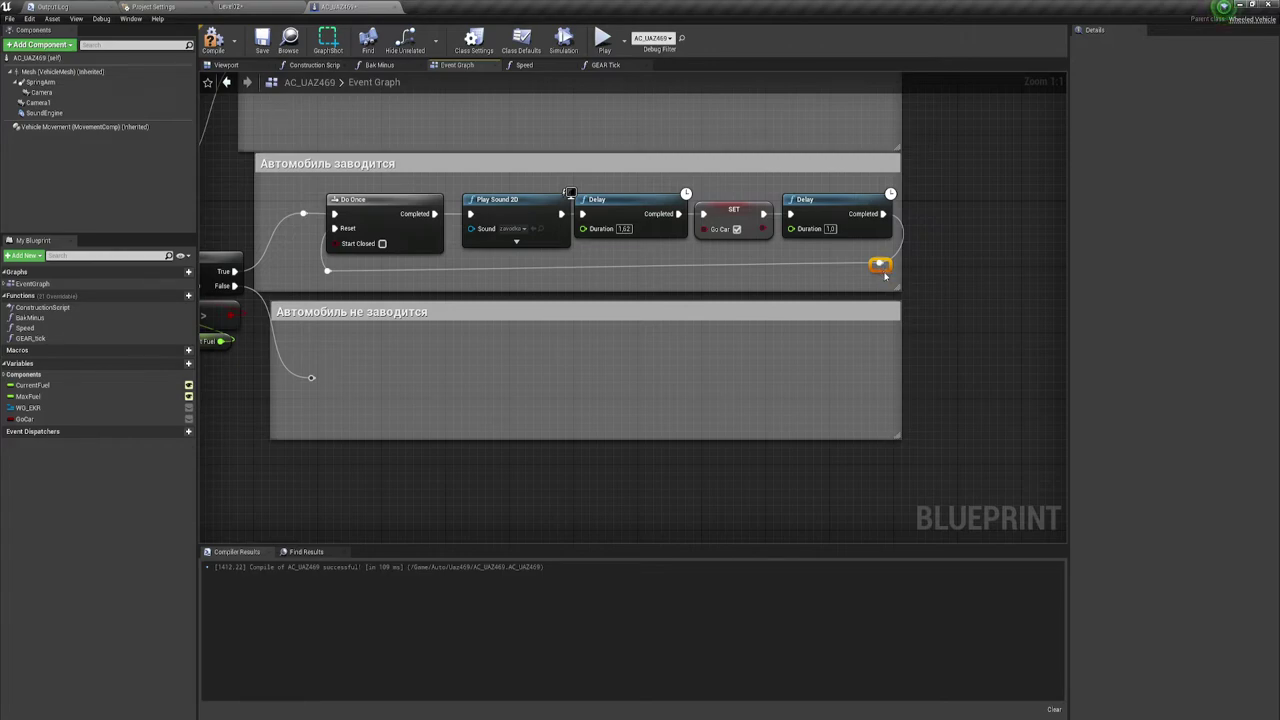
{"action": "left_click_drag", "start_coordinate": [885, 276], "coordinate": [885, 282]}
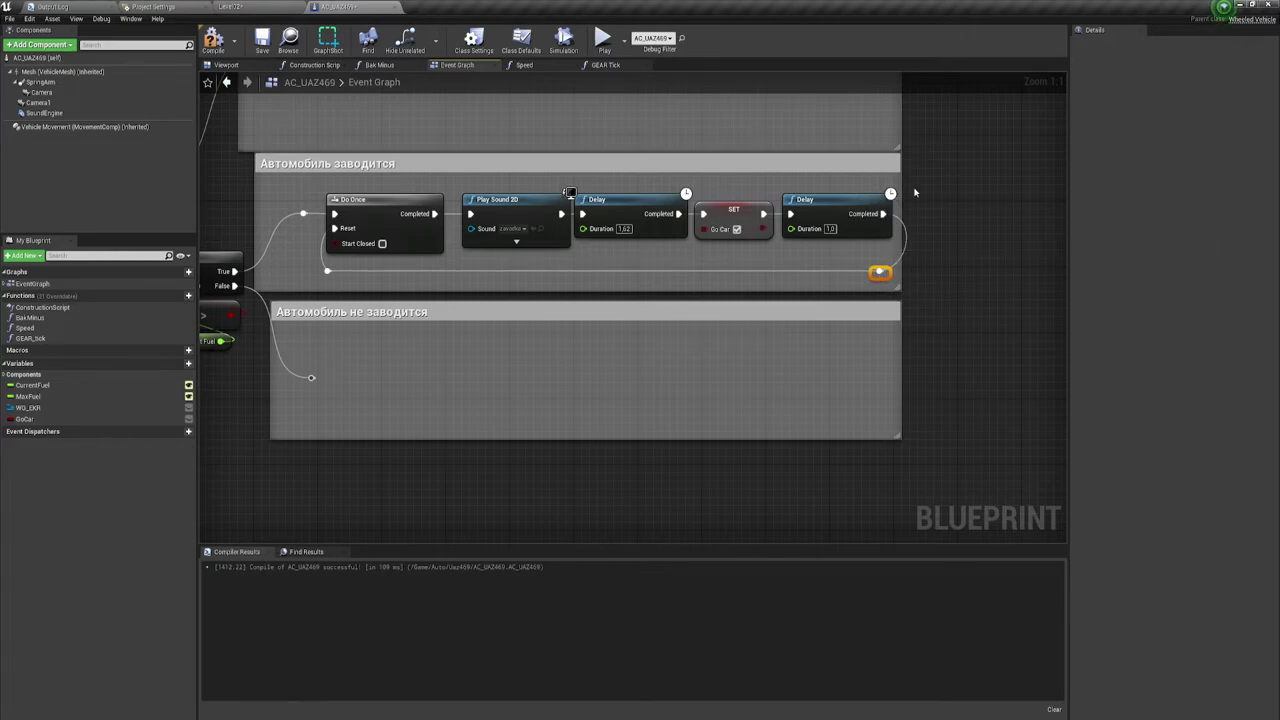
{"action": "left_click_drag", "start_coordinate": [903, 192], "coordinate": [920, 190]}
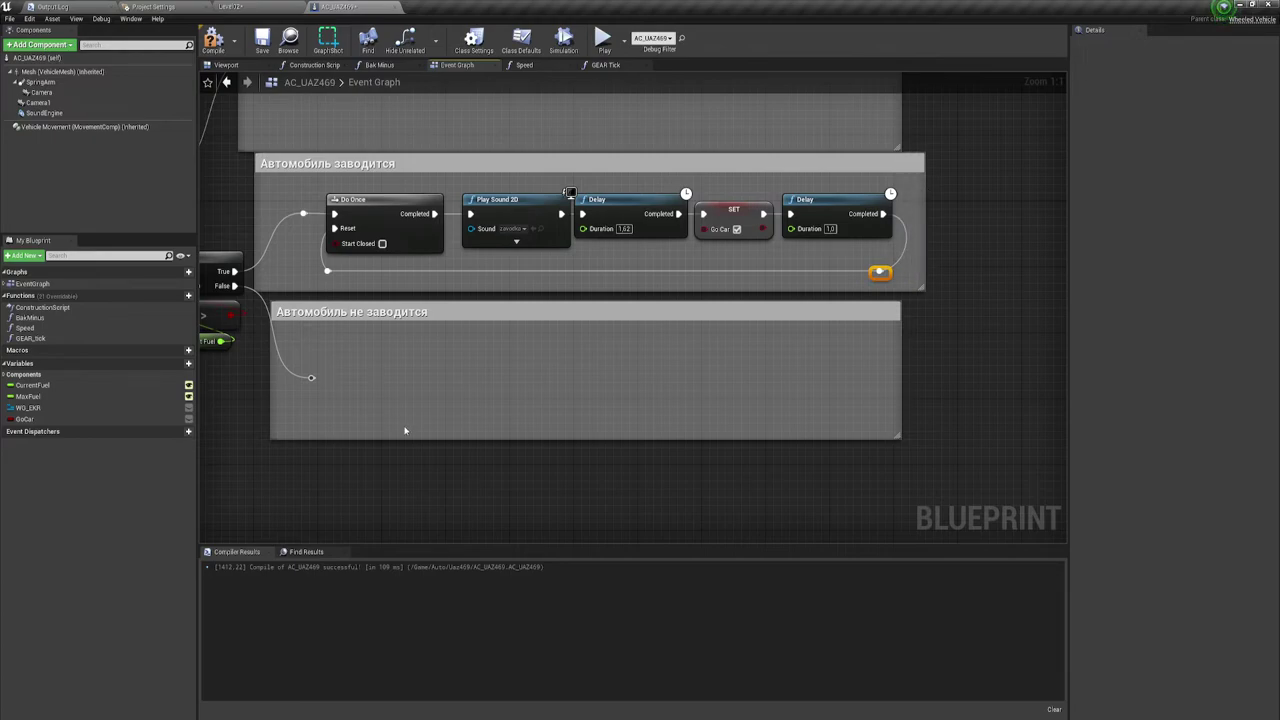
{"action": "right_click_drag", "start_coordinate": [405, 431], "coordinate": [463, 399]}
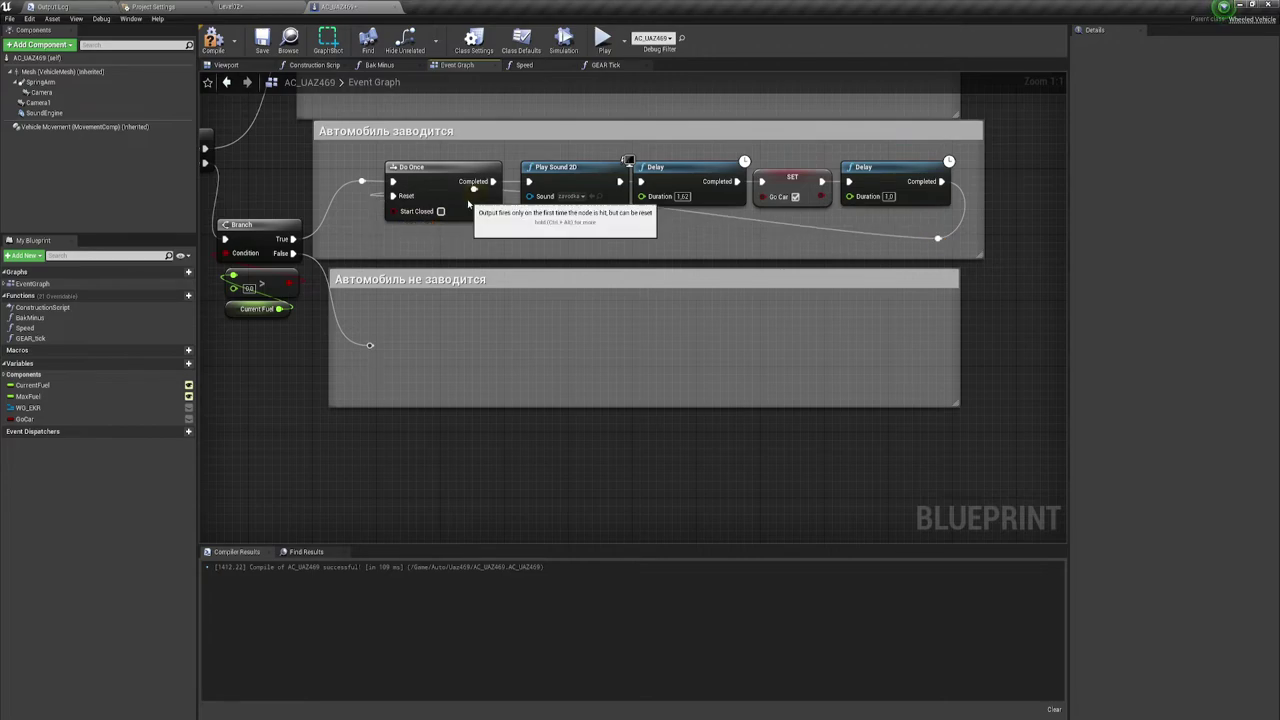
Copy the Do Once-to-Delay chain and paste it into the Автомобиль не заводится box.
{"action": "left_click", "coordinate": [381, 247]}
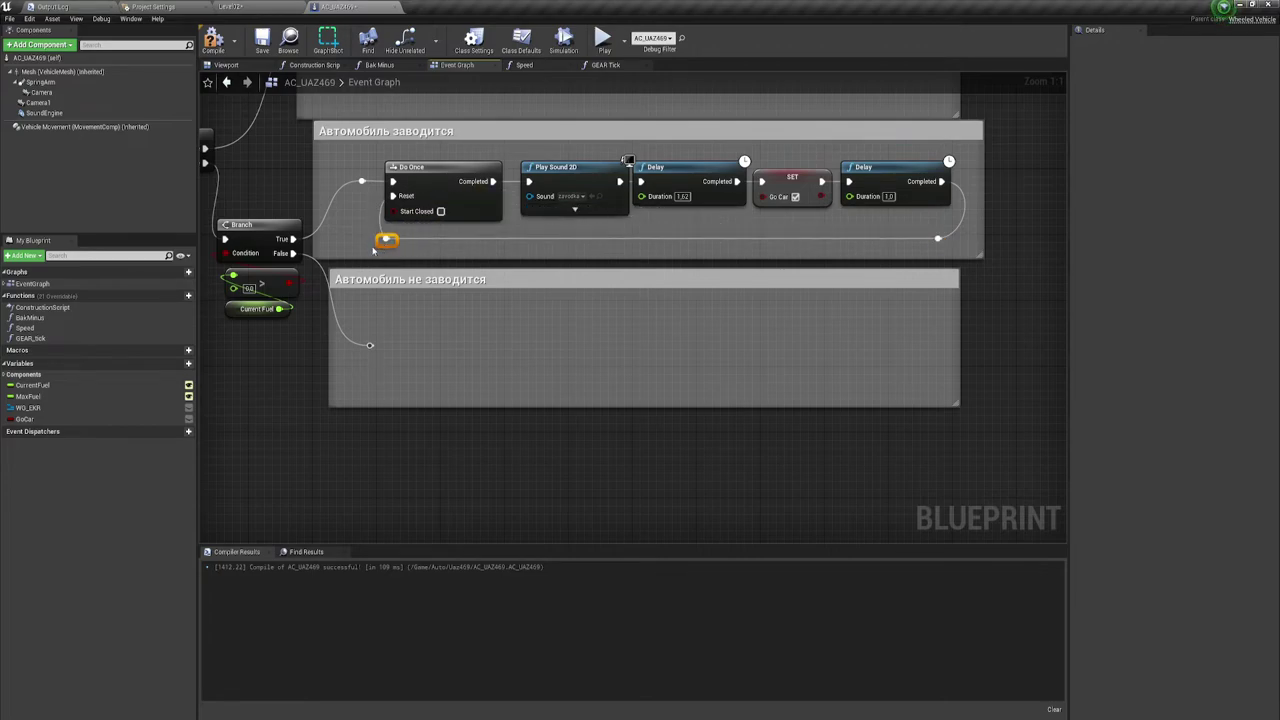
{"action": "left_click_drag", "start_coordinate": [373, 250], "coordinate": [950, 158]}
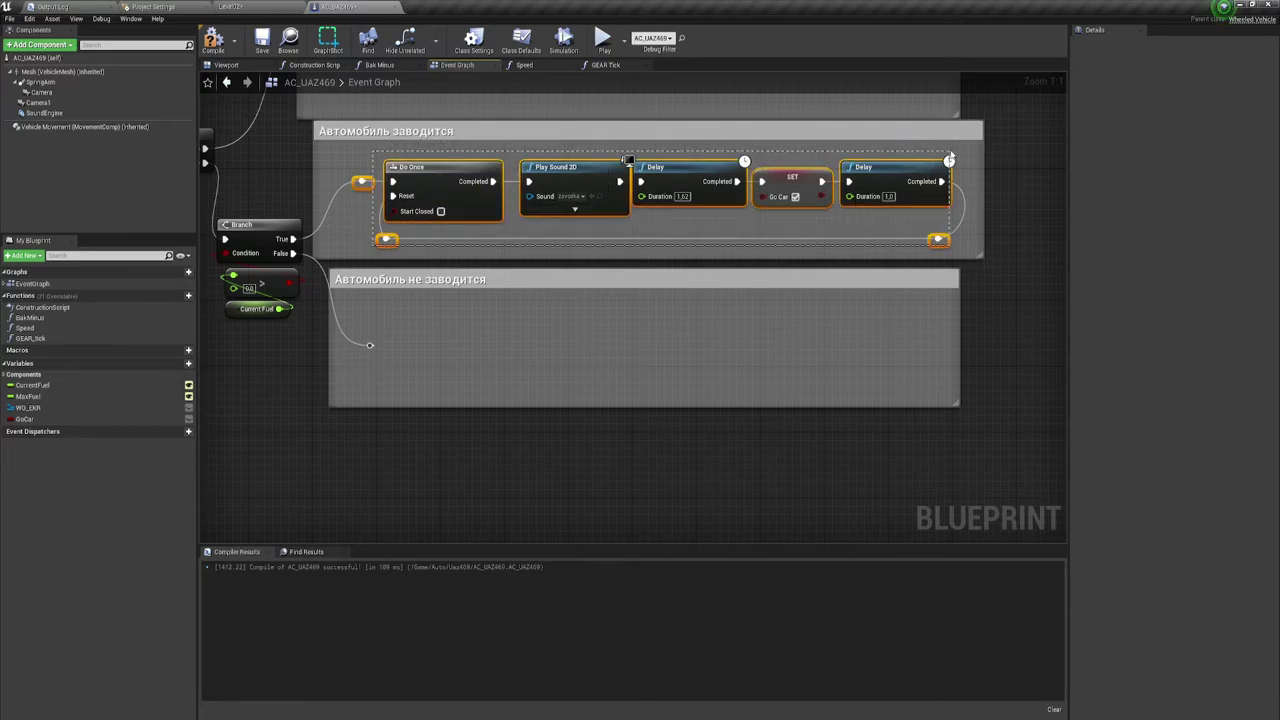
{"action": "mouse_move", "coordinate": [972, 154]}
{"action": "left_mouse_down"}
{"action": "mouse_move", "coordinate": [519, 252]}
{"action": "mouse_move", "coordinate": [380, 252]}
{"action": "left_mouse_up"}
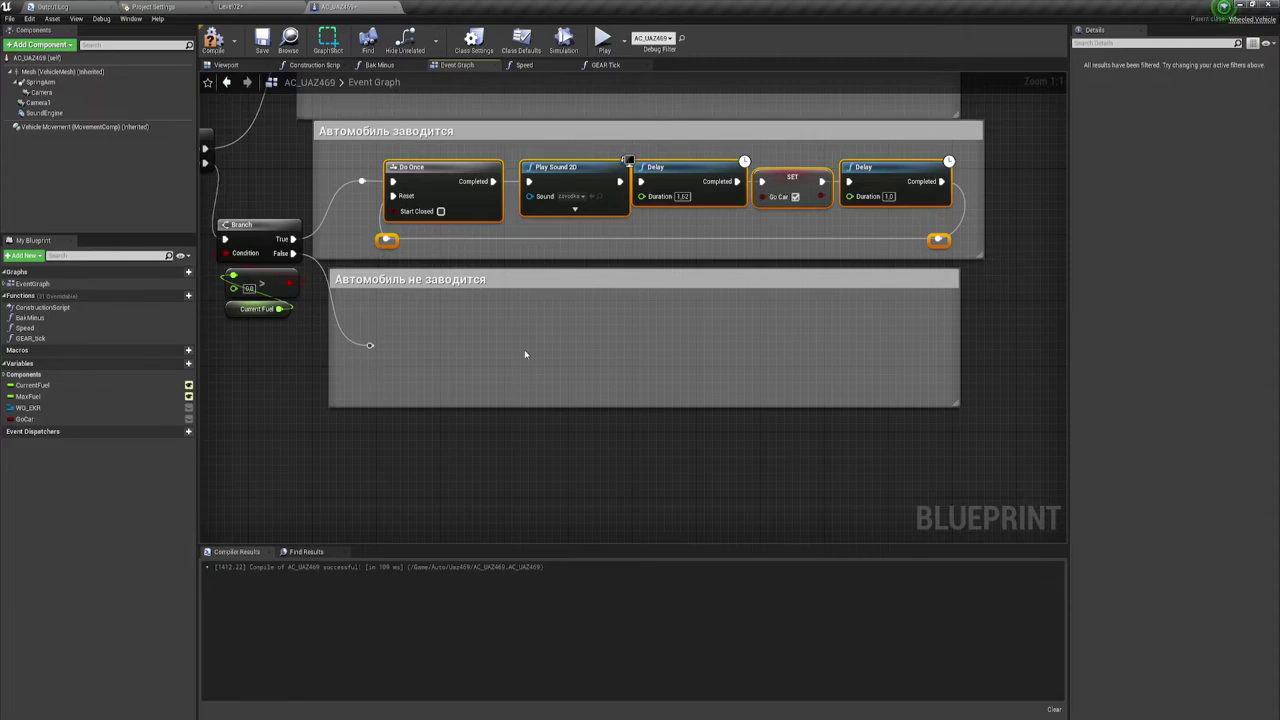
{"action": "right_click_drag", "start_coordinate": [524, 349], "coordinate": [503, 303]}
{"action": "key", "text": "ctrl+c"}
{"action": "key", "text": "ctrl+v"}
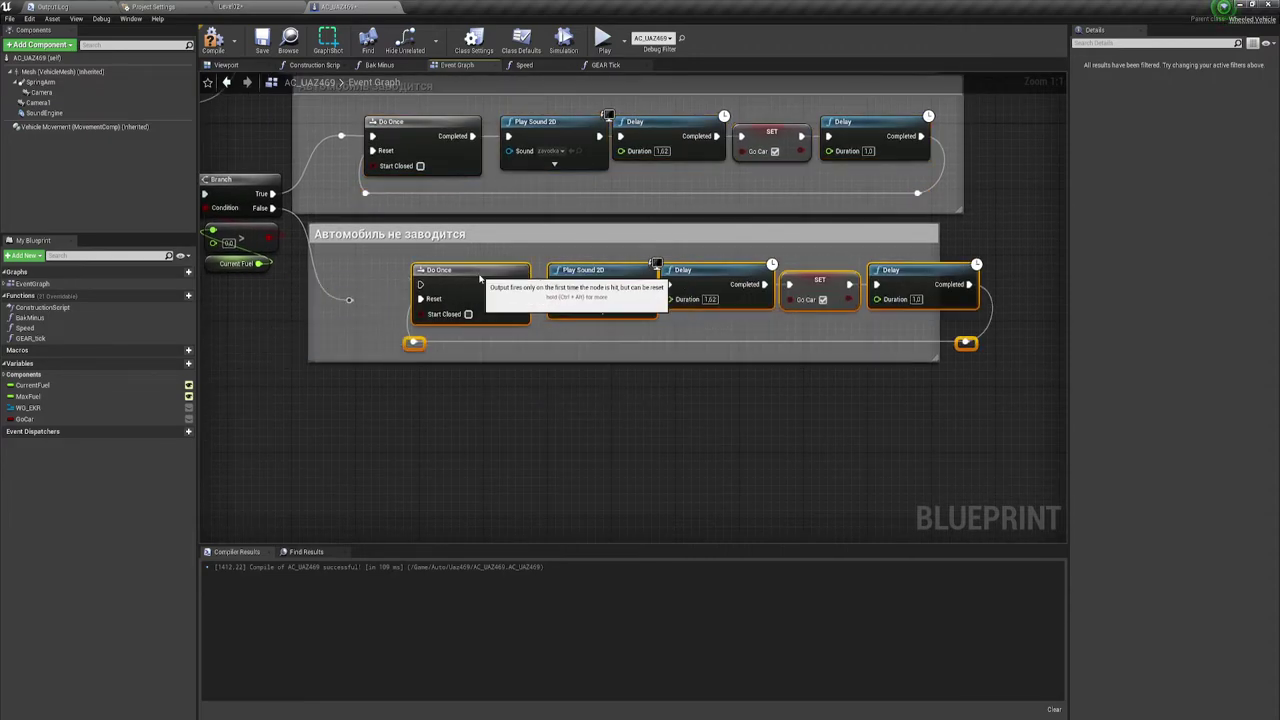
{"action": "left_click_drag", "start_coordinate": [480, 280], "coordinate": [432, 296]}
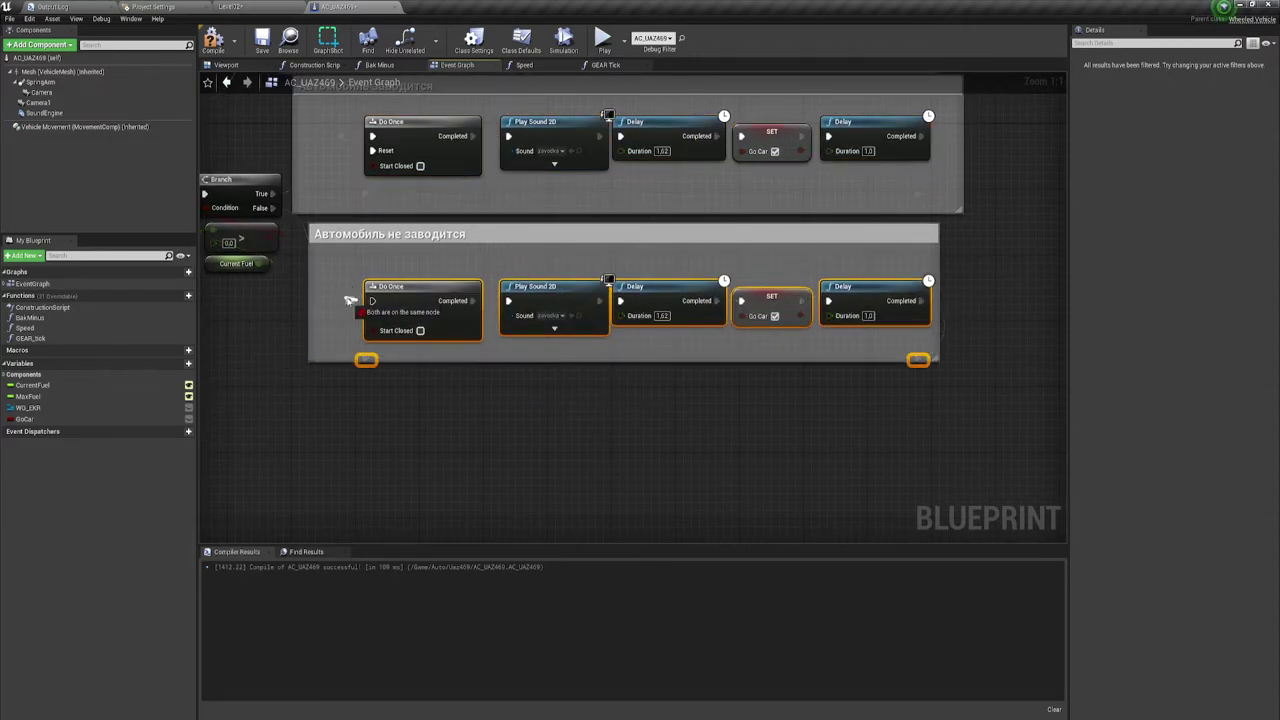
Connect Branch False to the pasted Do Once and enlarge the lower comment box.
{"action": "left_click_drag", "start_coordinate": [350, 300], "coordinate": [372, 300]}
{"action": "right_click_drag", "start_coordinate": [404, 370], "coordinate": [370, 320]}
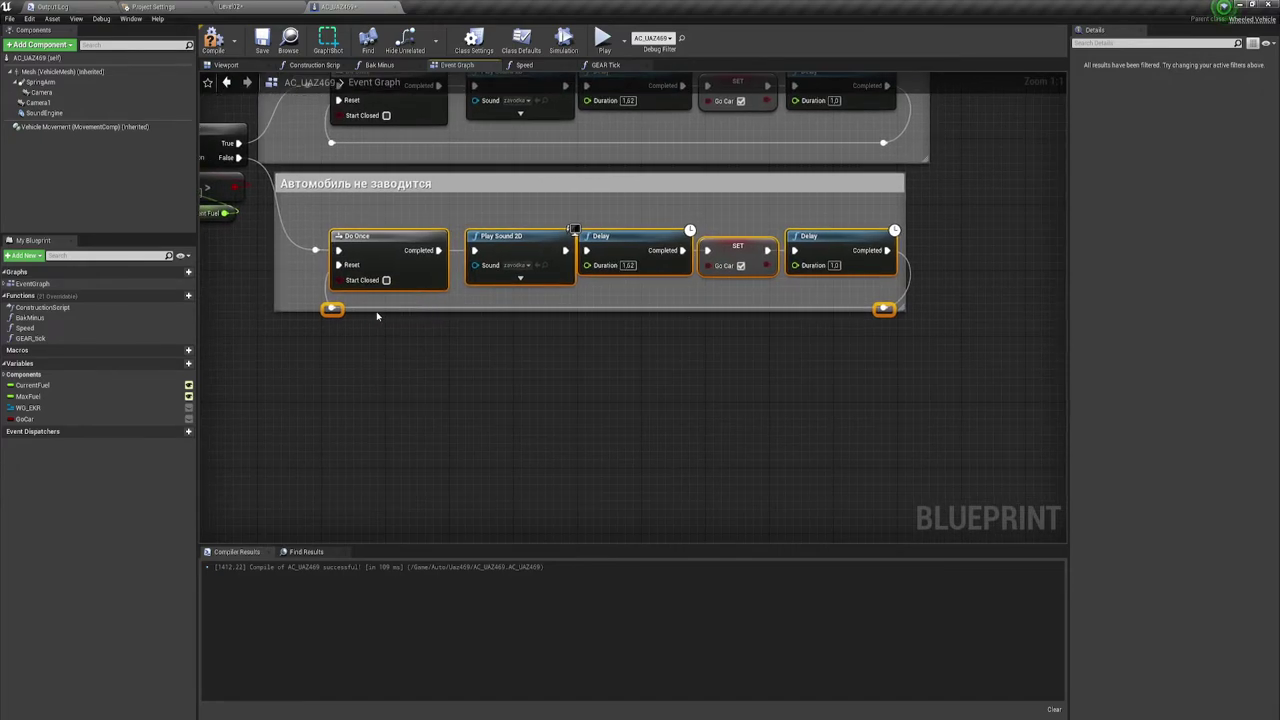
{"action": "left_click", "coordinate": [378, 317]}
{"action": "left_click_drag", "start_coordinate": [382, 313], "coordinate": [786, 336]}
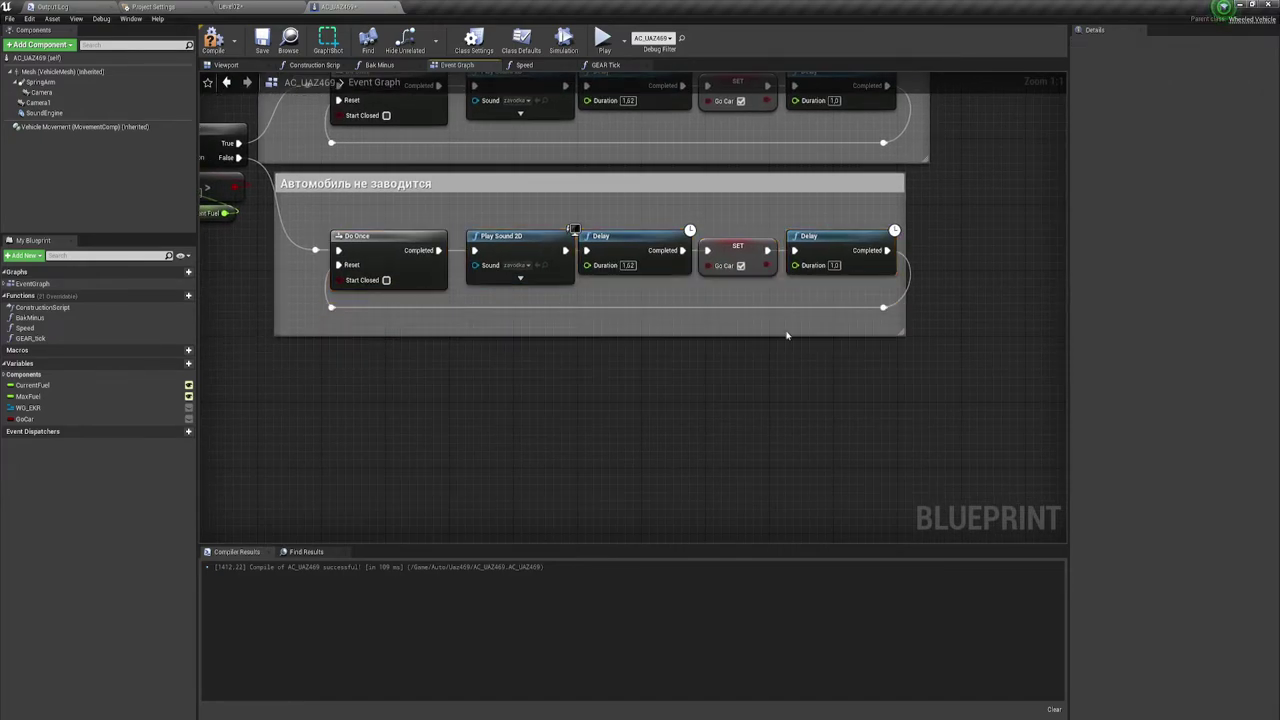
{"action": "left_click_drag", "start_coordinate": [902, 215], "coordinate": [929, 215]}
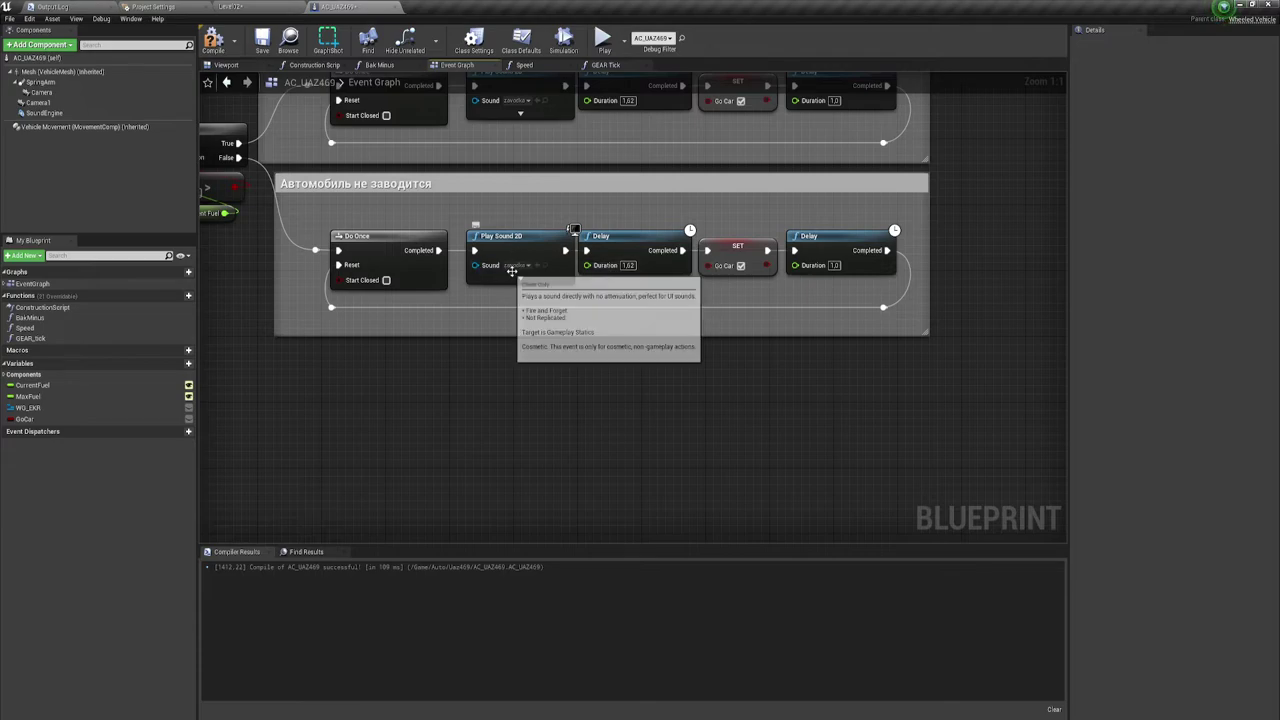
Choose NoZavodka as the sound of the copied Play Sound 2D node.
{"action": "left_click", "coordinate": [527, 266]}
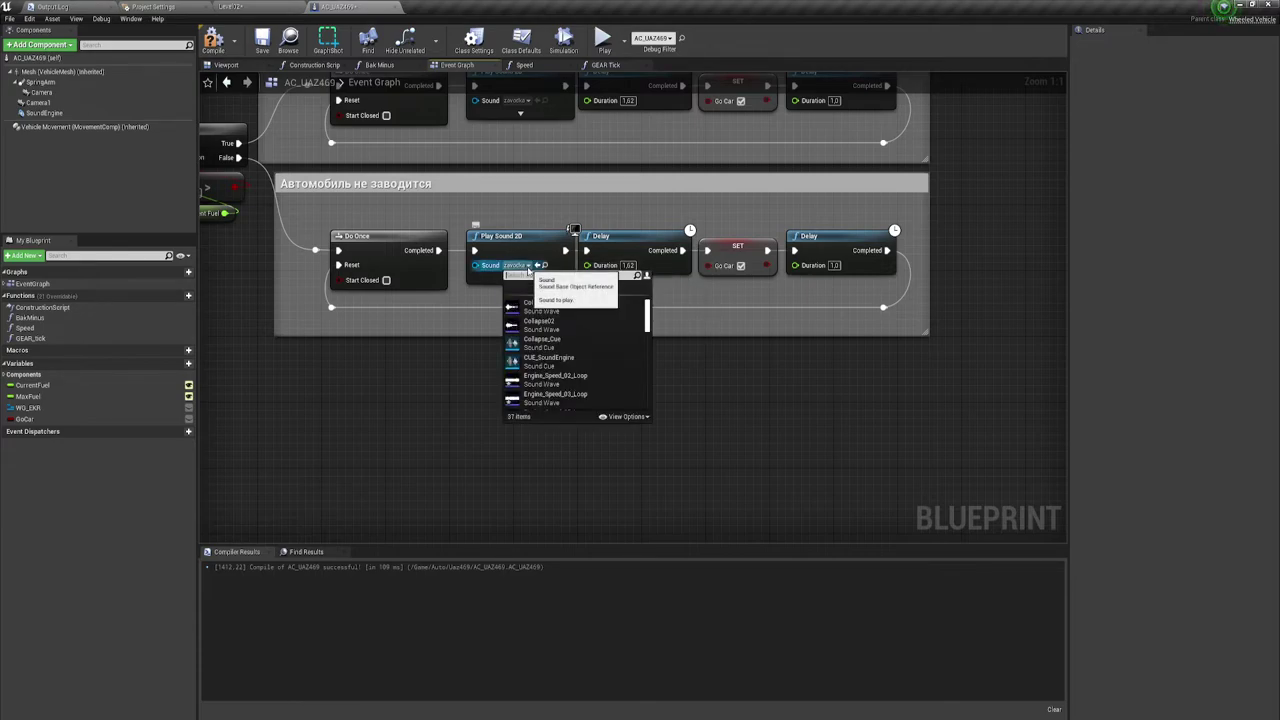
{"action": "type", "text": "noza"}
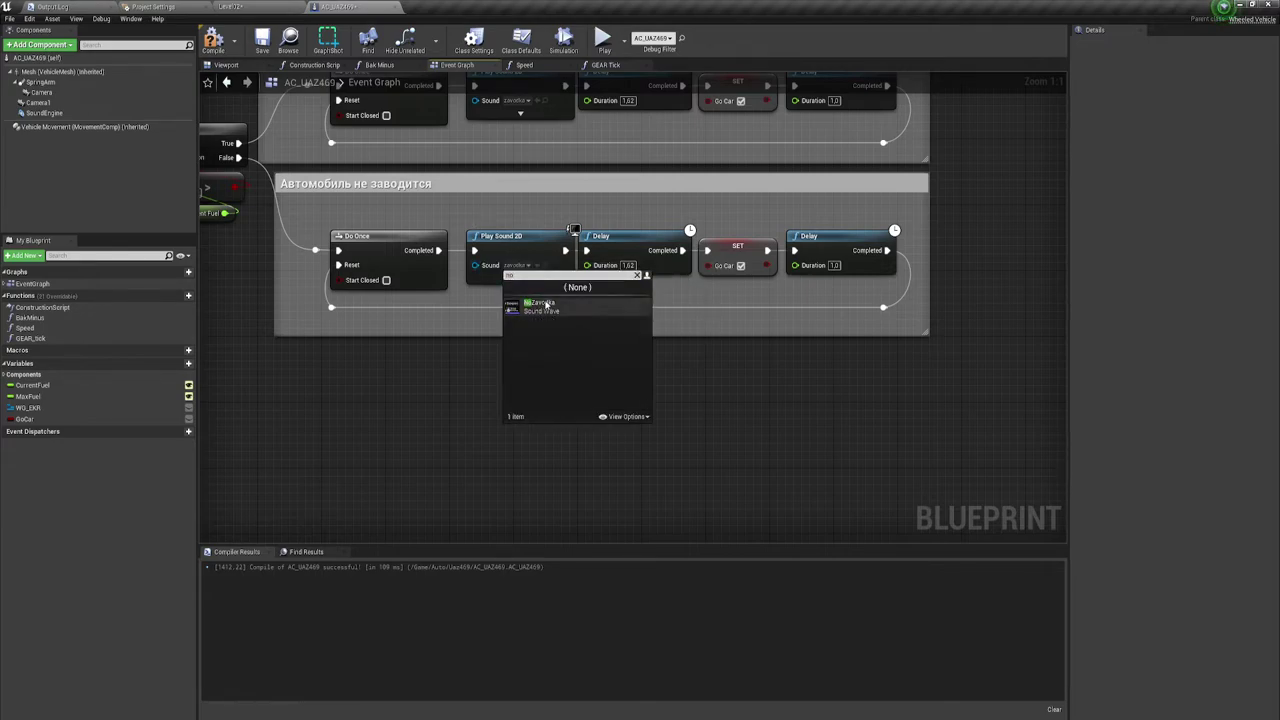
{"action": "left_click", "coordinate": [546, 306]}
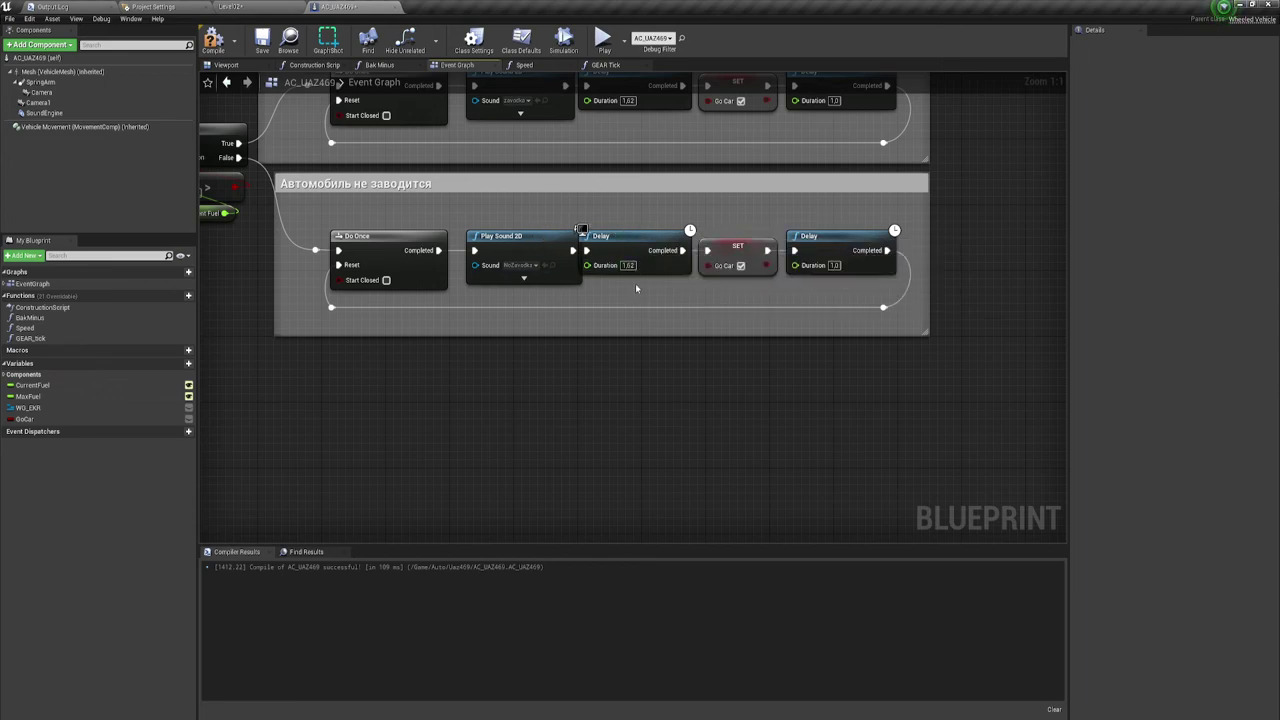
{"action": "mouse_move", "coordinate": [590, 290]}
{"action": "left_mouse_down"}
{"action": "mouse_move", "coordinate": [875, 248]}
{"action": "mouse_move", "coordinate": [850, 250]}
{"action": "left_mouse_up"}
{"action": "key", "text": "Escape"}
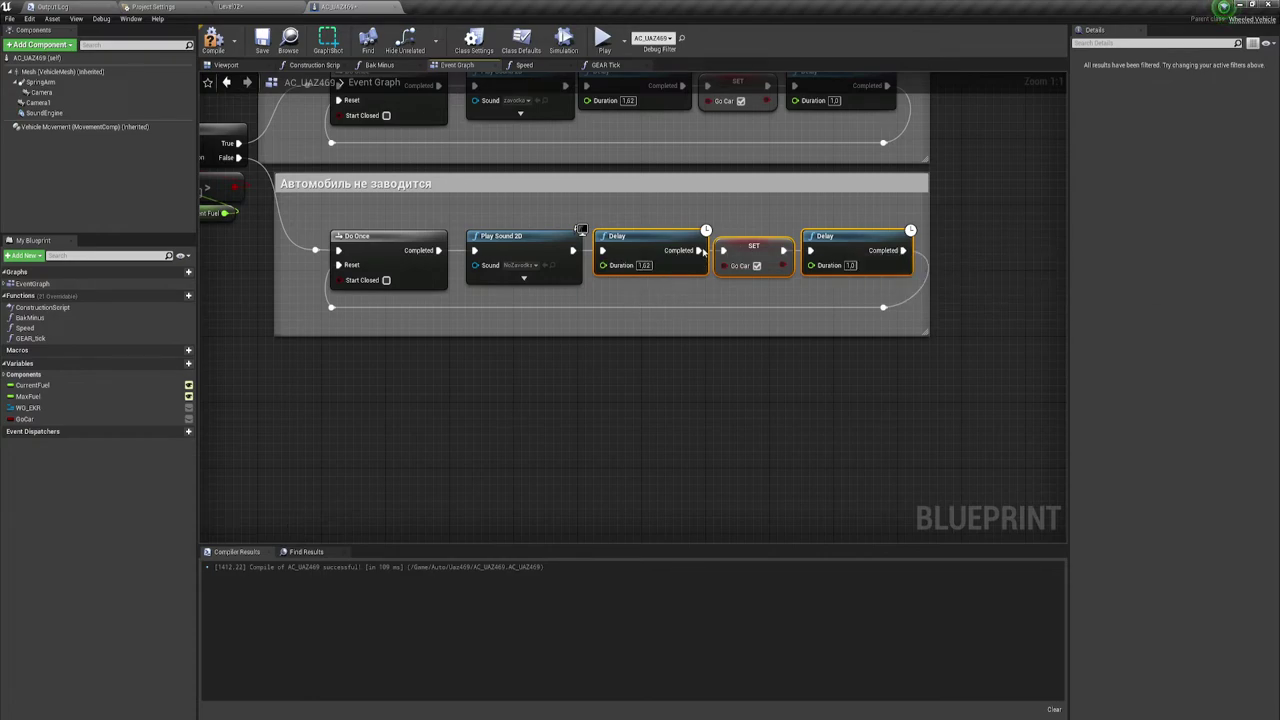
{"action": "right_click_drag", "start_coordinate": [704, 252], "coordinate": [597, 236]}
Uncheck Go Car on the lower SET, delete the first Delay, and wire Play Sound 2D to SET.
{"action": "left_click", "coordinate": [650, 251]}
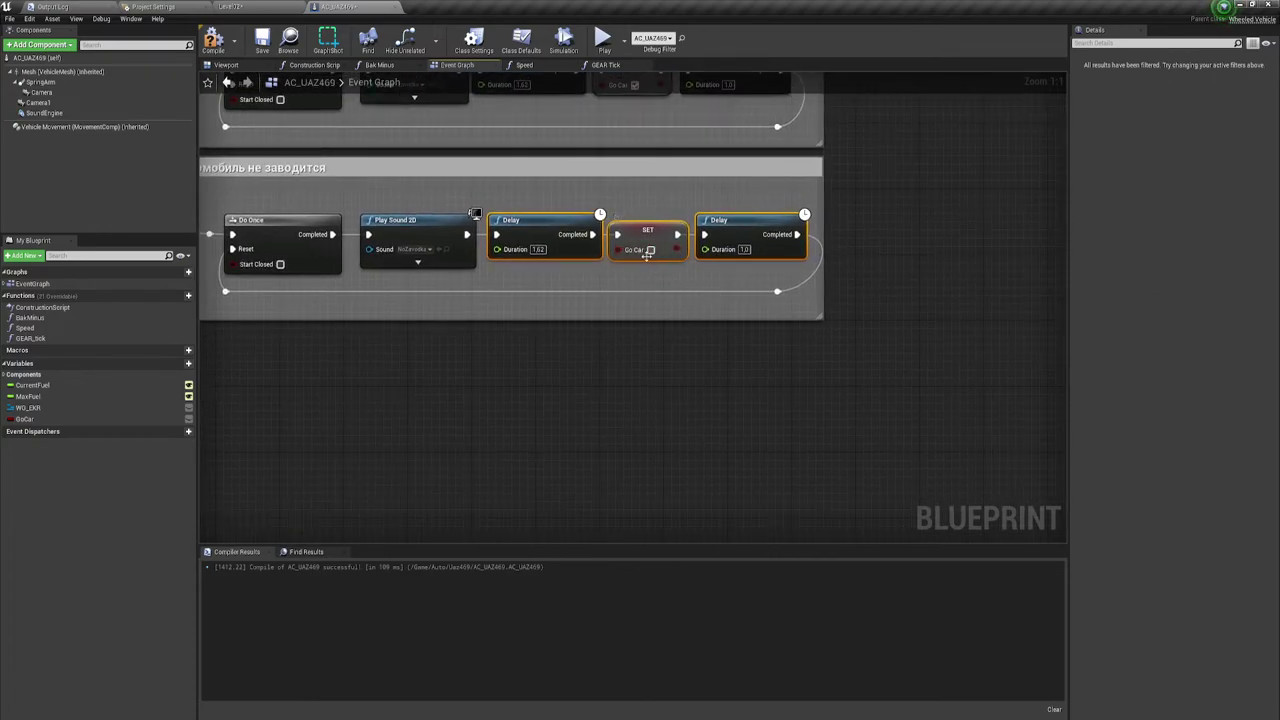
{"action": "left_click", "coordinate": [542, 245]}
{"action": "key", "text": "Delete"}
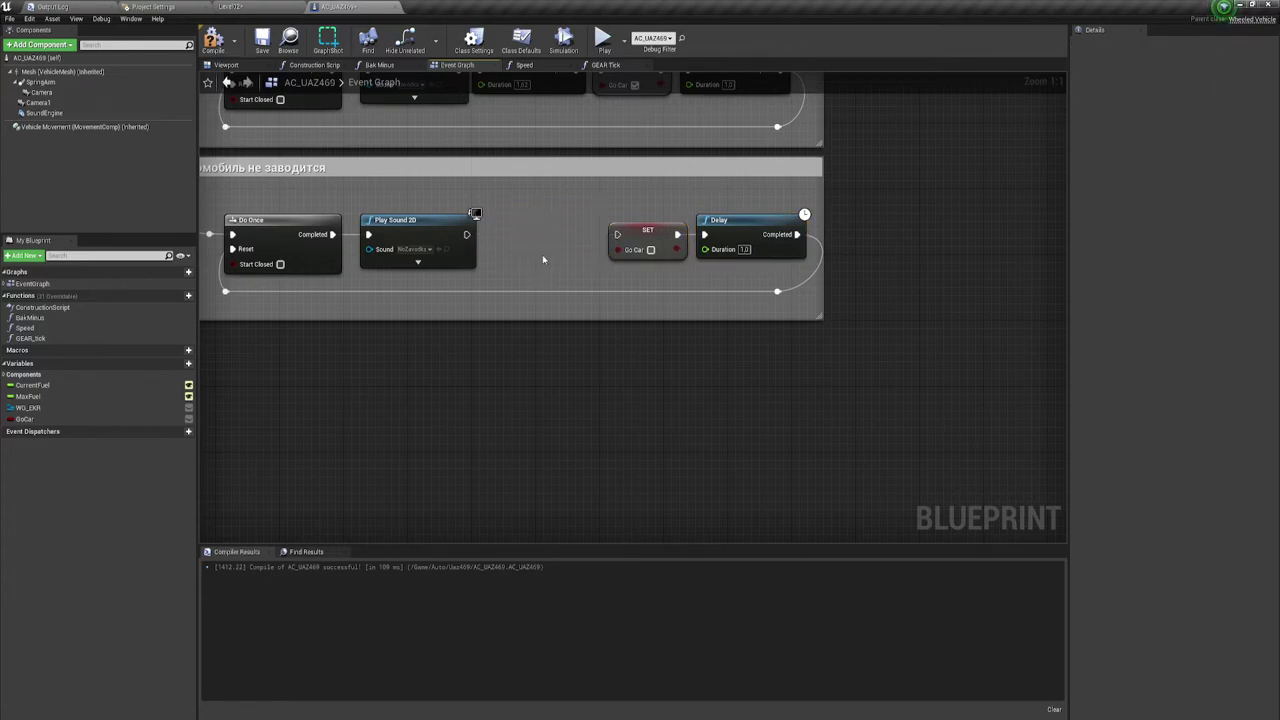
{"action": "left_click_drag", "start_coordinate": [466, 234], "coordinate": [616, 236]}
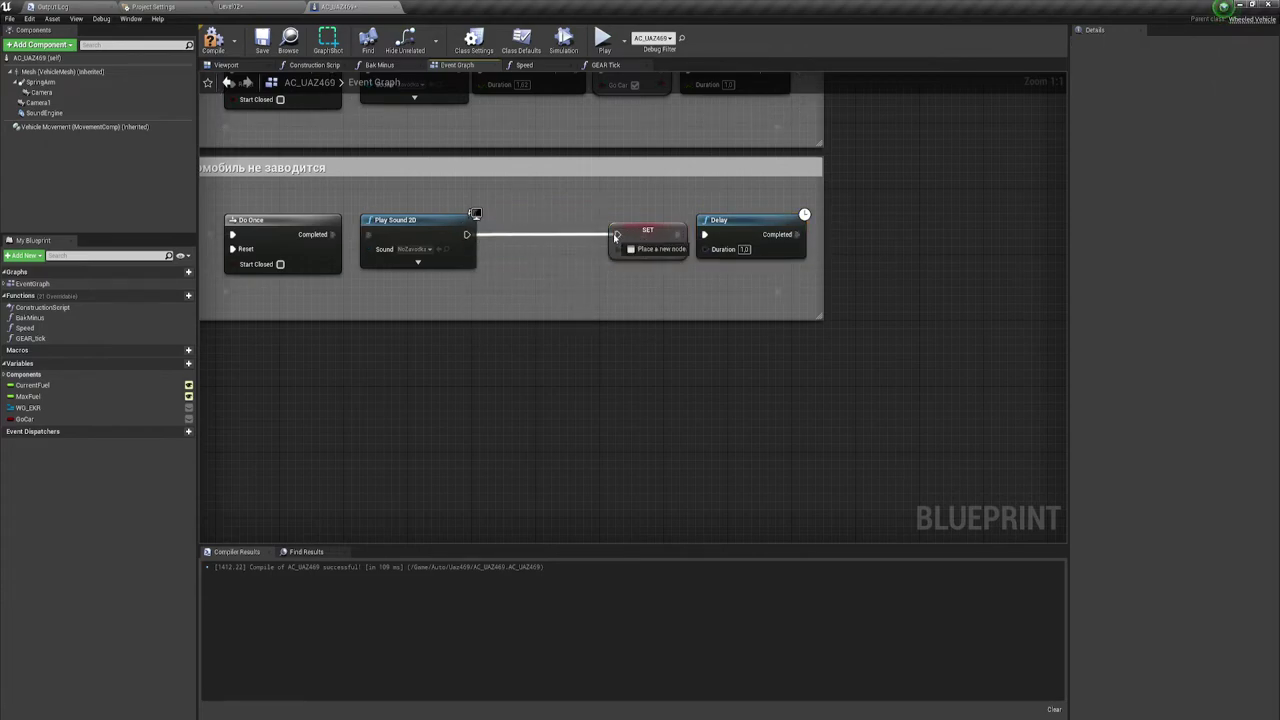
{"action": "key", "text": "Escape"}
{"action": "mouse_move", "coordinate": [466, 234]}
{"action": "left_mouse_down"}
{"action": "mouse_move", "coordinate": [767, 228]}
{"action": "mouse_move", "coordinate": [644, 228]}
{"action": "left_mouse_up"}
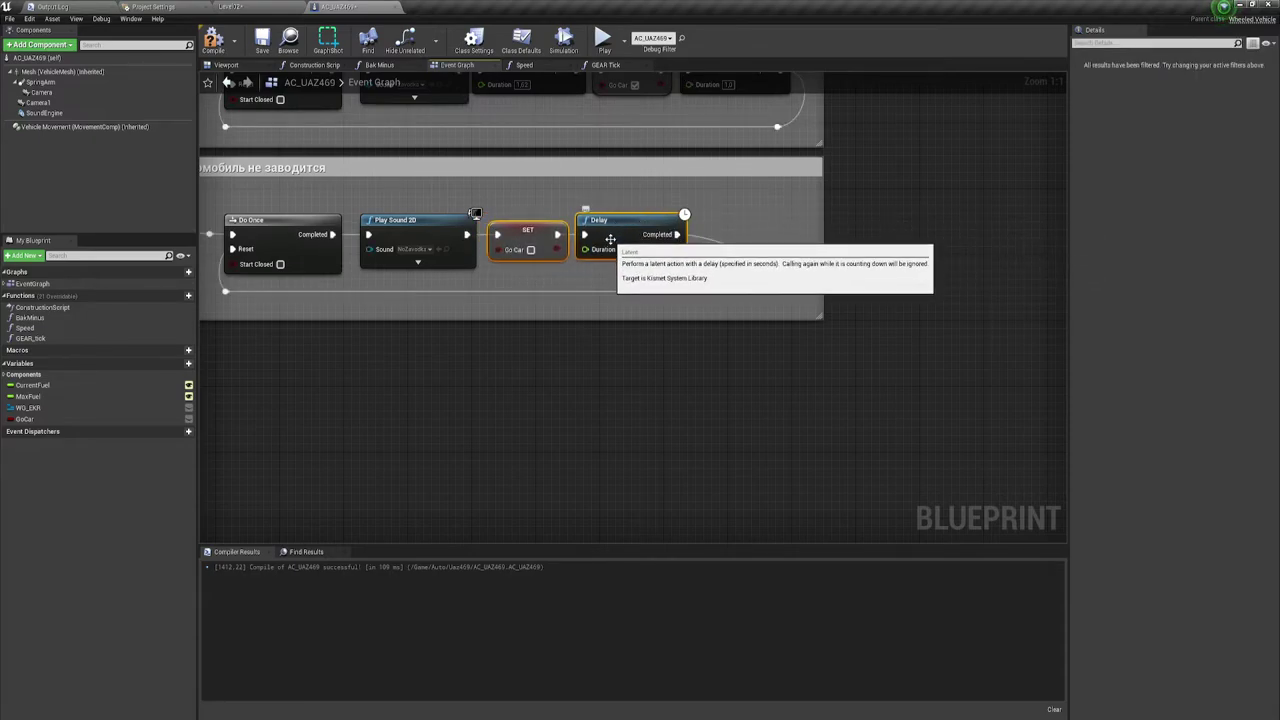
Move the right reroute knot left under the remaining Delay, leaving its duration unchanged.
{"action": "left_click", "coordinate": [778, 292]}
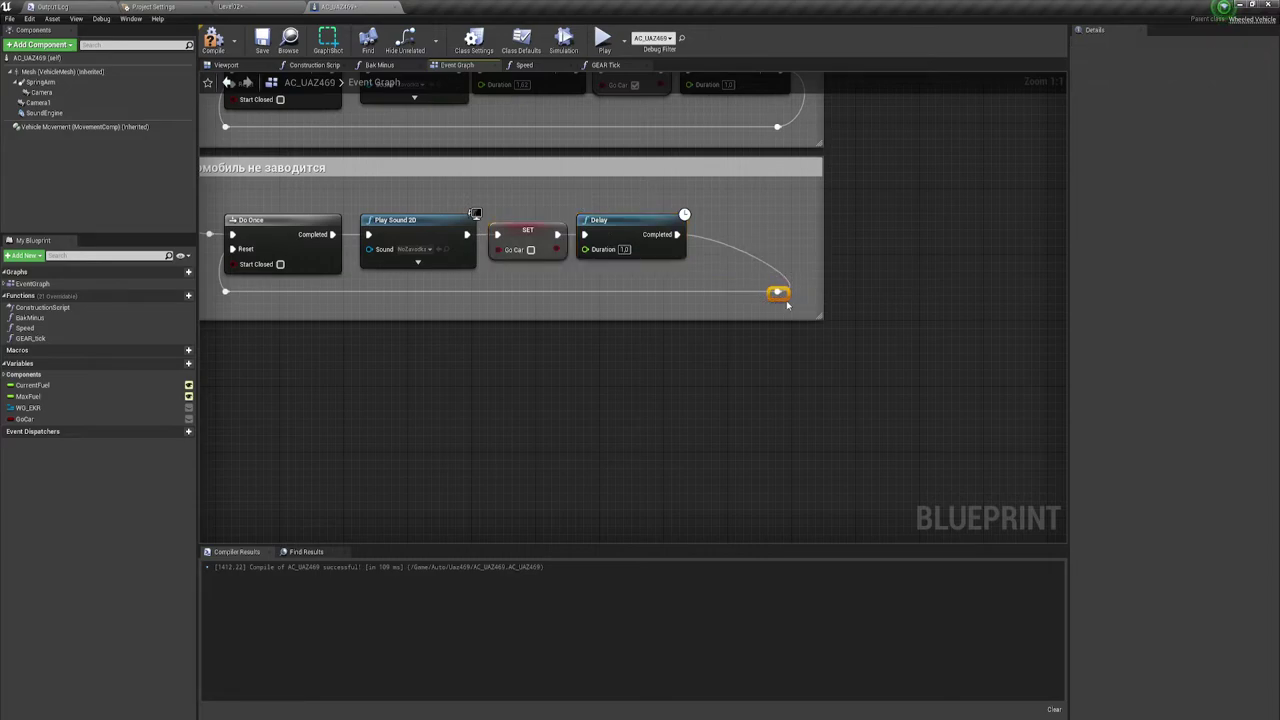
{"action": "left_click_drag", "start_coordinate": [781, 296], "coordinate": [688, 297]}
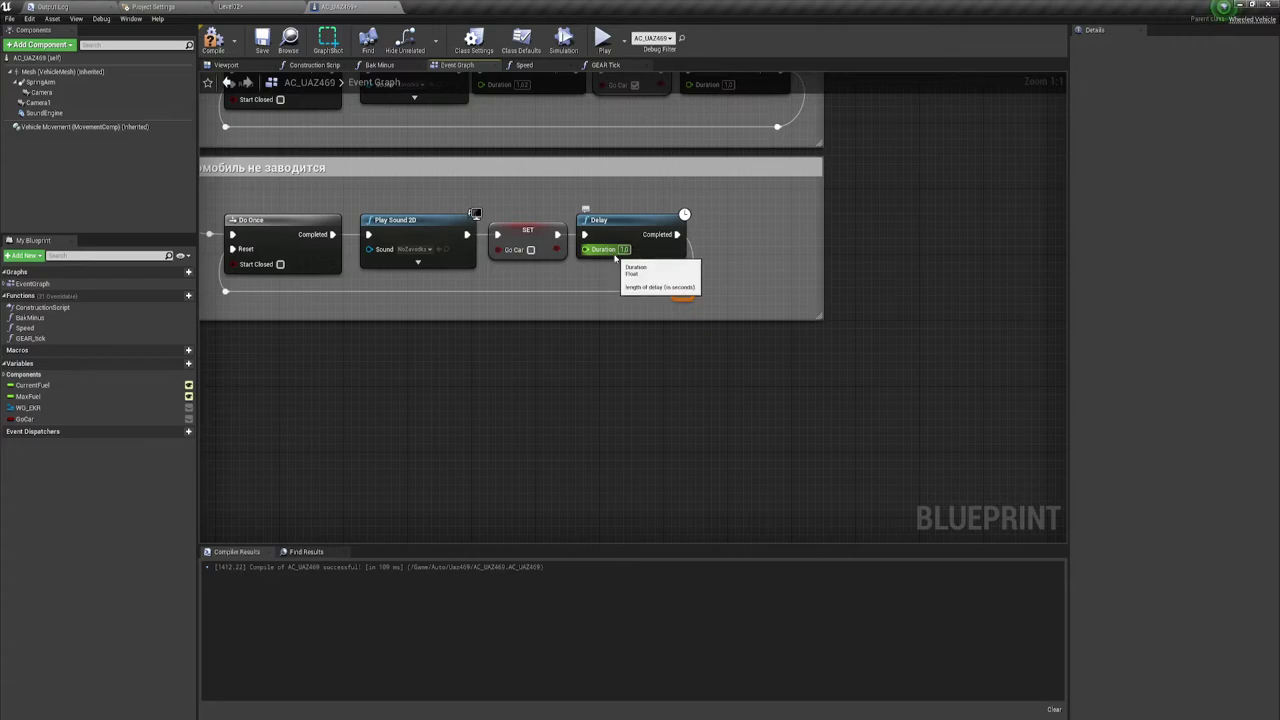
{"action": "left_click", "coordinate": [624, 249]}
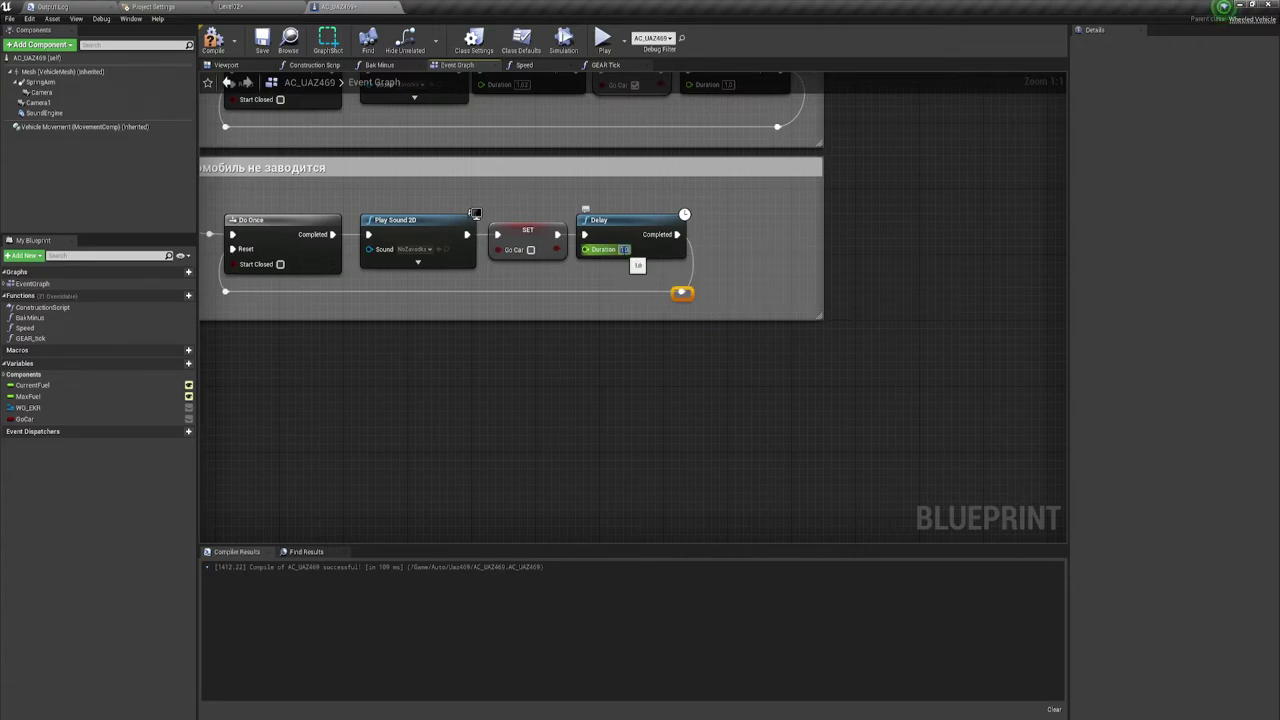
{"action": "key", "text": "Return"}
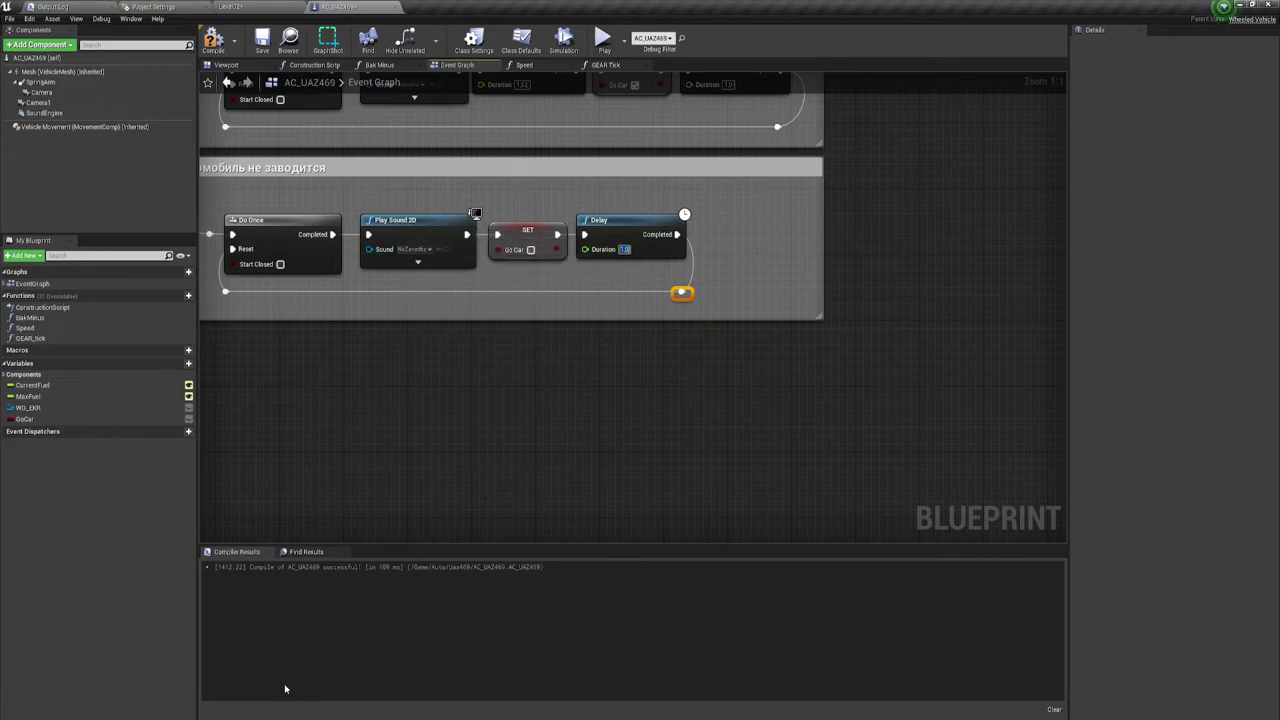
Check NoZavodka's length and set the 'Автомобиль не заводится' Delay duration to 3.44 seconds.
{"action": "left_click", "coordinate": [252, 6]}
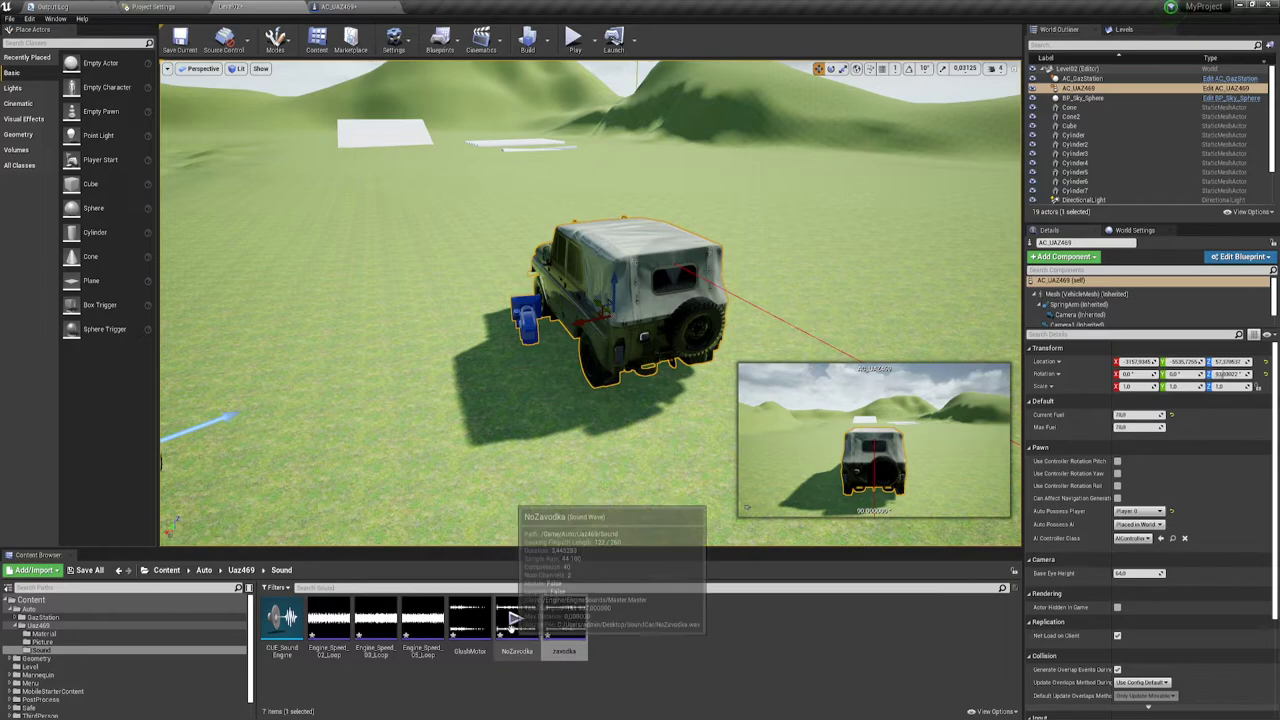
{"action": "mouse_move", "coordinate": [530, 606]}
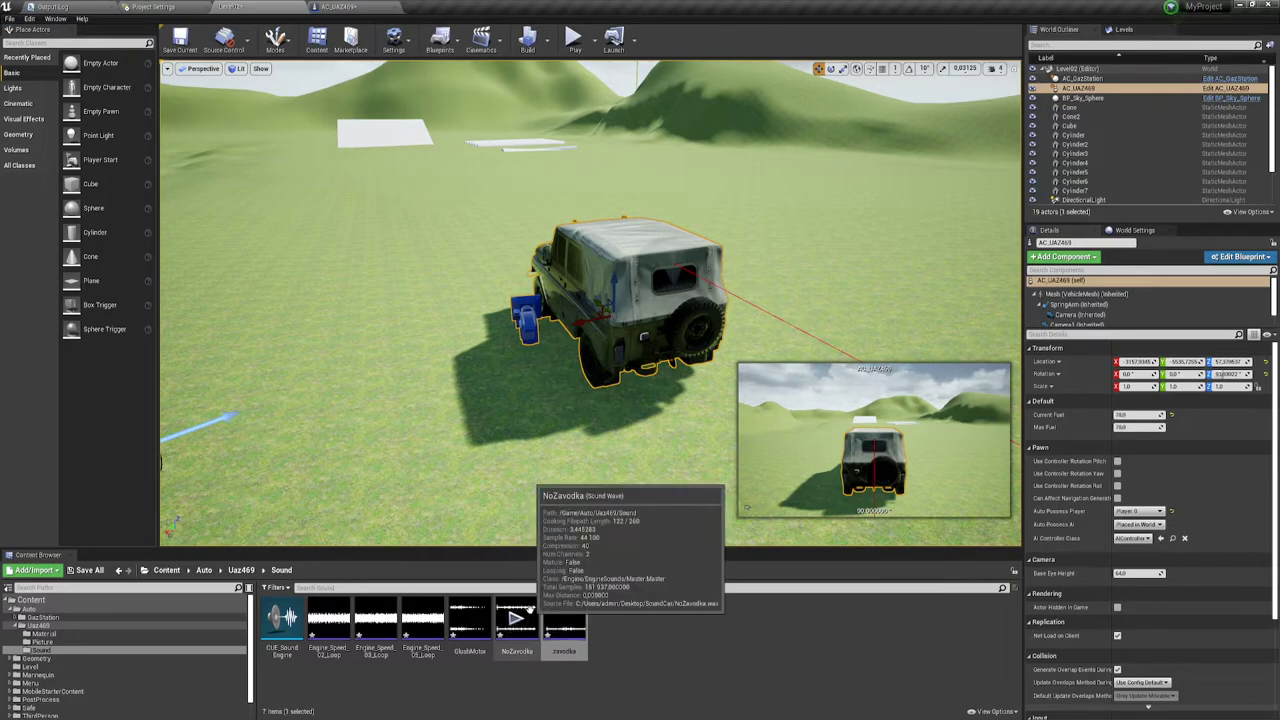
{"action": "left_click", "coordinate": [358, 8]}
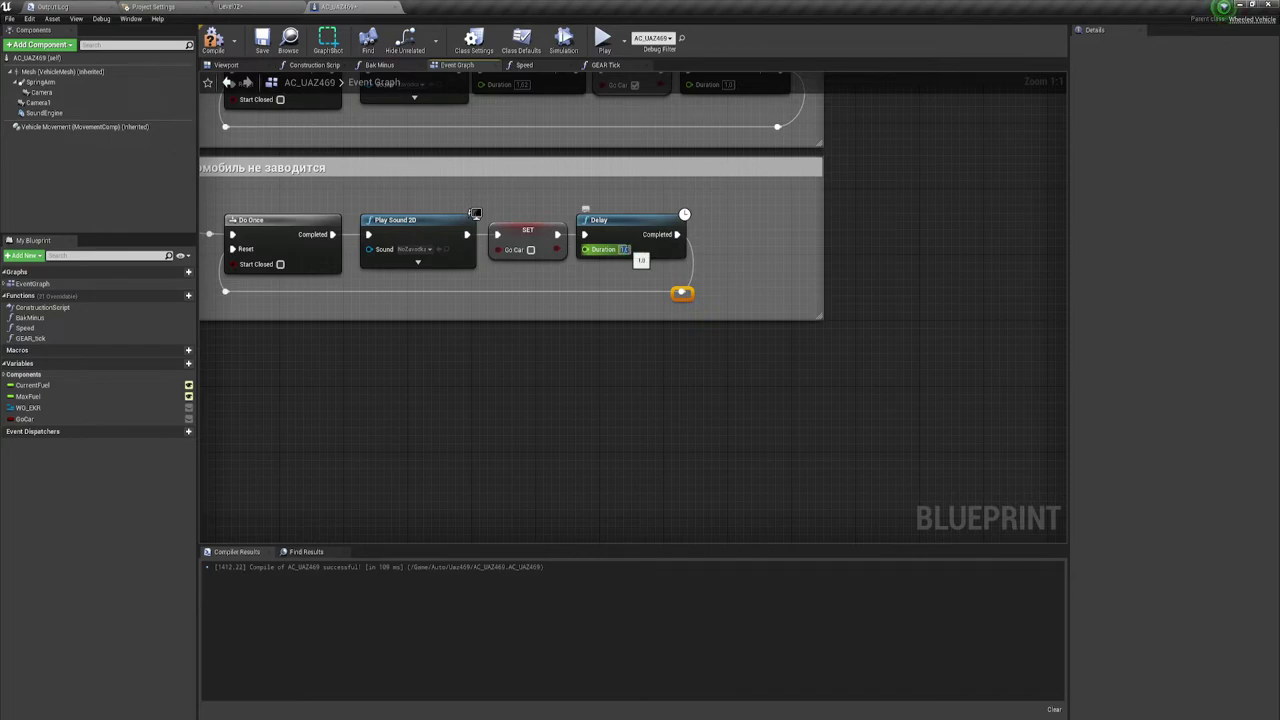
{"action": "left_click", "coordinate": [627, 251]}
{"action": "type", "text": "3.44"}
{"action": "left_click", "coordinate": [613, 272]}
{"action": "right_click_drag", "start_coordinate": [618, 275], "coordinate": [643, 308]}
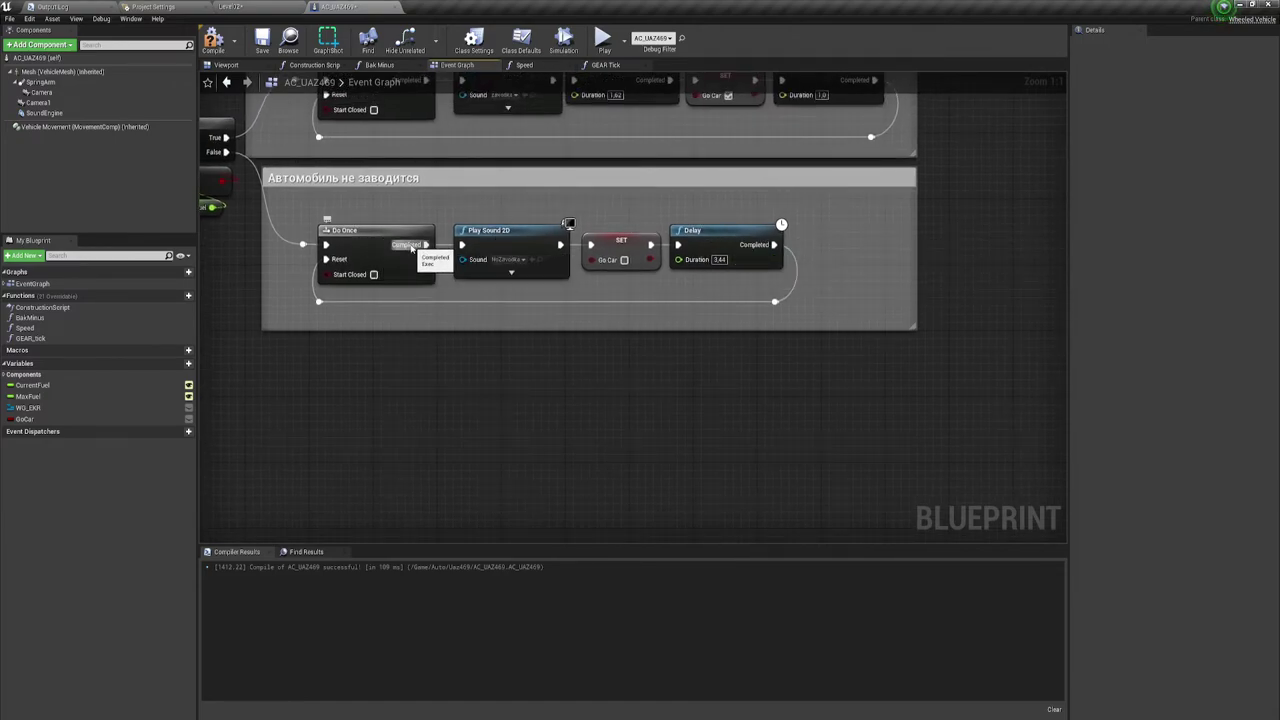
{"action": "right_click_drag", "start_coordinate": [525, 201], "coordinate": [536, 501]}
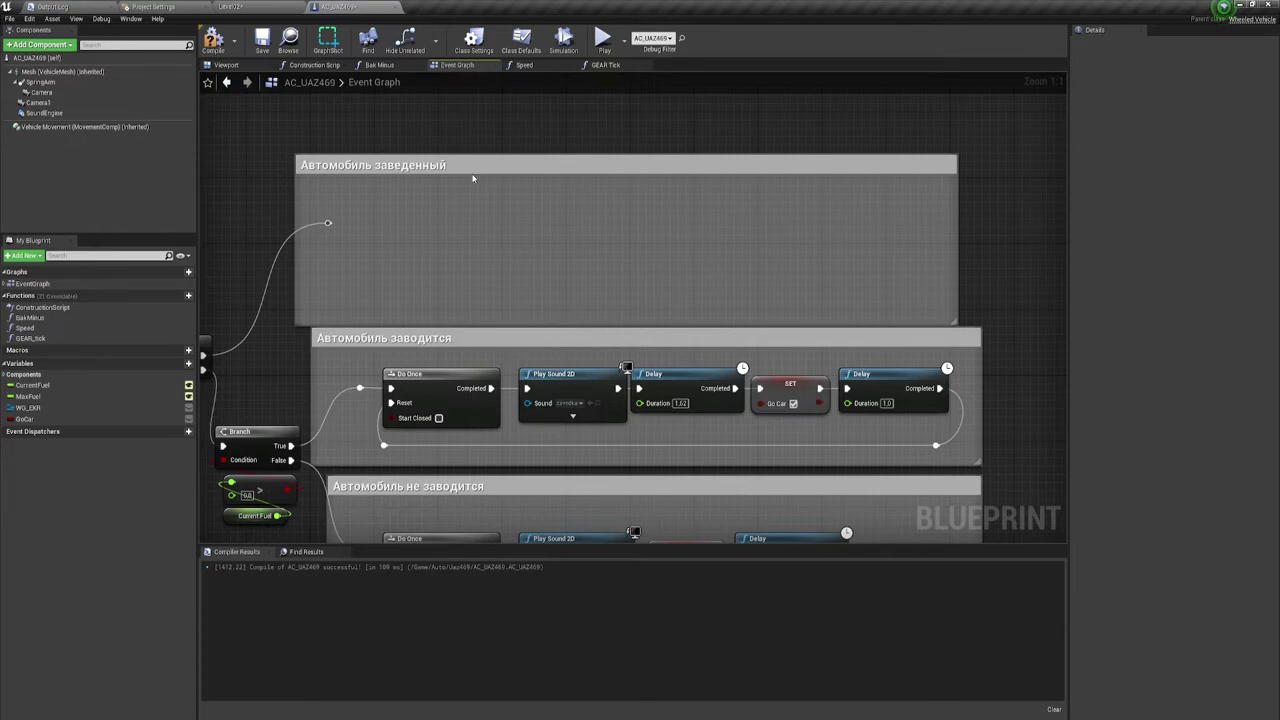
Enlarge the 'Автомобиль заведенный' comment box and locate the GlushMotor sound asset.
{"action": "left_click_drag", "start_coordinate": [487, 153], "coordinate": [487, 143]}
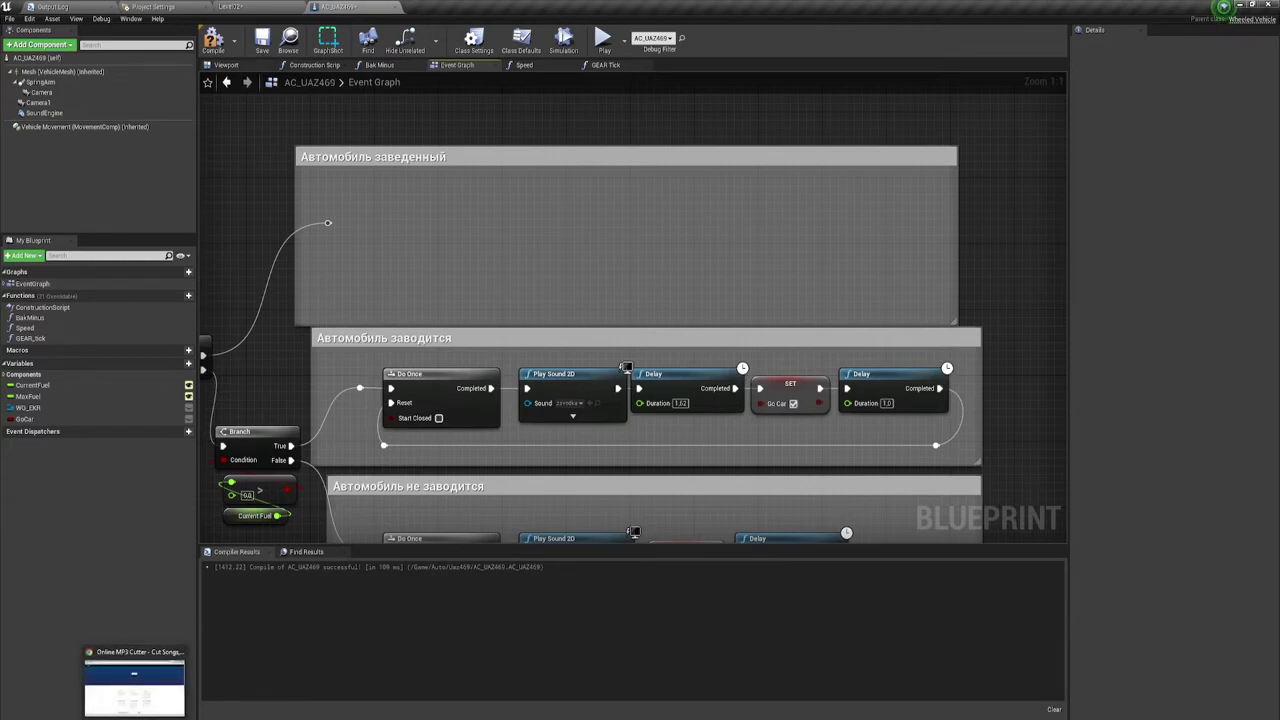
{"action": "mouse_move", "coordinate": [232, 716]}
{"action": "left_click", "coordinate": [231, 6]}
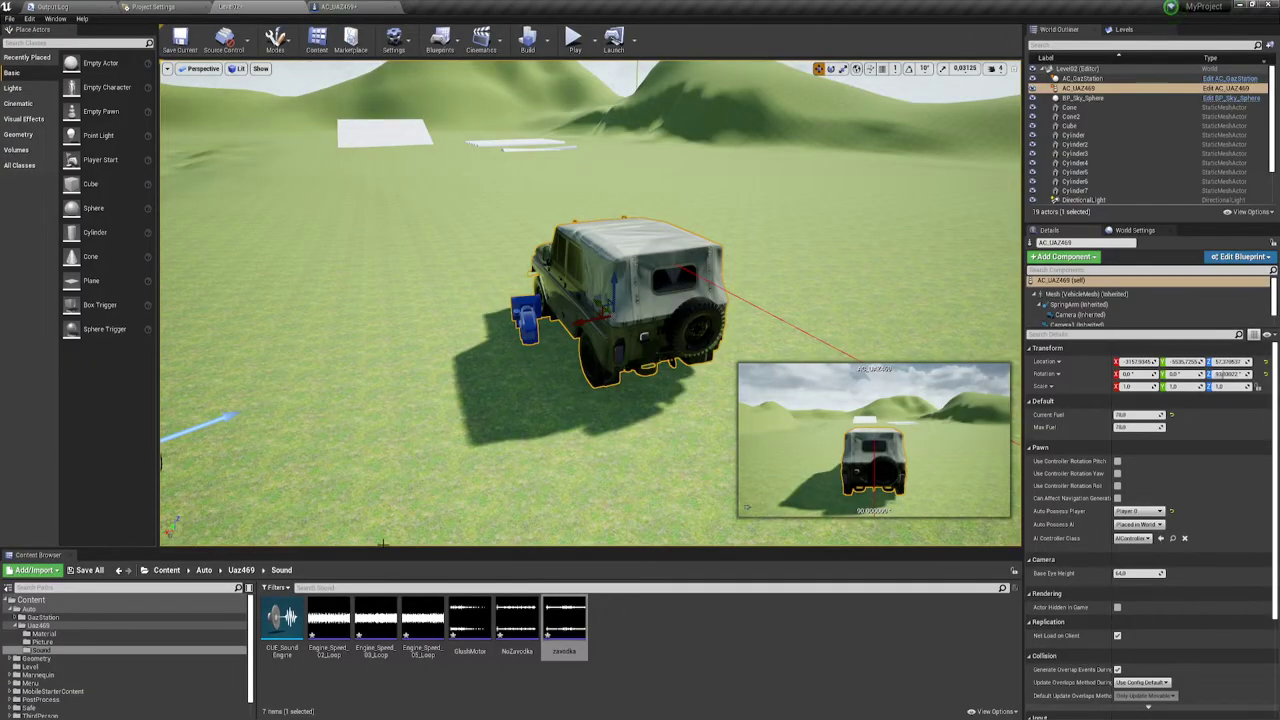
{"action": "left_click", "coordinate": [487, 602]}
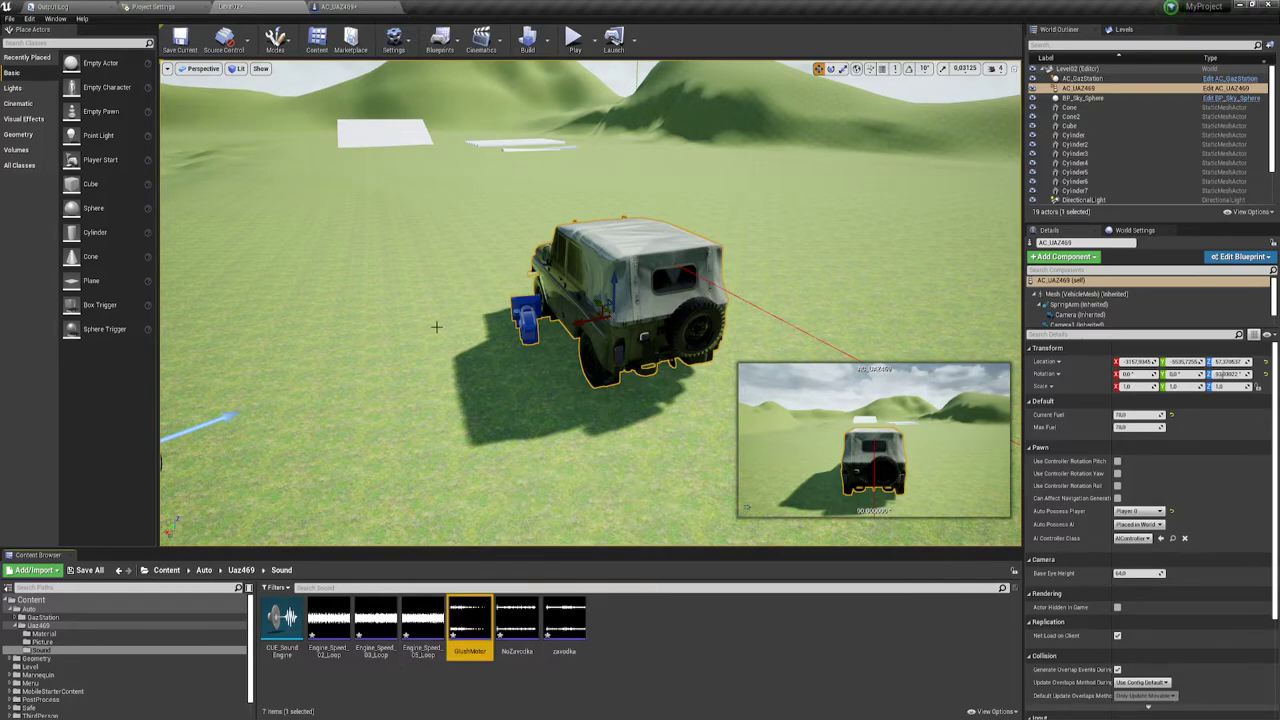
{"action": "left_click", "coordinate": [340, 7]}
{"action": "right_click_drag", "start_coordinate": [738, 433], "coordinate": [709, 379]}
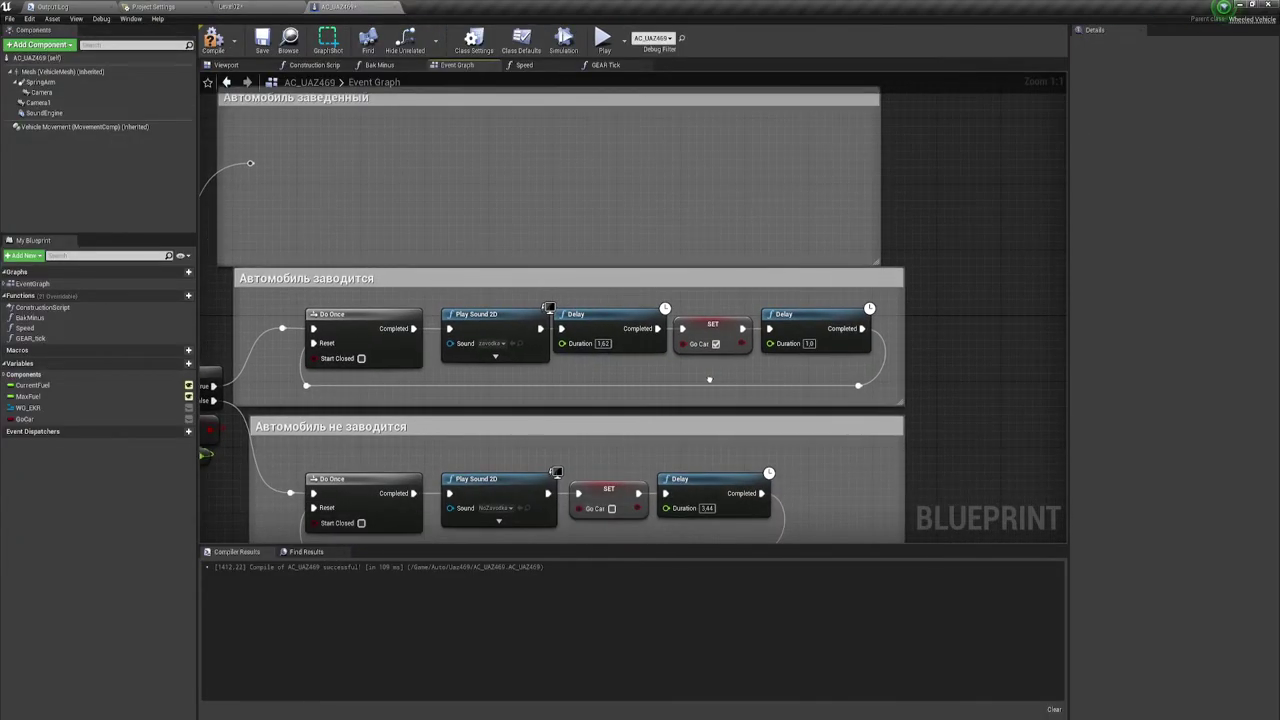
Copy the Play Sound 2D, Delay and SET nodes into the upper comment and wire them in.
{"action": "left_click_drag", "start_coordinate": [500, 370], "coordinate": [729, 319]}
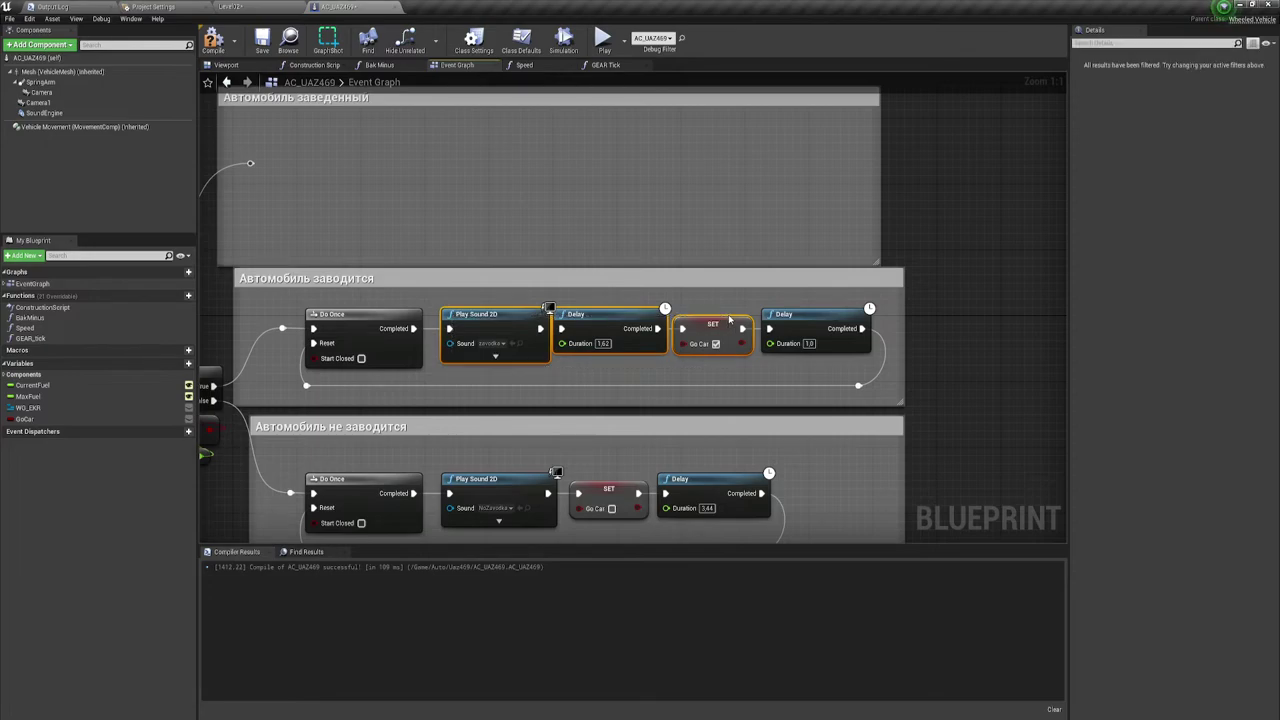
{"action": "key", "text": "ctrl+c"}
{"action": "right_click_drag", "start_coordinate": [387, 174], "coordinate": [505, 224]}
{"action": "key", "text": "ctrl+v"}
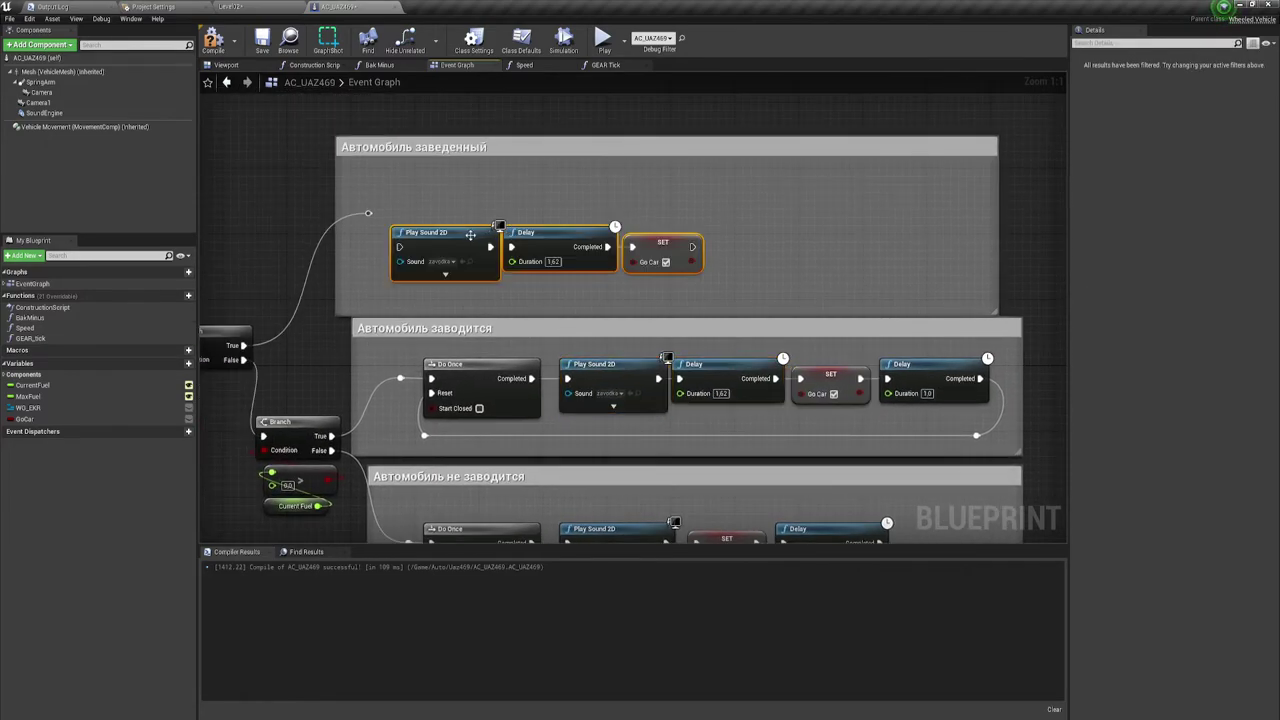
{"action": "left_click_drag", "start_coordinate": [471, 201], "coordinate": [464, 210]}
{"action": "left_click_drag", "start_coordinate": [368, 213], "coordinate": [393, 215]}
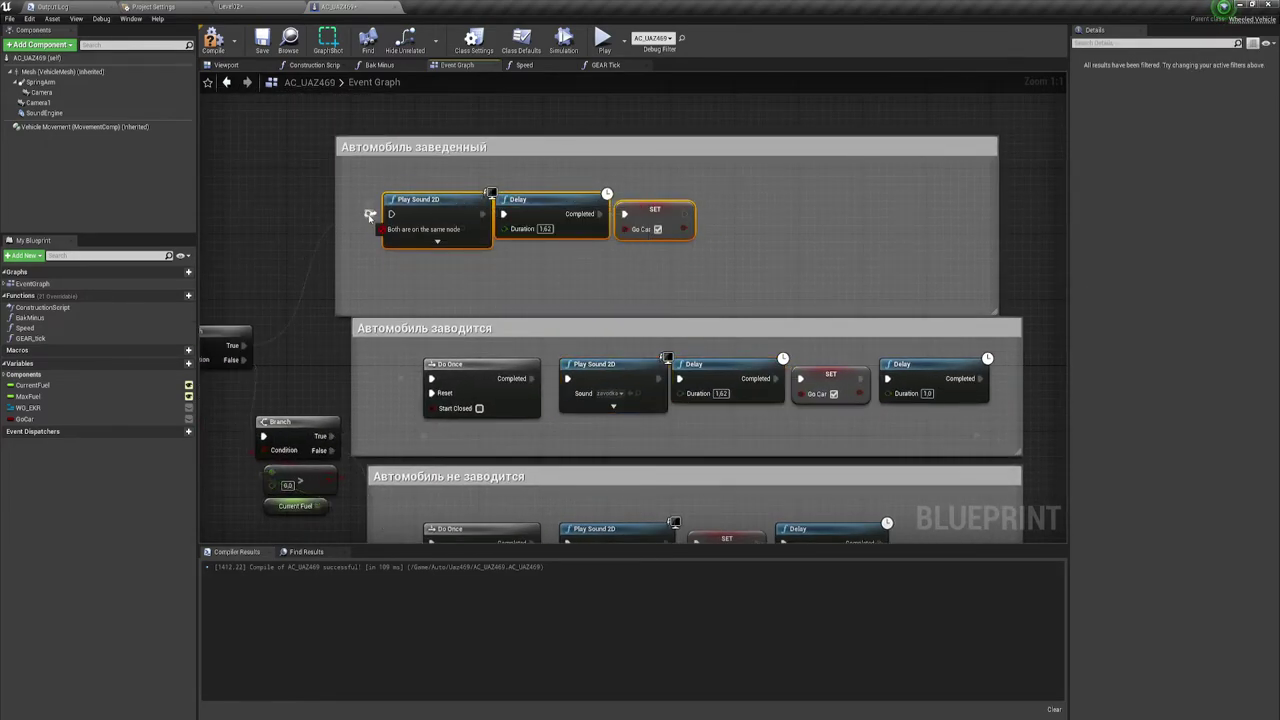
Make the pasted SET turn Go Car off and set Play Sound 2D to GlushMotor.
{"action": "left_click", "coordinate": [657, 229]}
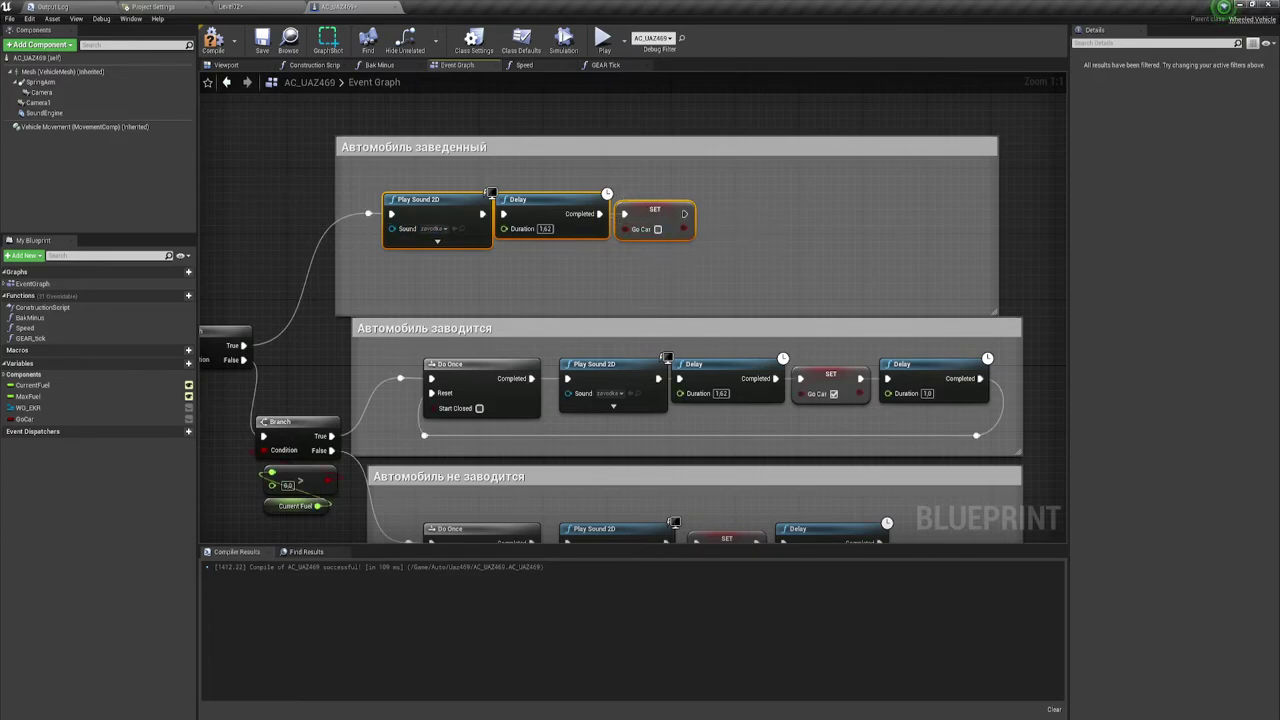
{"action": "right_click_drag", "start_coordinate": [663, 264], "coordinate": [686, 258]}
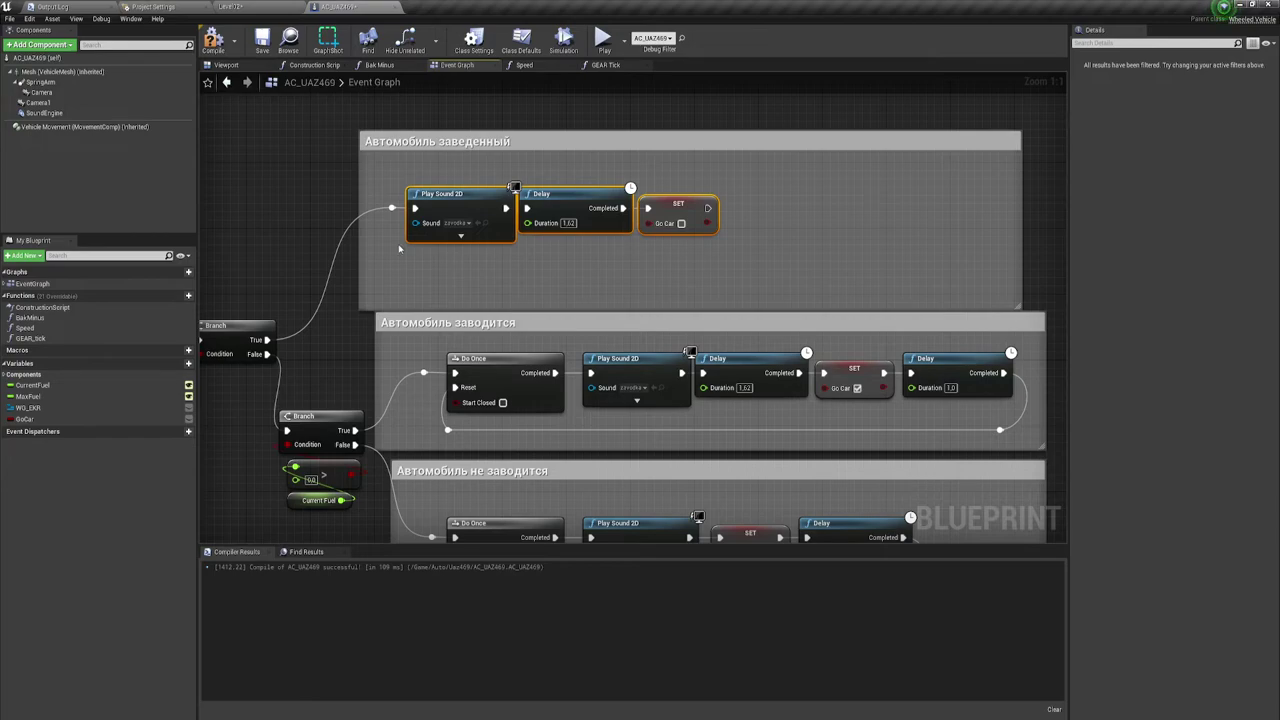
{"action": "right_click_drag", "start_coordinate": [560, 247], "coordinate": [586, 241]}
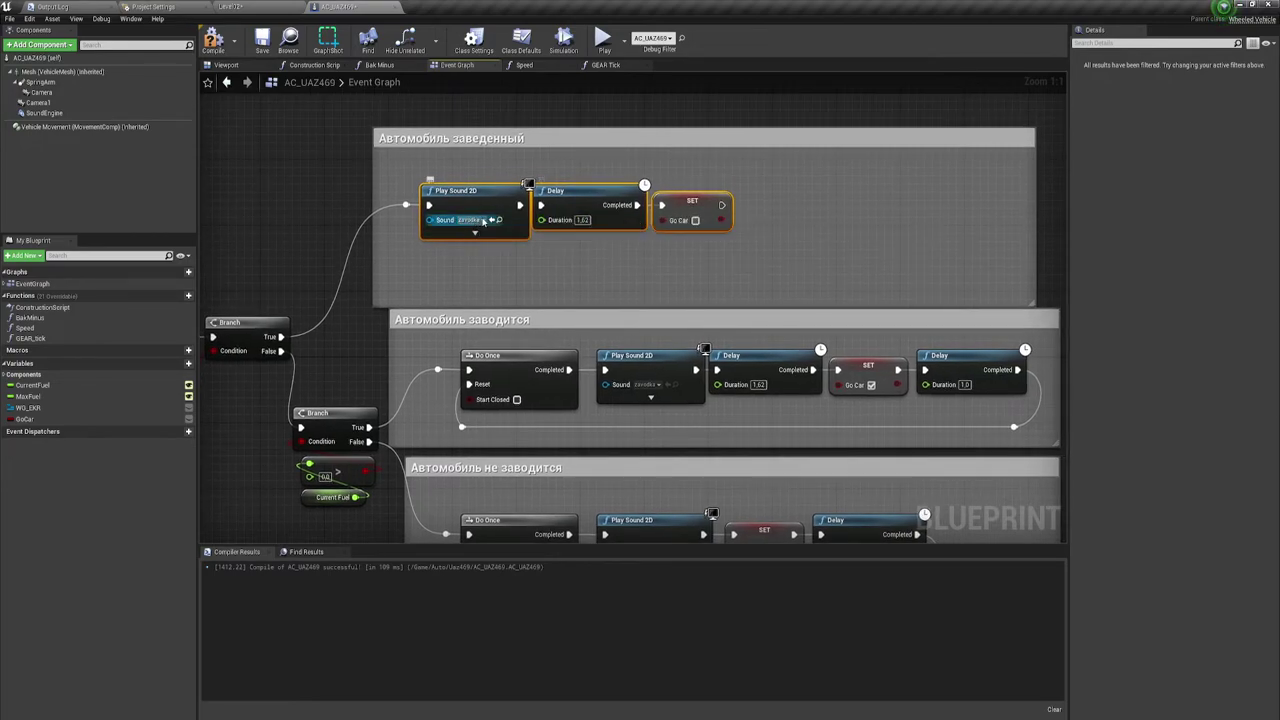
{"action": "left_click", "coordinate": [483, 220]}
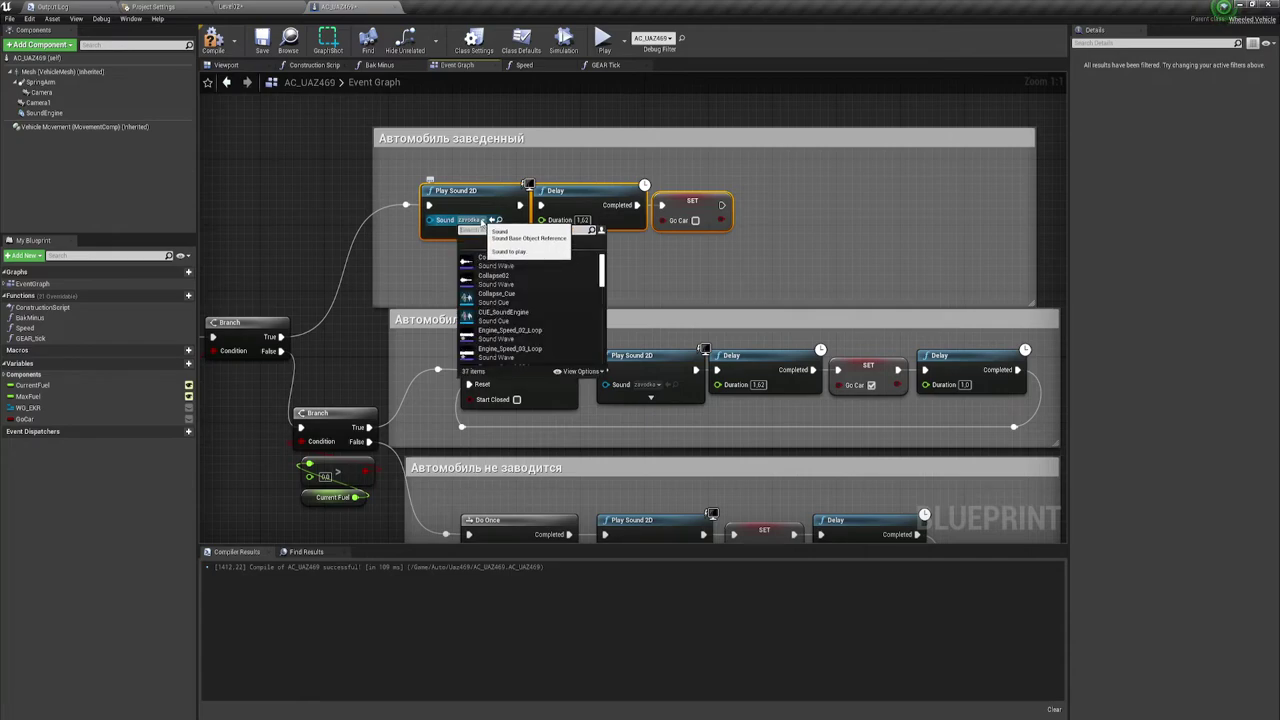
{"action": "type", "text": "n"}
{"action": "type", "text": "mot"}
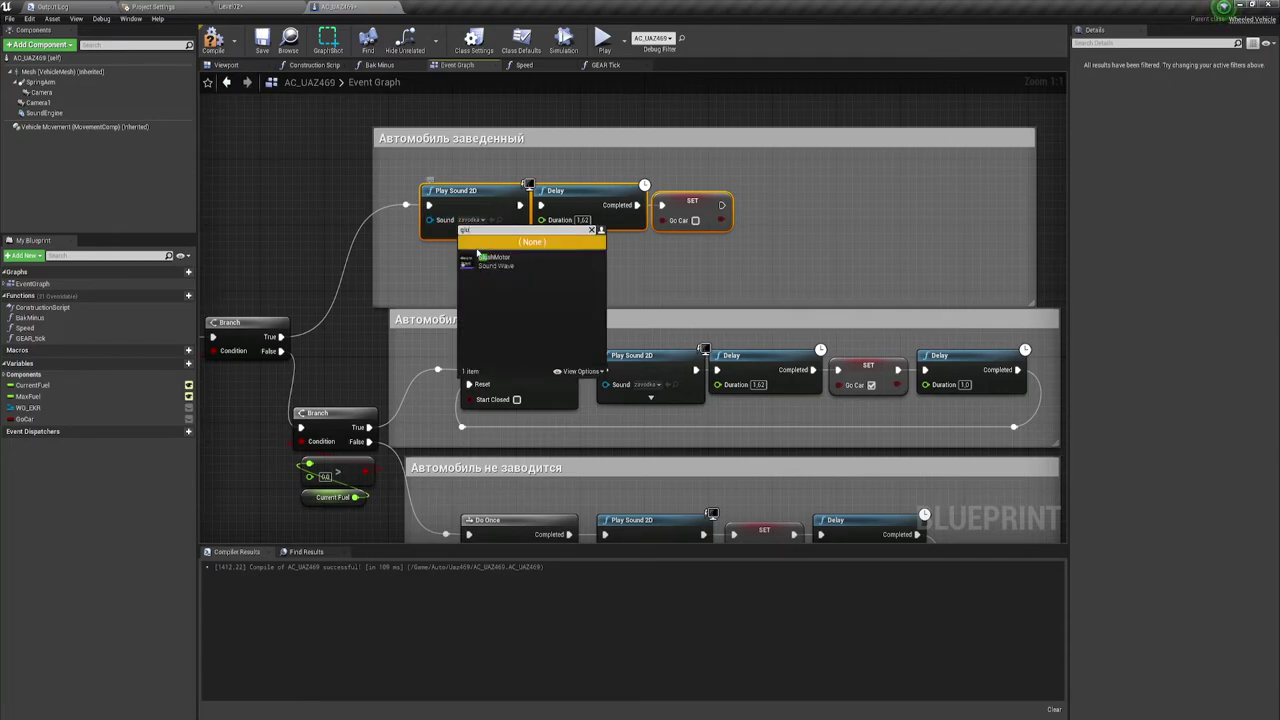
{"action": "left_click", "coordinate": [489, 252]}
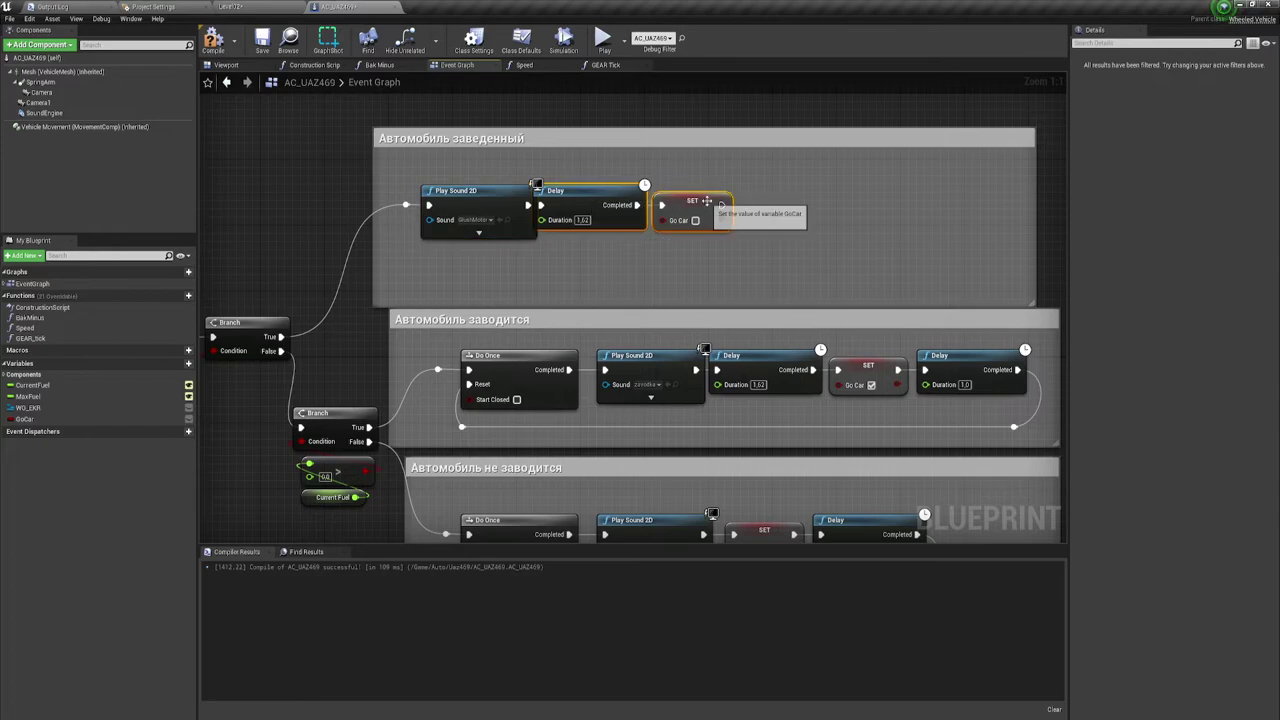
{"action": "left_click_drag", "start_coordinate": [695, 210], "coordinate": [711, 210]}
{"action": "left_click", "coordinate": [625, 254]}
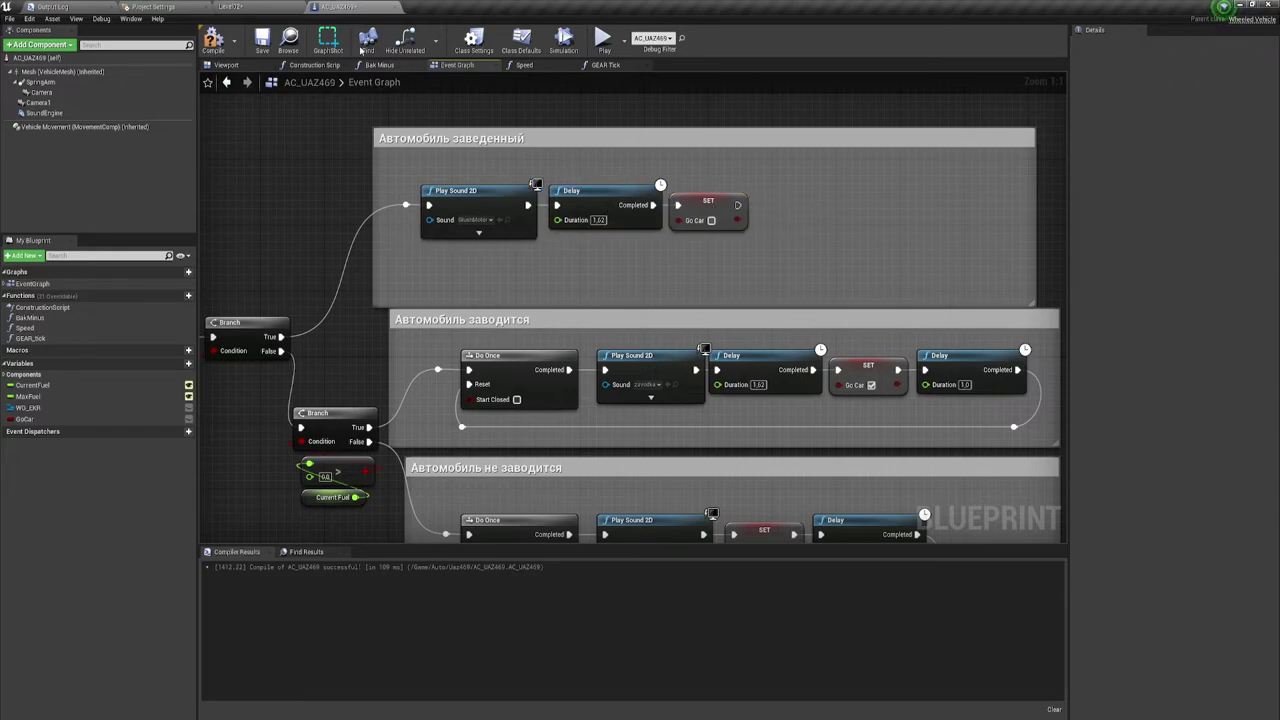
Check GlushMotor's length and set the engine-running Delay to 1.11 seconds.
{"action": "left_click", "coordinate": [226, 7]}
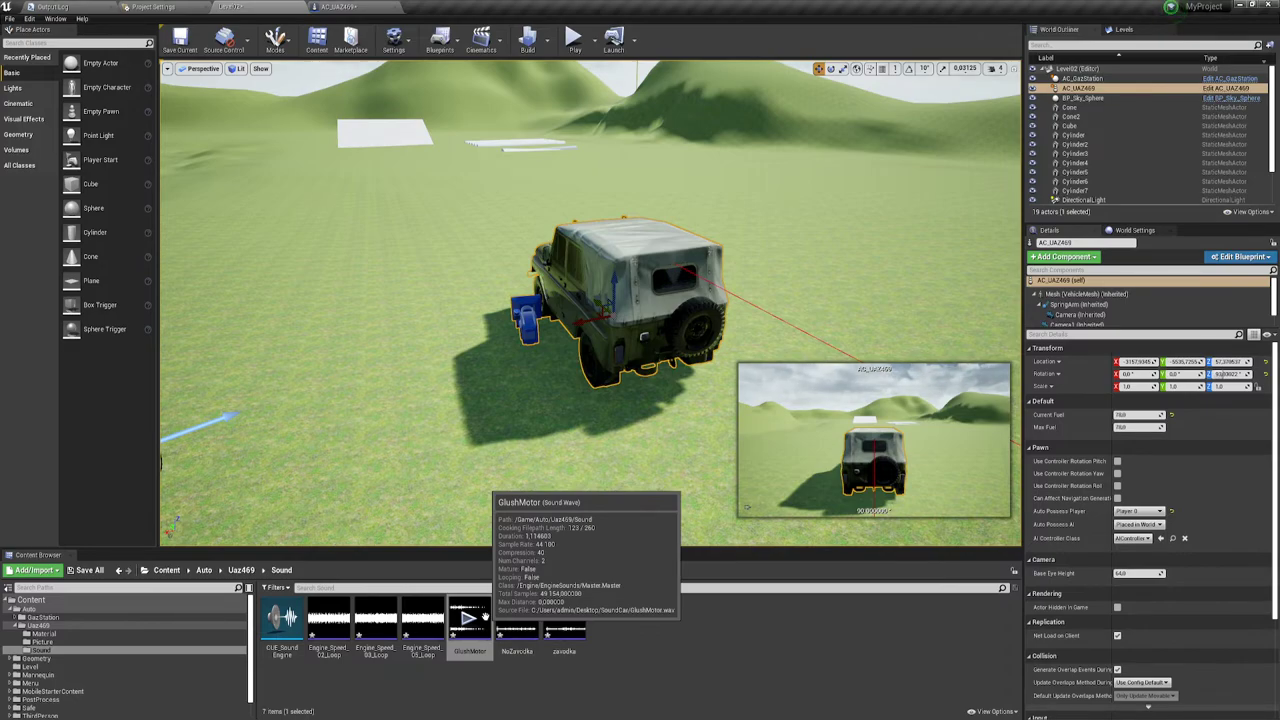
{"action": "left_click", "coordinate": [340, 7]}
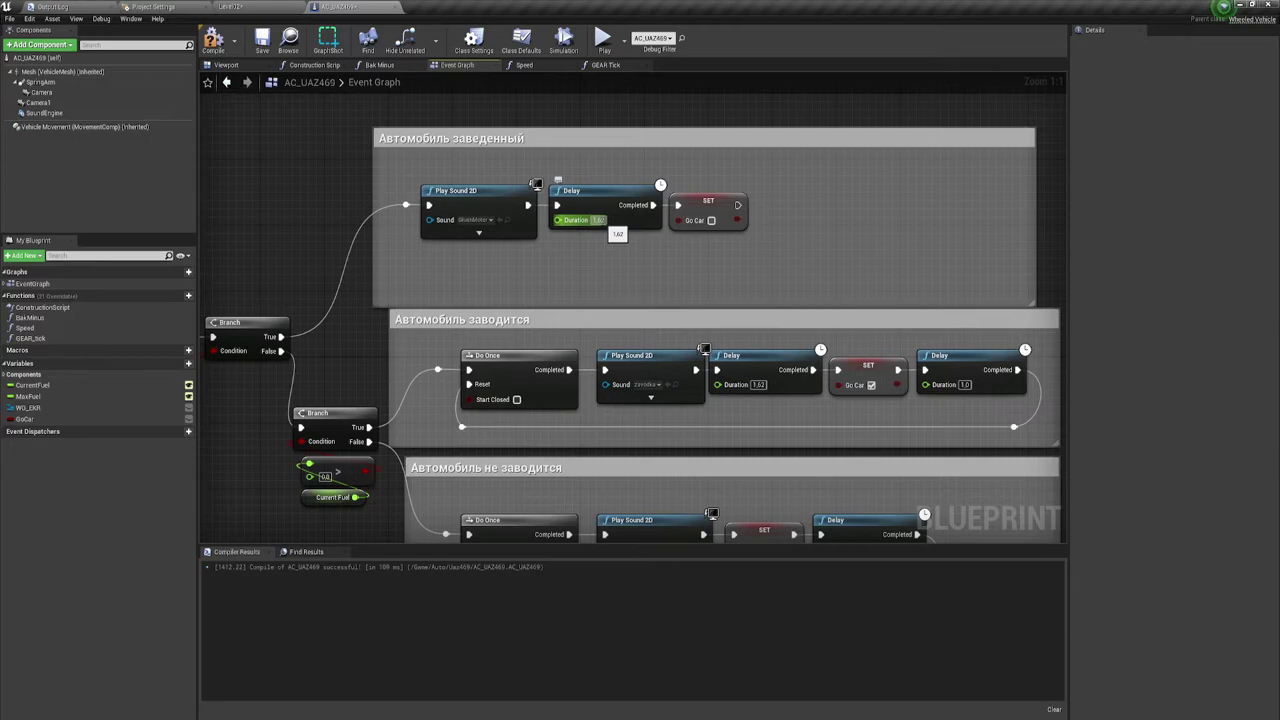
{"action": "key", "text": "BackSpace"}
{"action": "key", "text": "BackSpace"}
{"action": "key", "text": "BackSpace"}
{"action": "type", "text": ".5"}
{"action": "key", "text": "Return"}
{"action": "mouse_move", "coordinate": [599, 153]}
{"action": "left_mouse_down"}
{"action": "mouse_move", "coordinate": [650, 312]}
{"action": "mouse_move", "coordinate": [651, 273]}
{"action": "mouse_move", "coordinate": [631, 314]}
{"action": "left_mouse_up"}
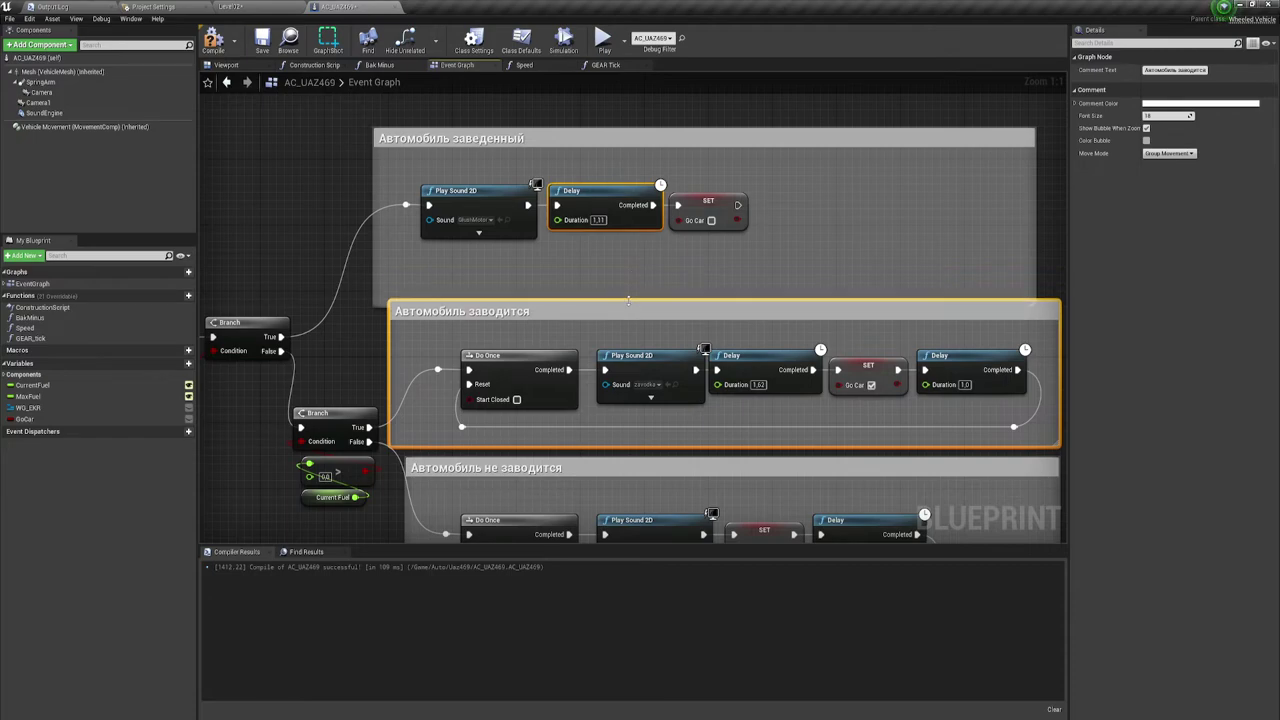
{"action": "scroll", "coordinate": [625, 315], "scroll_direction": "down", "scroll_amount": 3}
{"action": "scroll", "coordinate": [625, 315], "scroll_direction": "up", "scroll_amount": 1}
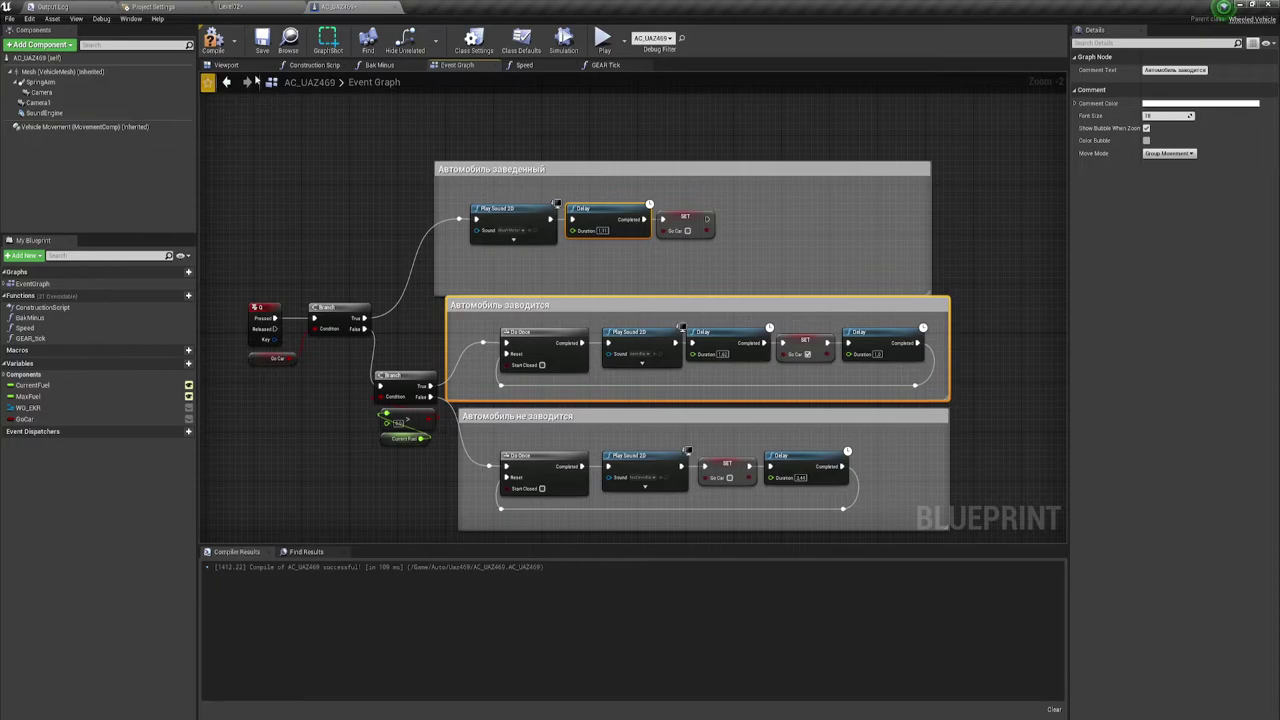
Compile and play-test the blueprint, then clear the SoundEngine component's Sound to None.
{"action": "left_click", "coordinate": [213, 40]}
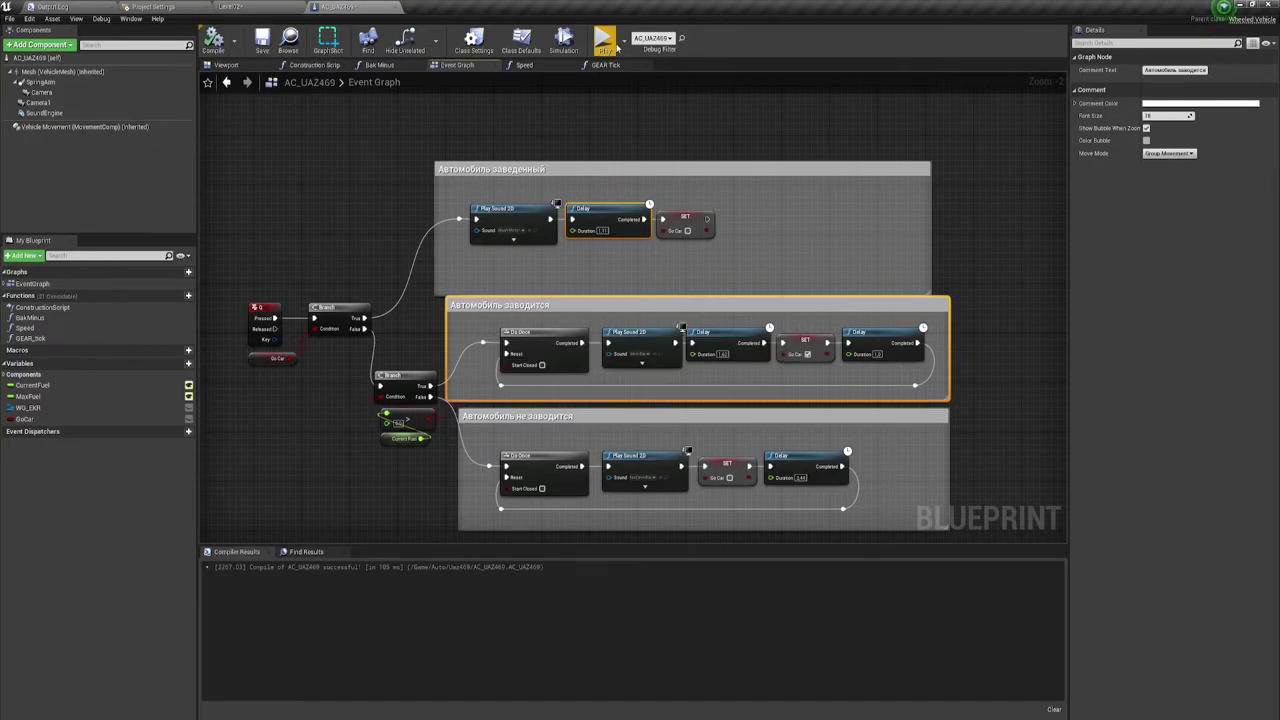
{"action": "left_click", "coordinate": [606, 42]}
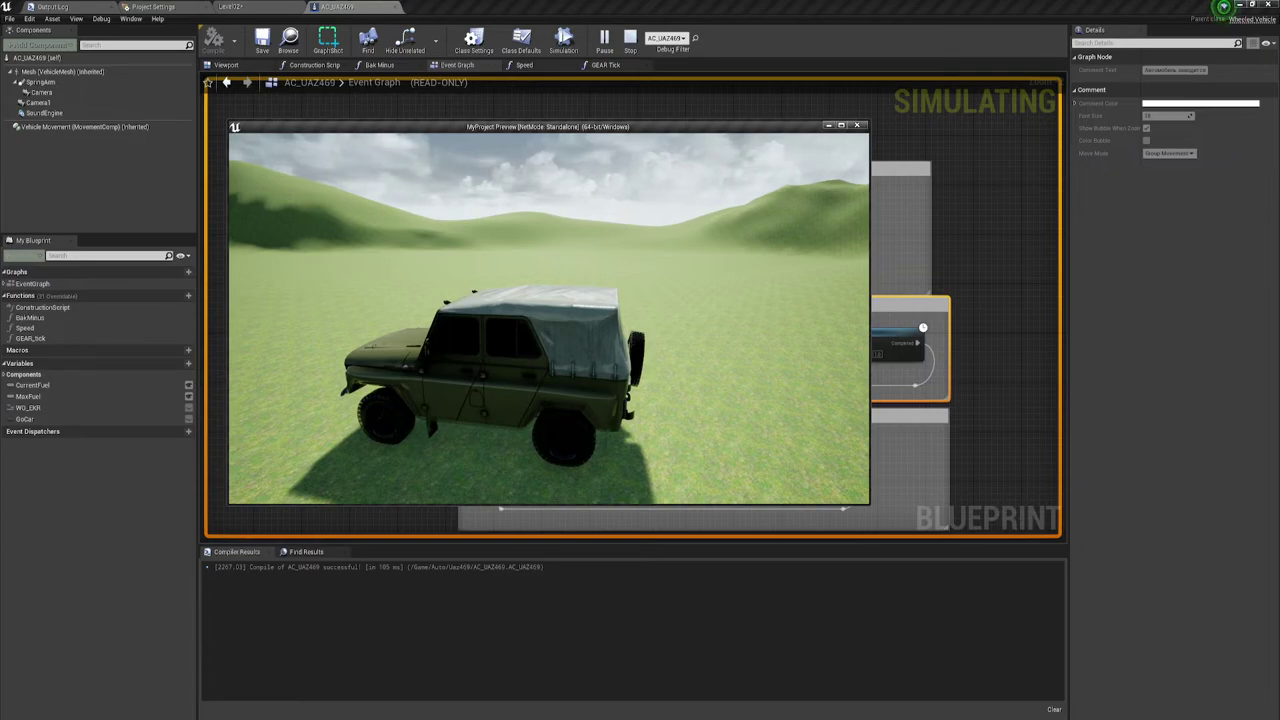
{"action": "key", "text": "Escape"}
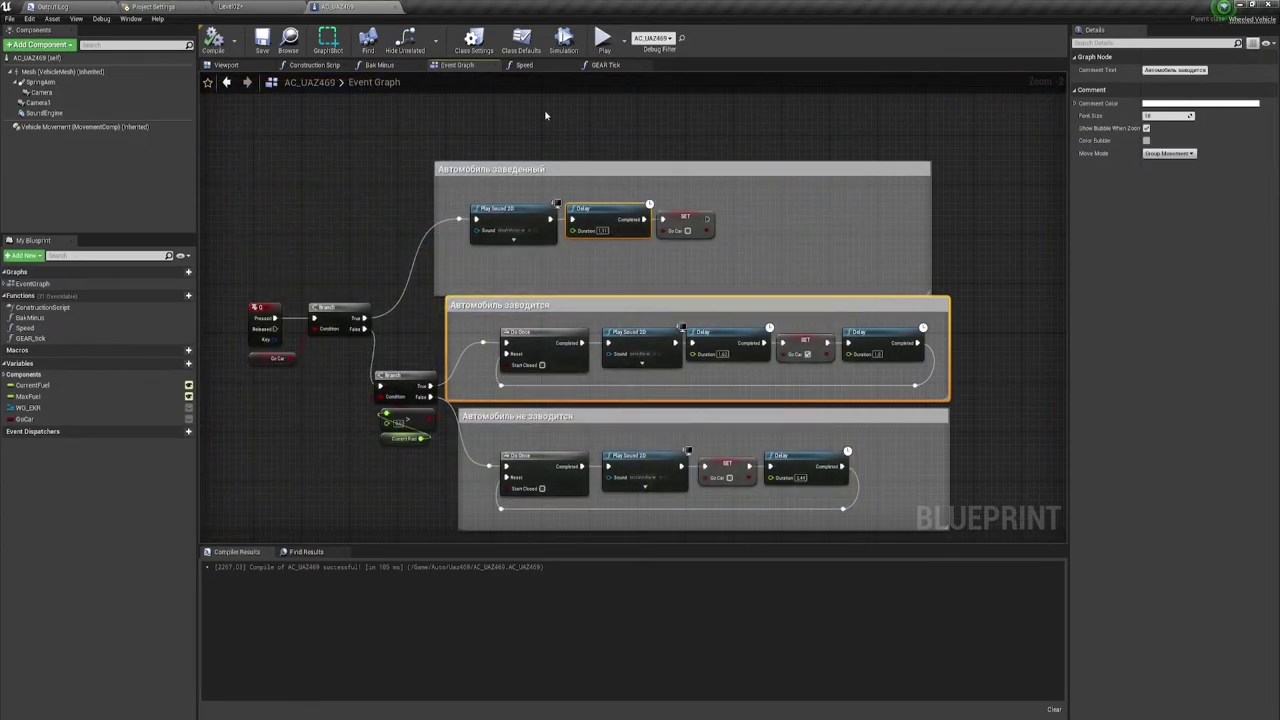
{"action": "left_click", "coordinate": [44, 113]}
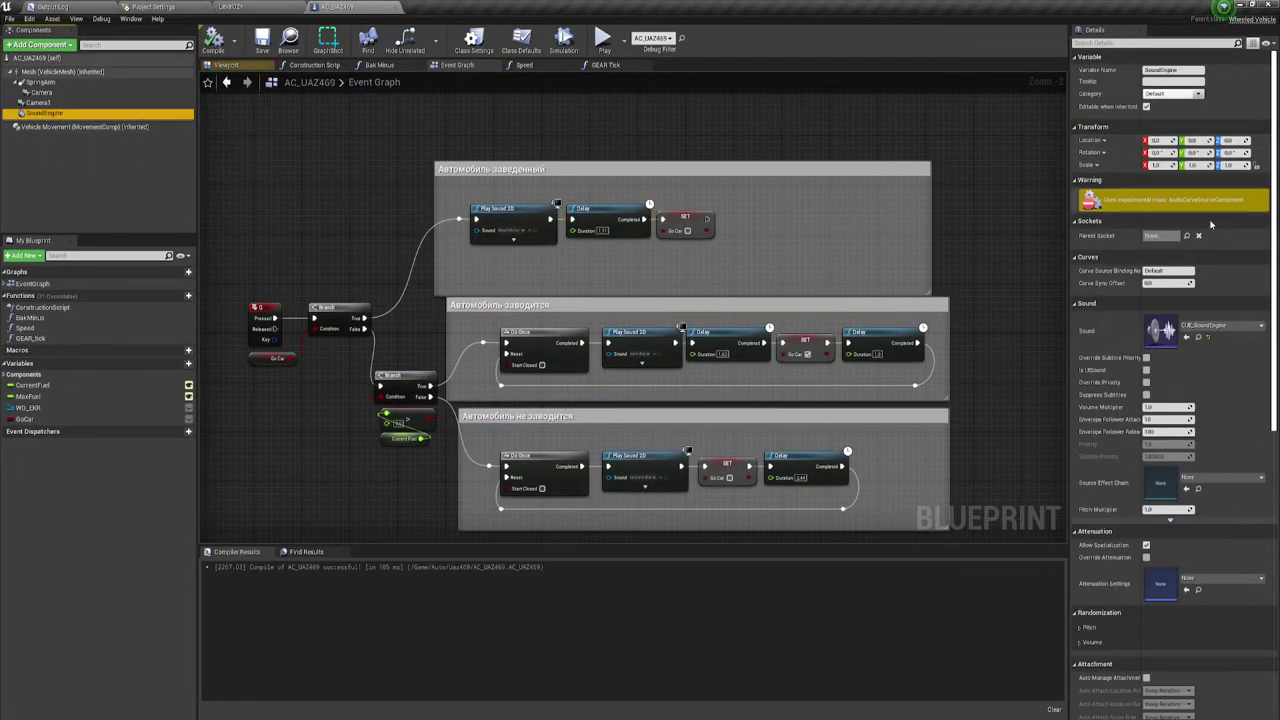
{"action": "left_click", "coordinate": [1207, 337]}
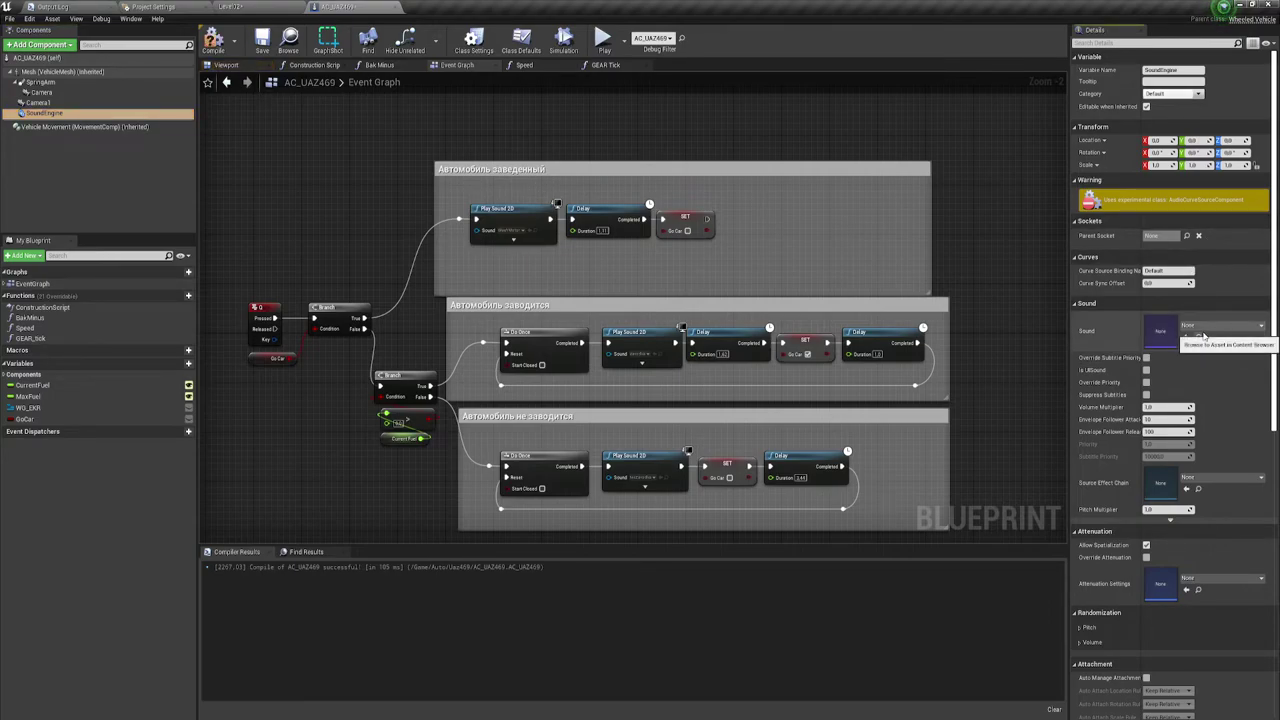
Play the level, drive the UAZ forward, and stop the session.
{"action": "left_click", "coordinate": [235, 7]}
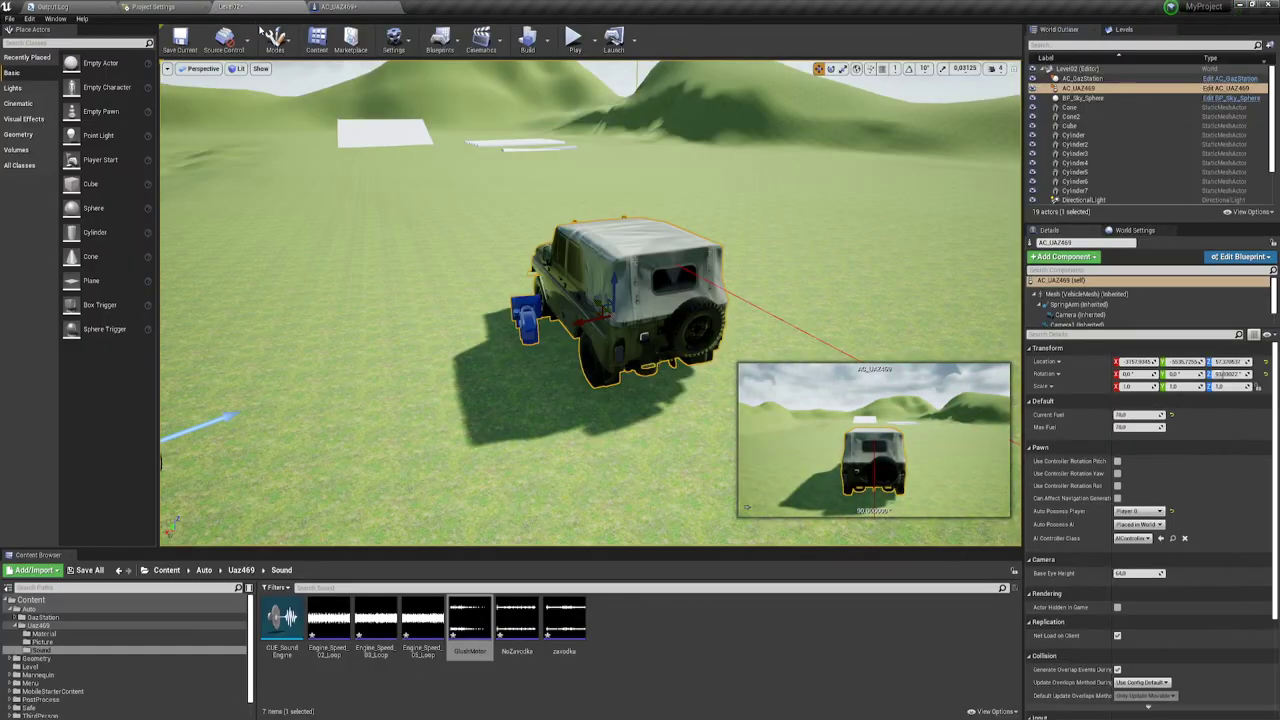
{"action": "left_click", "coordinate": [573, 37]}
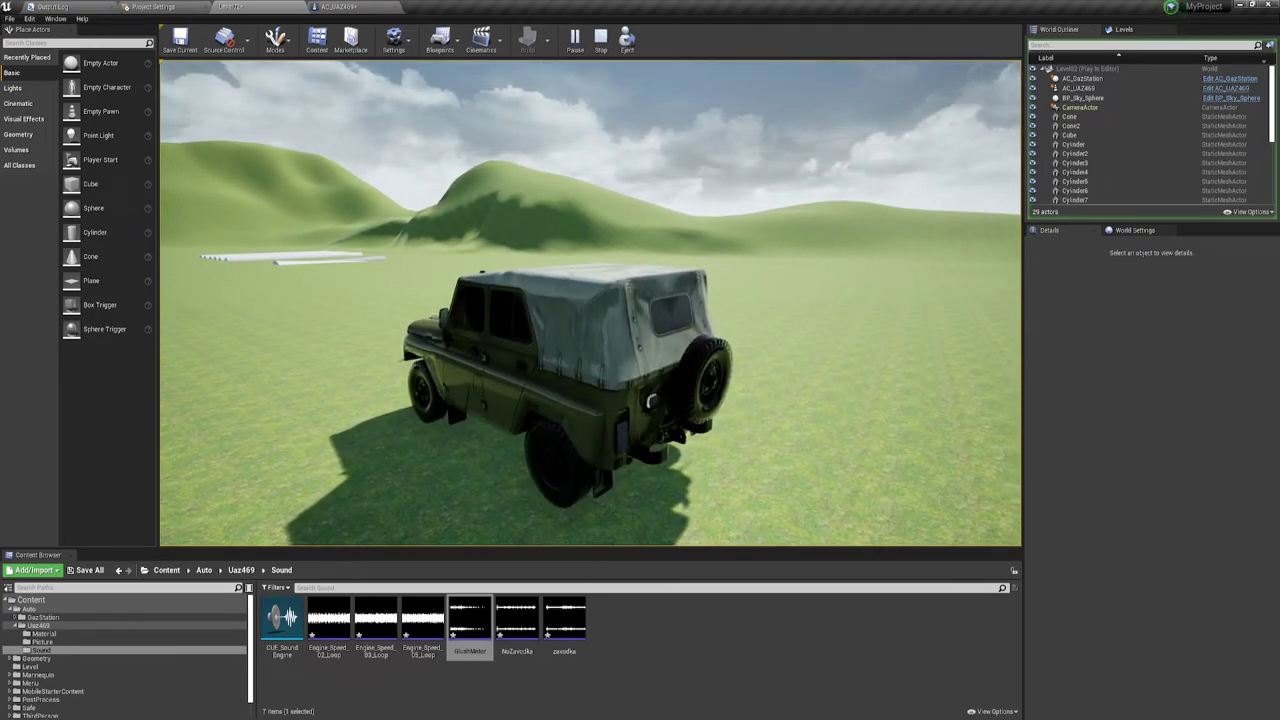
{"action": "key", "text": "w"}
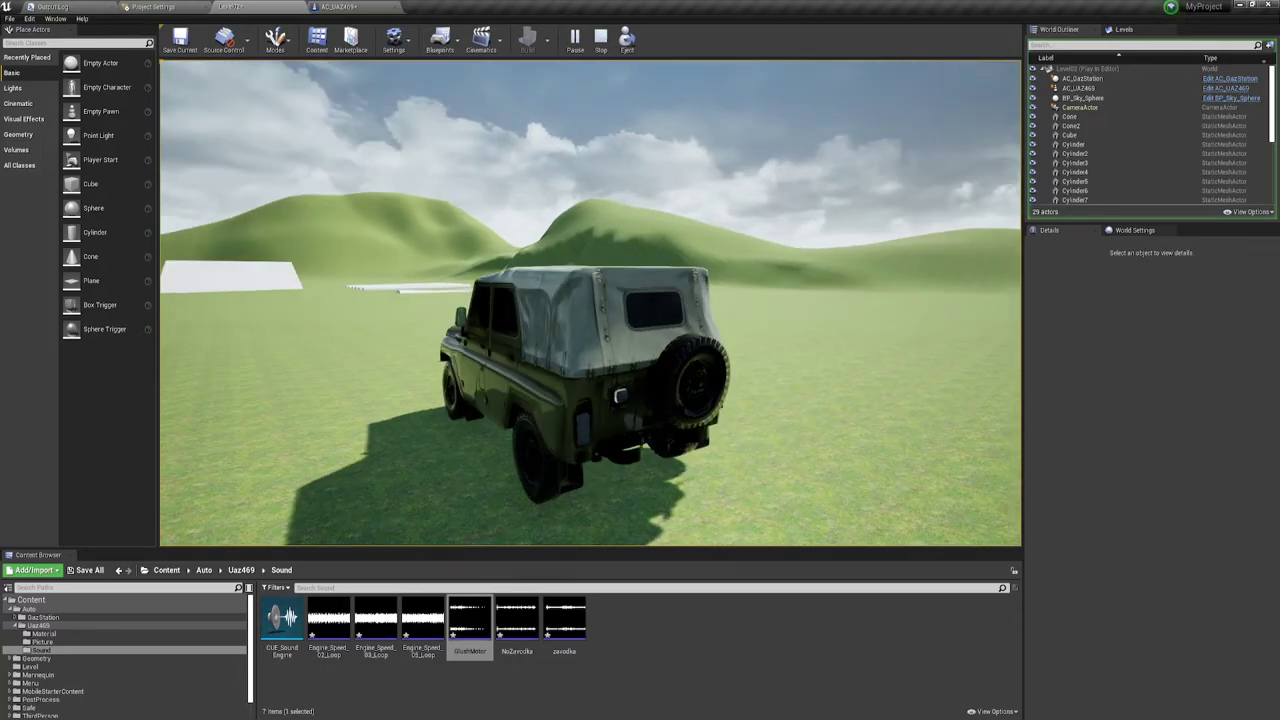
{"action": "key", "text": "Escape"}
Edit the UAZ's Current Fuel value and run another play test.
{"action": "right_click_drag", "start_coordinate": [706, 251], "coordinate": [706, 251]}
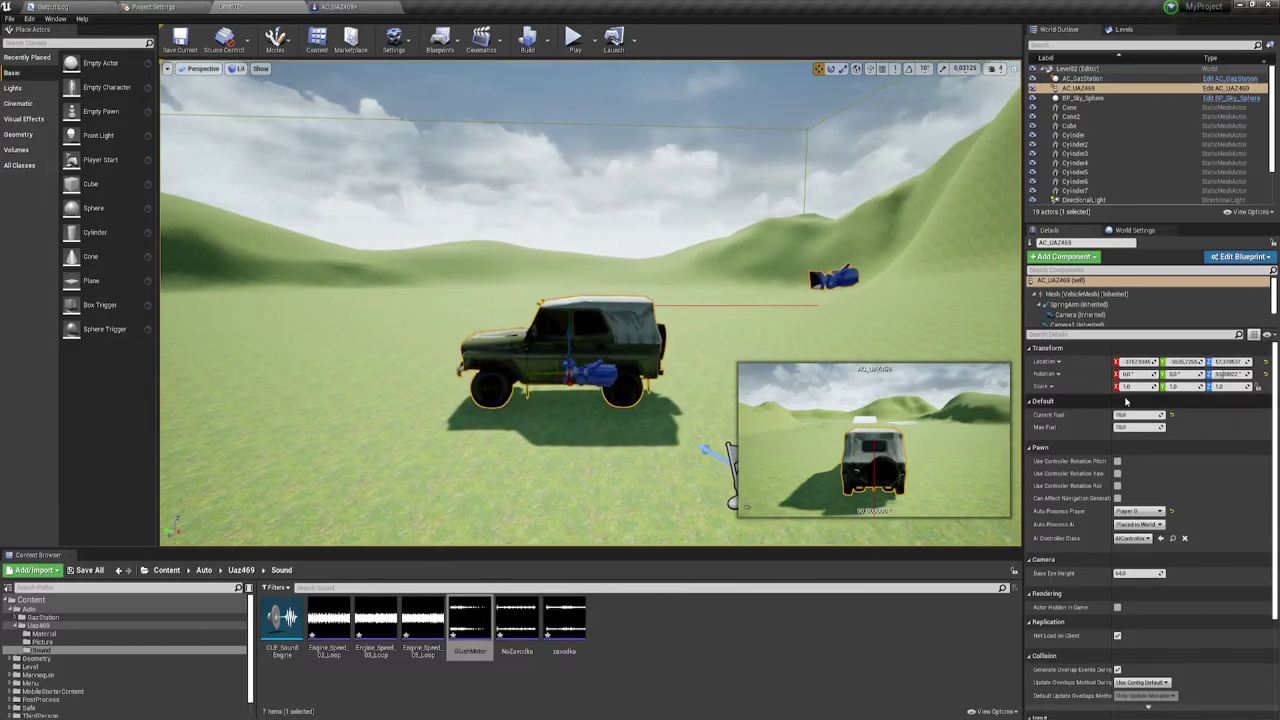
{"action": "left_click", "coordinate": [1139, 414]}
{"action": "type", "text": "0"}
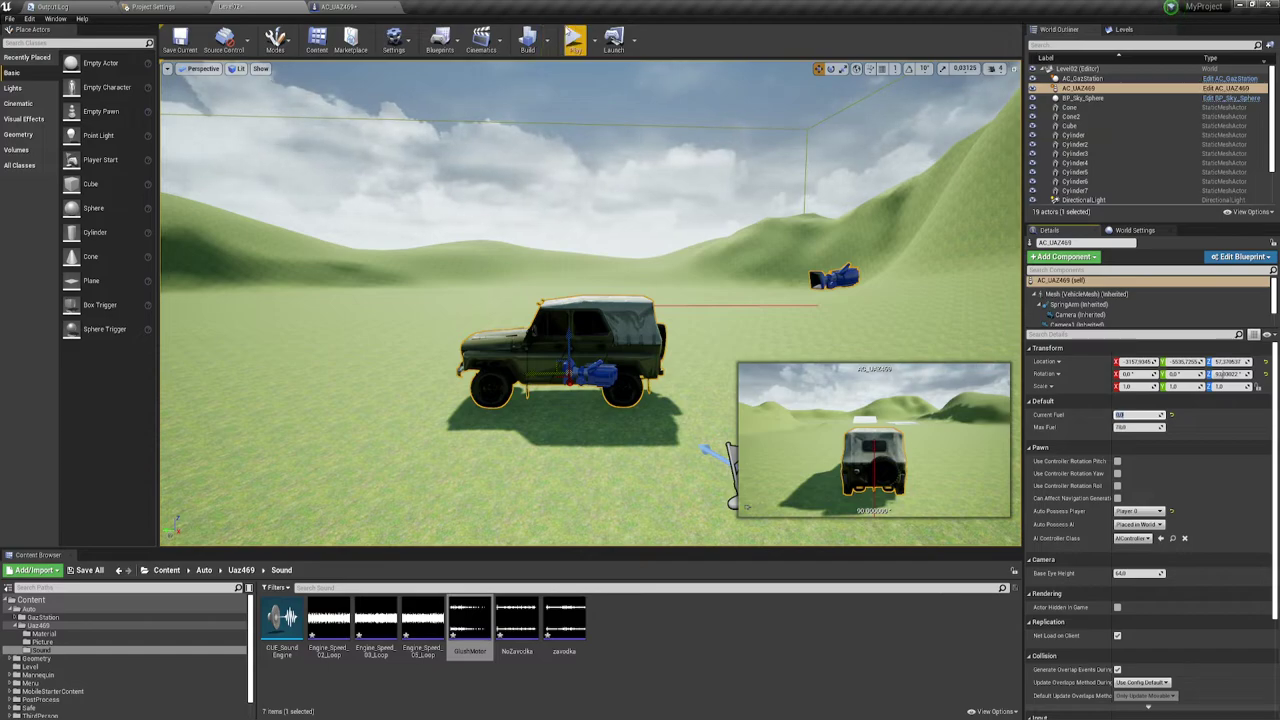
{"action": "left_click", "coordinate": [573, 38]}
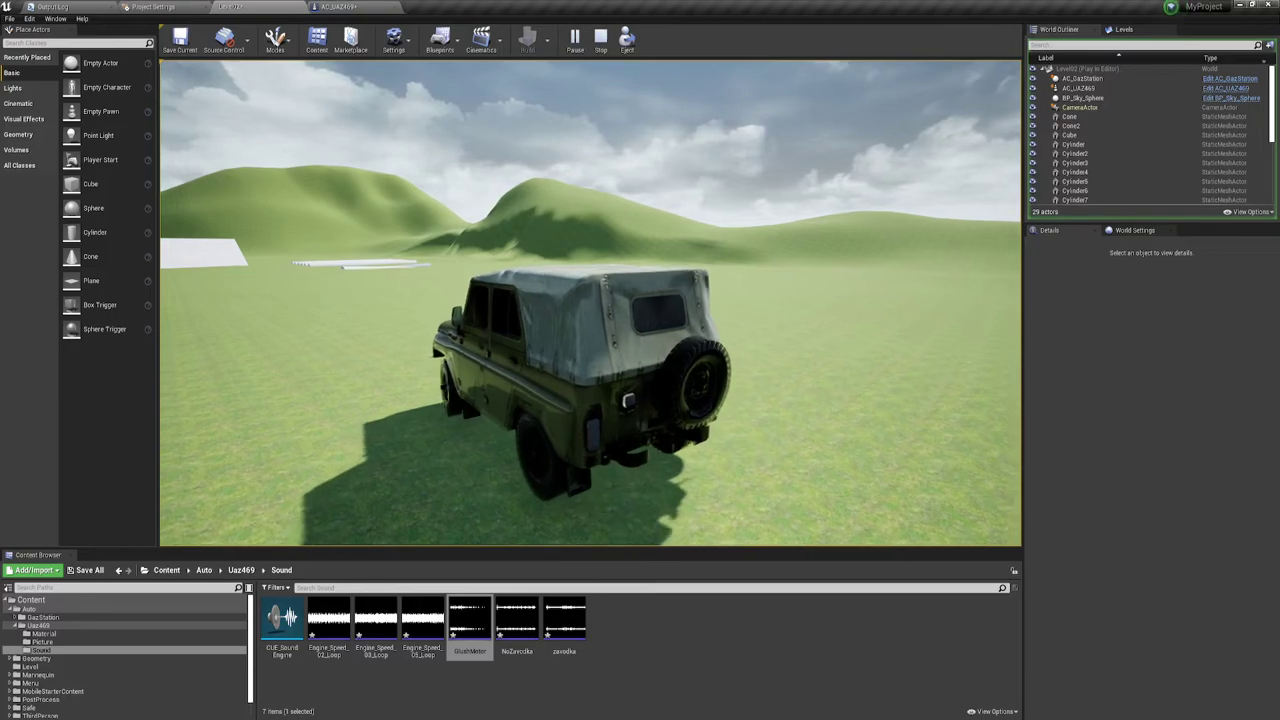
{"action": "key", "text": "Escape"}
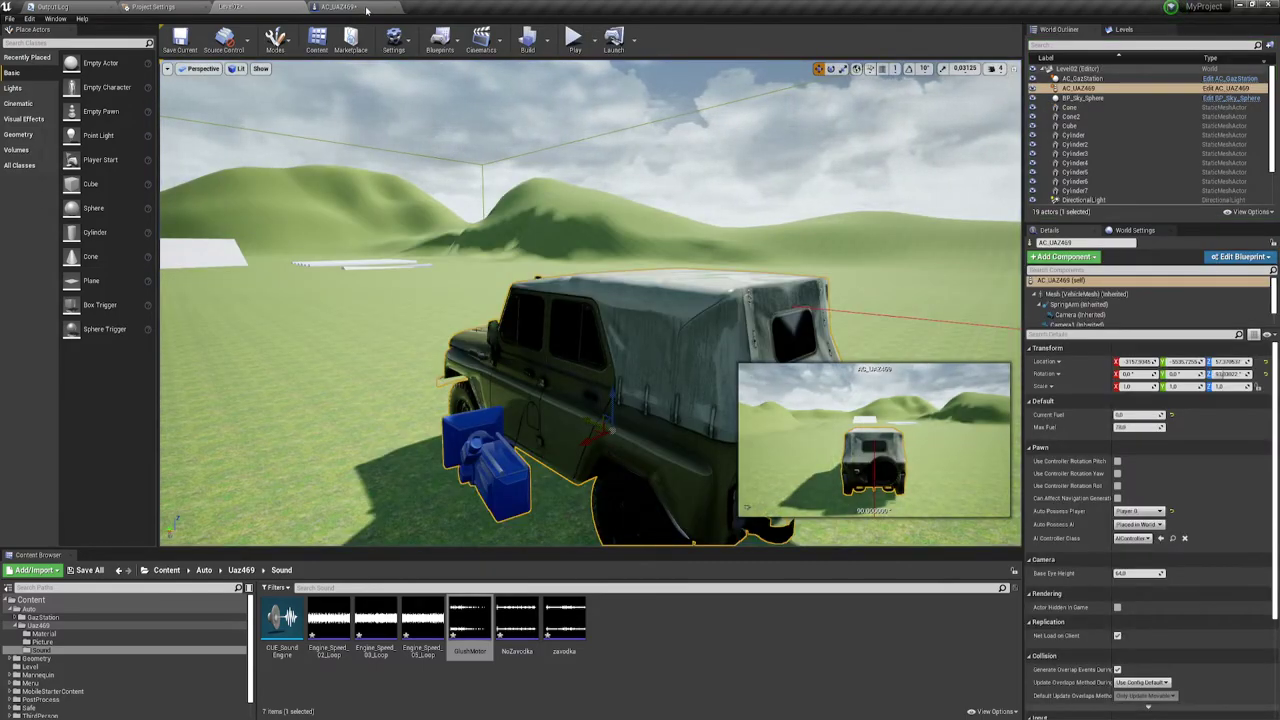
Nudge the 'Автомобиль не заводится' comment group slightly left in AC_UAZ469.
{"action": "left_click", "coordinate": [364, 8]}
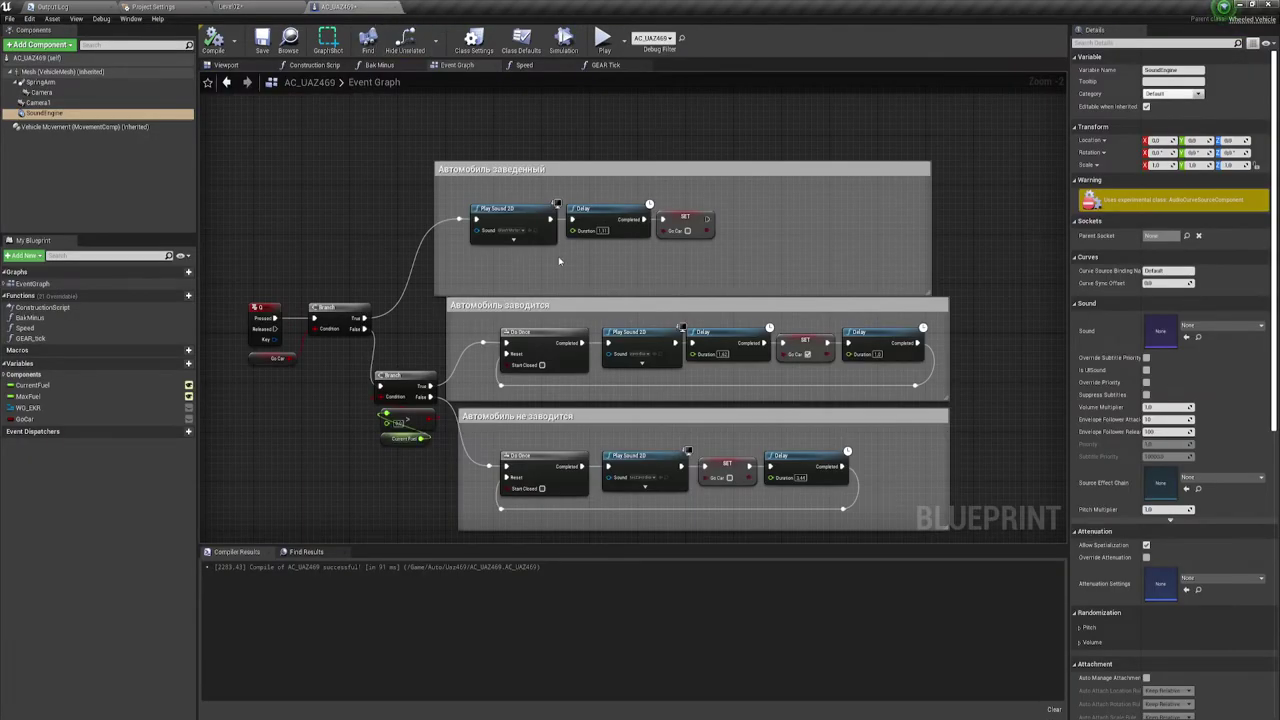
{"action": "scroll", "coordinate": [558, 261], "scroll_direction": "up", "scroll_amount": 1}
{"action": "left_click", "coordinate": [588, 140]}
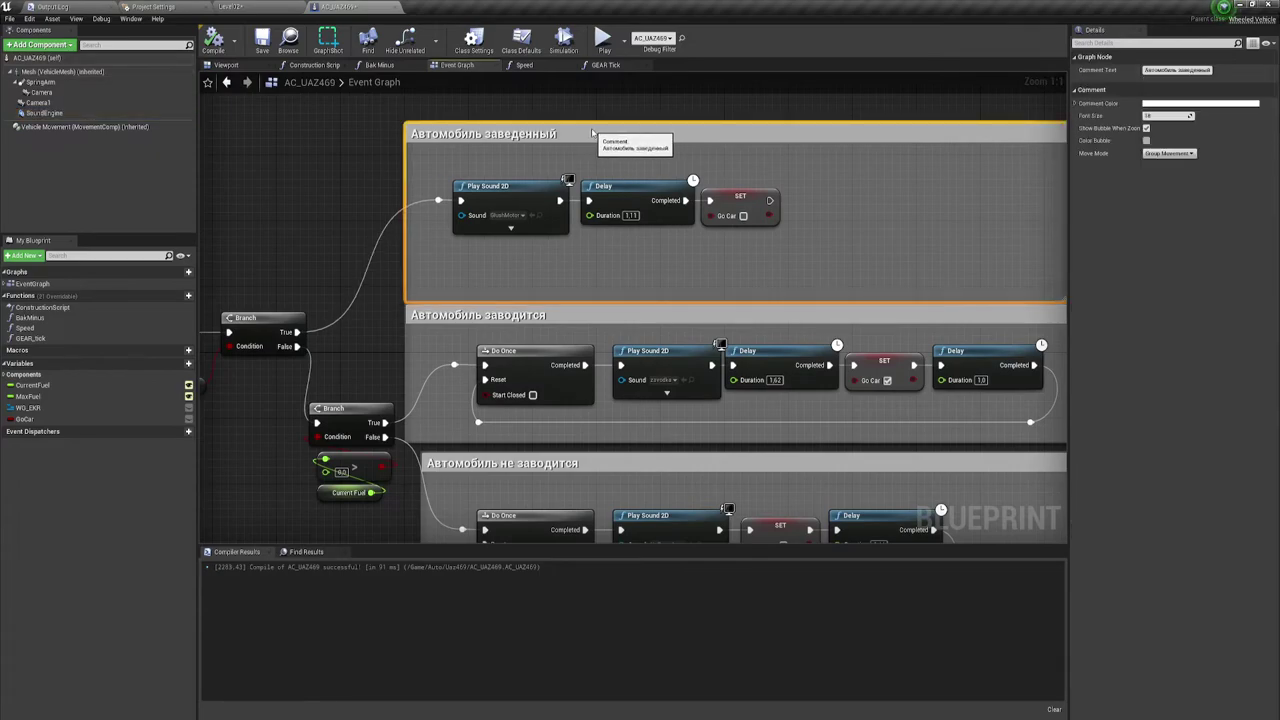
{"action": "right_click_drag", "start_coordinate": [552, 308], "coordinate": [597, 193]}
{"action": "left_click_drag", "start_coordinate": [578, 343], "coordinate": [562, 339]}
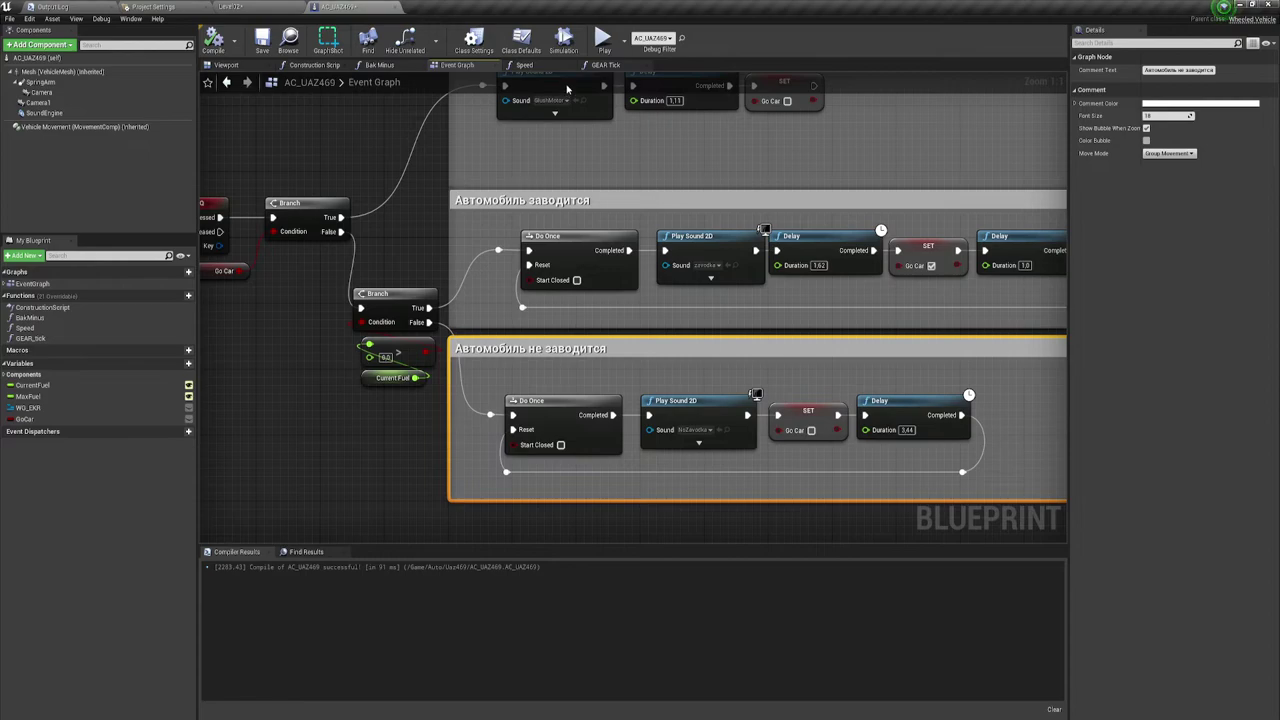
Play-test the UAZ level again, then return to the AC_UAZ469 Event Graph.
{"action": "left_click", "coordinate": [247, 7]}
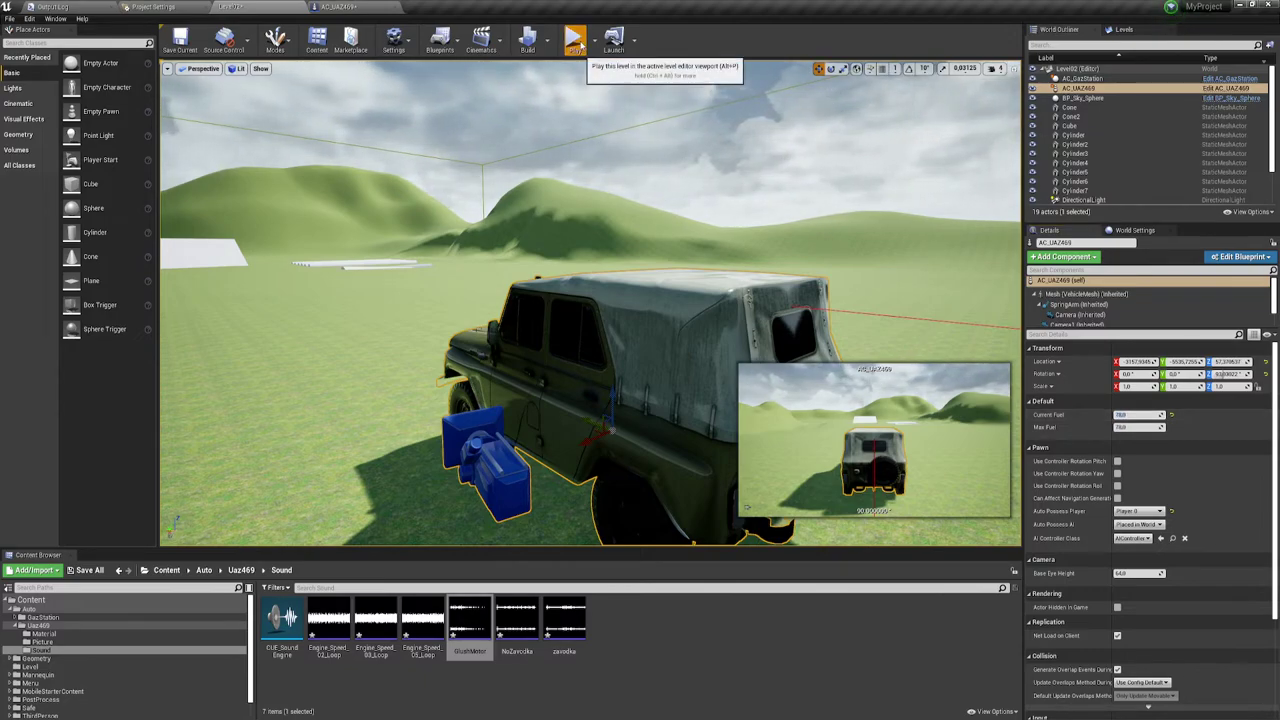
{"action": "left_click", "coordinate": [575, 40]}
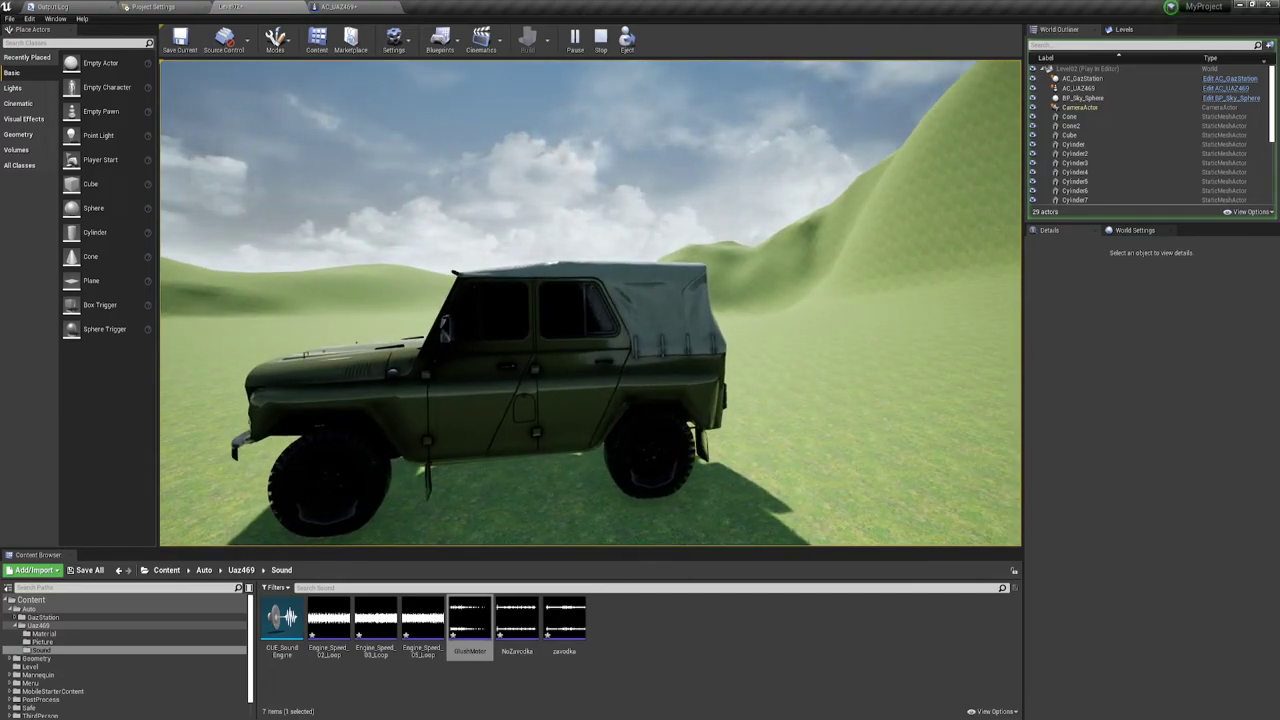
{"action": "key", "text": "Escape"}
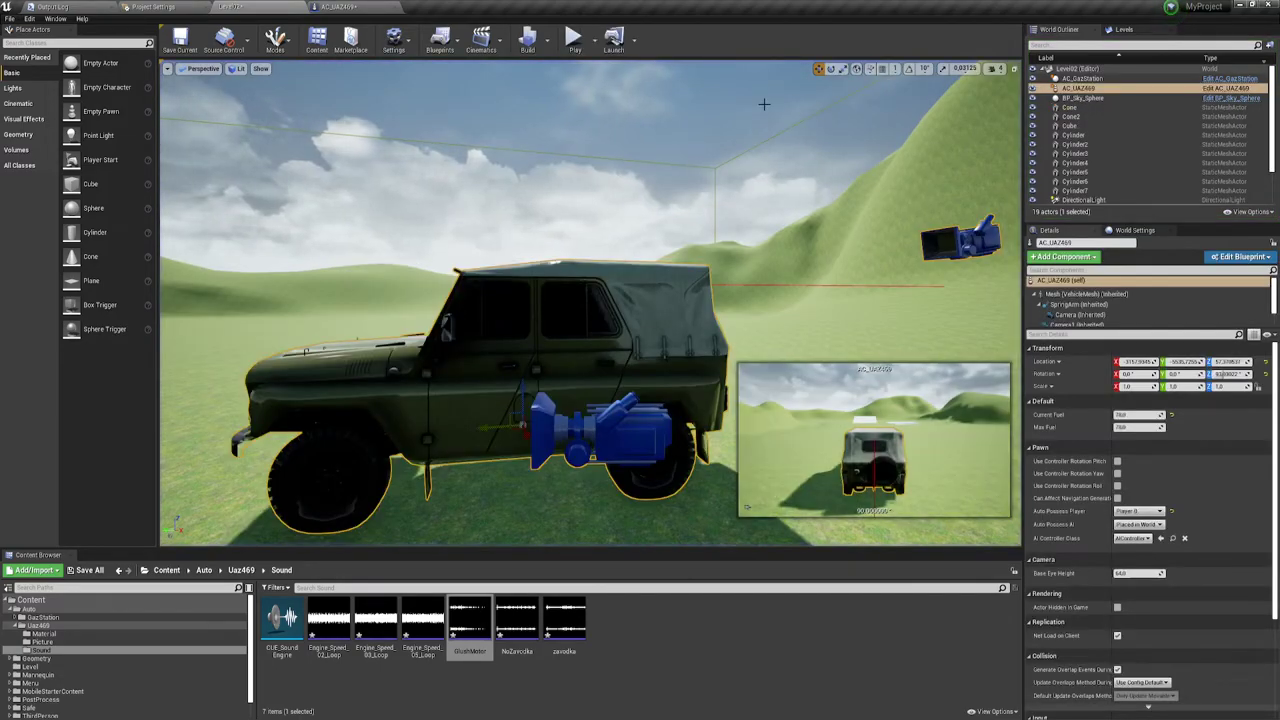
{"action": "left_click", "coordinate": [342, 7]}
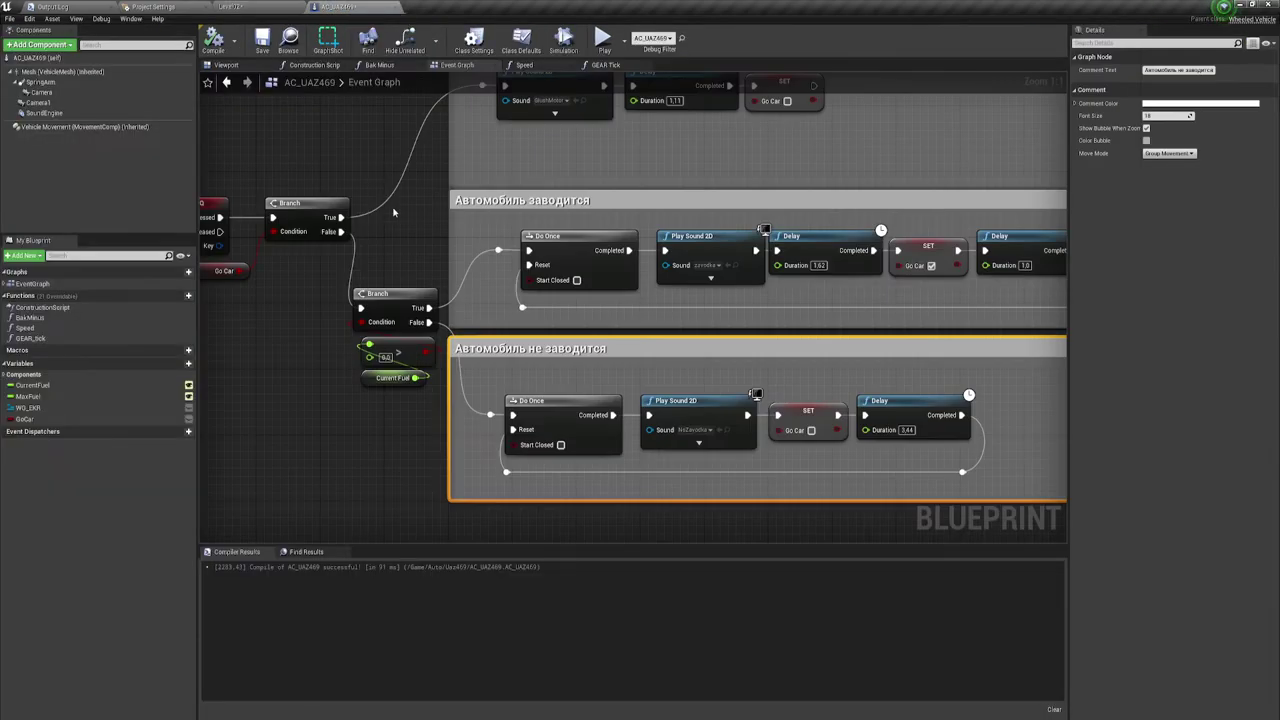
Assign CUE_SoundEngine as the SoundEngine component's Sound and compile.
{"action": "scroll", "coordinate": [393, 212], "scroll_direction": "down", "scroll_amount": 2}
{"action": "scroll", "coordinate": [393, 212], "scroll_direction": "down", "scroll_amount": 1}
{"action": "scroll", "coordinate": [393, 212], "scroll_direction": "down", "scroll_amount": 1}
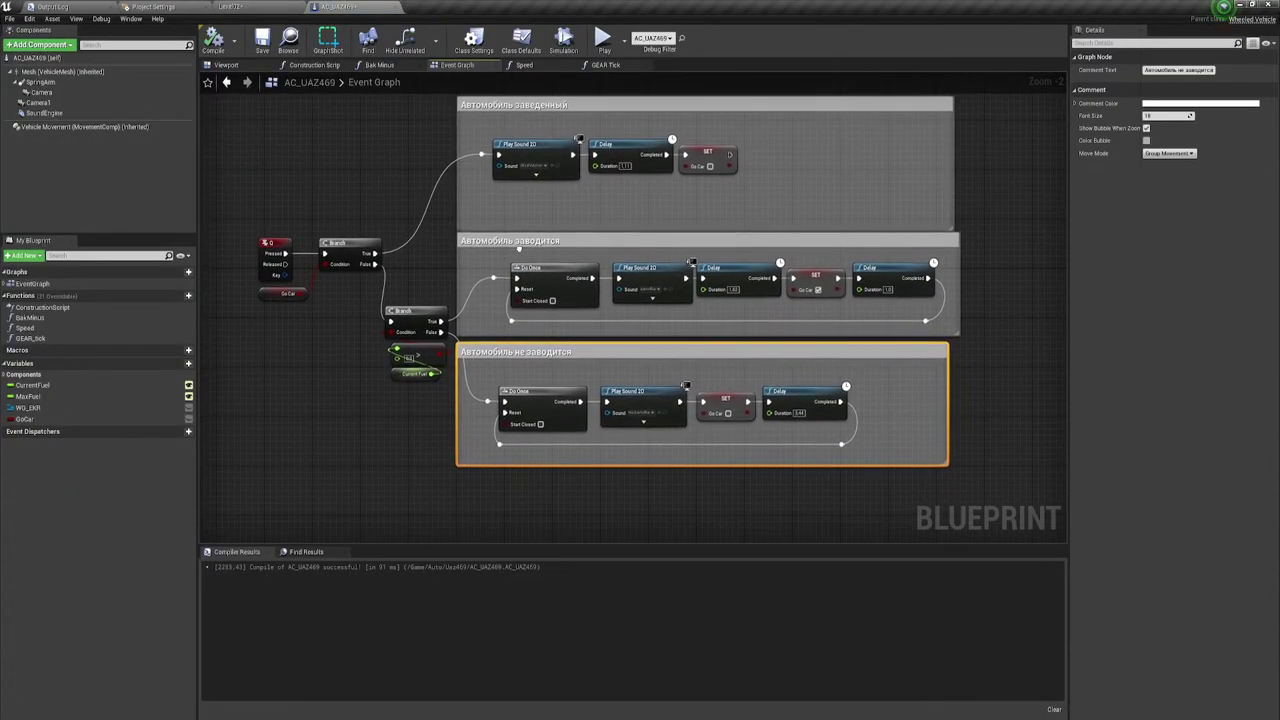
{"action": "right_click_drag", "start_coordinate": [520, 252], "coordinate": [518, 256]}
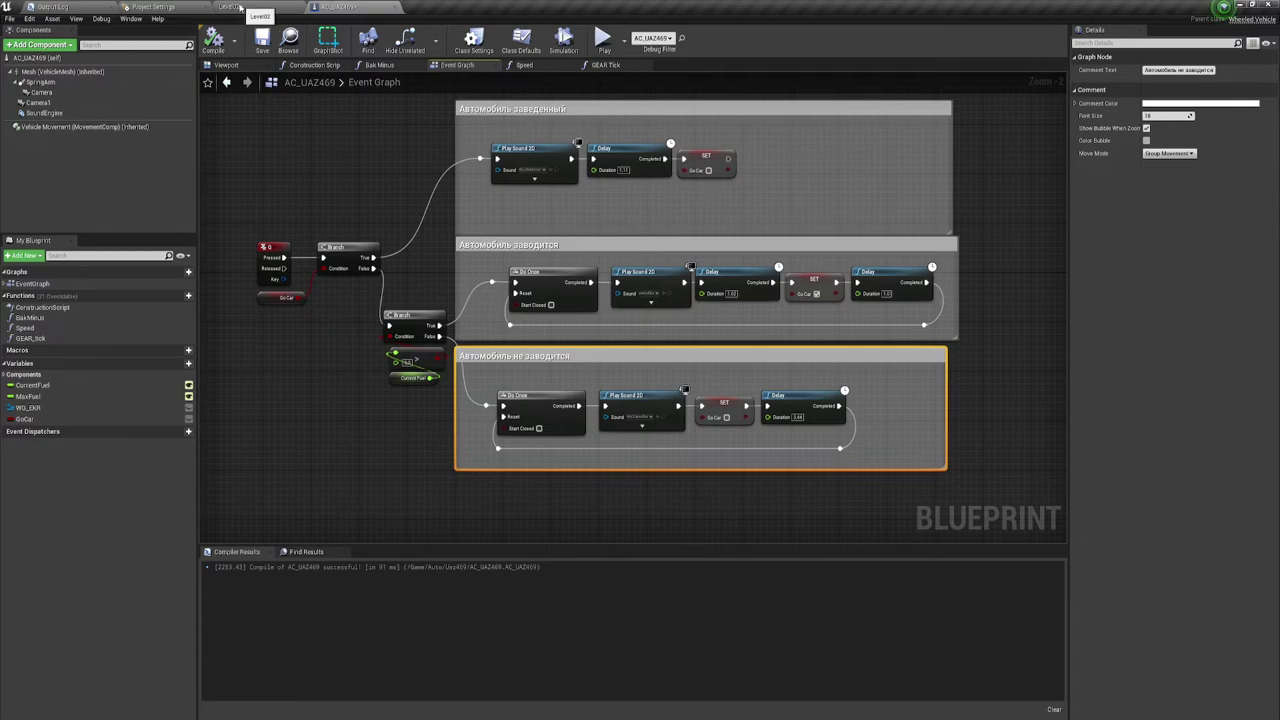
{"action": "left_click", "coordinate": [42, 113]}
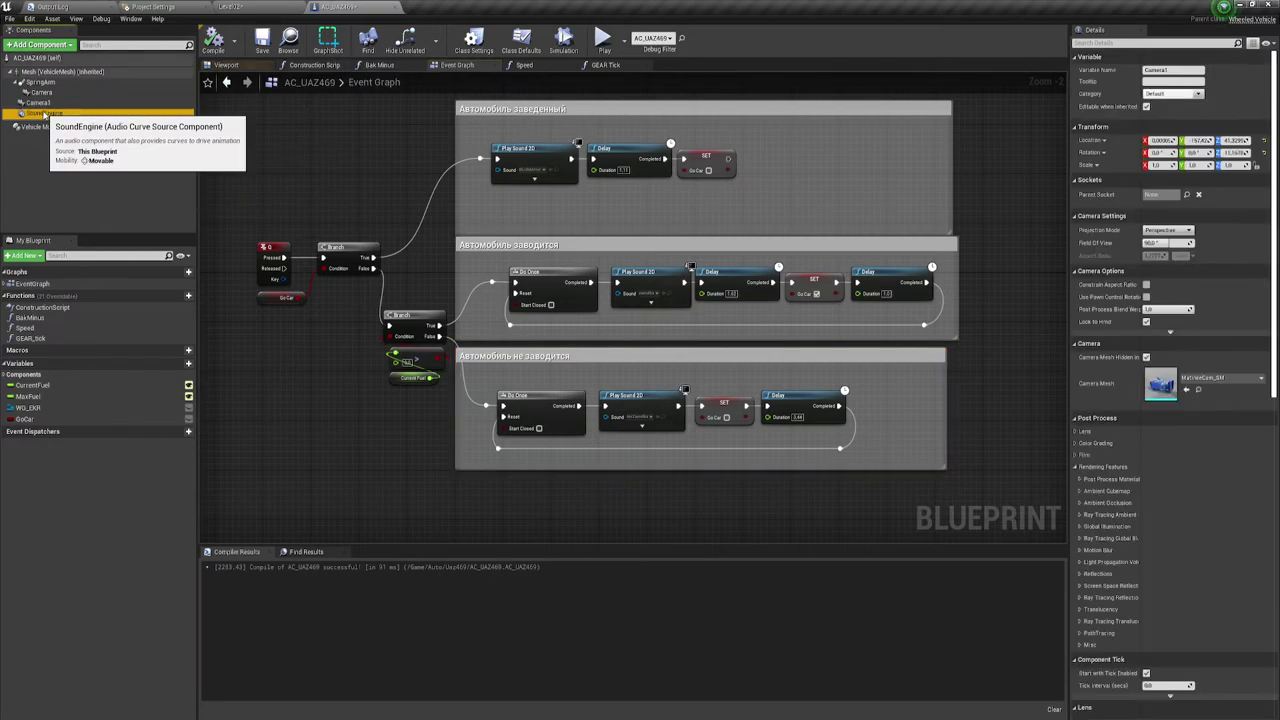
{"action": "left_click", "coordinate": [1220, 325]}
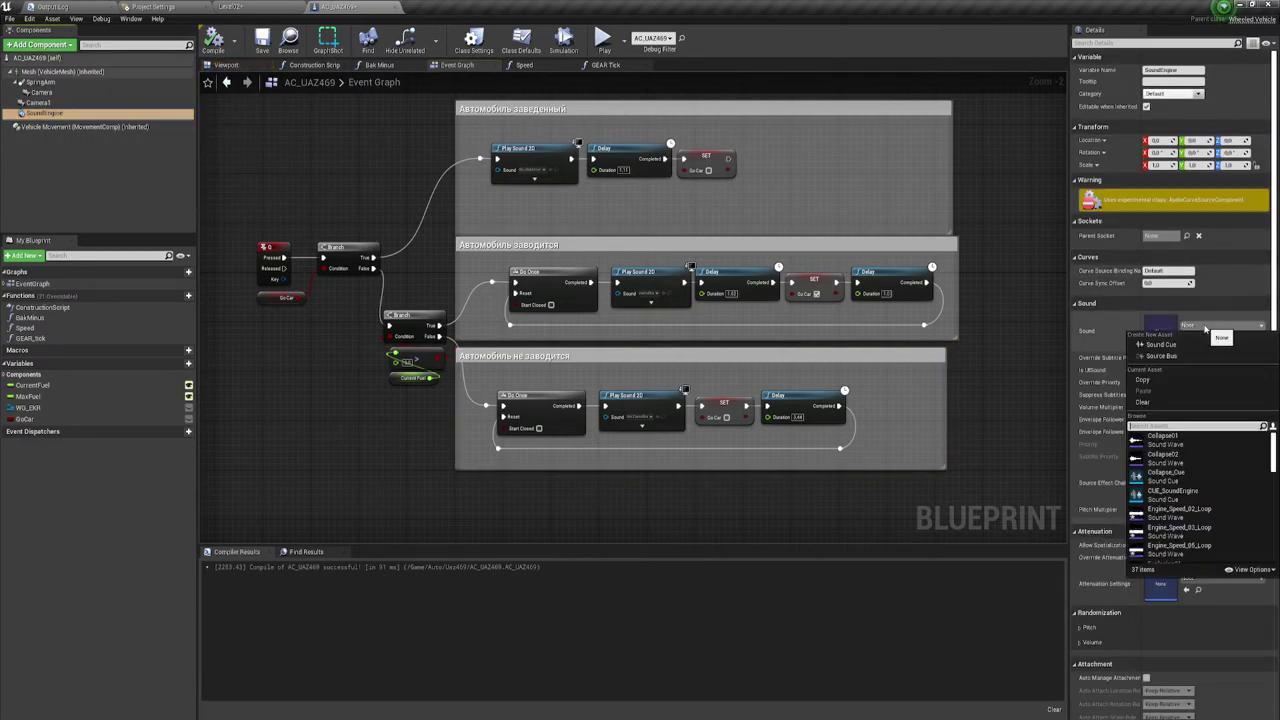
{"action": "left_click", "coordinate": [1175, 492]}
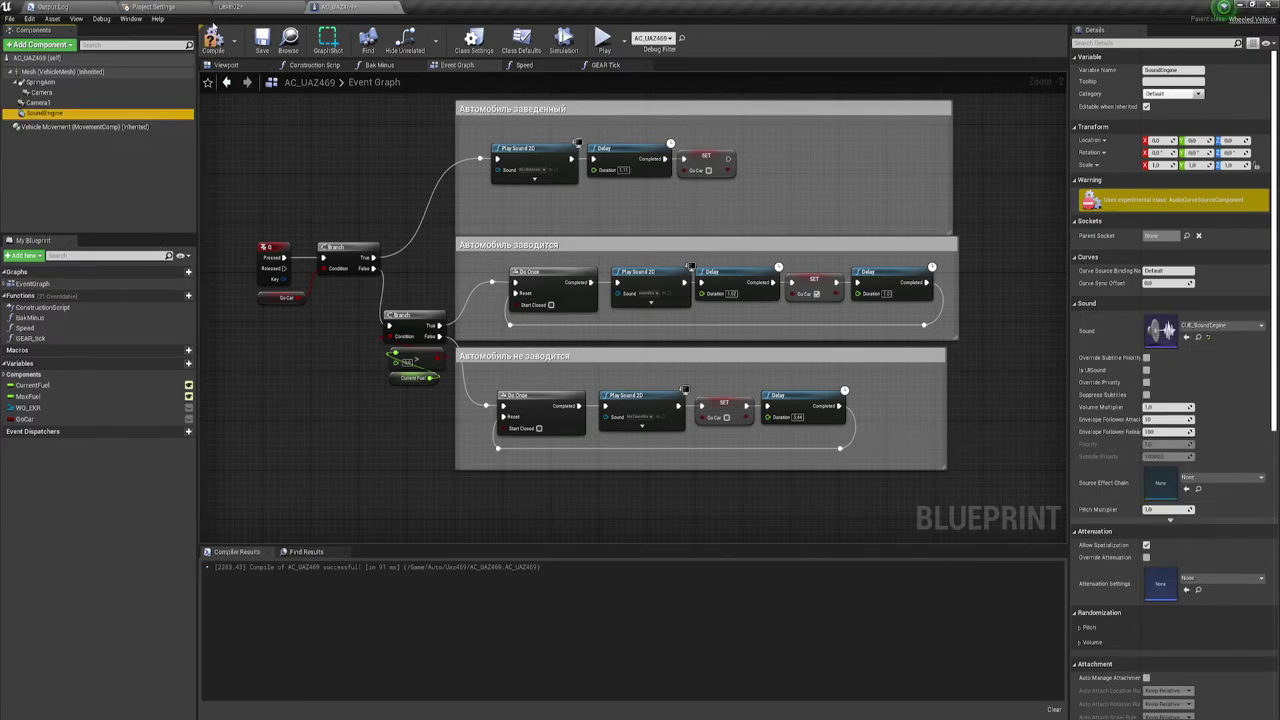
{"action": "left_click", "coordinate": [213, 38]}
Turn off SoundEngine's Auto Activate and recompile the blueprint.
{"action": "scroll", "coordinate": [1145, 548], "scroll_direction": "down", "scroll_amount": 1}
{"action": "scroll", "coordinate": [1145, 548], "scroll_direction": "down", "scroll_amount": 3}
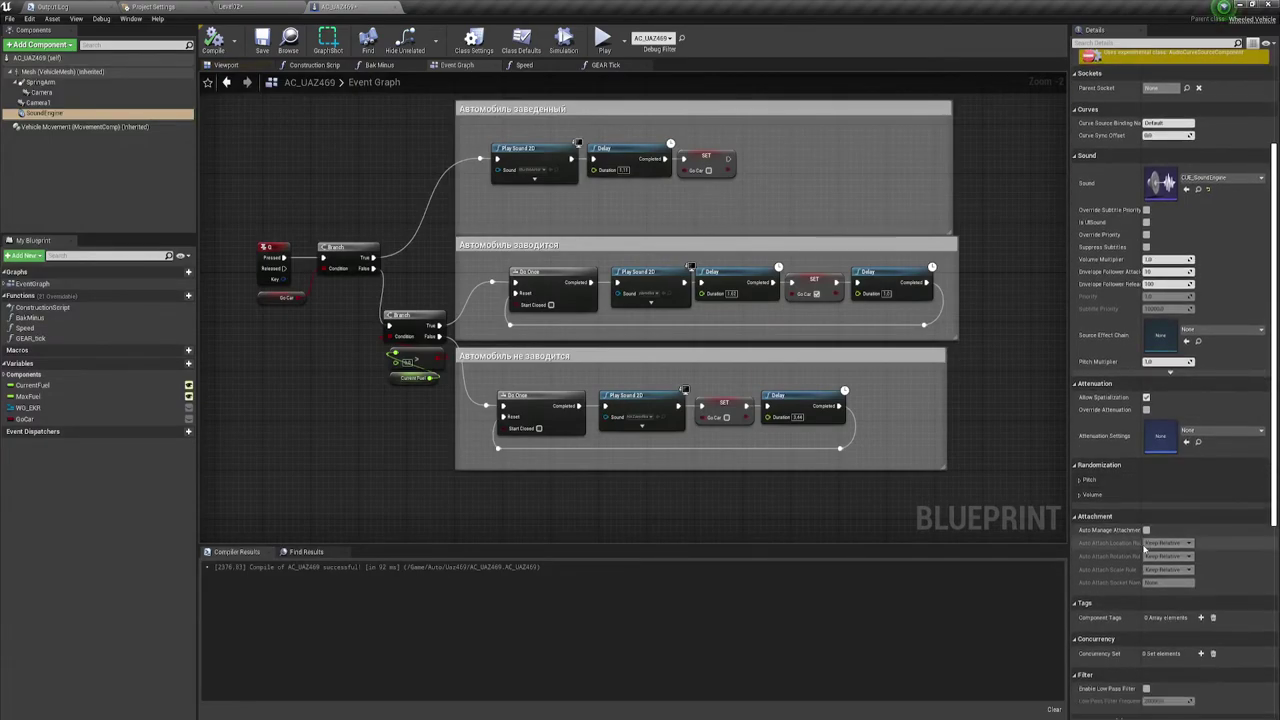
{"action": "scroll", "coordinate": [1145, 548], "scroll_direction": "down", "scroll_amount": 2}
{"action": "scroll", "coordinate": [1135, 535], "scroll_direction": "down", "scroll_amount": 3}
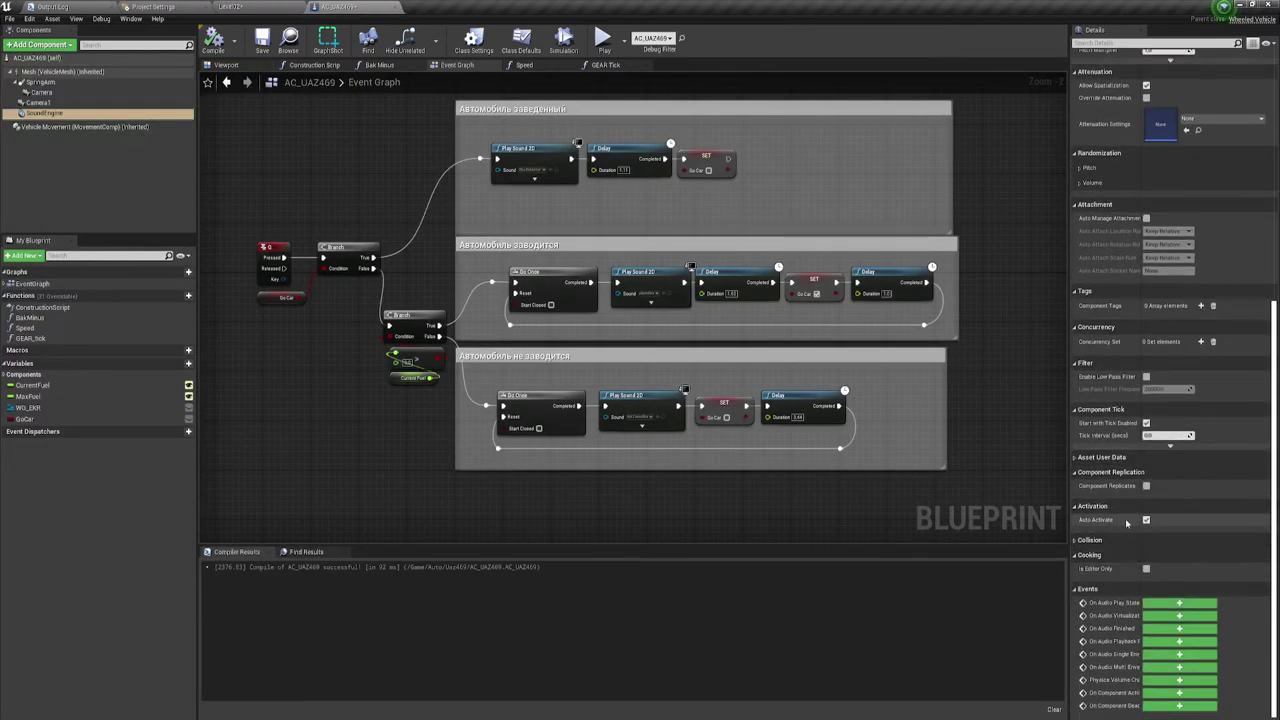
{"action": "left_click", "coordinate": [1147, 520]}
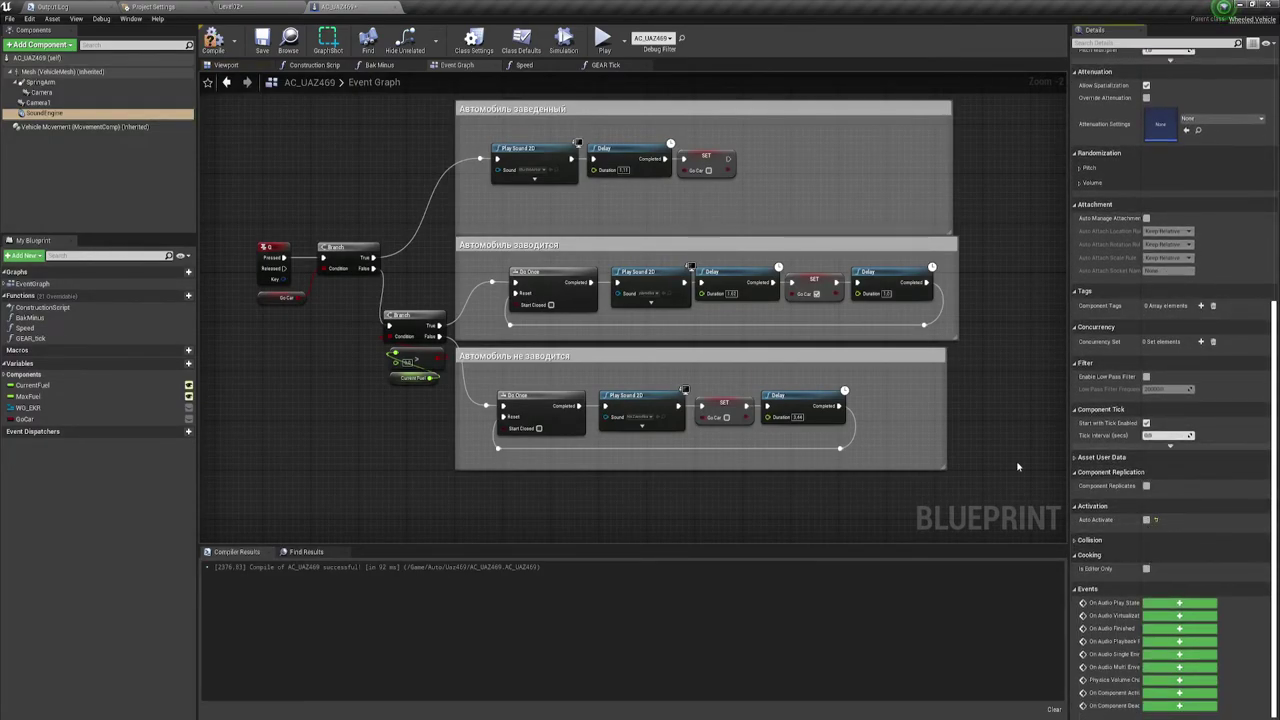
{"action": "left_click", "coordinate": [213, 40]}
{"action": "scroll", "coordinate": [570, 260], "scroll_direction": "down", "scroll_amount": 5}
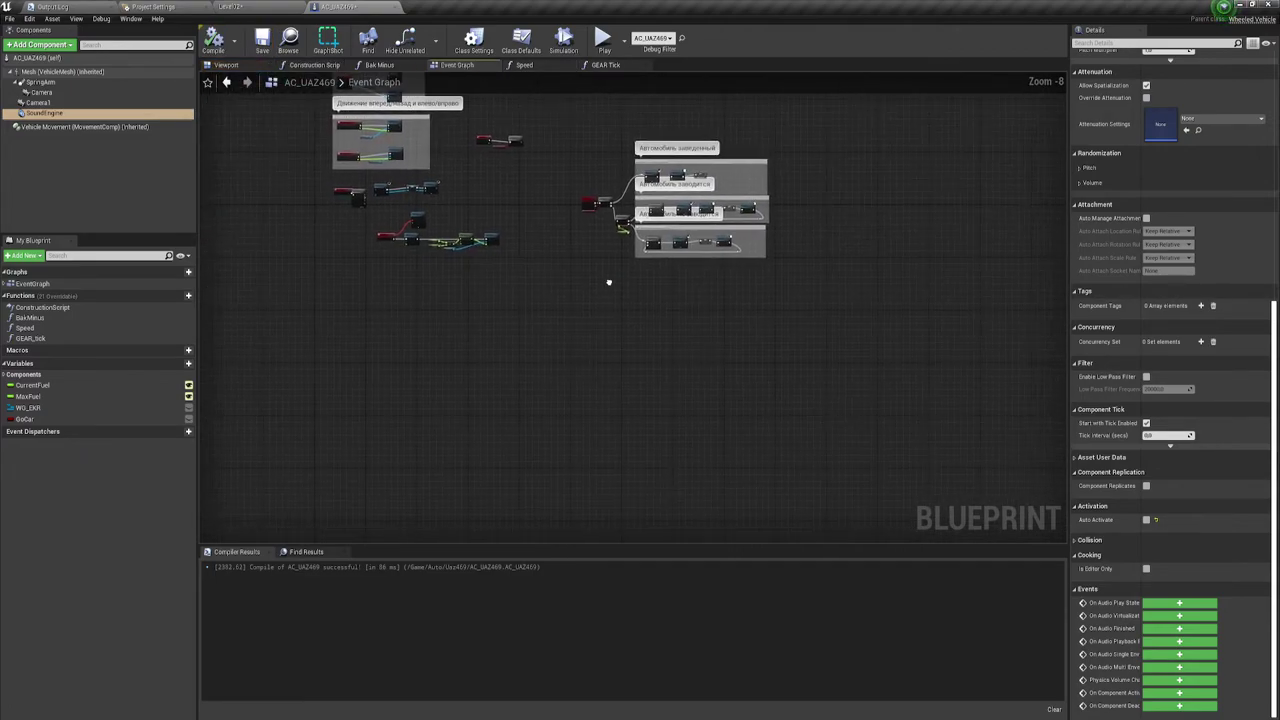
Move the Event Tick, Branch and GoCar nodes up and to the right.
{"action": "scroll", "coordinate": [531, 171], "scroll_direction": "up", "scroll_amount": 3}
{"action": "scroll", "coordinate": [503, 308], "scroll_direction": "up", "scroll_amount": 2}
{"action": "right_click_drag", "start_coordinate": [563, 266], "coordinate": [423, 354]}
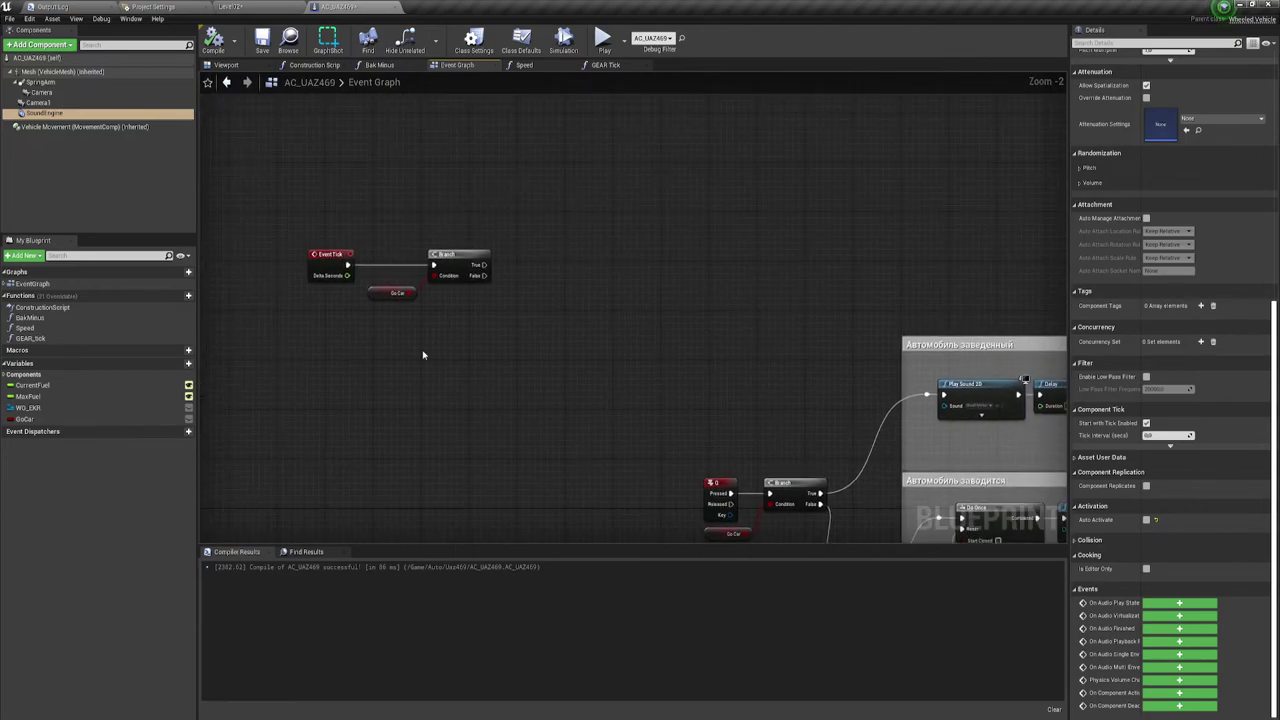
{"action": "left_click_drag", "start_coordinate": [277, 309], "coordinate": [506, 180]}
{"action": "left_click_drag", "start_coordinate": [458, 250], "coordinate": [1042, 134]}
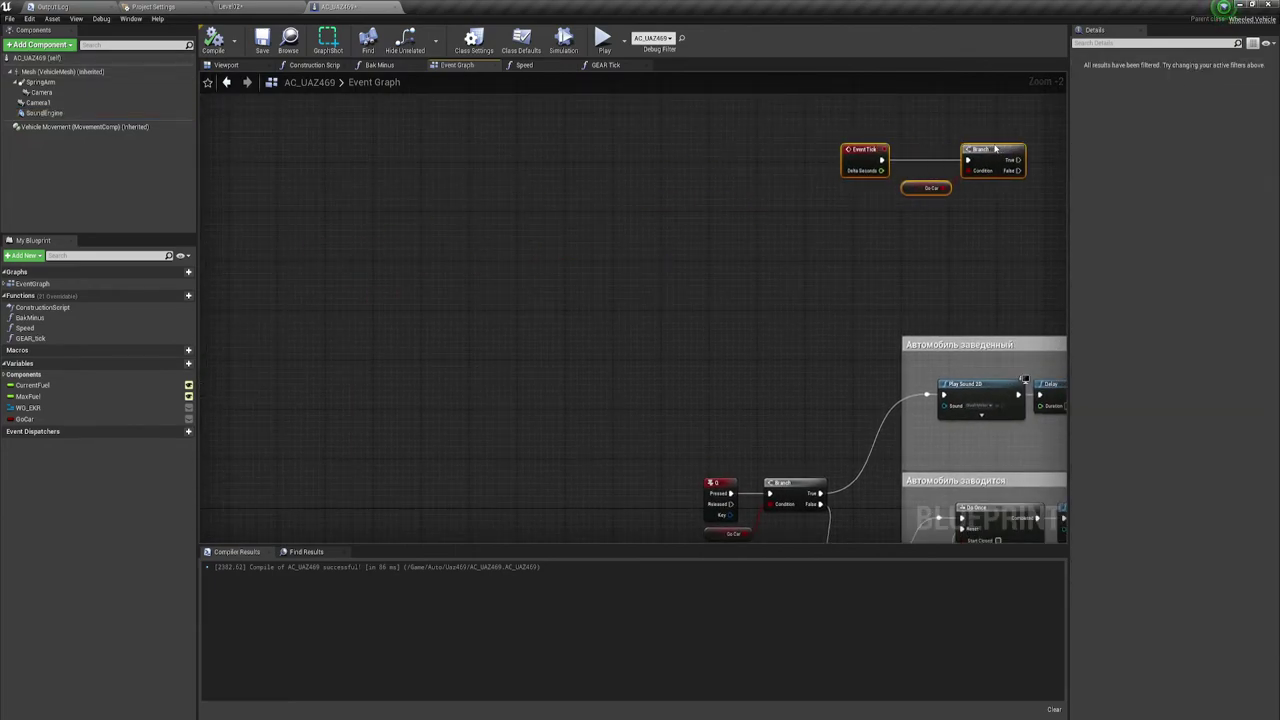
{"action": "right_click_drag", "start_coordinate": [922, 303], "coordinate": [430, 309]}
{"action": "right_click_drag", "start_coordinate": [598, 266], "coordinate": [563, 363]}
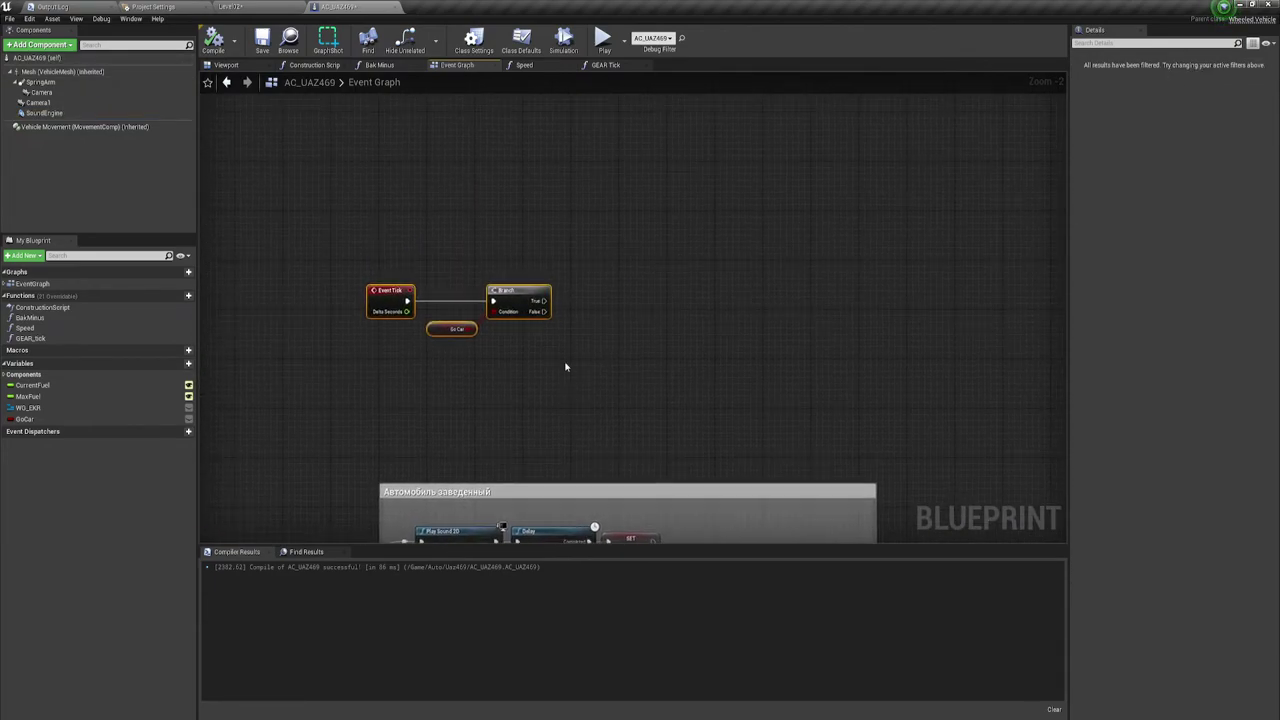
{"action": "left_click_drag", "start_coordinate": [524, 287], "coordinate": [529, 220]}
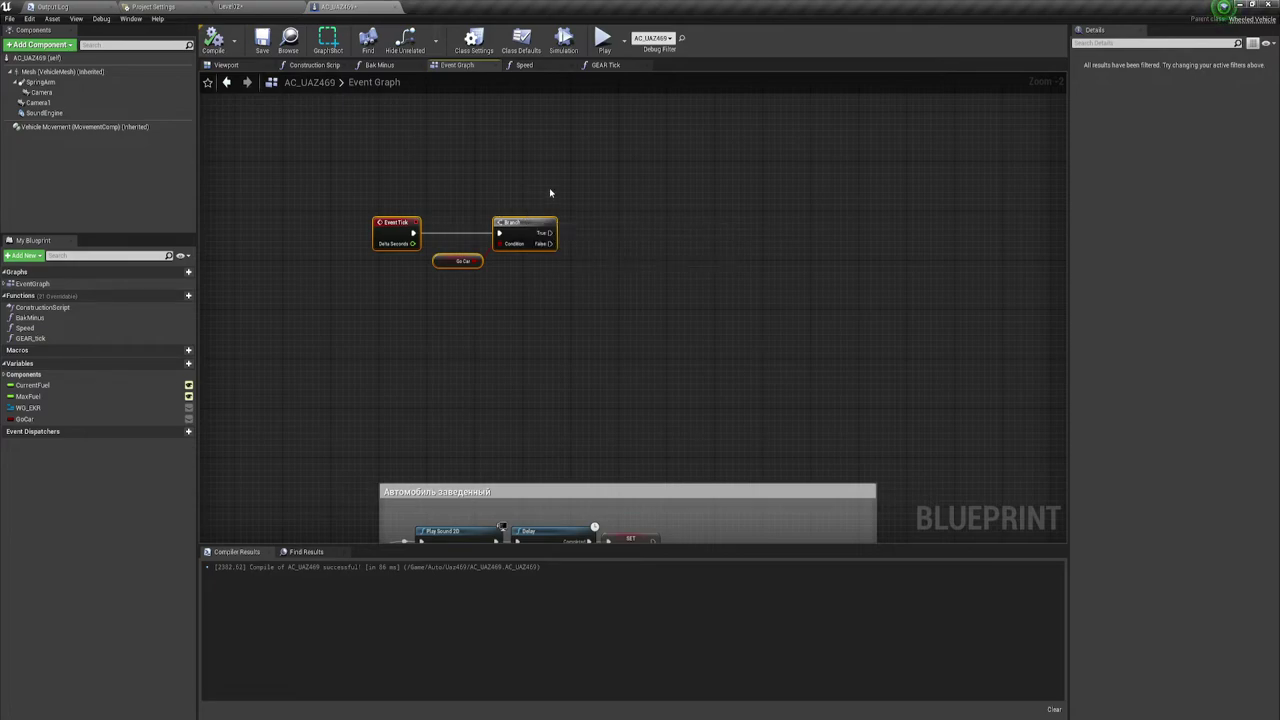
{"action": "right_click_drag", "start_coordinate": [508, 290], "coordinate": [394, 297]}
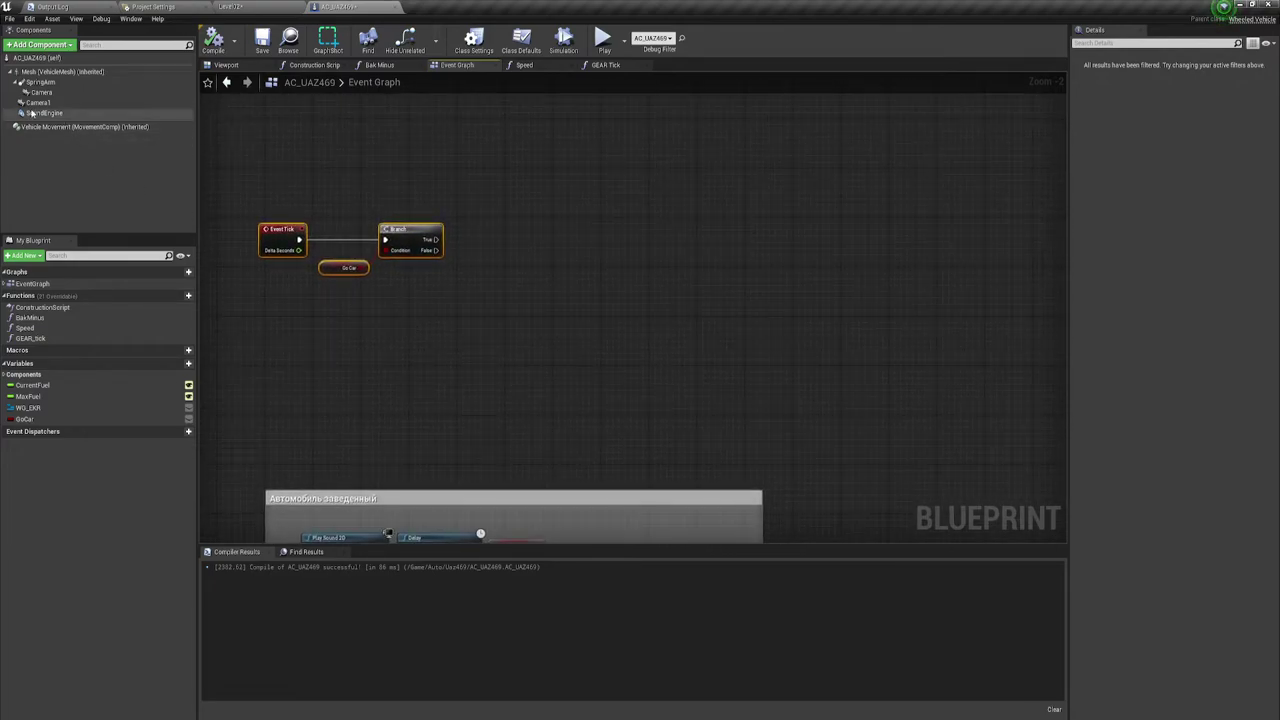
Add a SoundEngine reference to the graph and connect it to a new Activate node.
{"action": "left_click_drag", "start_coordinate": [32, 113], "coordinate": [462, 246]}
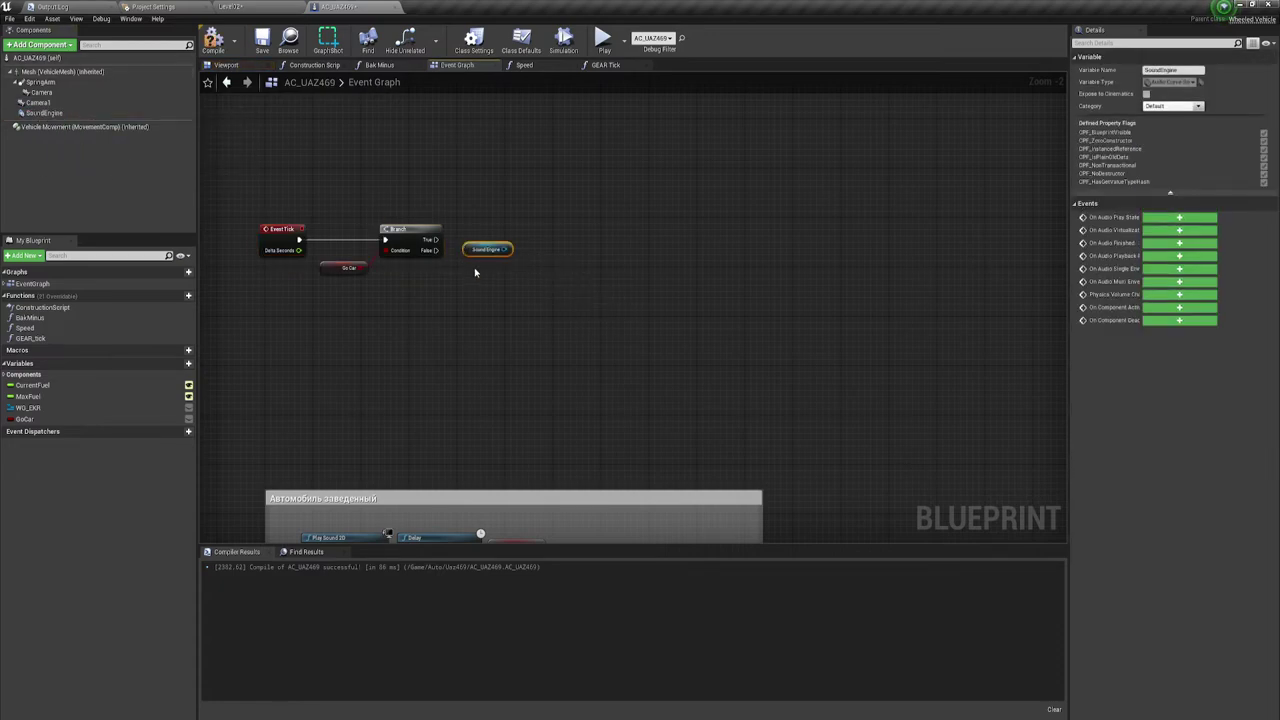
{"action": "scroll", "coordinate": [475, 272], "scroll_direction": "up", "scroll_amount": 2}
{"action": "right_click_drag", "start_coordinate": [497, 280], "coordinate": [468, 325]}
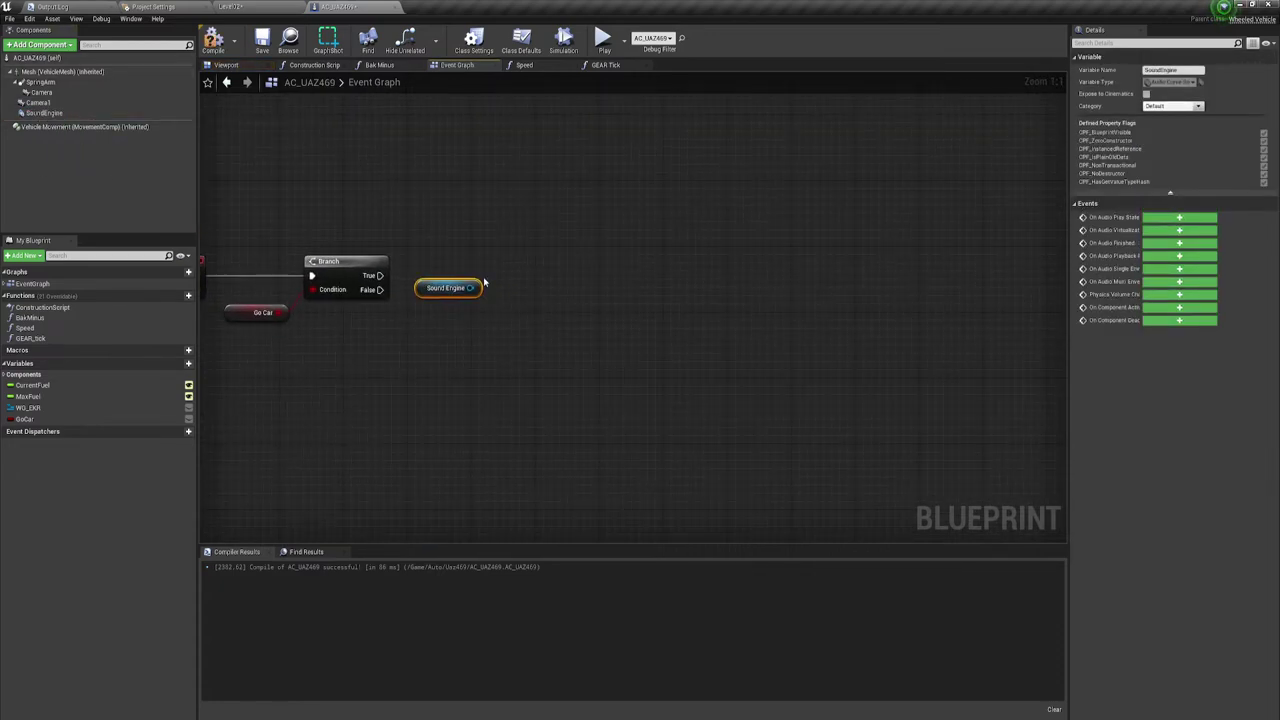
{"action": "left_click_drag", "start_coordinate": [471, 288], "coordinate": [503, 195]}
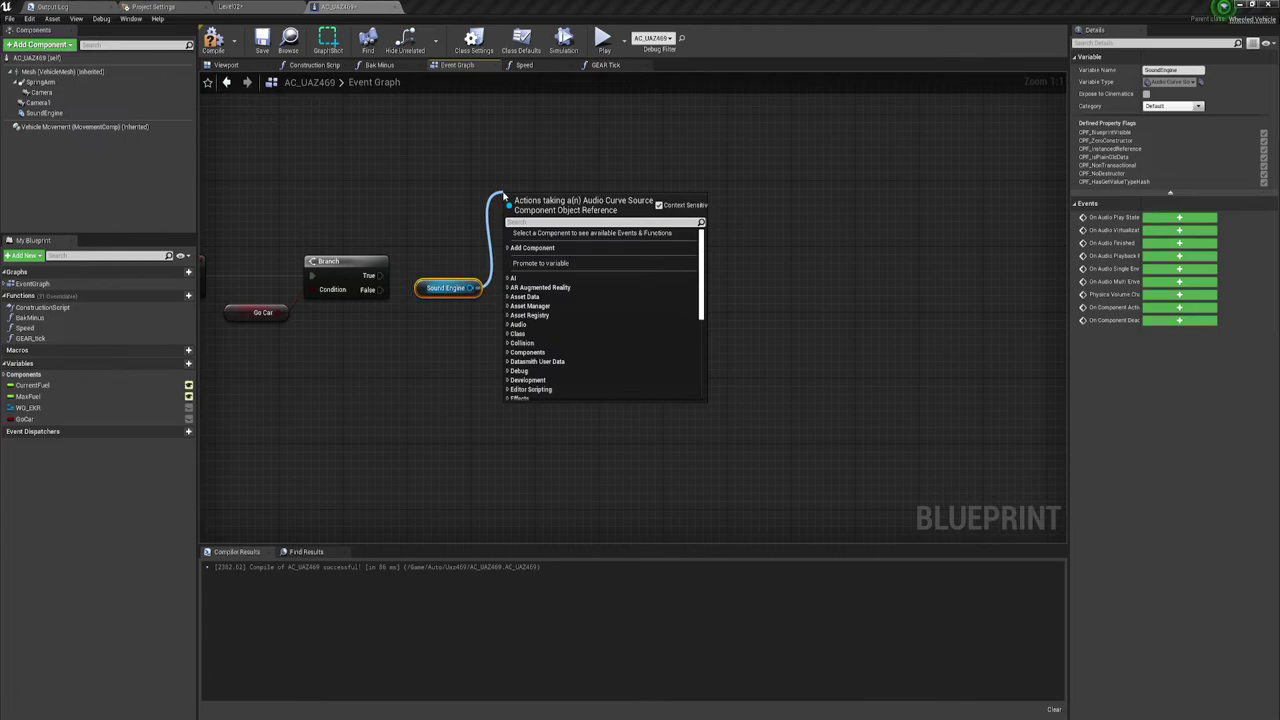
{"action": "type", "text": "act"}
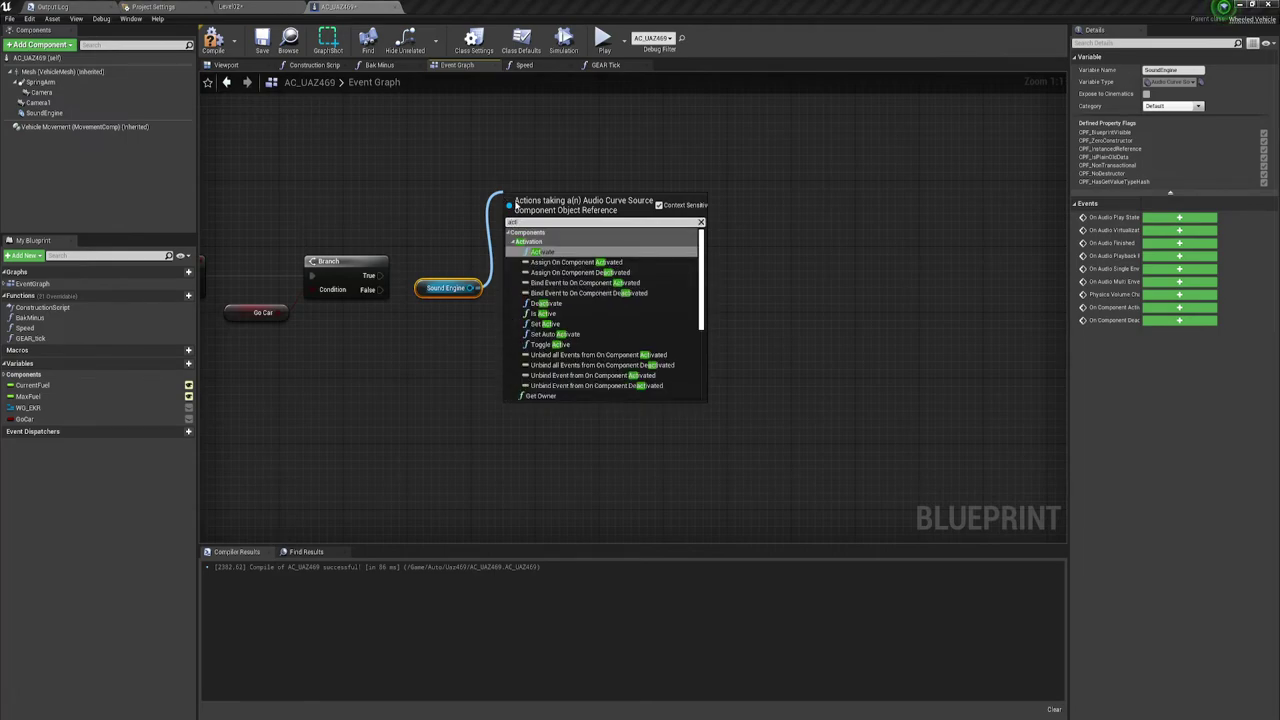
{"action": "left_click", "coordinate": [541, 251]}
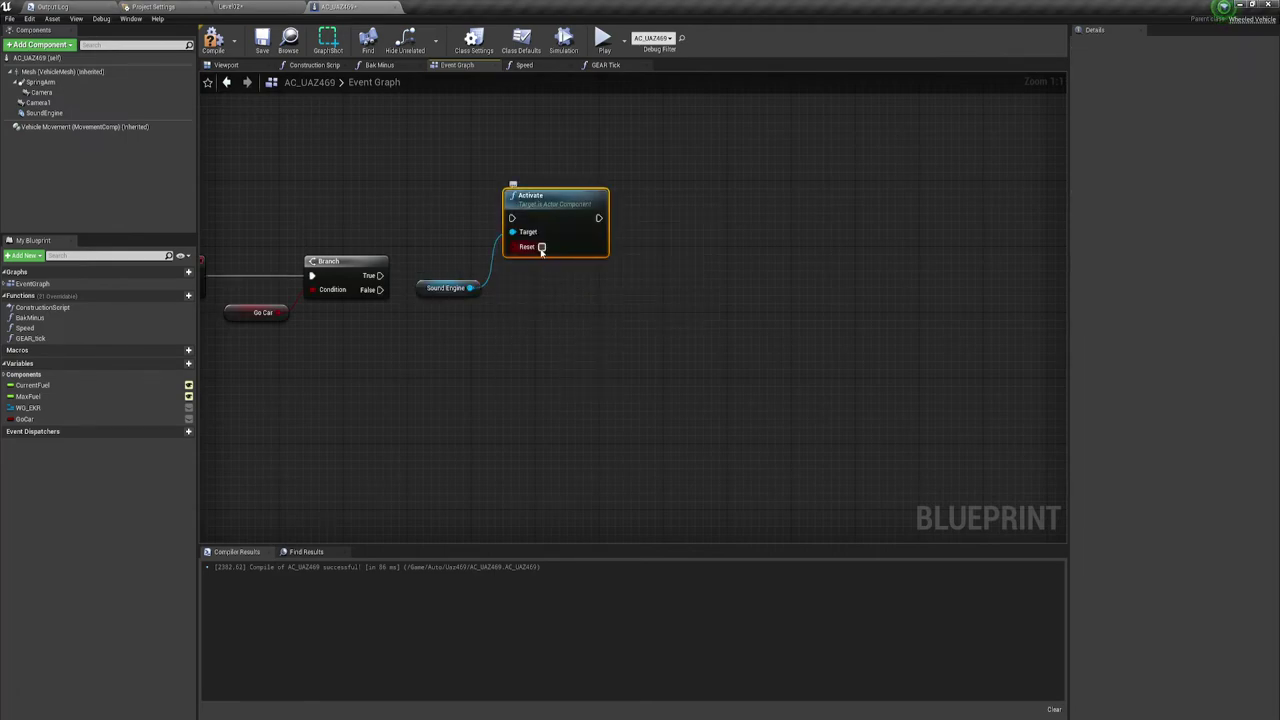
Wire the Branch's True output into Activate and move the Activate and Sound Engine nodes up.
{"action": "left_click_drag", "start_coordinate": [513, 218], "coordinate": [380, 275]}
{"action": "left_click_drag", "start_coordinate": [233, 300], "coordinate": [343, 312]}
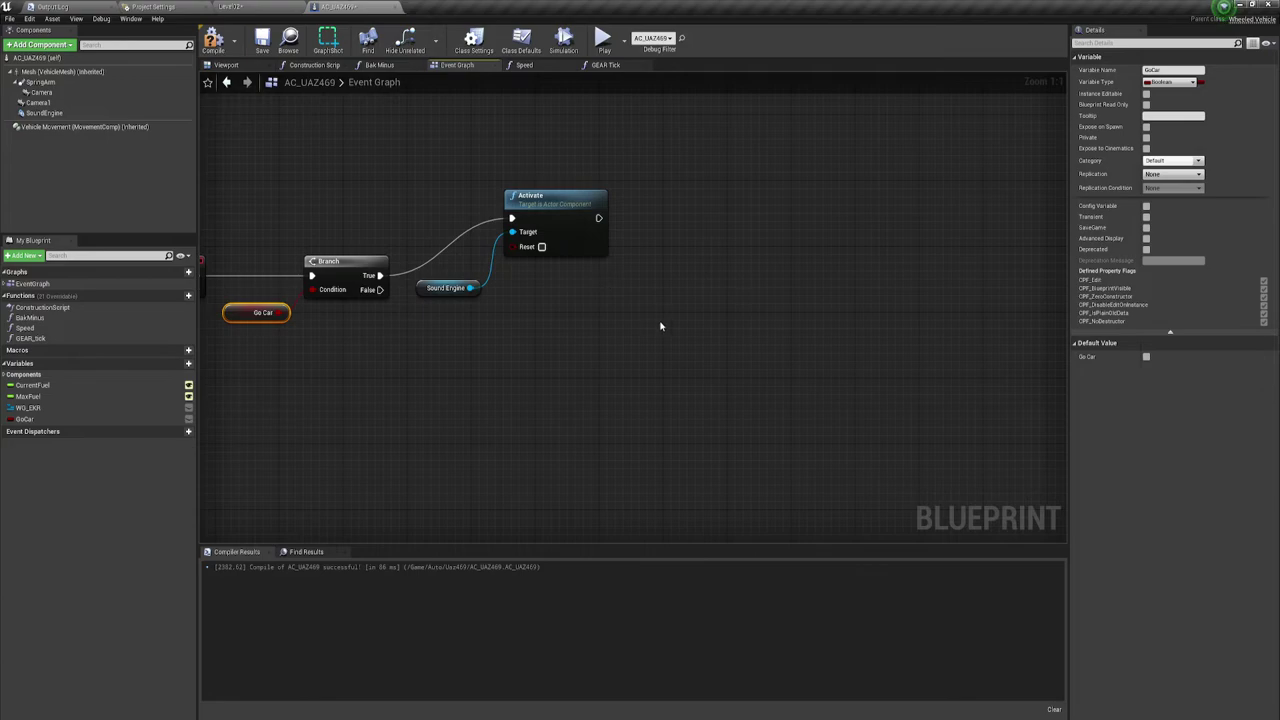
{"action": "right_click_drag", "start_coordinate": [660, 326], "coordinate": [604, 335]}
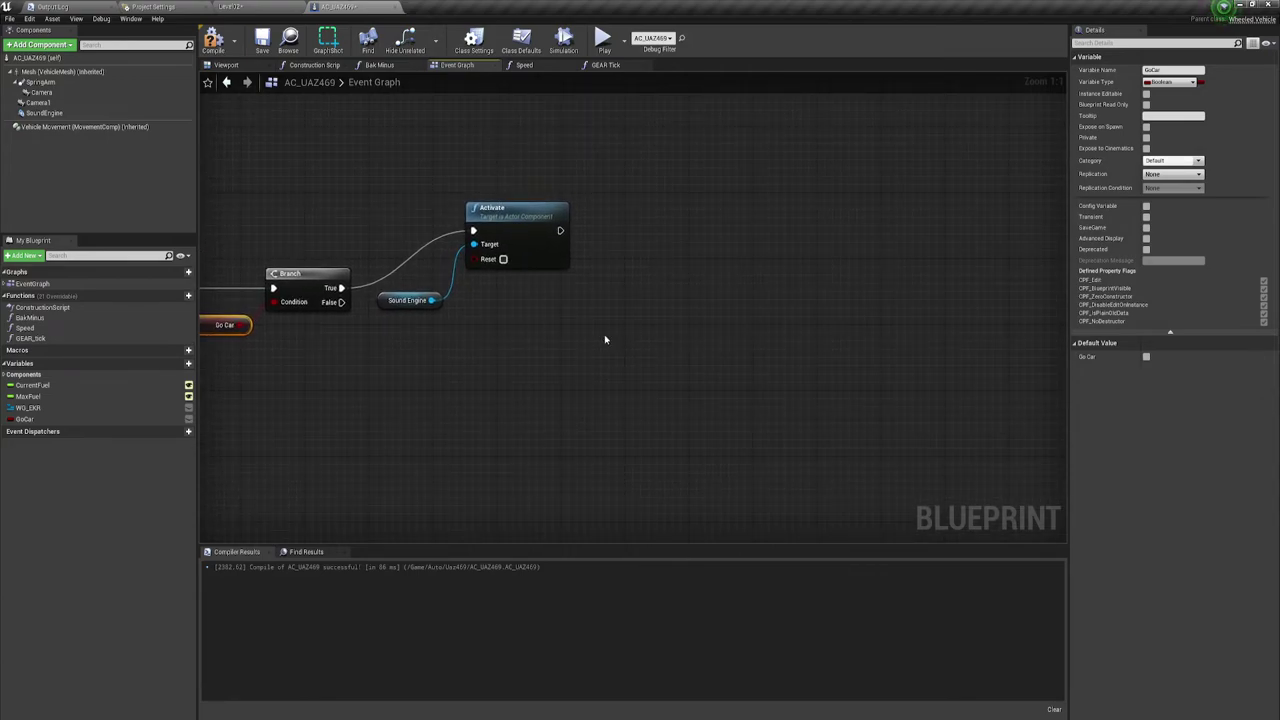
{"action": "left_click_drag", "start_coordinate": [489, 307], "coordinate": [399, 196]}
{"action": "left_click_drag", "start_coordinate": [520, 212], "coordinate": [520, 204]}
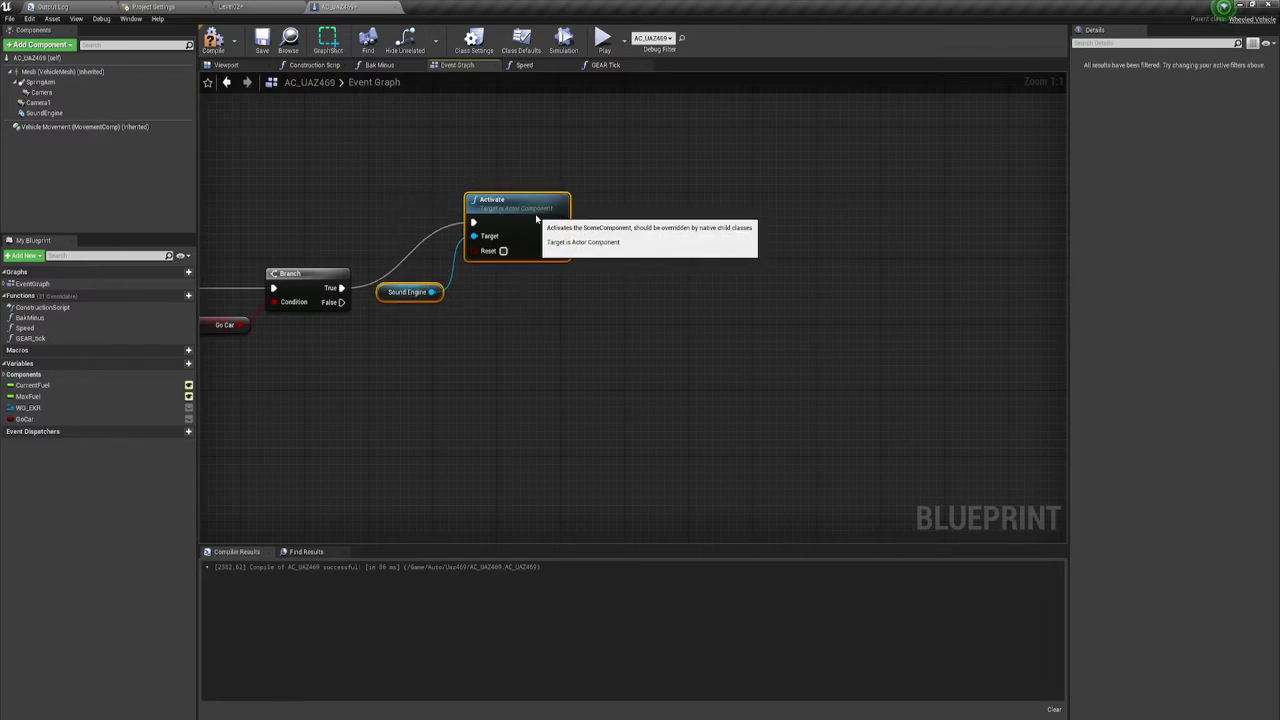
{"action": "right_click_drag", "start_coordinate": [675, 344], "coordinate": [591, 343]}
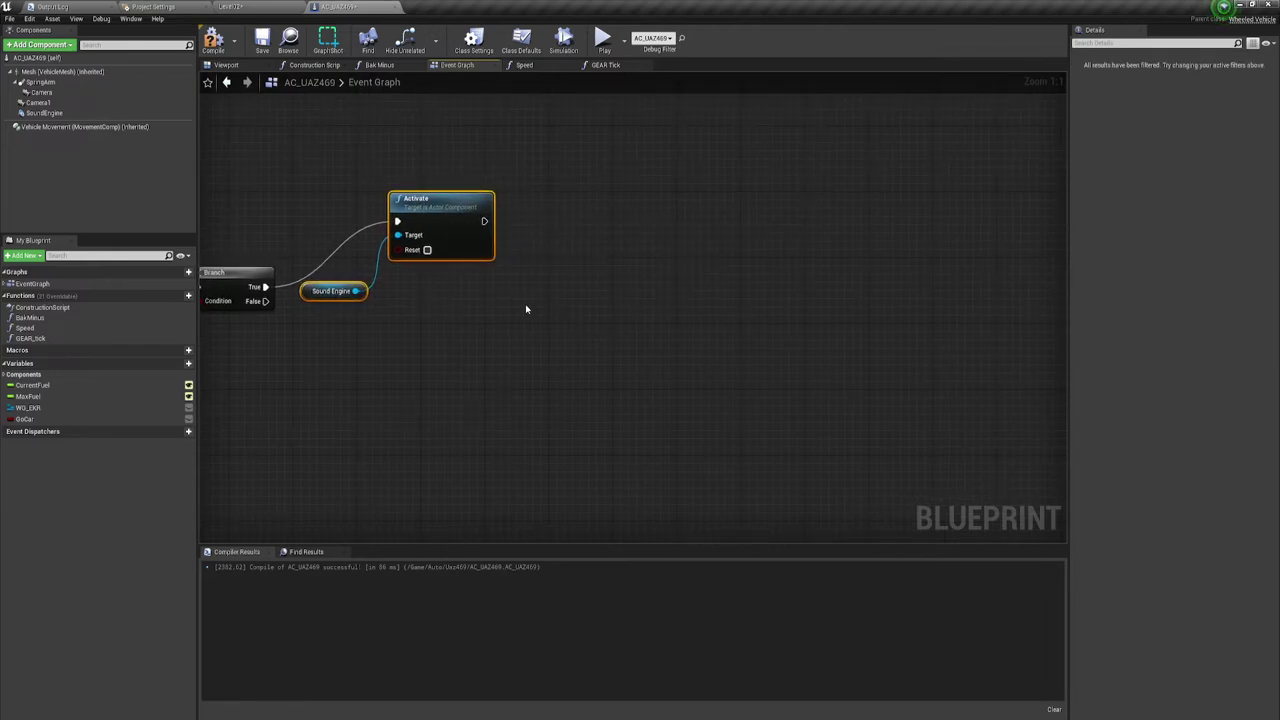
{"action": "left_click_drag", "start_coordinate": [355, 291], "coordinate": [598, 222]}
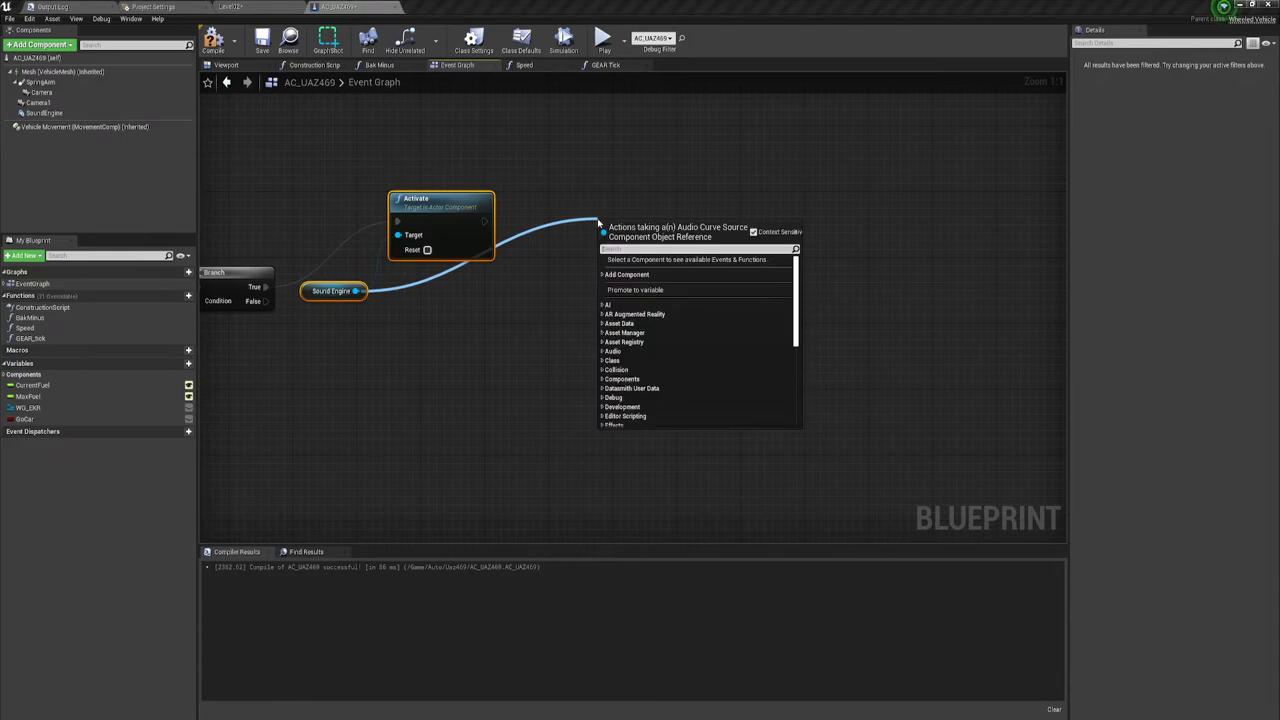
Add a Set Float Parameter node on Sound Engine with In Name RPM.
{"action": "type", "text": "se"}
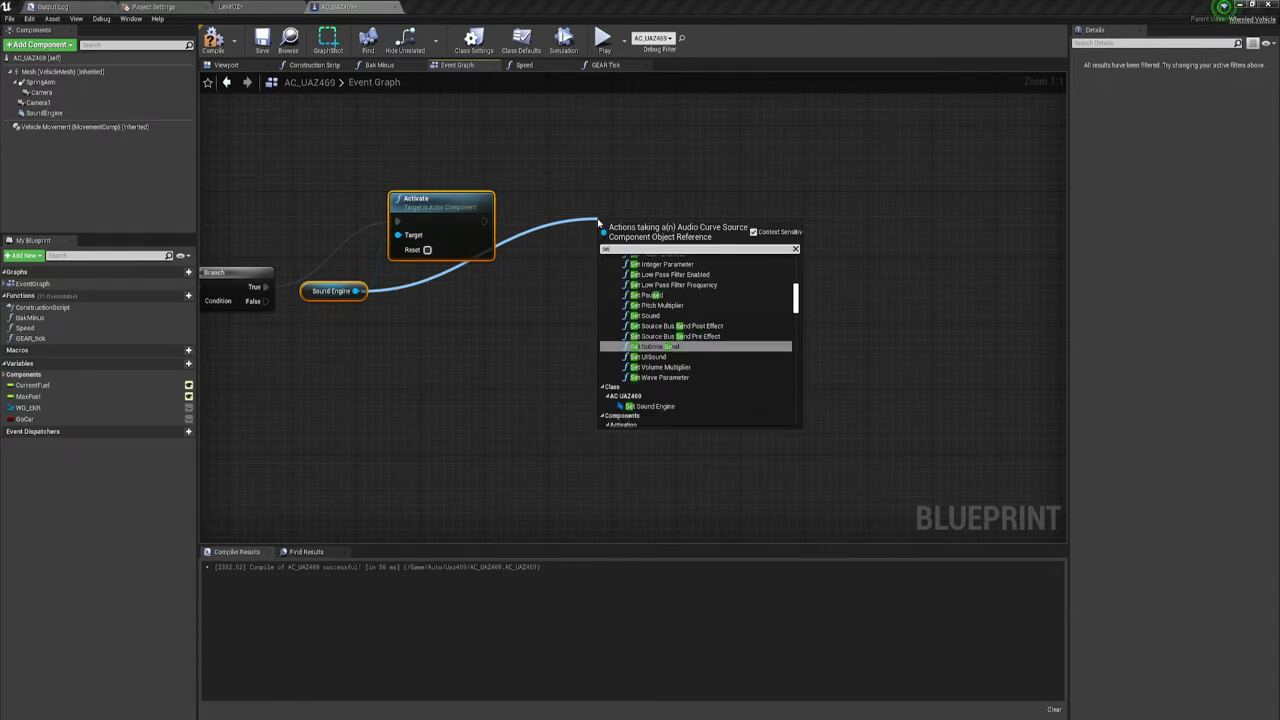
{"action": "type", "text": "t"}
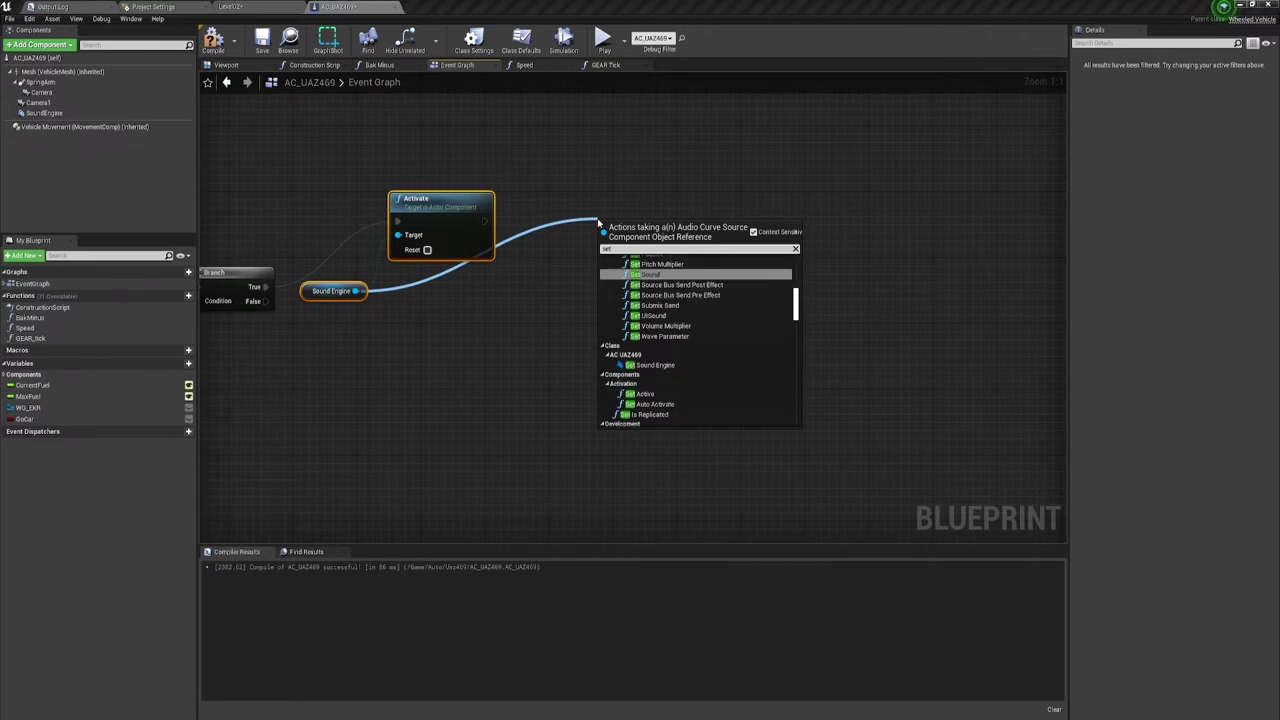
{"action": "type", "text": "float"}
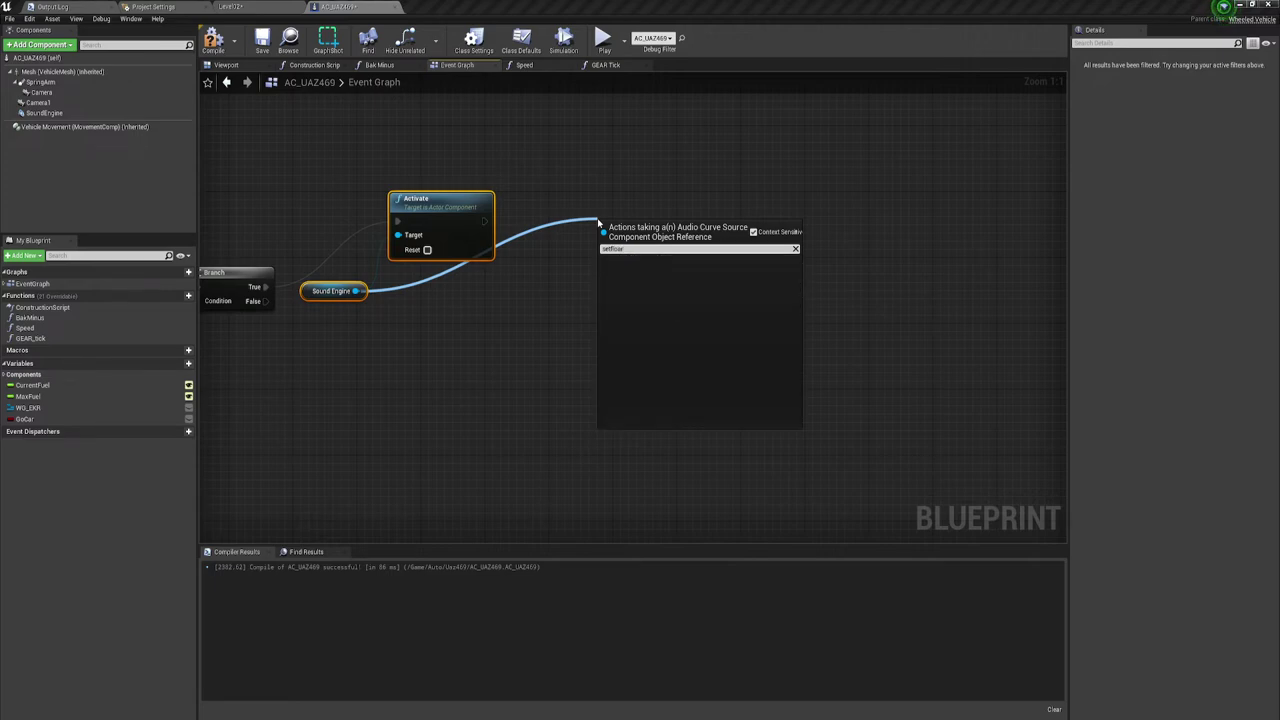
{"action": "key", "text": "BackSpace"}
{"action": "type", "text": "t"}
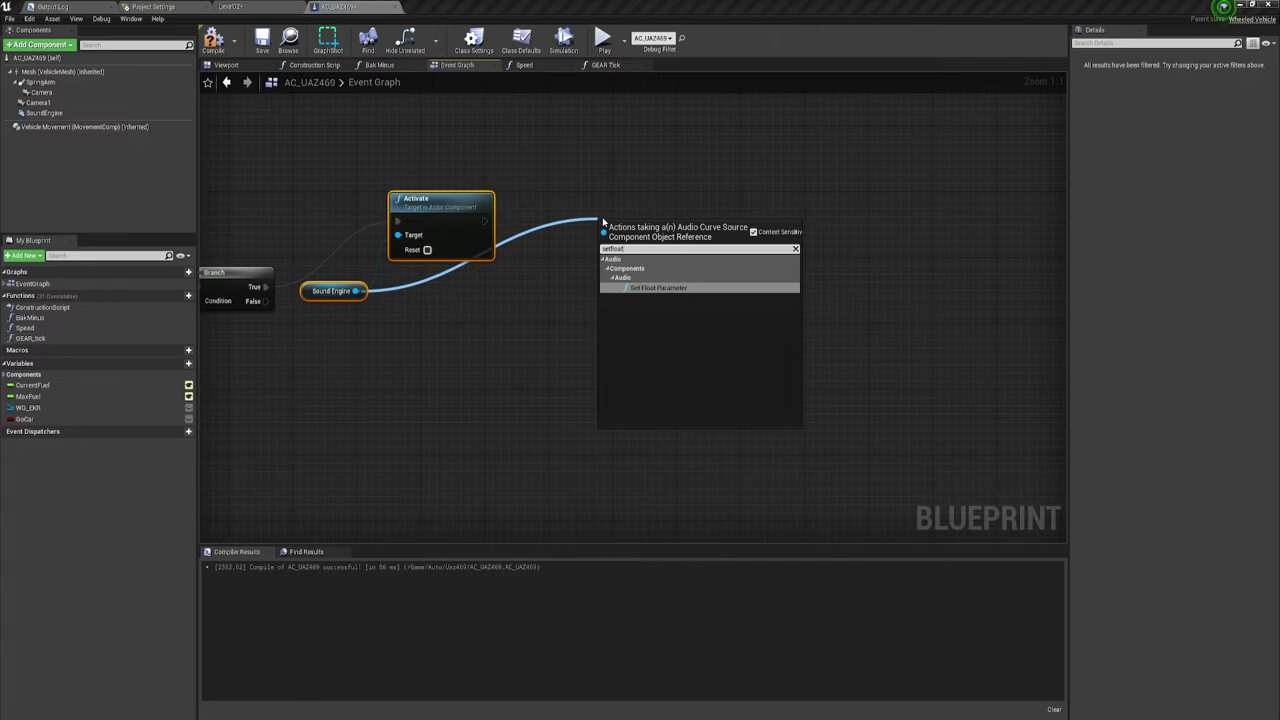
{"action": "left_click", "coordinate": [659, 288]}
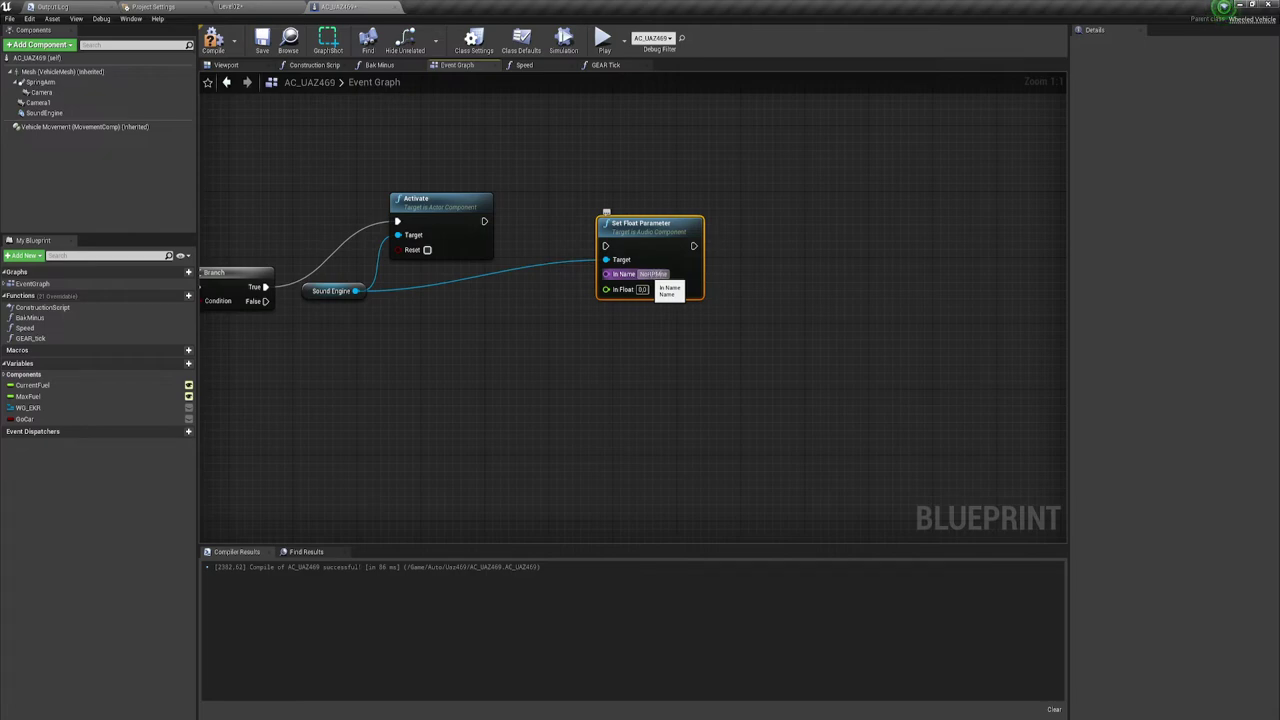
{"action": "type", "text": "Rpm"}
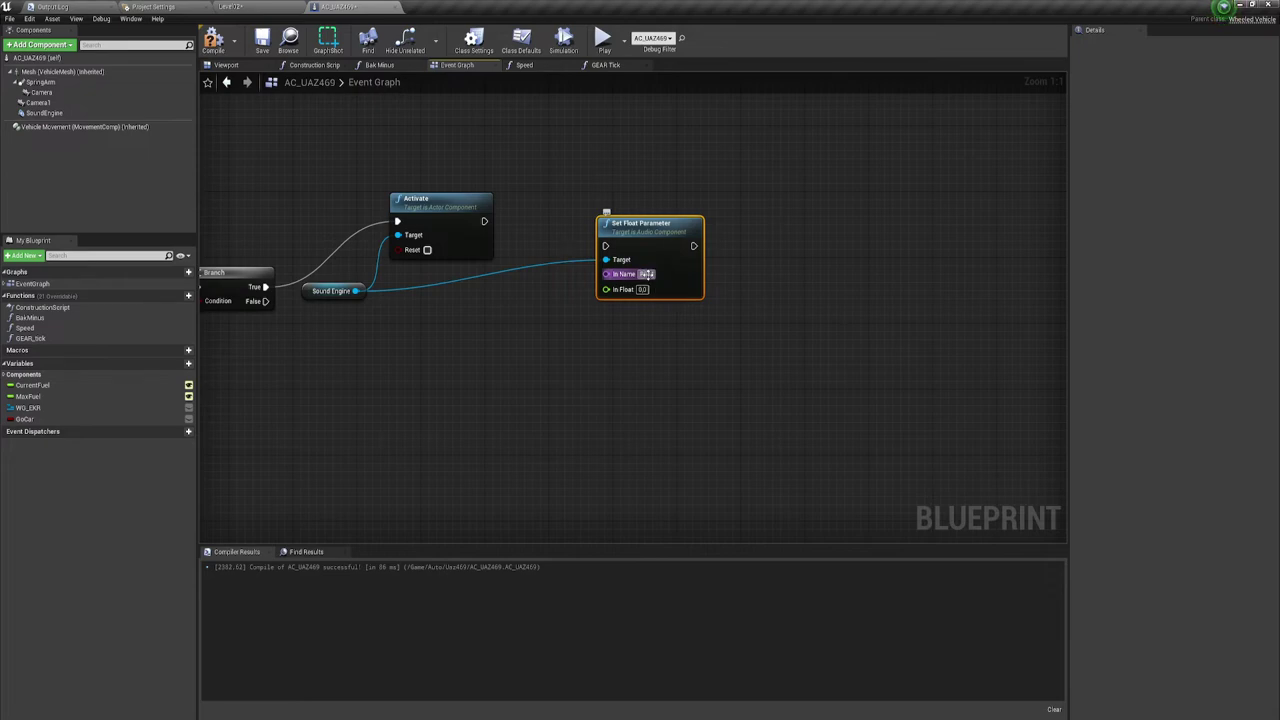
{"action": "left_click", "coordinate": [651, 321]}
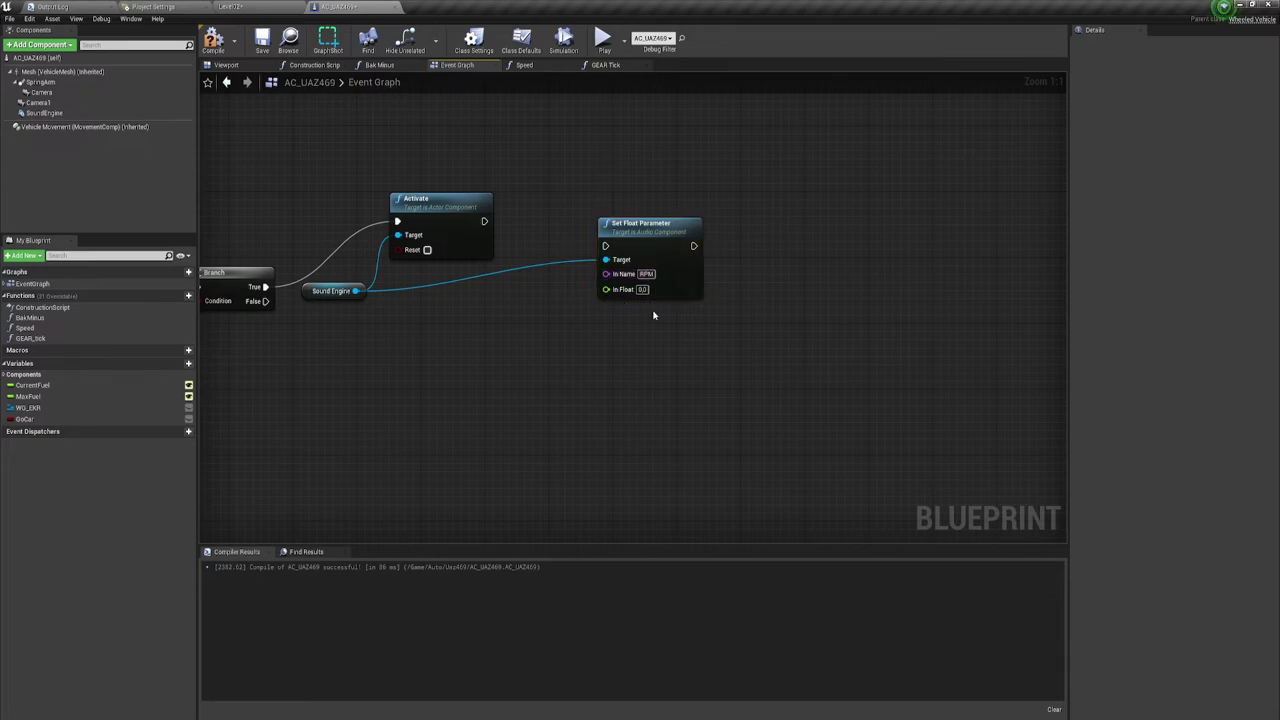
Move the Set Float Parameter node up-right and add a Vehicle Movement reference.
{"action": "left_click", "coordinate": [646, 290]}
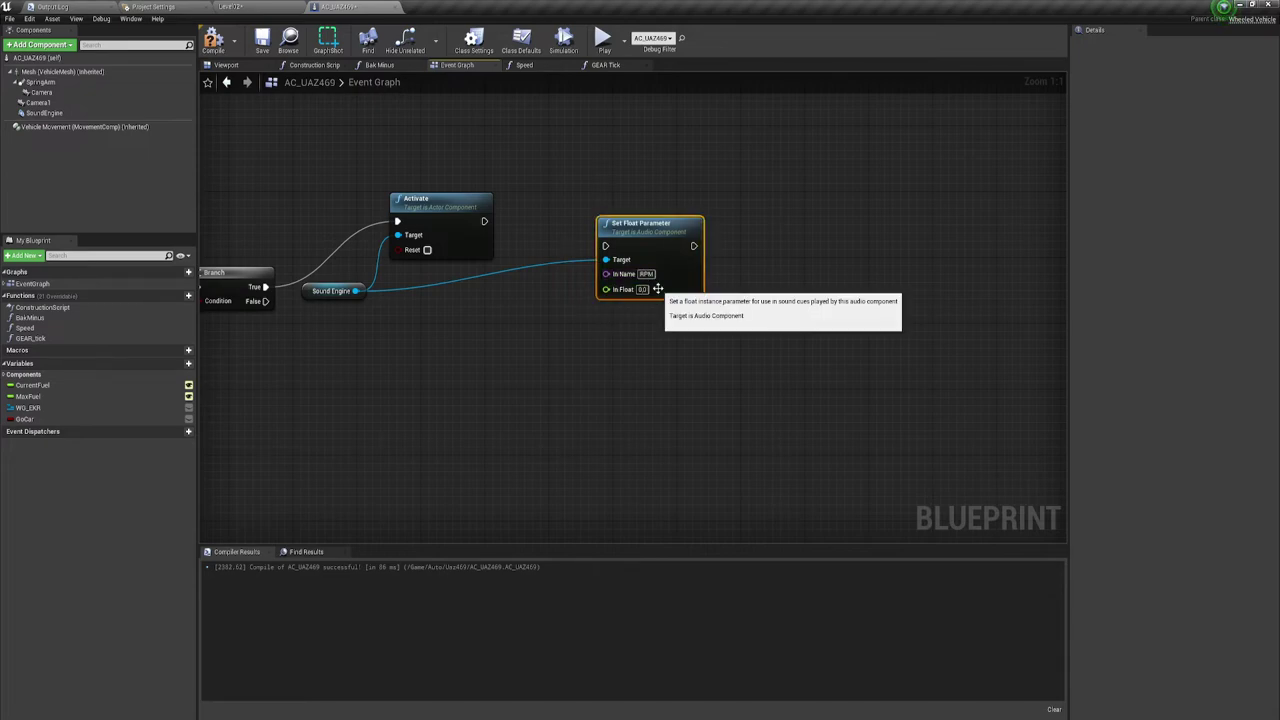
{"action": "left_click_drag", "start_coordinate": [661, 234], "coordinate": [763, 208]}
{"action": "right_click_drag", "start_coordinate": [547, 304], "coordinate": [595, 301]}
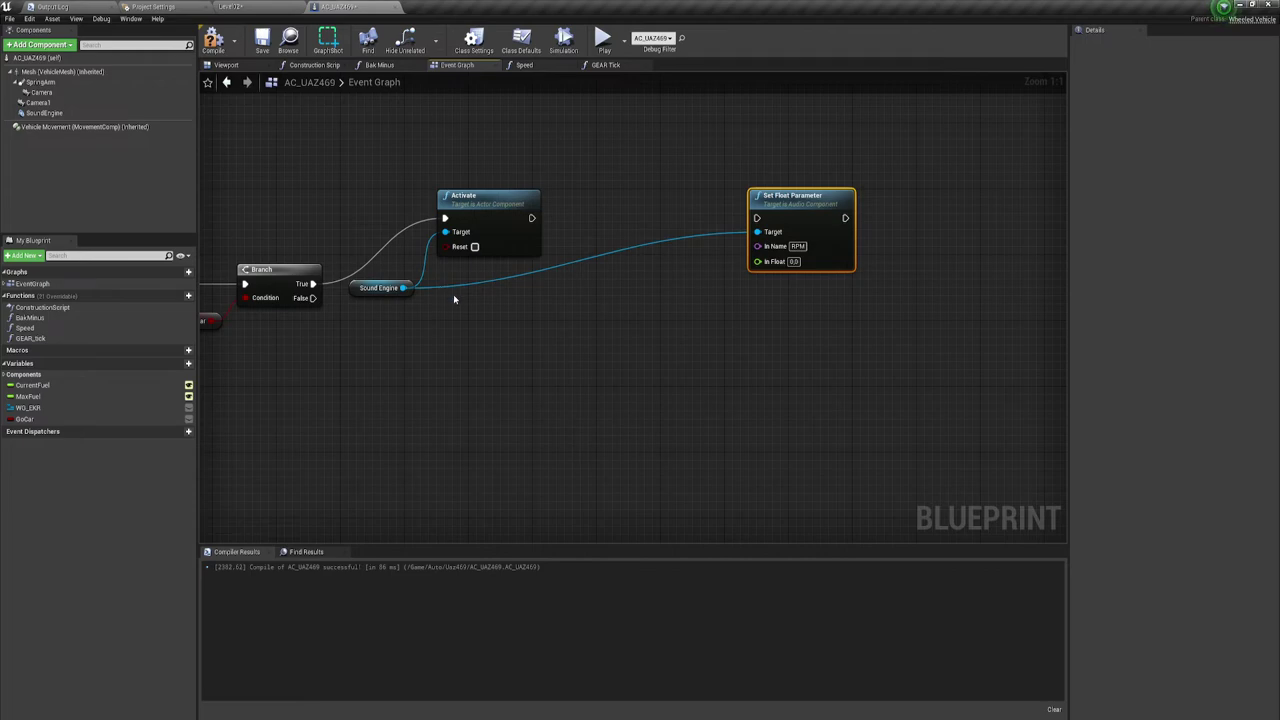
{"action": "left_click_drag", "start_coordinate": [80, 127], "coordinate": [431, 298]}
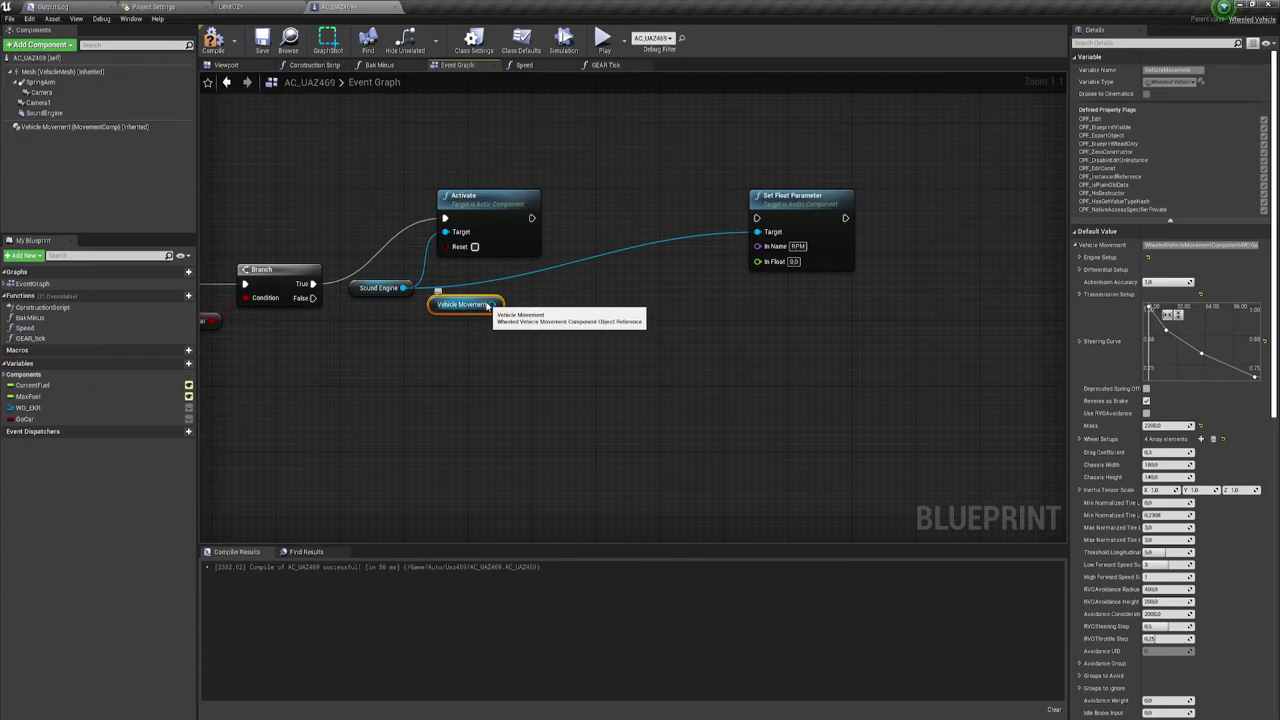
Add a Get Forward Speed node from Vehicle Movement and pass it through an ABS node.
{"action": "left_click_drag", "start_coordinate": [488, 305], "coordinate": [538, 285]}
{"action": "type", "text": "g"}
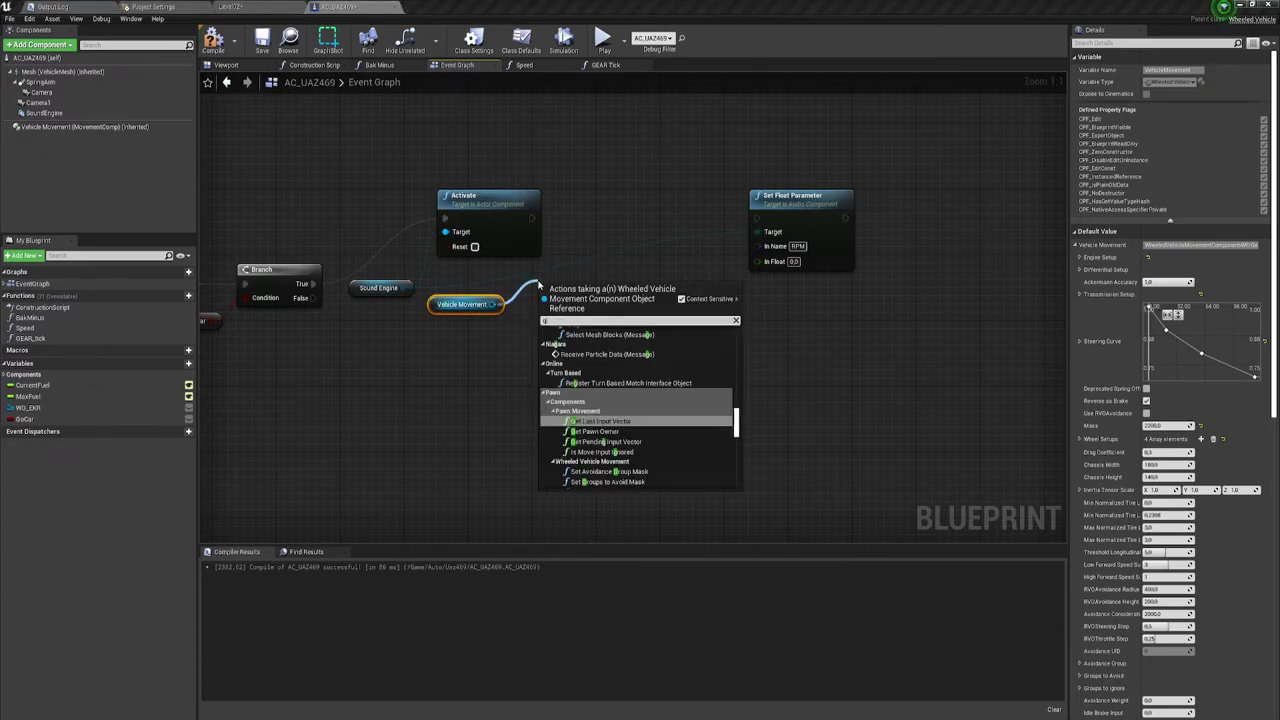
{"action": "type", "text": "et fo"}
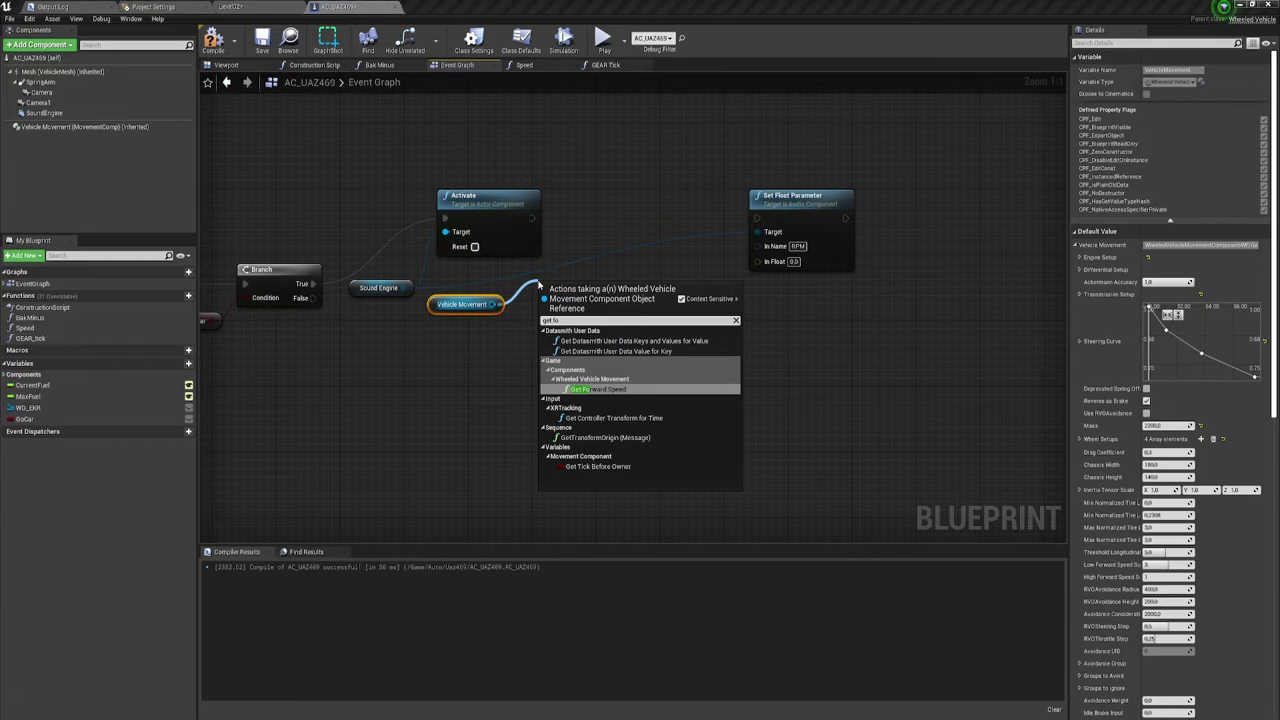
{"action": "left_click", "coordinate": [594, 390]}
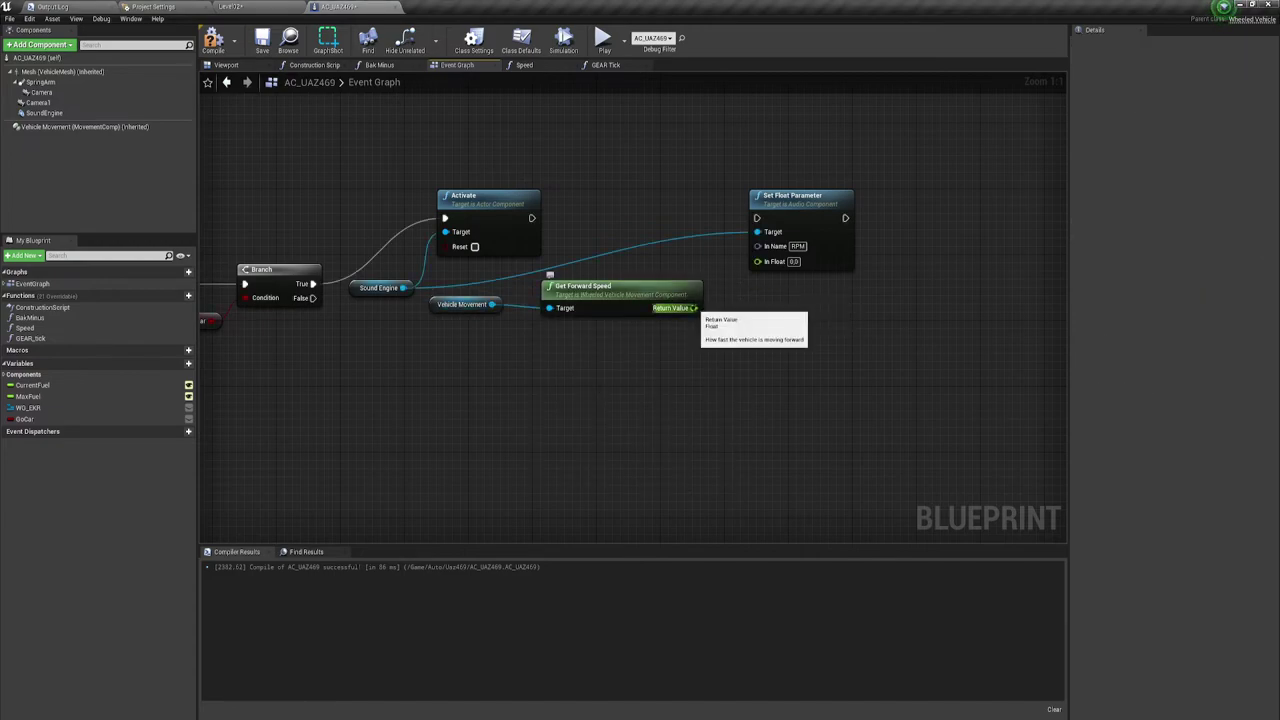
{"action": "left_click_drag", "start_coordinate": [694, 308], "coordinate": [621, 340]}
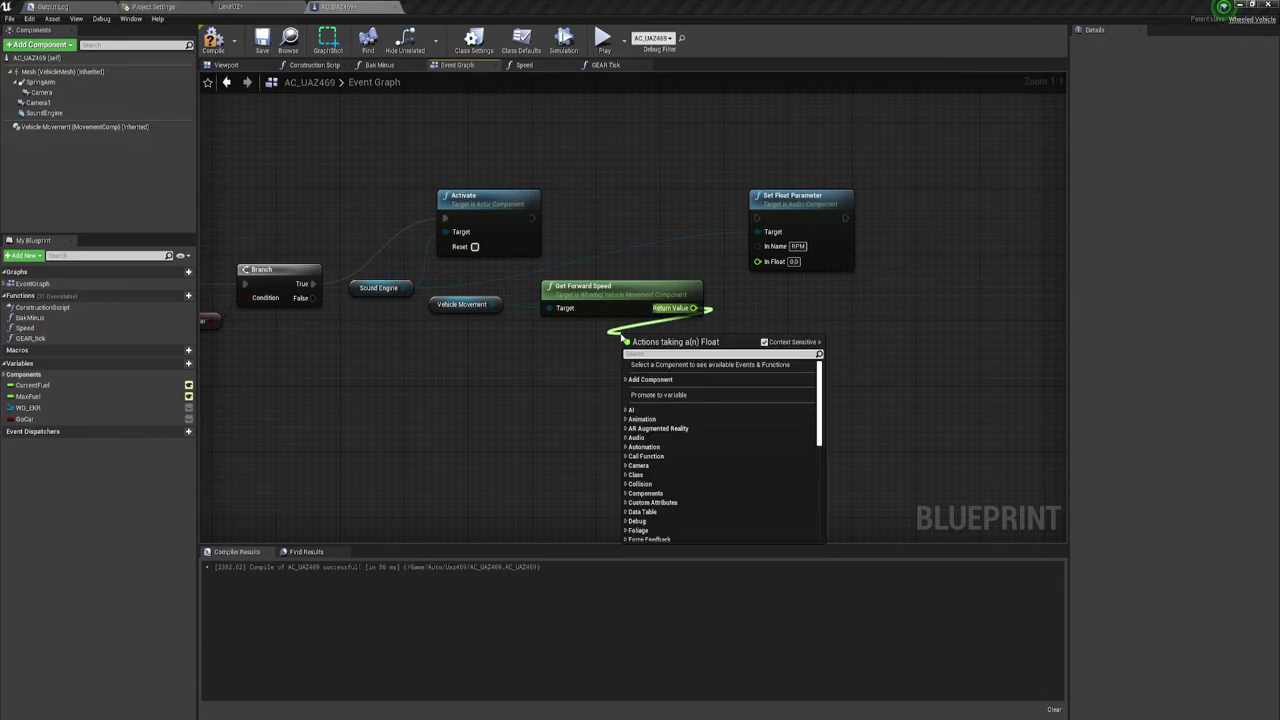
{"action": "type", "text": "a"}
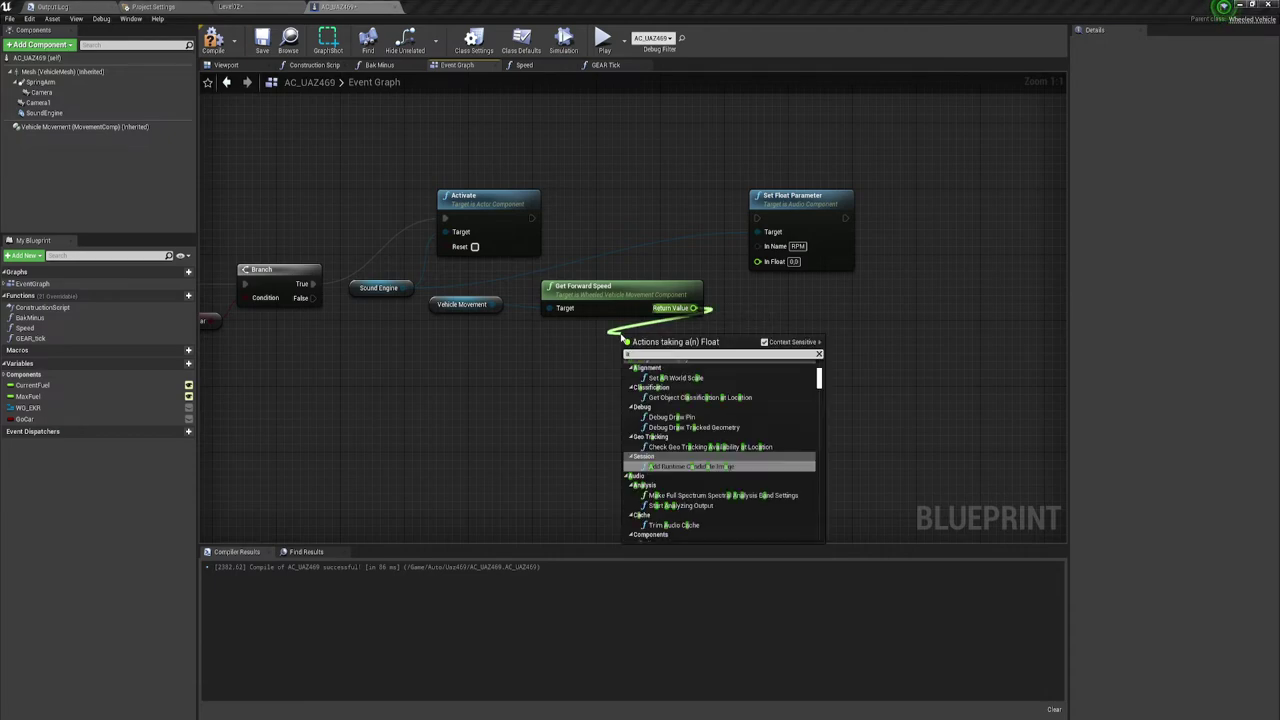
{"action": "type", "text": "bs"}
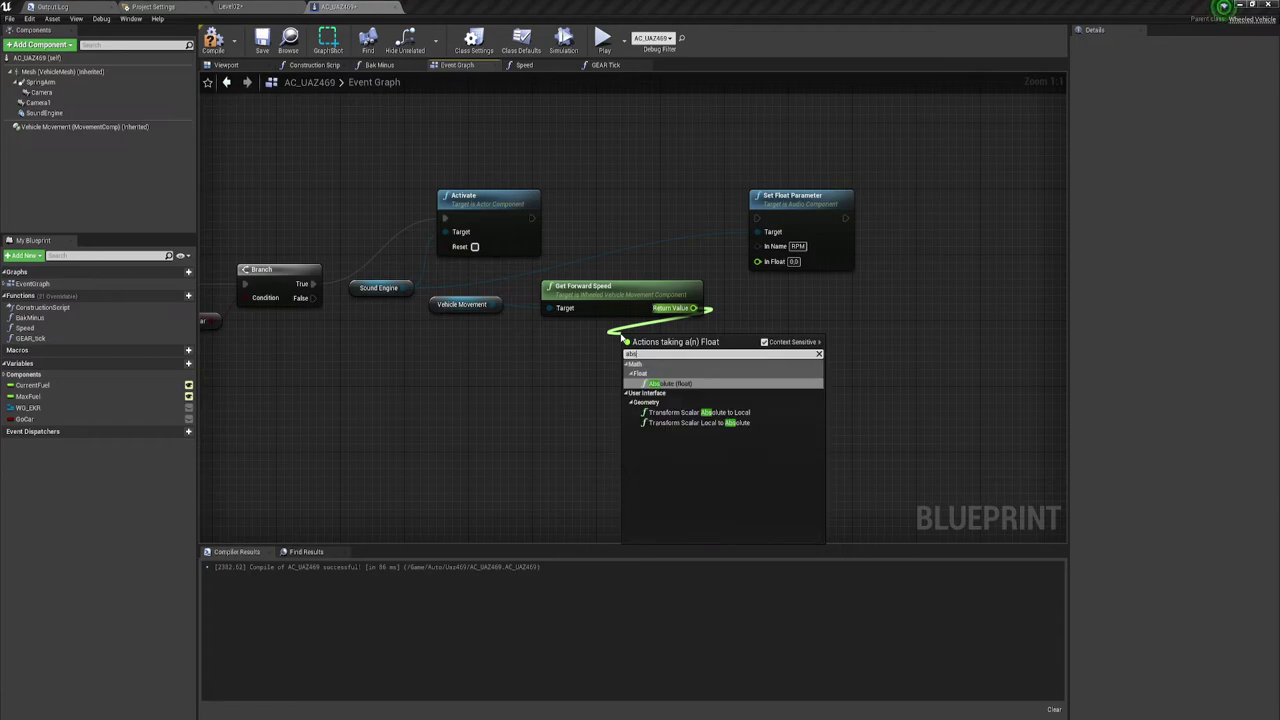
{"action": "left_click", "coordinate": [680, 383]}
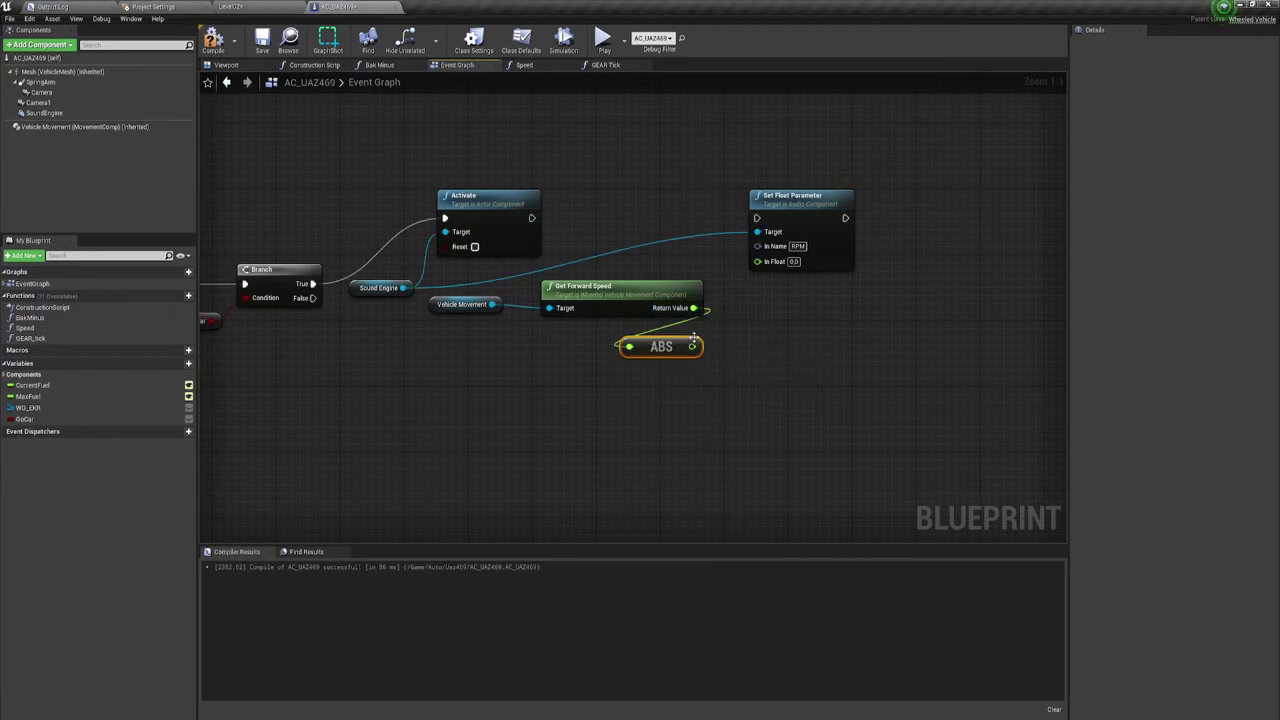
Wire ABS into In Float and run Set Float Parameter after Activate.
{"action": "left_click_drag", "start_coordinate": [692, 346], "coordinate": [764, 261]}
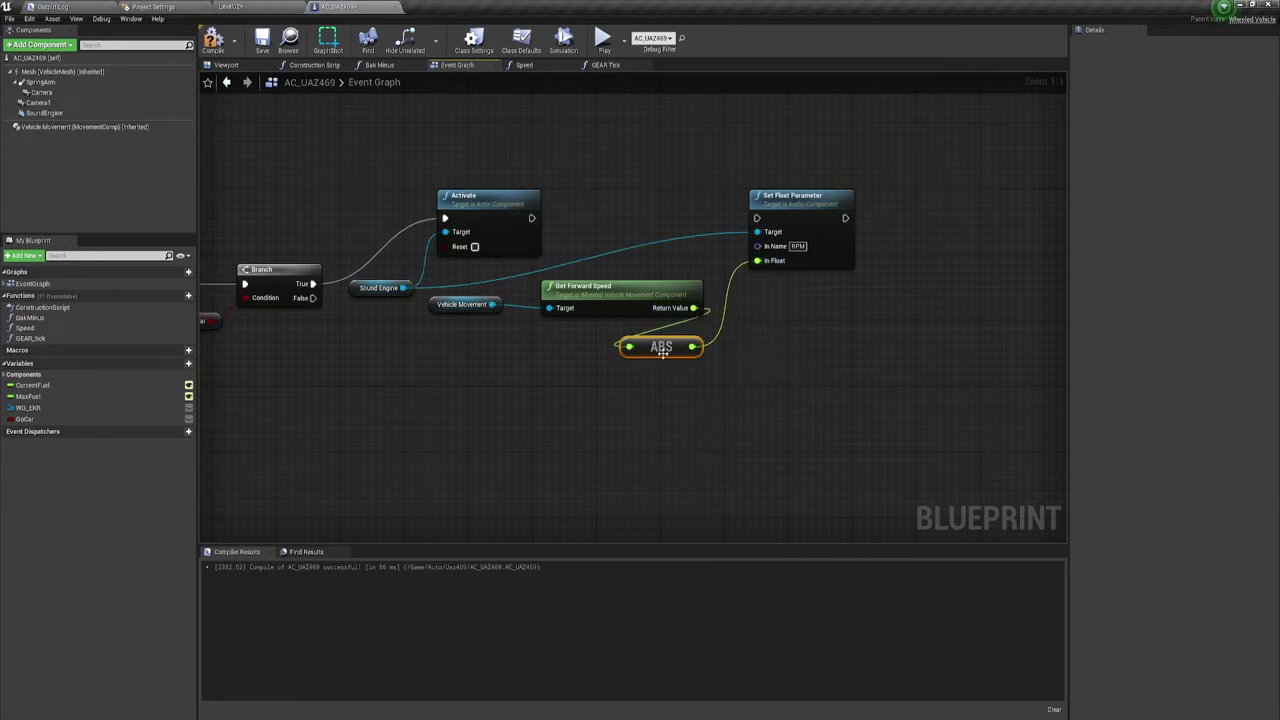
{"action": "left_click_drag", "start_coordinate": [662, 352], "coordinate": [662, 336]}
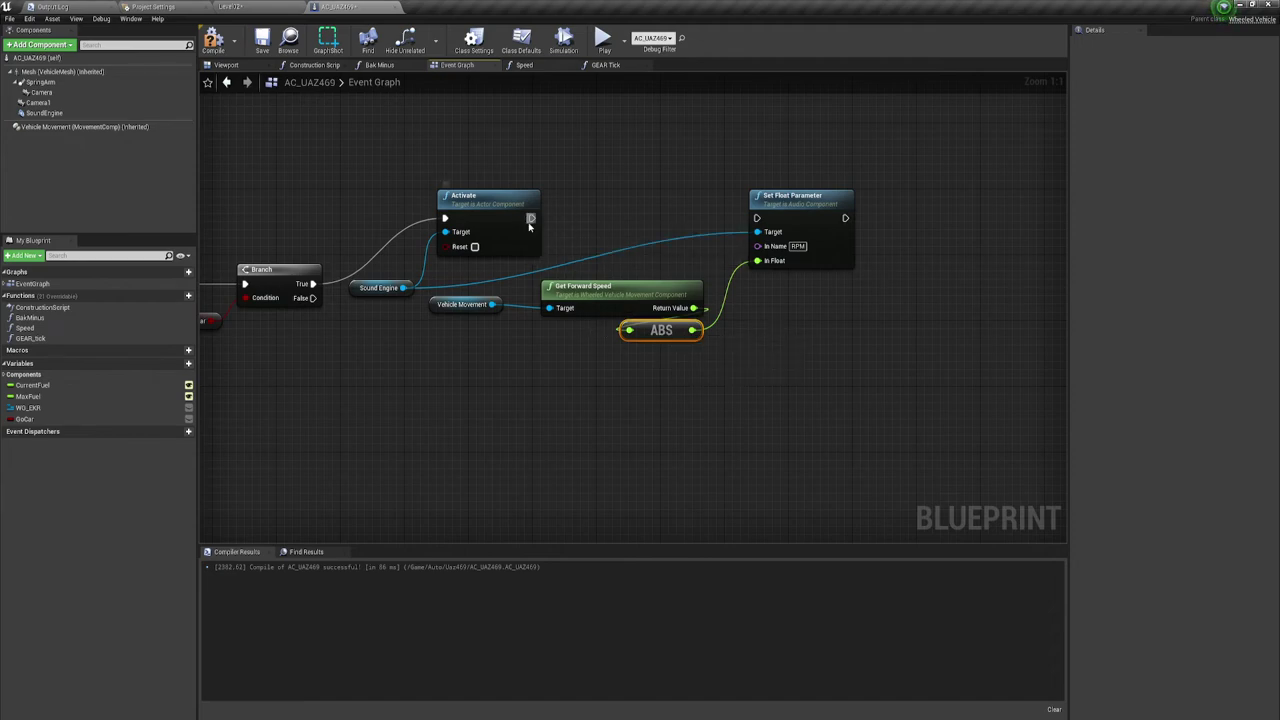
{"action": "left_click_drag", "start_coordinate": [531, 218], "coordinate": [757, 218]}
{"action": "right_click_drag", "start_coordinate": [619, 288], "coordinate": [772, 275]}
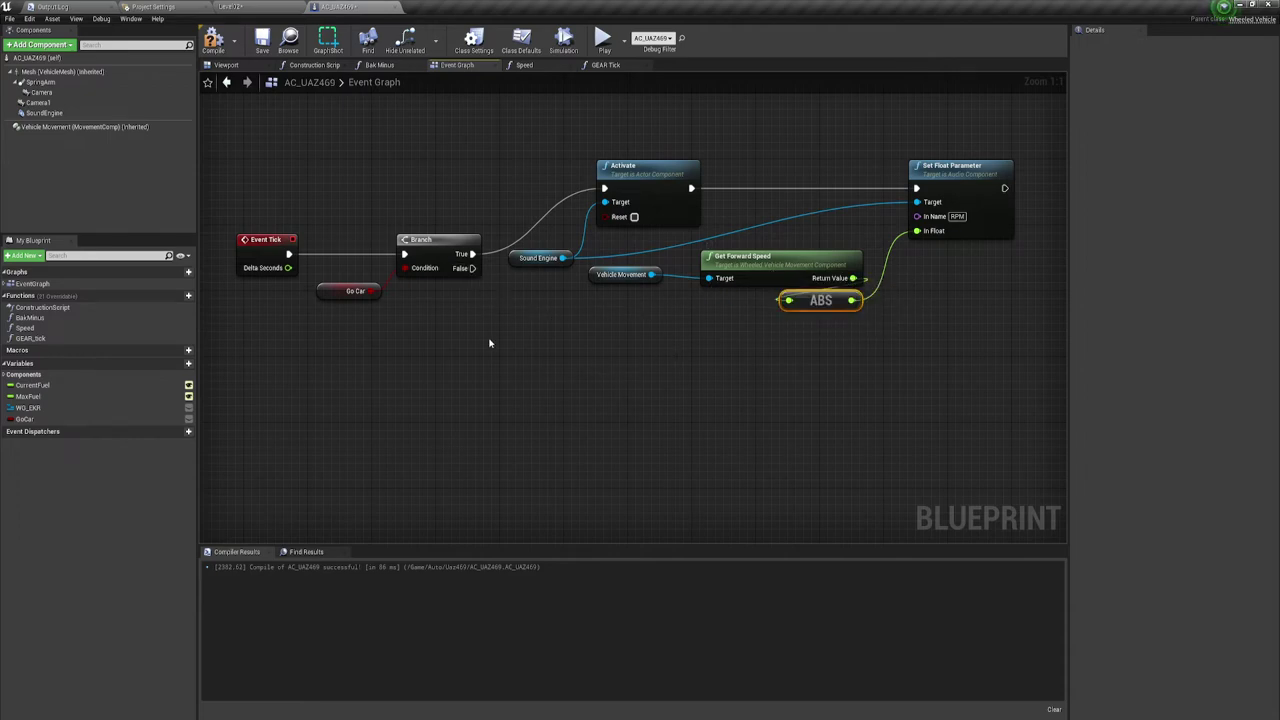
Add a Deactivate node for Sound Engine and shift the Branch slightly left.
{"action": "left_click_drag", "start_coordinate": [563, 258], "coordinate": [589, 355]}
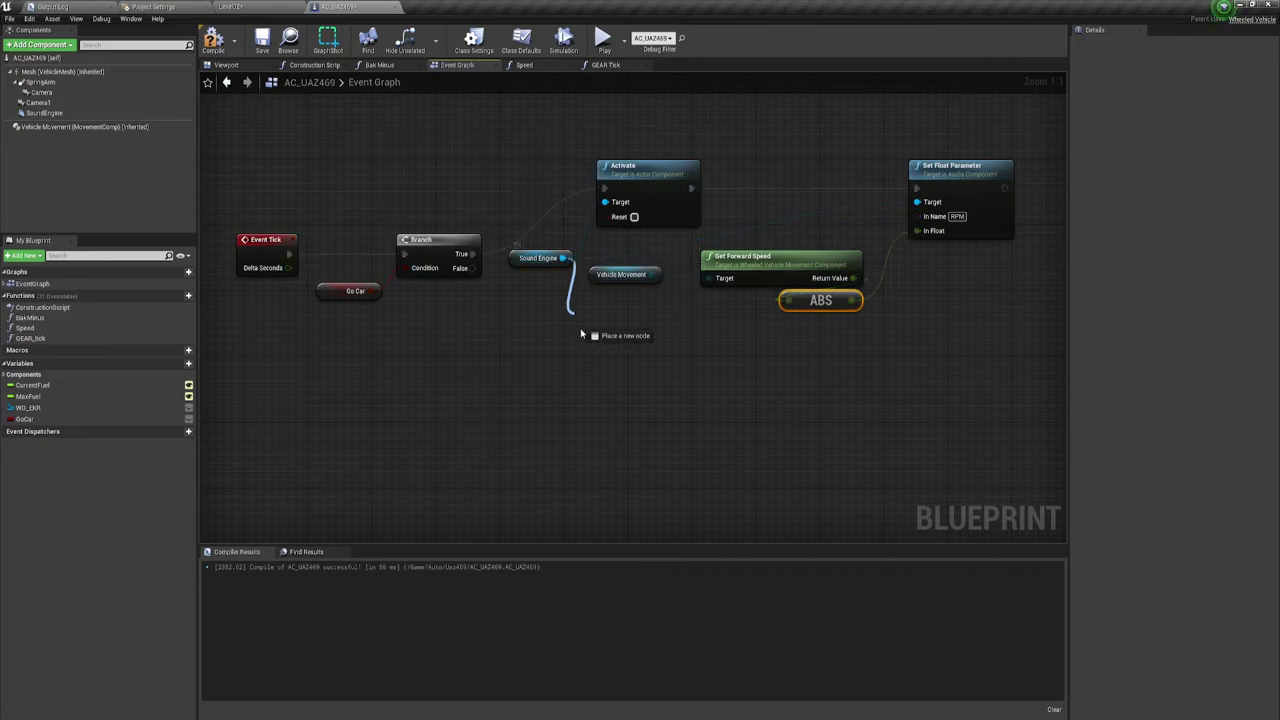
{"action": "type", "text": "deact"}
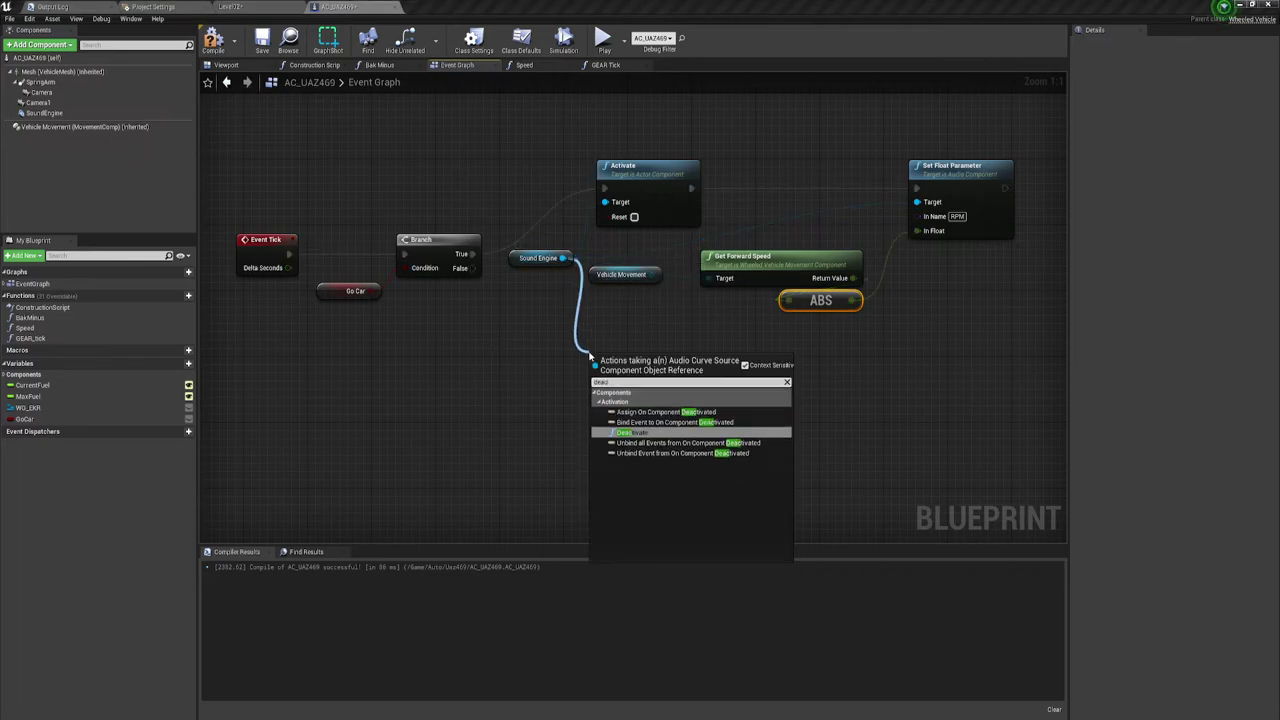
{"action": "key", "text": "Return"}
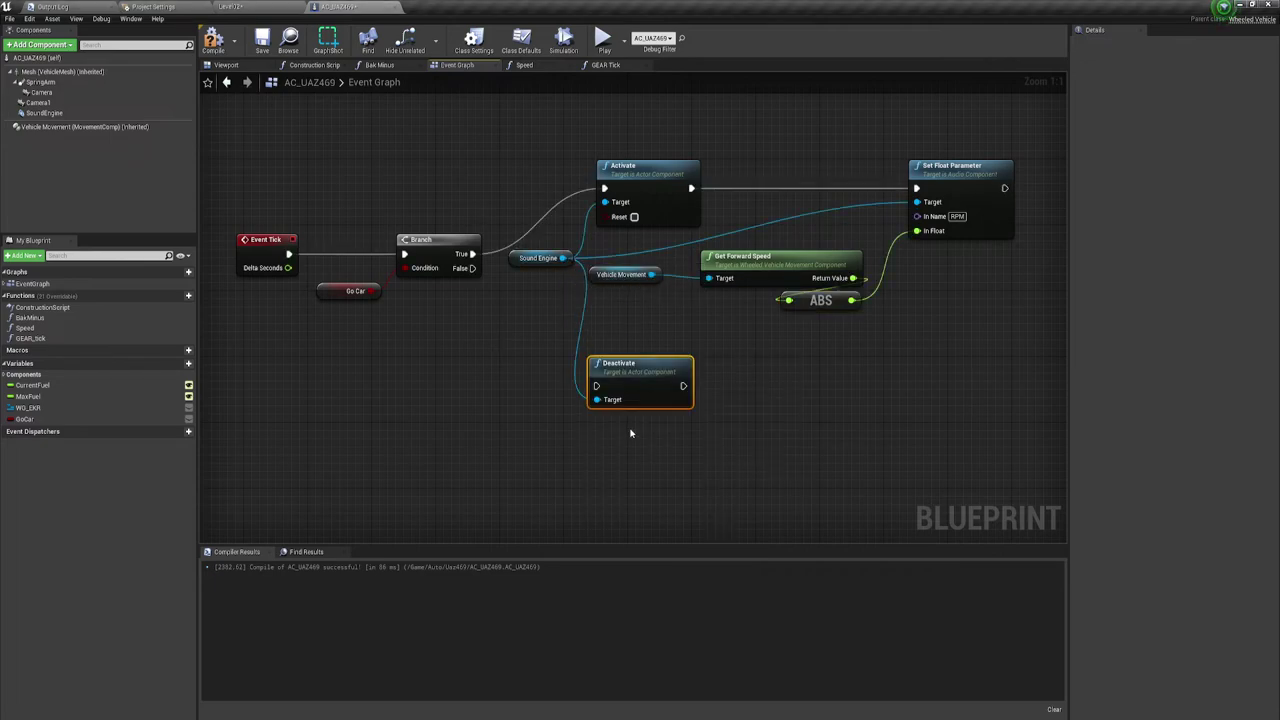
{"action": "left_click_drag", "start_coordinate": [470, 265], "coordinate": [597, 386]}
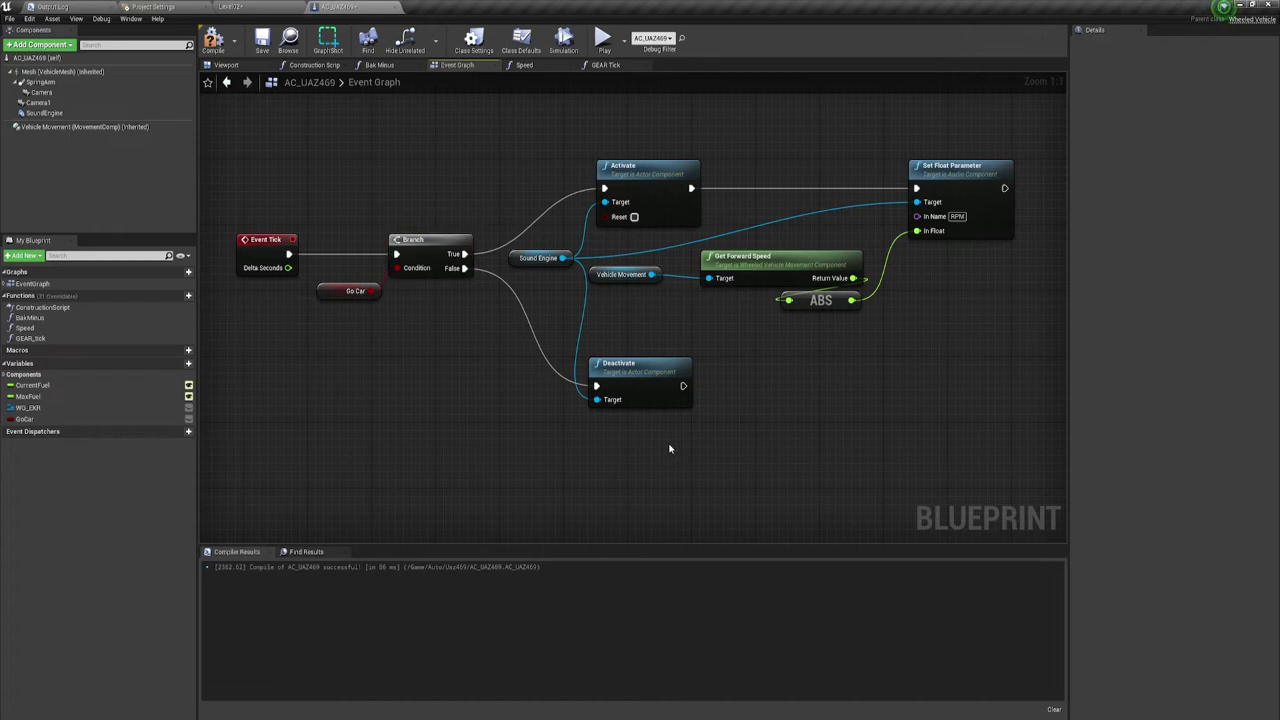
Select the Get Forward Speed, ABS and Set Float Parameter nodes together.
{"action": "right_click_drag", "start_coordinate": [707, 408], "coordinate": [597, 440]}
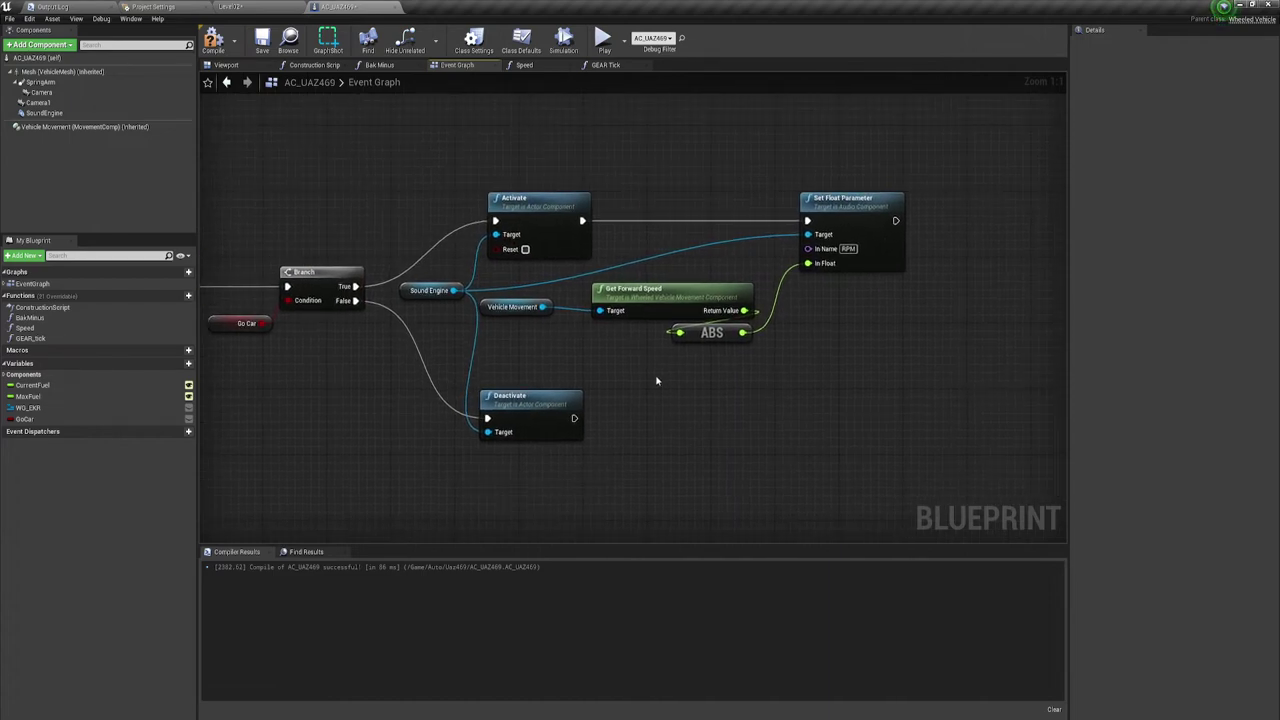
{"action": "mouse_move", "coordinate": [636, 355]}
{"action": "left_mouse_down"}
{"action": "mouse_move", "coordinate": [850, 247]}
{"action": "mouse_move", "coordinate": [725, 272]}
{"action": "left_mouse_up"}
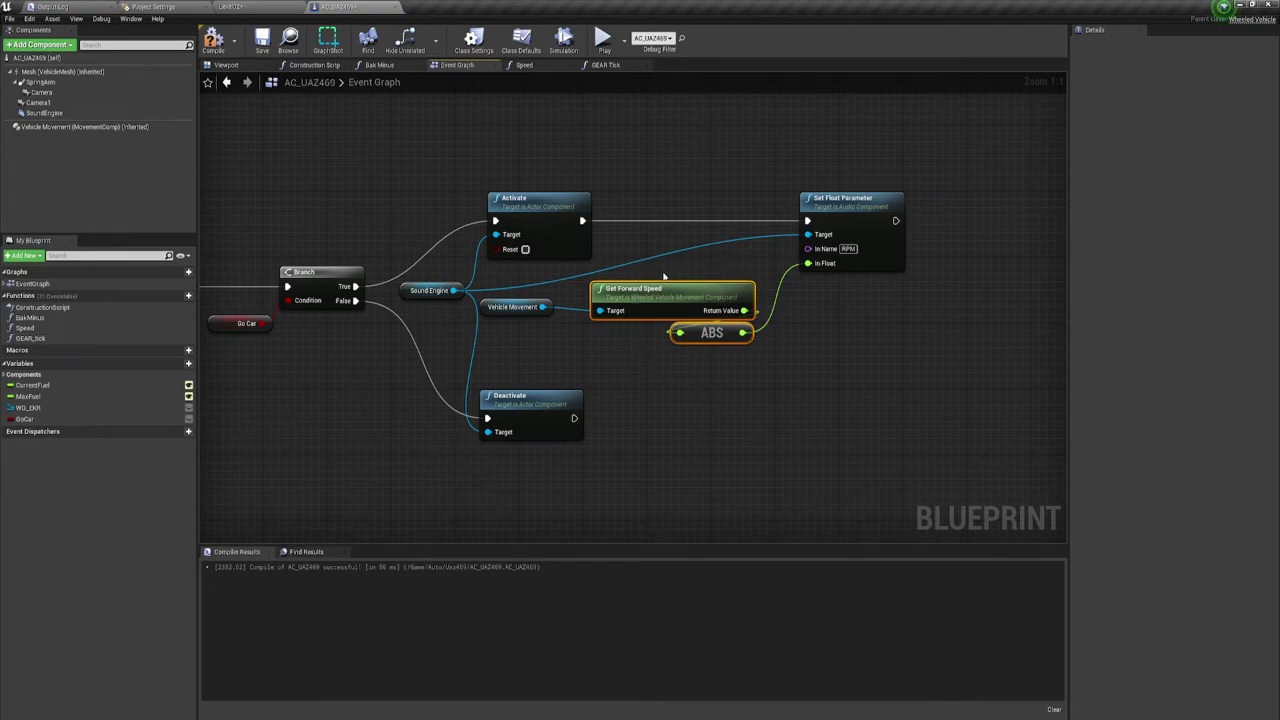
{"action": "right_click_drag", "start_coordinate": [779, 367], "coordinate": [655, 380]}
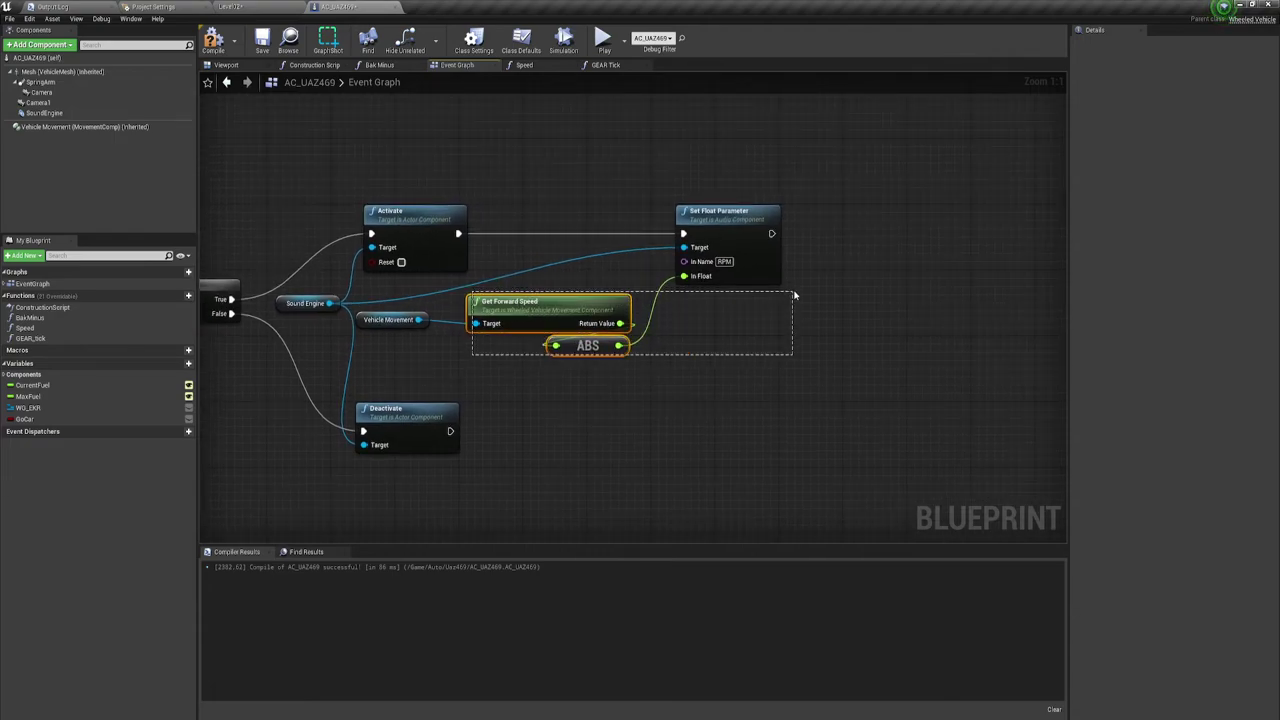
{"action": "left_click_drag", "start_coordinate": [783, 288], "coordinate": [836, 193]}
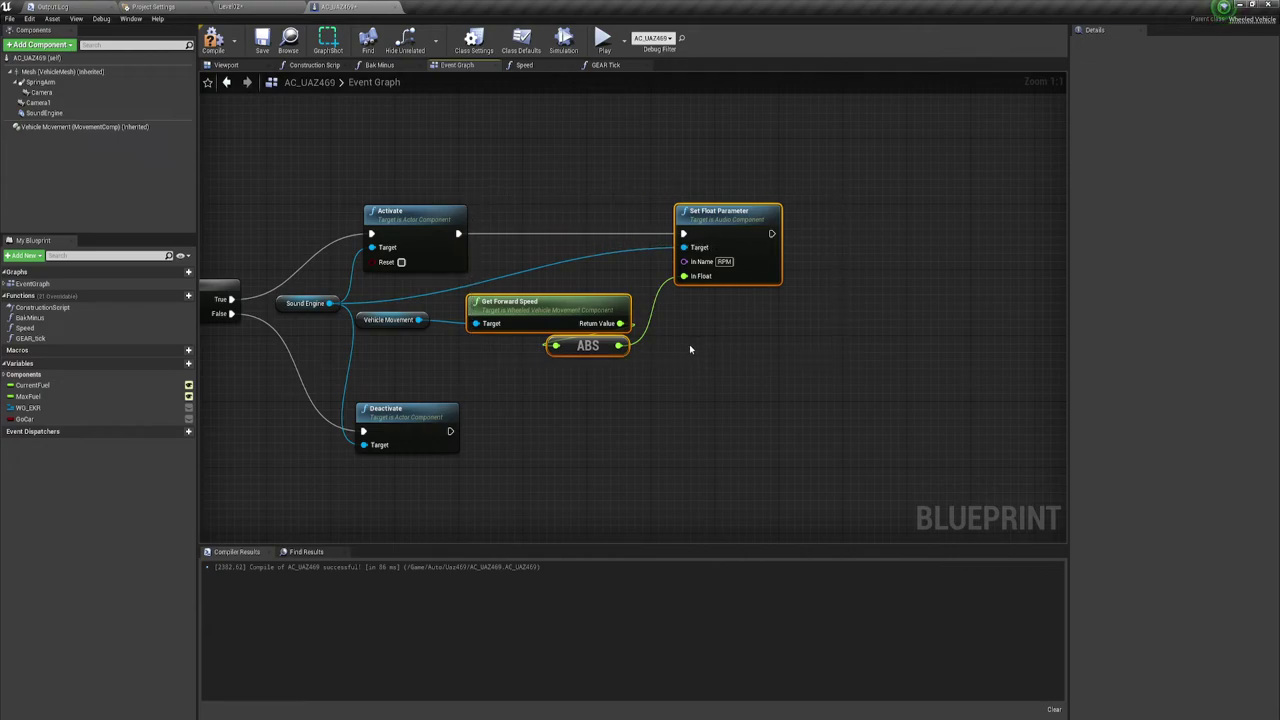
{"action": "right_click_drag", "start_coordinate": [795, 352], "coordinate": [904, 349]}
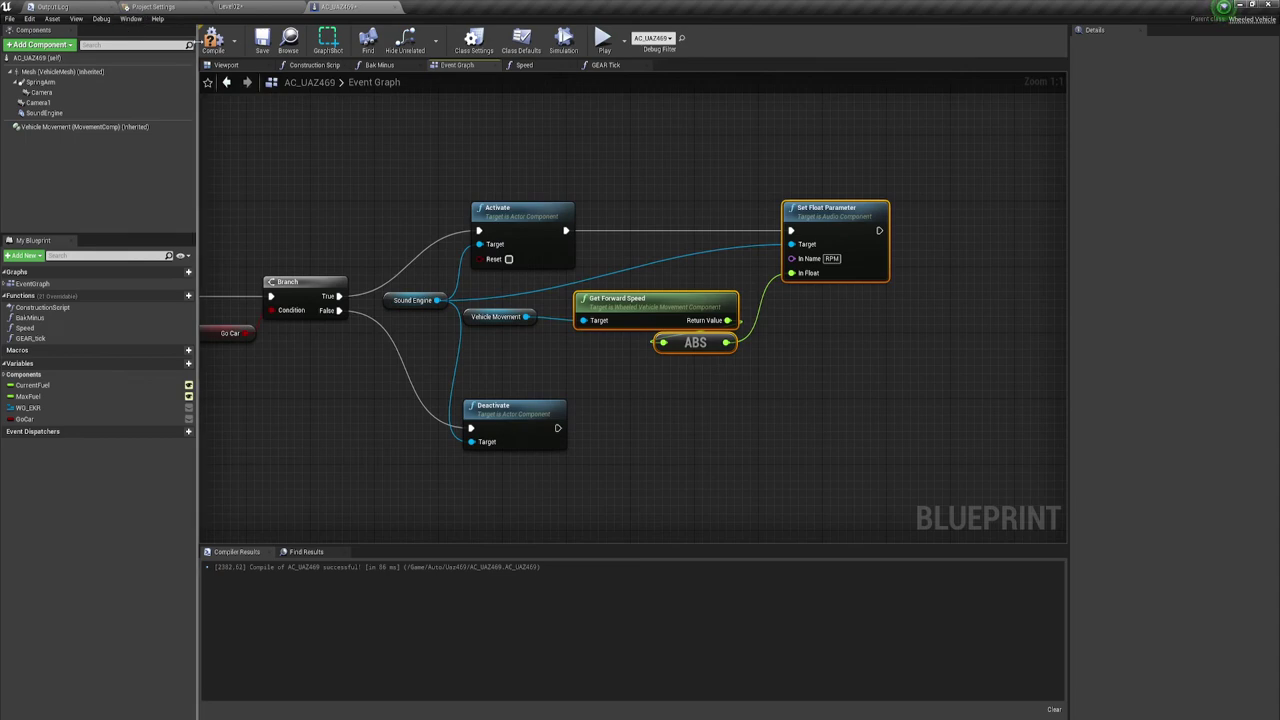
Compile AC_UAZ469, save all unsaved assets from the level editor, and start Play.
{"action": "left_click", "coordinate": [213, 40]}
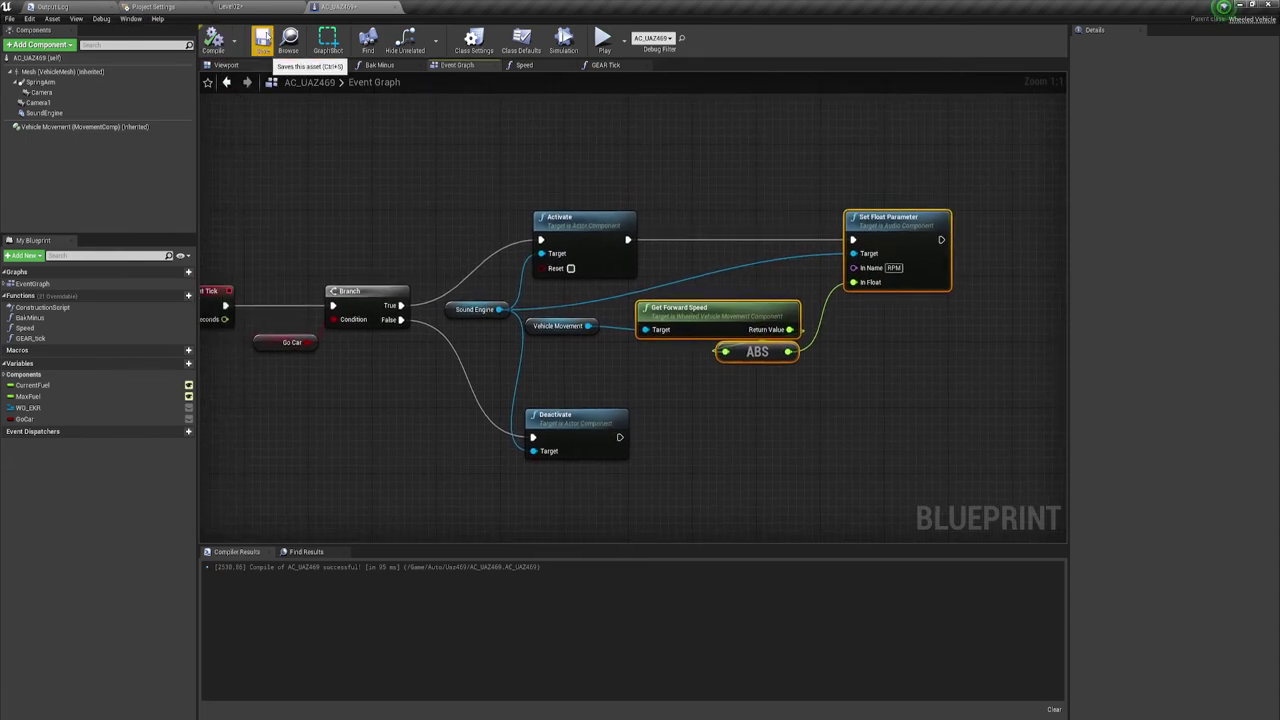
{"action": "right_click_drag", "start_coordinate": [350, 168], "coordinate": [416, 151]}
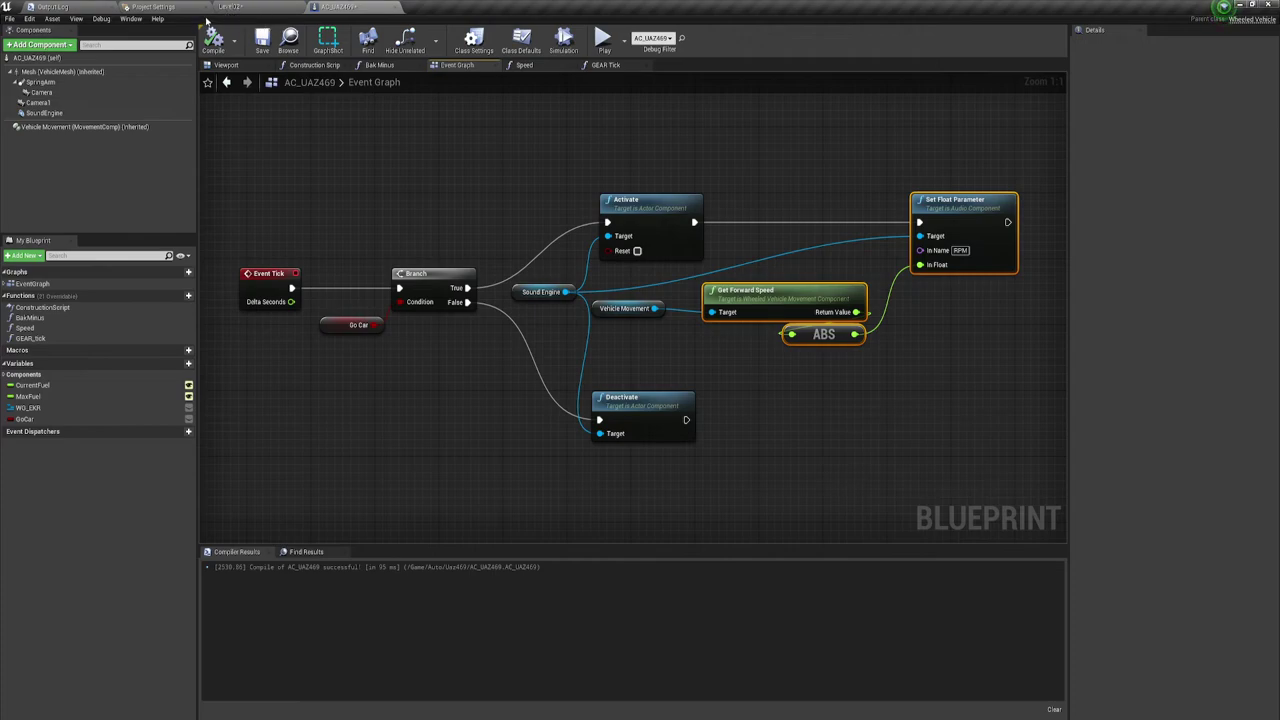
{"action": "left_click", "coordinate": [228, 7]}
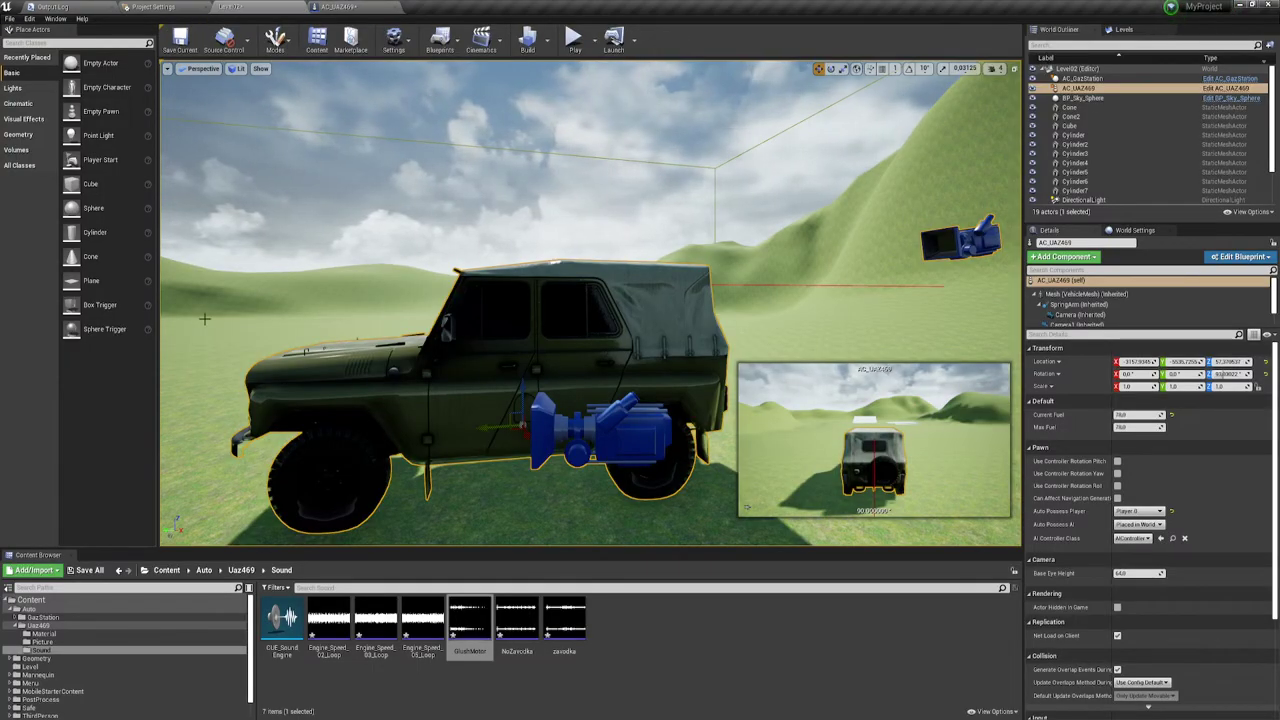
{"action": "left_click", "coordinate": [88, 570]}
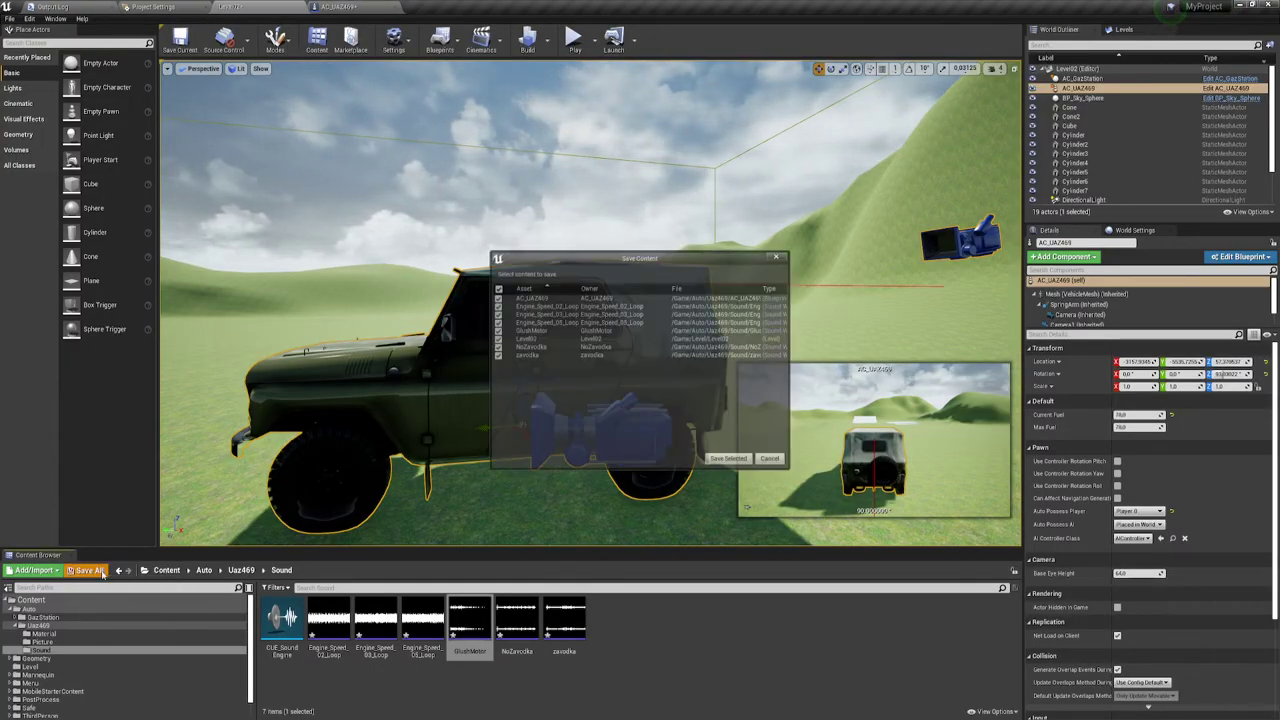
{"action": "left_click", "coordinate": [745, 460]}
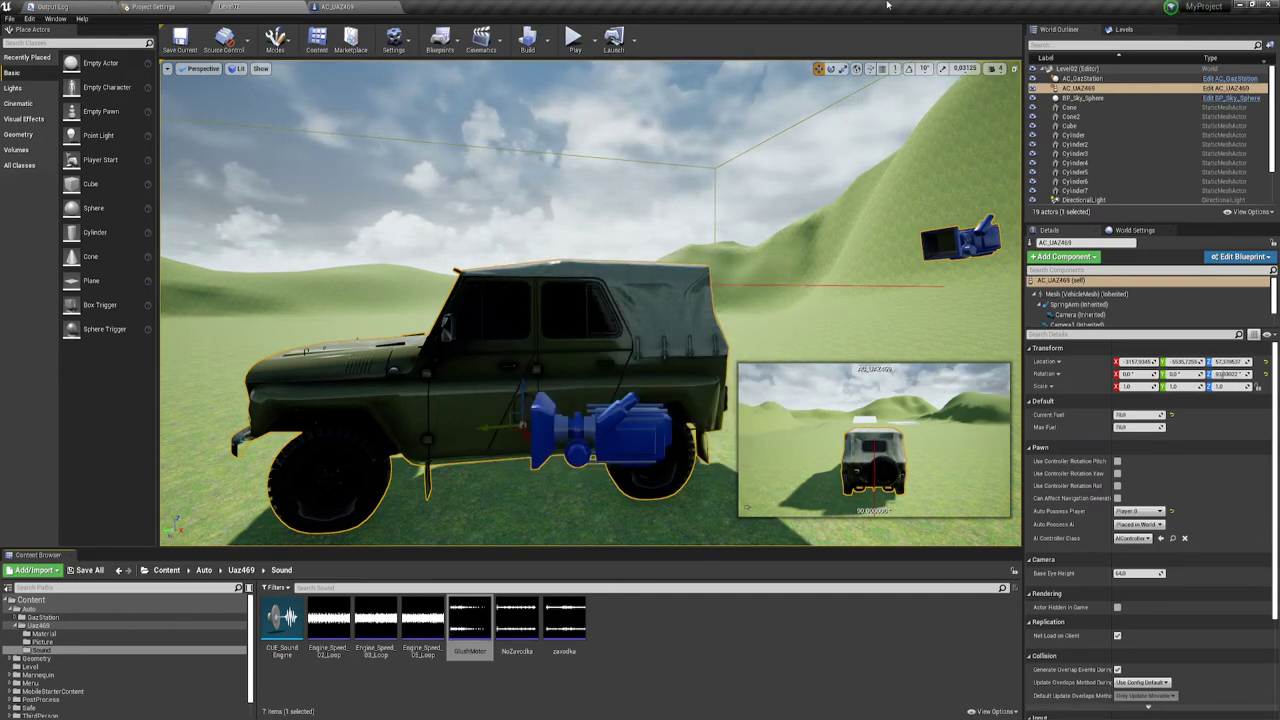
{"action": "left_click", "coordinate": [573, 39]}
Drive the UAZ in the game viewport, then end the play test with Esc.
{"action": "left_click", "coordinate": [579, 165]}
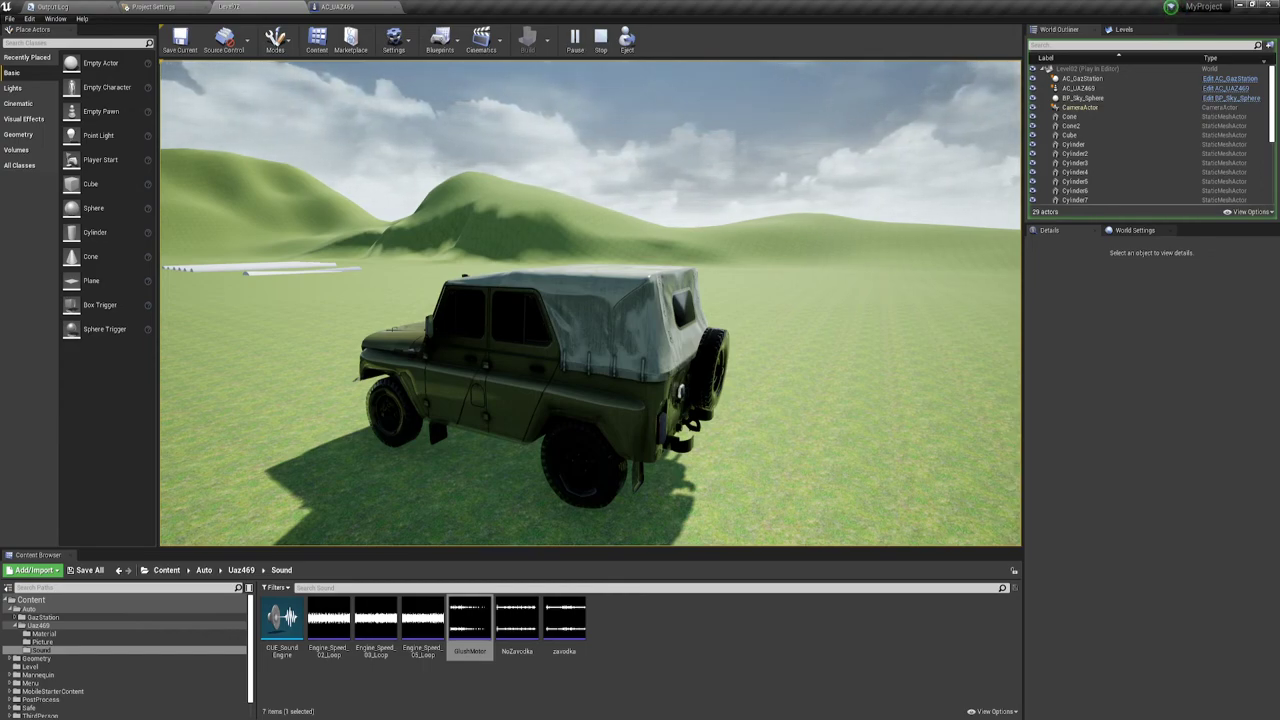
{"action": "key", "text": "Escape"}
Delete the 1.11-second Delay and wire Play Sound 2D directly into SET Go Car.
{"action": "left_click", "coordinate": [356, 5]}
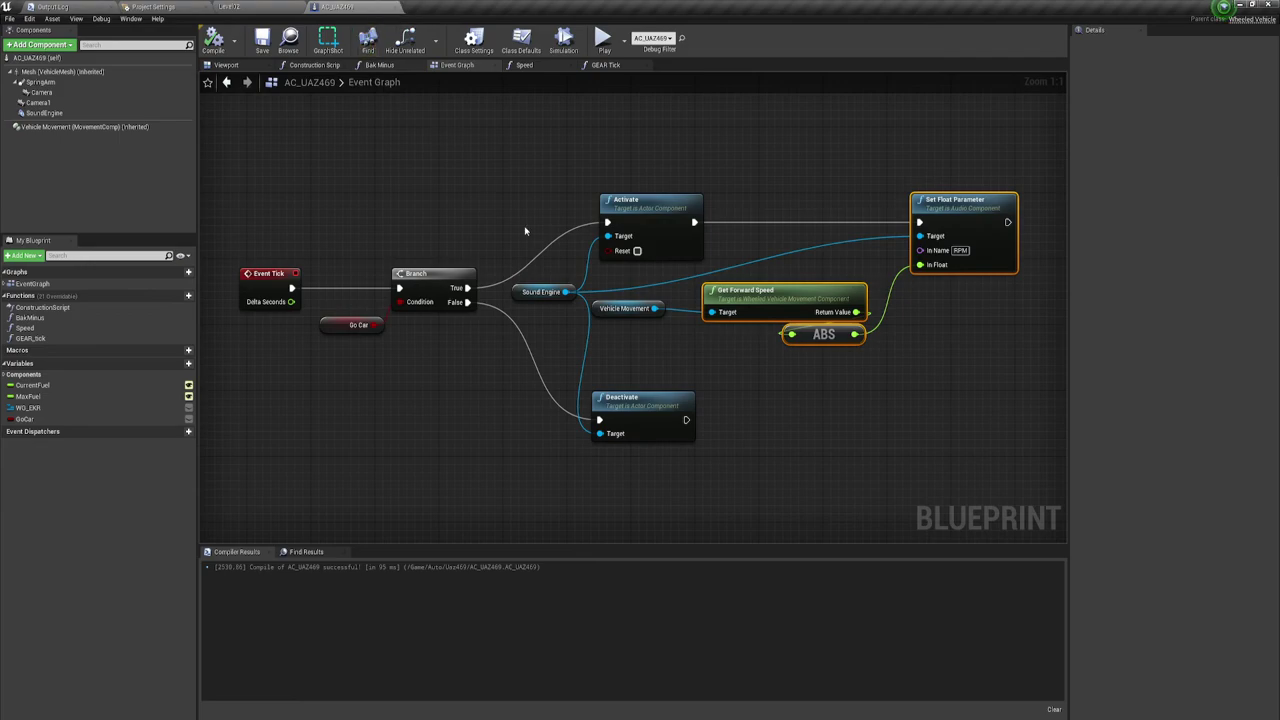
{"action": "mouse_move", "coordinate": [462, 316]}
{"action": "right_mouse_down"}
{"action": "mouse_move", "coordinate": [629, 251]}
{"action": "mouse_move", "coordinate": [686, 110]}
{"action": "right_mouse_up"}
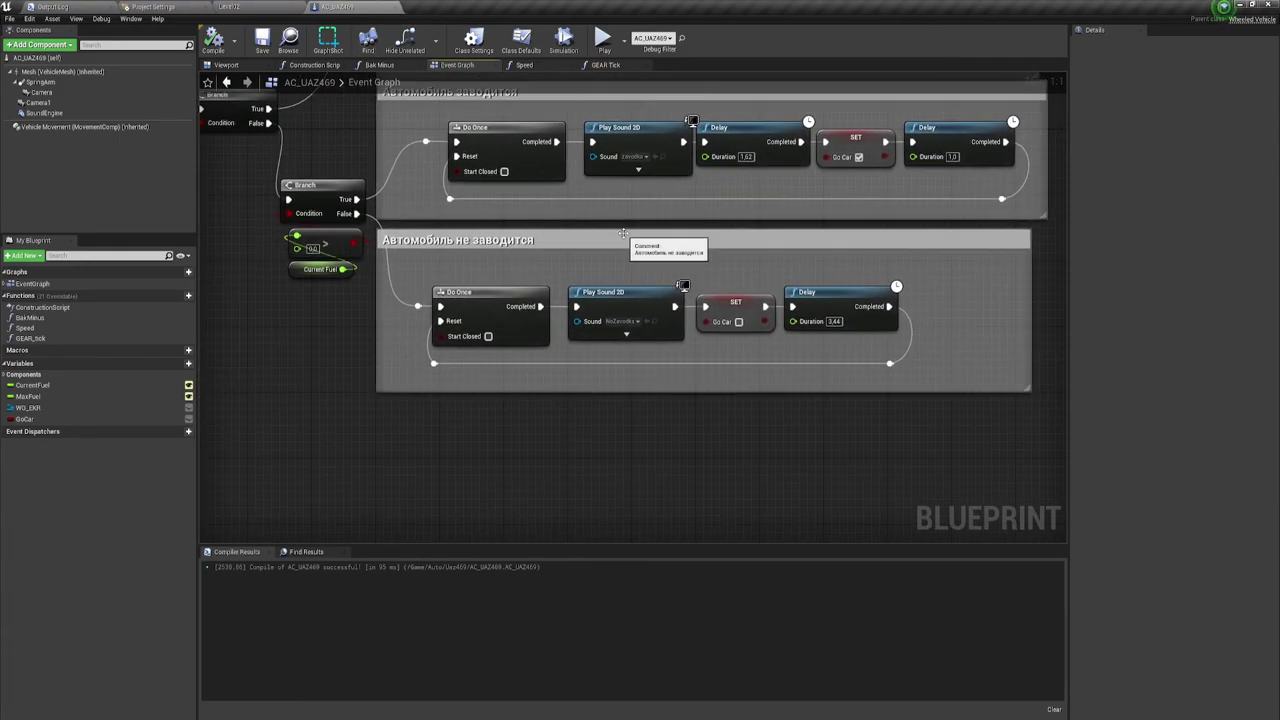
{"action": "mouse_move", "coordinate": [466, 258]}
{"action": "right_mouse_down"}
{"action": "mouse_move", "coordinate": [555, 446]}
{"action": "mouse_move", "coordinate": [508, 467]}
{"action": "right_mouse_up"}
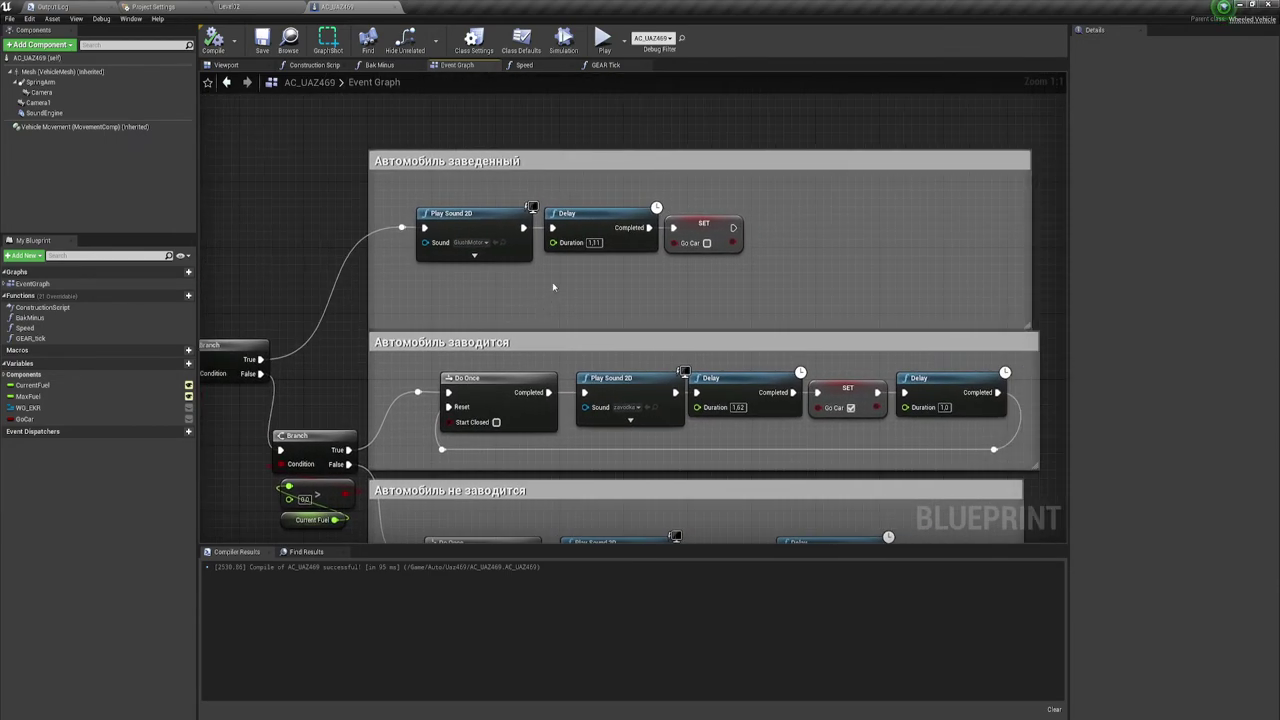
{"action": "right_click_drag", "start_coordinate": [597, 279], "coordinate": [549, 266]}
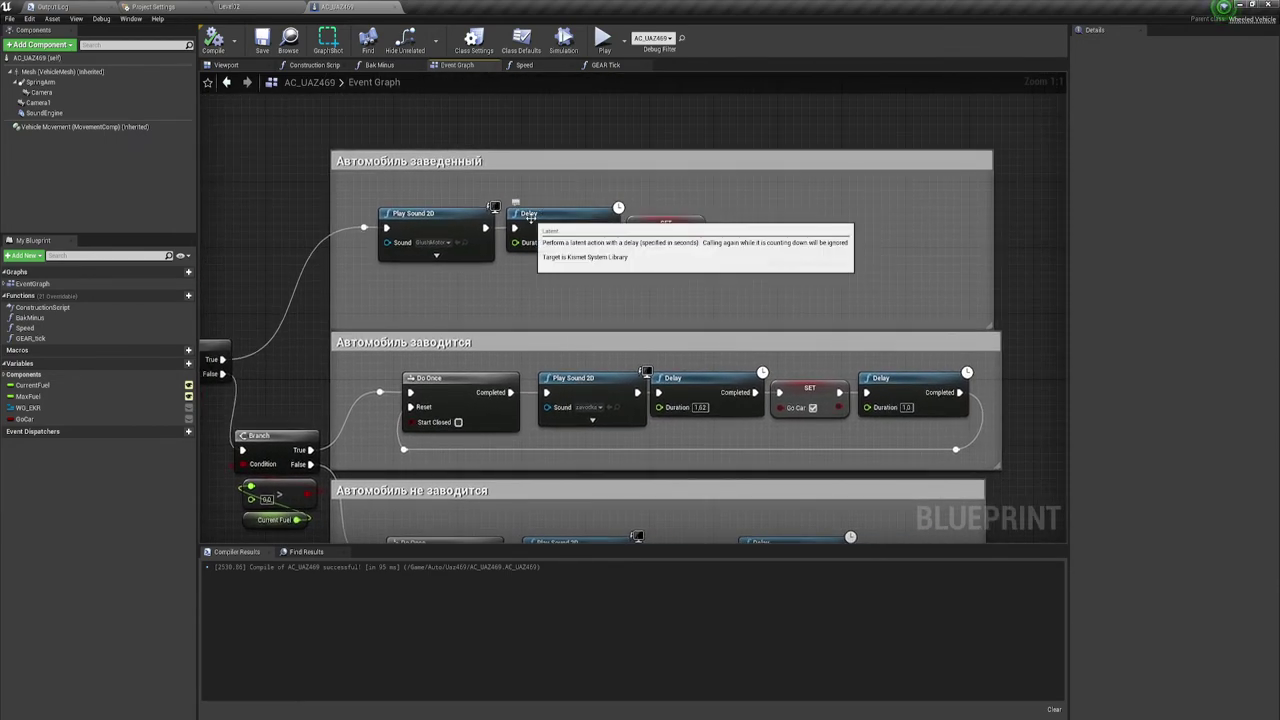
{"action": "left_click", "coordinate": [530, 218]}
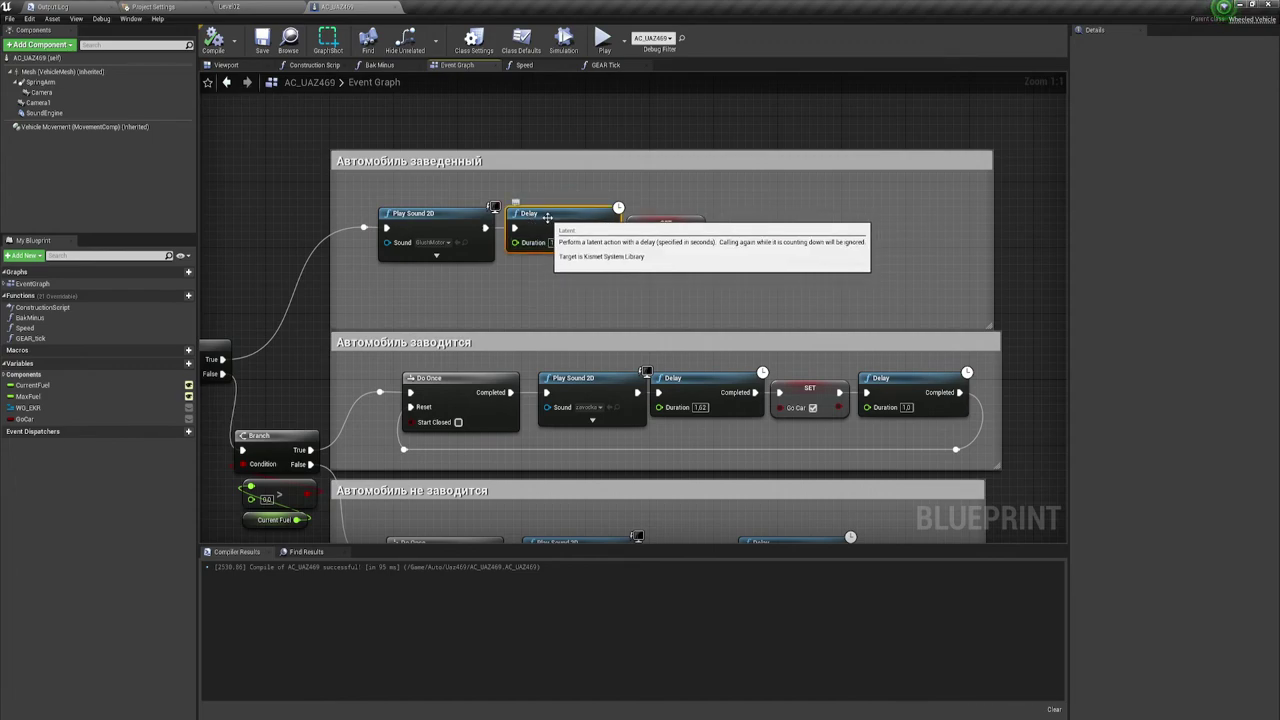
{"action": "left_click", "coordinate": [470, 245], "text": "ctrl"}
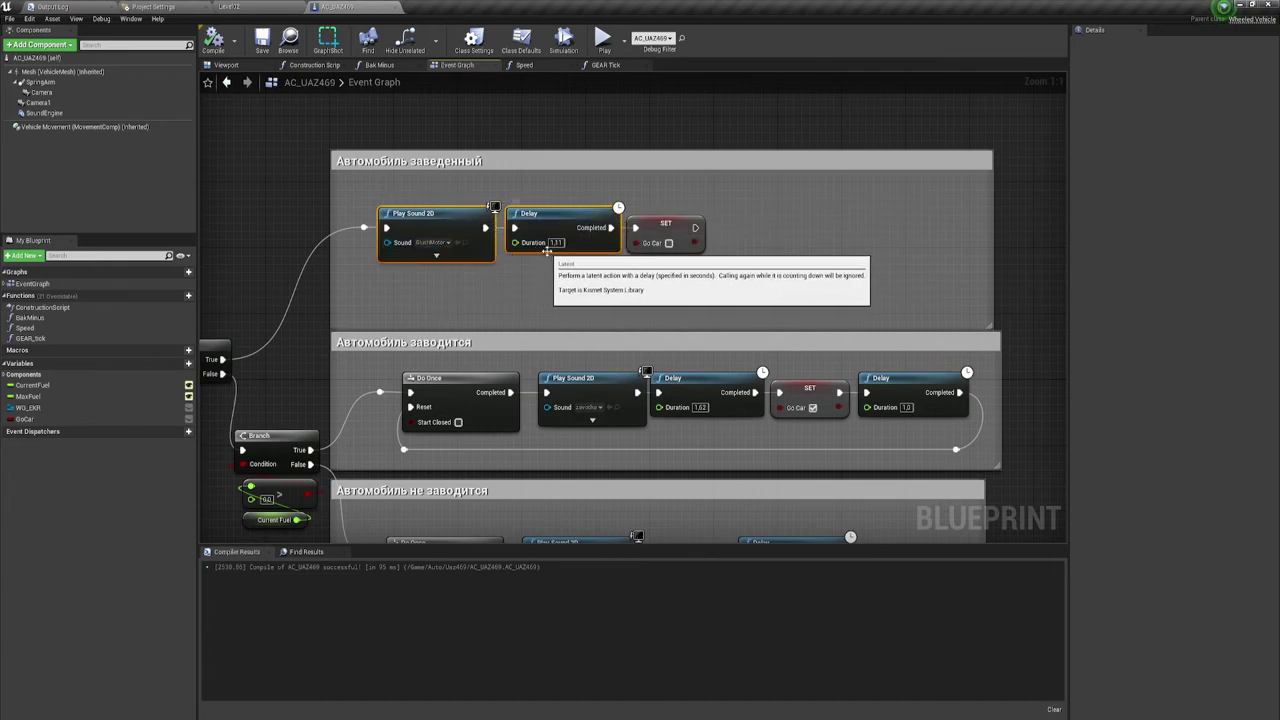
{"action": "left_click", "coordinate": [557, 258]}
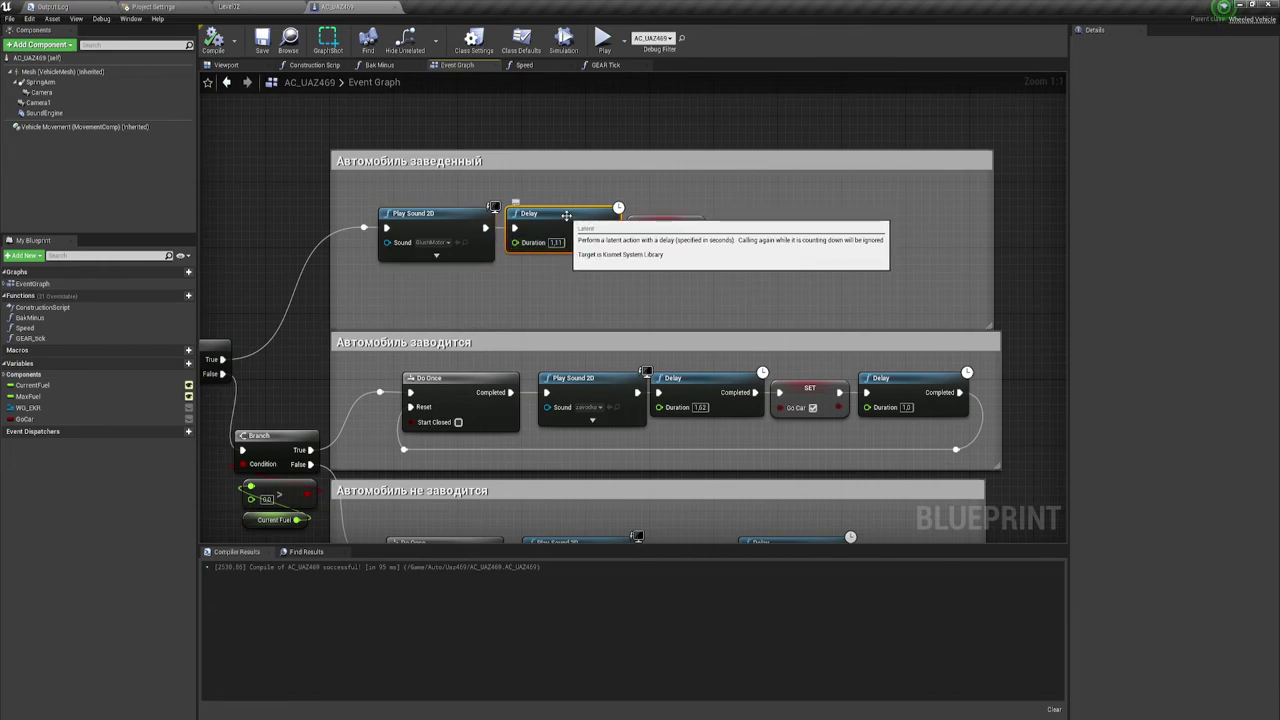
{"action": "key", "text": "Delete"}
{"action": "mouse_move", "coordinate": [485, 228]}
{"action": "left_mouse_down"}
{"action": "mouse_move", "coordinate": [635, 228]}
{"action": "mouse_move", "coordinate": [565, 230]}
{"action": "left_mouse_up"}
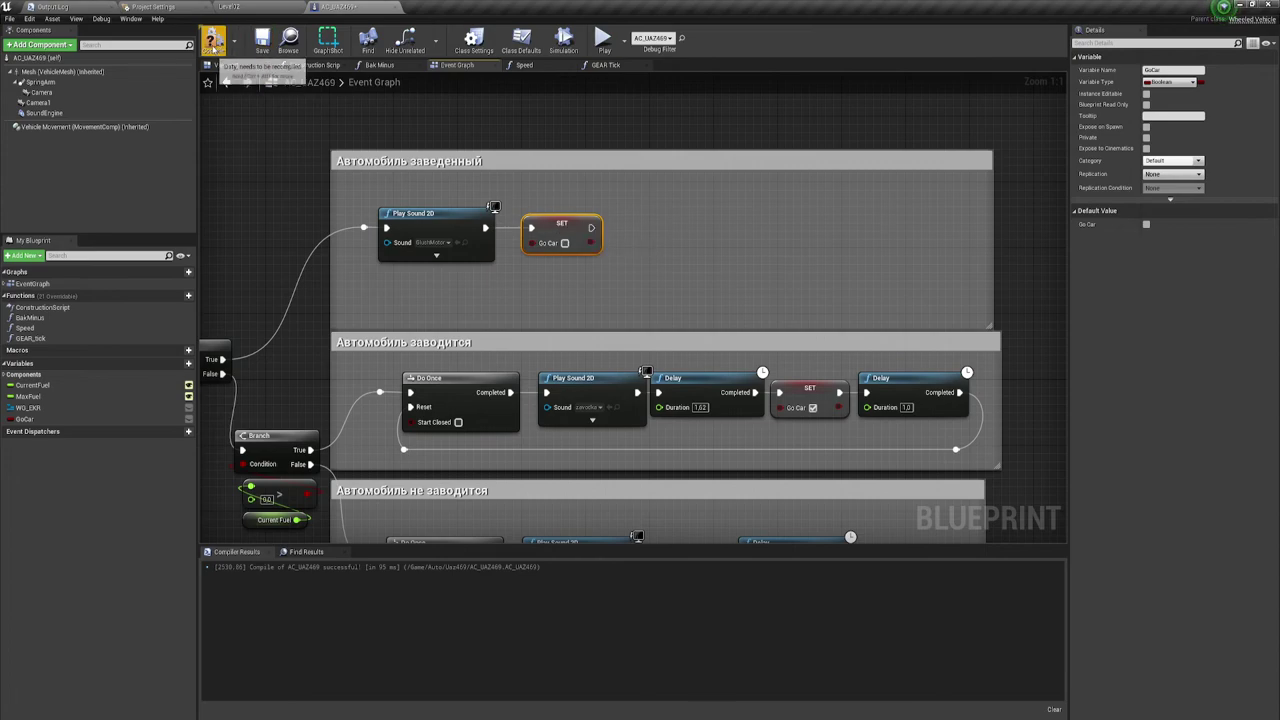
Recompile AC_UAZ469, run a short play test, and stop it with Esc.
{"action": "left_click", "coordinate": [213, 44]}
{"action": "left_click", "coordinate": [603, 38]}
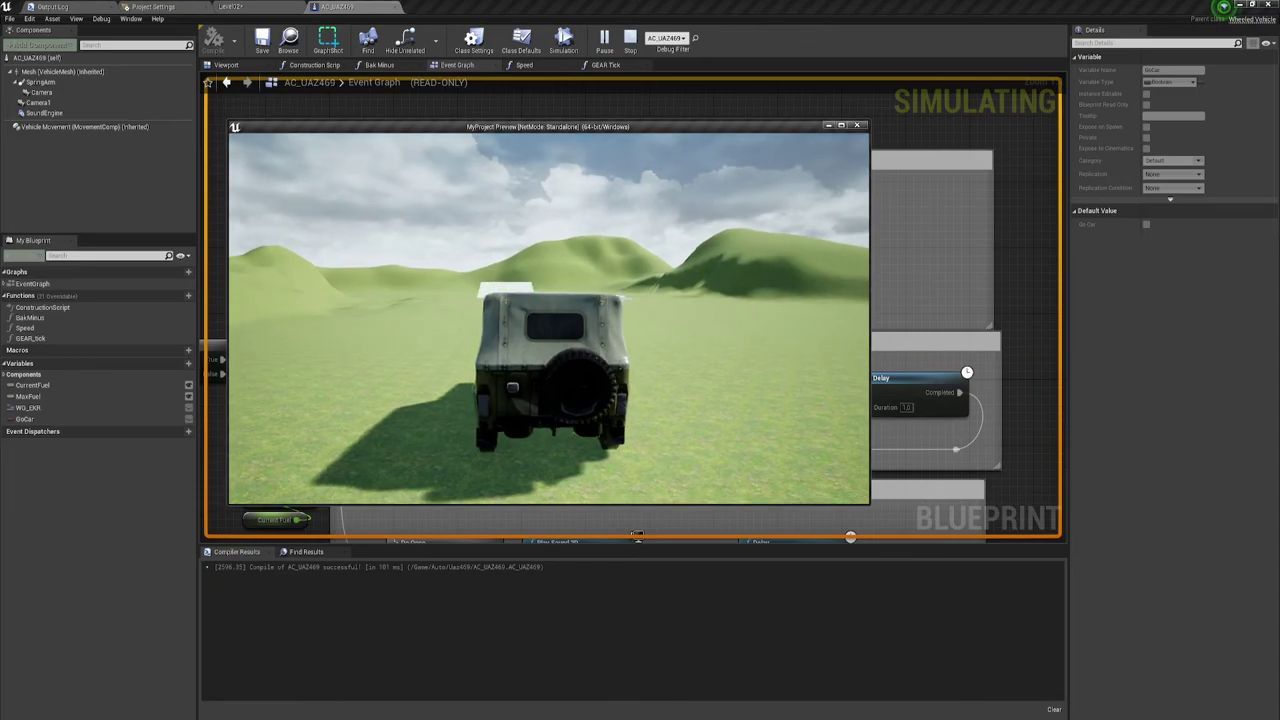
{"action": "key", "text": "Escape"}
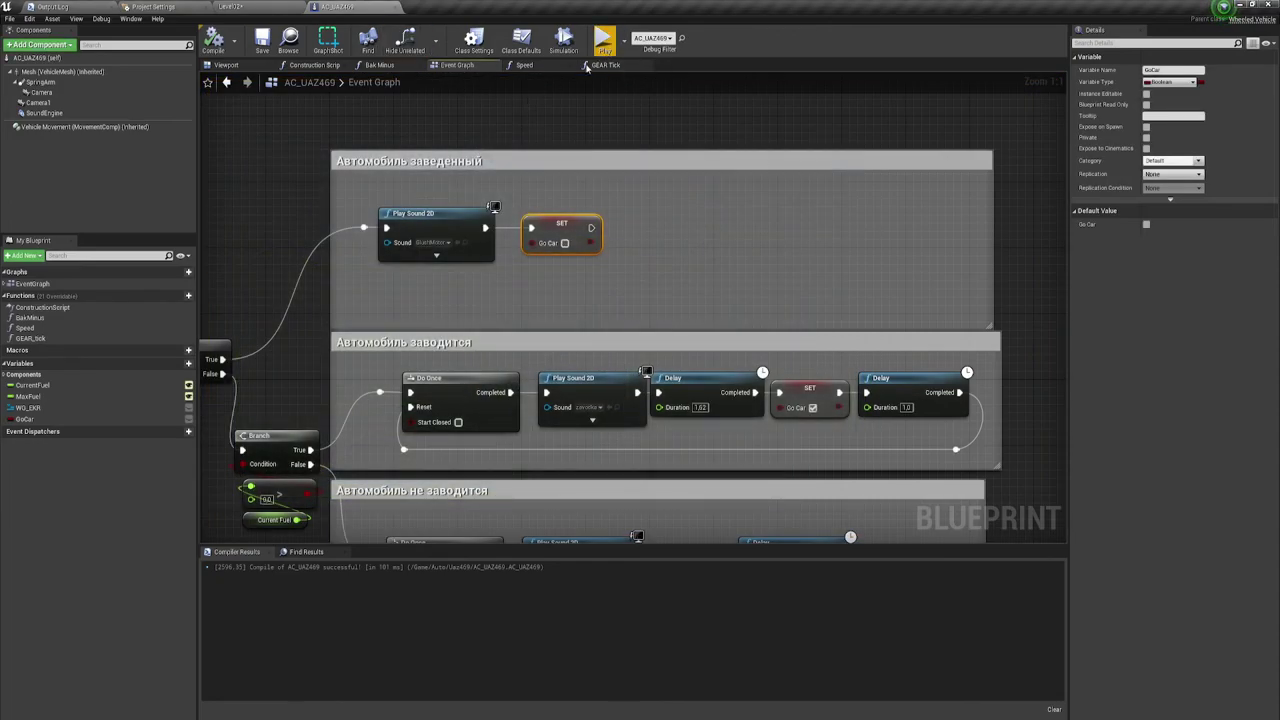
Place a Go Car getter beside the Handbrake event and feed it into a new Branch.
{"action": "scroll", "coordinate": [550, 304], "scroll_direction": "down", "scroll_amount": 5}
{"action": "mouse_move", "coordinate": [550, 300]}
{"action": "right_mouse_down"}
{"action": "mouse_move", "coordinate": [554, 280]}
{"action": "mouse_move", "coordinate": [584, 355]}
{"action": "mouse_move", "coordinate": [579, 260]}
{"action": "mouse_move", "coordinate": [680, 351]}
{"action": "right_mouse_up"}
{"action": "scroll", "coordinate": [554, 280], "scroll_direction": "up", "scroll_amount": 2}
{"action": "scroll", "coordinate": [579, 260], "scroll_direction": "up", "scroll_amount": 2}
{"action": "scroll", "coordinate": [579, 260], "scroll_direction": "up", "scroll_amount": 1}
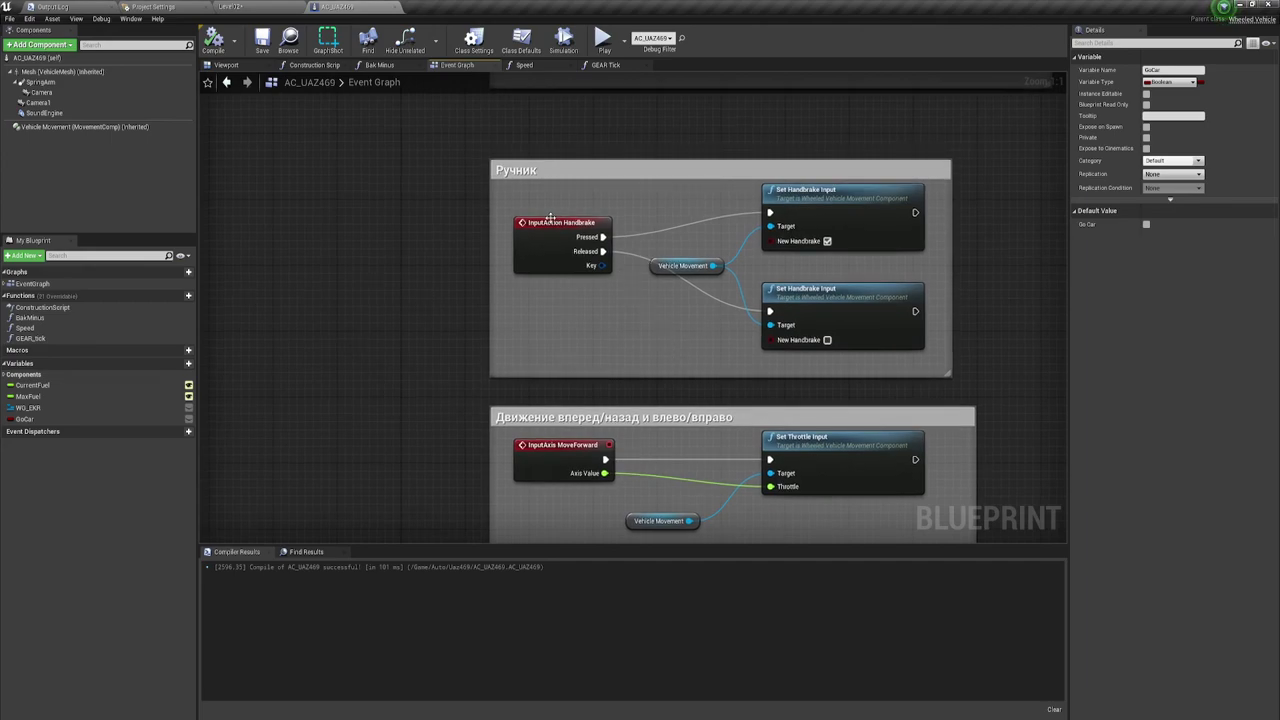
{"action": "left_click", "coordinate": [491, 236]}
{"action": "right_click_drag", "start_coordinate": [594, 286], "coordinate": [621, 308]}
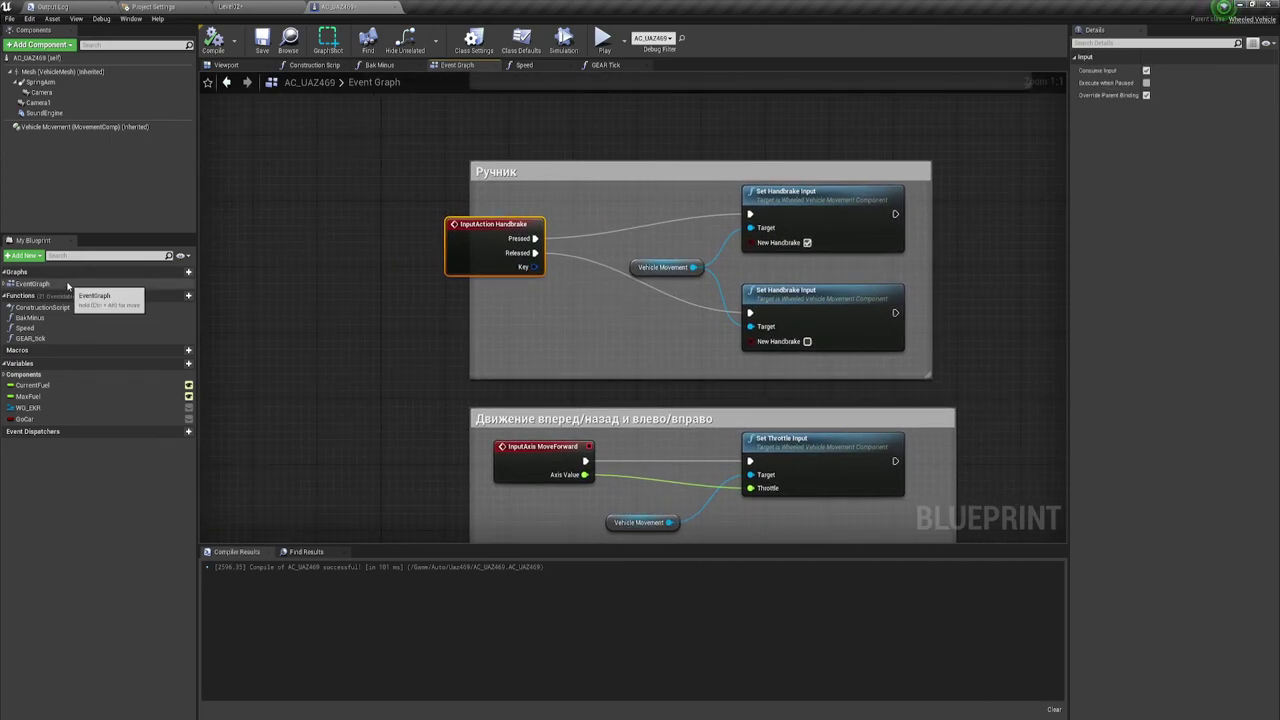
{"action": "left_click_drag", "start_coordinate": [24, 419], "coordinate": [572, 366]}
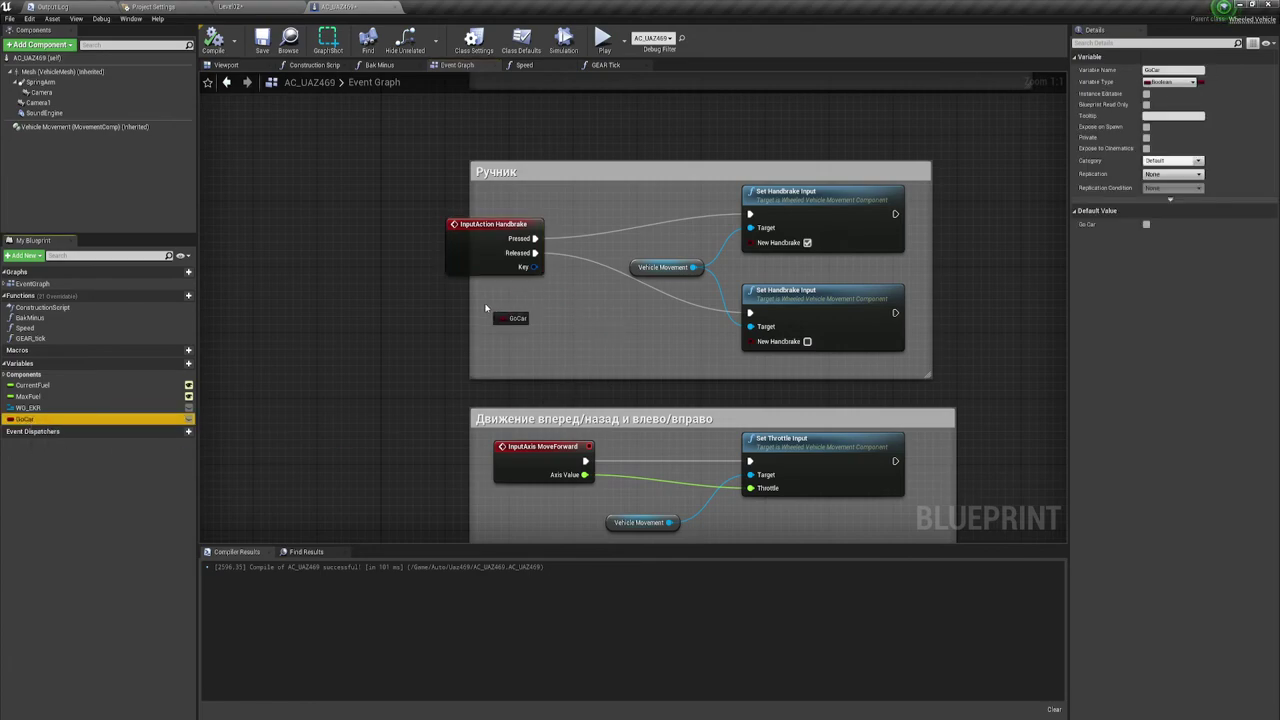
{"action": "left_click_drag", "start_coordinate": [486, 308], "coordinate": [554, 303], "text": "ctrl"}
{"action": "type", "text": "bra"}
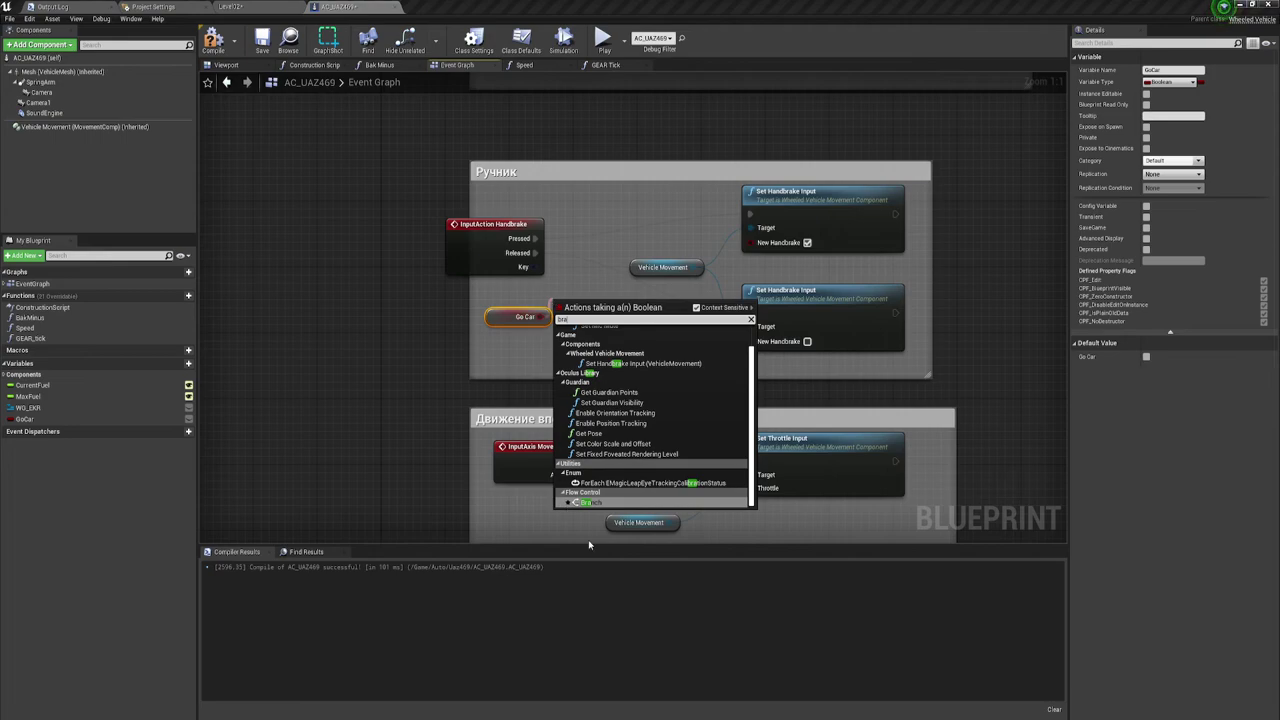
{"action": "left_click", "coordinate": [590, 502]}
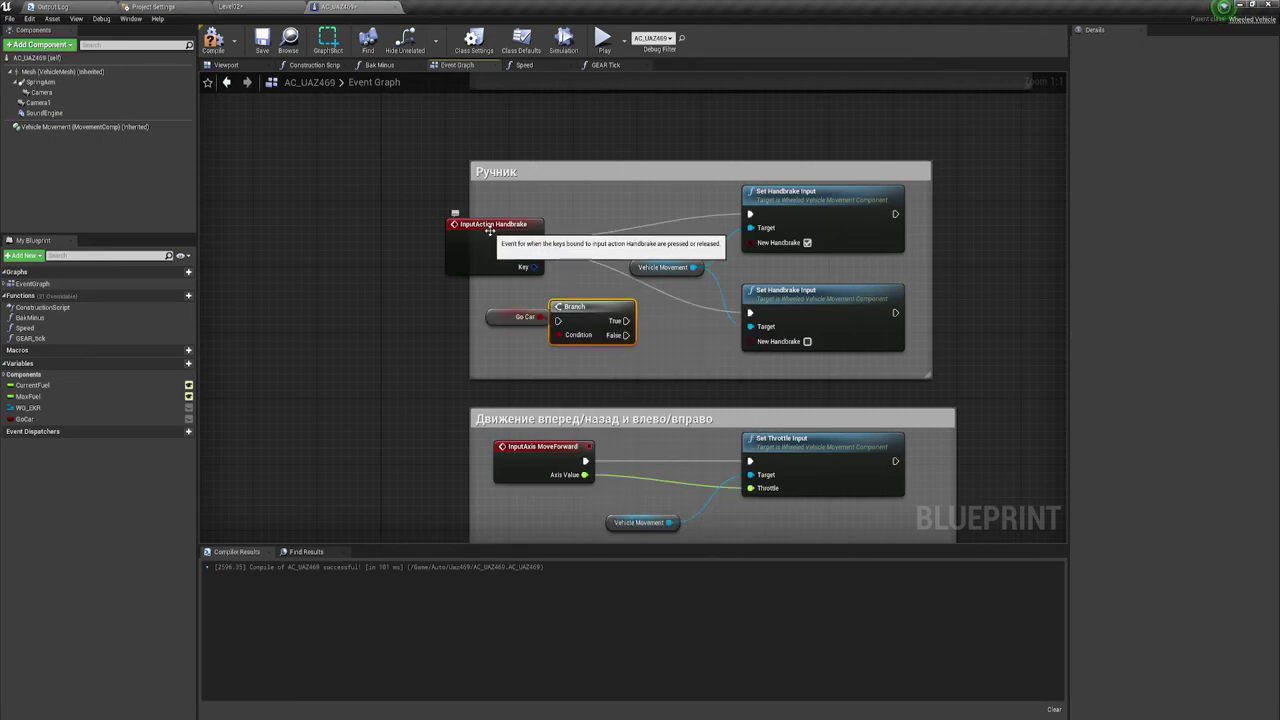
Route MoveForward through the Go Car Branch into Set Throttle Input.
{"action": "left_click_drag", "start_coordinate": [506, 347], "coordinate": [560, 312]}
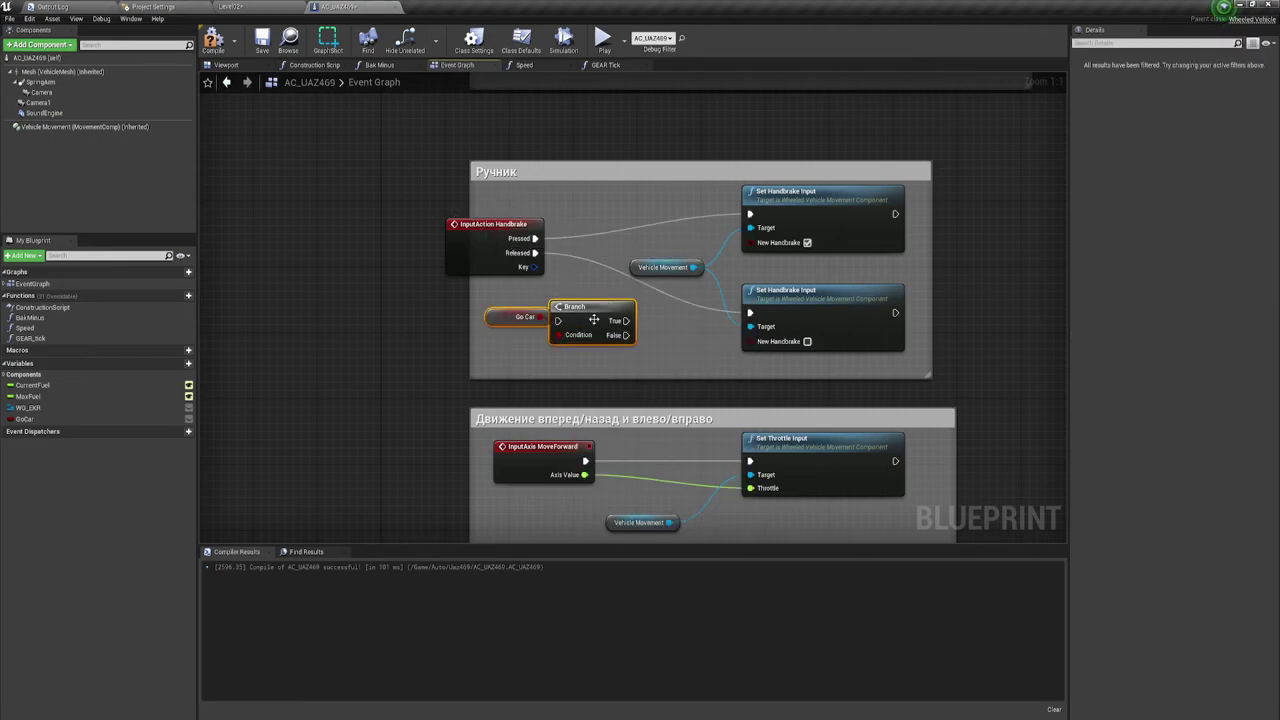
{"action": "right_click_drag", "start_coordinate": [560, 330], "coordinate": [498, 200]}
{"action": "mouse_move", "coordinate": [518, 198]}
{"action": "left_mouse_down"}
{"action": "mouse_move", "coordinate": [510, 415]}
{"action": "mouse_move", "coordinate": [563, 378]}
{"action": "mouse_move", "coordinate": [517, 375]}
{"action": "mouse_move", "coordinate": [588, 318]}
{"action": "mouse_move", "coordinate": [563, 333]}
{"action": "left_mouse_up"}
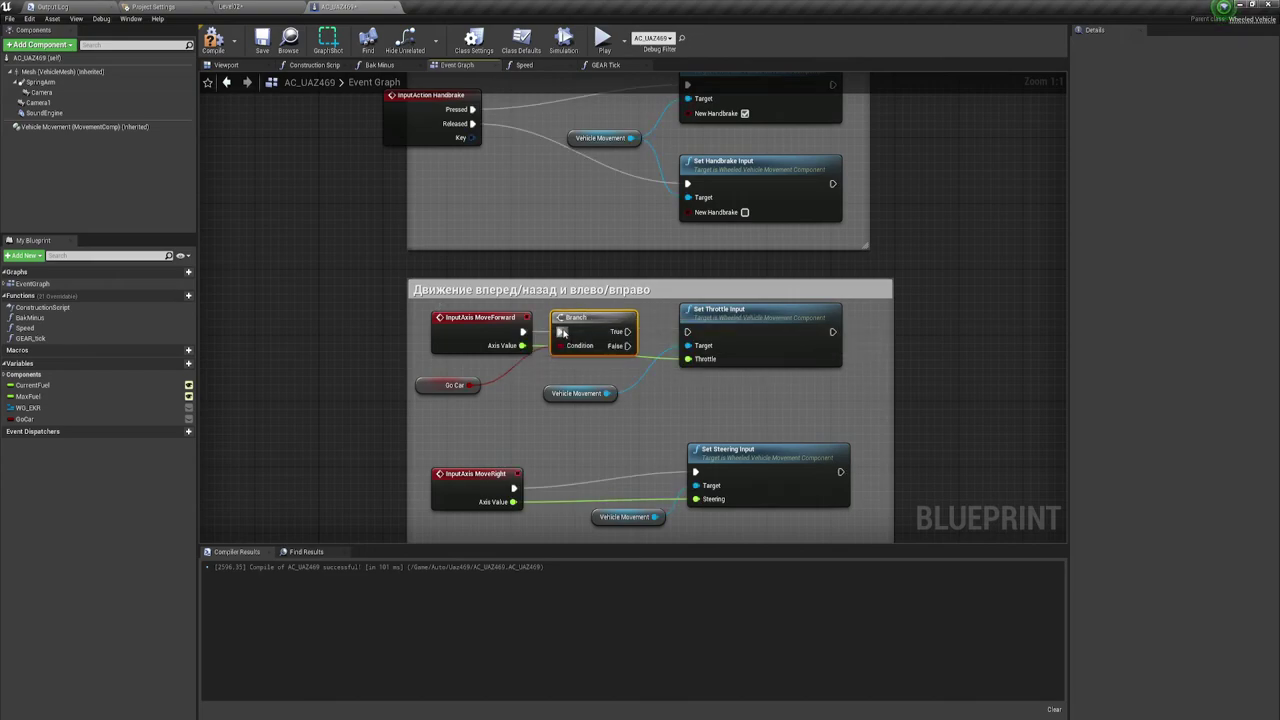
{"action": "right_click_drag", "start_coordinate": [634, 360], "coordinate": [602, 358]}
{"action": "left_click_drag", "start_coordinate": [593, 343], "coordinate": [655, 329]}
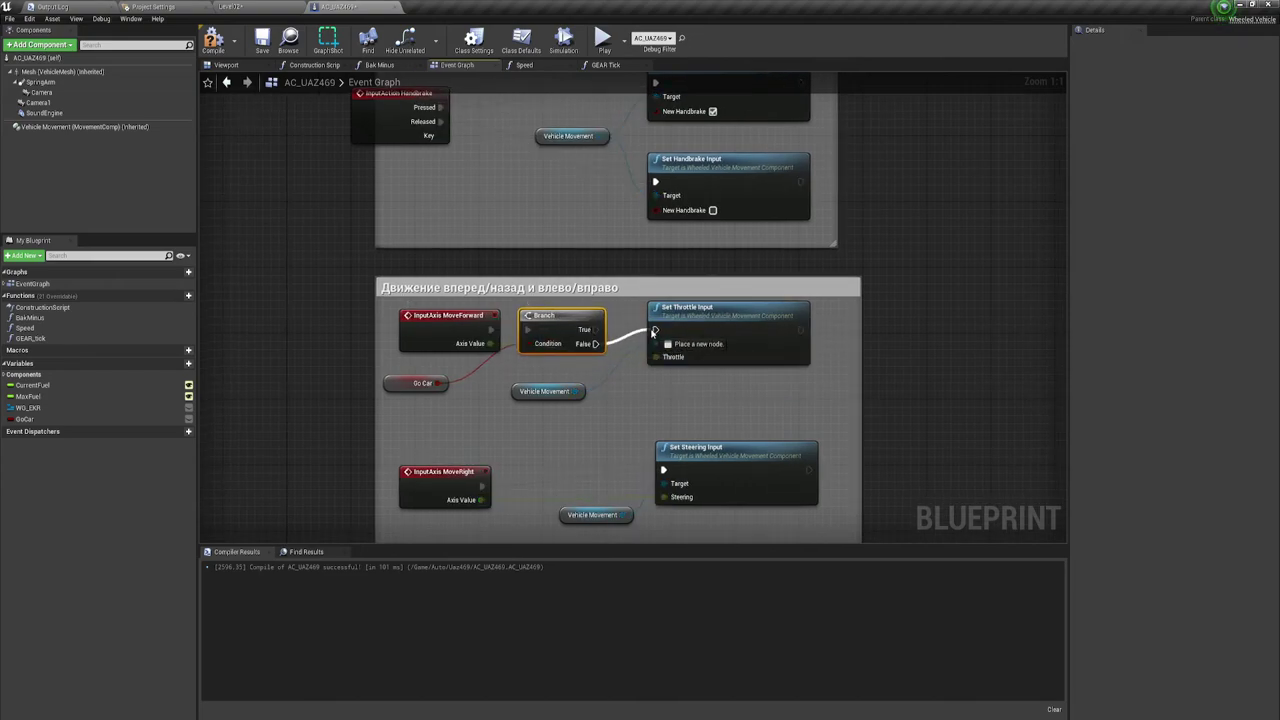
{"action": "right_click_drag", "start_coordinate": [600, 377], "coordinate": [601, 366]}
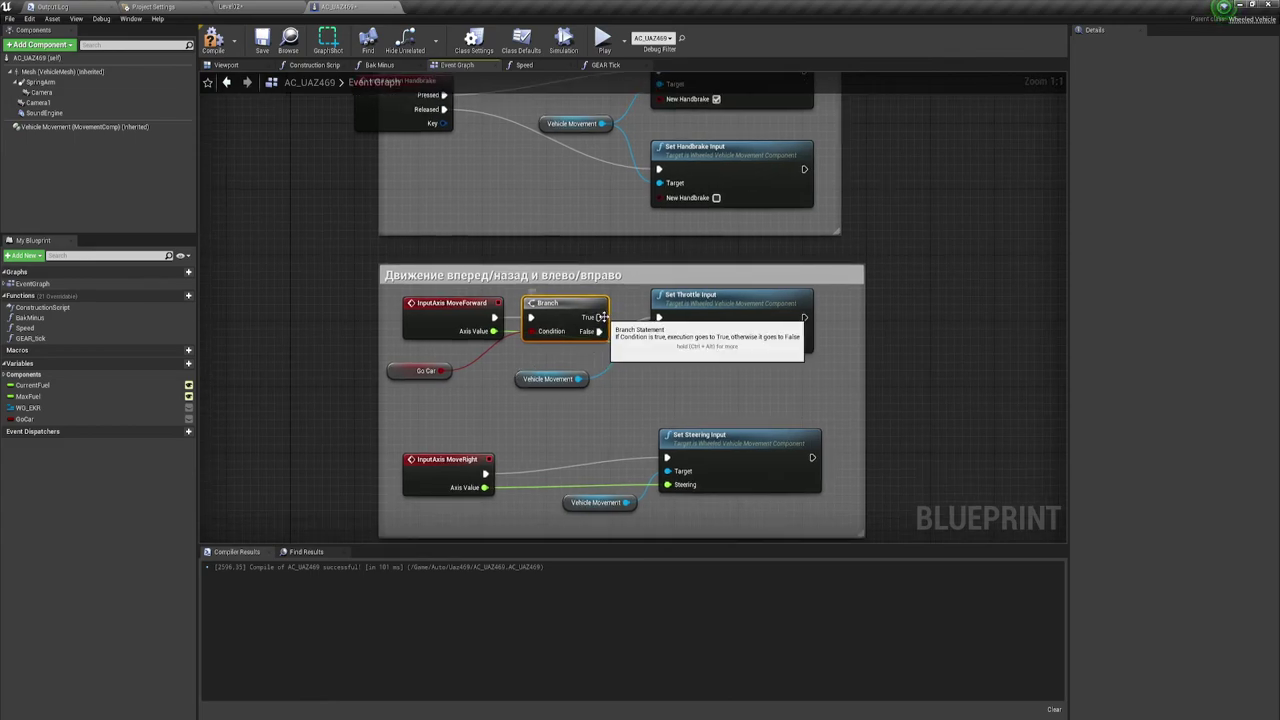
{"action": "left_click_drag", "start_coordinate": [598, 317], "coordinate": [658, 317]}
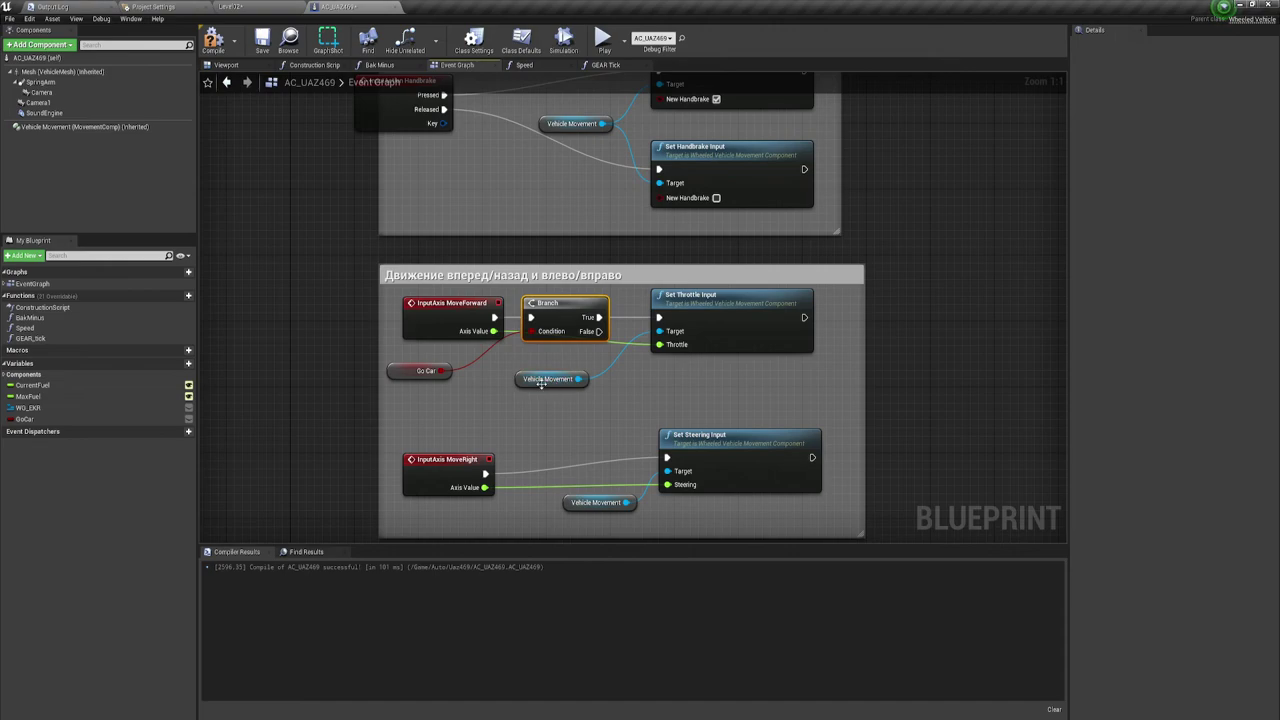
Paste a copy of the Go Car Branch beside MoveRight, with True feeding Set Steering Input.
{"action": "left_click_drag", "start_coordinate": [392, 370], "coordinate": [456, 354]}
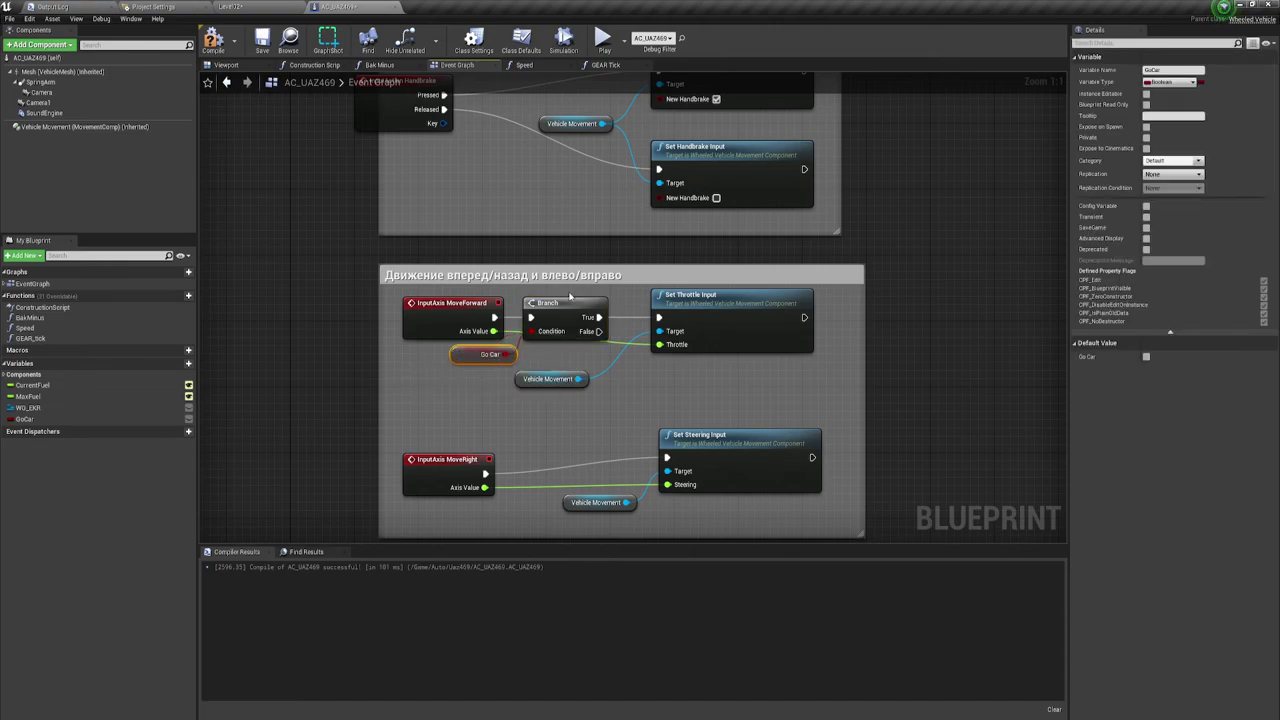
{"action": "left_click", "coordinate": [572, 311], "text": "shift"}
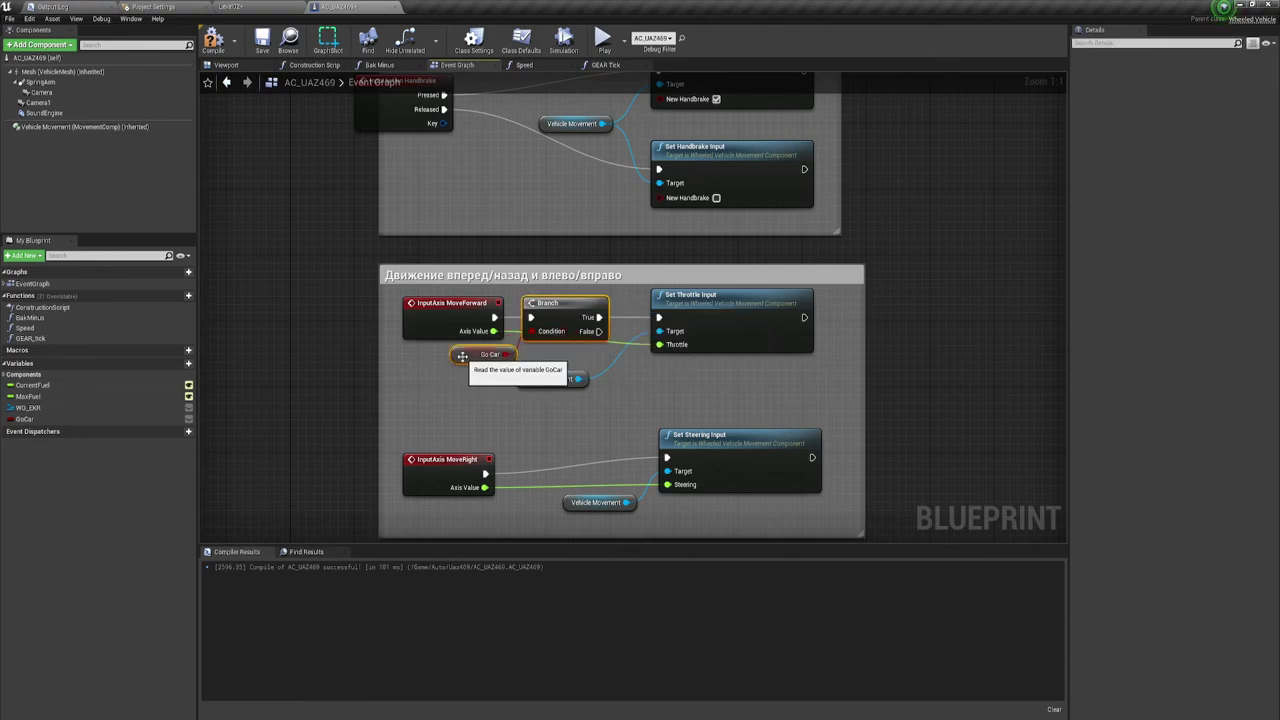
{"action": "mouse_move", "coordinate": [558, 413]}
{"action": "right_mouse_down"}
{"action": "mouse_move", "coordinate": [538, 383]}
{"action": "mouse_move", "coordinate": [556, 289]}
{"action": "right_mouse_up"}
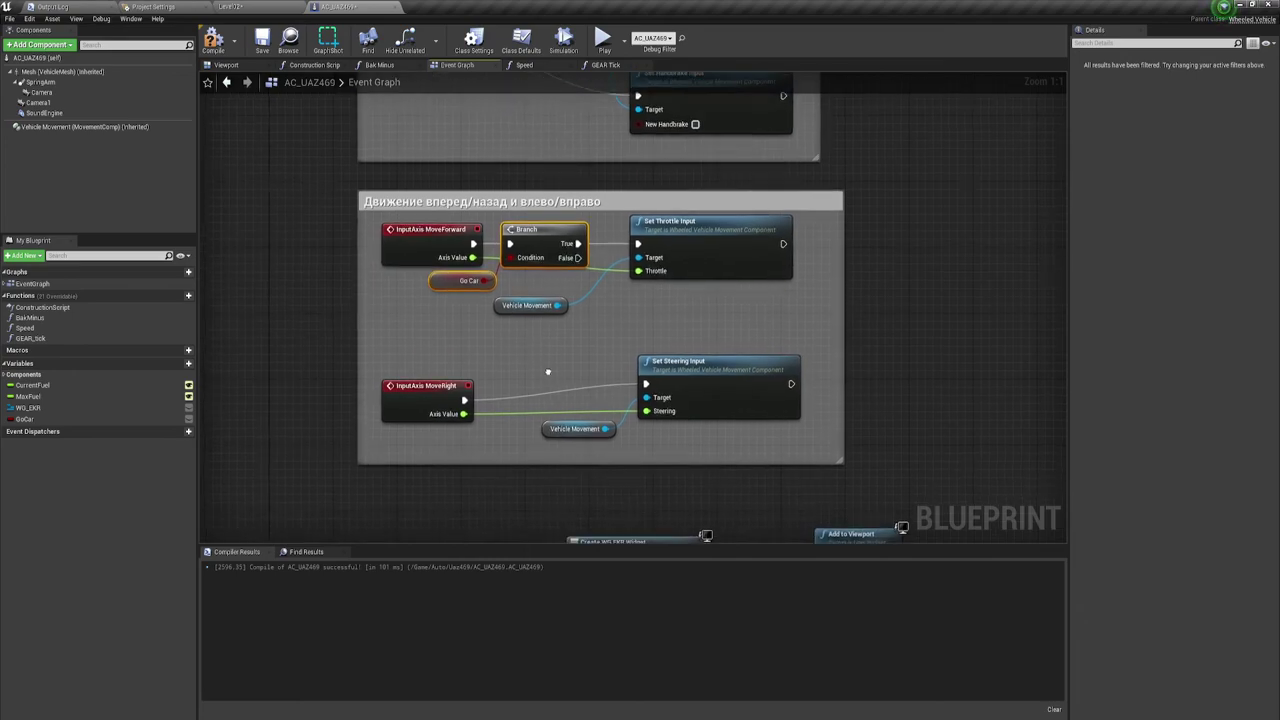
{"action": "key", "text": "ctrl+c"}
{"action": "key", "text": "ctrl+v"}
{"action": "mouse_move", "coordinate": [615, 302]}
{"action": "left_mouse_down"}
{"action": "mouse_move", "coordinate": [570, 358]}
{"action": "mouse_move", "coordinate": [540, 345]}
{"action": "mouse_move", "coordinate": [664, 331]}
{"action": "left_mouse_up"}
{"action": "mouse_move", "coordinate": [605, 414]}
{"action": "right_mouse_down"}
{"action": "mouse_move", "coordinate": [630, 279]}
{"action": "mouse_move", "coordinate": [566, 523]}
{"action": "right_mouse_up"}
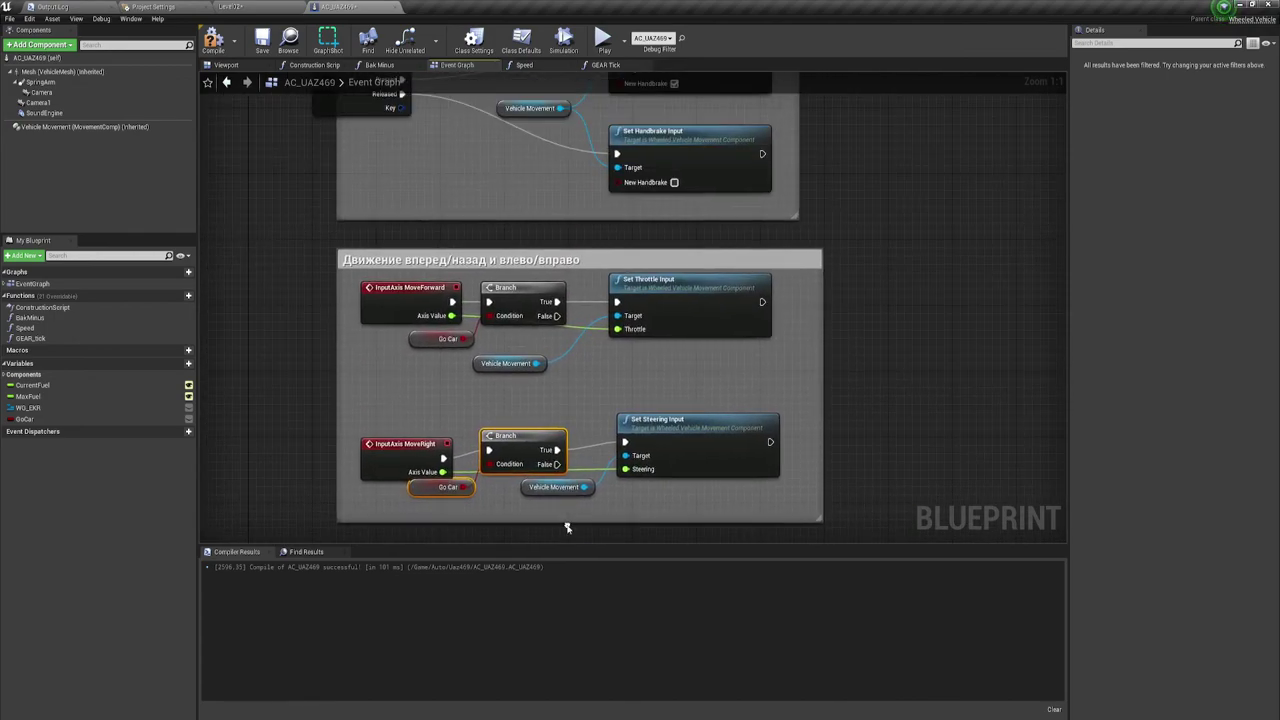
{"action": "right_click_drag", "start_coordinate": [751, 282], "coordinate": [651, 402]}
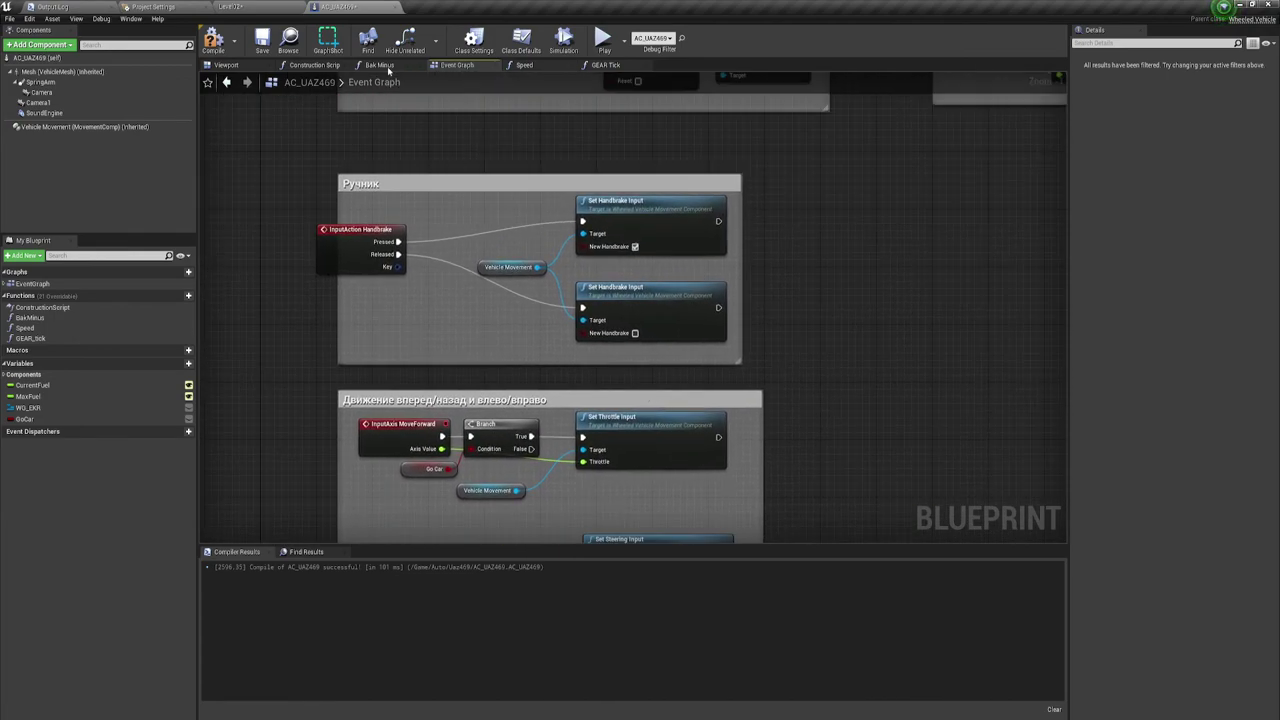
Compile and save AC_UAZ469, save all content including Level02, and start Play.
{"action": "left_click", "coordinate": [213, 40]}
{"action": "left_click", "coordinate": [261, 40]}
{"action": "left_click", "coordinate": [563, 40]}
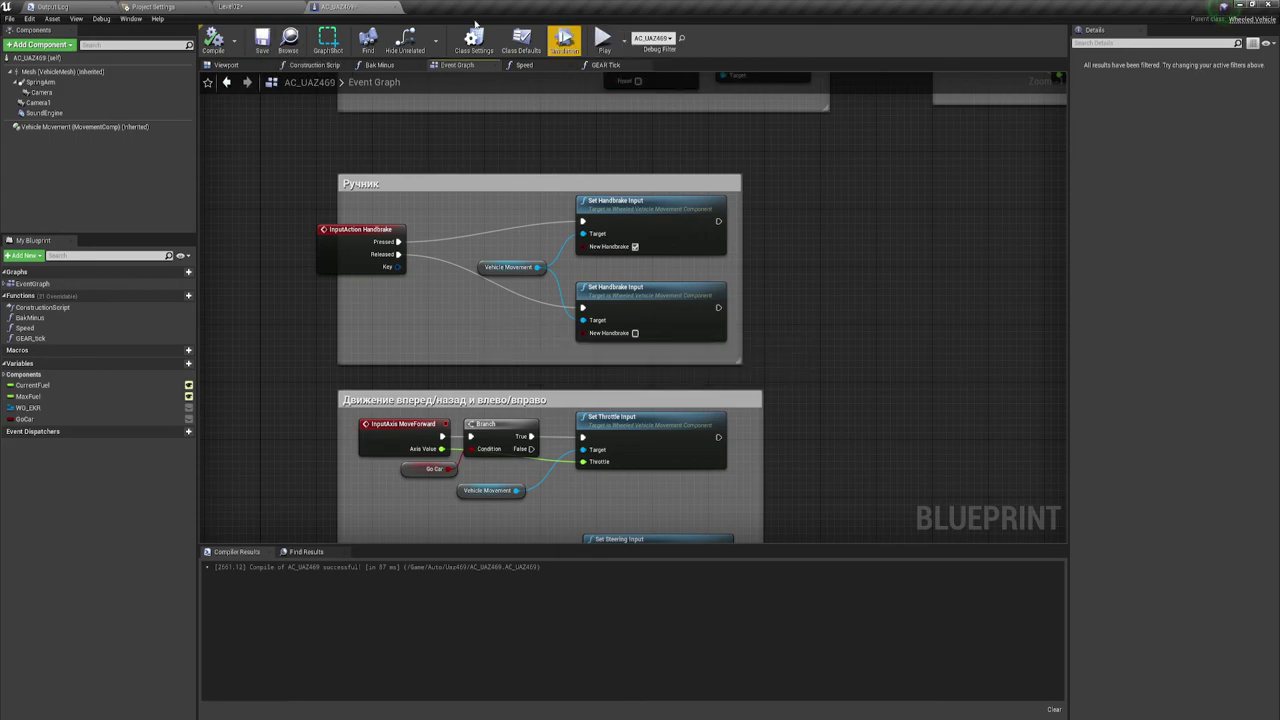
{"action": "left_click", "coordinate": [237, 6]}
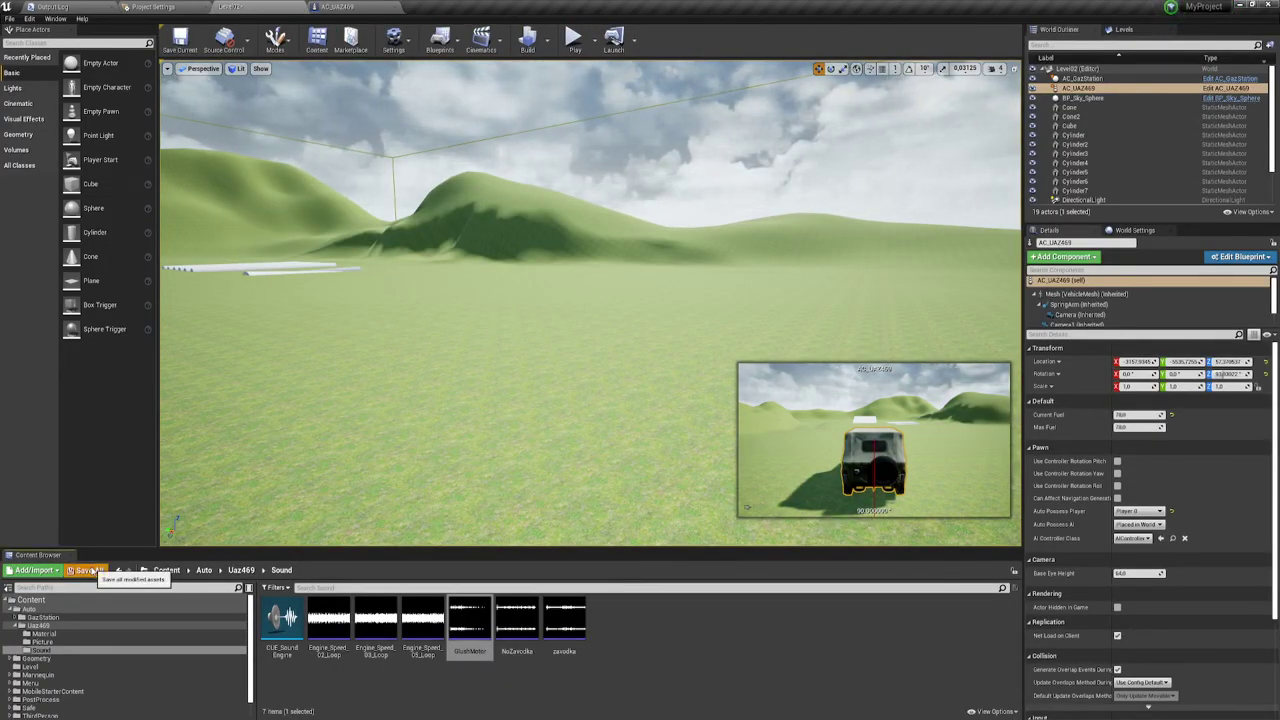
{"action": "left_click", "coordinate": [88, 570]}
{"action": "left_click", "coordinate": [573, 40]}
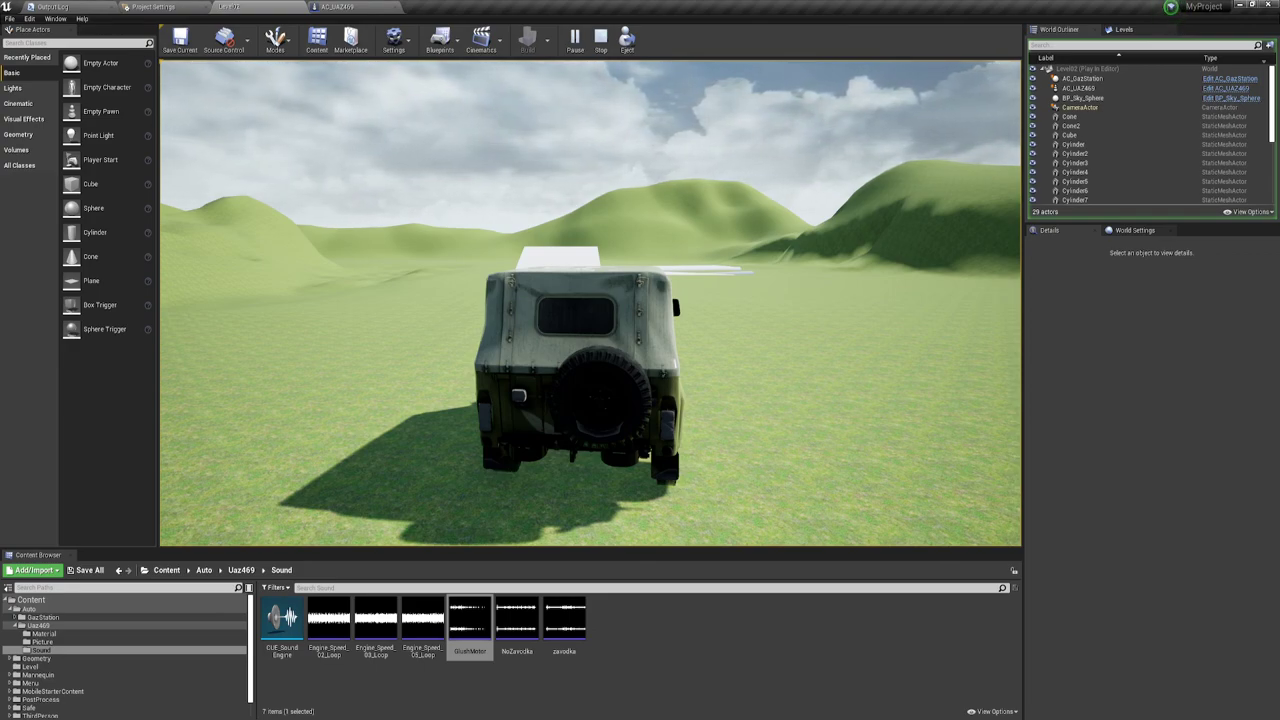
Drive the UAZ forward with W, steering left and right with A and D.
{"action": "key", "text": "super"}
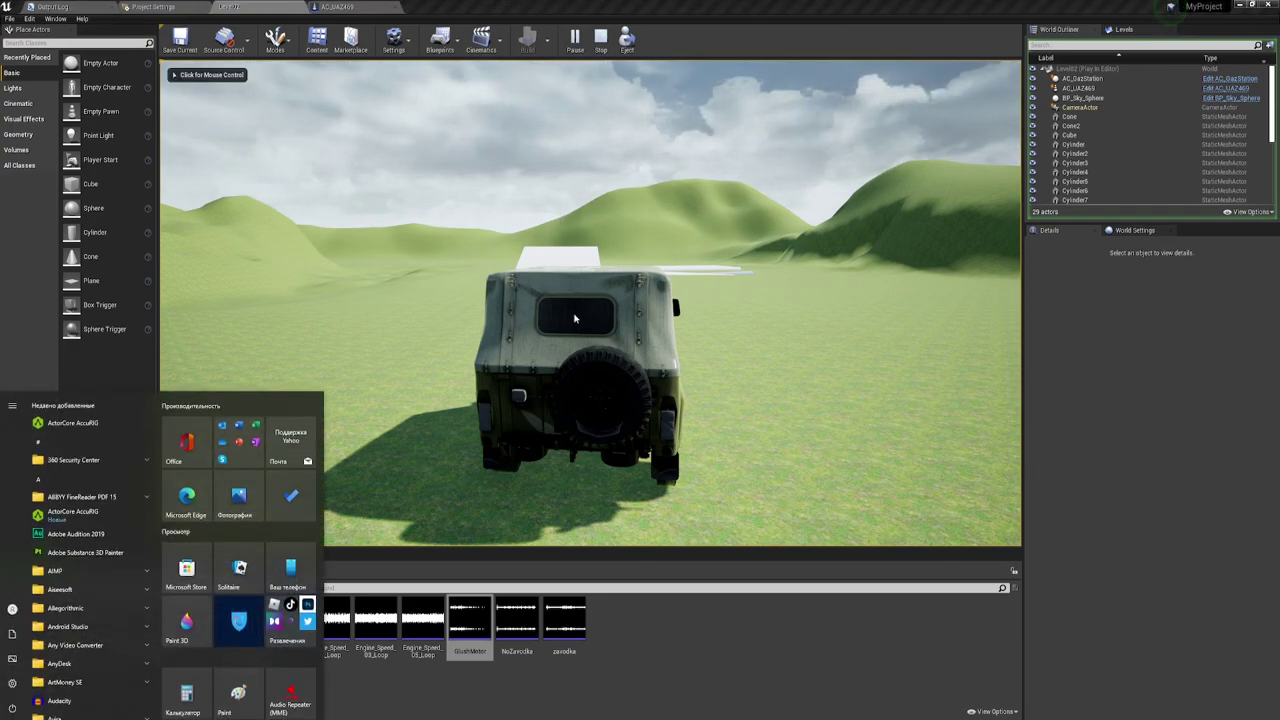
{"action": "left_click", "coordinate": [575, 318]}
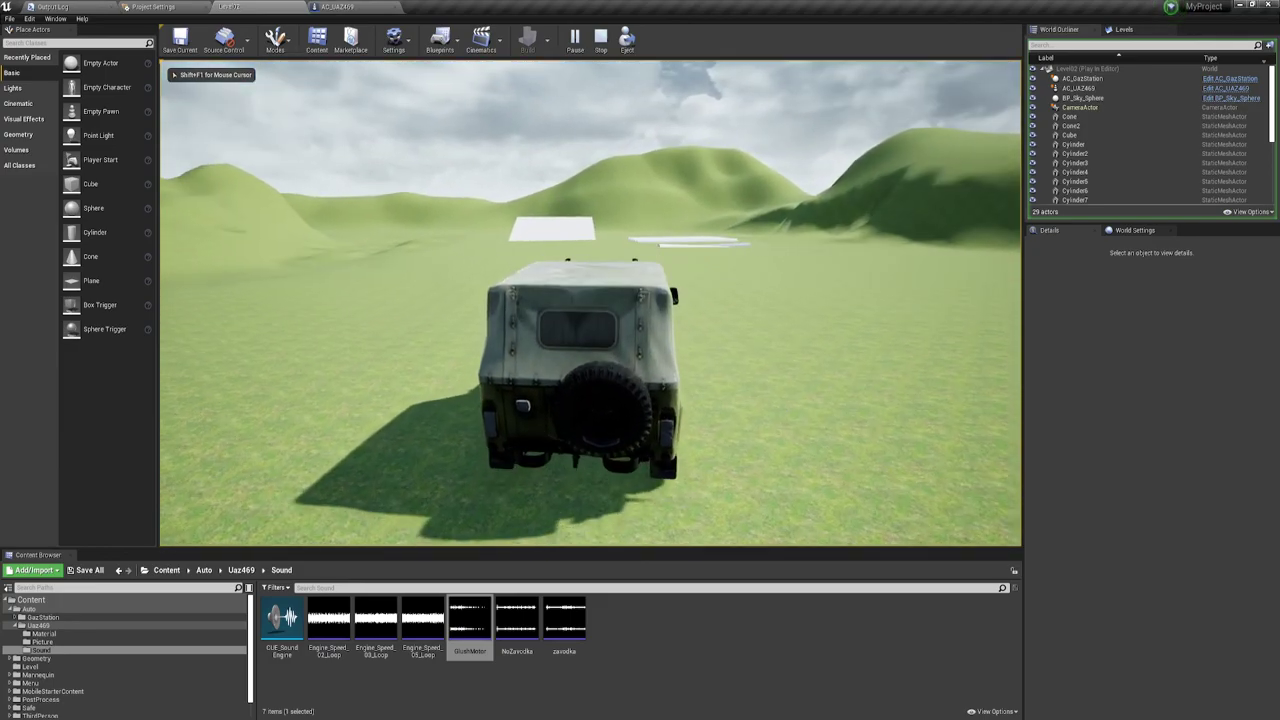
{"action": "key", "text": "w"}
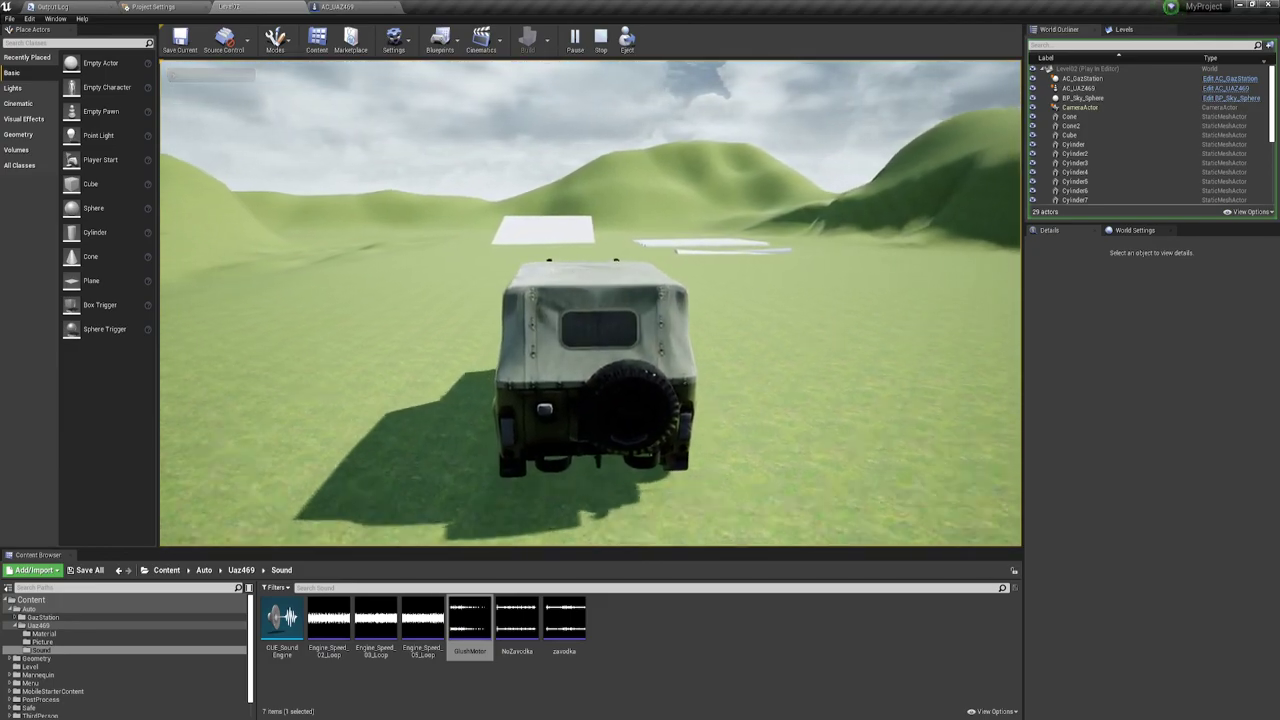
{"action": "key", "text": "a"}
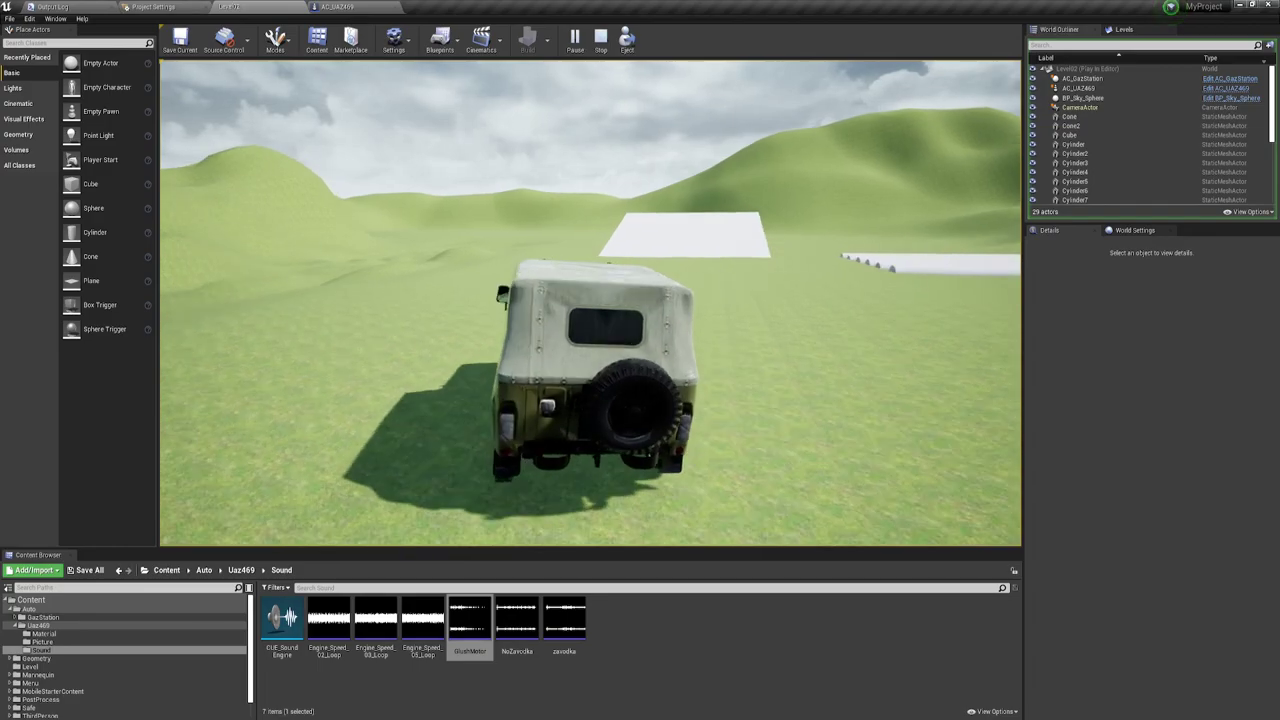
{"action": "key", "text": "d"}
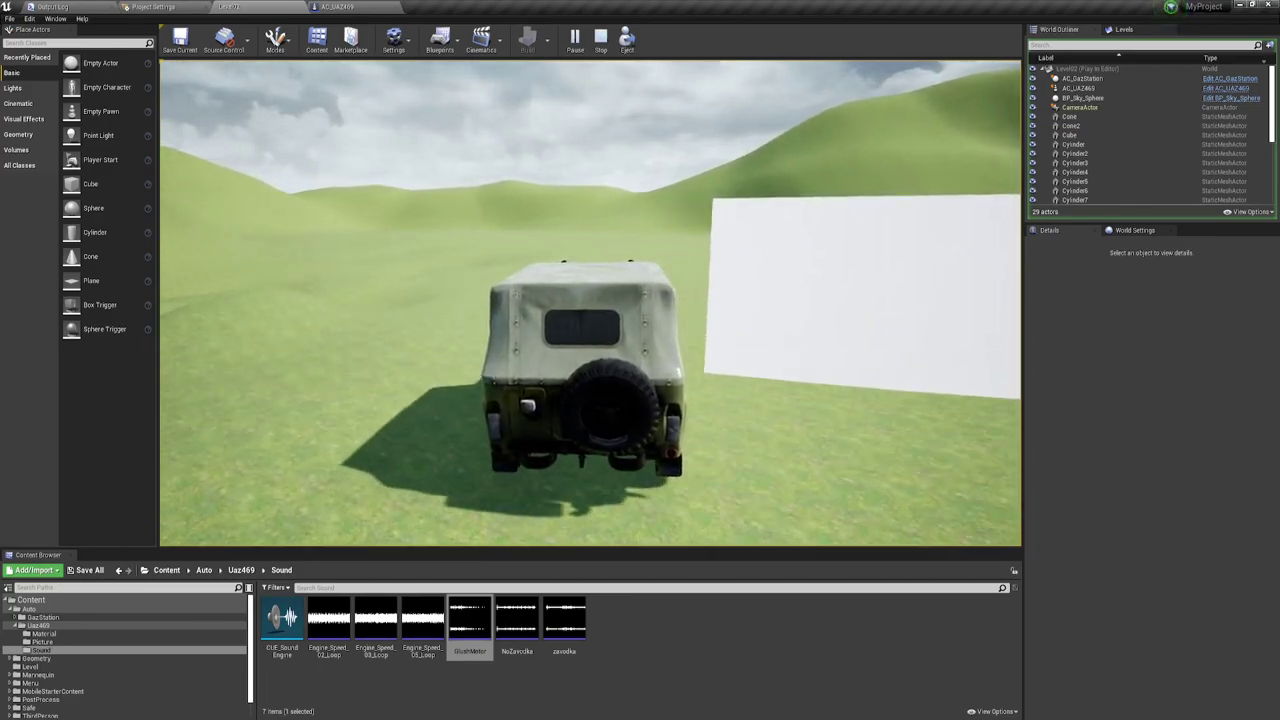
{"action": "key", "text": "a"}
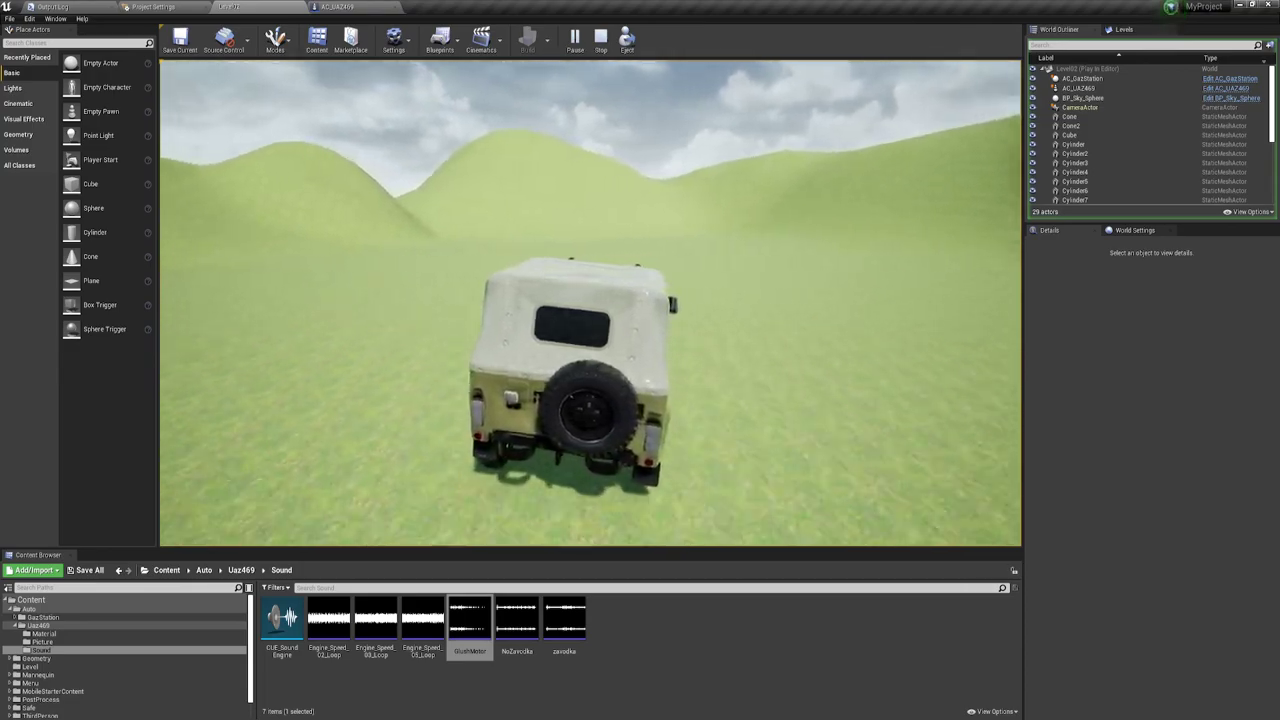
{"action": "key", "text": "d"}
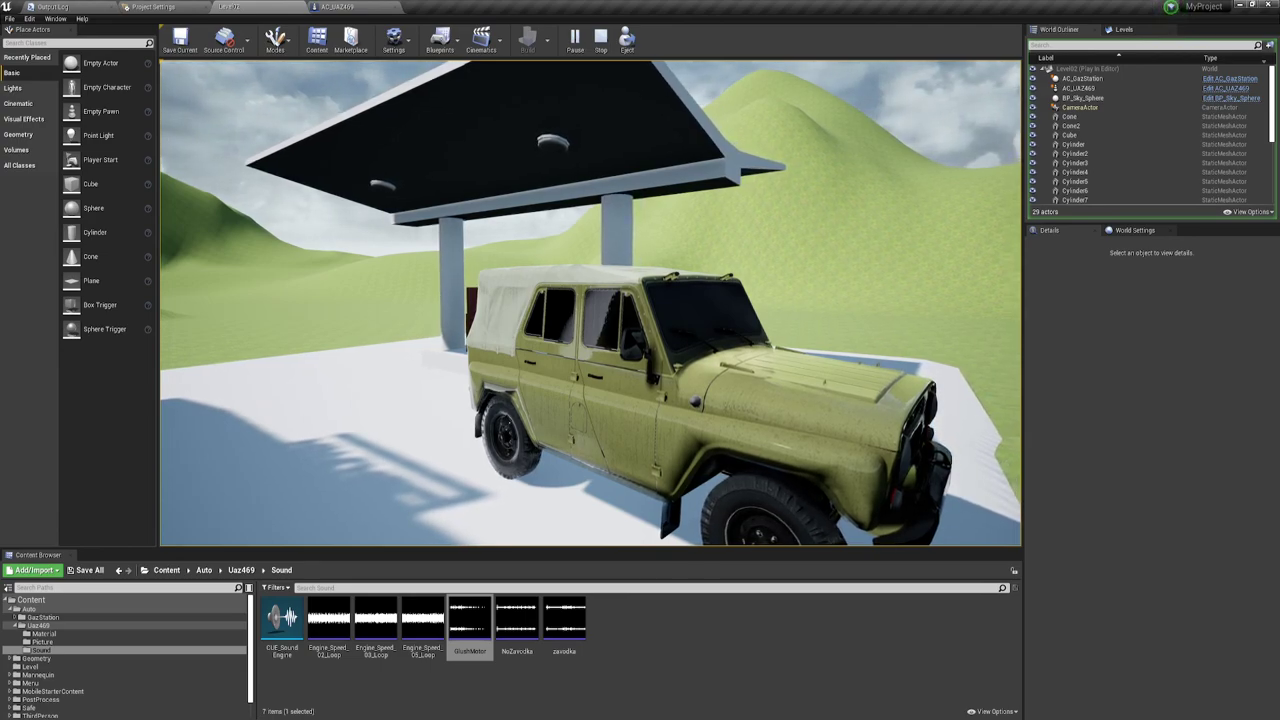
{"action": "key", "text": "Escape"}
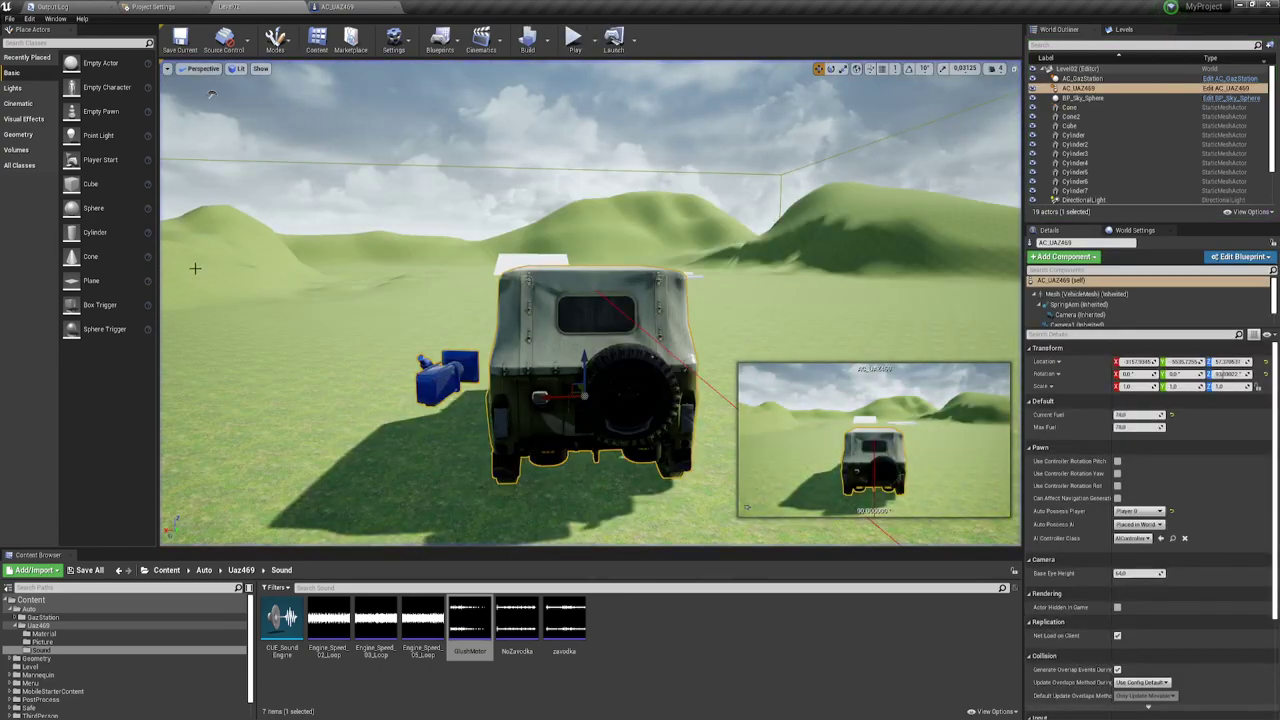
{"action": "left_click_drag", "start_coordinate": [562, 333], "coordinate": [640, 420]}
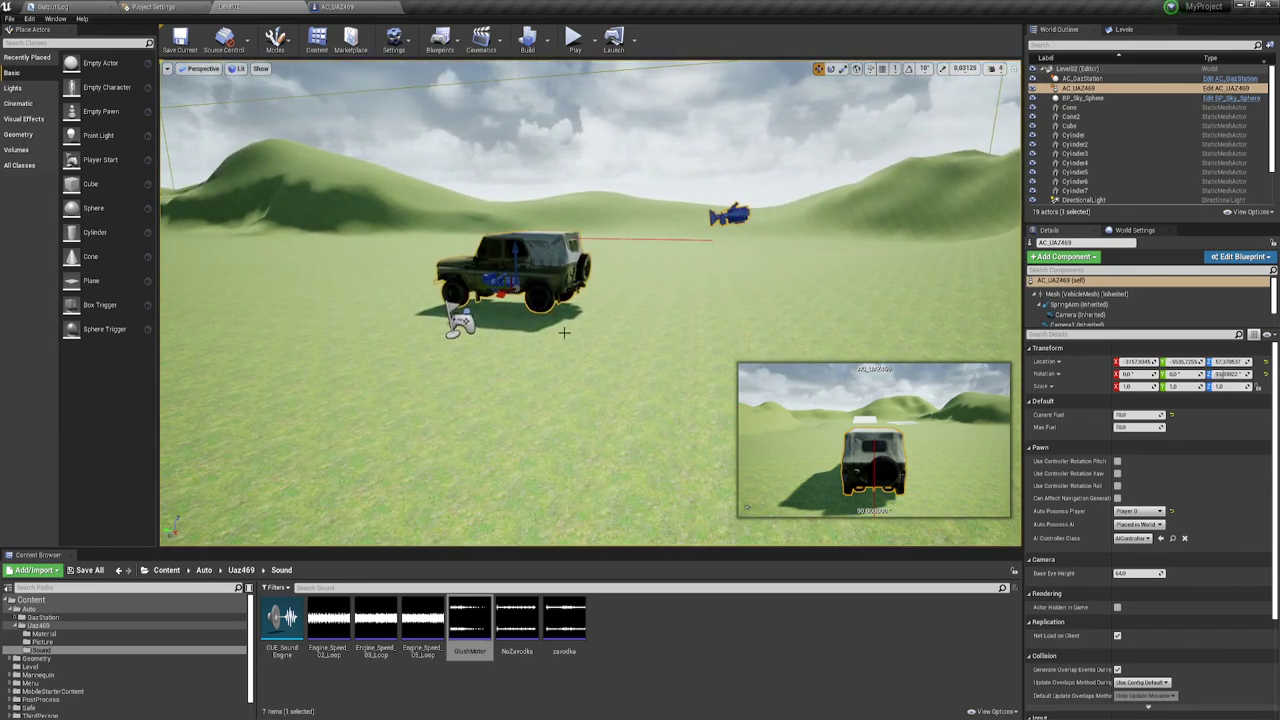
{"action": "left_click_drag", "start_coordinate": [564, 332], "coordinate": [732, 132]}
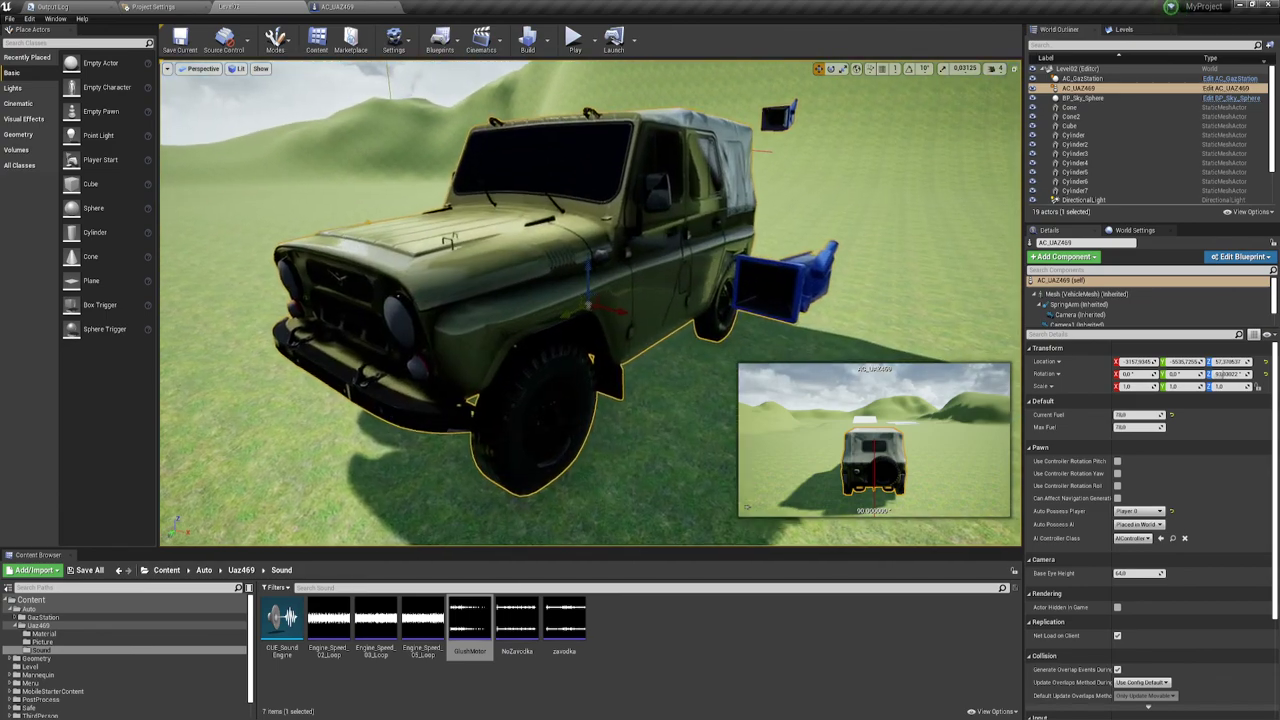
{"action": "left_click_drag", "start_coordinate": [503, 374], "coordinate": [503, 430]}
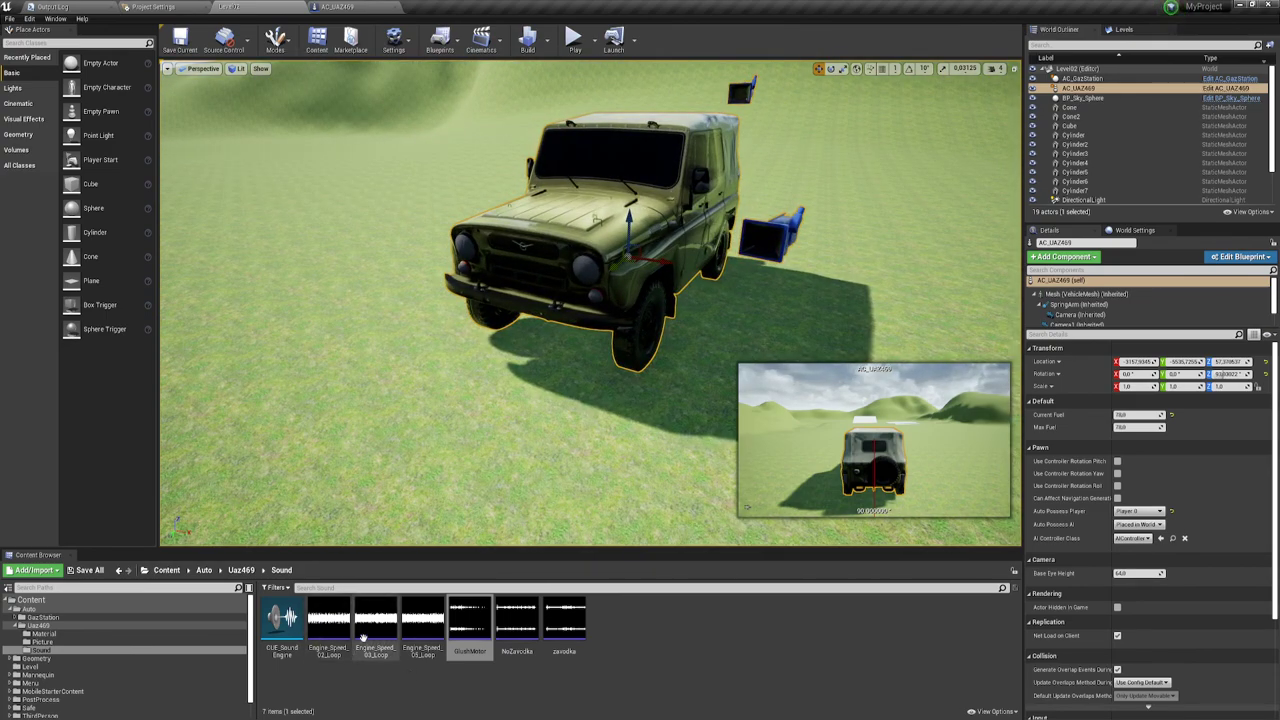
{"action": "mouse_move", "coordinate": [430, 636]}
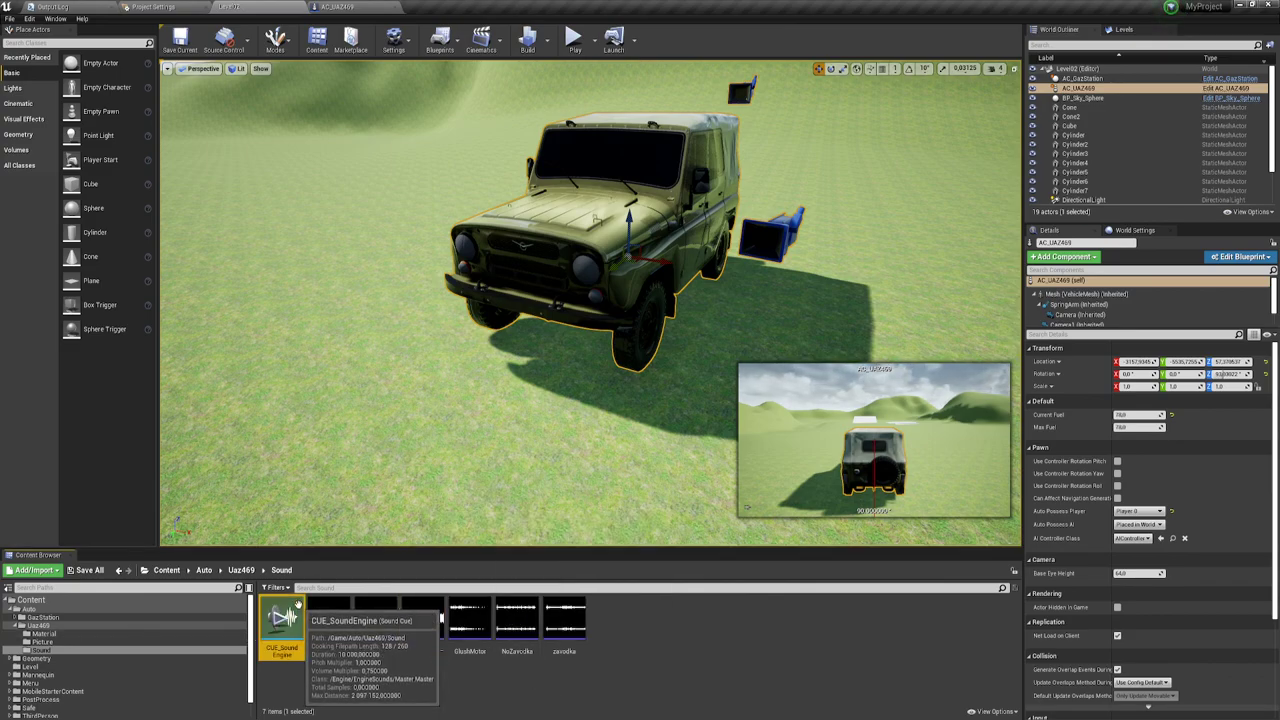
Inspect the three Continuous Modulator nodes in CUE_SoundEngine, then return to the Level02 view.
{"action": "double_click", "coordinate": [290, 615]}
{"action": "left_click_drag", "start_coordinate": [668, 312], "coordinate": [719, 375]}
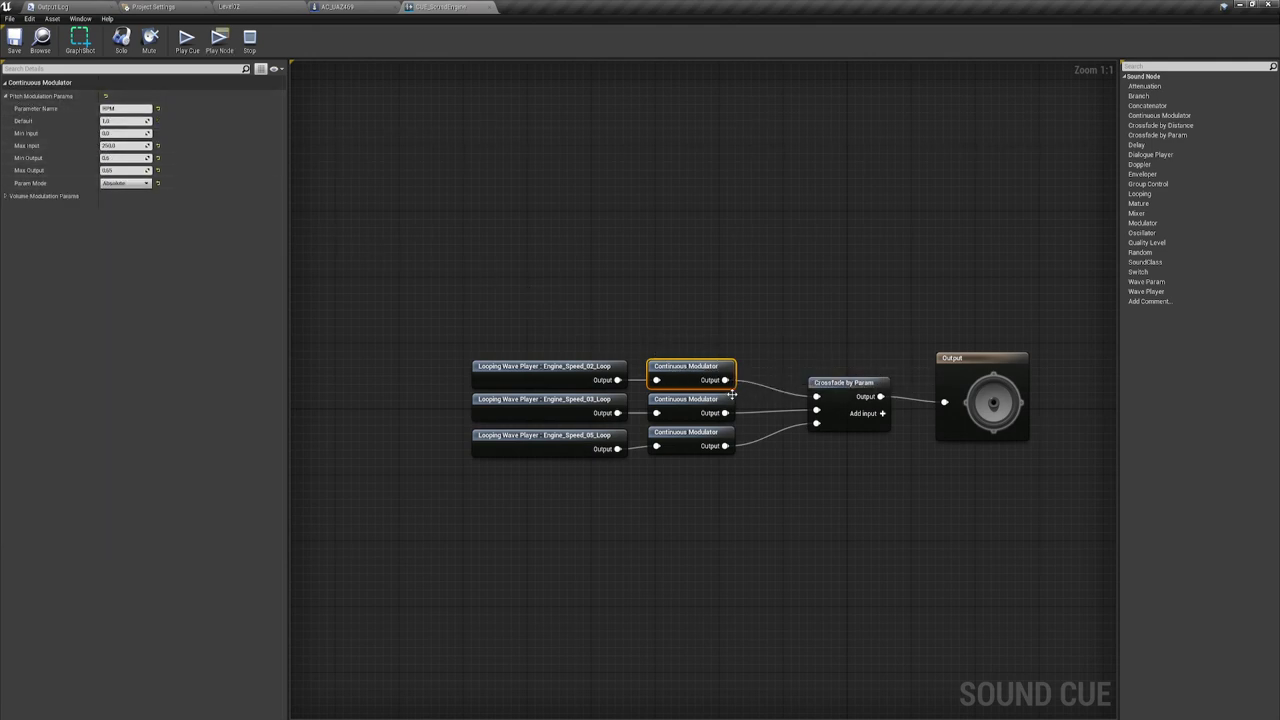
{"action": "left_click_drag", "start_coordinate": [678, 375], "coordinate": [683, 510]}
{"action": "left_click", "coordinate": [737, 517]}
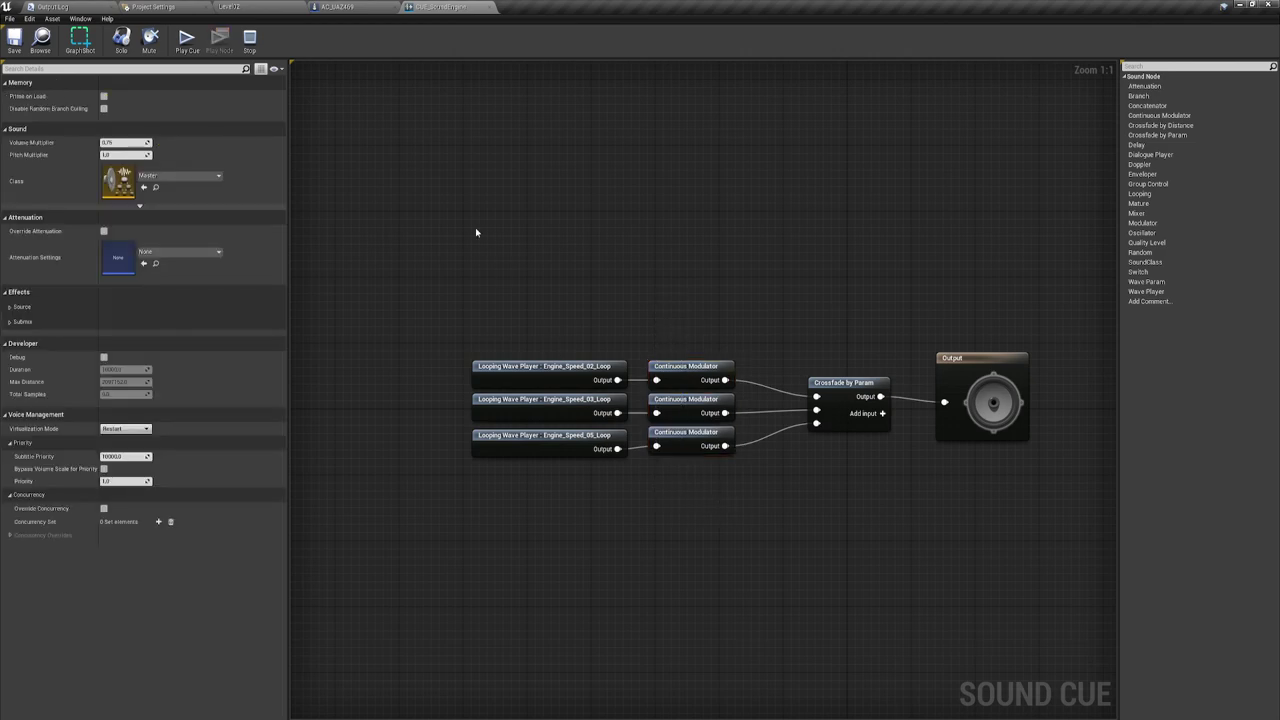
{"action": "left_click", "coordinate": [234, 8]}
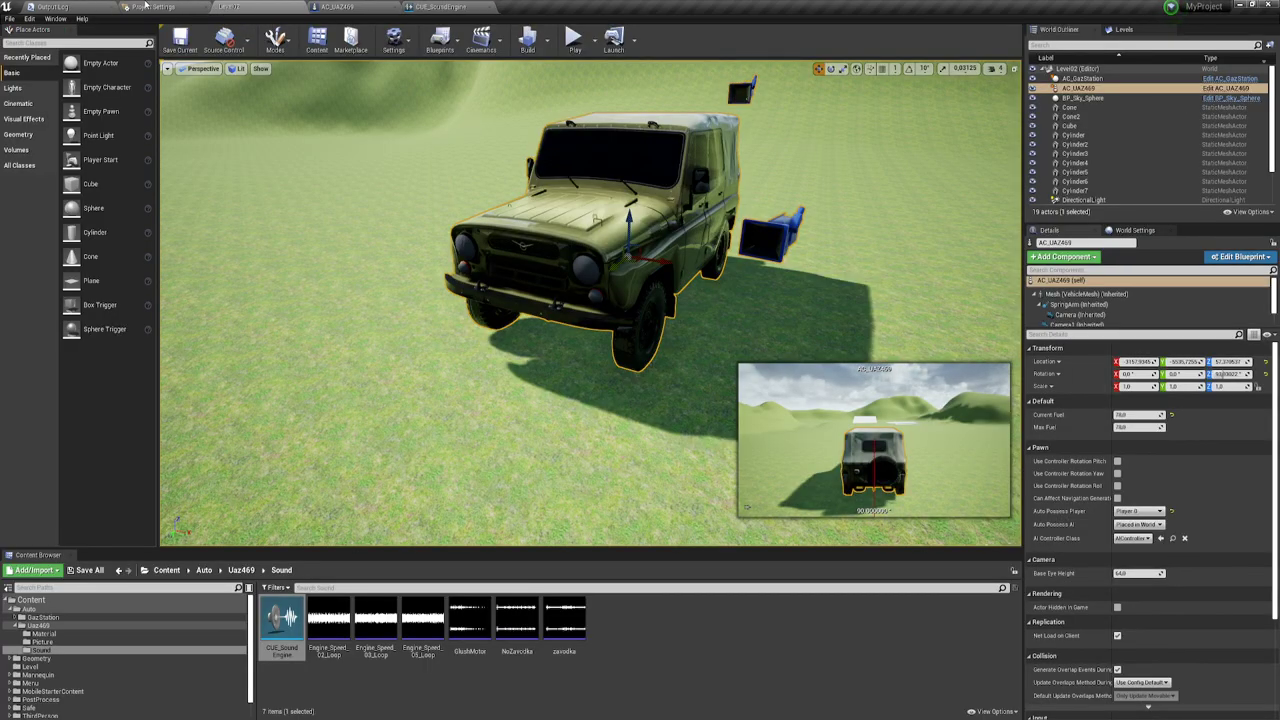
{"action": "left_click", "coordinate": [637, 638]}
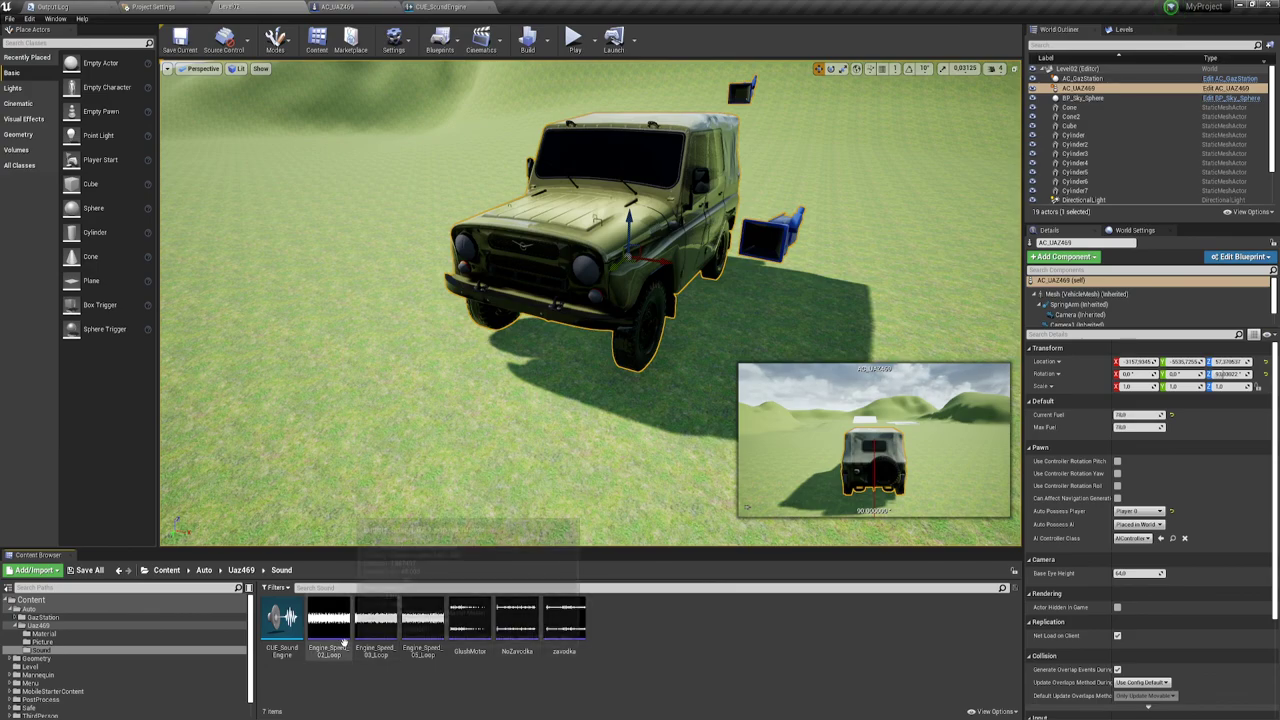